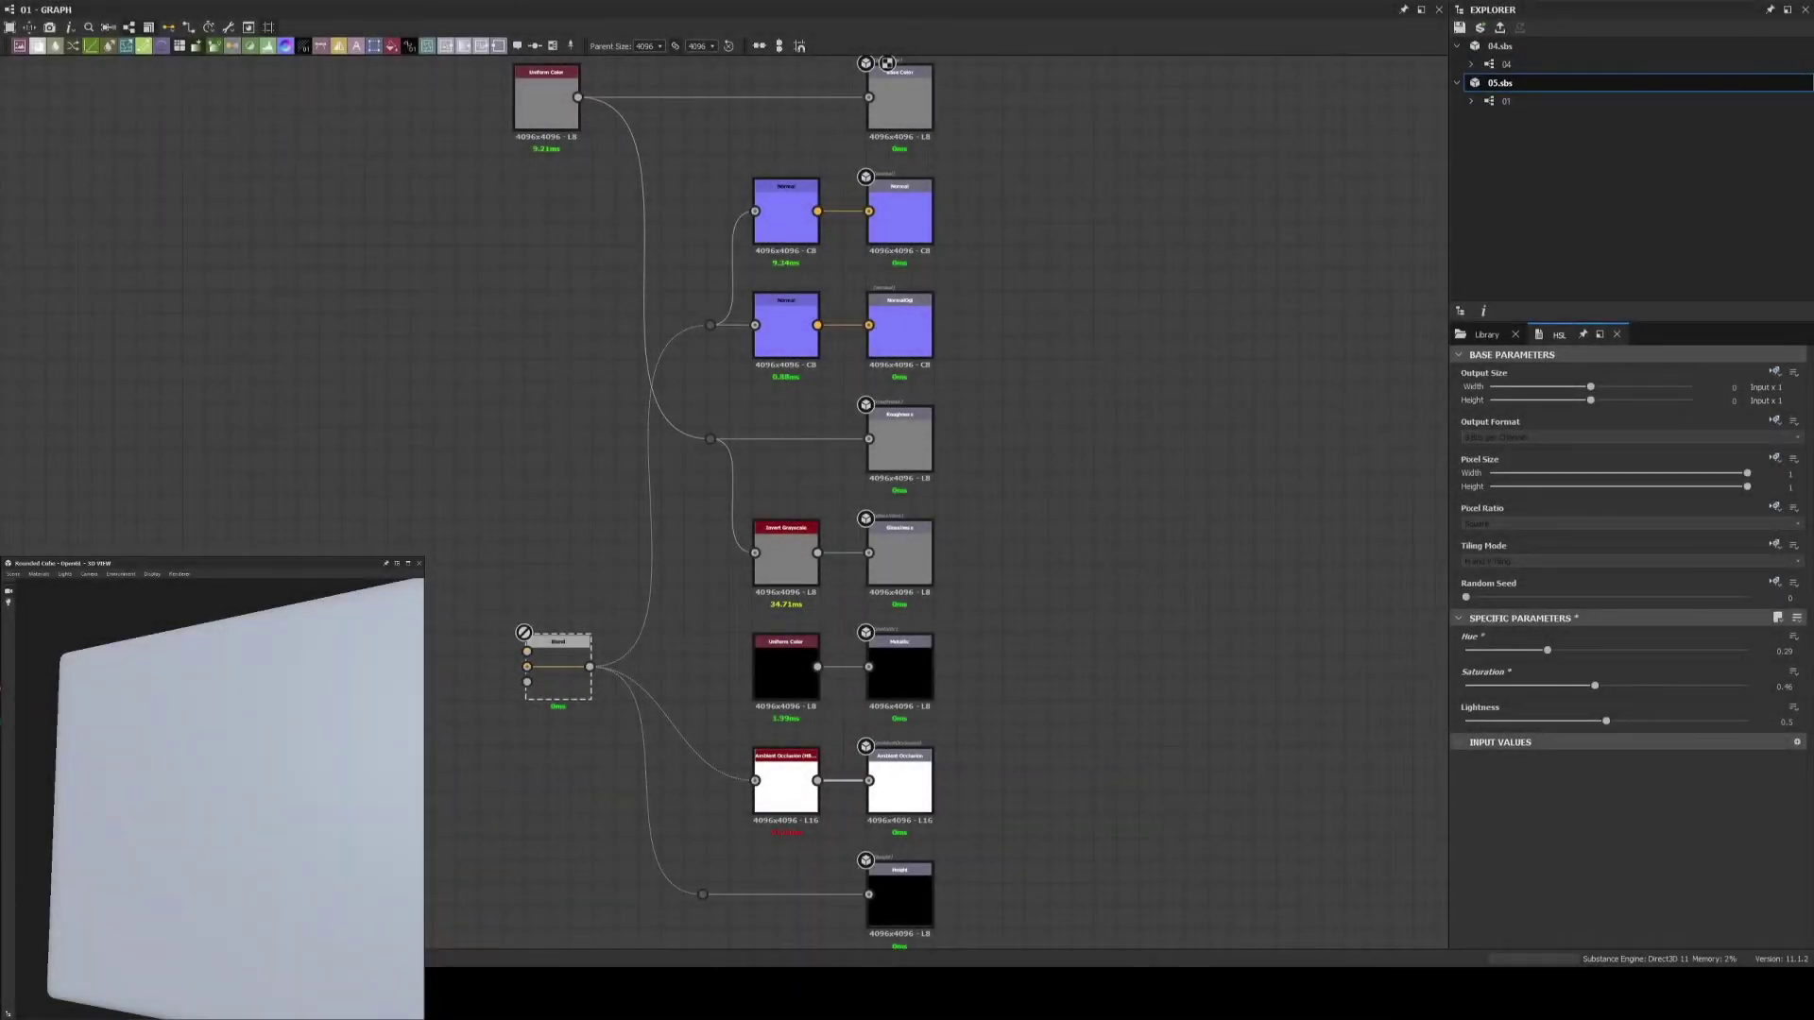
Add Tile Generator and Shape nodes, wiring Shape → Tile Generator → Blend
middle_click_drag(99, 556, 389, 506)
key("space")
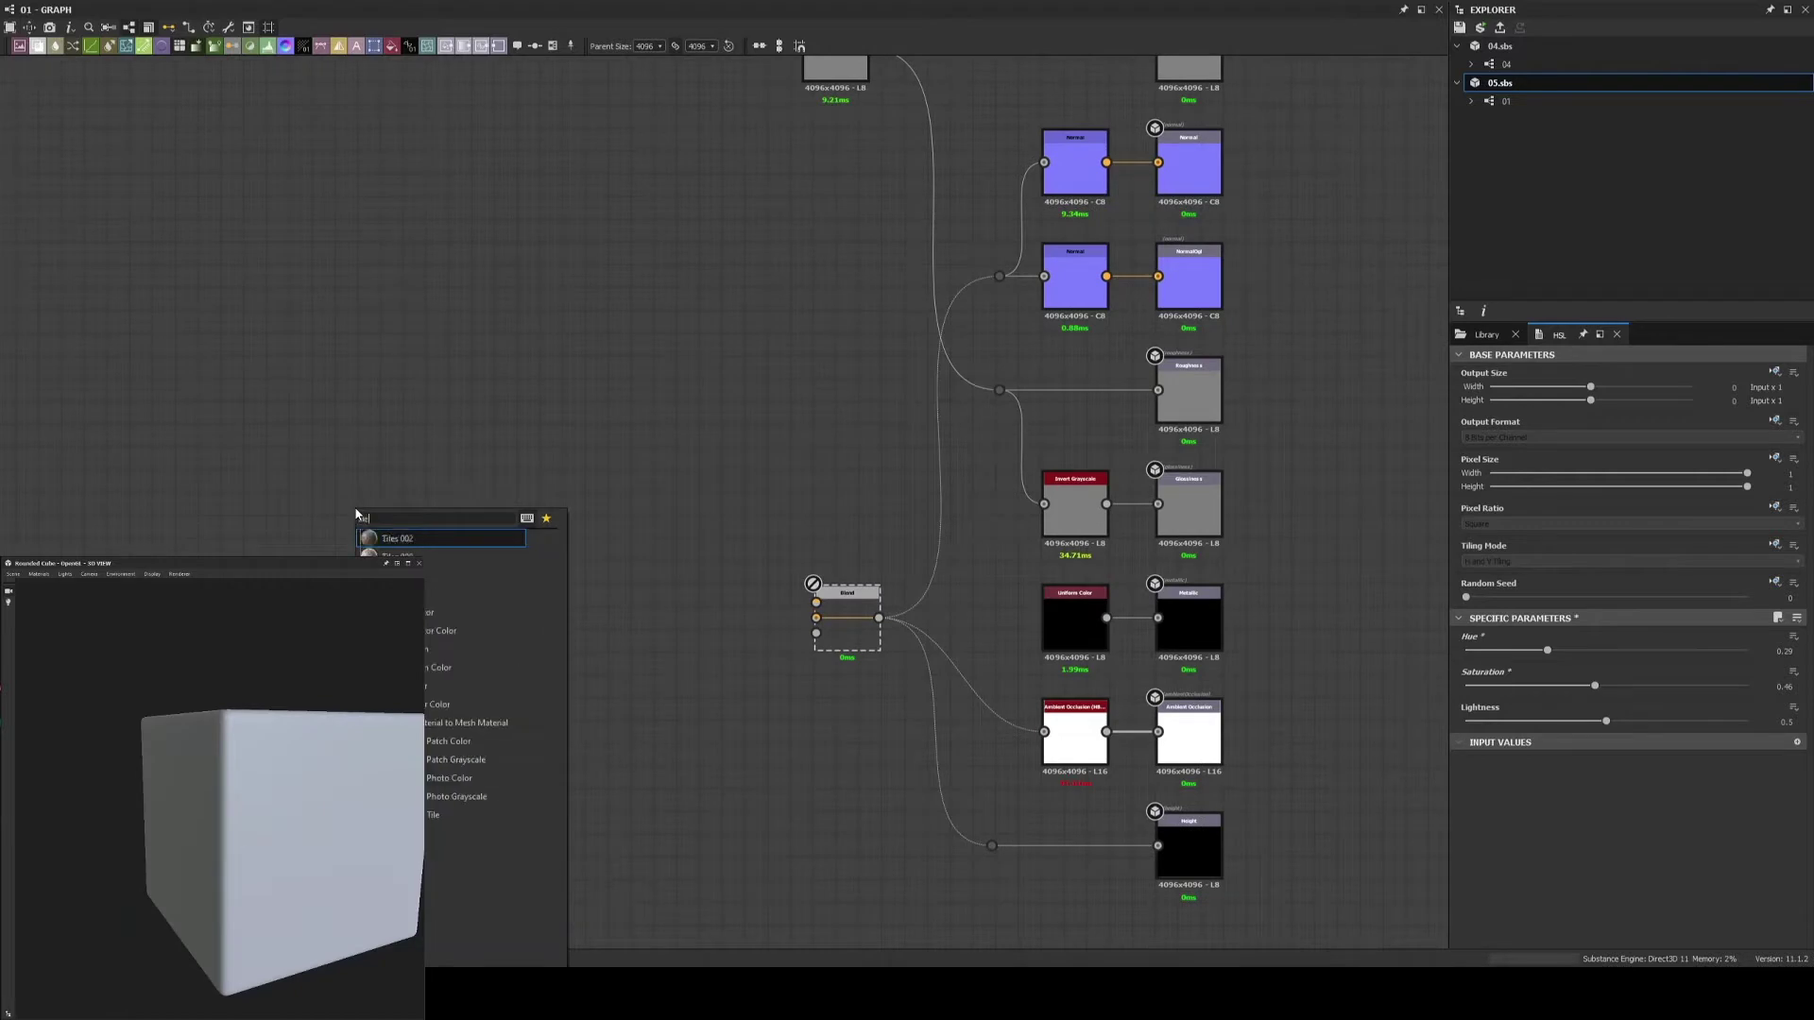
key("Return")
key("space")
key("Return")
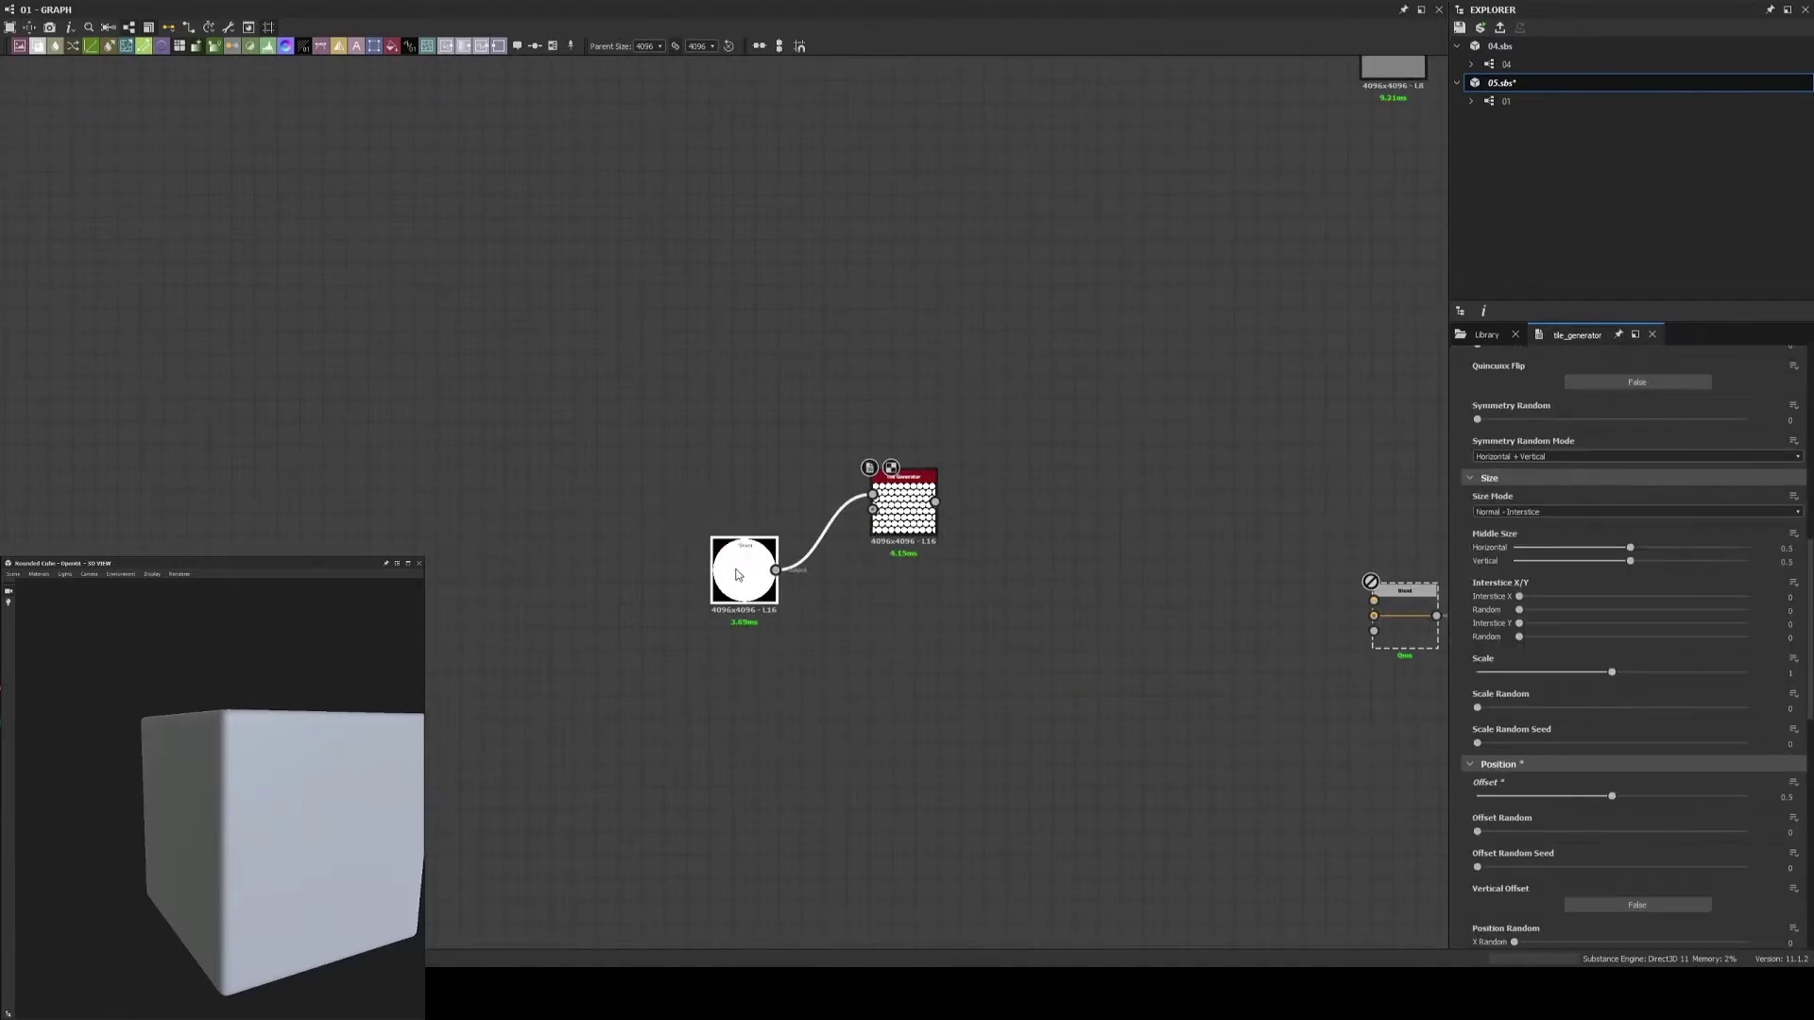
middle_click_drag(738, 574, 283, 614)
left_click_drag(432, 641, 798, 723)
Show displacement on the 3D preview and set the Tile Generator X and Y Amount to 4
left_click(39, 573)
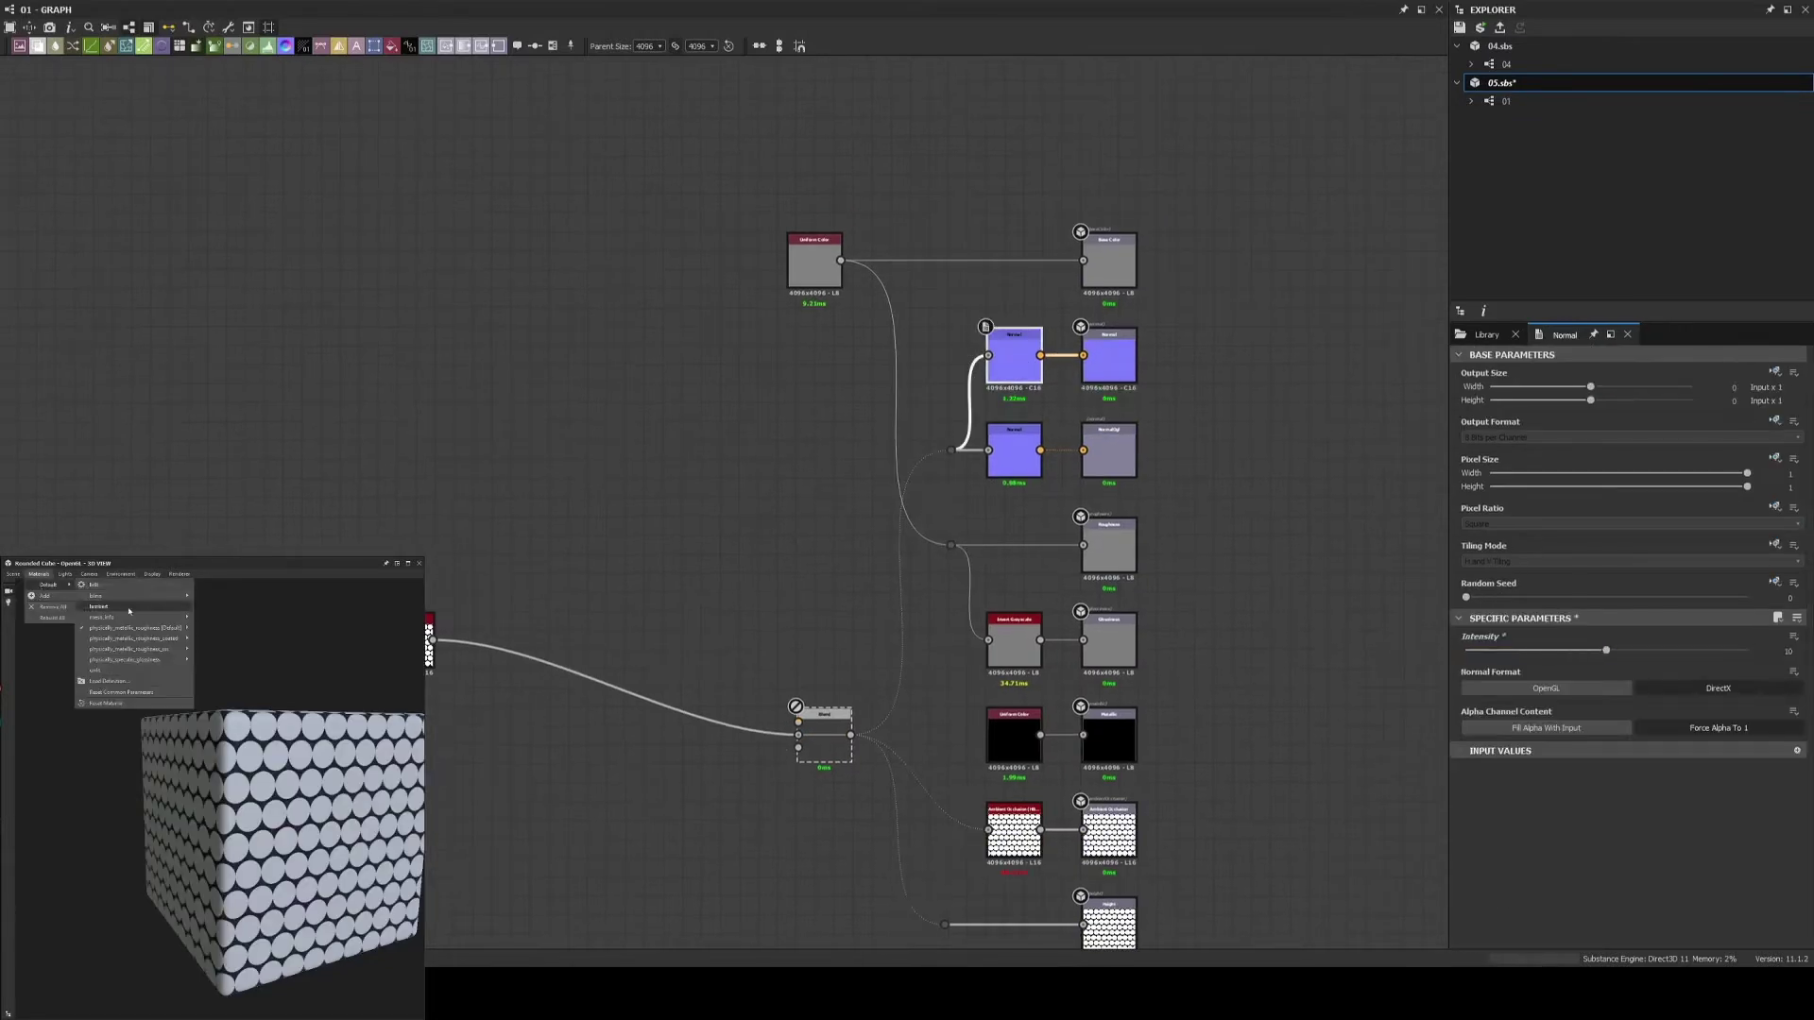
left_click(129, 611)
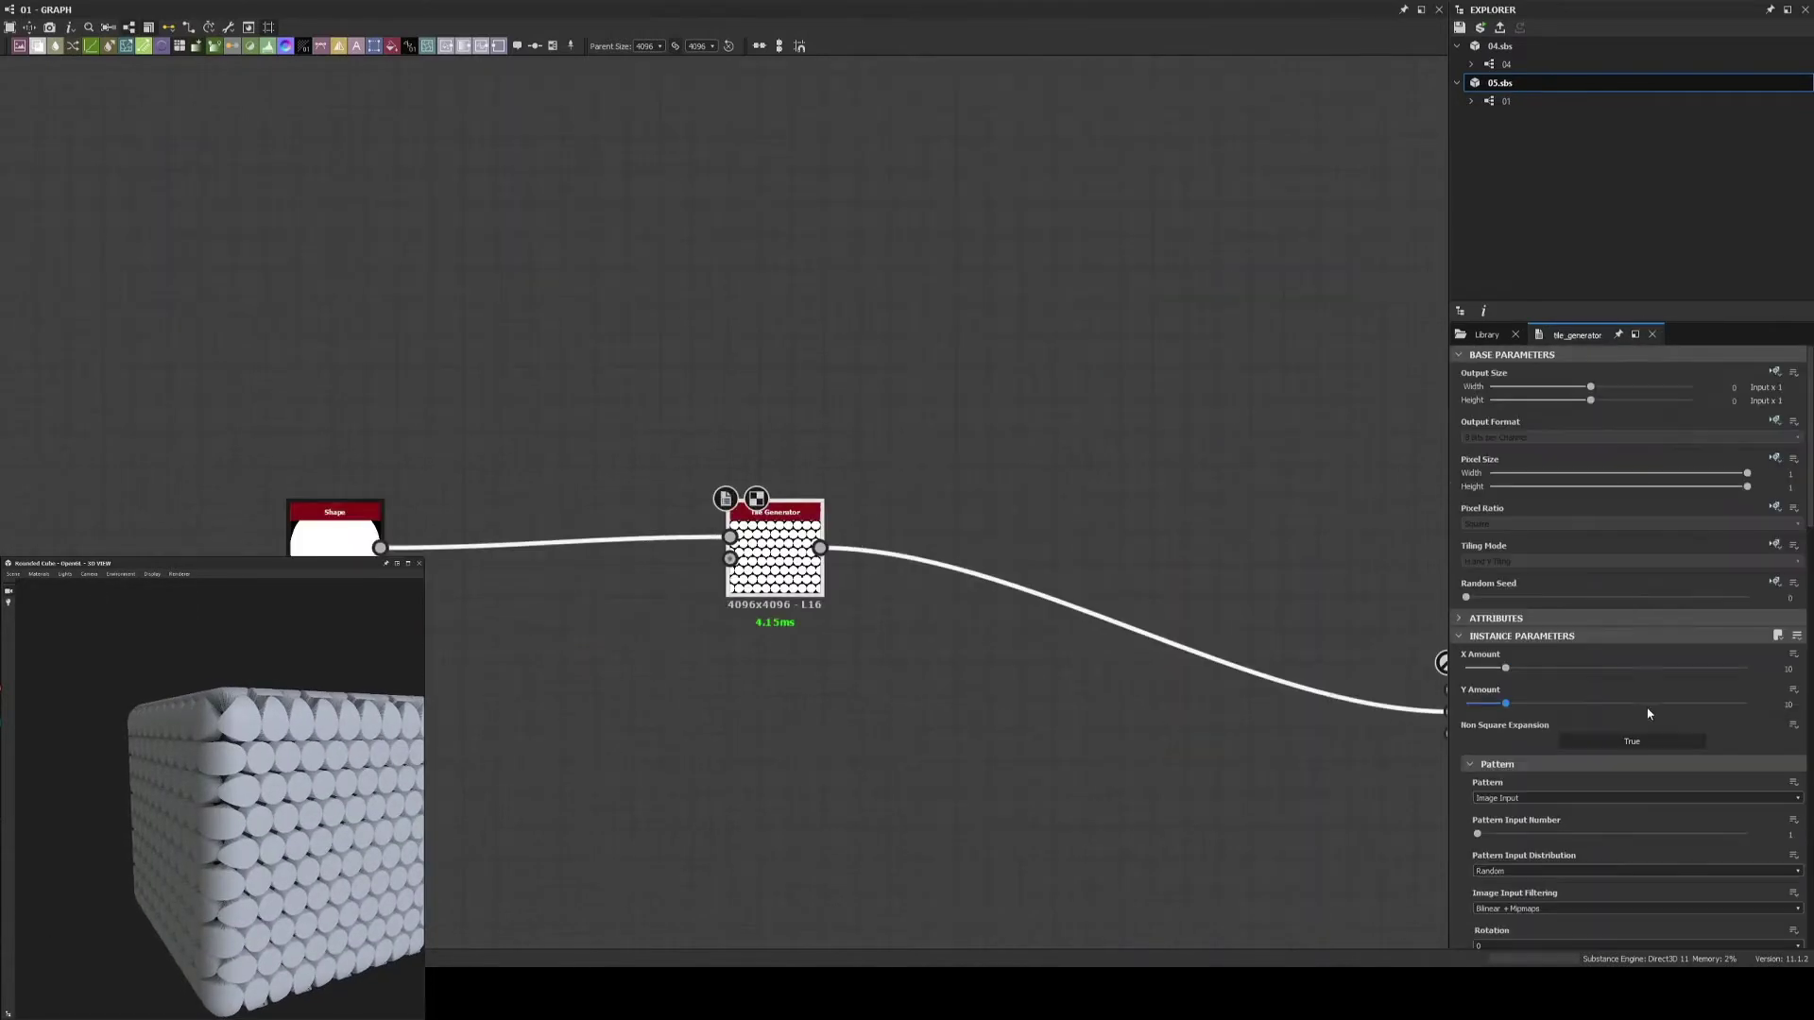
type("4")
key("Tab")
type("4")
key("Return")
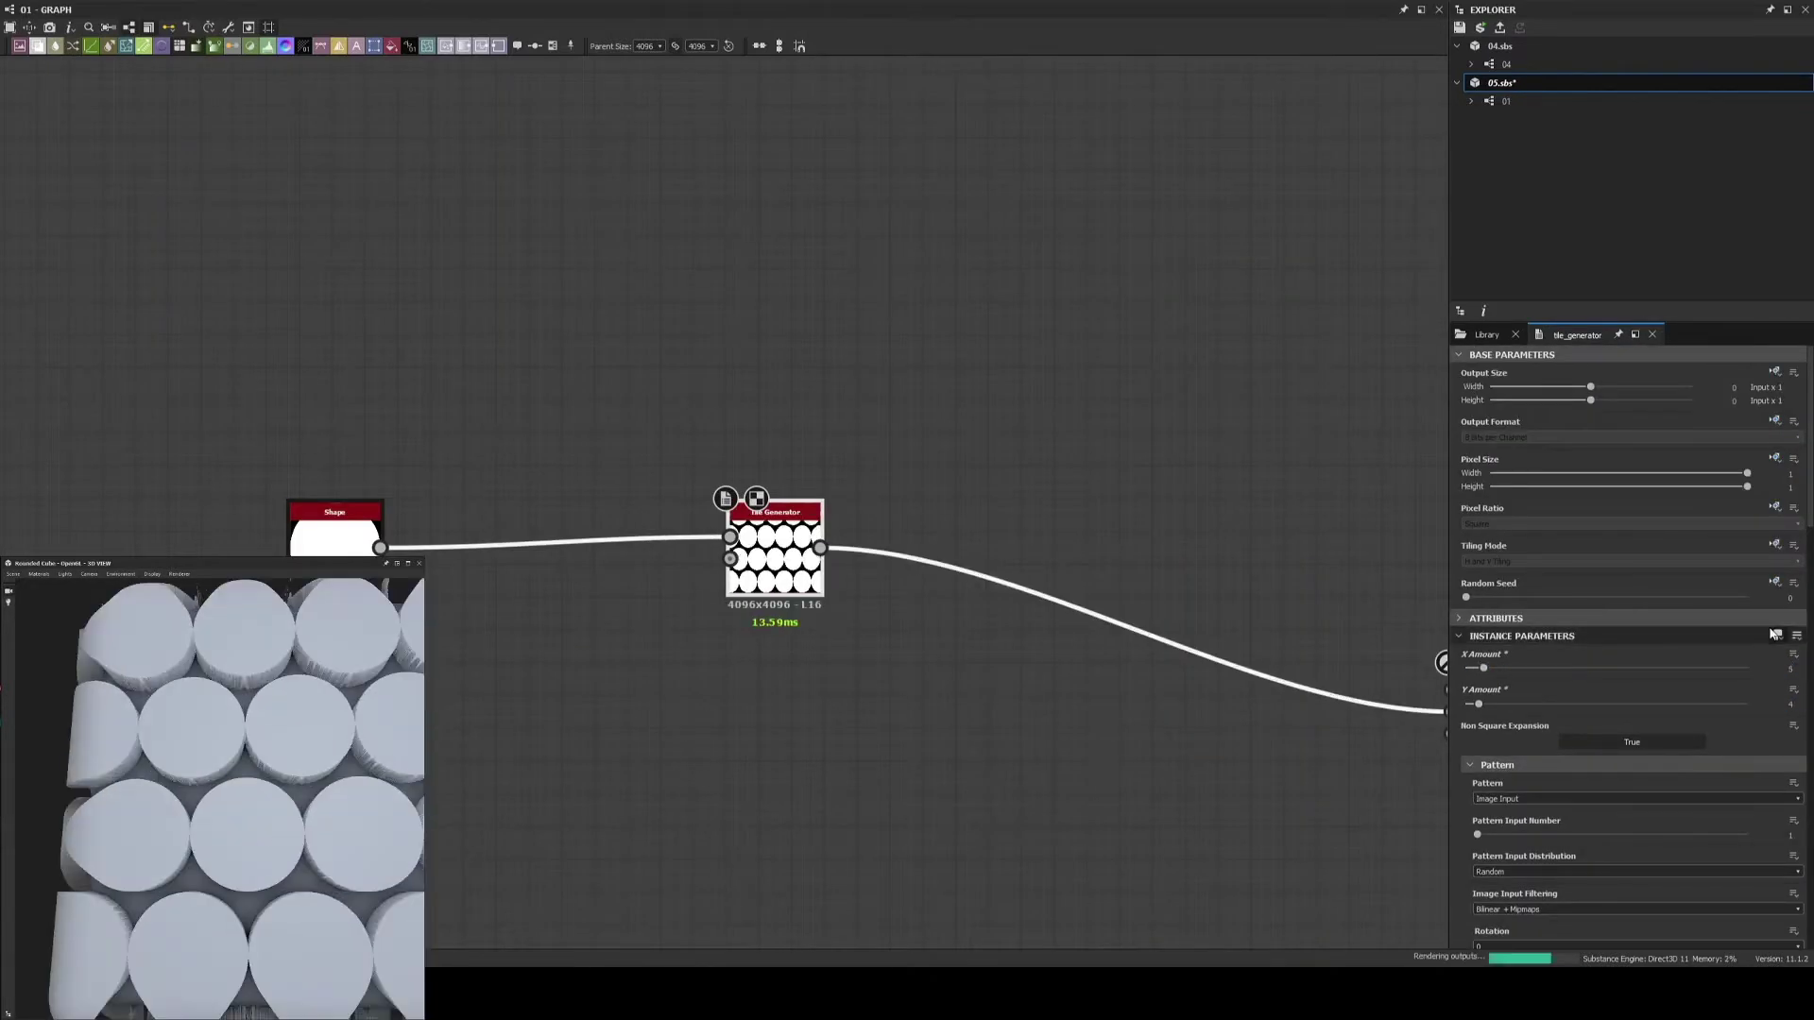
middle_click_drag(1204, 538, 1176, 535)
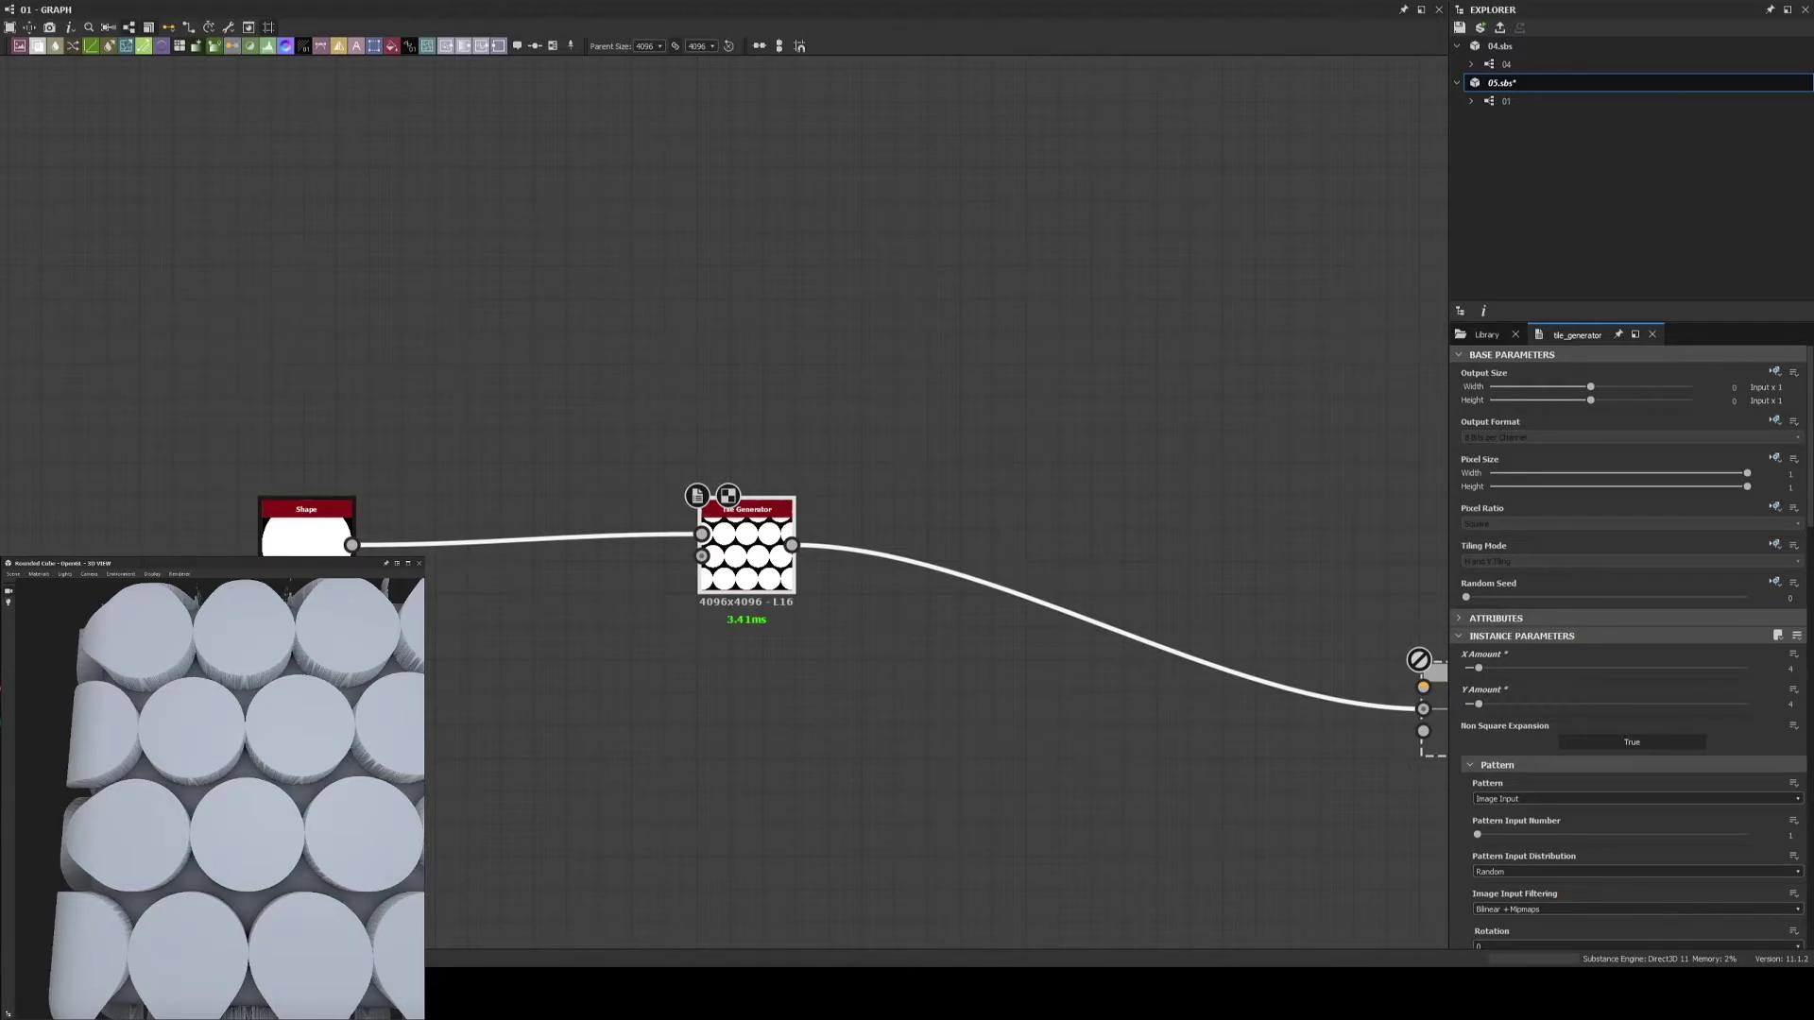
Tune the Tile Generator size and Scale, trying 10 then 2.5, to pack the circles tightly
scroll(1625, 662, "down", 5)
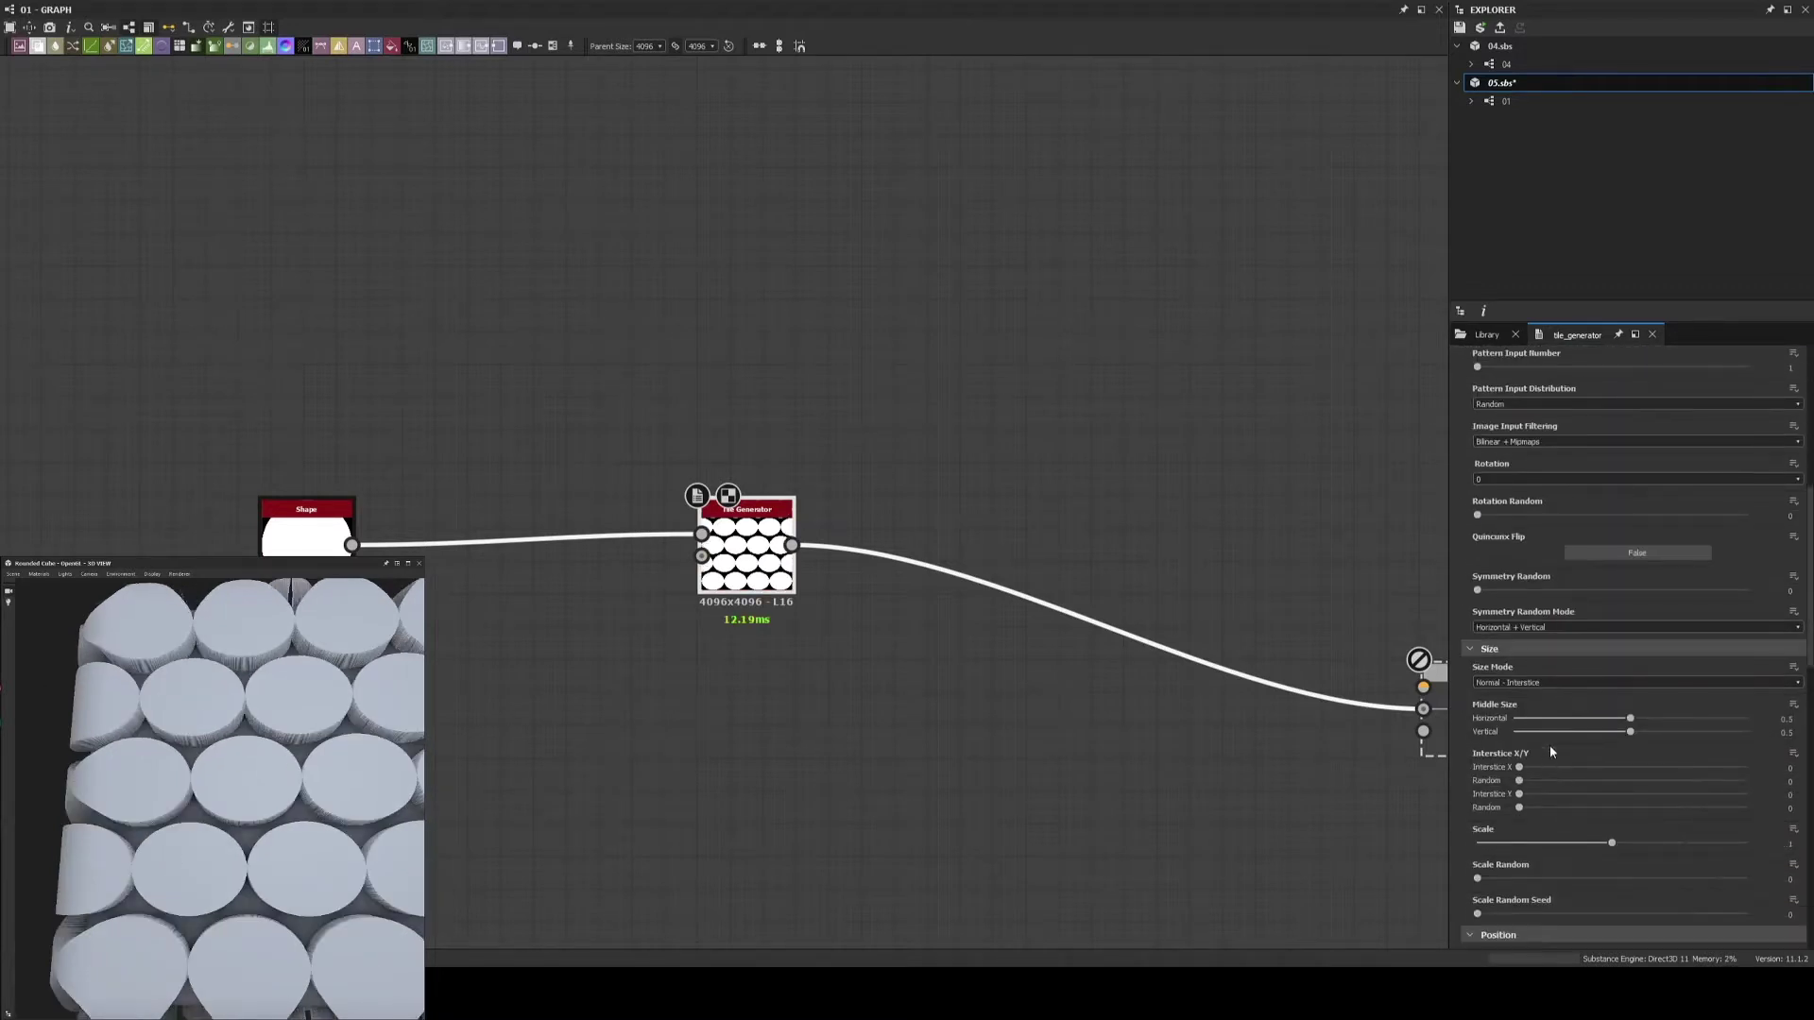
left_click_drag(1588, 719, 1534, 723)
type("10")
key("Return")
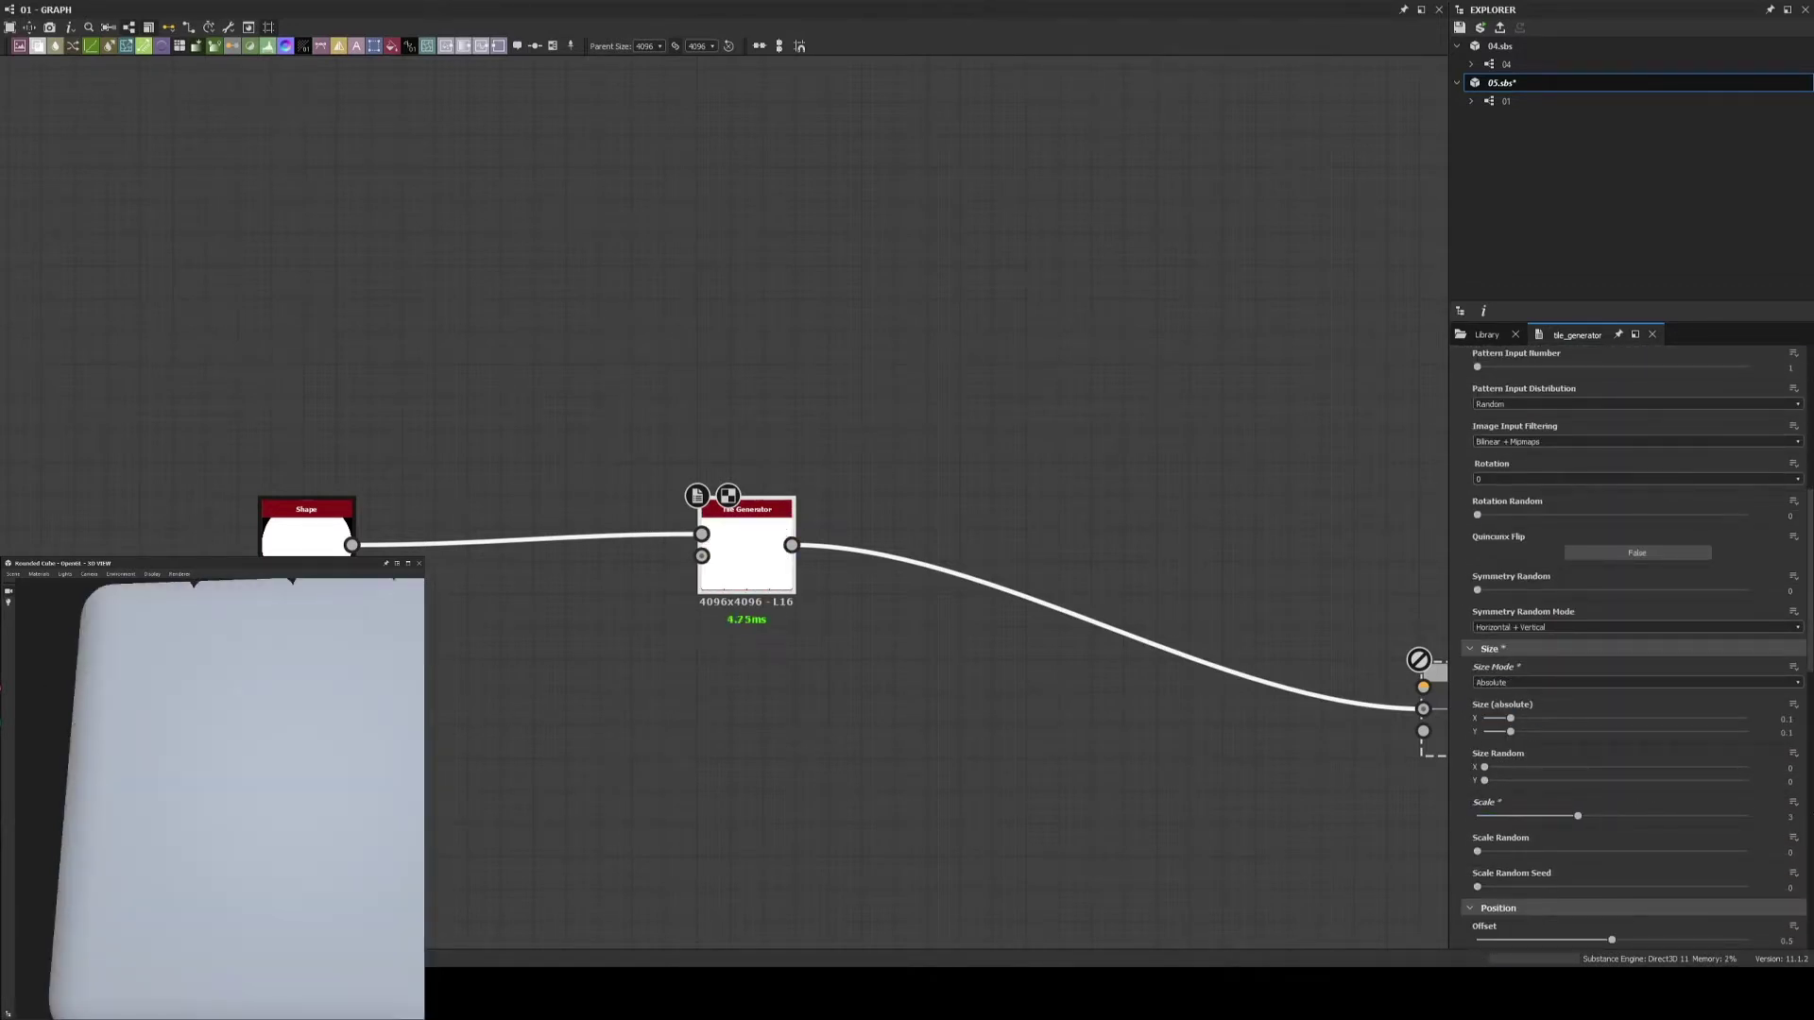
type("2.5")
key("Return")
scroll(1625, 763, "up", 5)
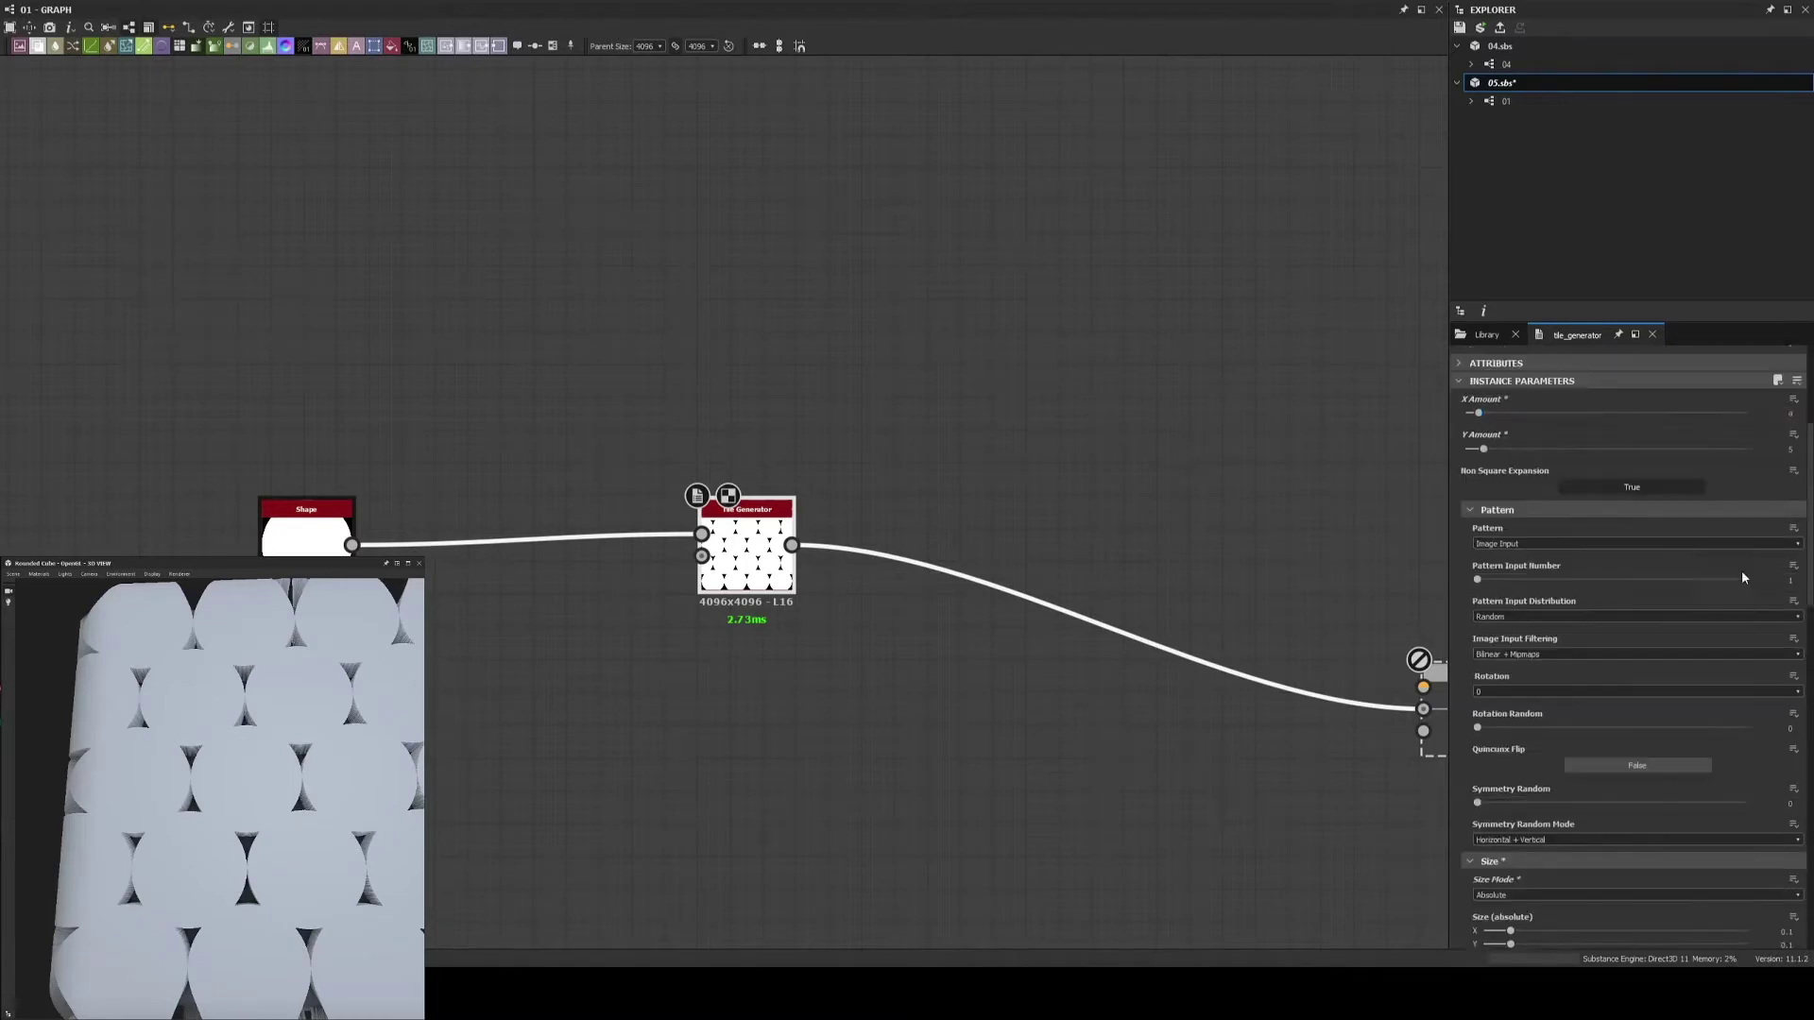
double_click(1776, 456)
scroll(1625, 662, "down", 5)
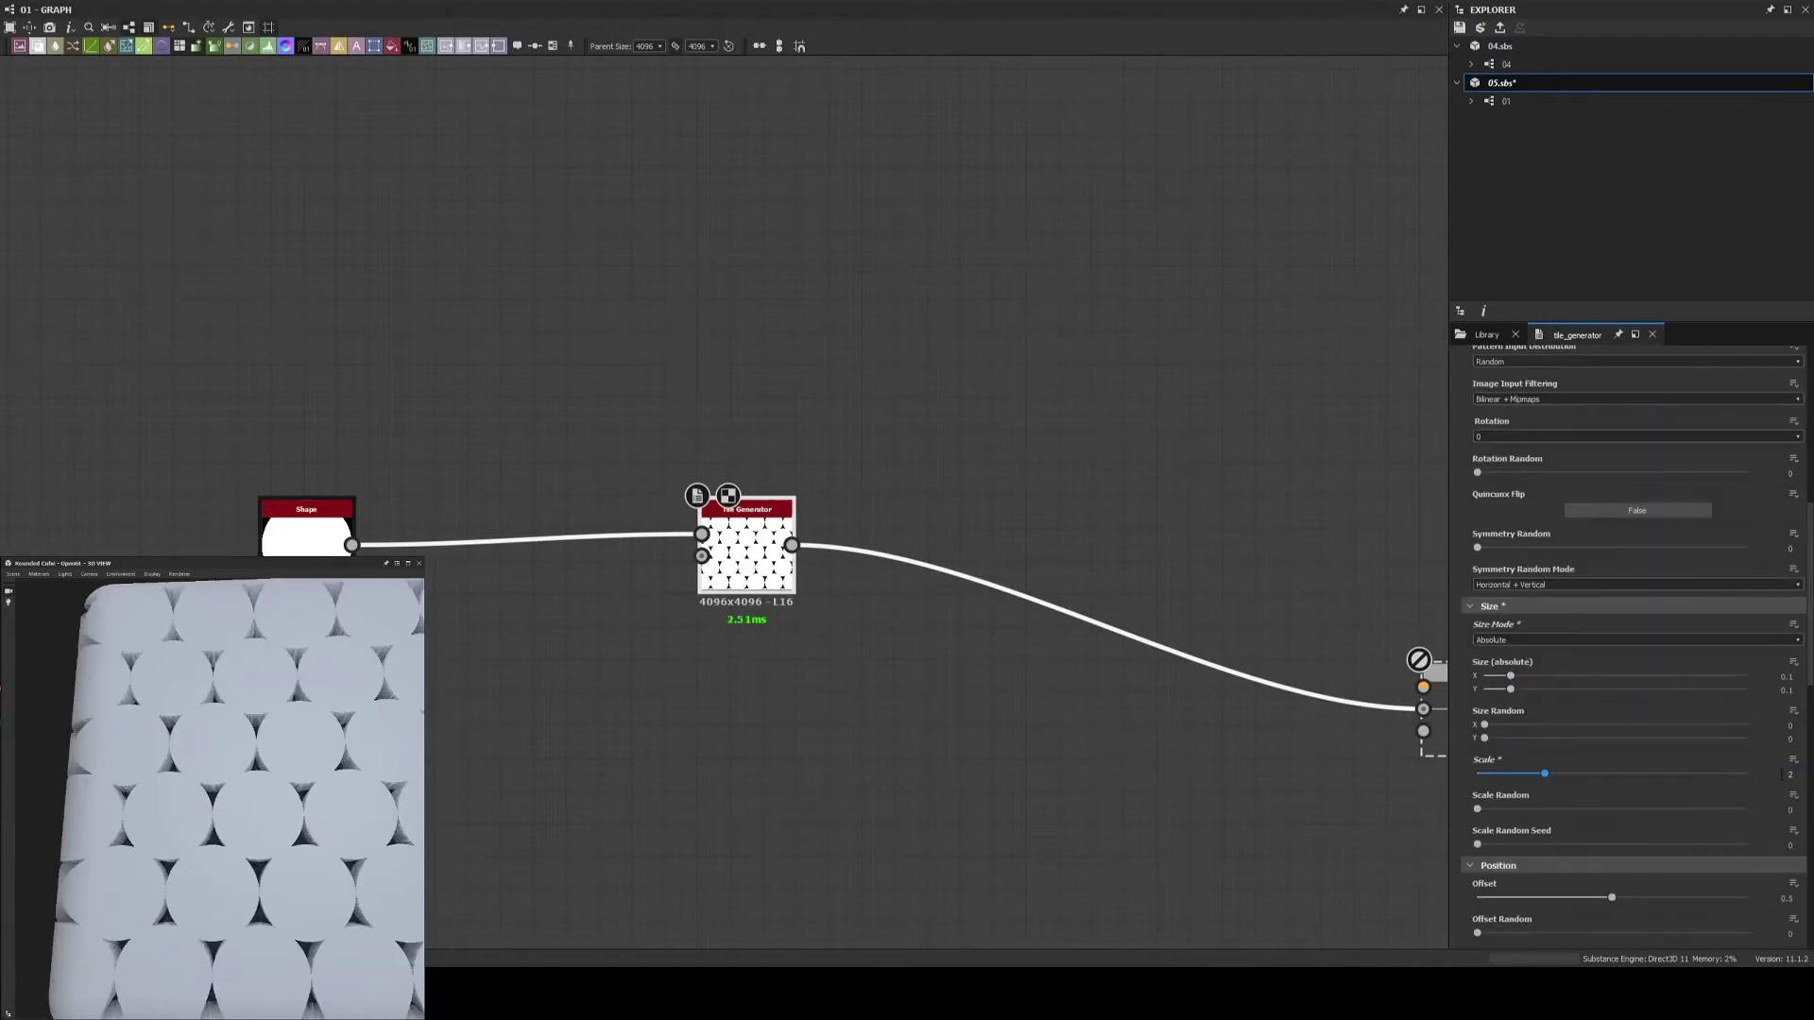
left_click(1528, 774)
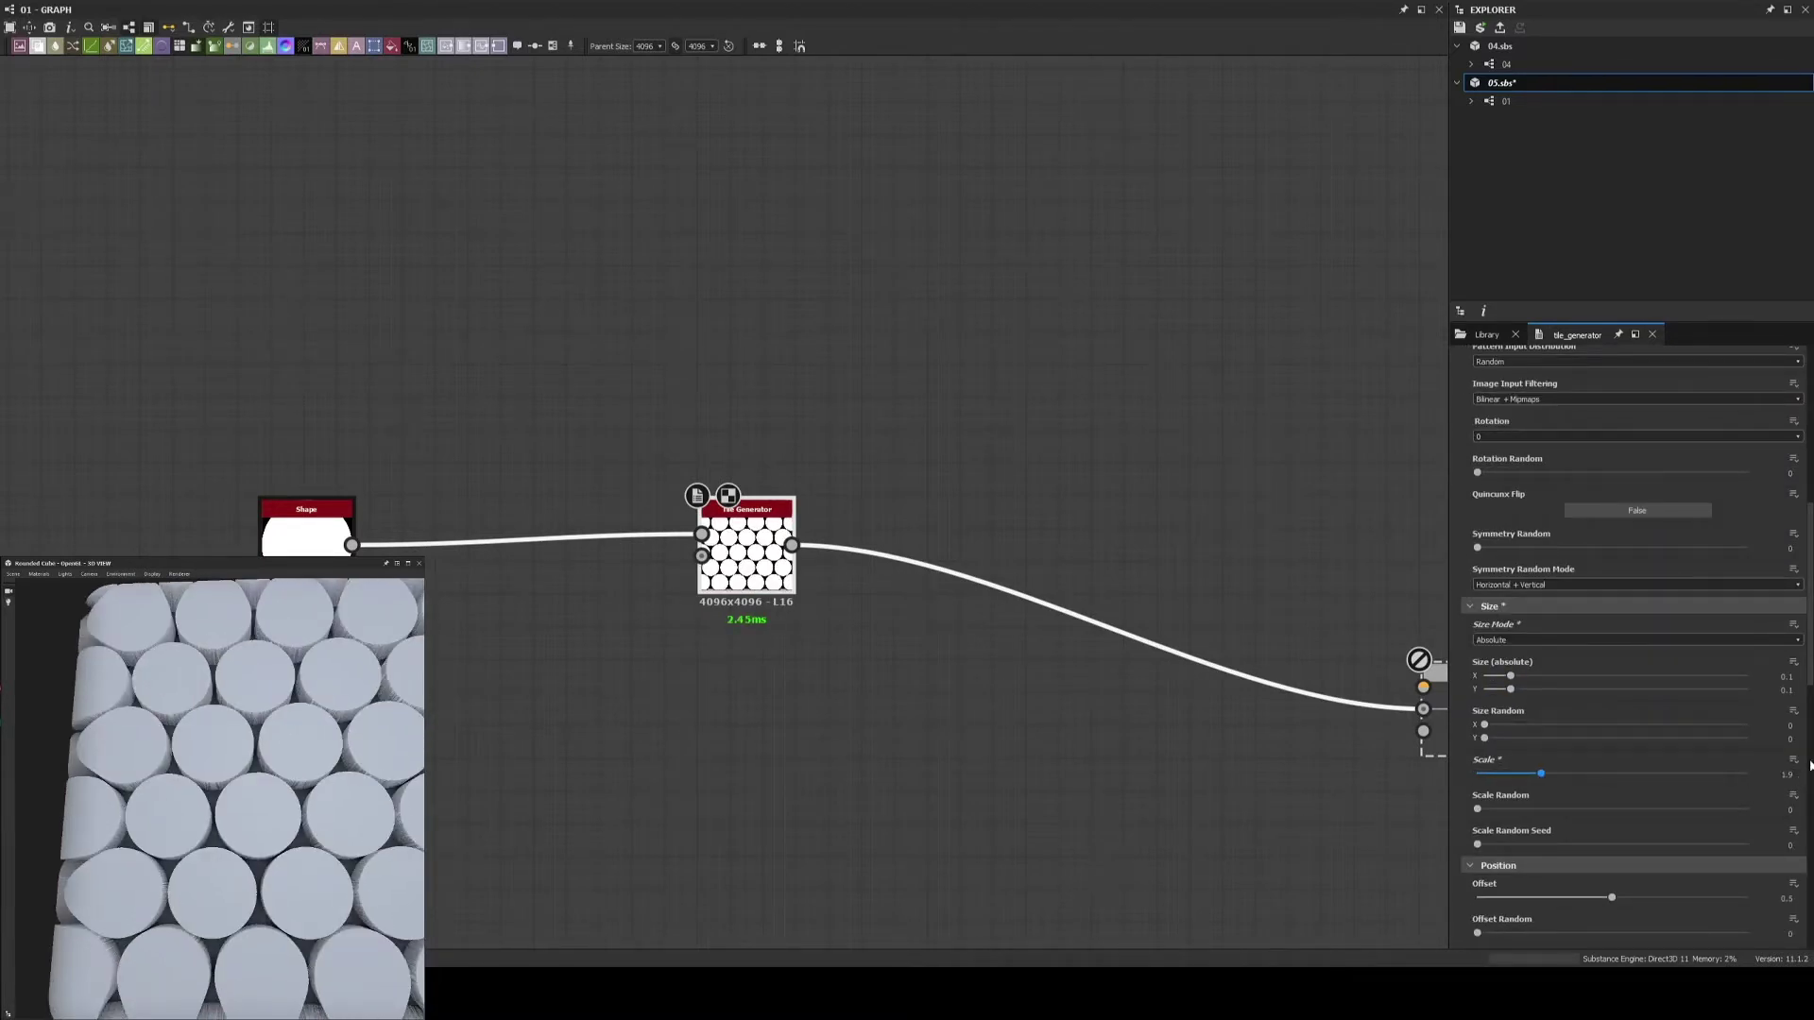
scroll(301, 869, "down", 3)
scroll(301, 870, "down", 2)
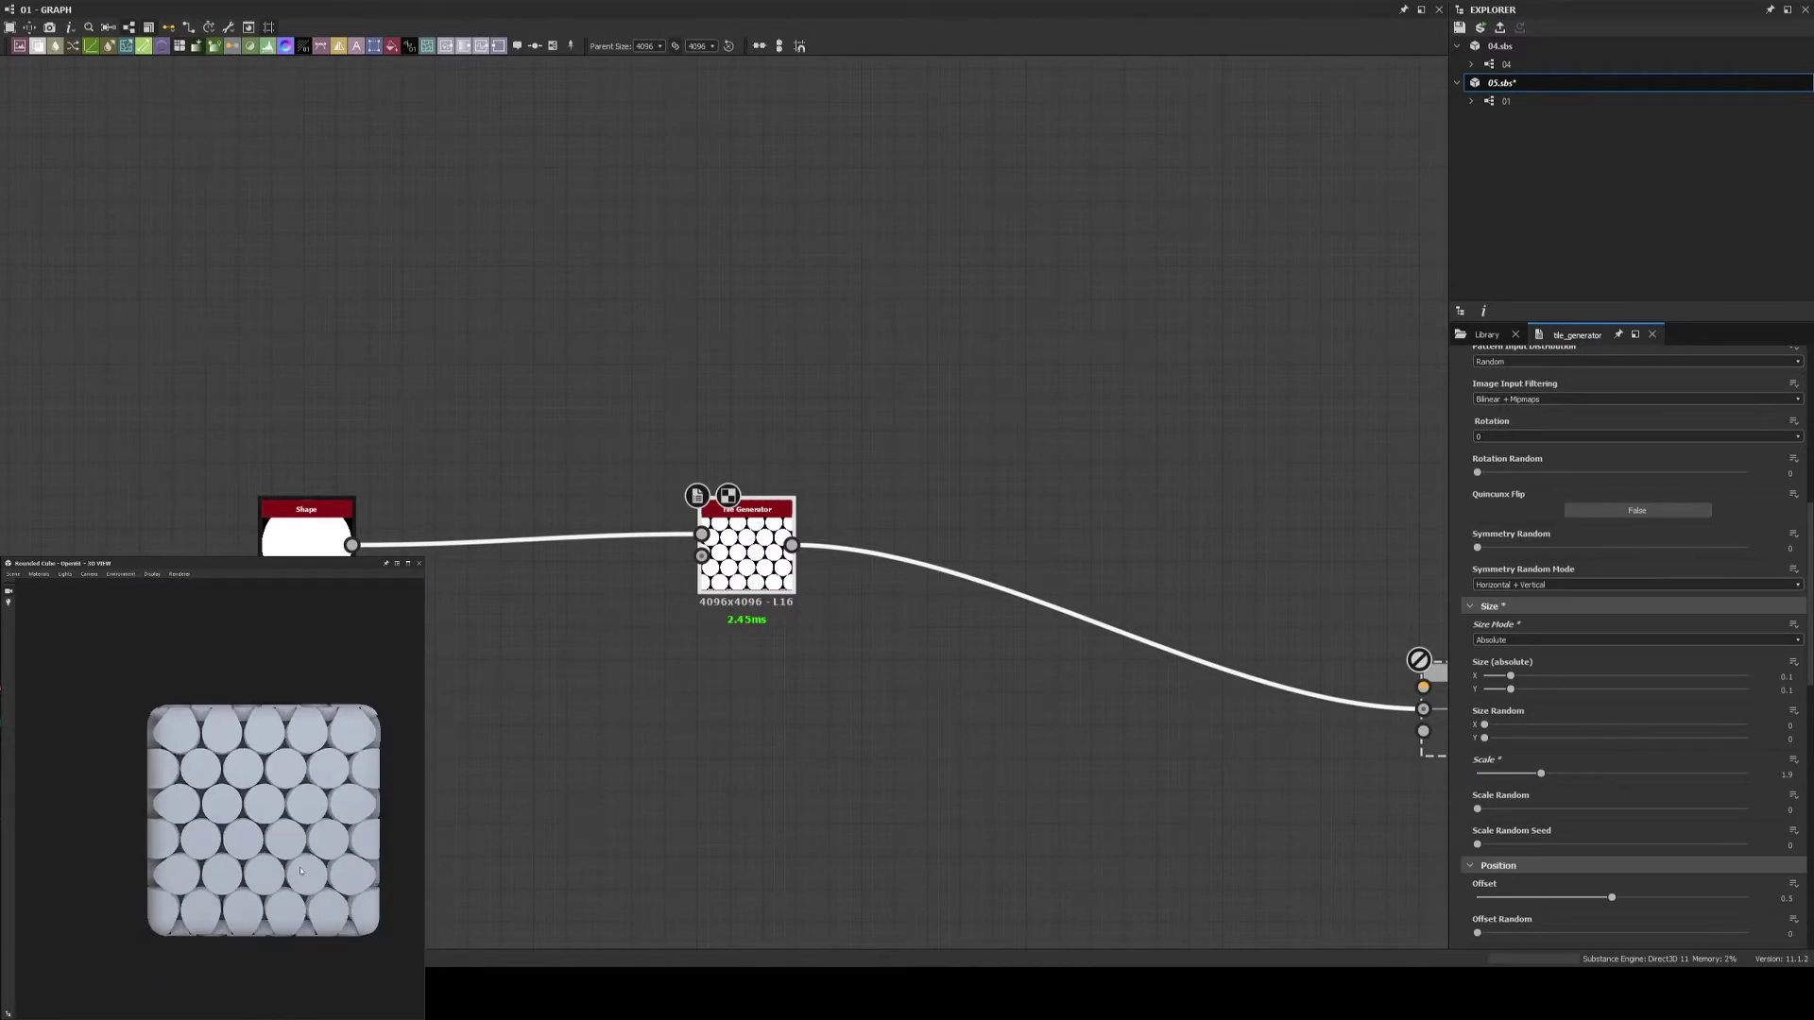
Place a Gaussian 1 node from the node library into the graph
left_click(1509, 331)
scroll(1745, 730, "down", 3)
scroll(1744, 731, "down", 3)
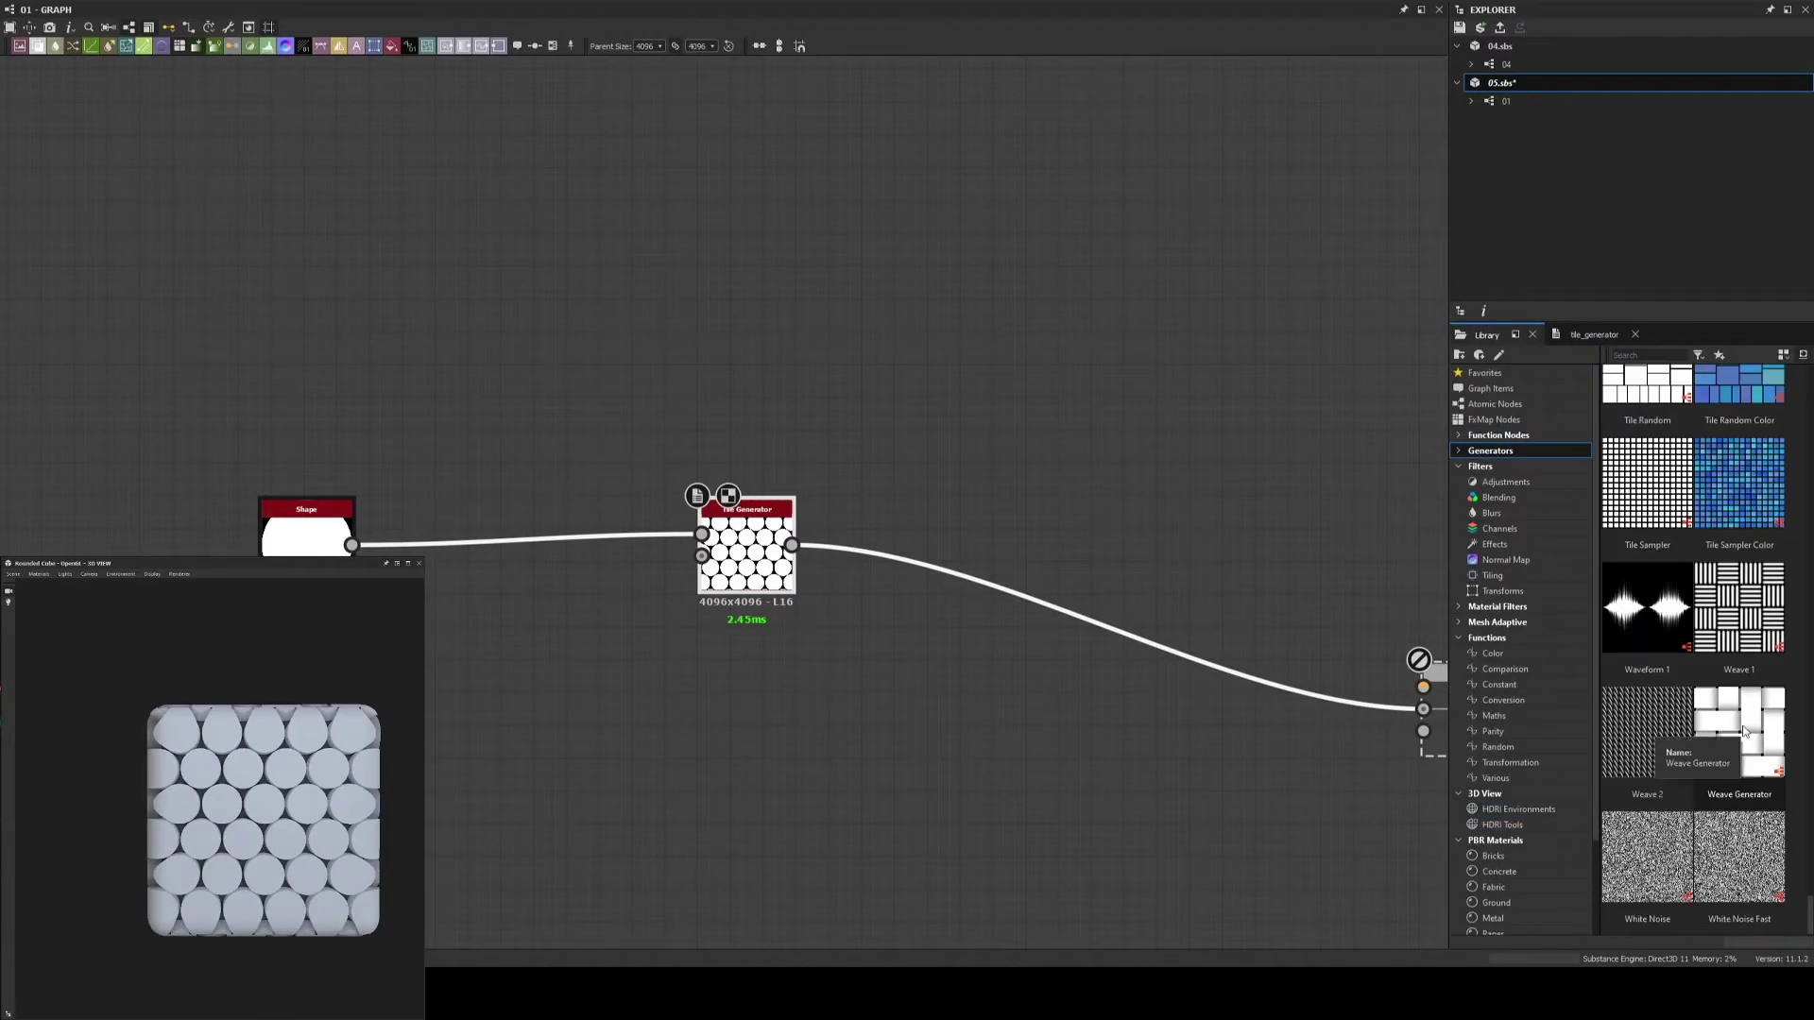
scroll(1744, 730, "down", 3)
scroll(1744, 731, "up", 5)
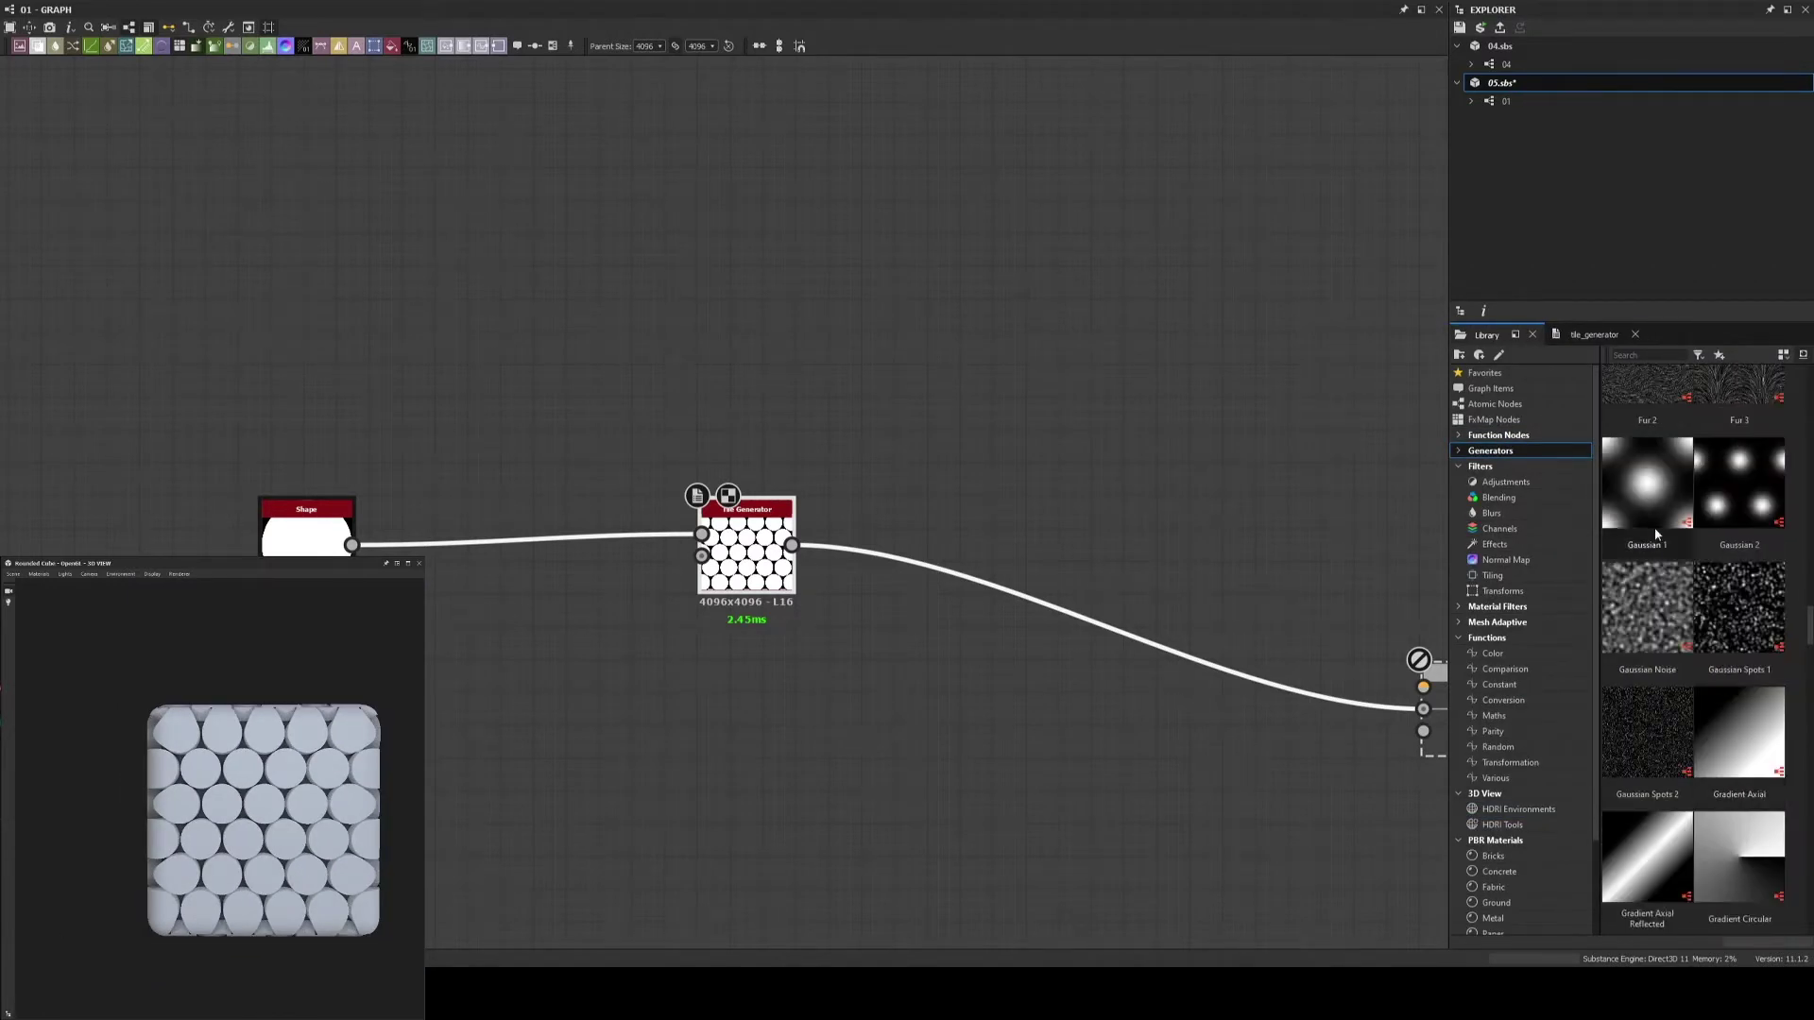
mouse_move(1655, 535)
left_mouse_down()
mouse_move(813, 775)
mouse_move(931, 775)
left_mouse_up()
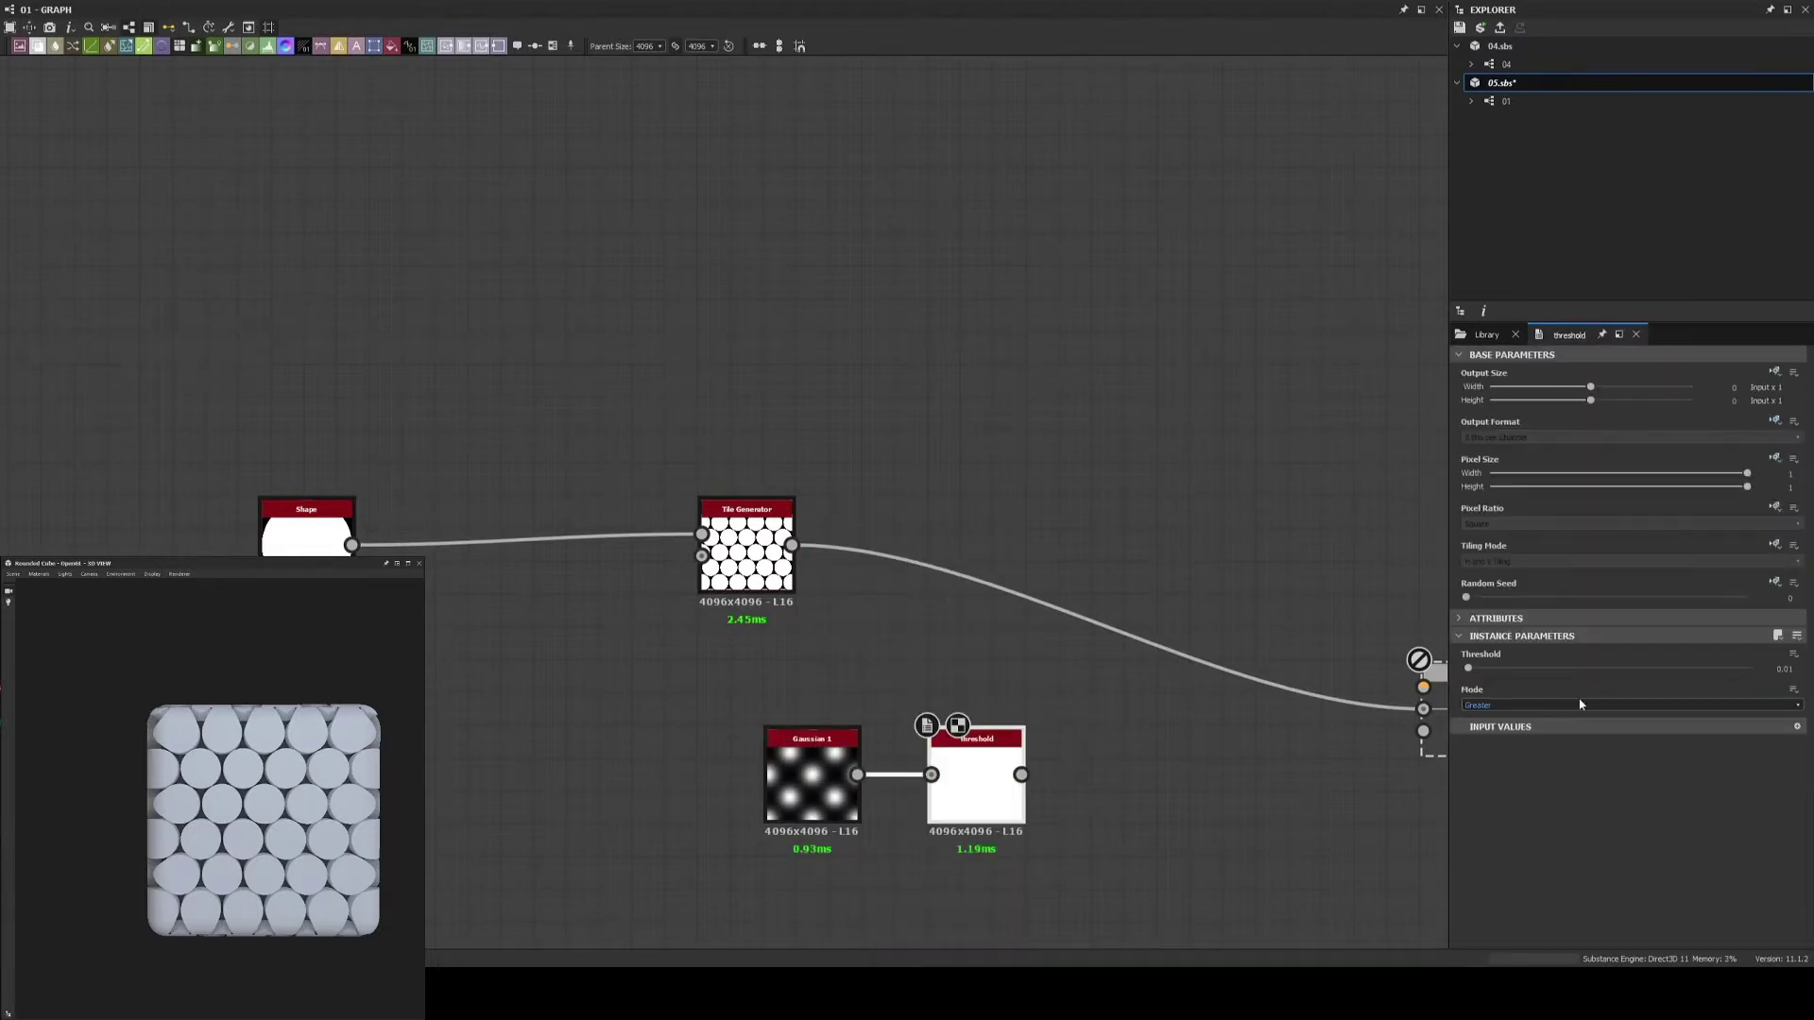
Undo the Gaussian, Threshold and Transformation 2D trials, leaving Tile Generator feeding Blend directly
key("ctrl+z")
key("ctrl+z")
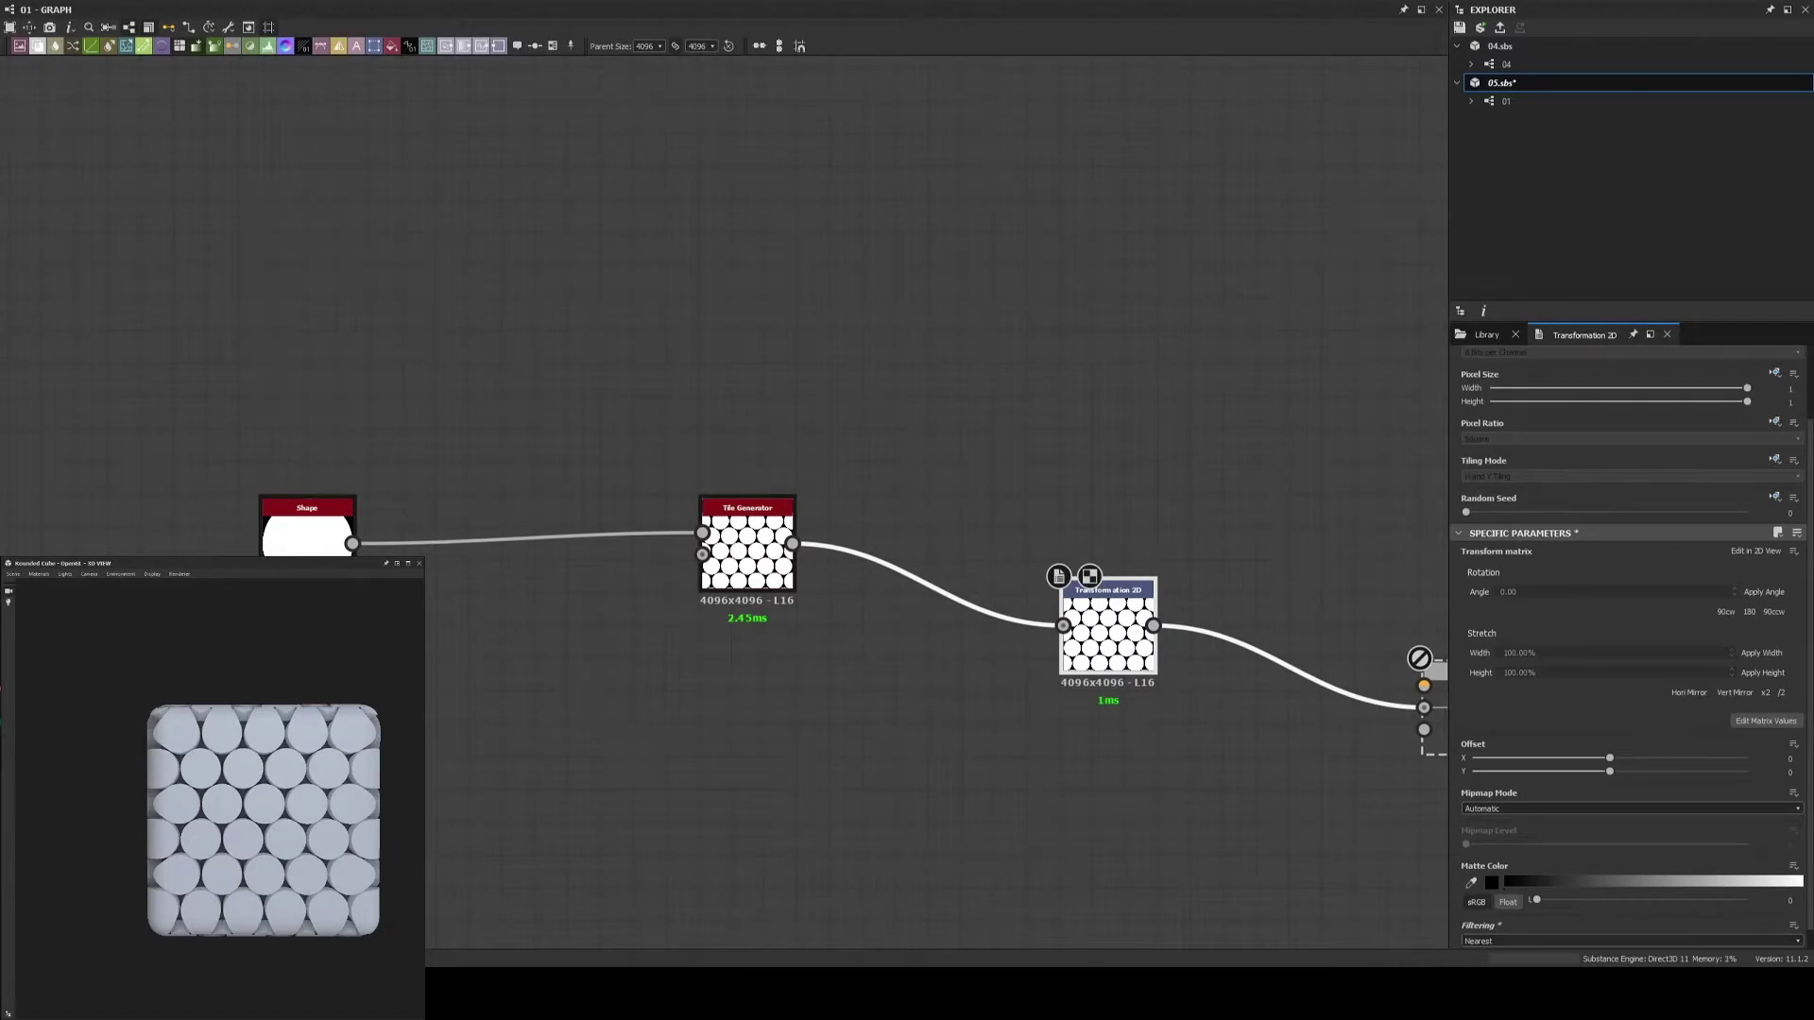
key("ctrl+z")
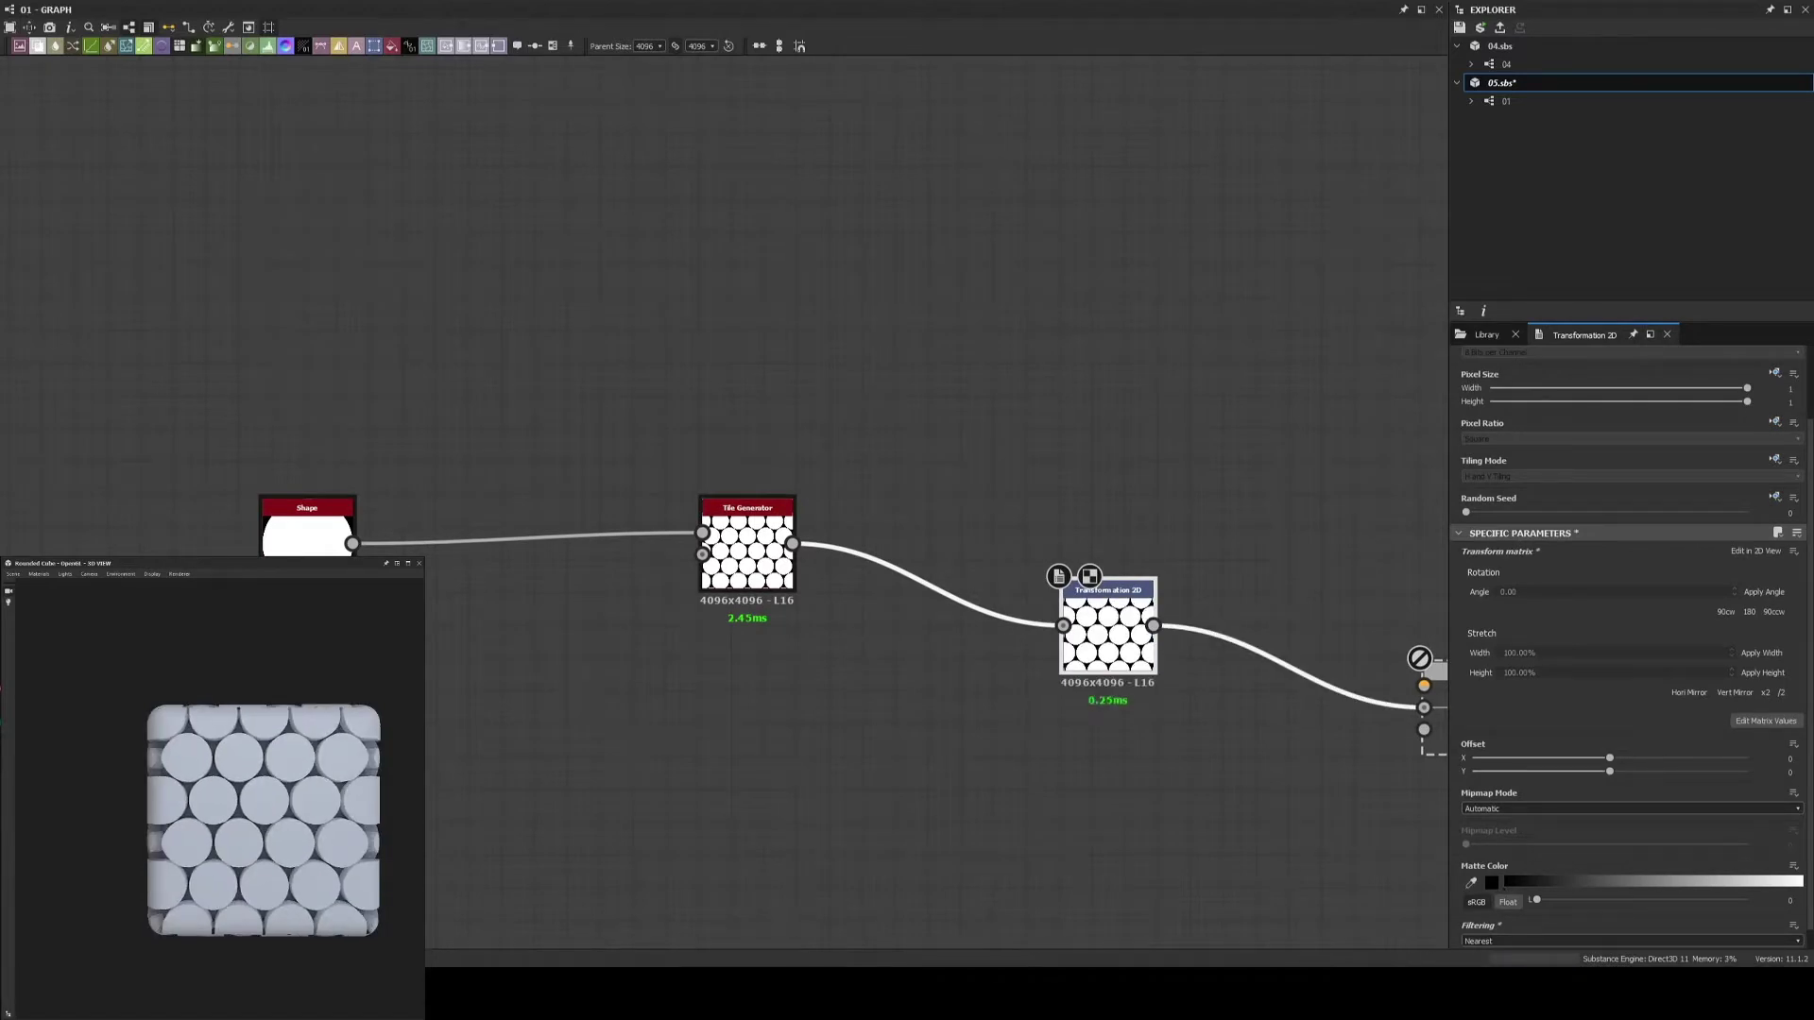
key("ctrl+z")
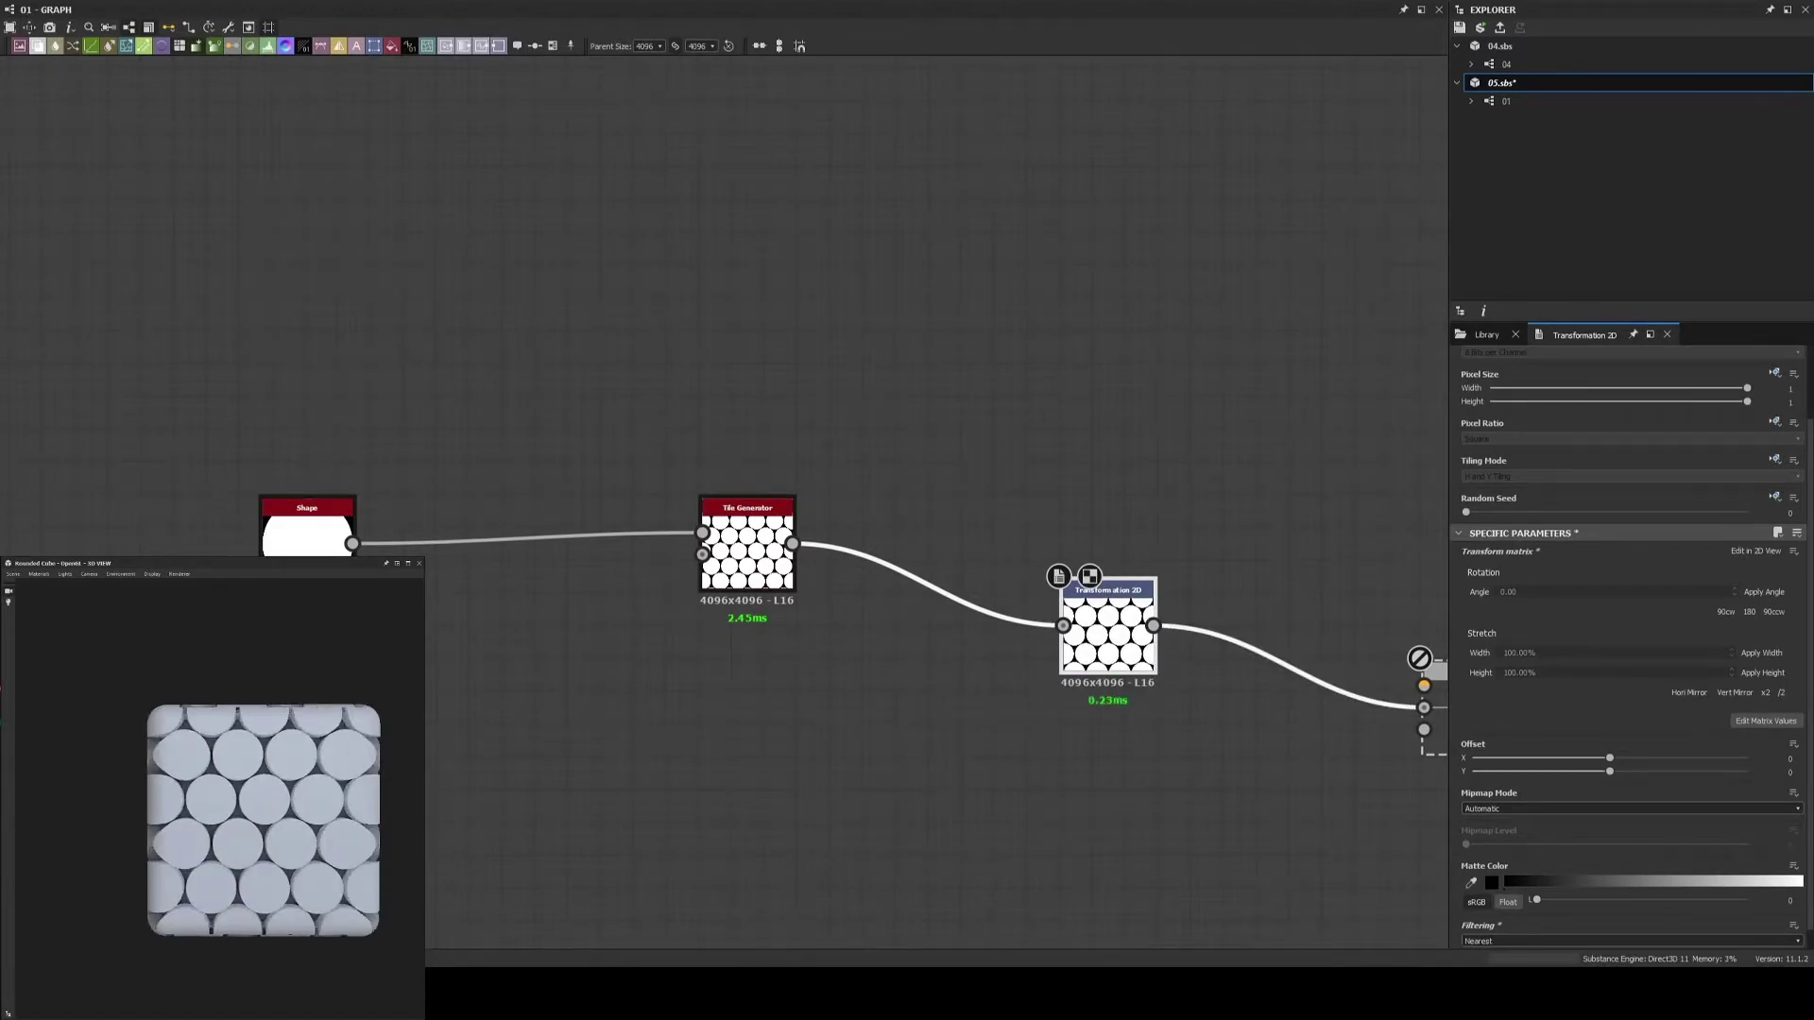
key("ctrl+z")
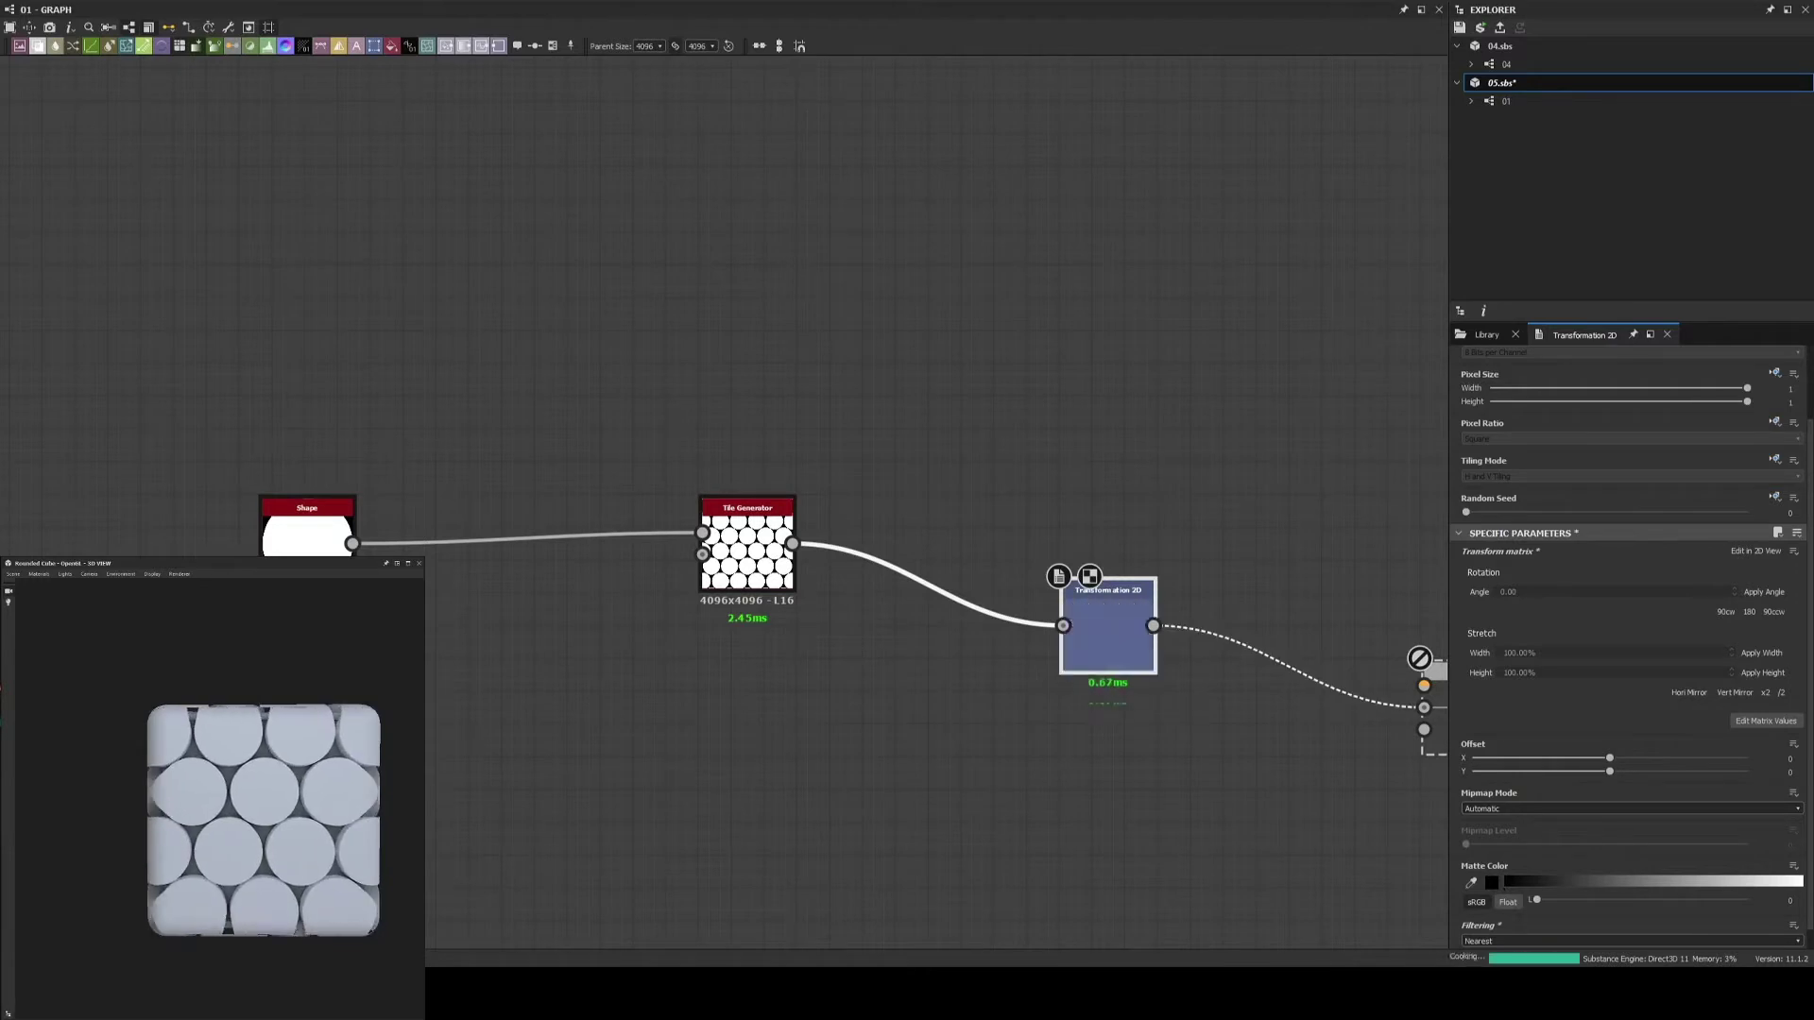
key("ctrl+z")
Set the Tile Generator Scale to 3 and turn the preview cube to face front
scroll(642, 718, "down", 3)
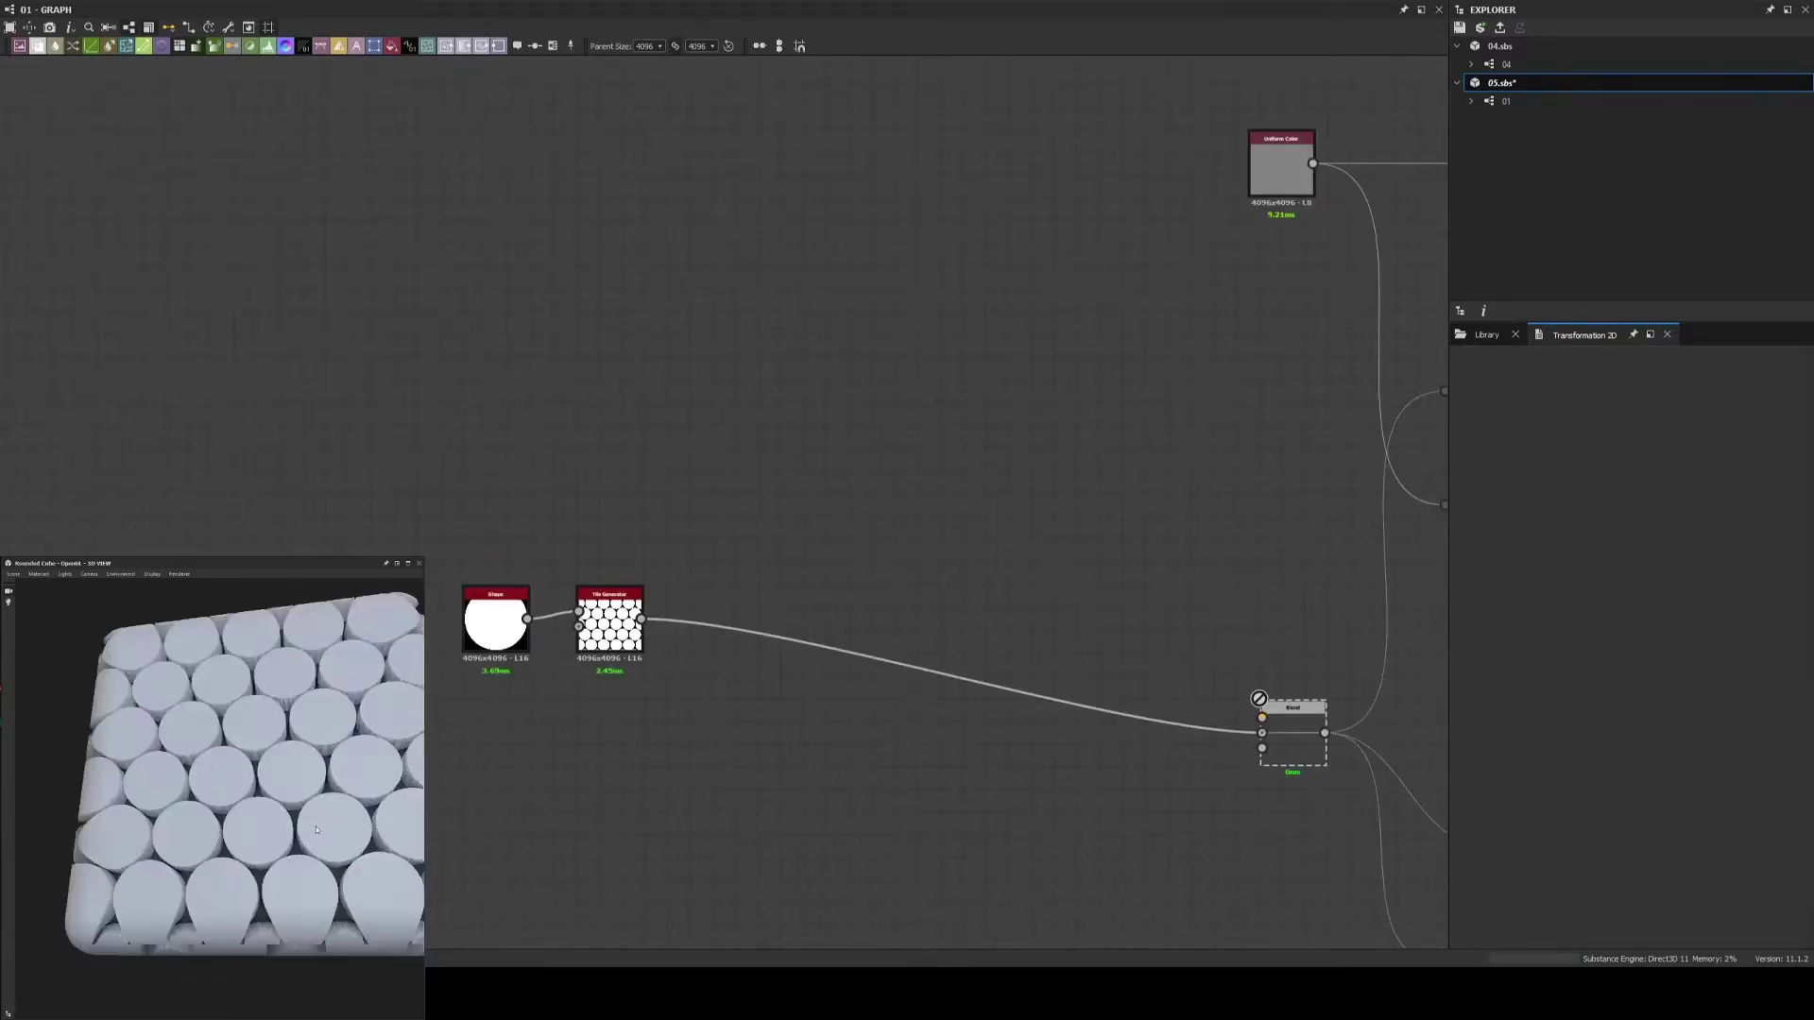
left_click_drag(284, 775, 234, 899)
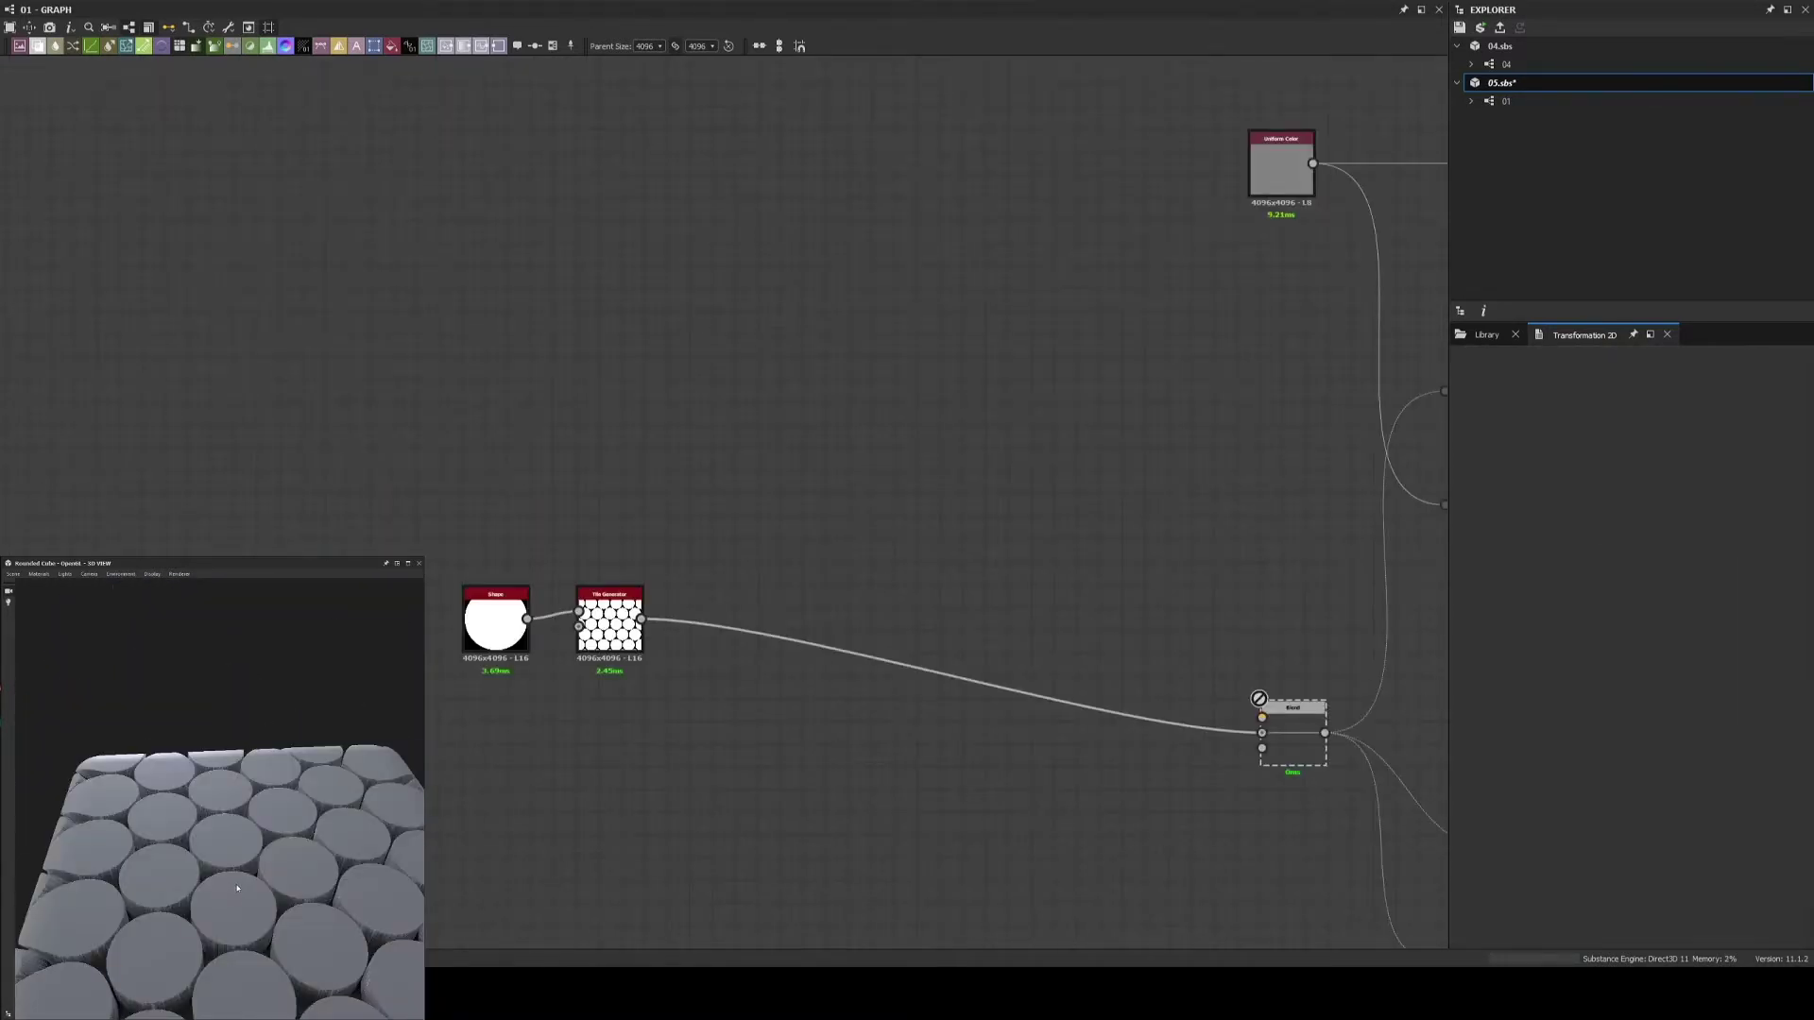
key("ctrl+z")
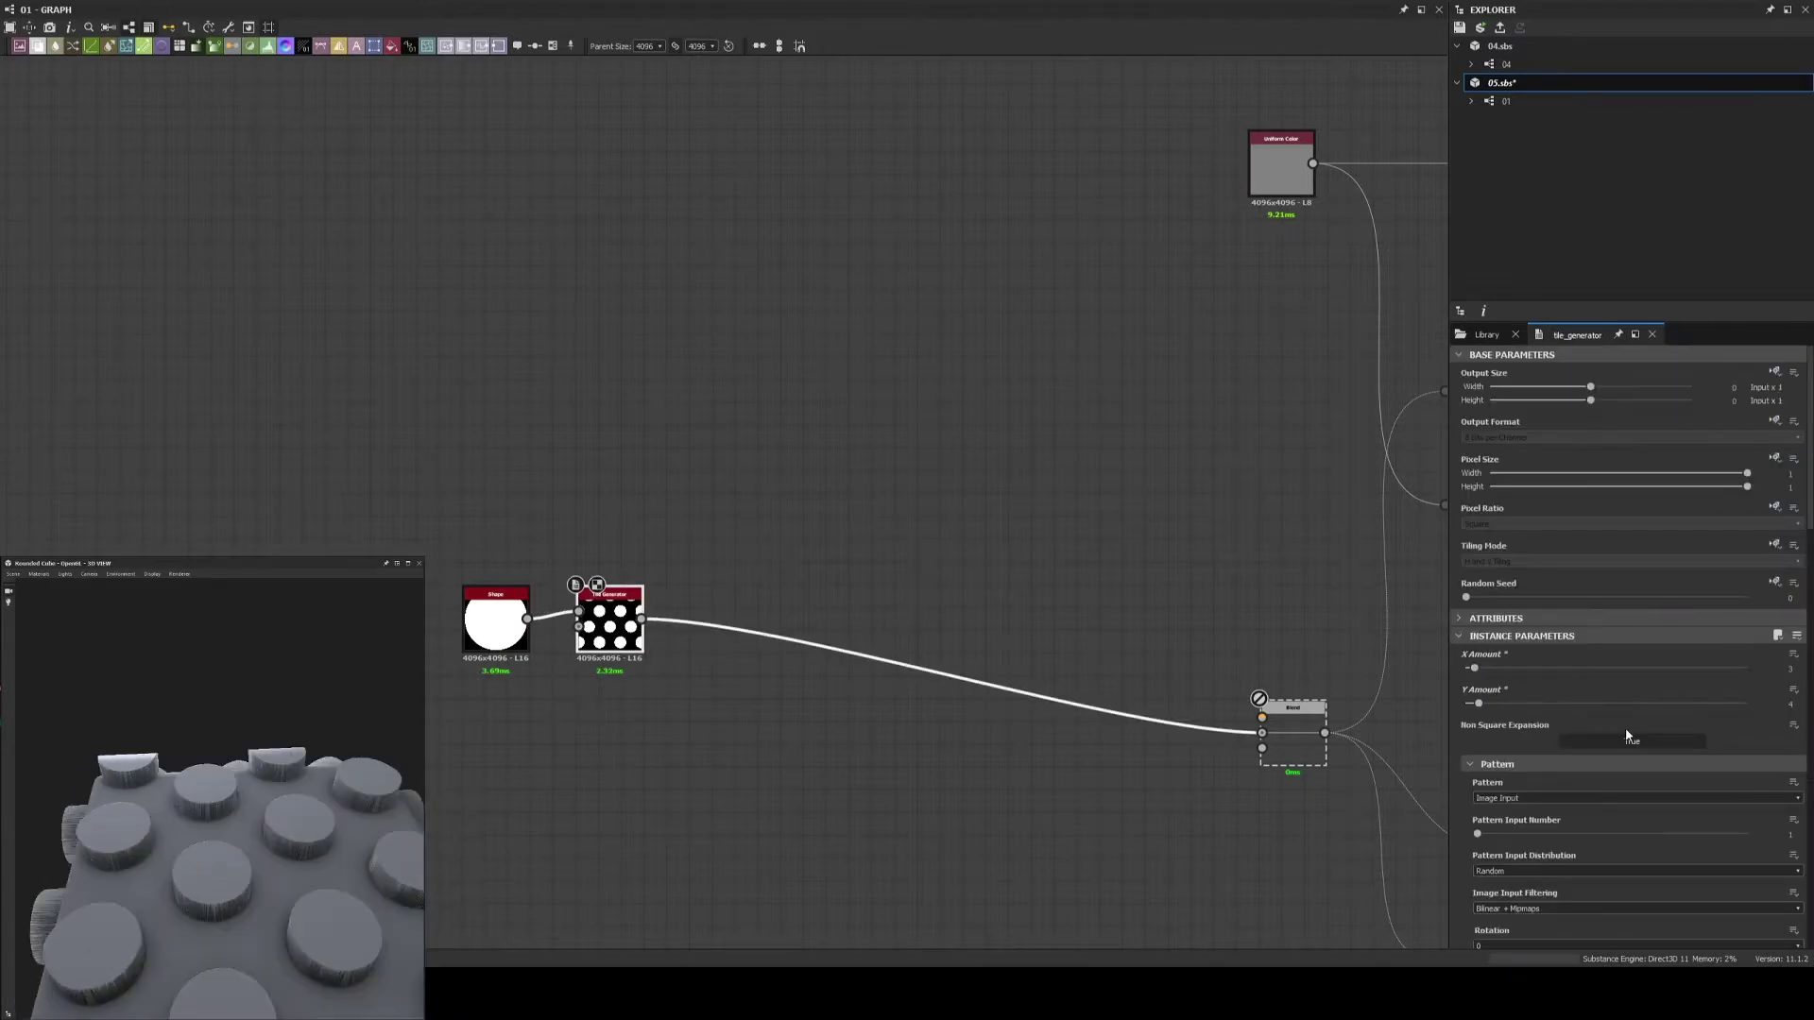
scroll(1627, 736, "down", 3)
scroll(1619, 783, "down", 3)
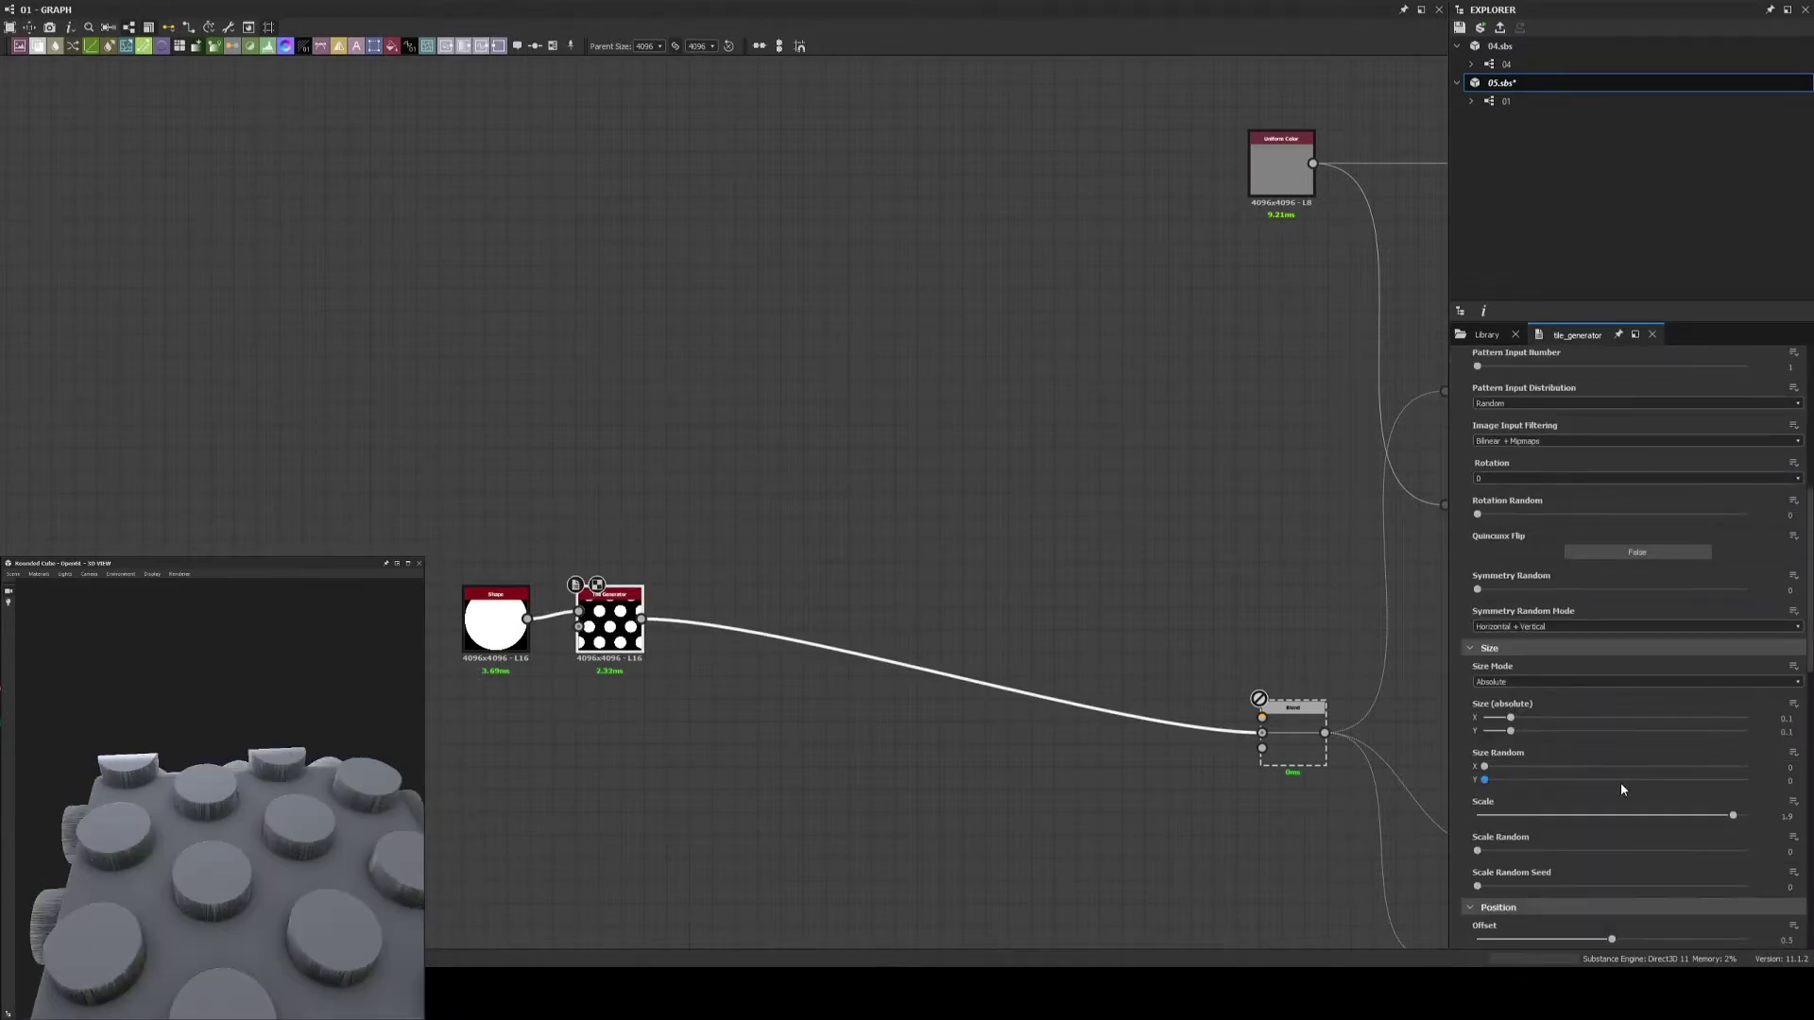
left_click(1616, 775)
scroll(1620, 782, "down", 1)
mouse_move(189, 831)
left_mouse_down()
mouse_move(166, 860)
mouse_move(231, 792)
left_mouse_up()
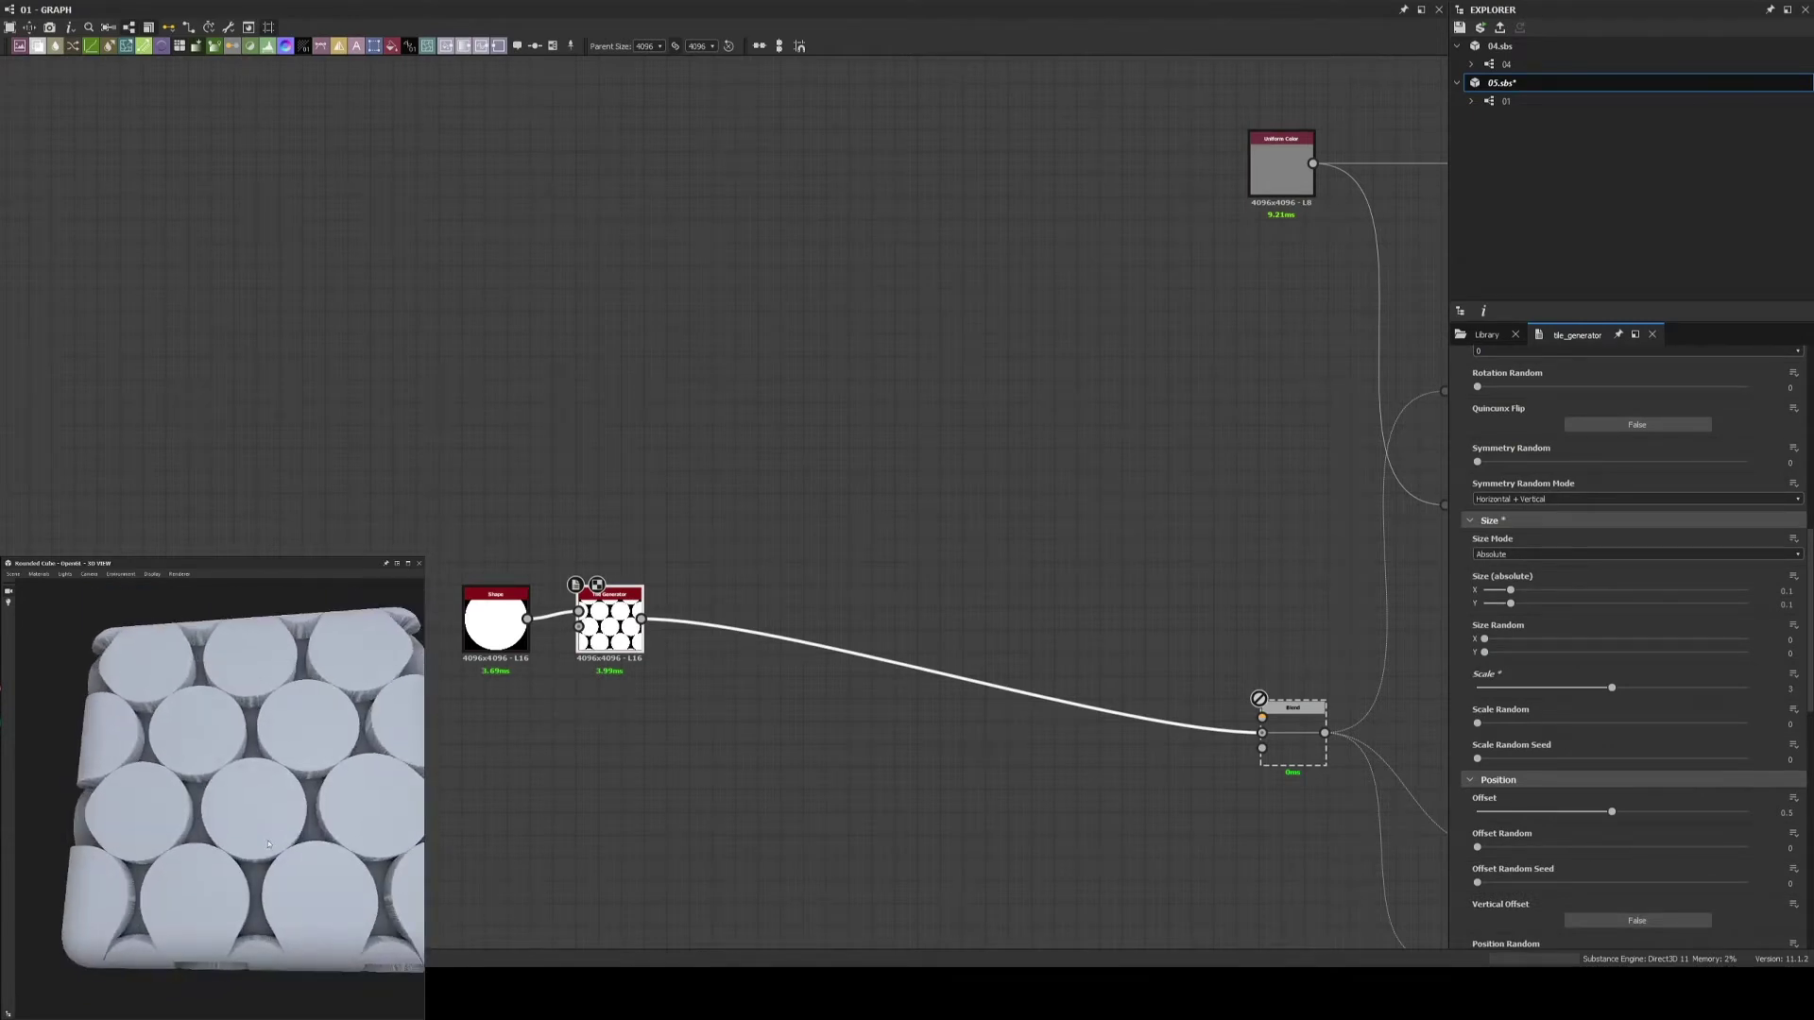
scroll(931, 555, "up", 2)
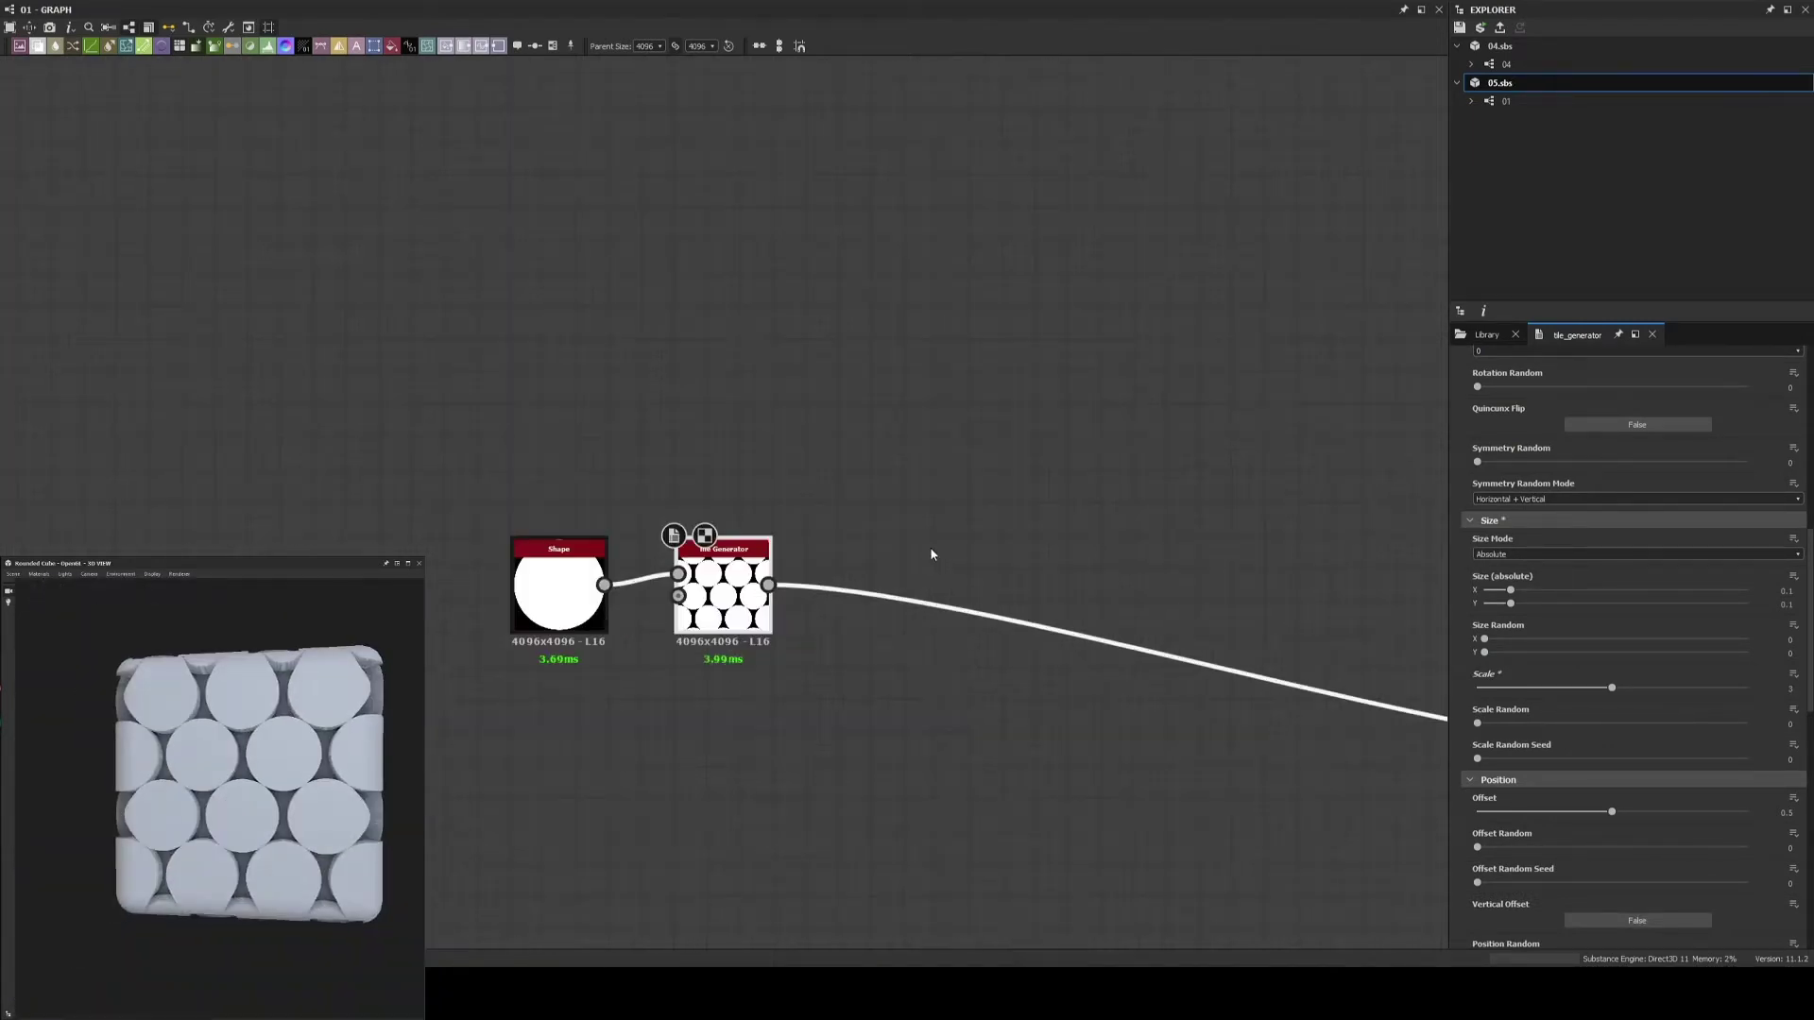
Move the Tile Generator far right of the Shape node and select the Shape
left_click_drag(721, 586, 882, 599)
key("space")
left_click(561, 533)
left_click(395, 483)
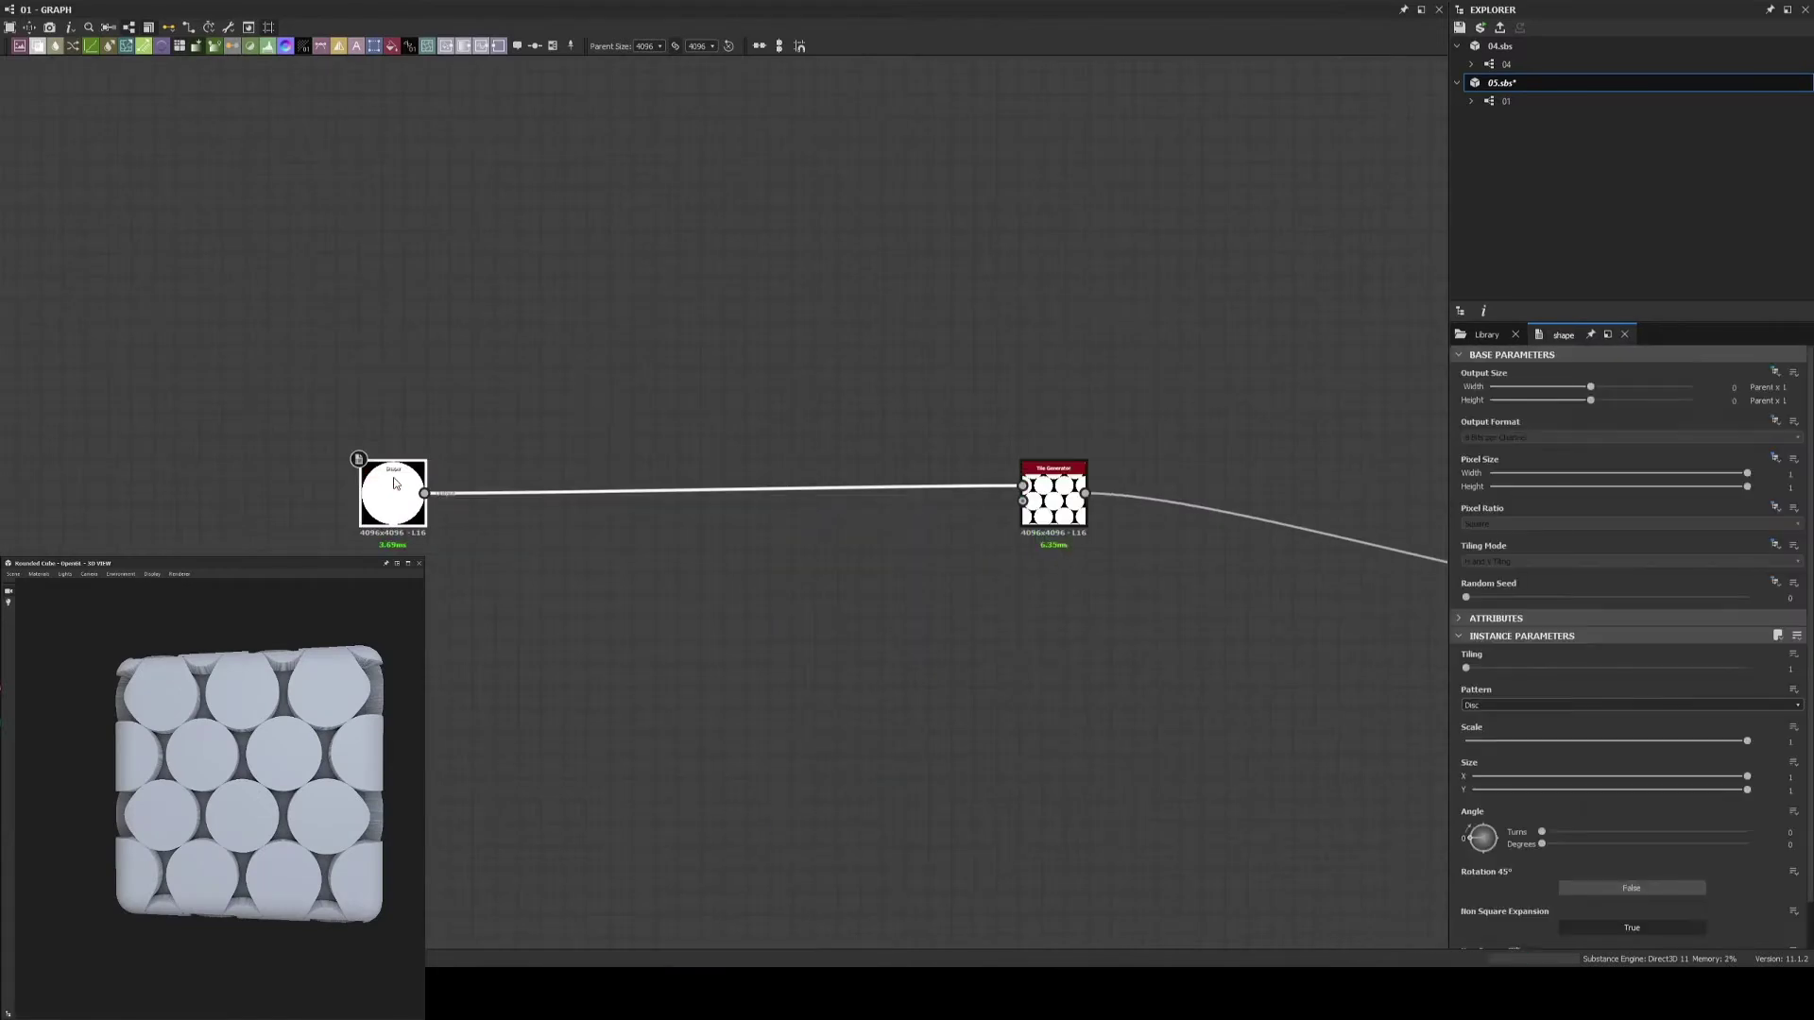
Insert a Directional Warp after the Shape and add a Gaussian Noise node beside it
scroll(810, 515, "up", 2)
key("space")
key("Return")
key("space")
key("Return")
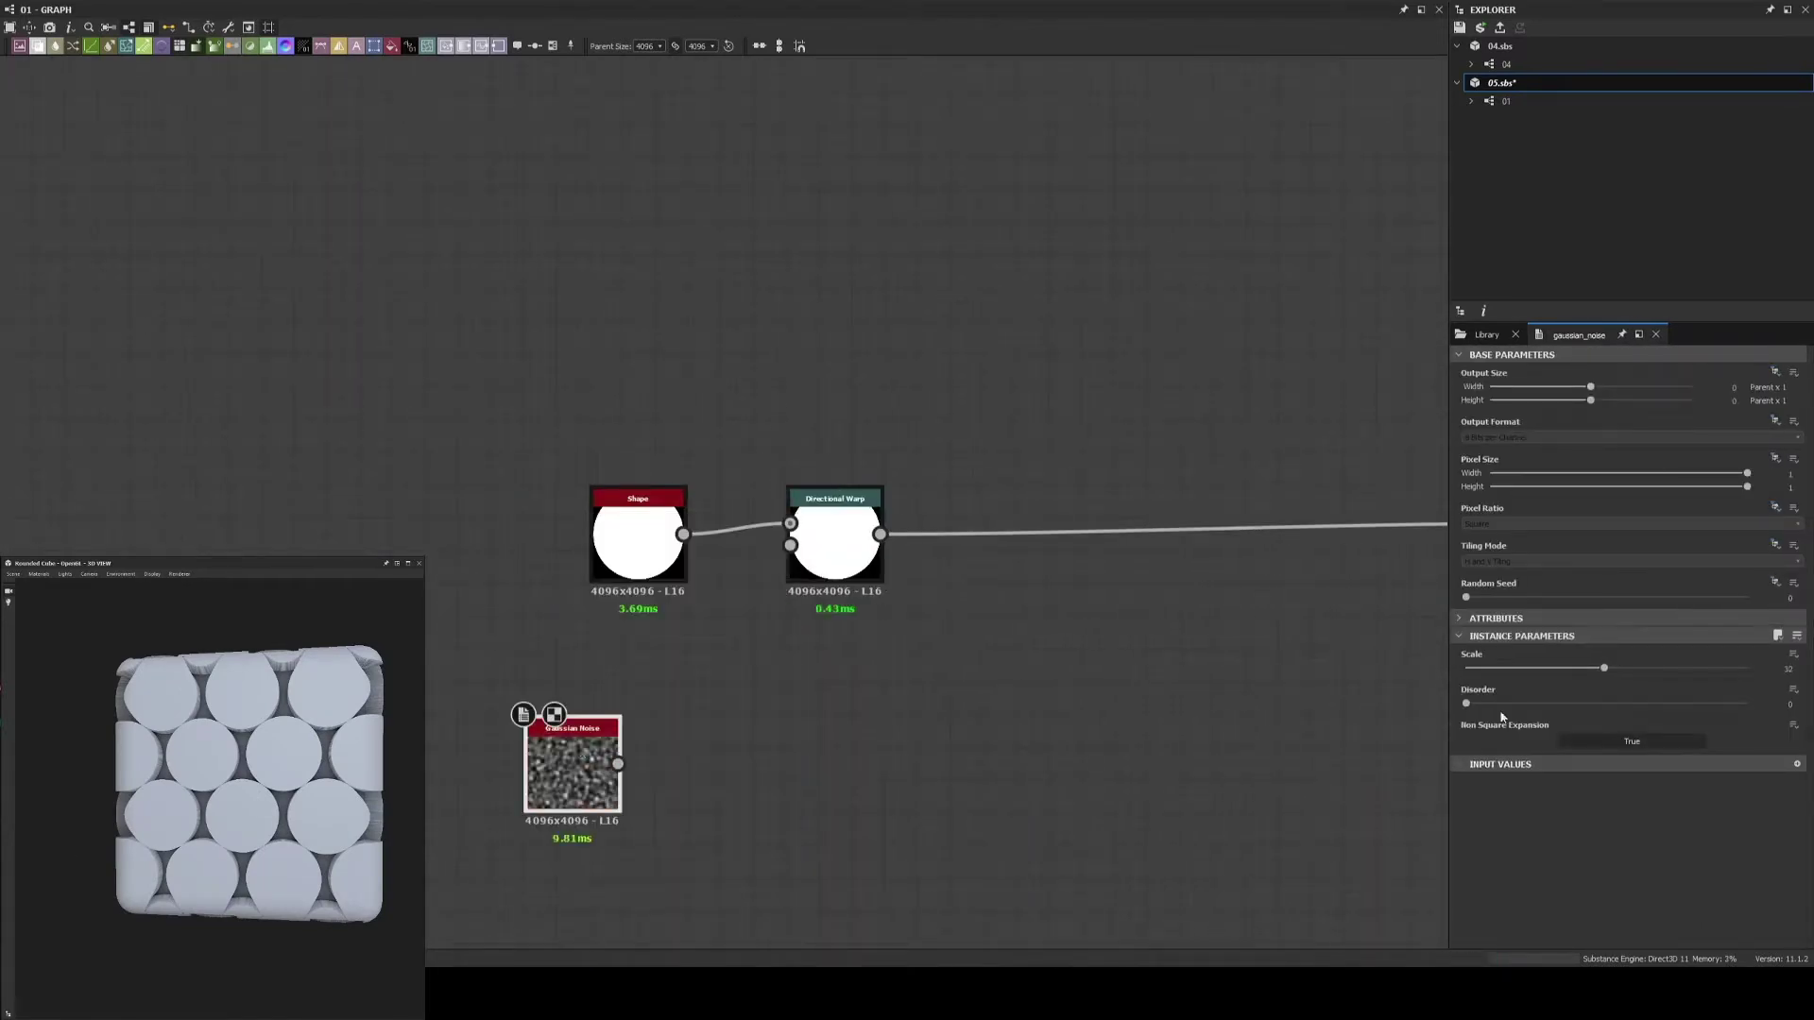
left_click_drag(573, 773, 640, 709)
left_click(835, 548)
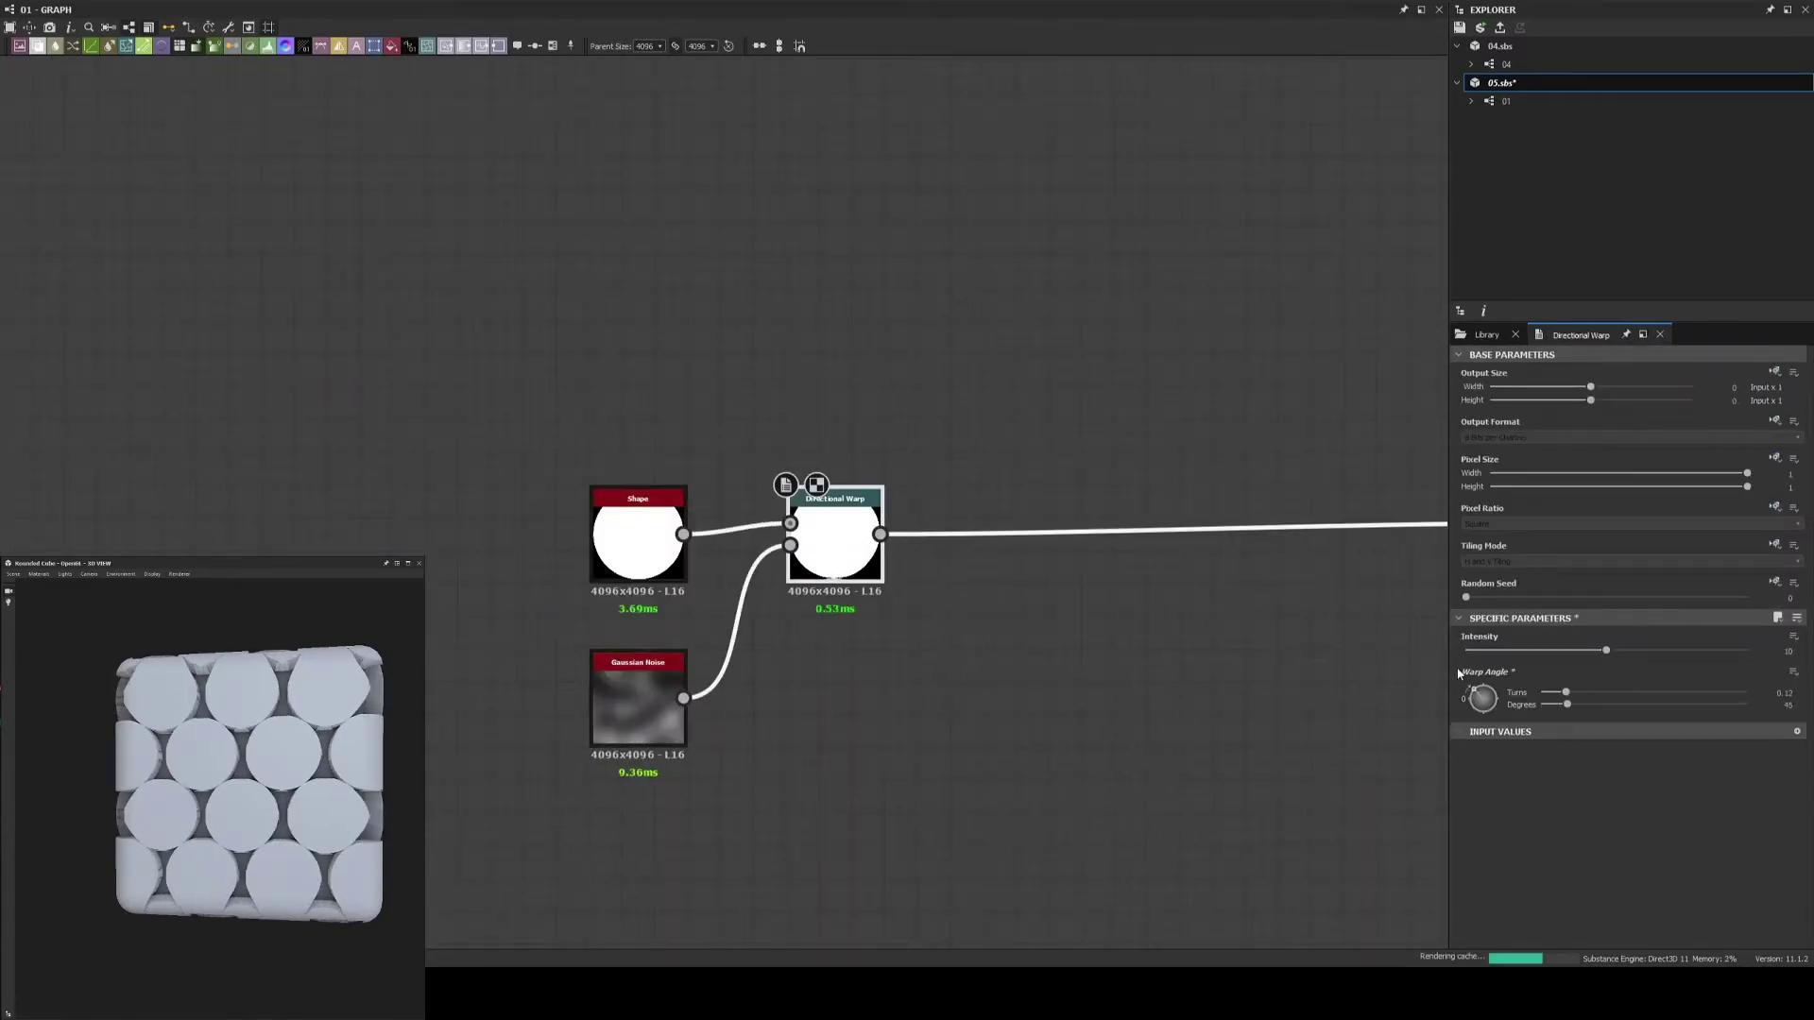
Insert Auto Levels after the Gaussian Noise and move the noise nodes left of the warp
scroll(788, 434, "up", 2)
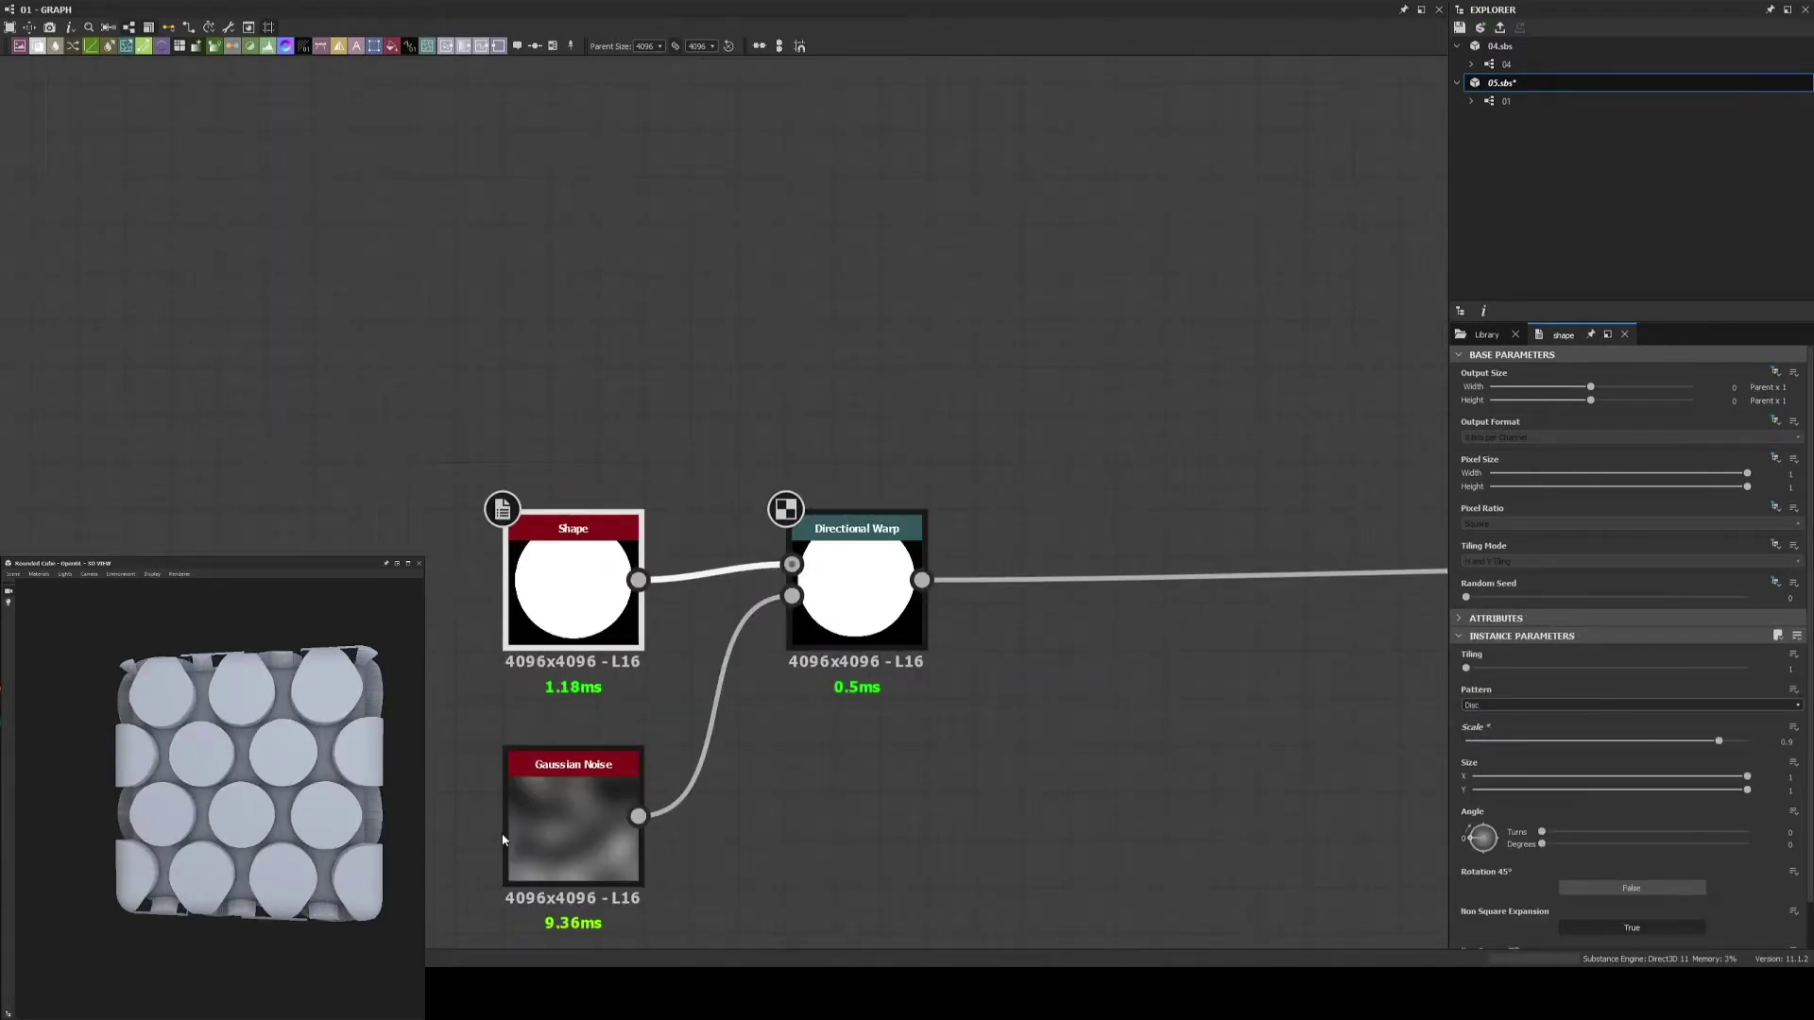
key("space")
key("Return")
left_click_drag(862, 777, 616, 777)
left_click(847, 567)
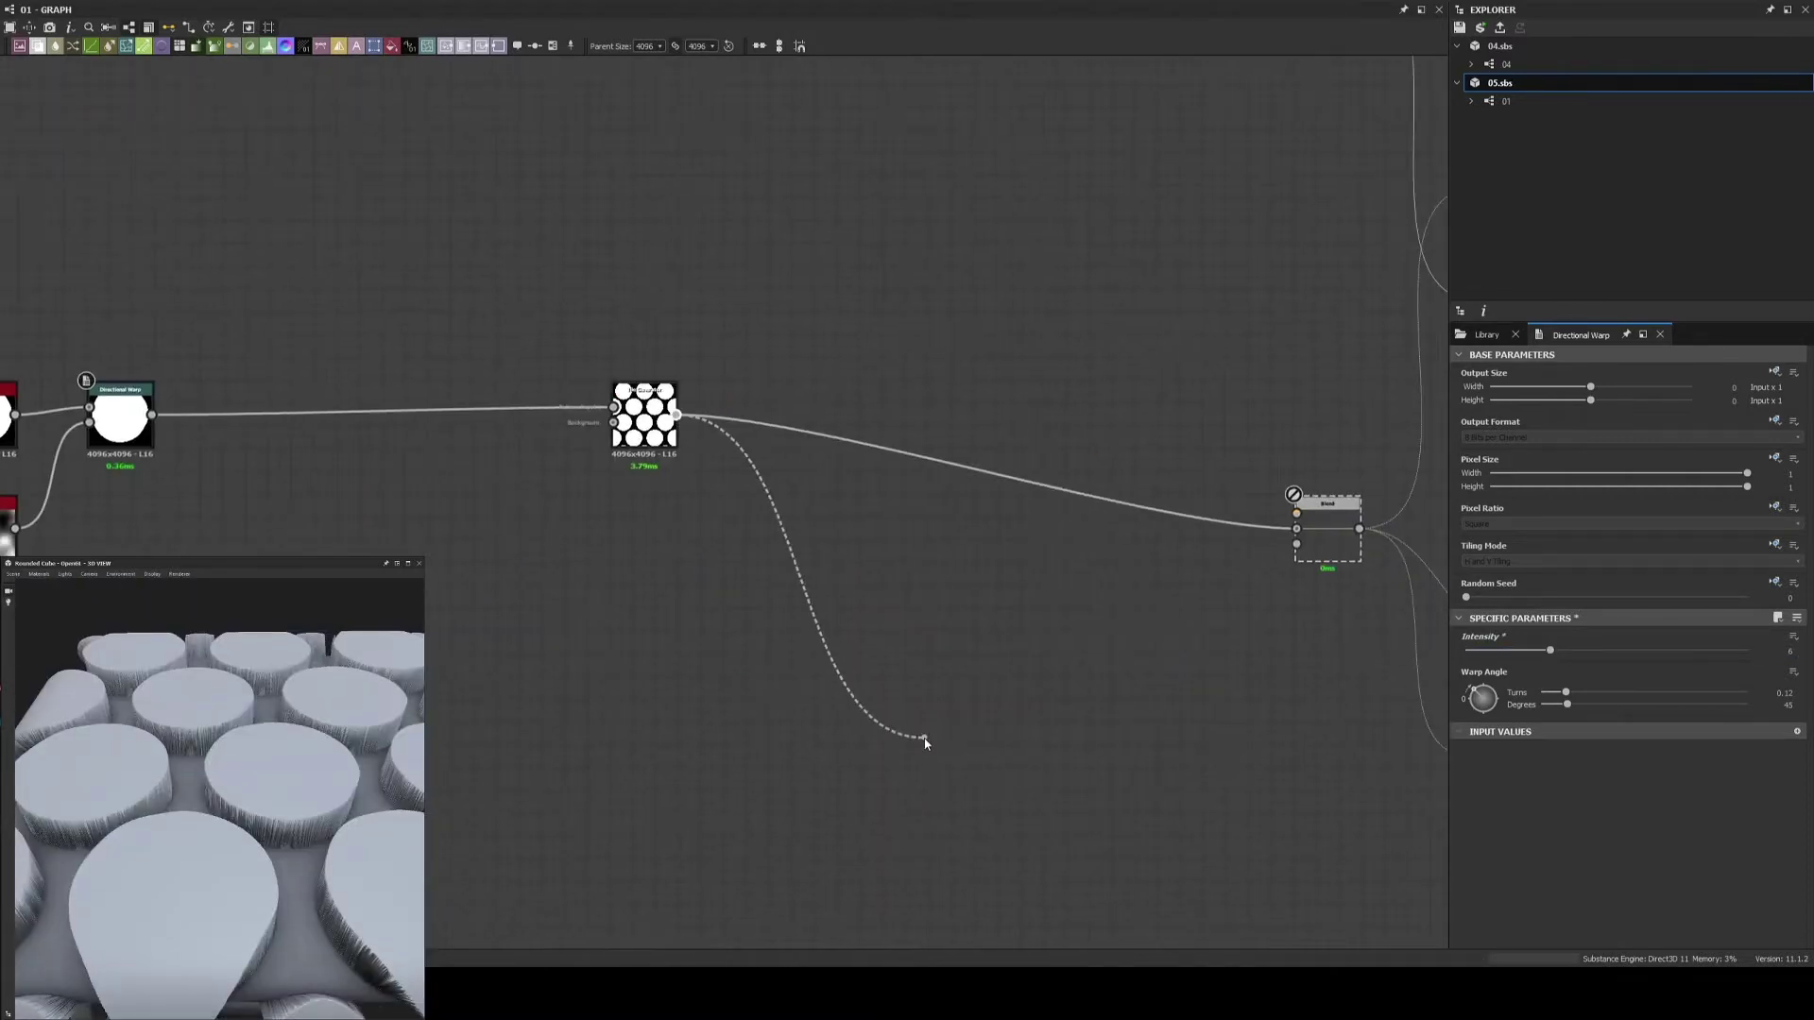
Wire the tile pattern into the base colour blend and set the Tile Generator Scale to 1.1
middle_click_drag(925, 743, 550, 945)
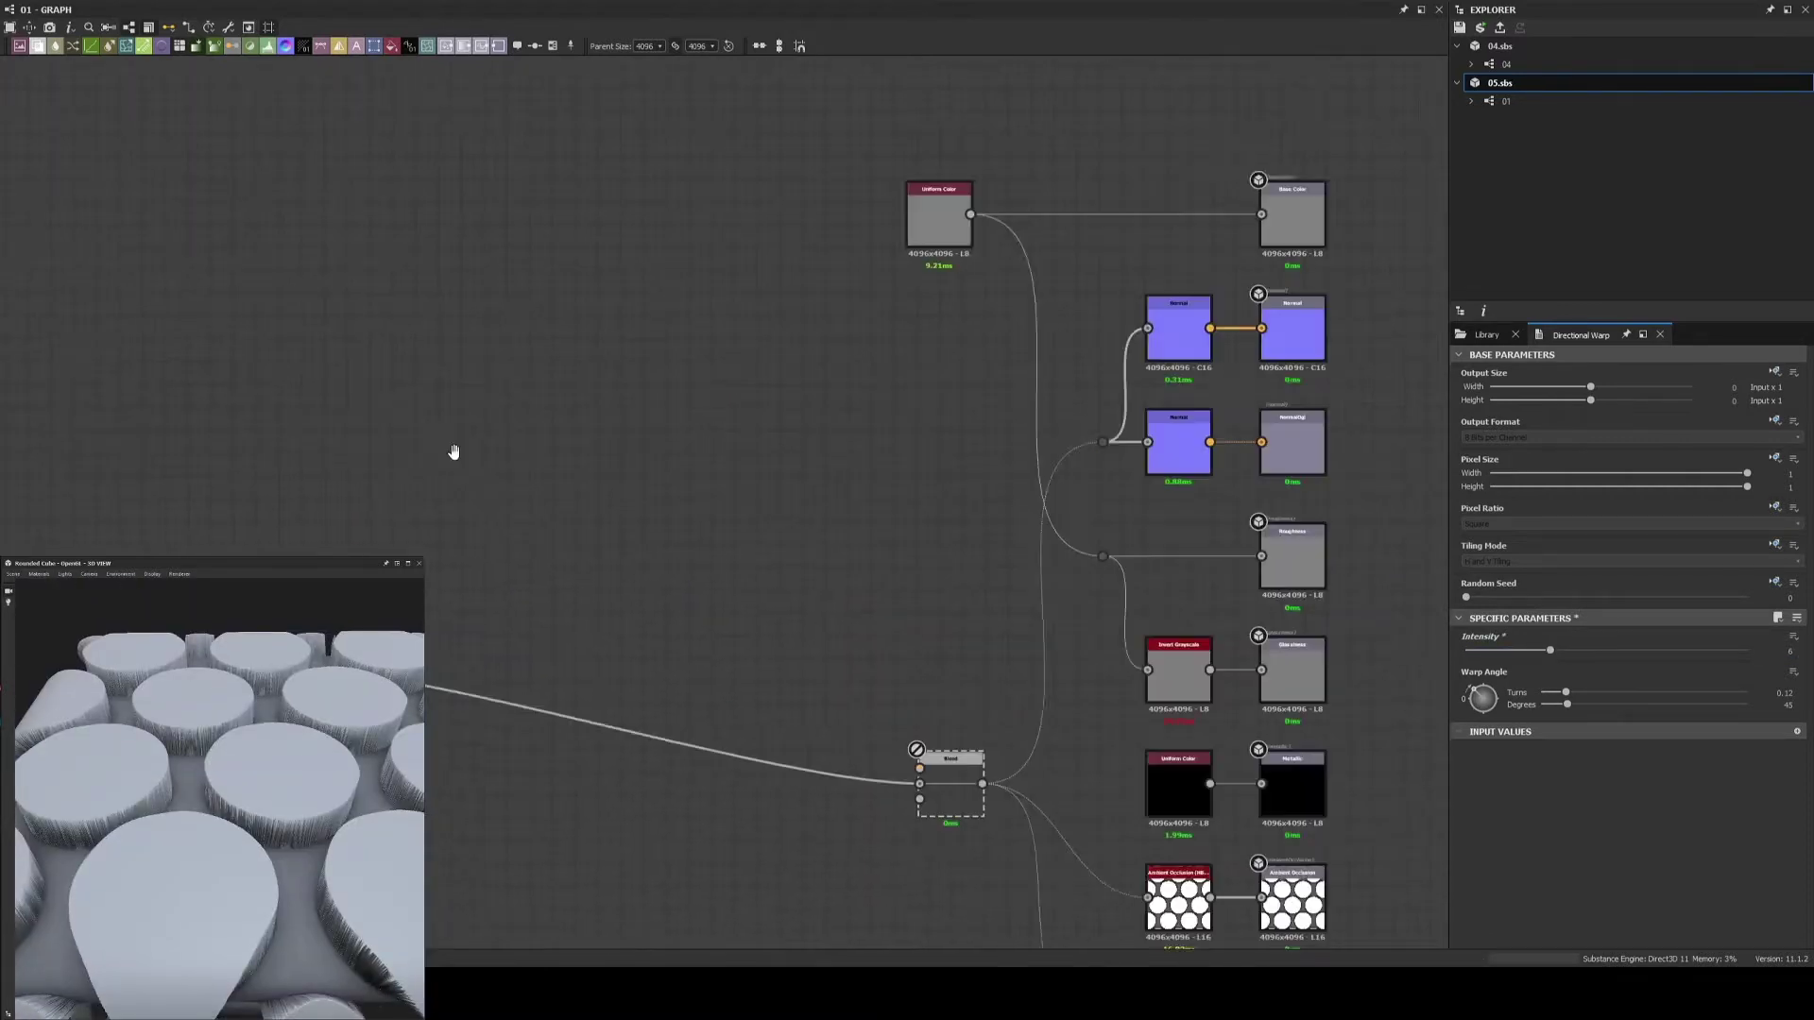
left_click(804, 652)
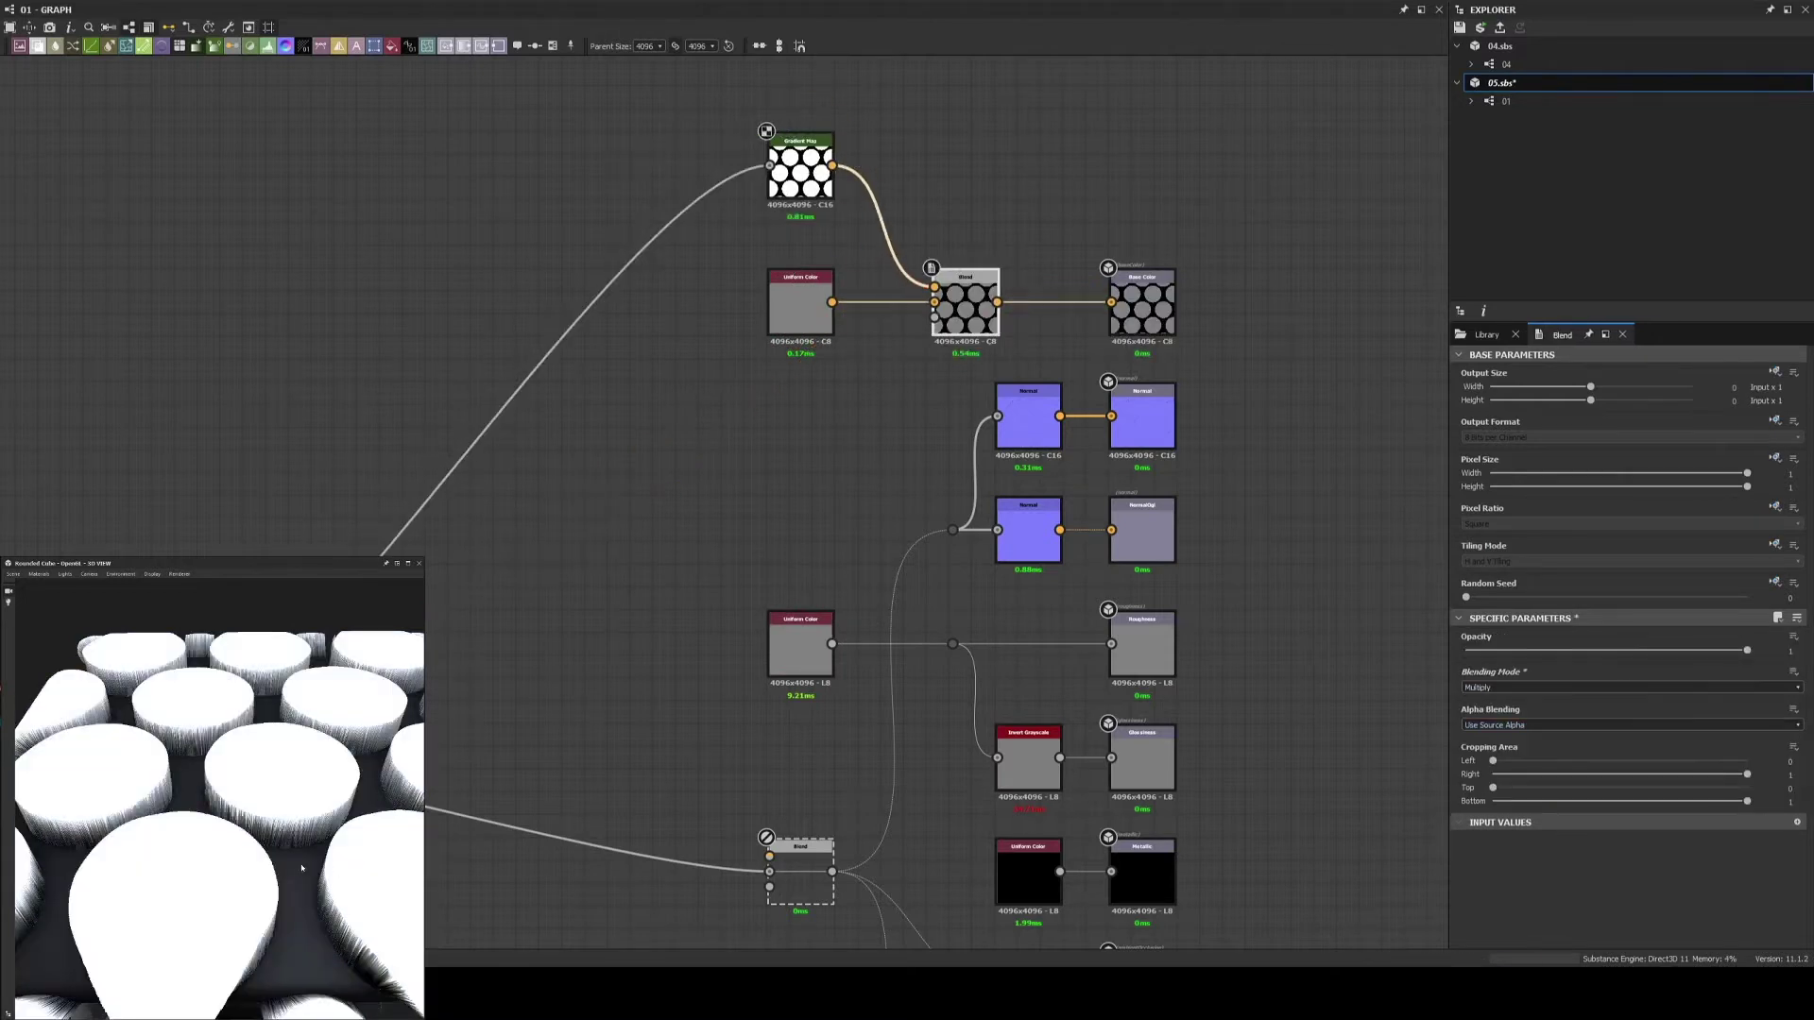
left_click(1200, 529)
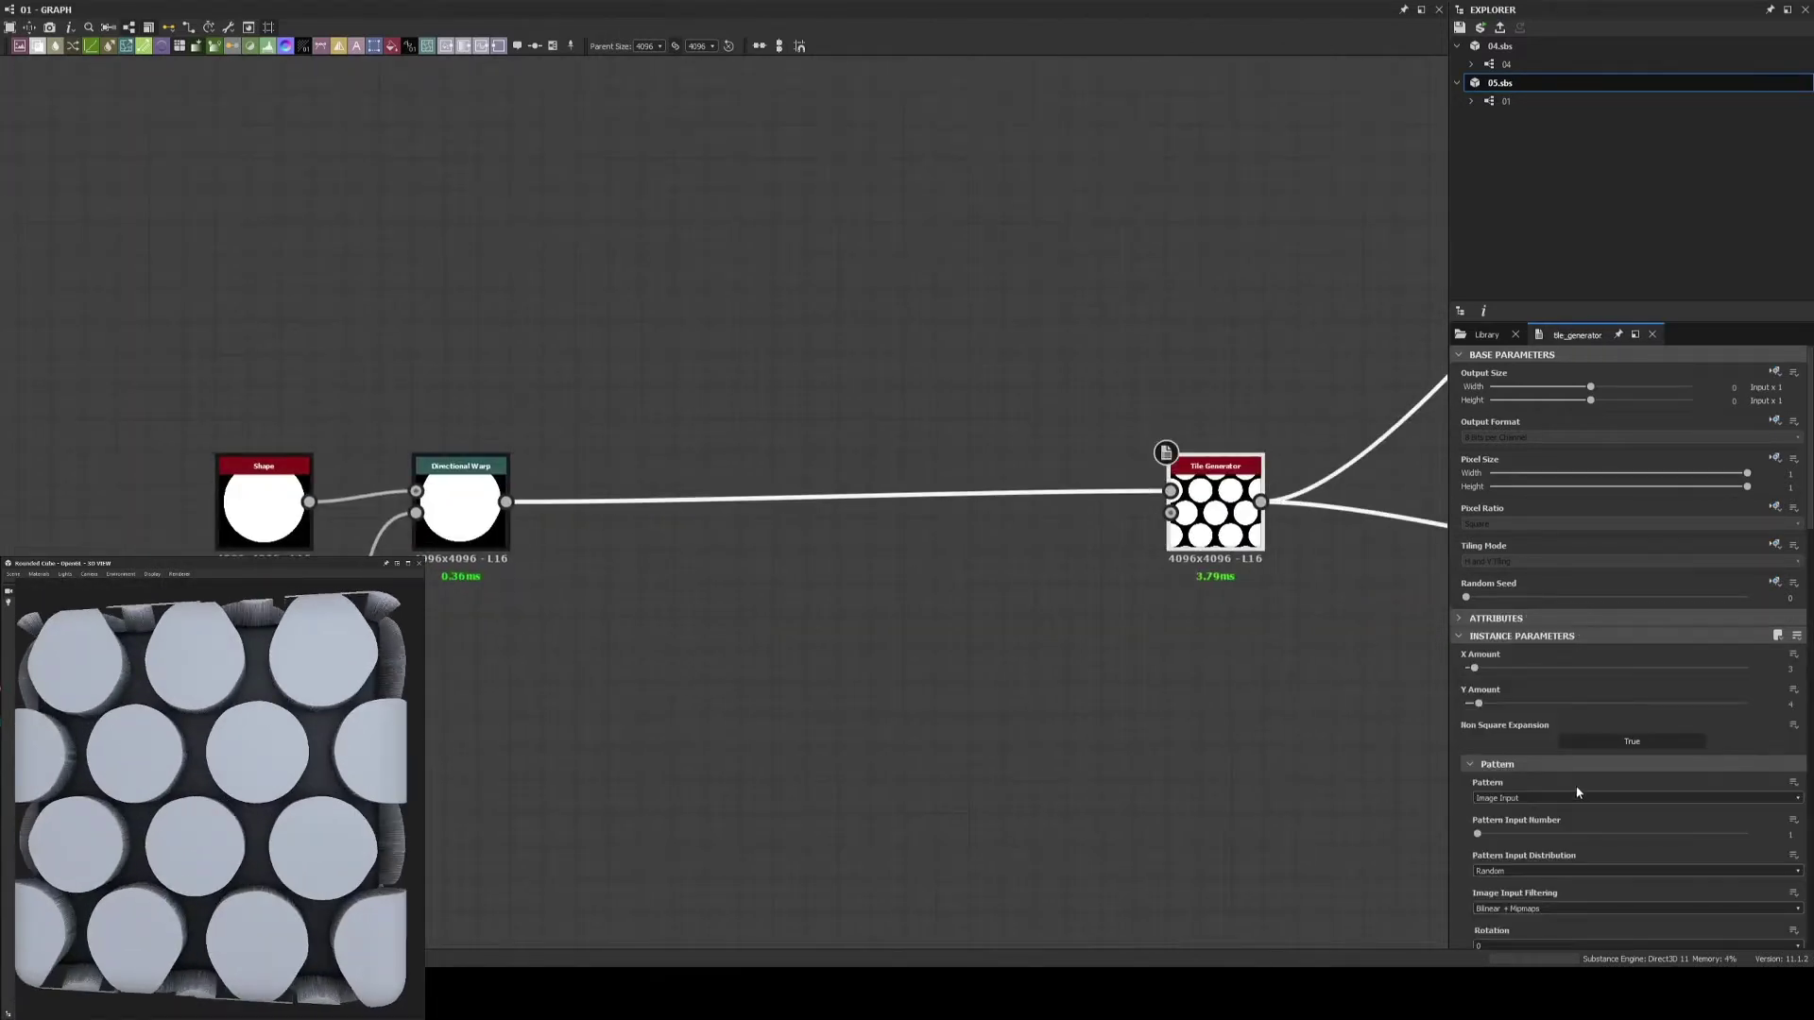
scroll(1765, 844, "down", 5)
type("1.1")
key("Return")
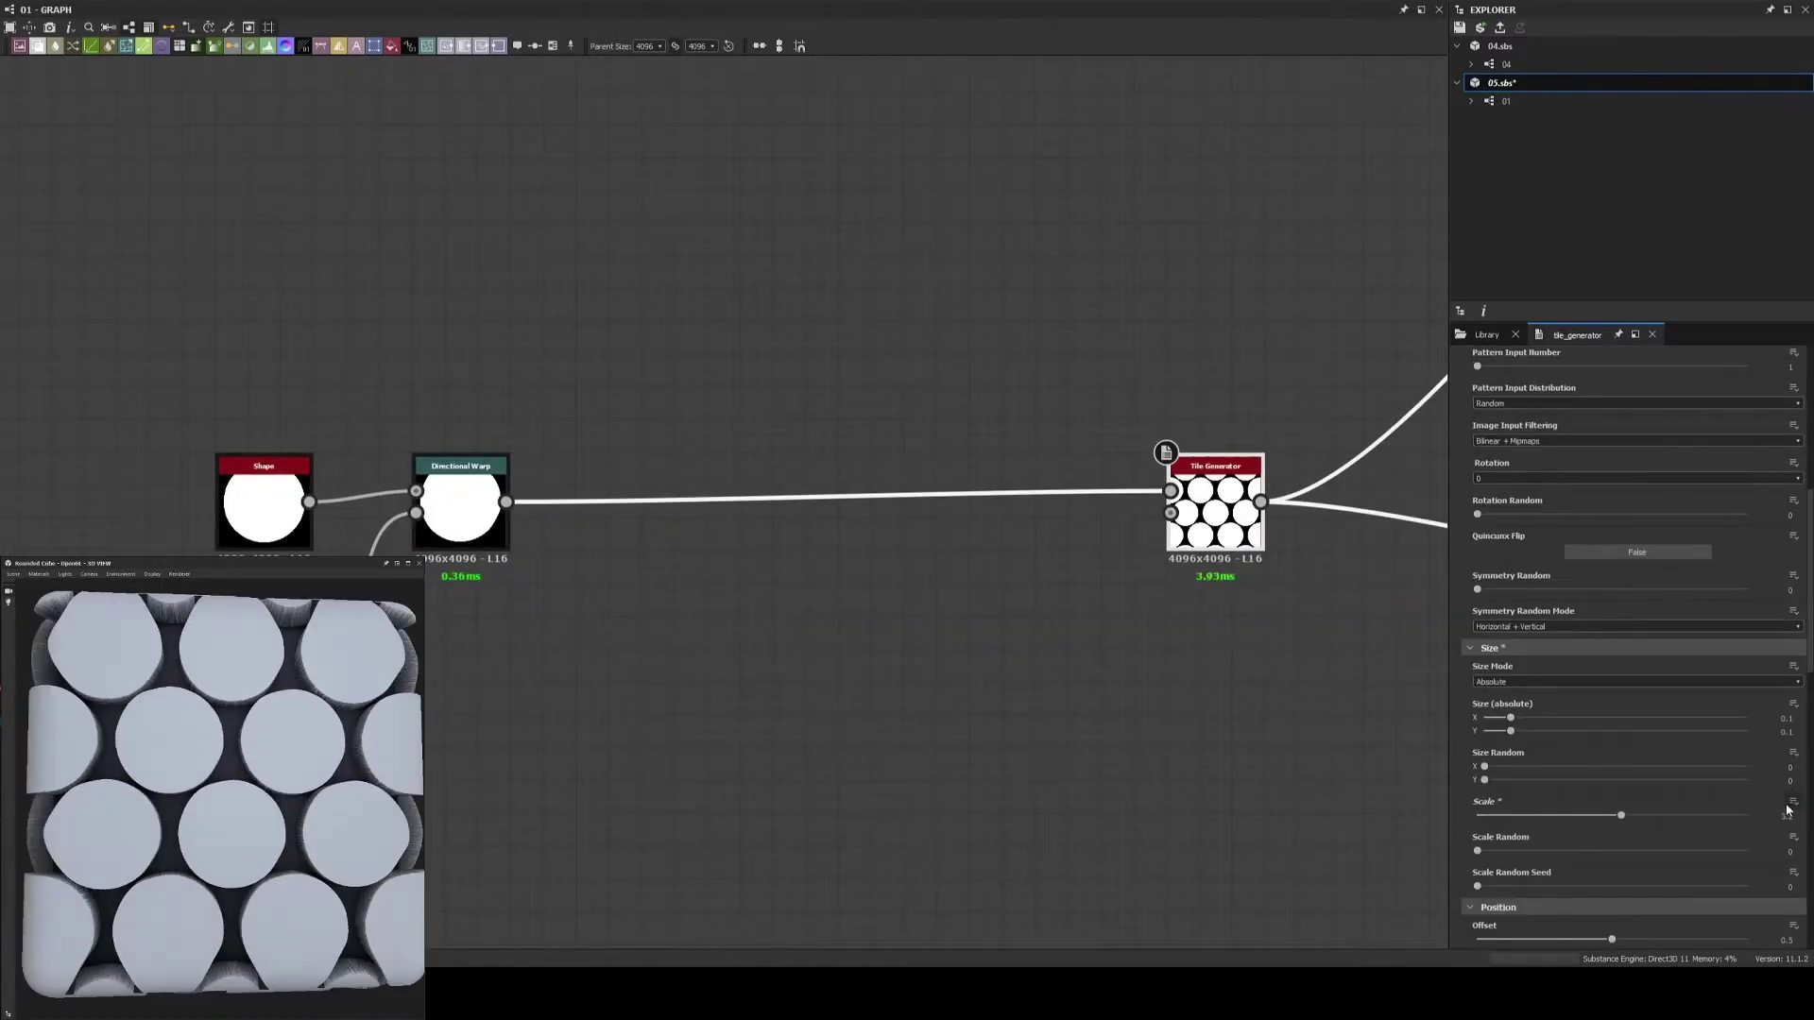
Save the material and duplicate the Tile Generator with its input link
key("ctrl+s")
scroll(899, 437, "up", 1)
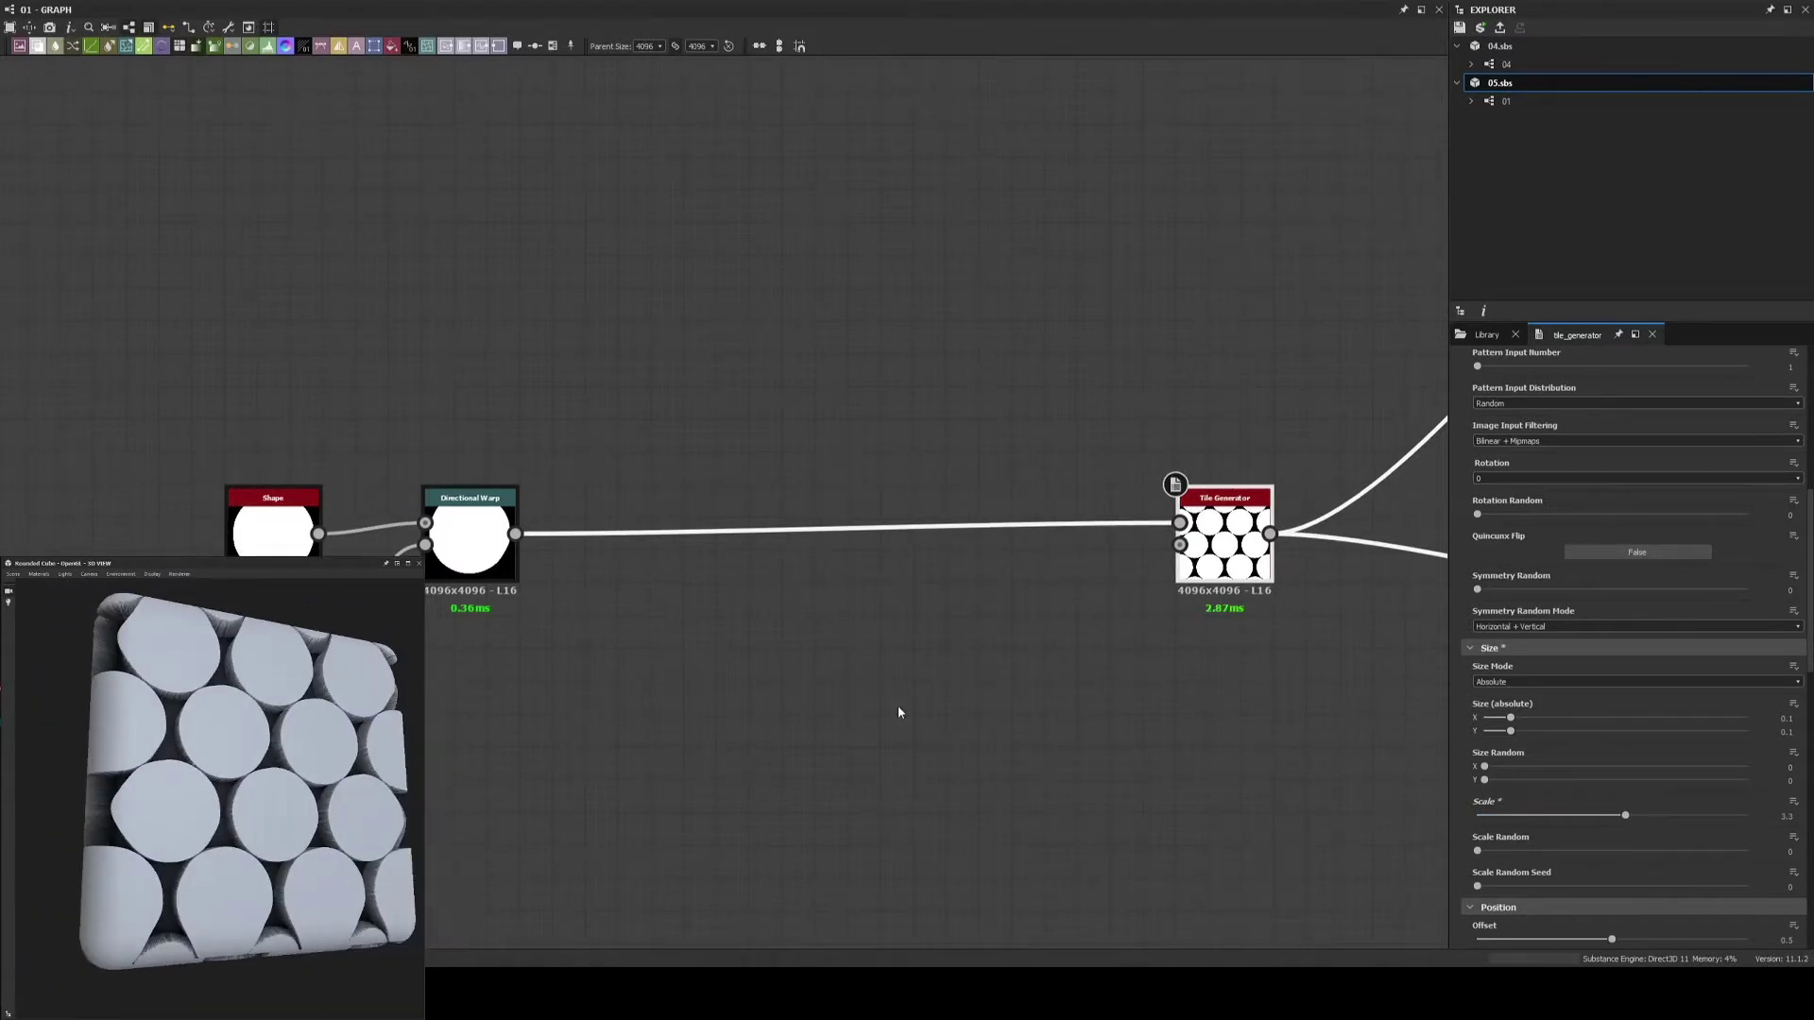
mouse_move(899, 712)
middle_mouse_down()
mouse_move(872, 437)
mouse_move(736, 595)
middle_mouse_up()
key("ctrl+d")
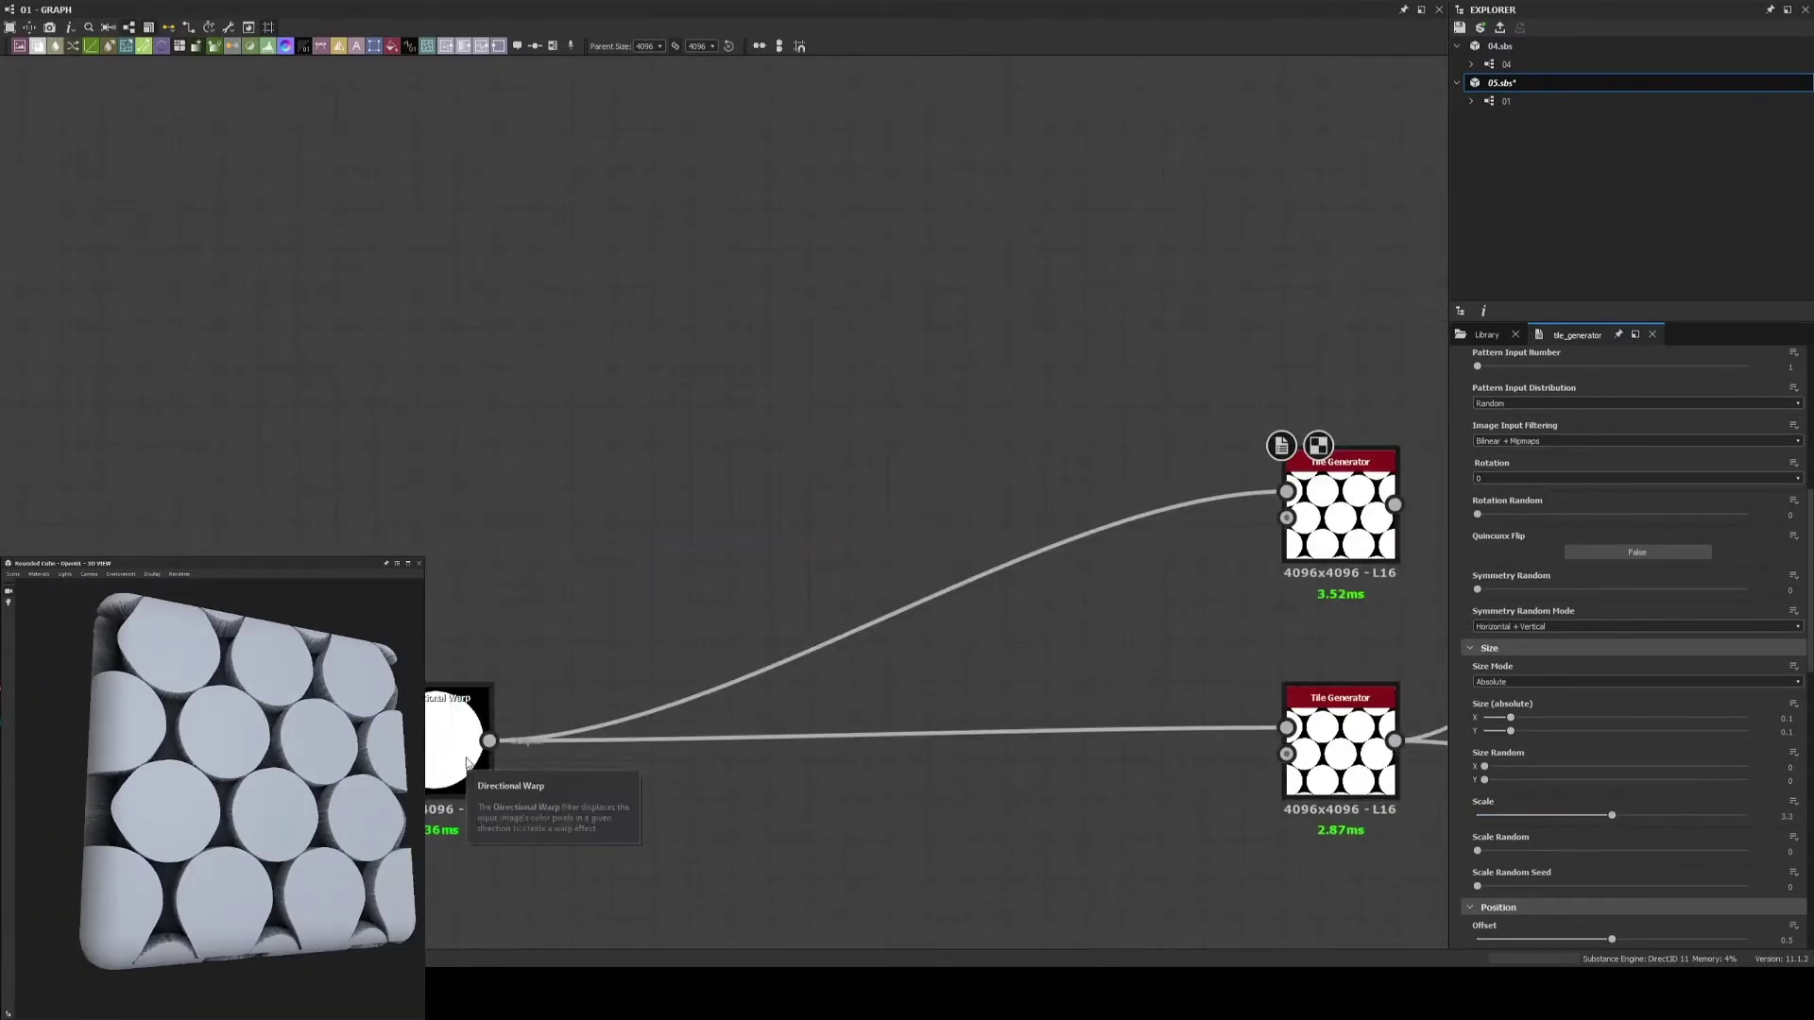
Copy the Shape/Directional Warp pair, shrink the circle, and Subtract its tiling from the larger circles
key("ctrl+v")
double_click(1786, 741)
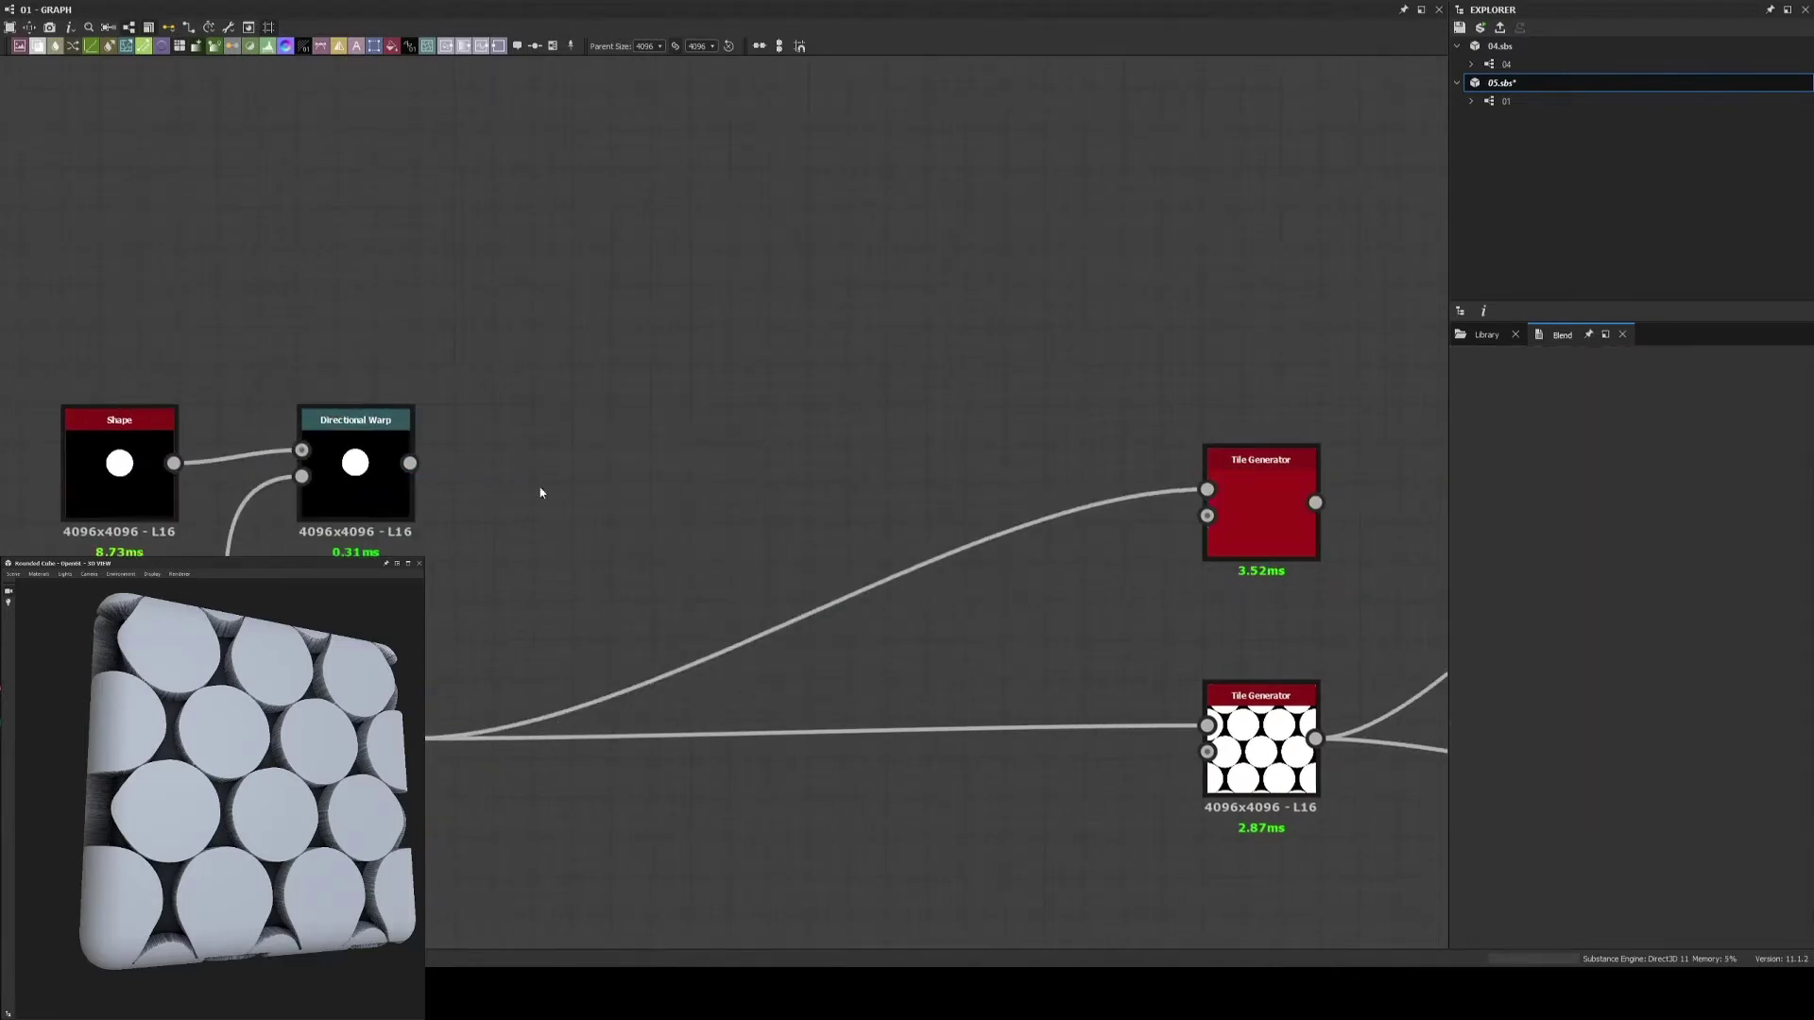
scroll(952, 591, "down", 4)
left_click_drag(302, 390, 974, 720)
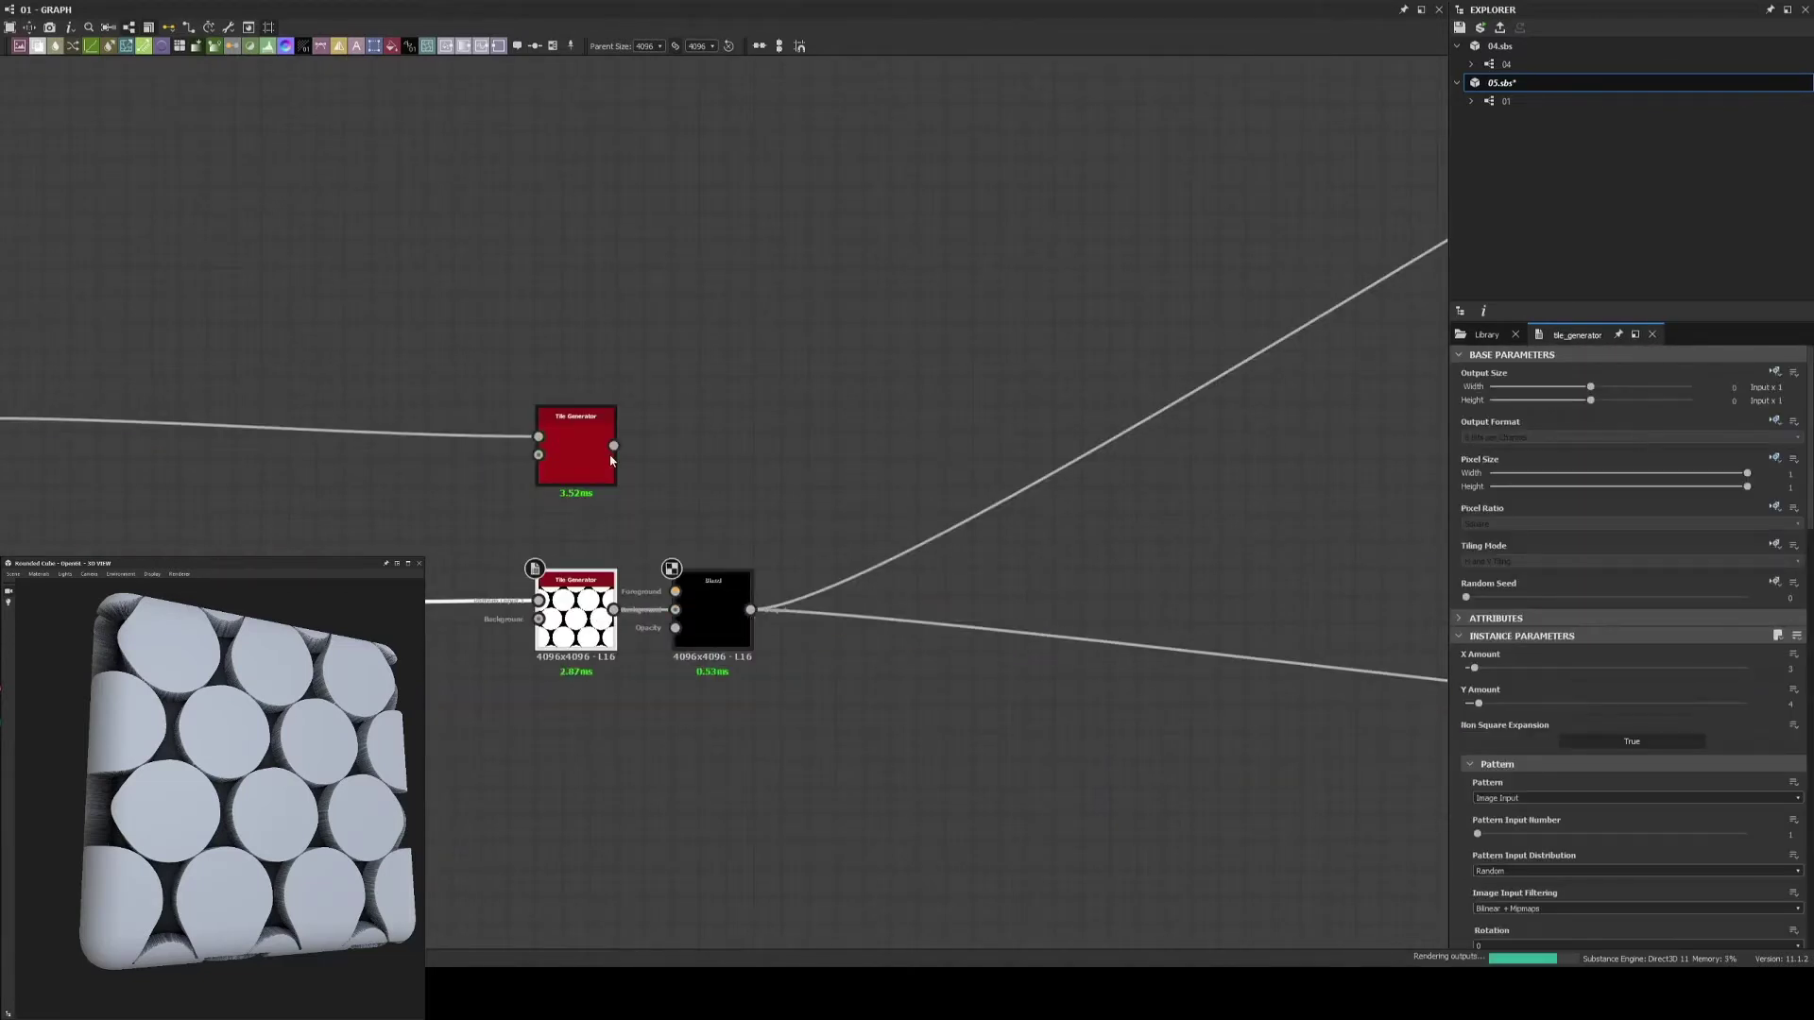
left_click(1503, 688)
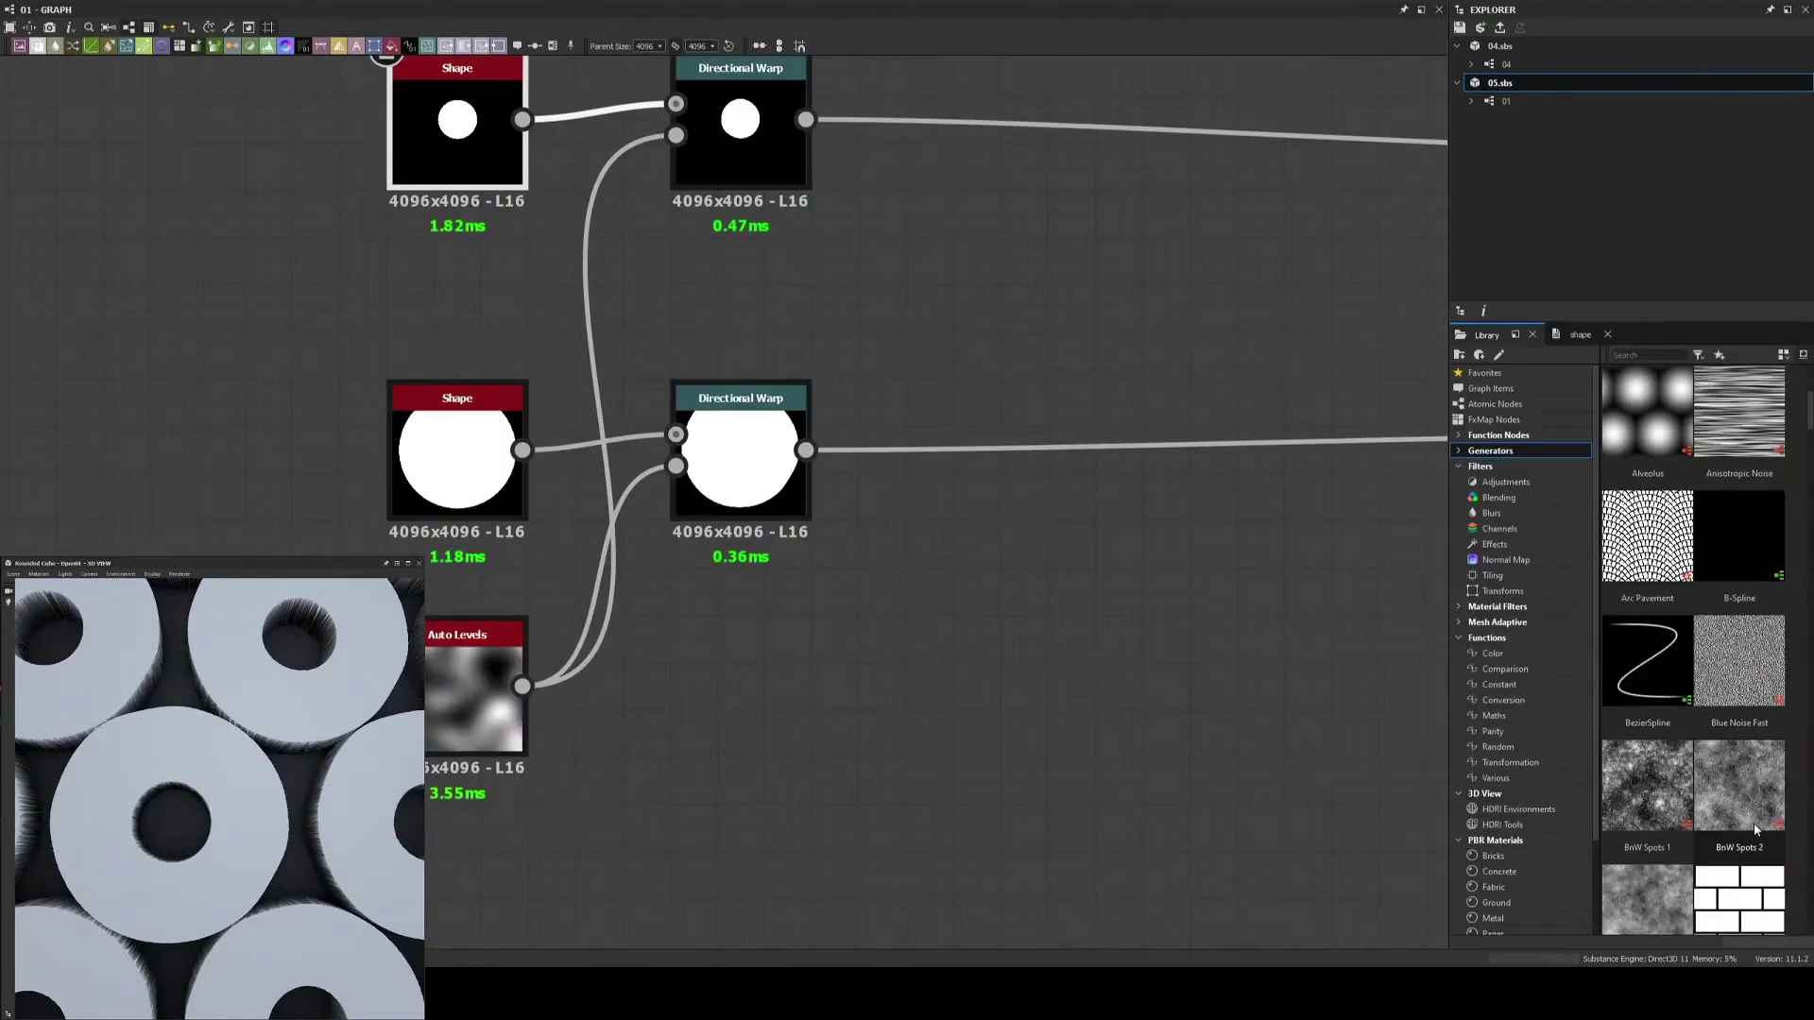
Add Anisotropic Noise into a Shape Mapper with width 0.96, and set the blend to Multiply
left_click_drag(1741, 413, 1112, 828)
left_click_drag(1010, 628, 1287, 420)
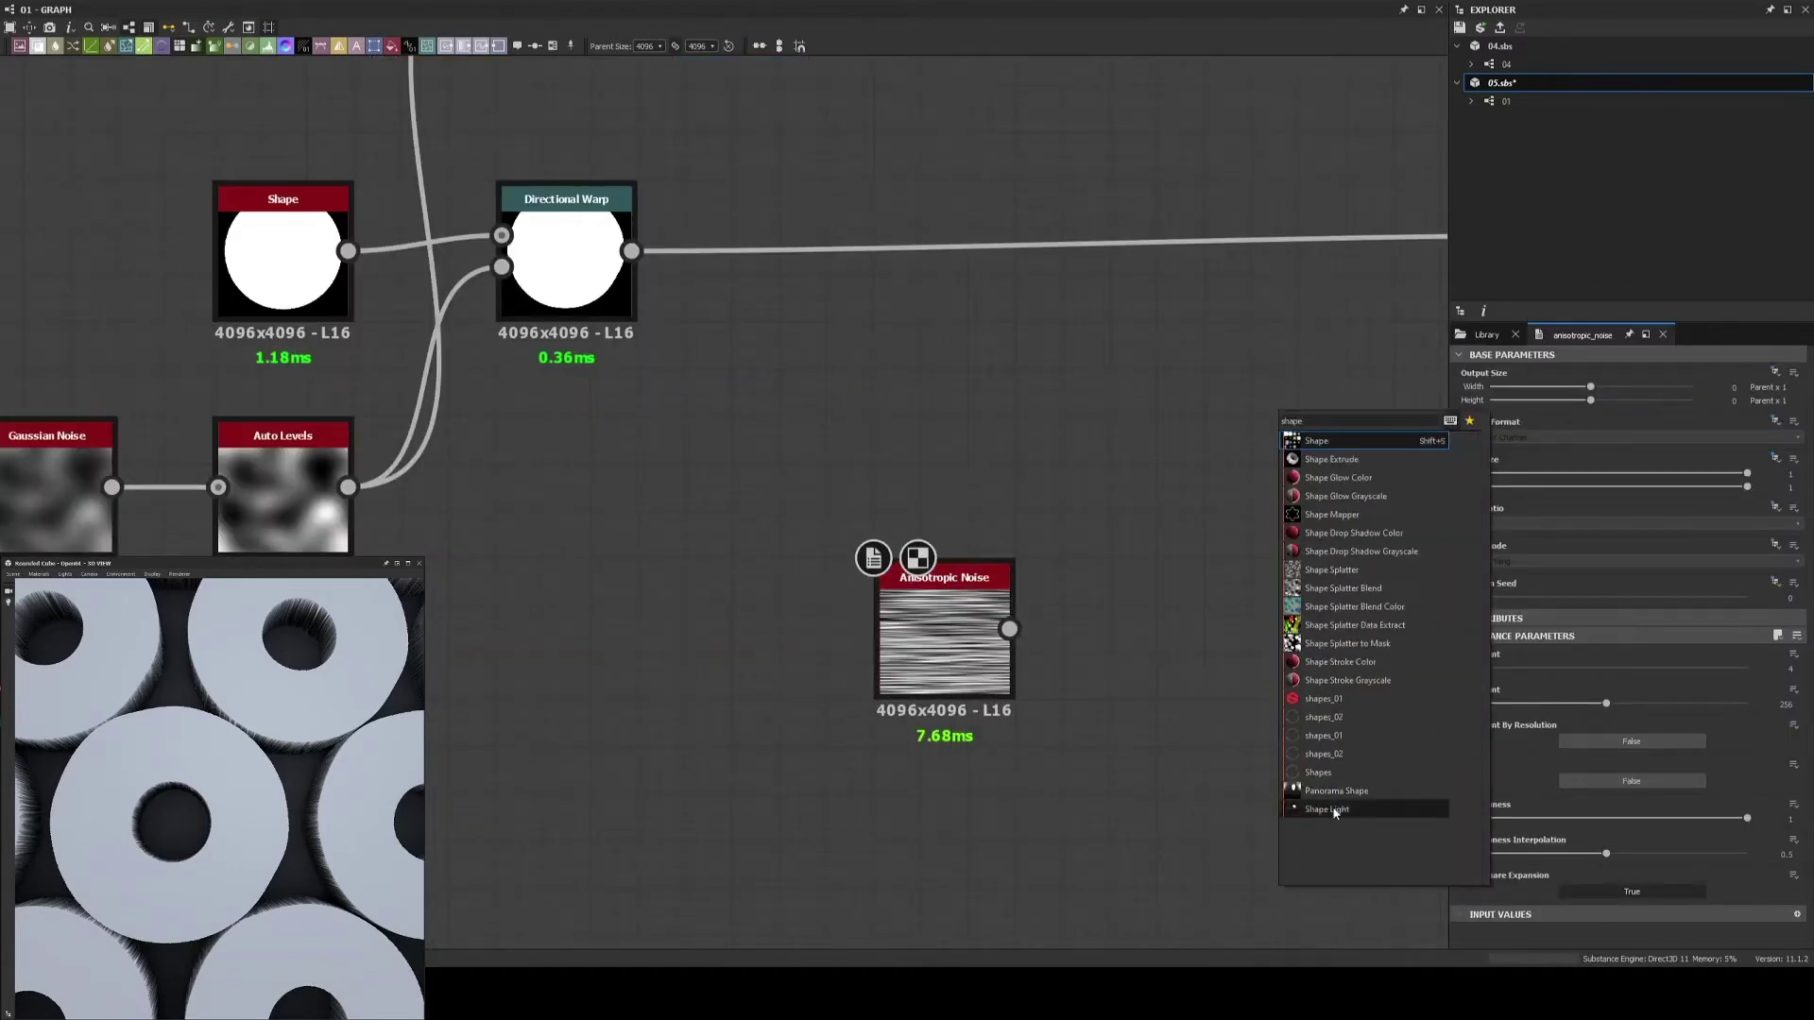
left_click(1304, 444)
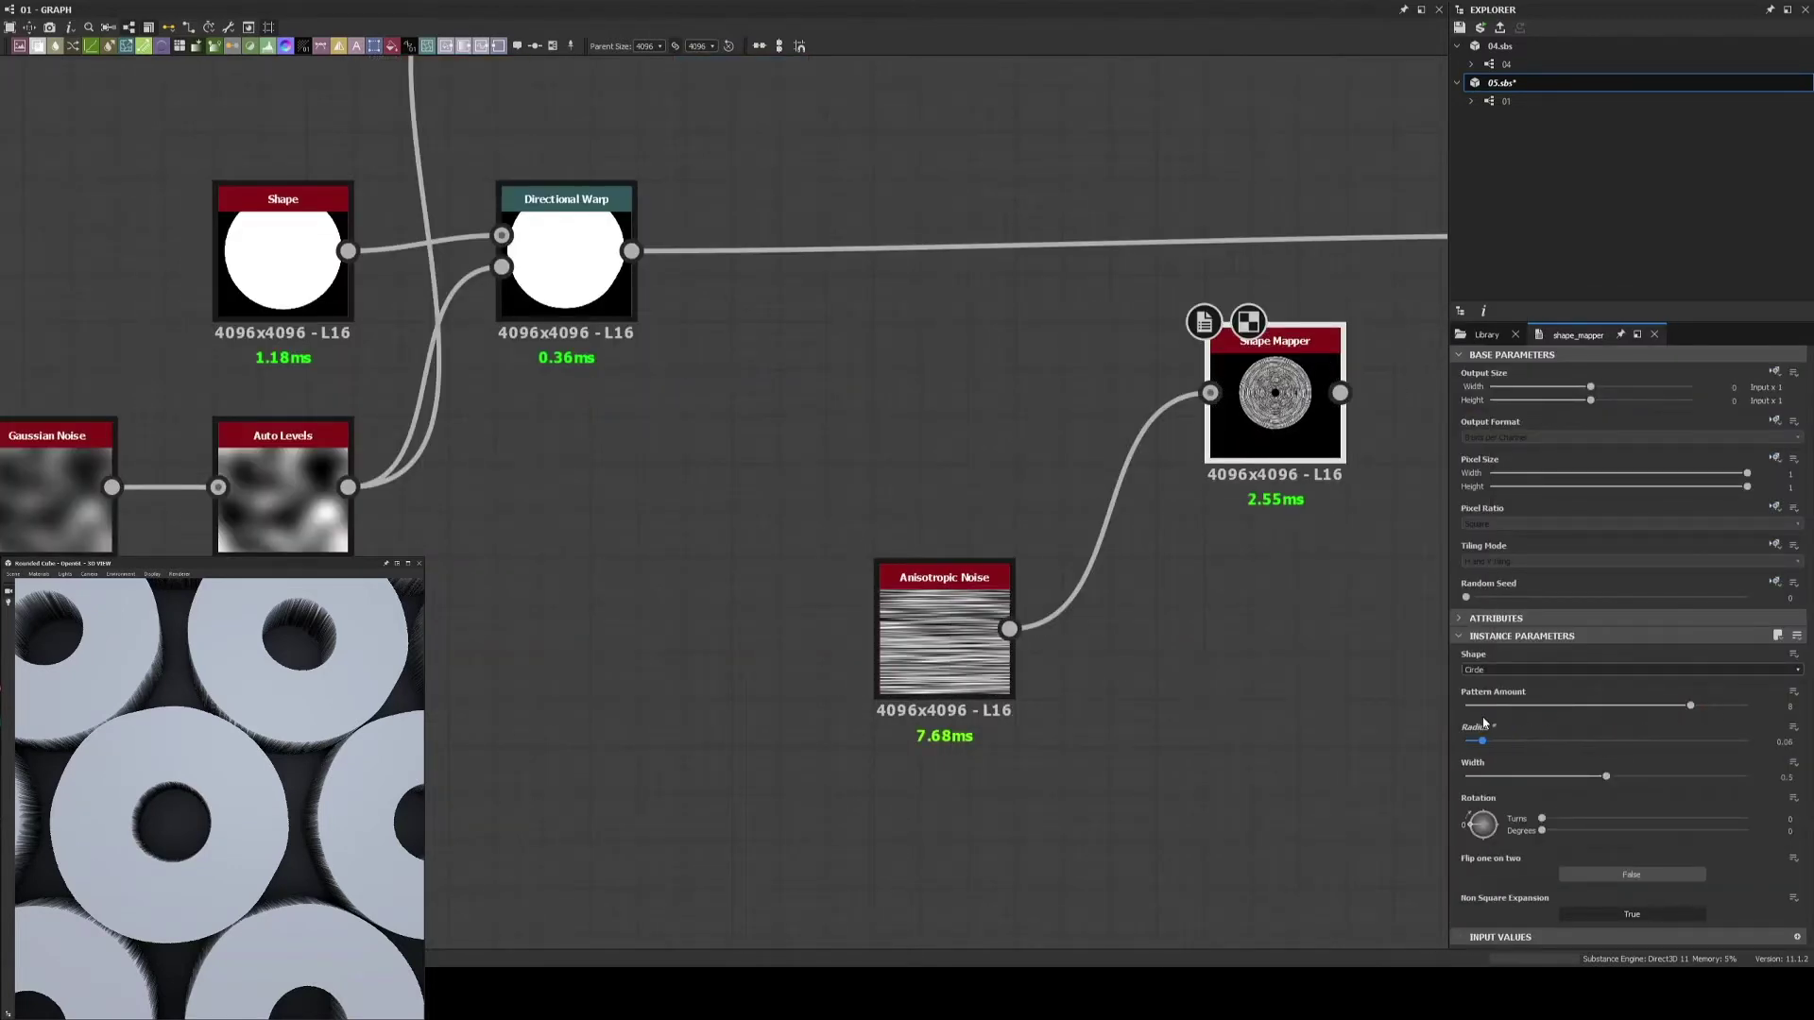
left_click_drag(1676, 773, 1736, 775)
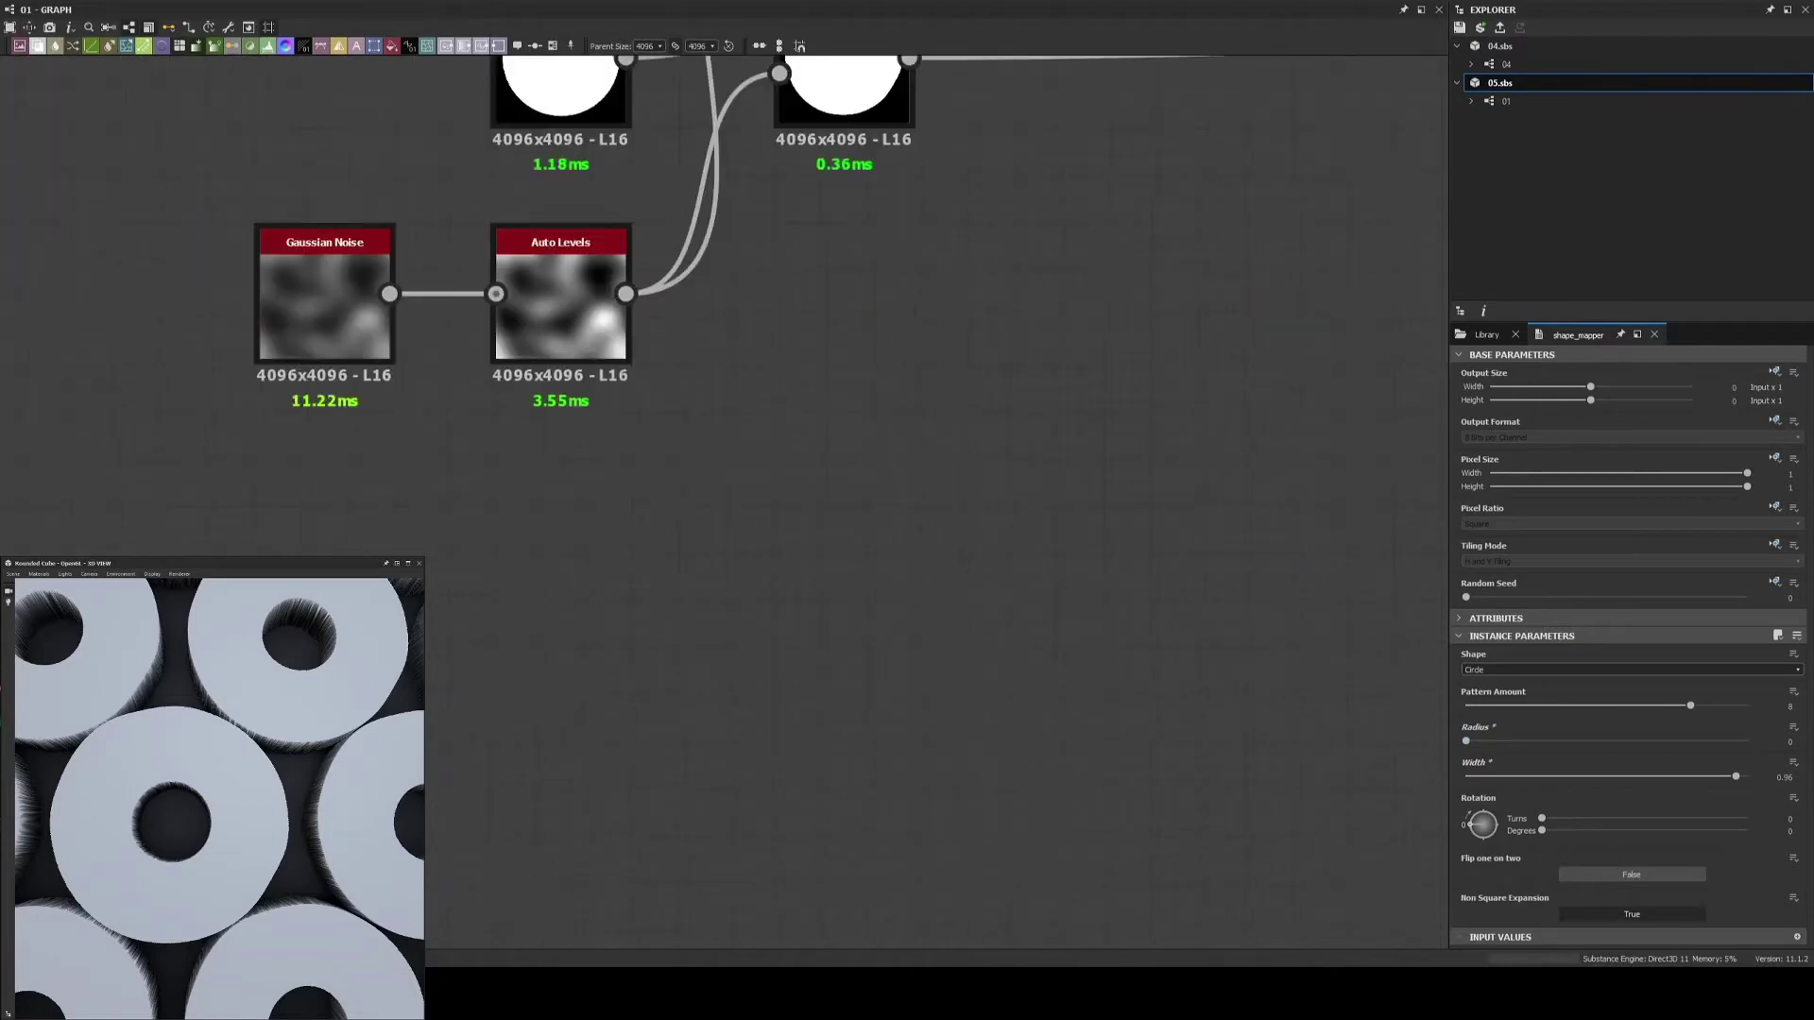
left_click(1630, 687)
left_click(1483, 725)
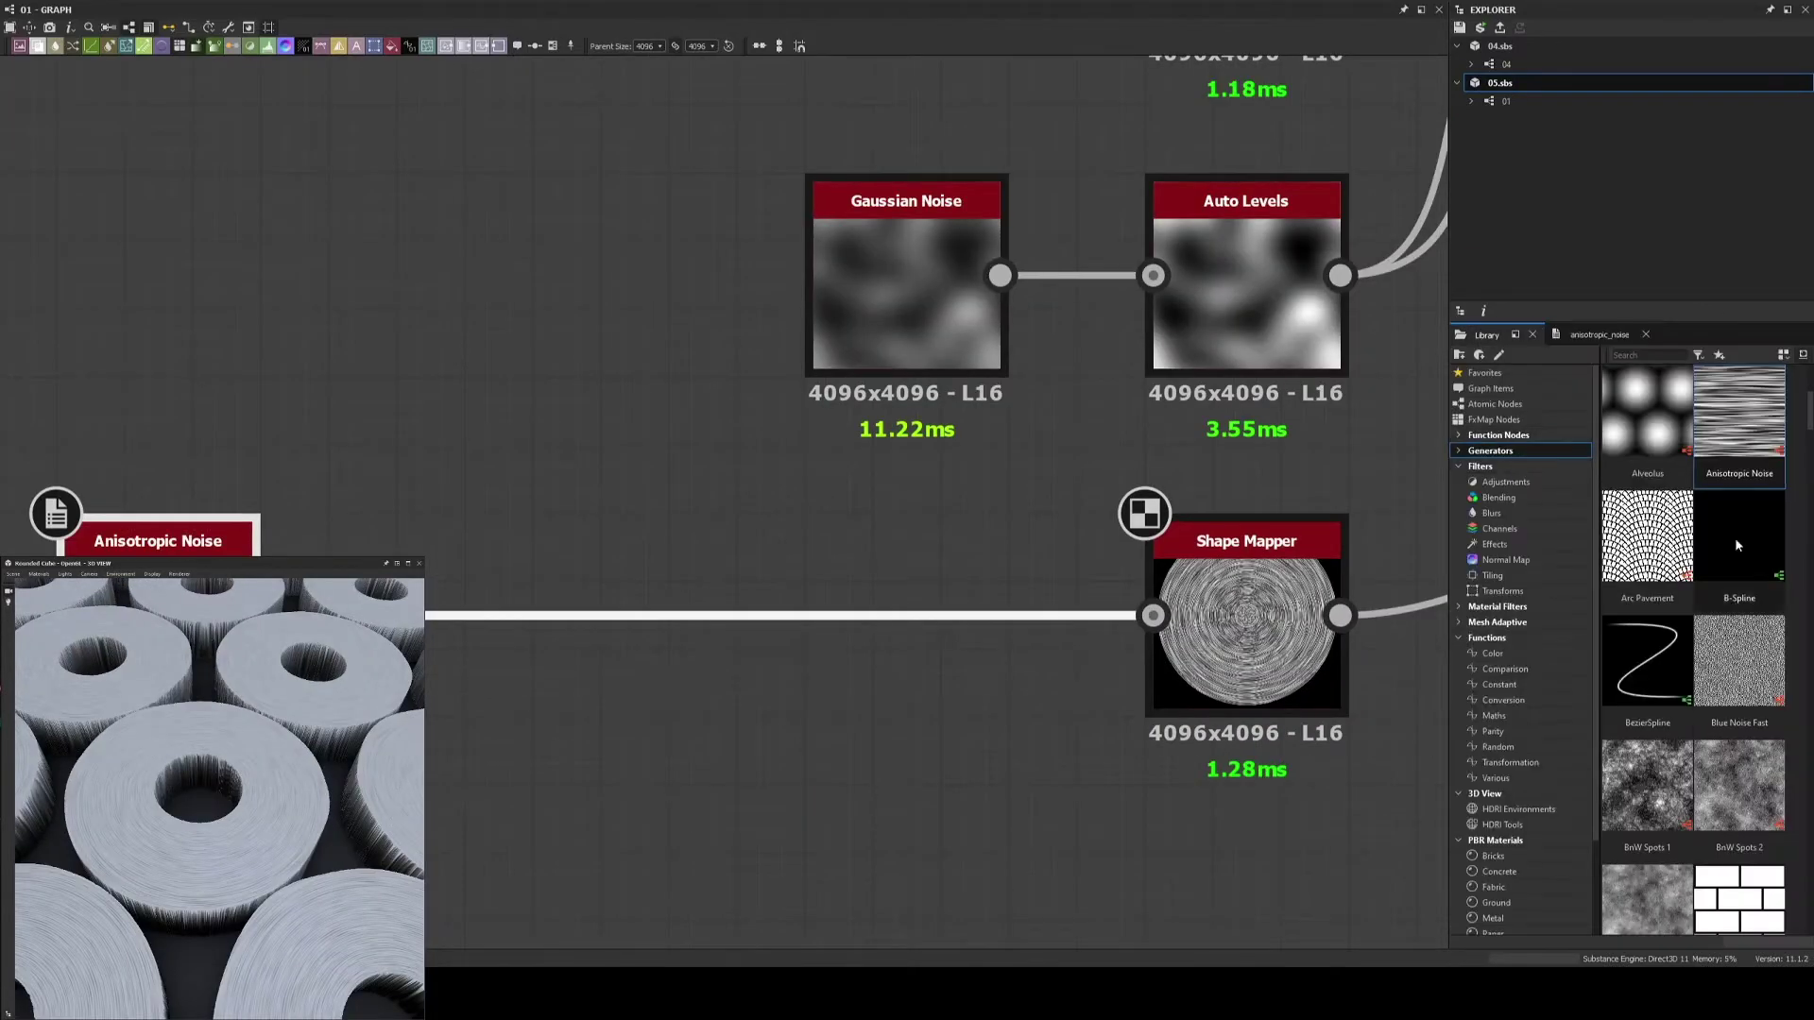
Lower the Directional Scratches blend opacity to 0.88 and review the Shape Mapper
scroll(1737, 546, "down", 5)
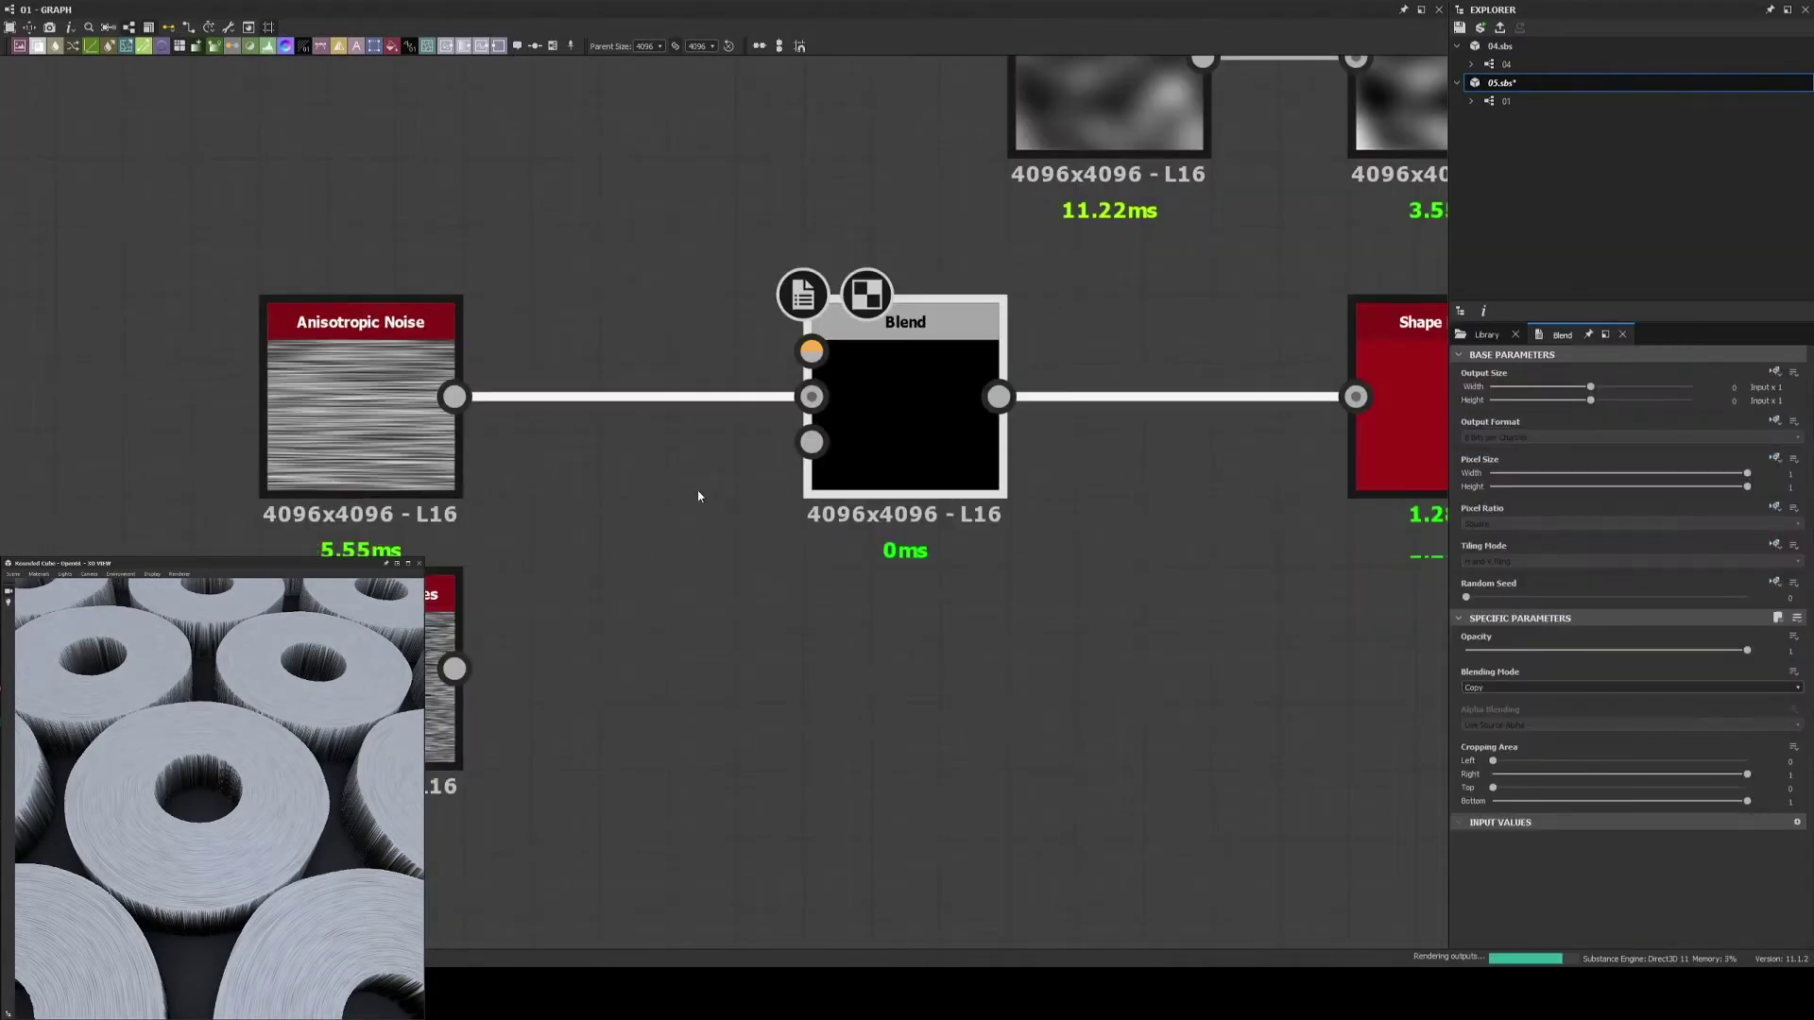
left_click(1440, 433)
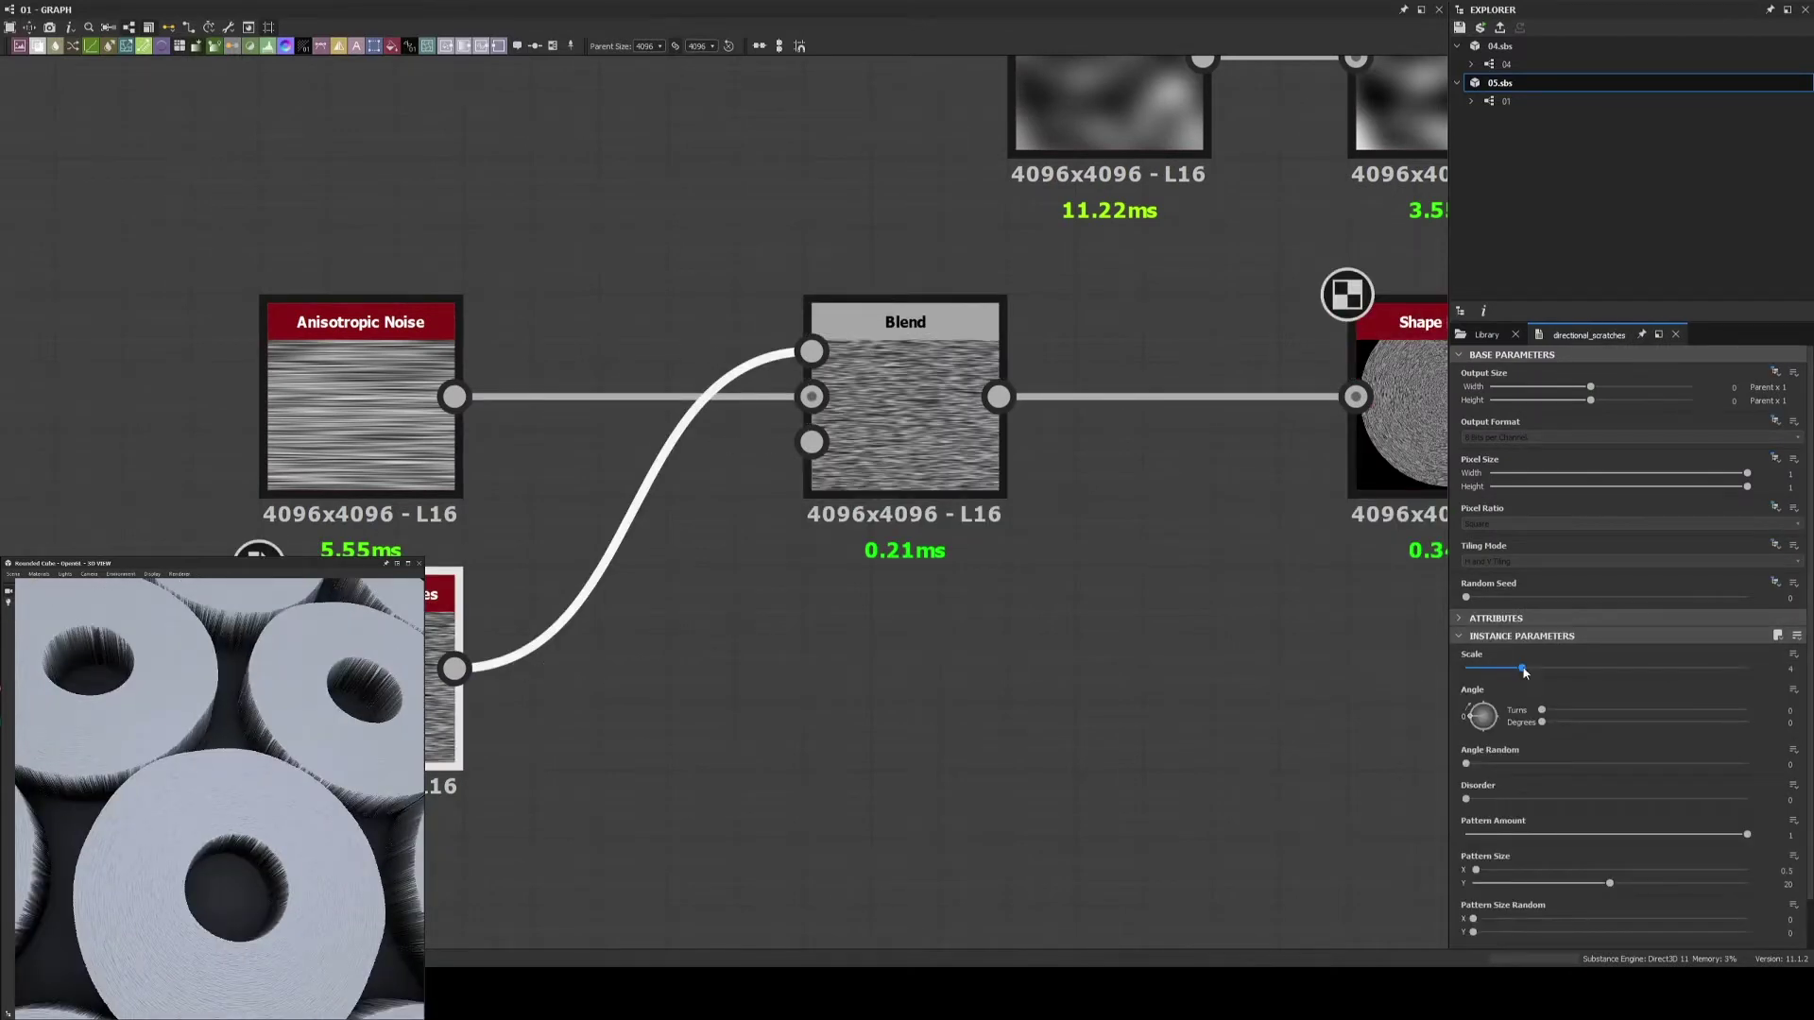
scroll(1694, 898, "down", 1)
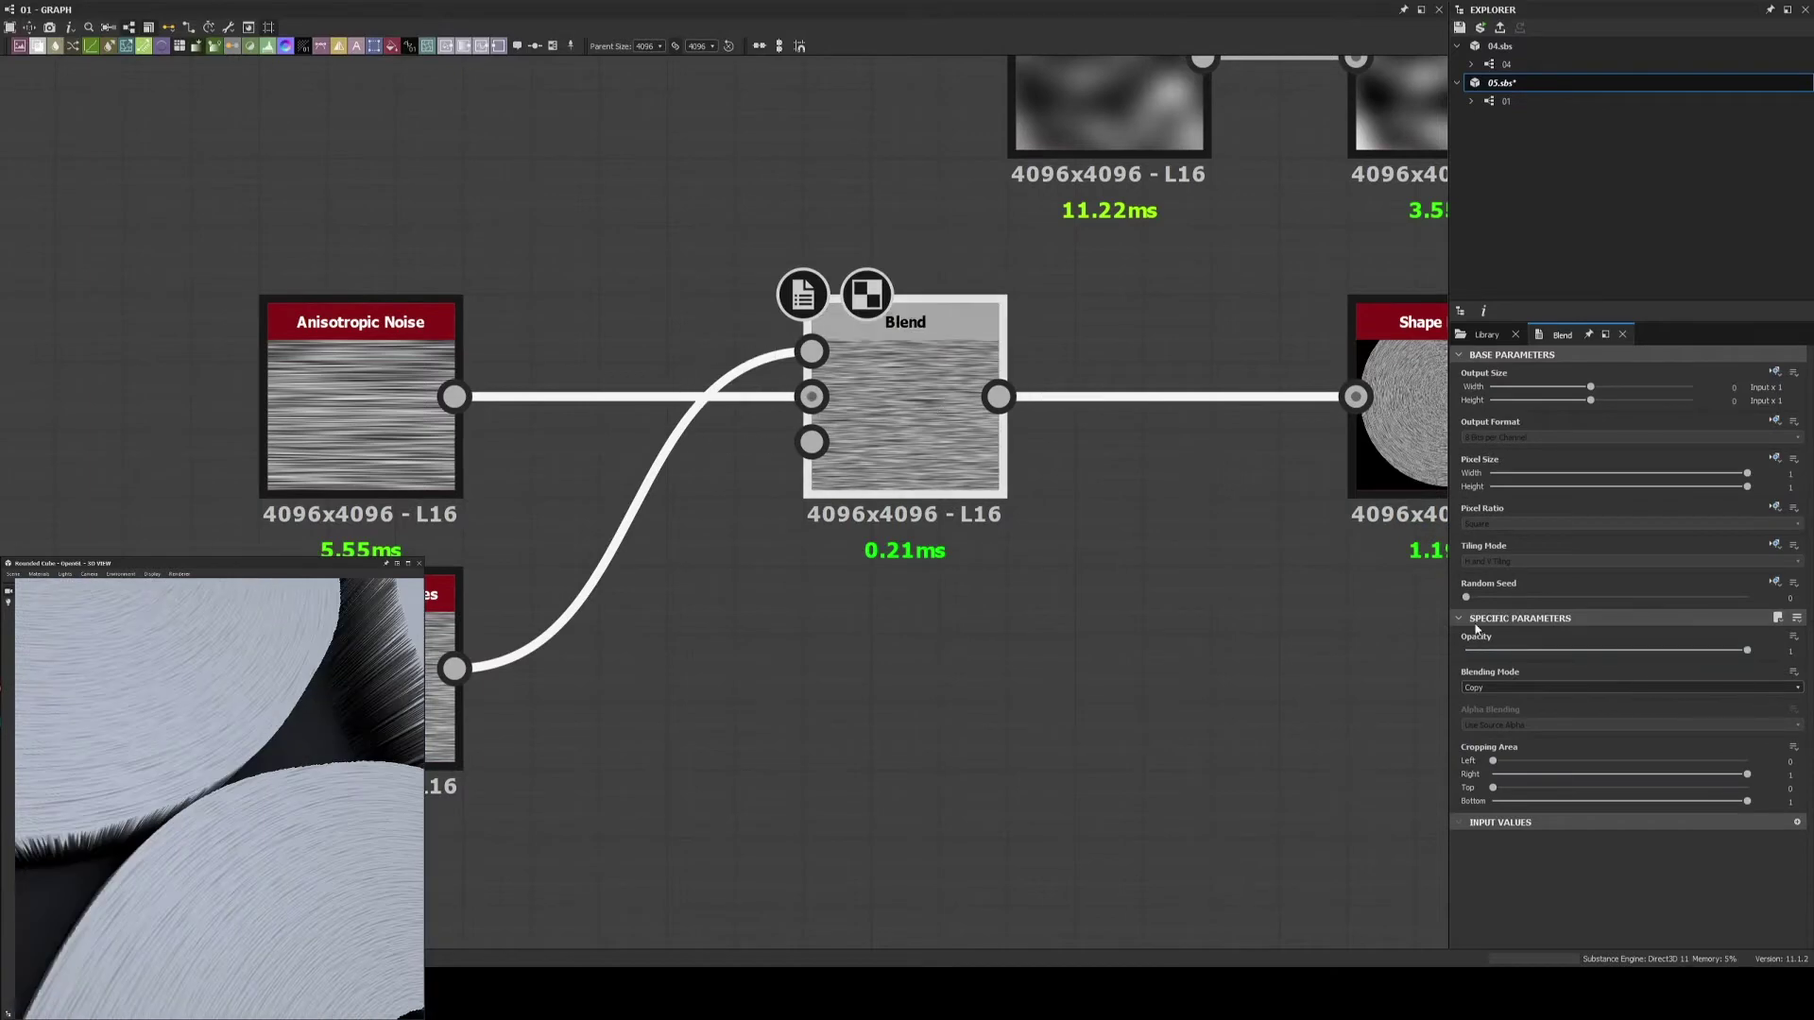
left_click_drag(1747, 650, 1658, 656)
left_click(1403, 425)
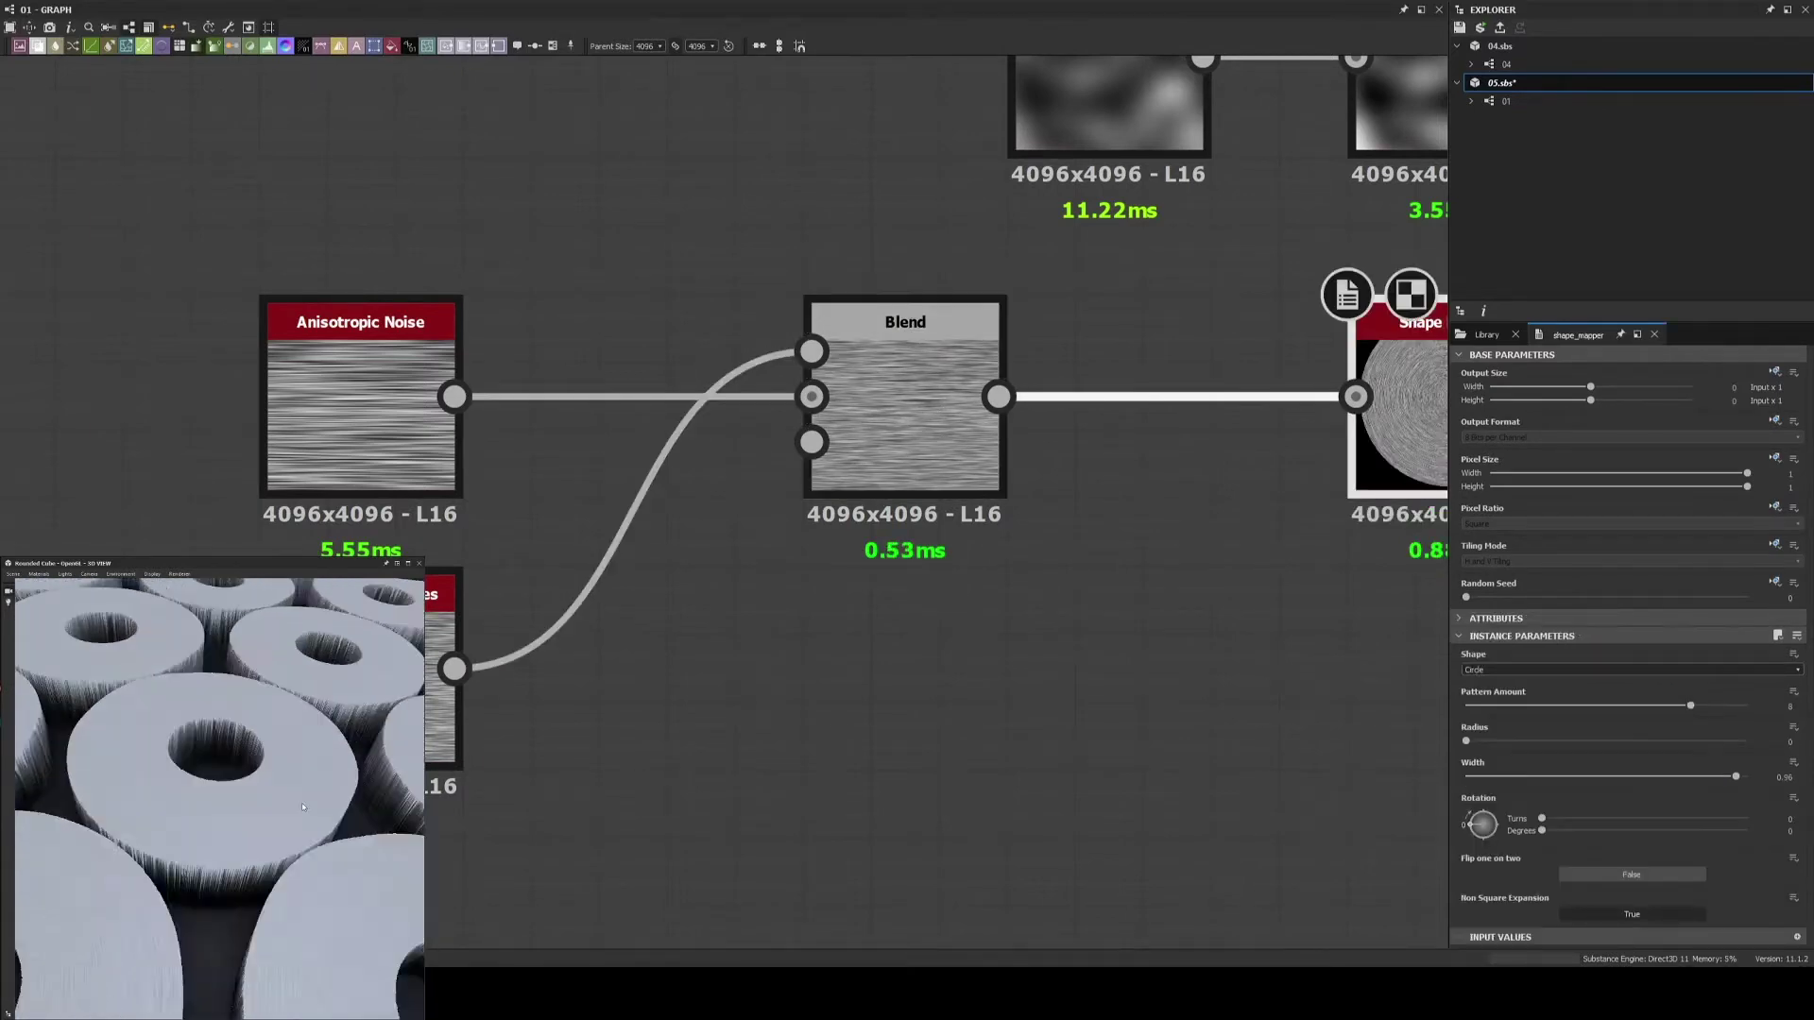
middle_click_drag(648, 536, 598, 545)
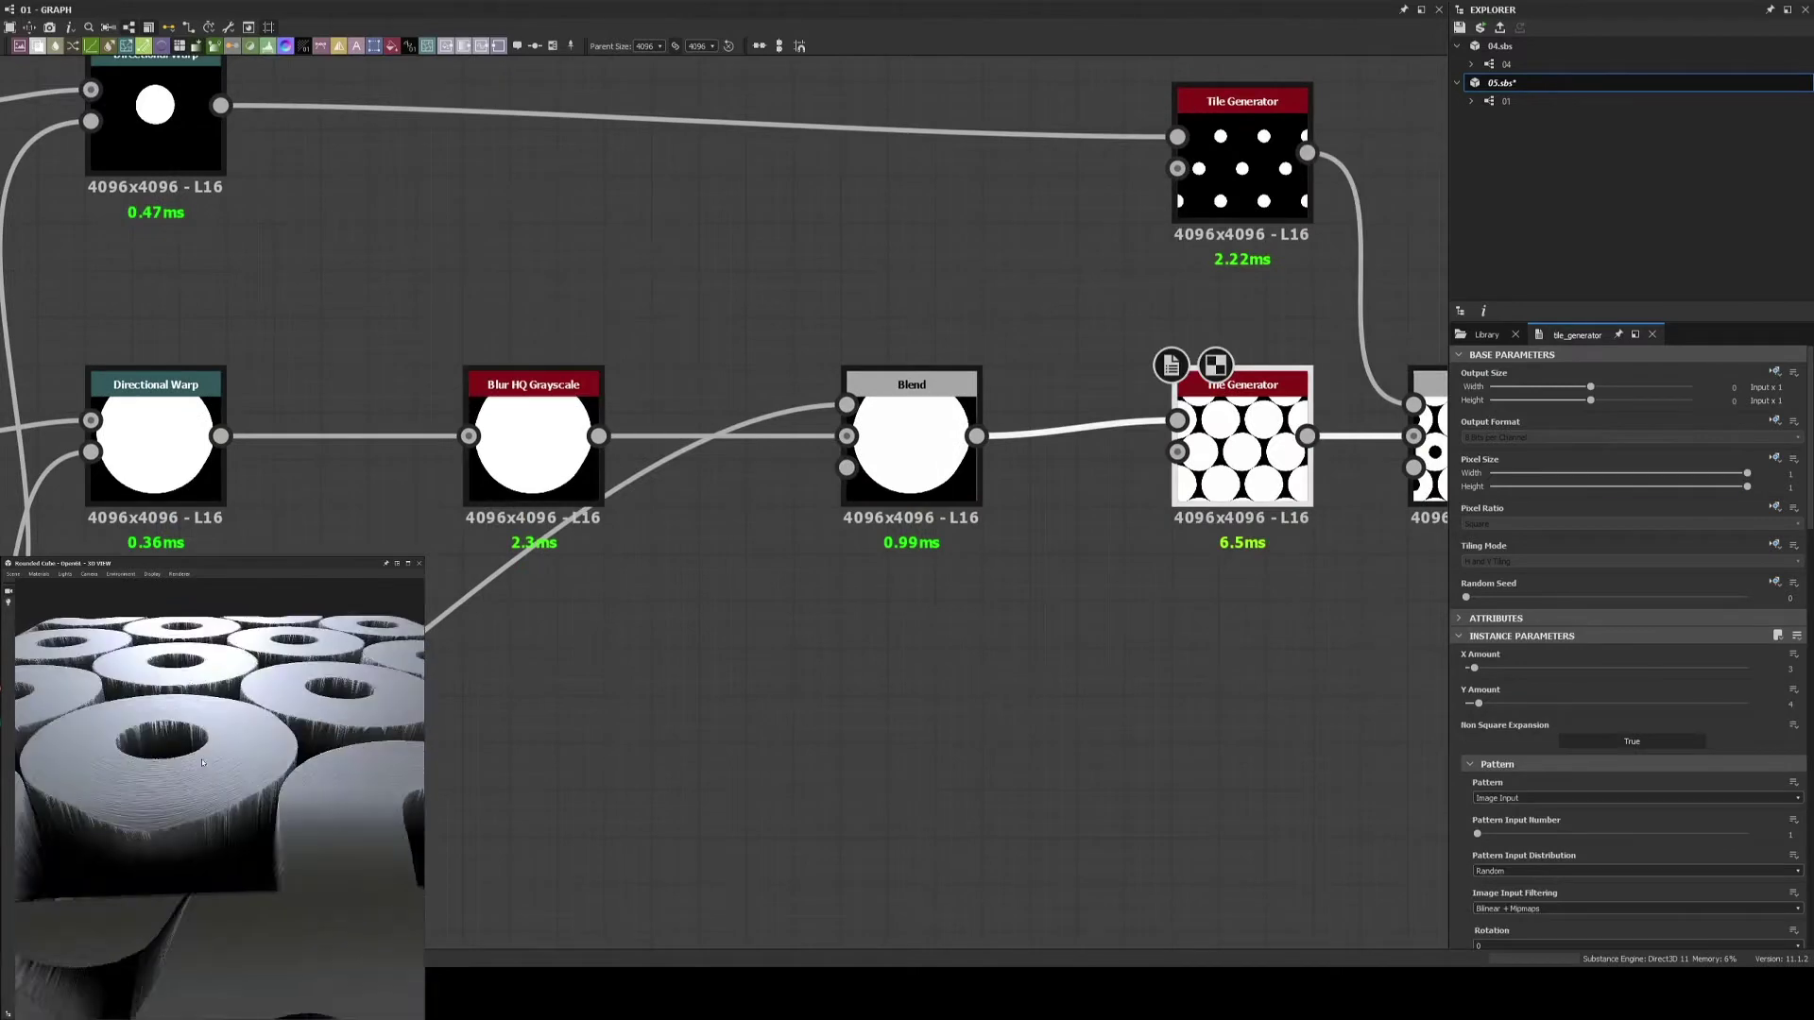
Brighten the uniform roughness value and set another blend to Multiply
left_click_drag(1663, 707, 1726, 705)
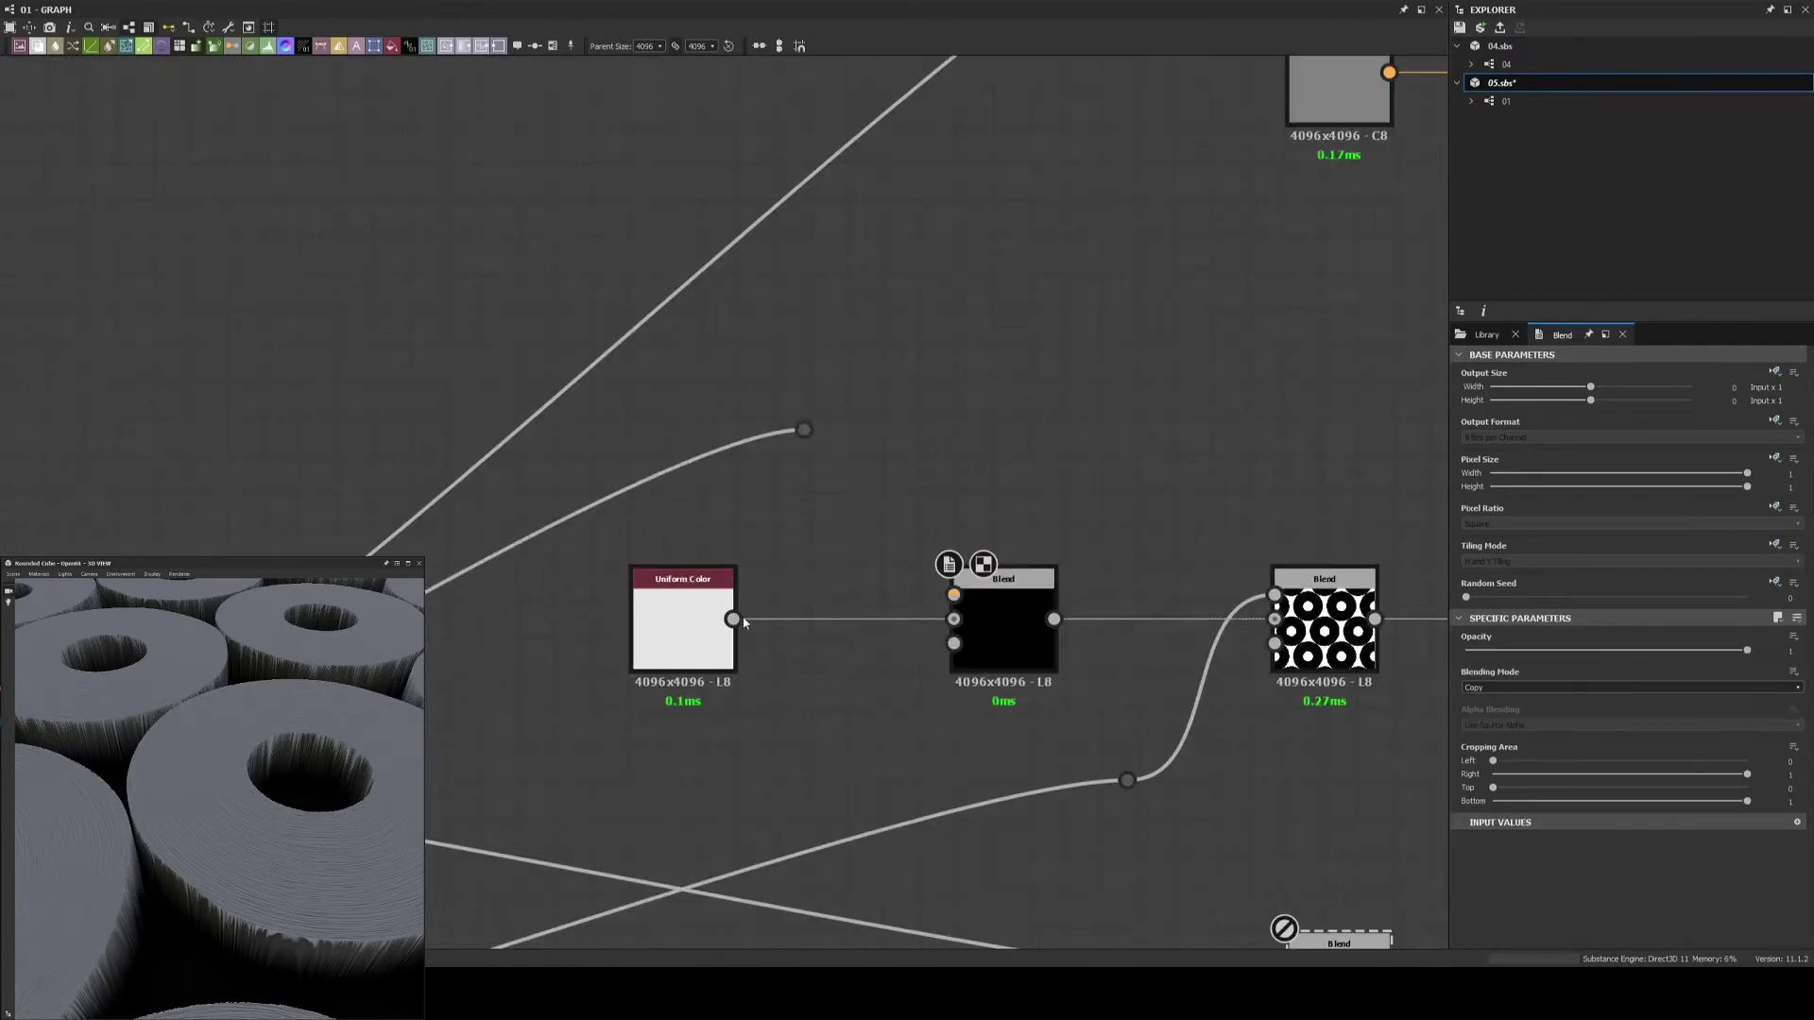
left_click(1739, 688)
left_click(1511, 723)
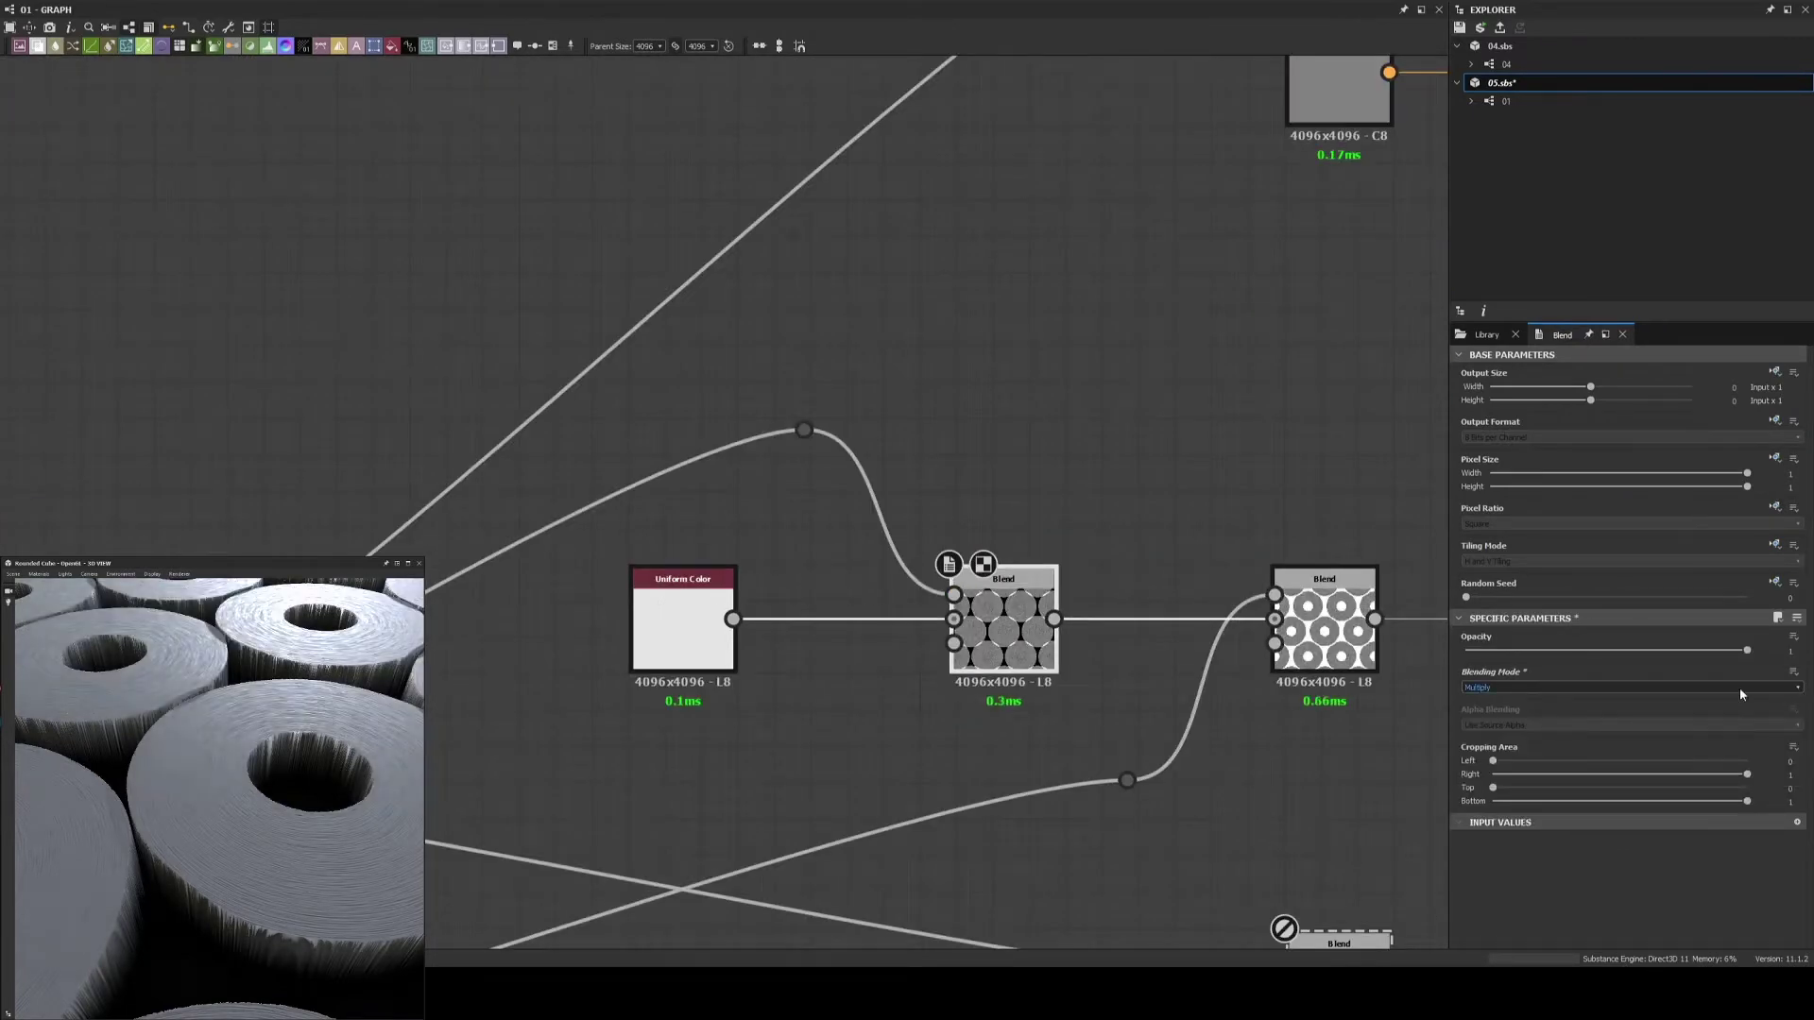
left_click(993, 651)
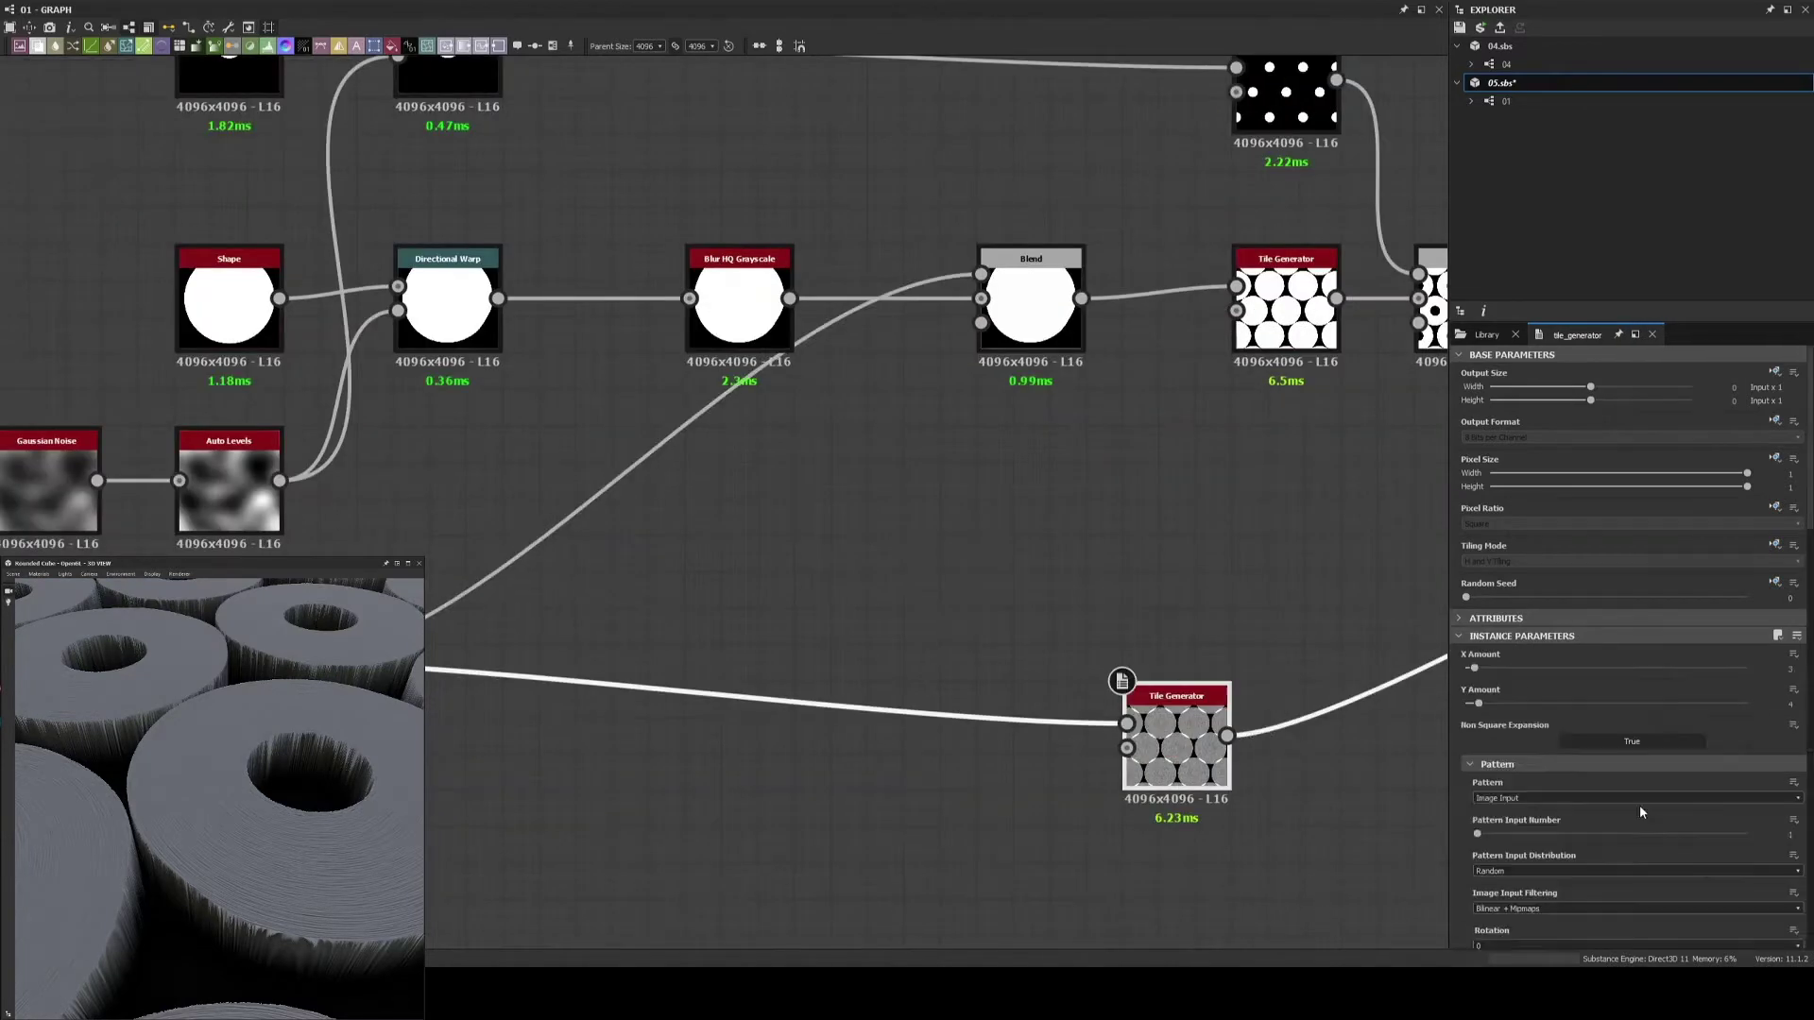
scroll(1640, 805, "down", 3)
scroll(1688, 735, "down", 3)
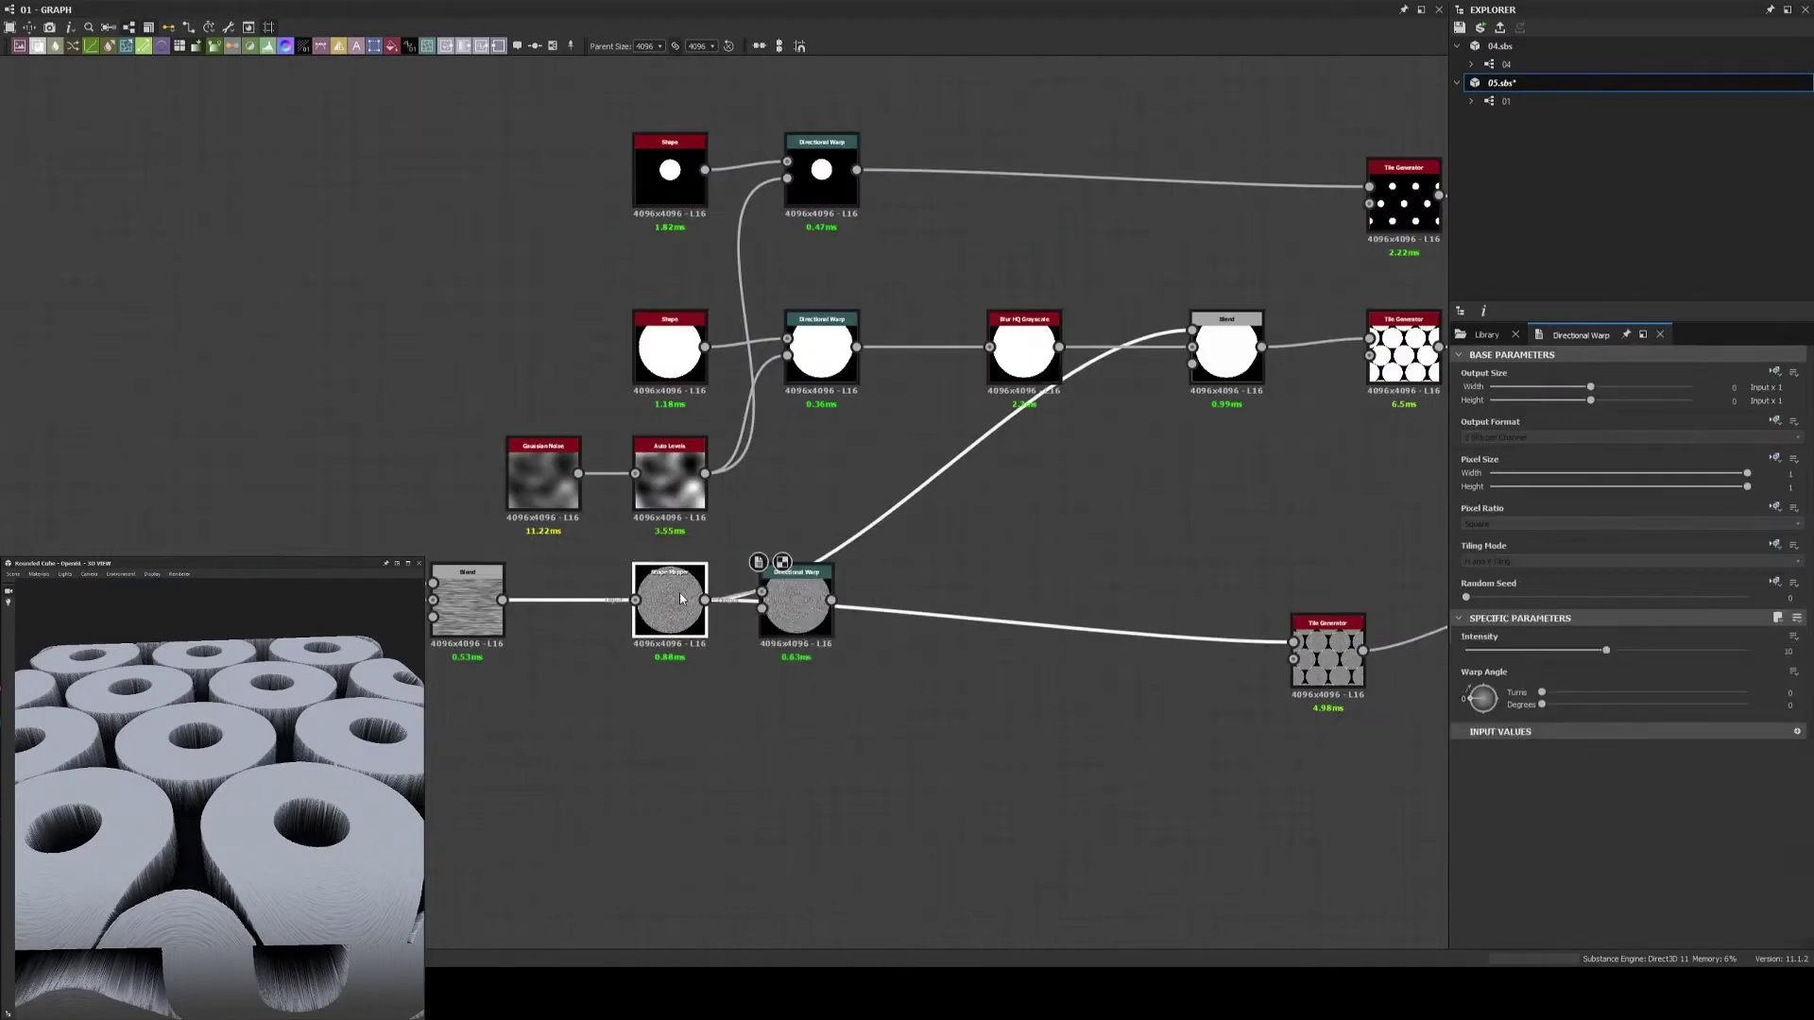
Add Clouds 2 noise and replace the Directional Warp with a Warp driven by the blurred noise
left_click(1486, 335)
left_click_drag(1660, 599, 704, 806)
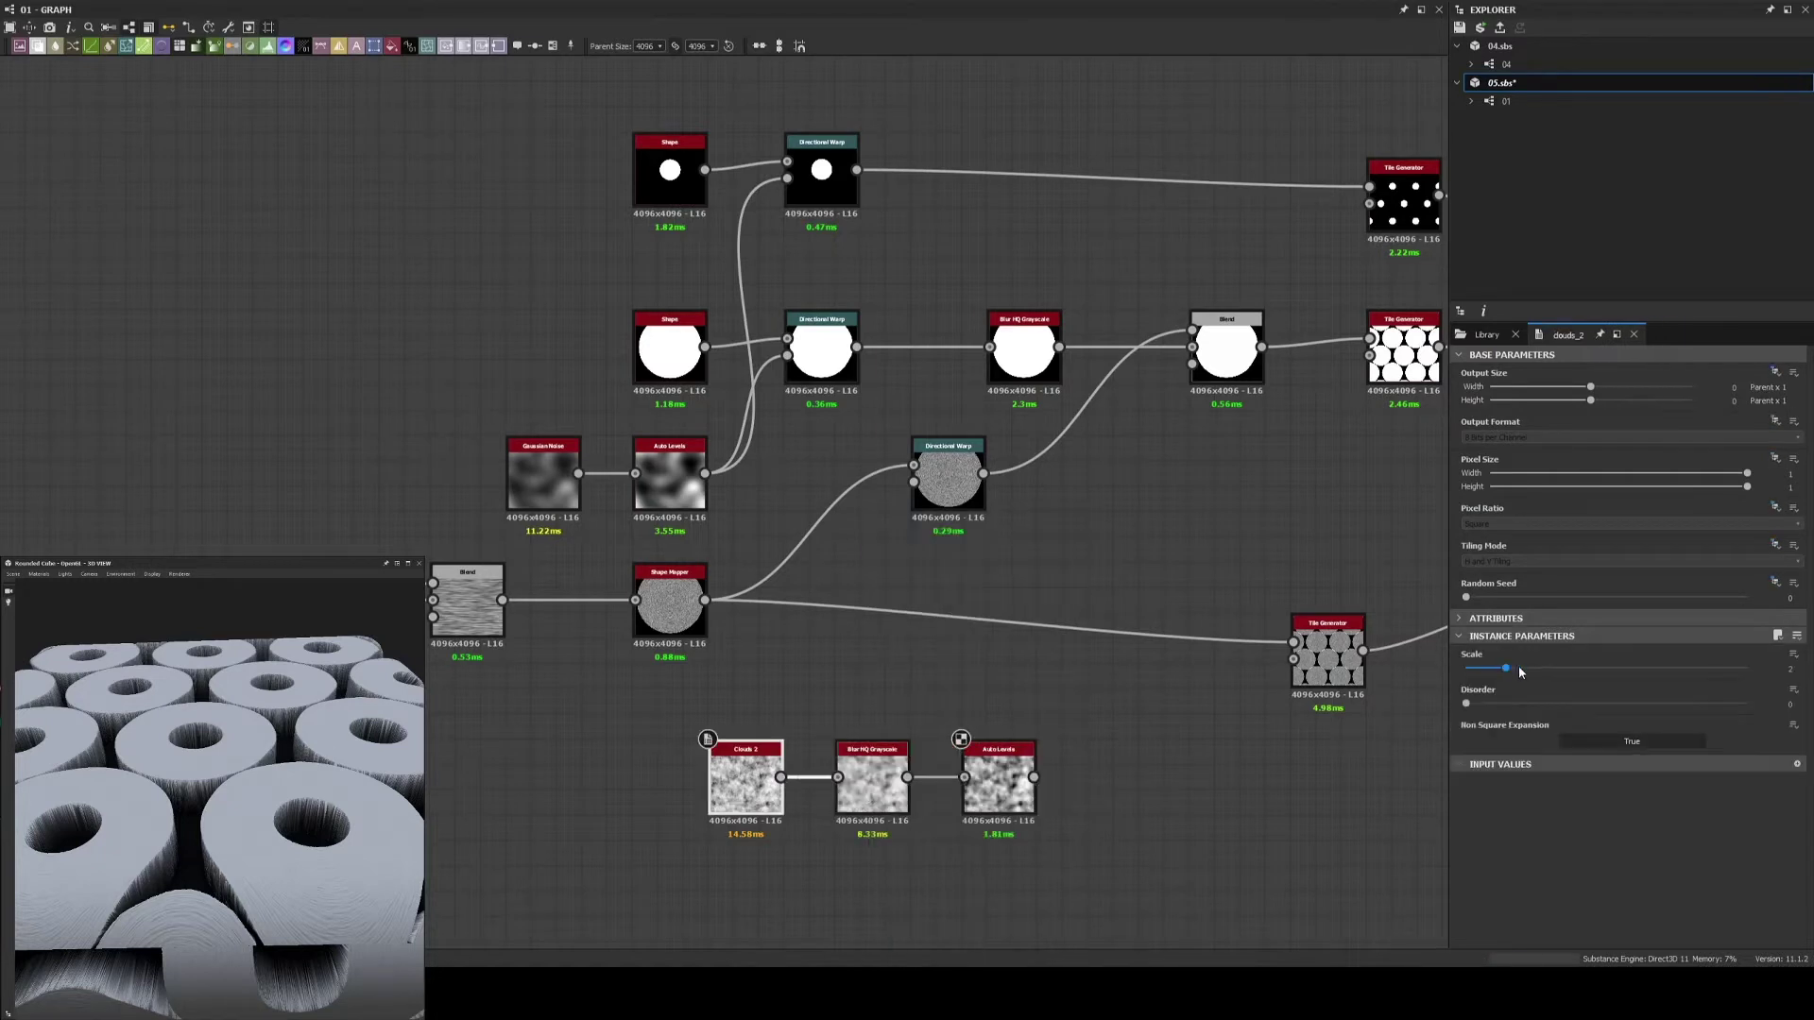
left_click_drag(1034, 776, 914, 482)
middle_click_drag(953, 495, 893, 482)
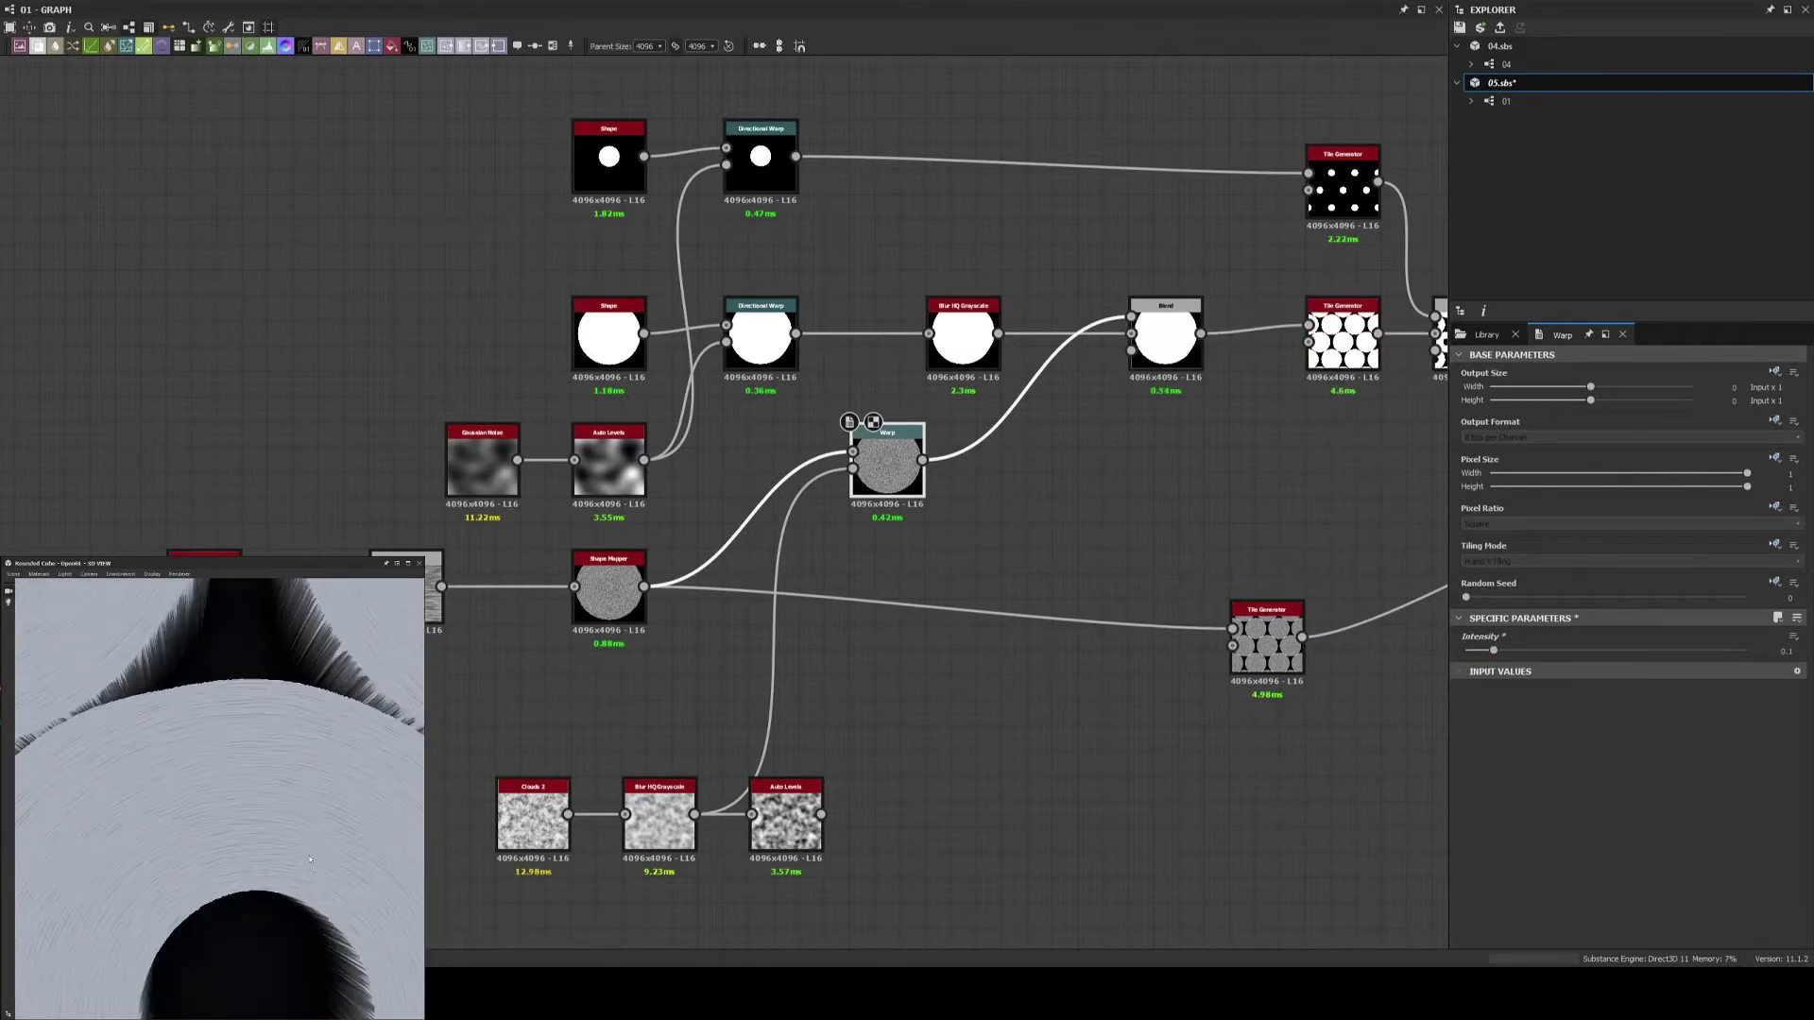
scroll(924, 710, "up", 3)
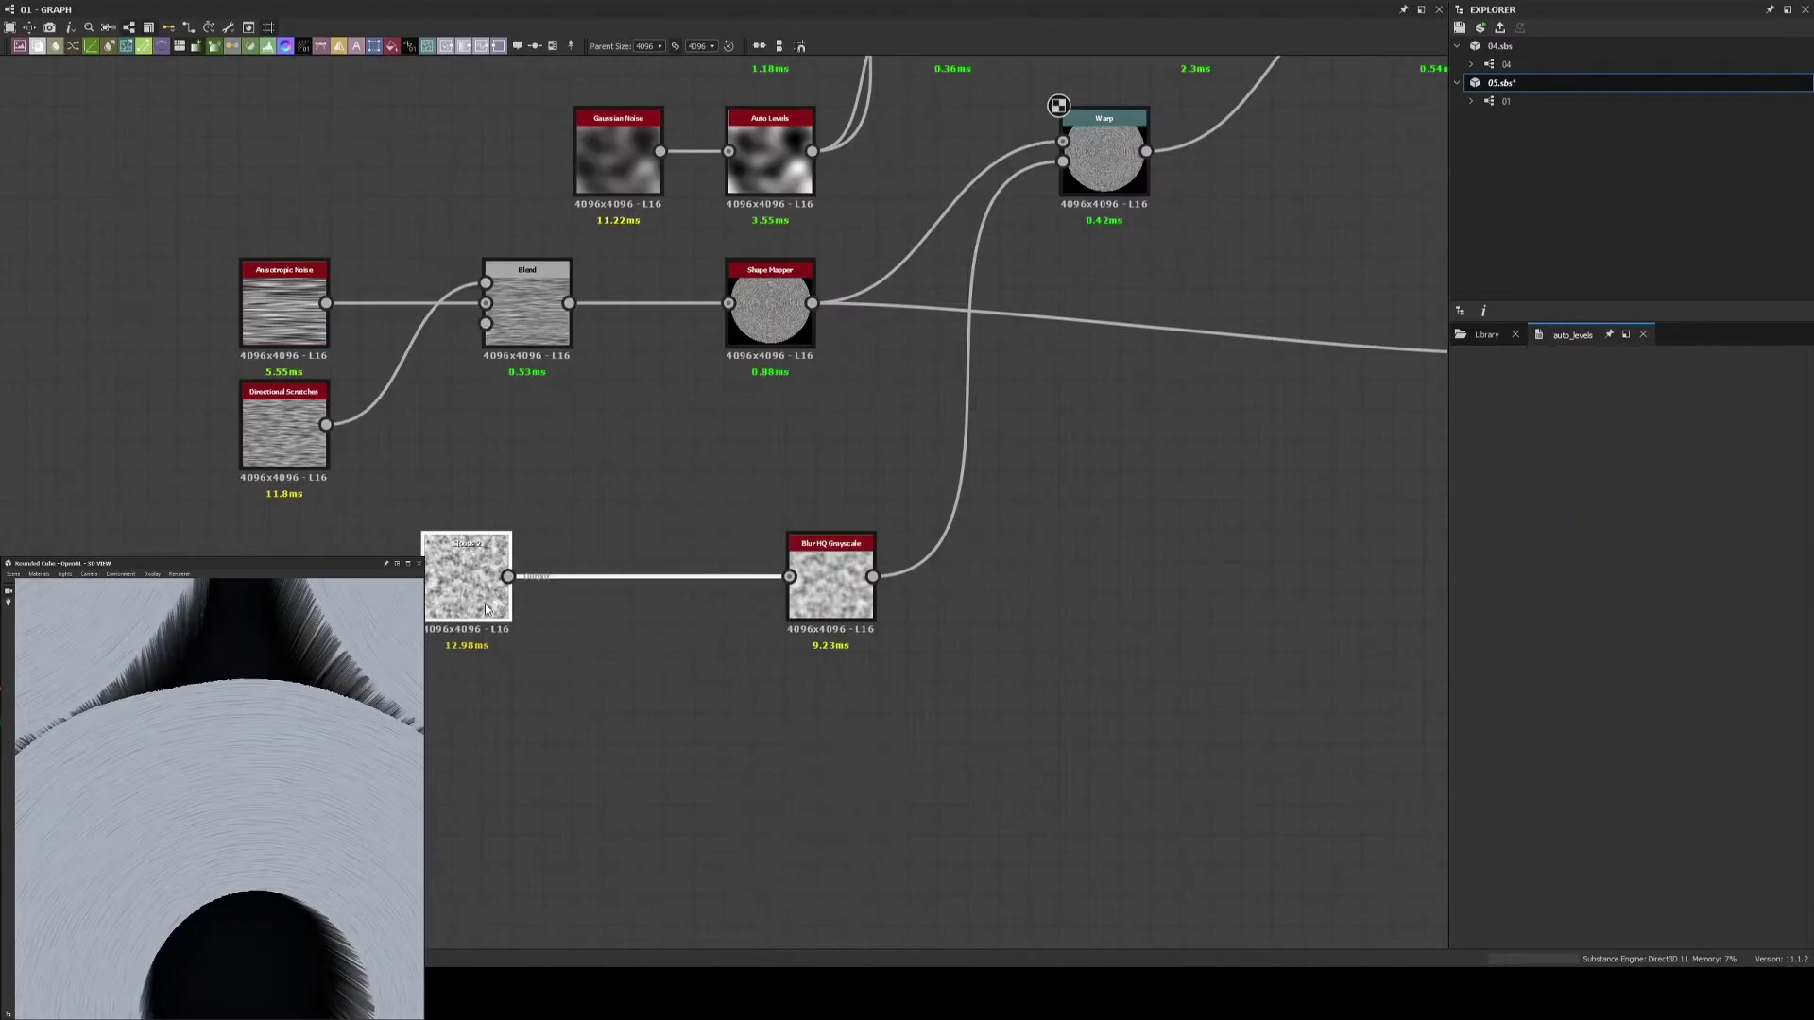
Add a transformed Shape chain with the Transformation 2D tiling set to No Tiling
left_click_drag(508, 577, 664, 807)
key("t")
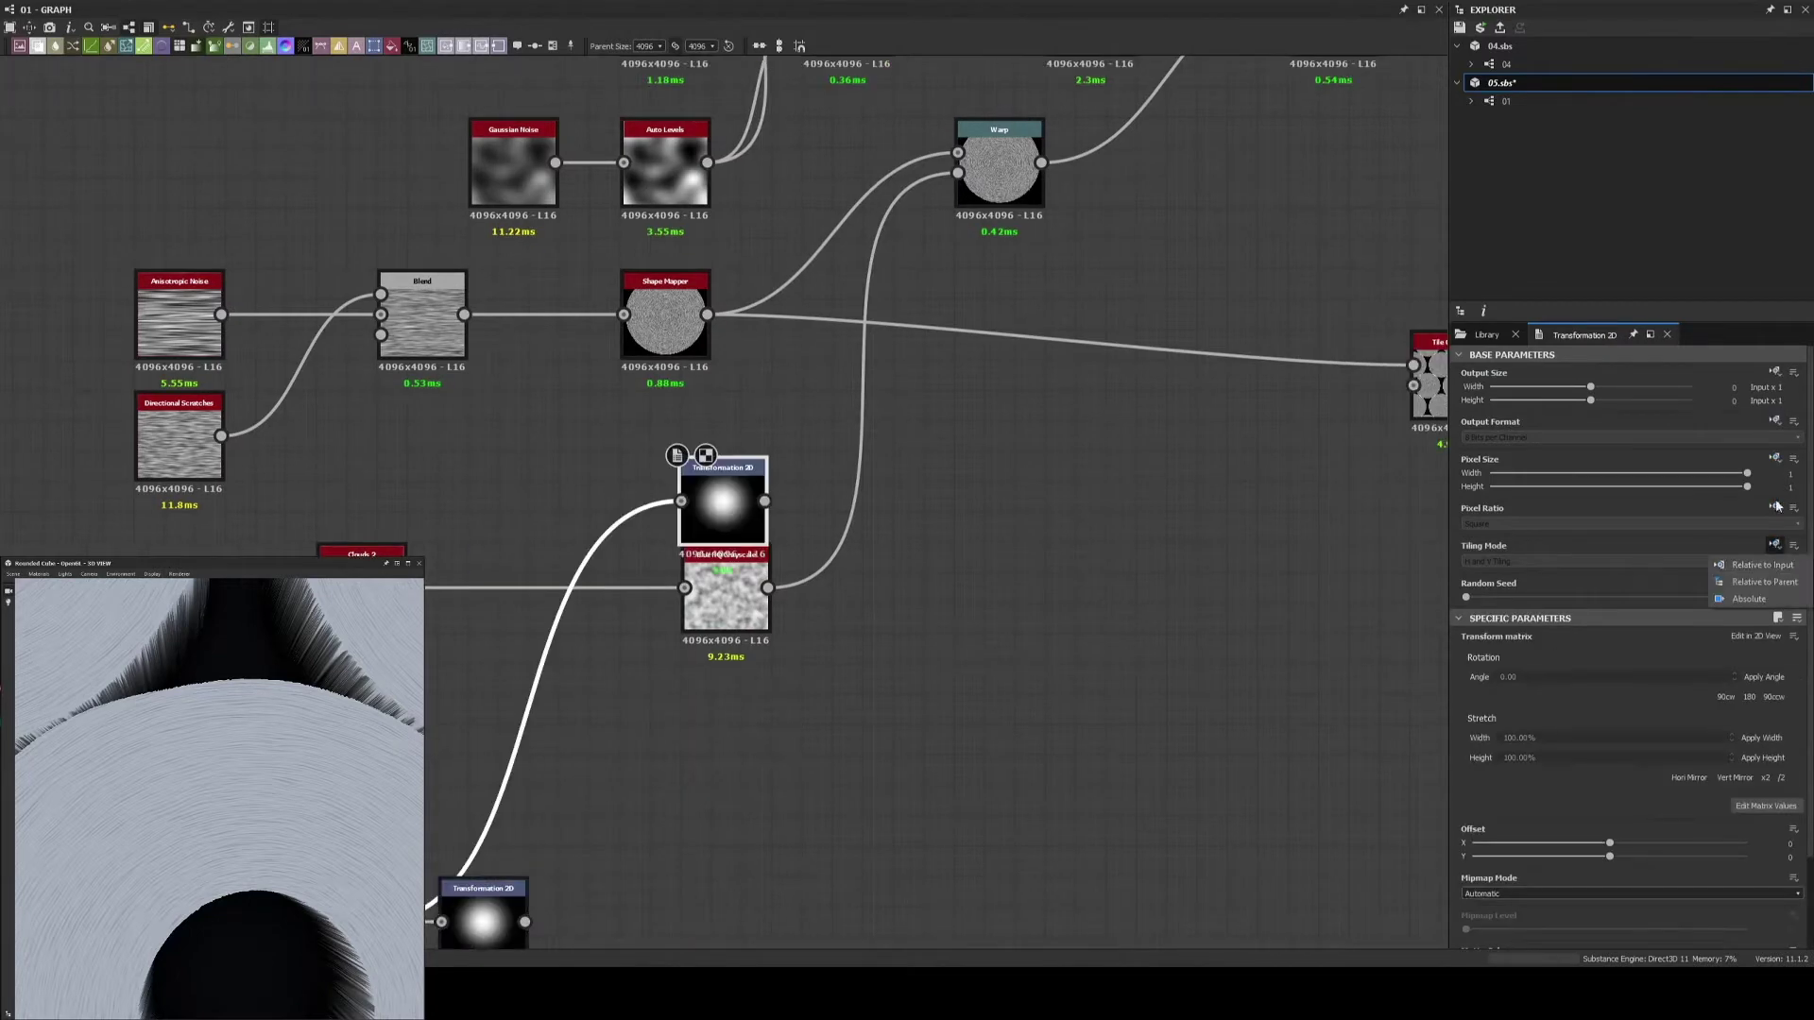
middle_click_drag(1245, 732, 1046, 634)
left_click(1630, 561)
left_click(1512, 576)
Connect the transformed shape into a new blend and search for Histogram Select after it
scroll(767, 668, "up", 2)
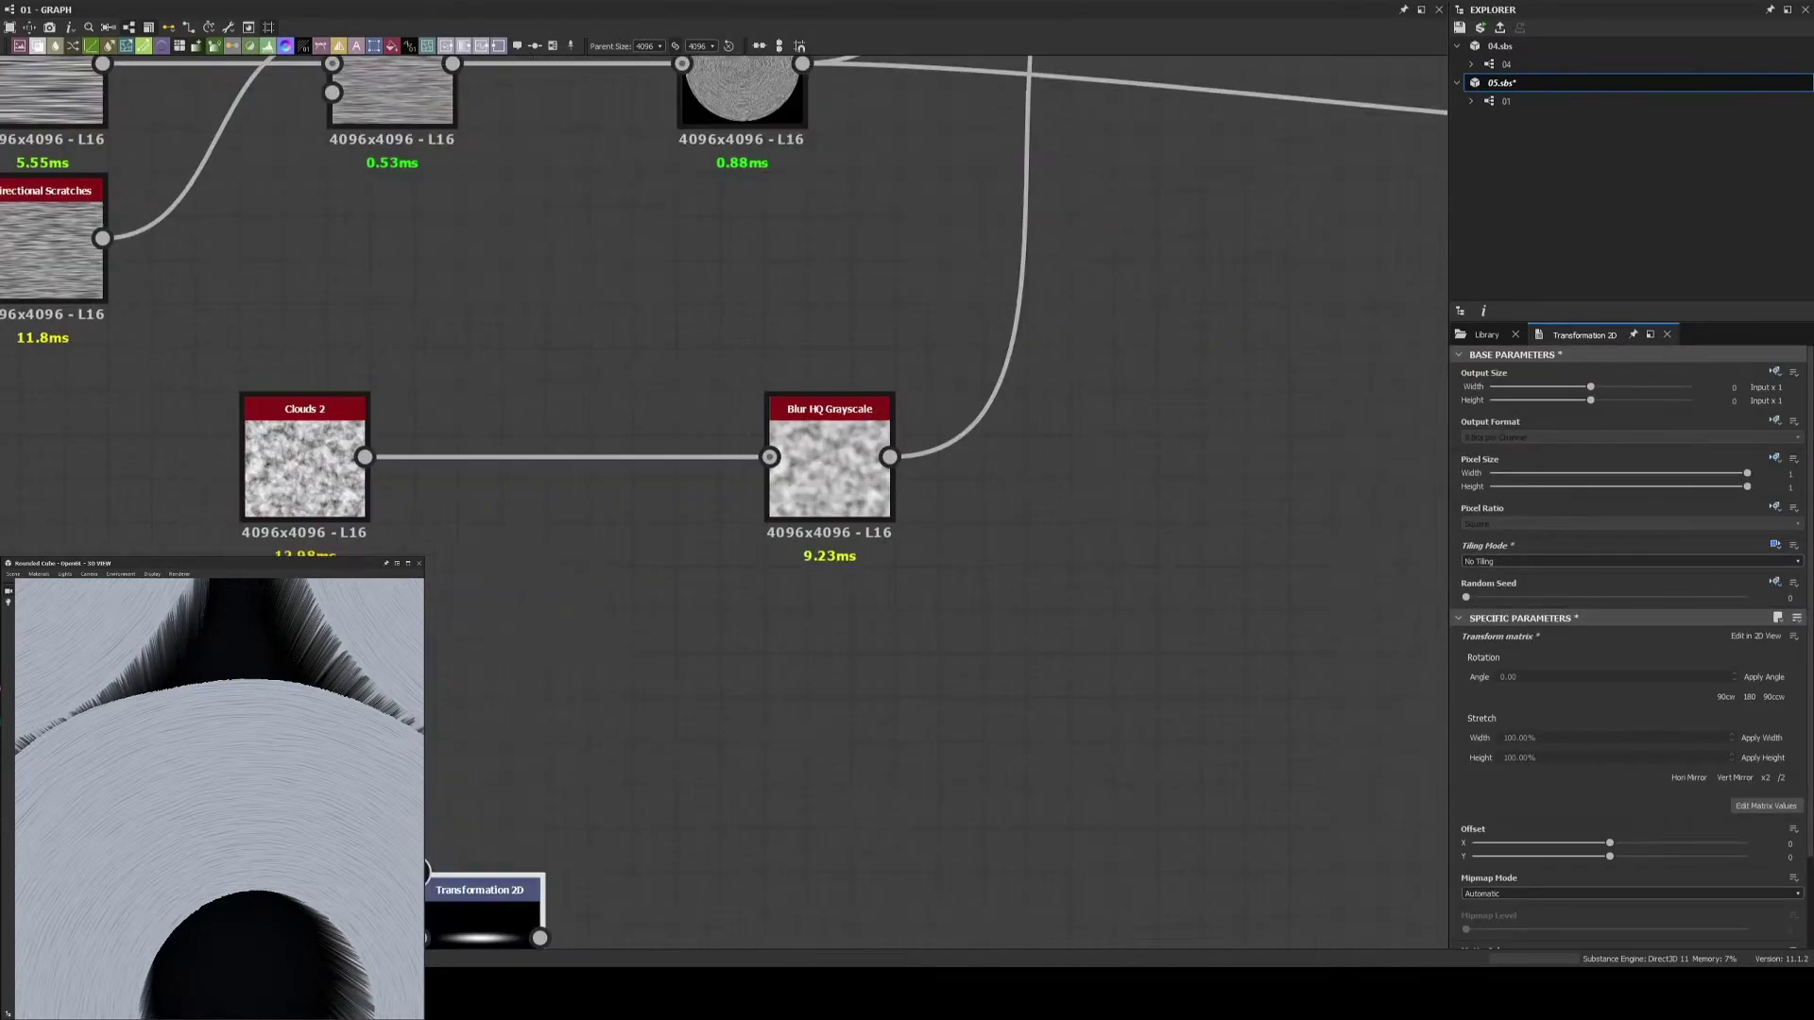
left_click_drag(530, 861, 767, 667)
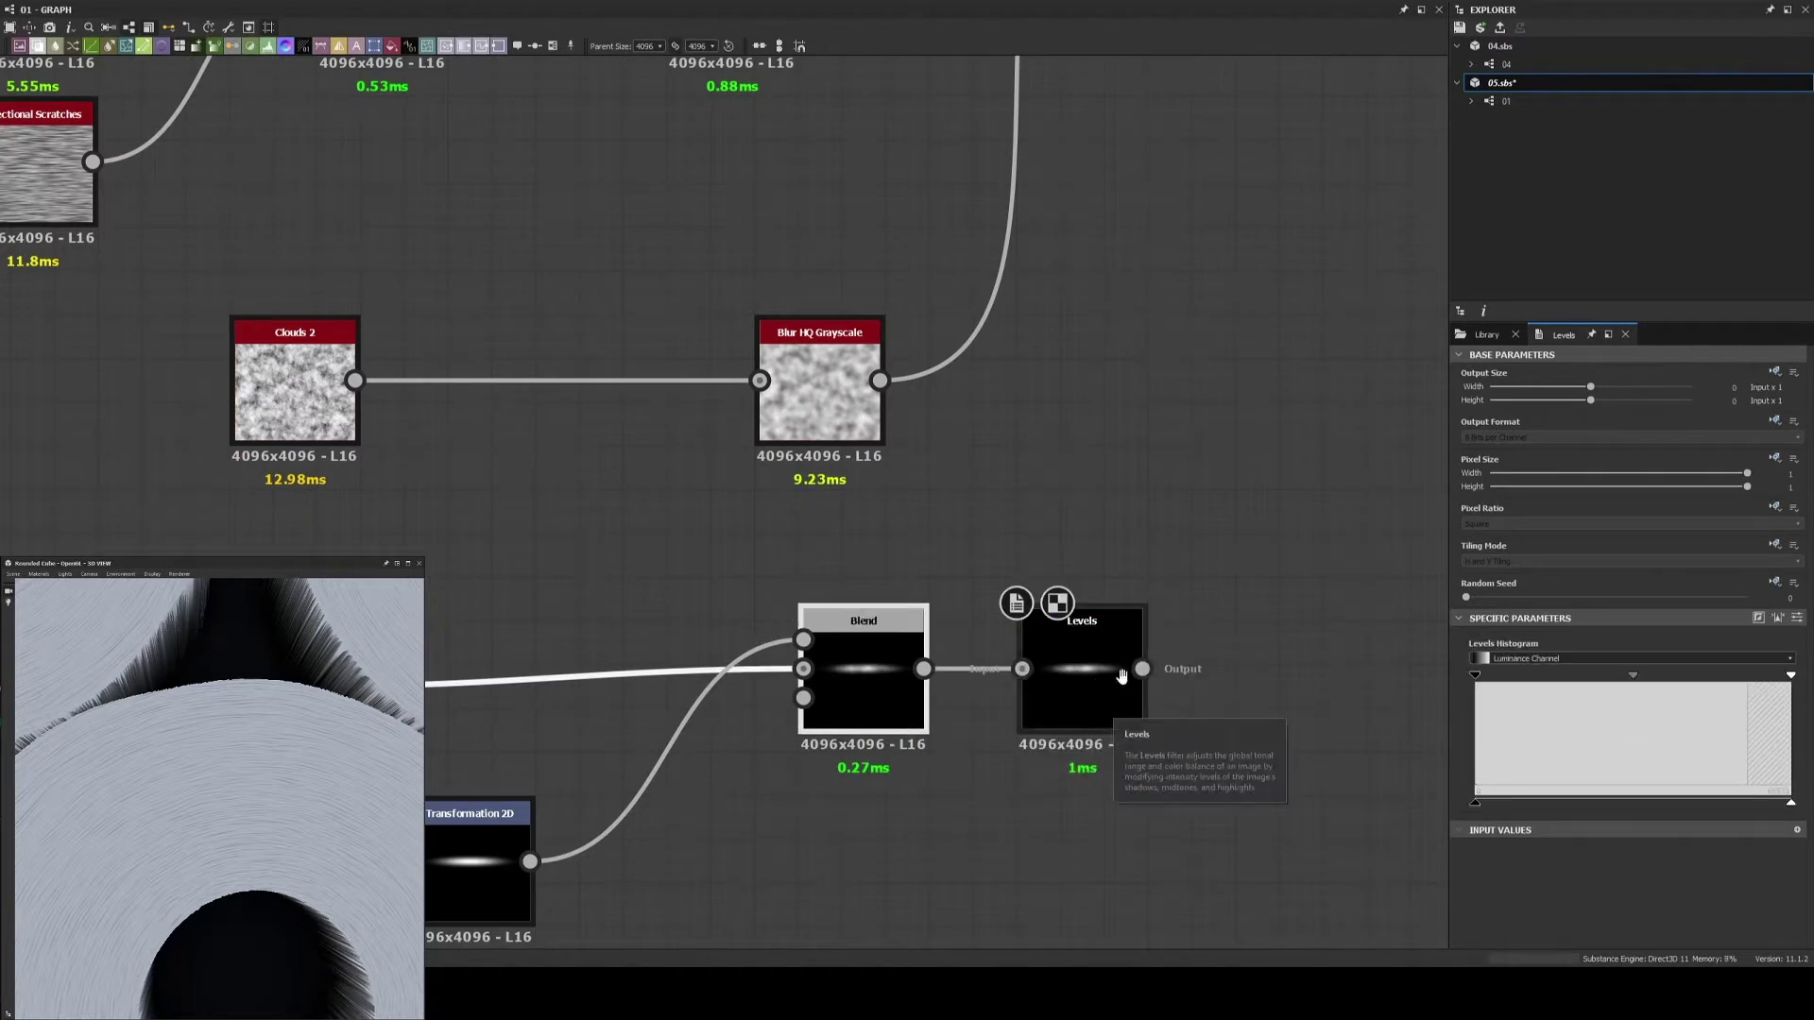
middle_click_drag(865, 684, 837, 661)
key("space")
type("his")
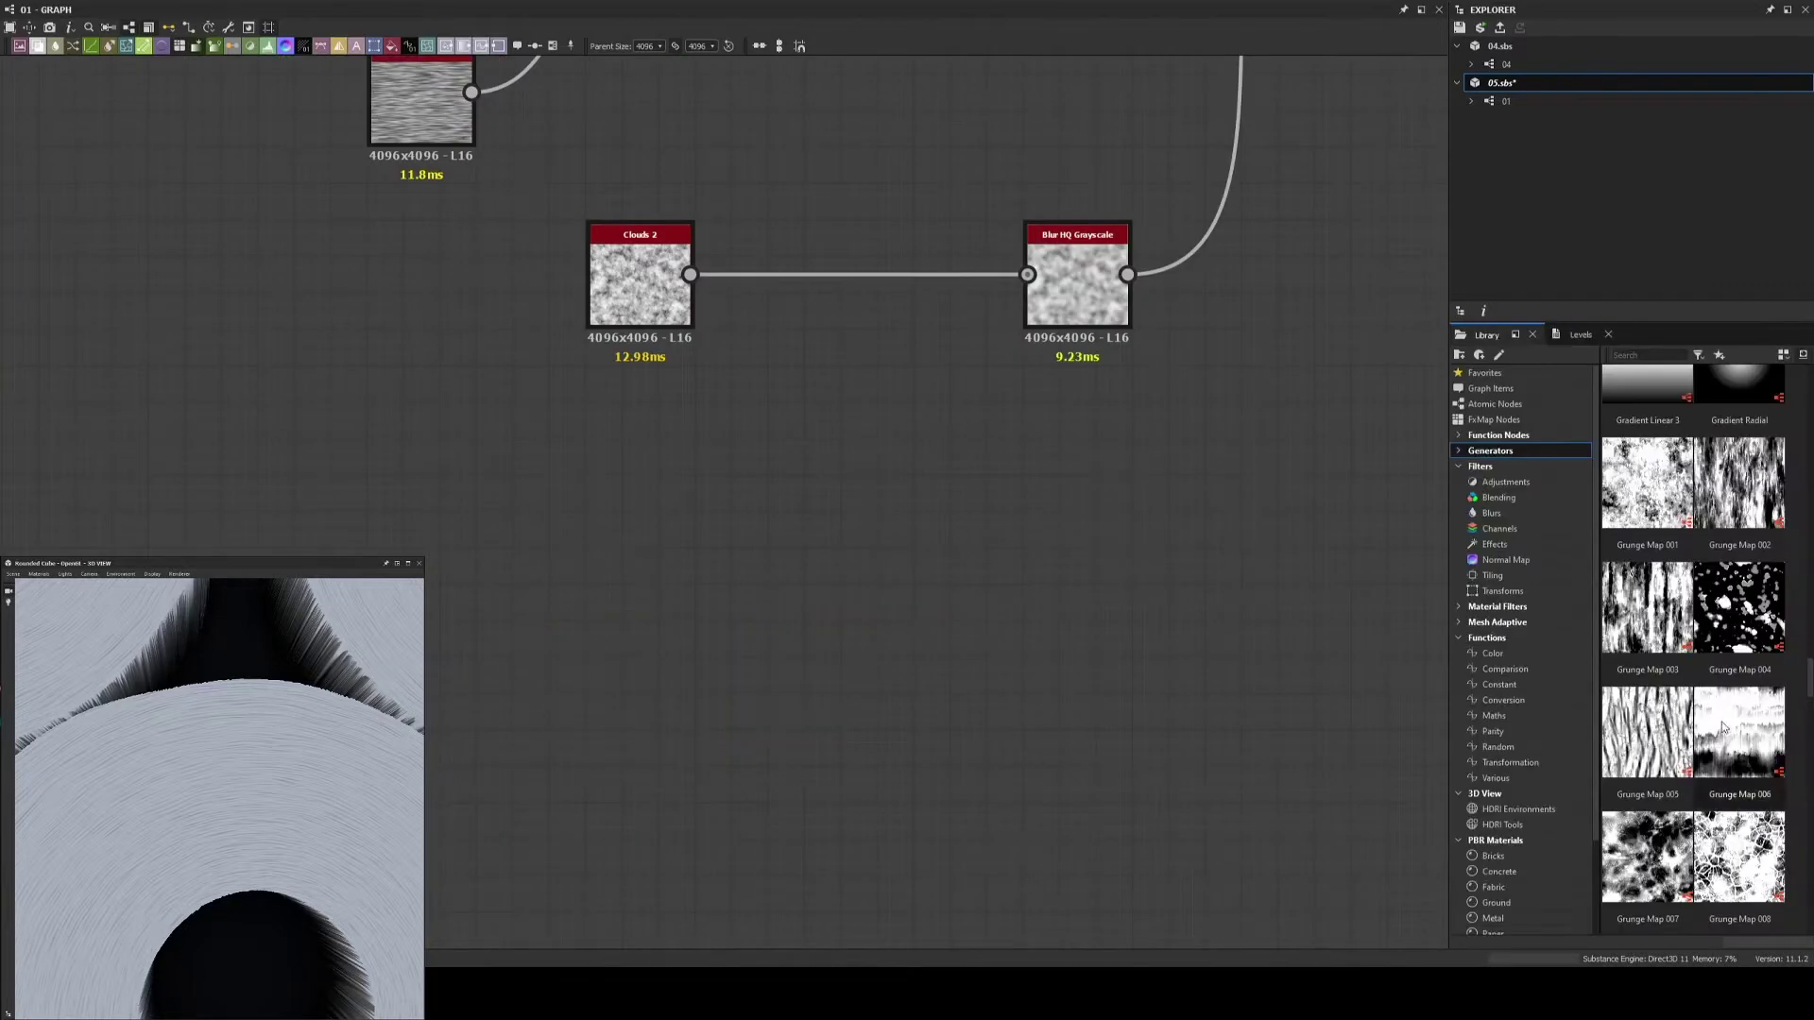
Add a Tile Generator after the stroke's Directional Warp
scroll(1703, 709, "up", 5)
scroll(1703, 708, "up", 5)
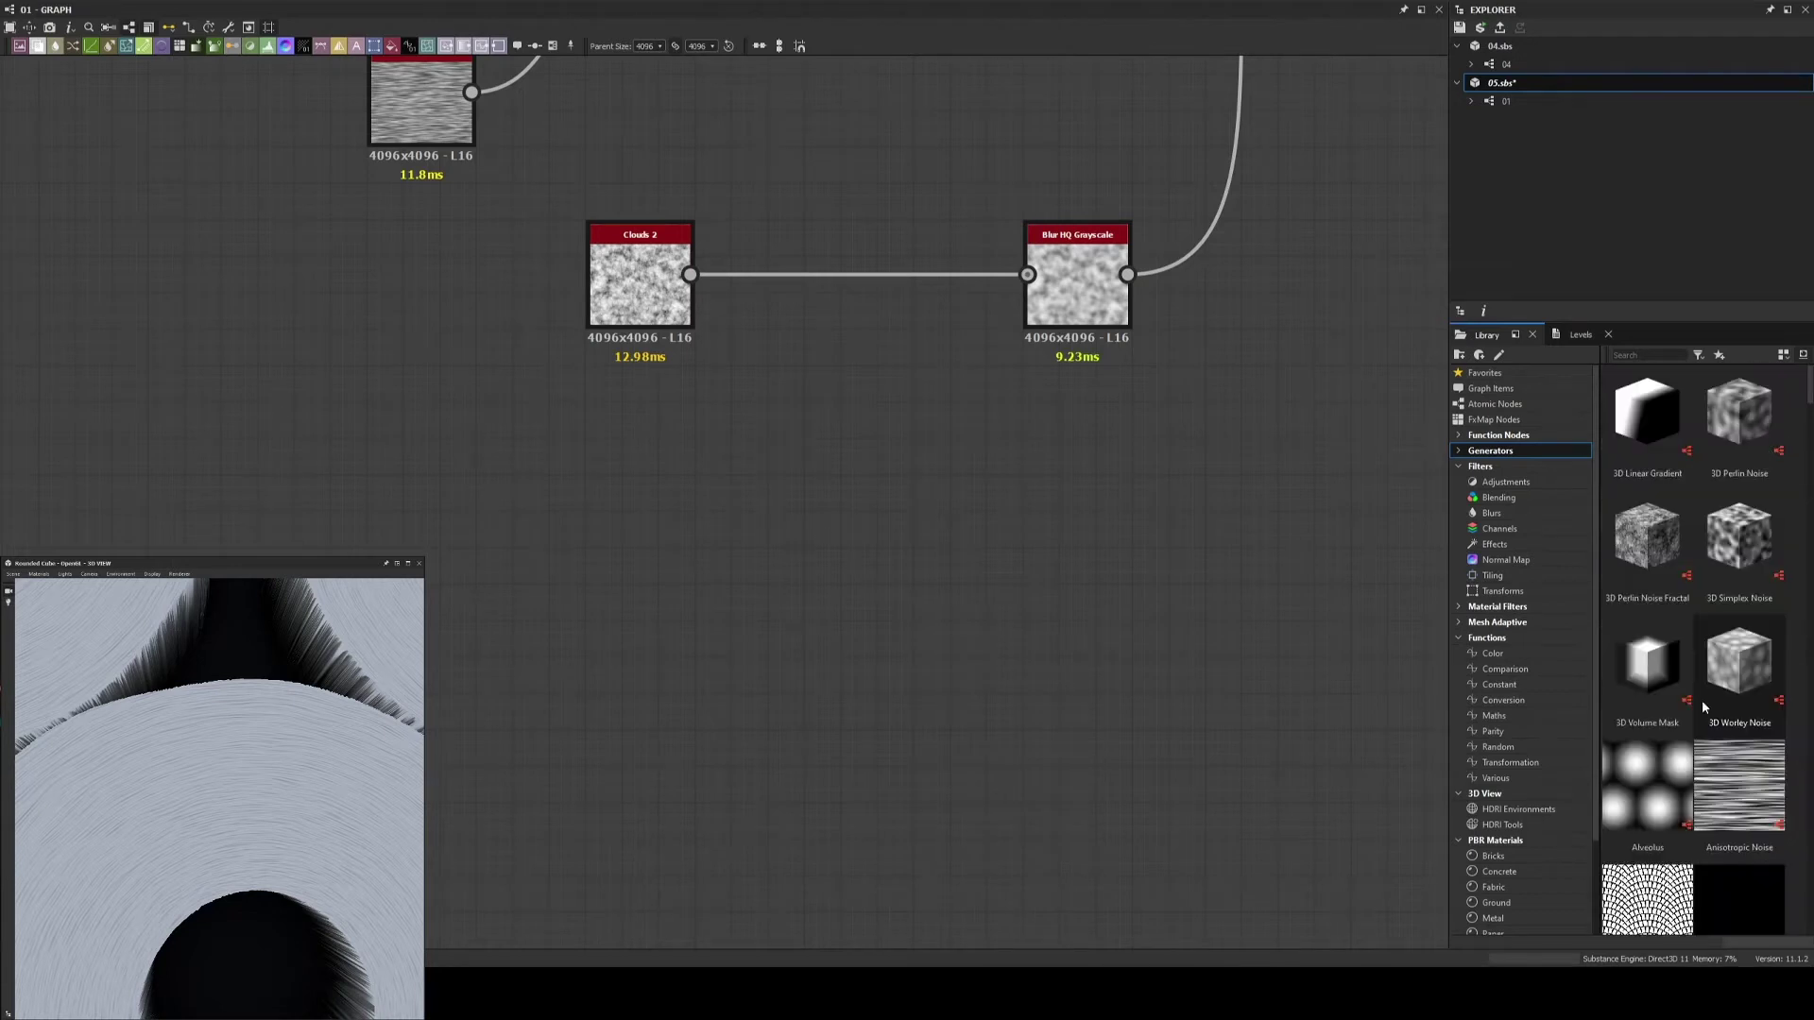
scroll(1703, 704, "up", 5)
scroll(1704, 707, "up", 5)
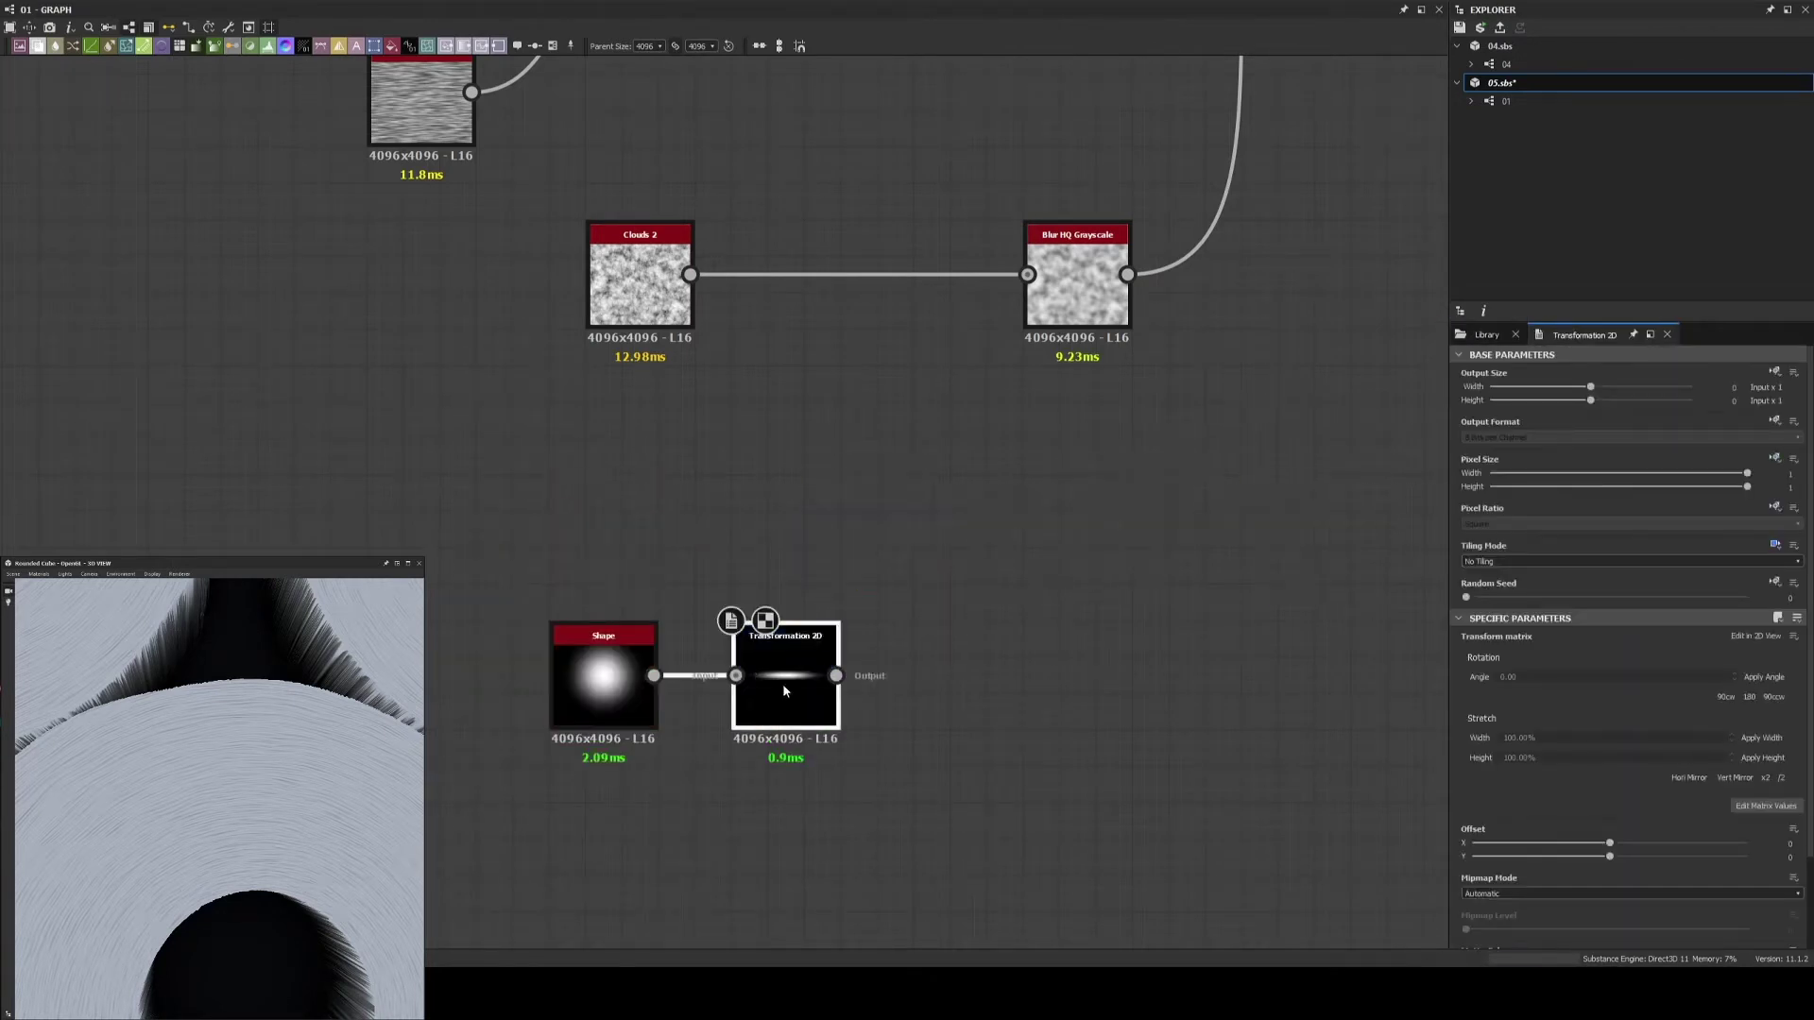
left_click(603, 662)
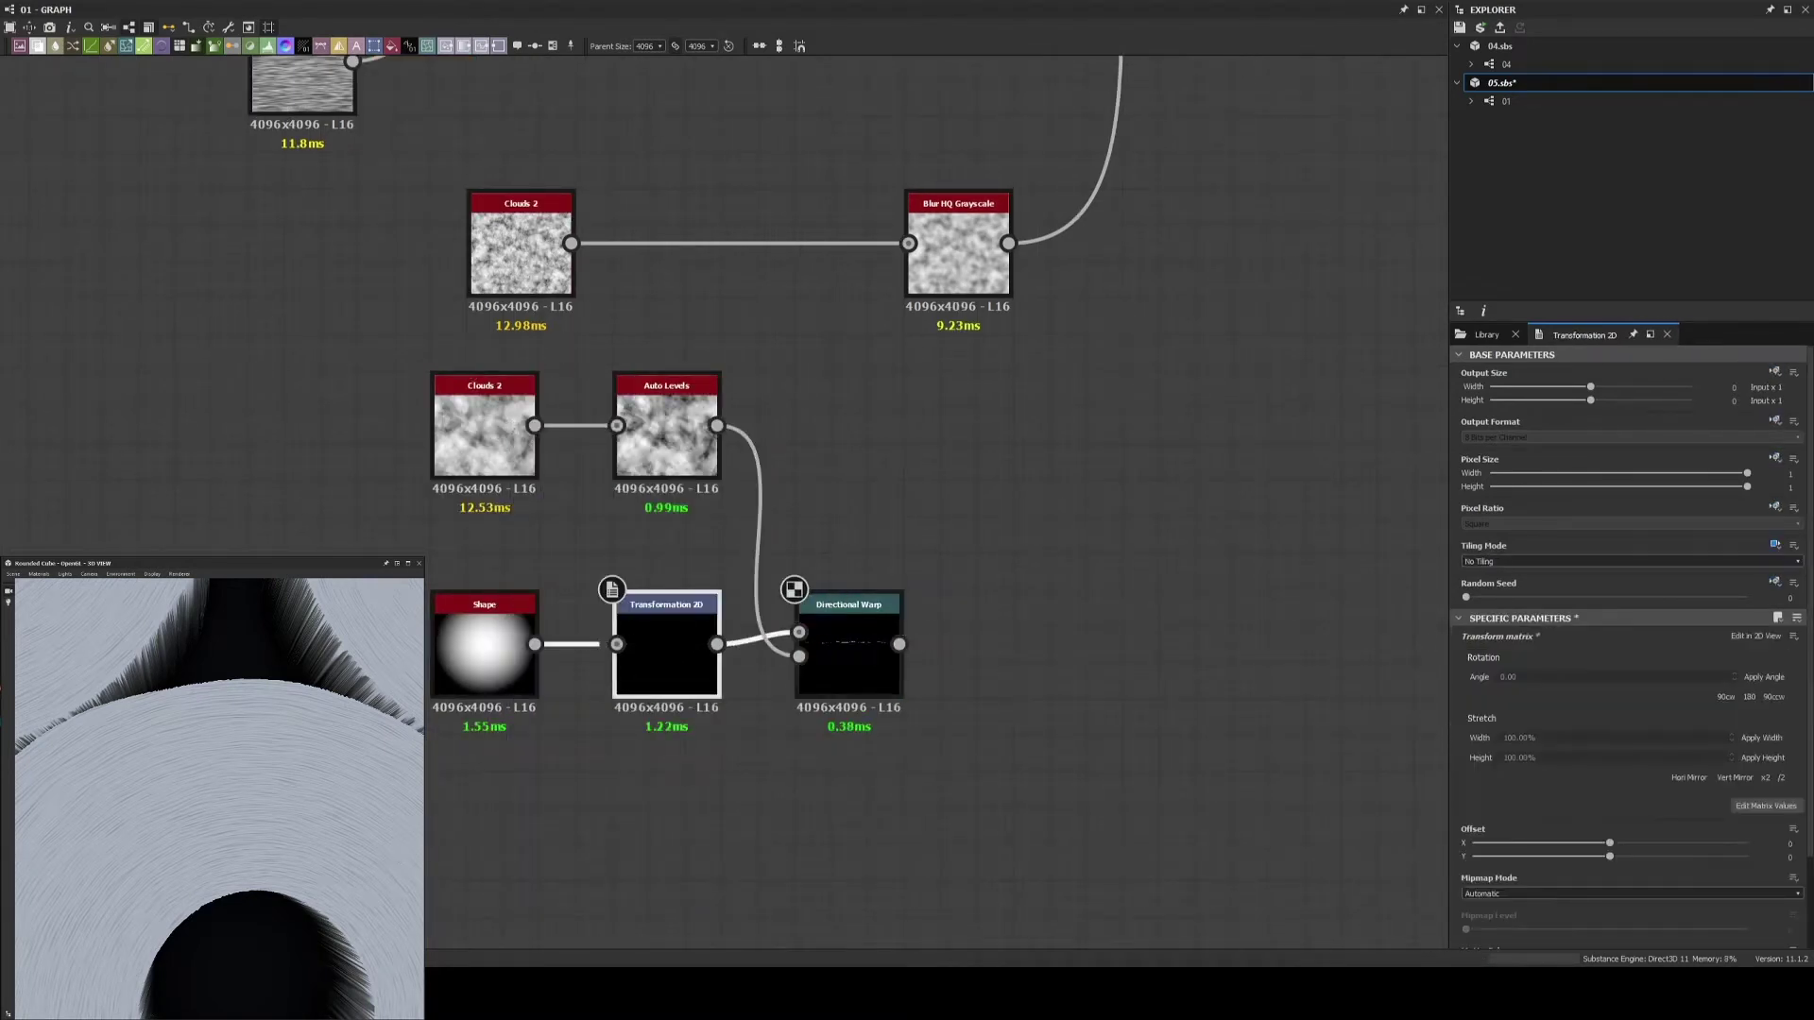
left_click(849, 624)
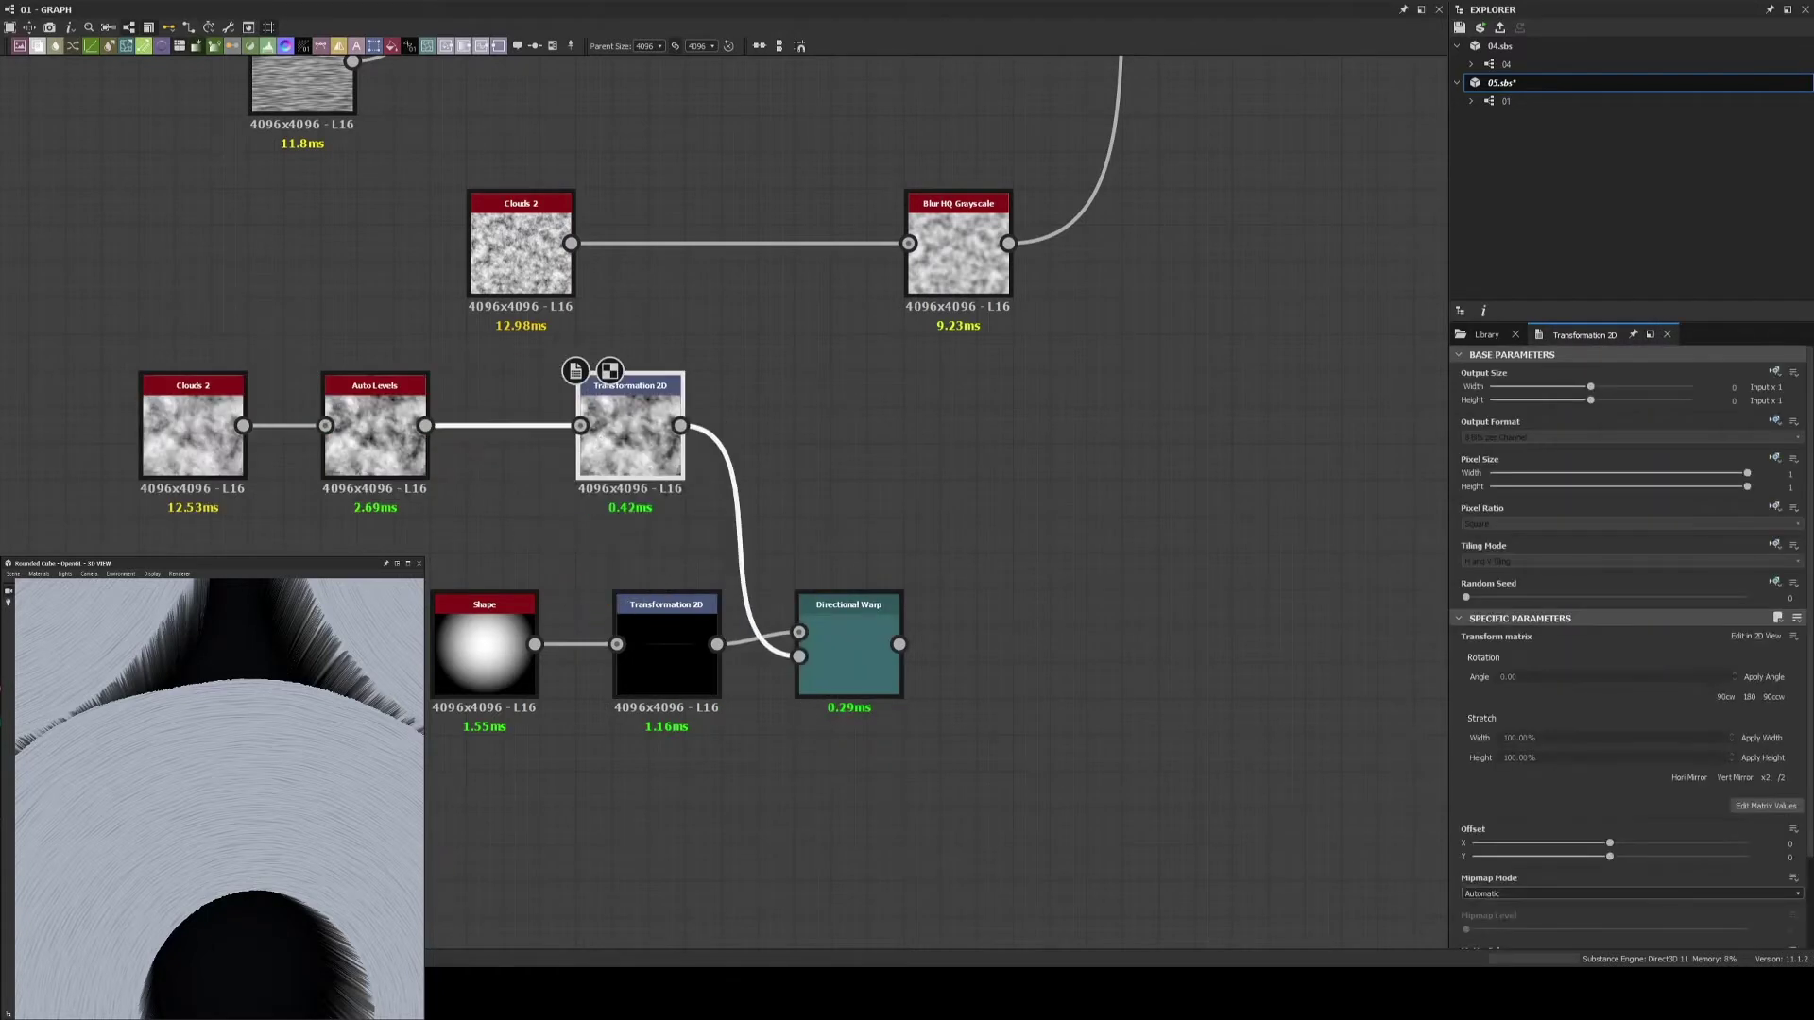
left_click(848, 661)
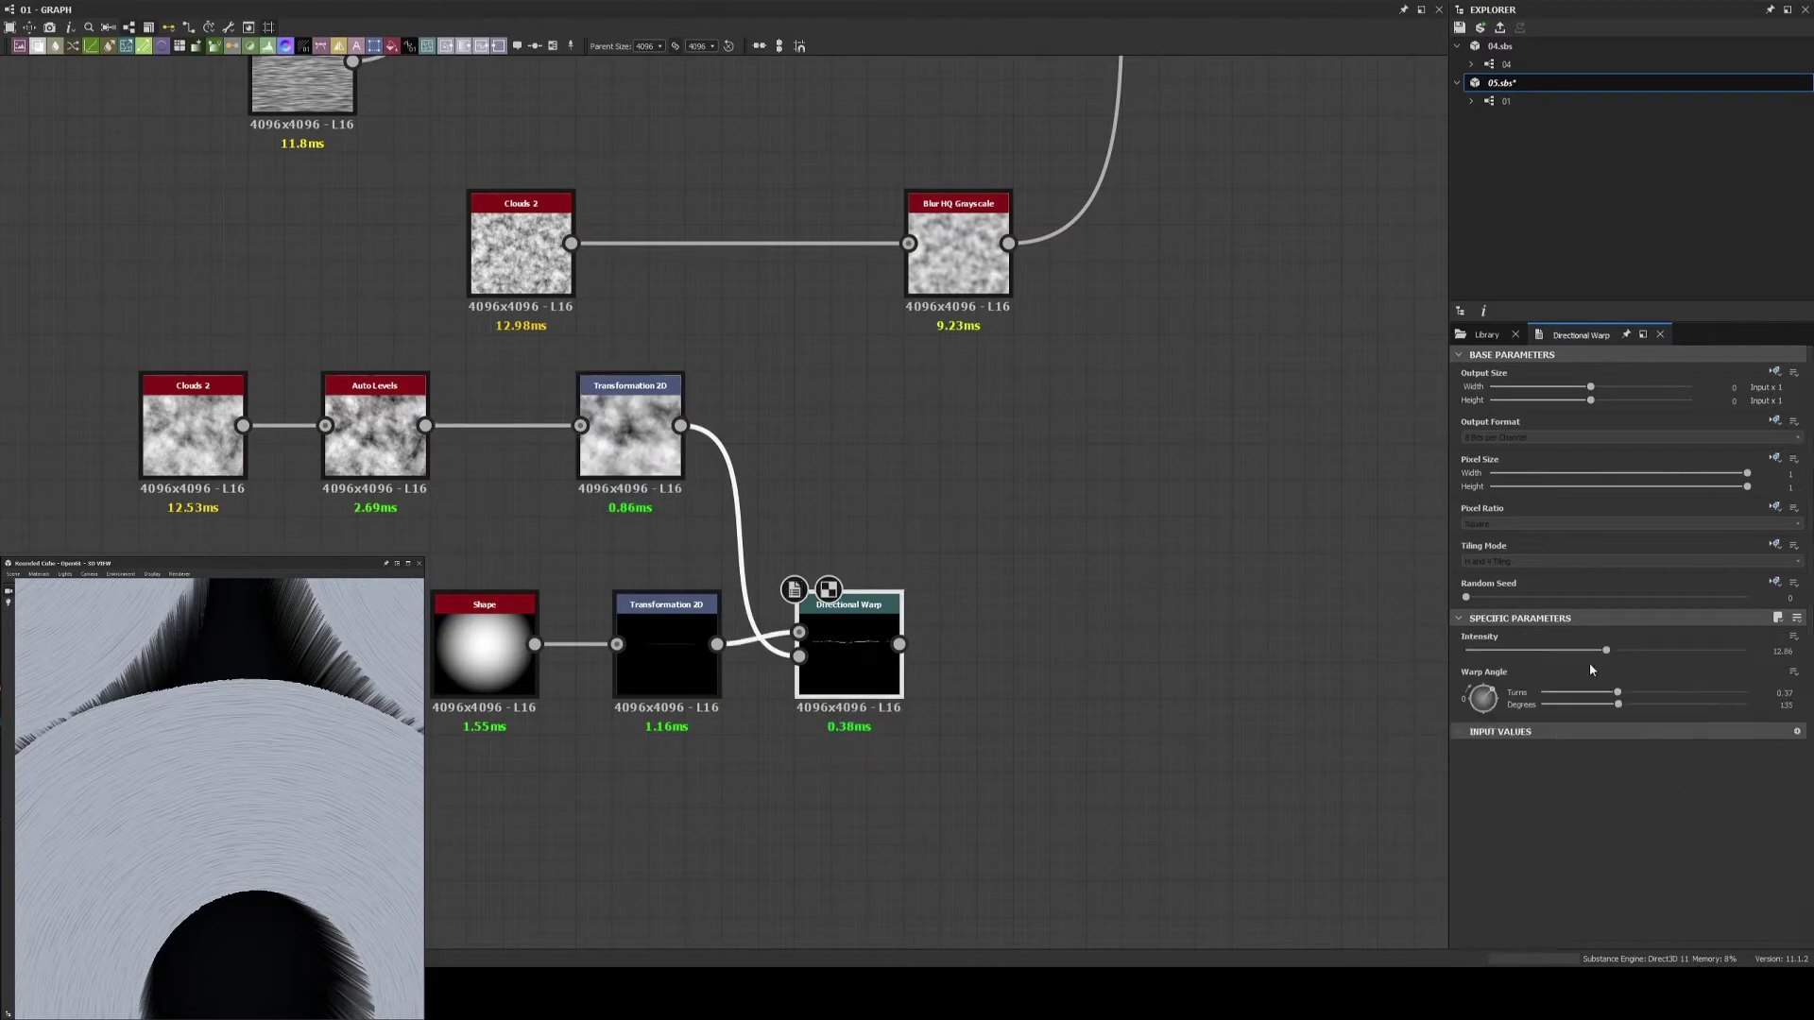
key("space")
type("tile")
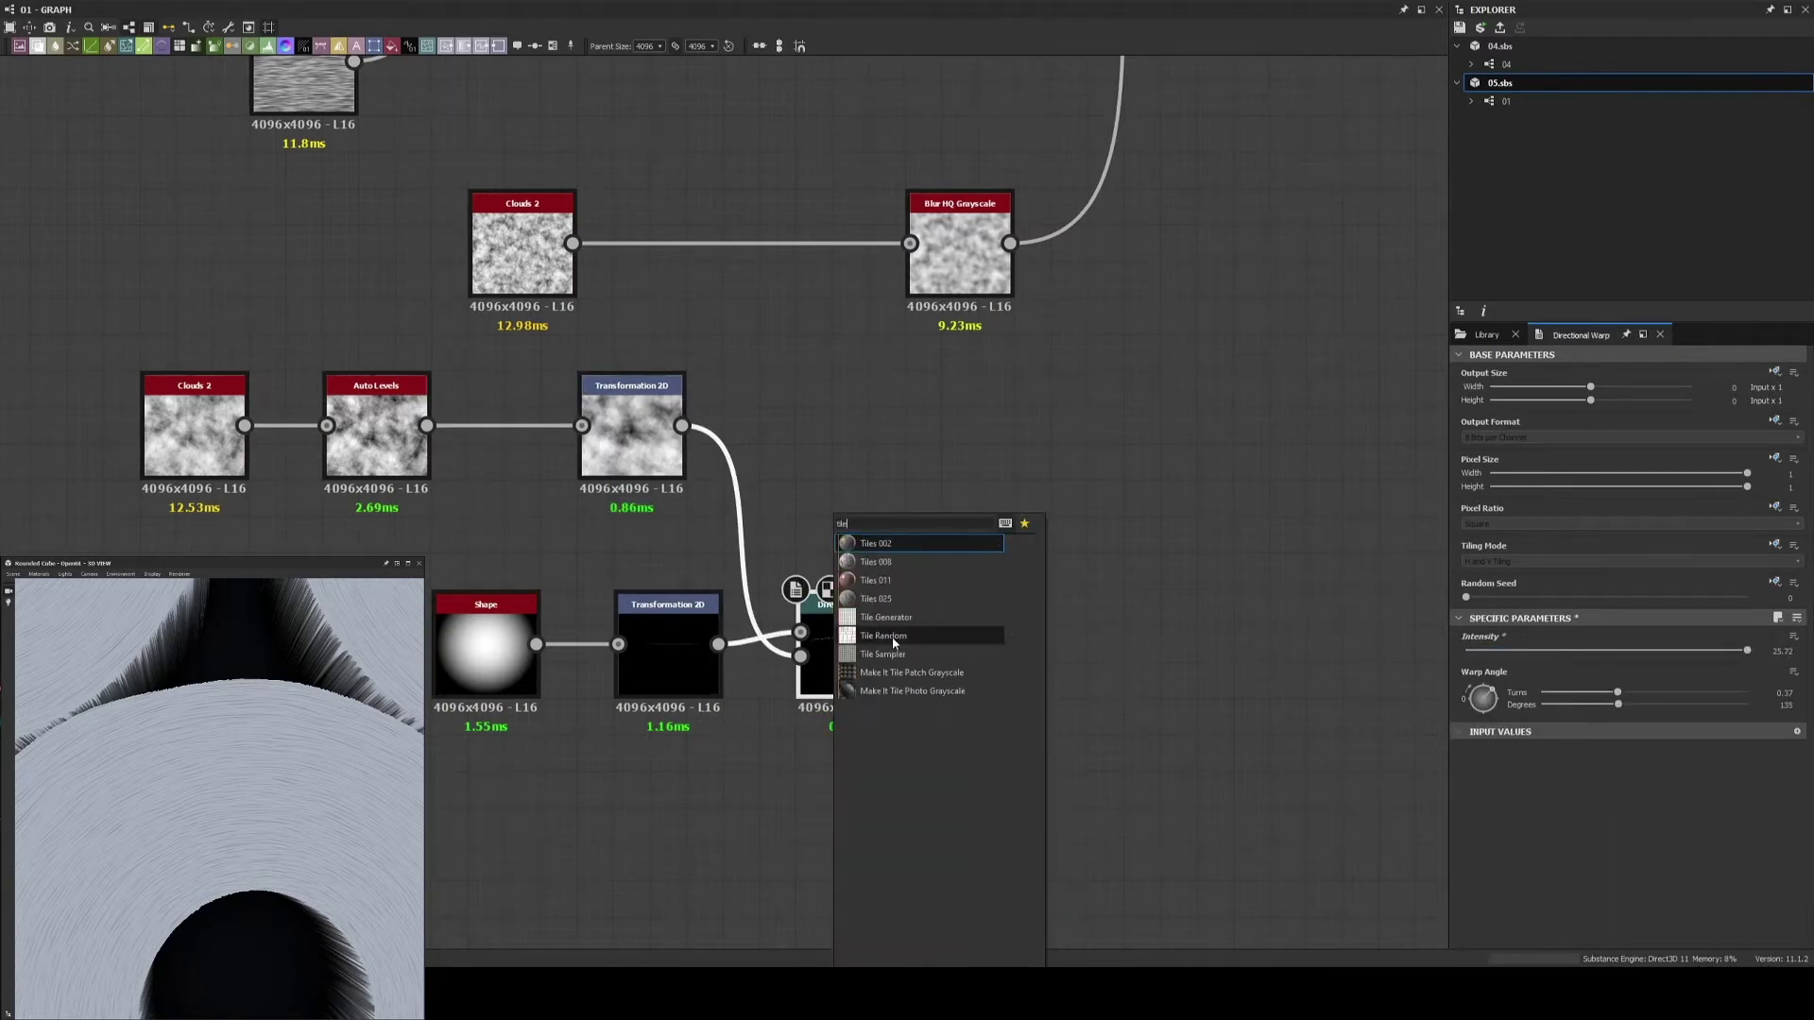
left_click(886, 617)
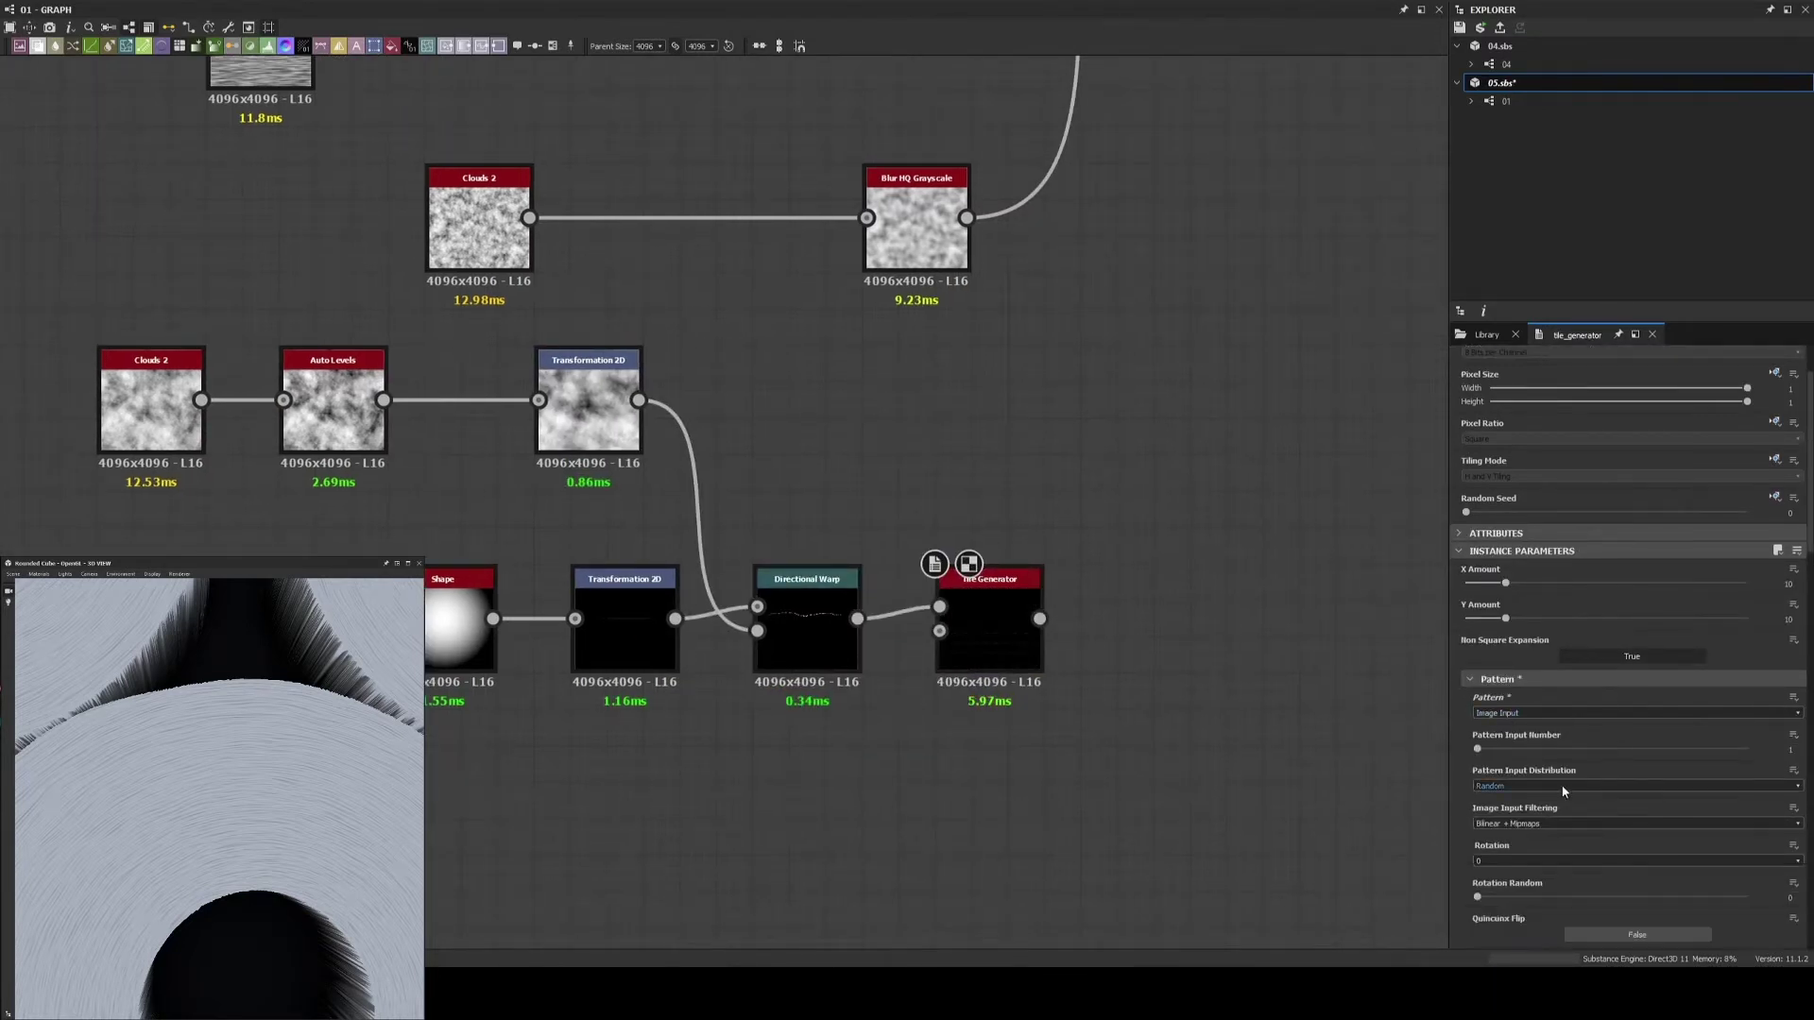
Connect the second warped stroke to the new Tile Generator and select it for editing
left_click_drag(989, 624, 1044, 624)
scroll(1512, 799, "down", 5)
scroll(1559, 727, "down", 3)
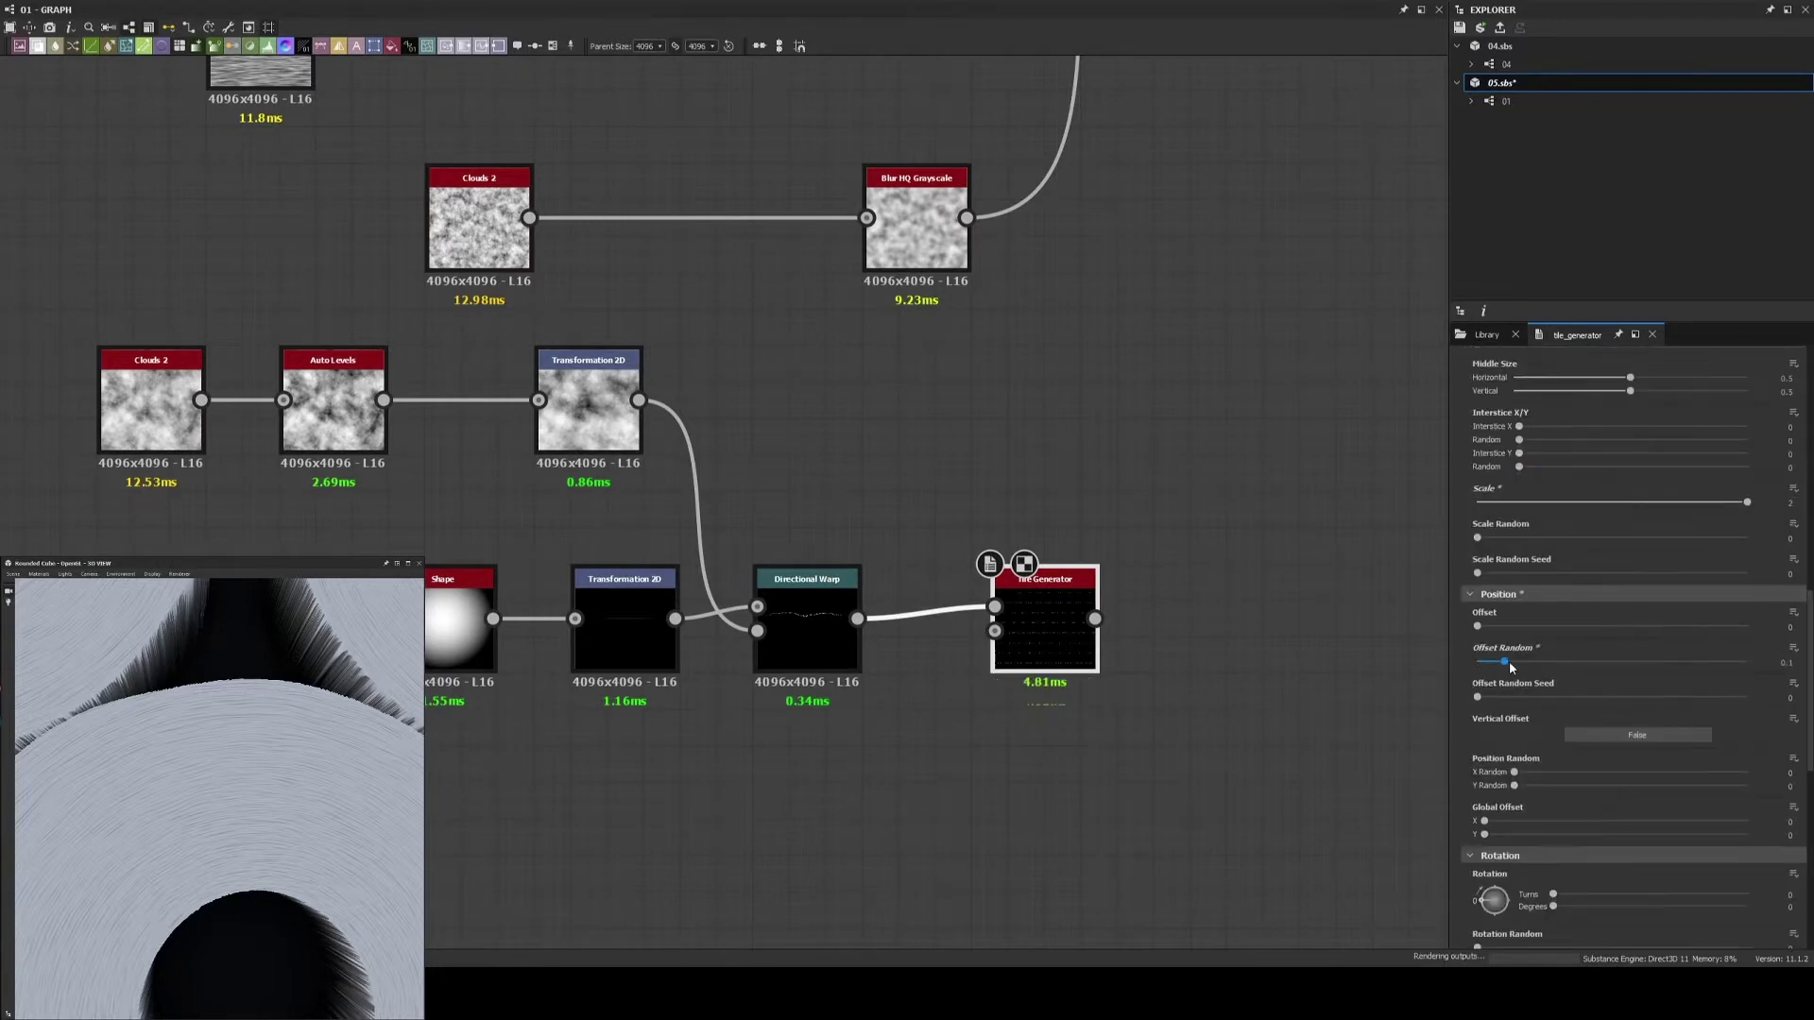
scroll(1478, 820, "down", 3)
scroll(1474, 565, "up", 3)
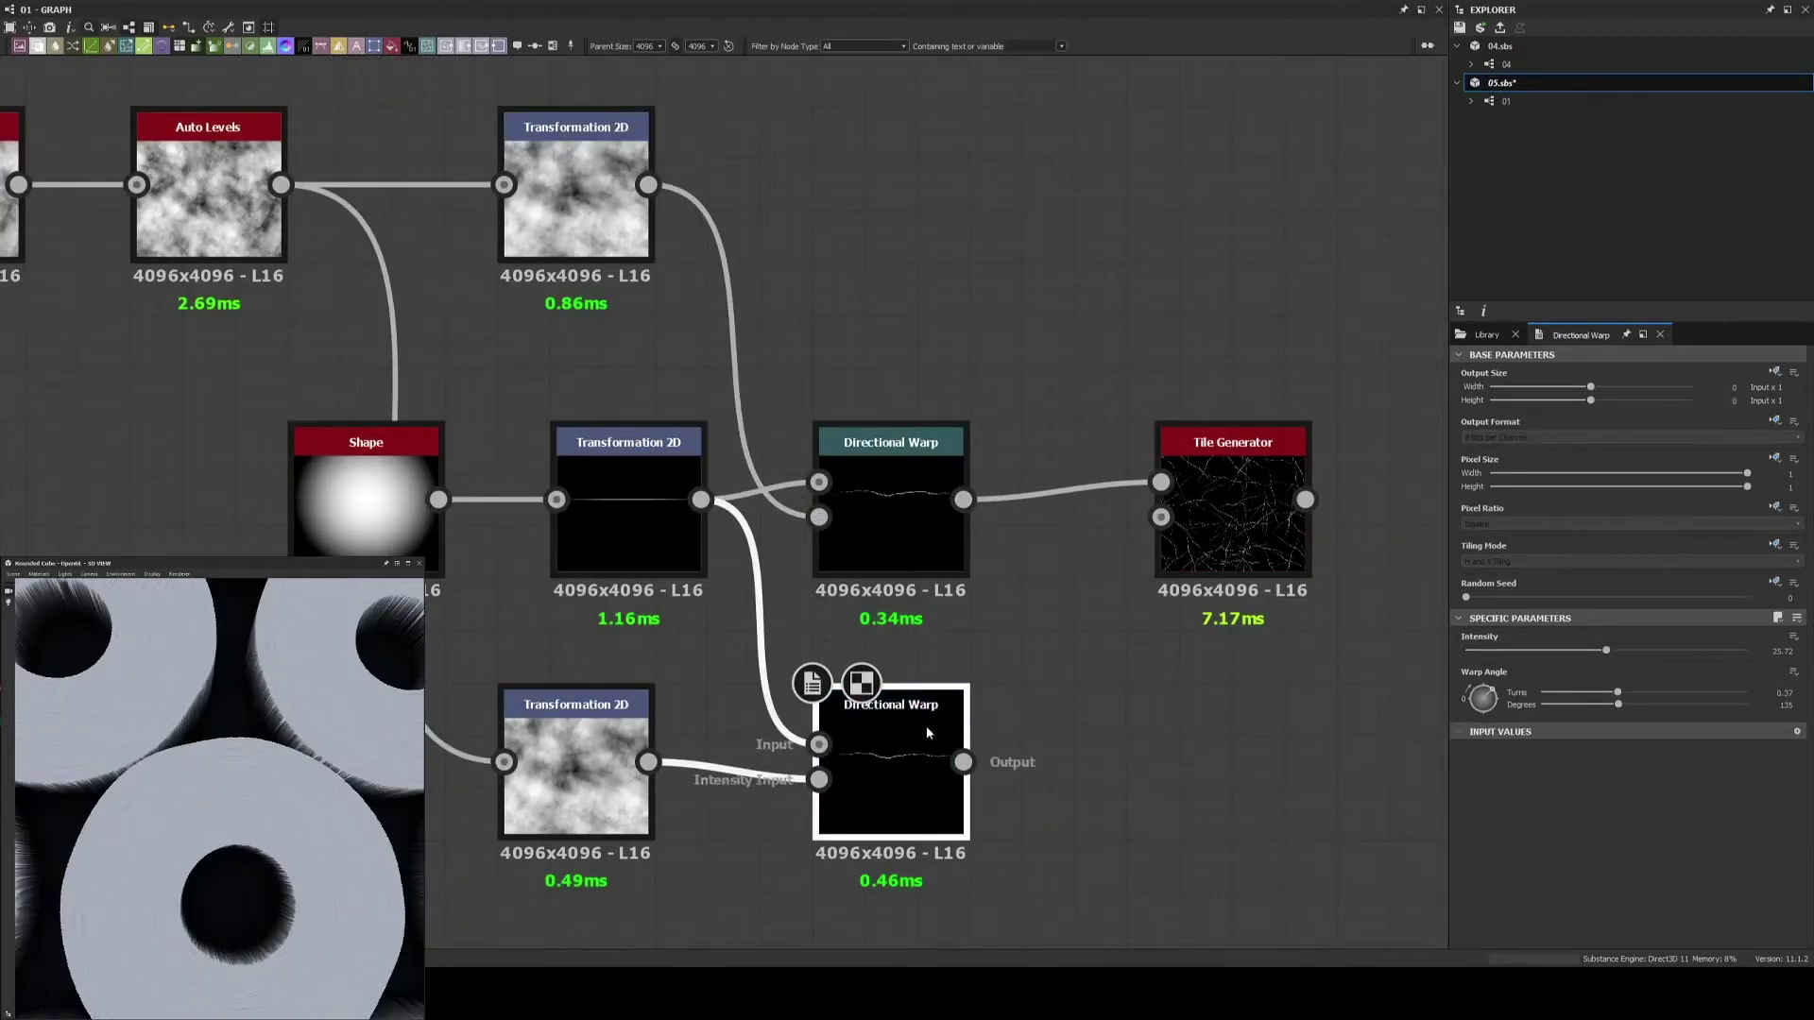
left_click(936, 397)
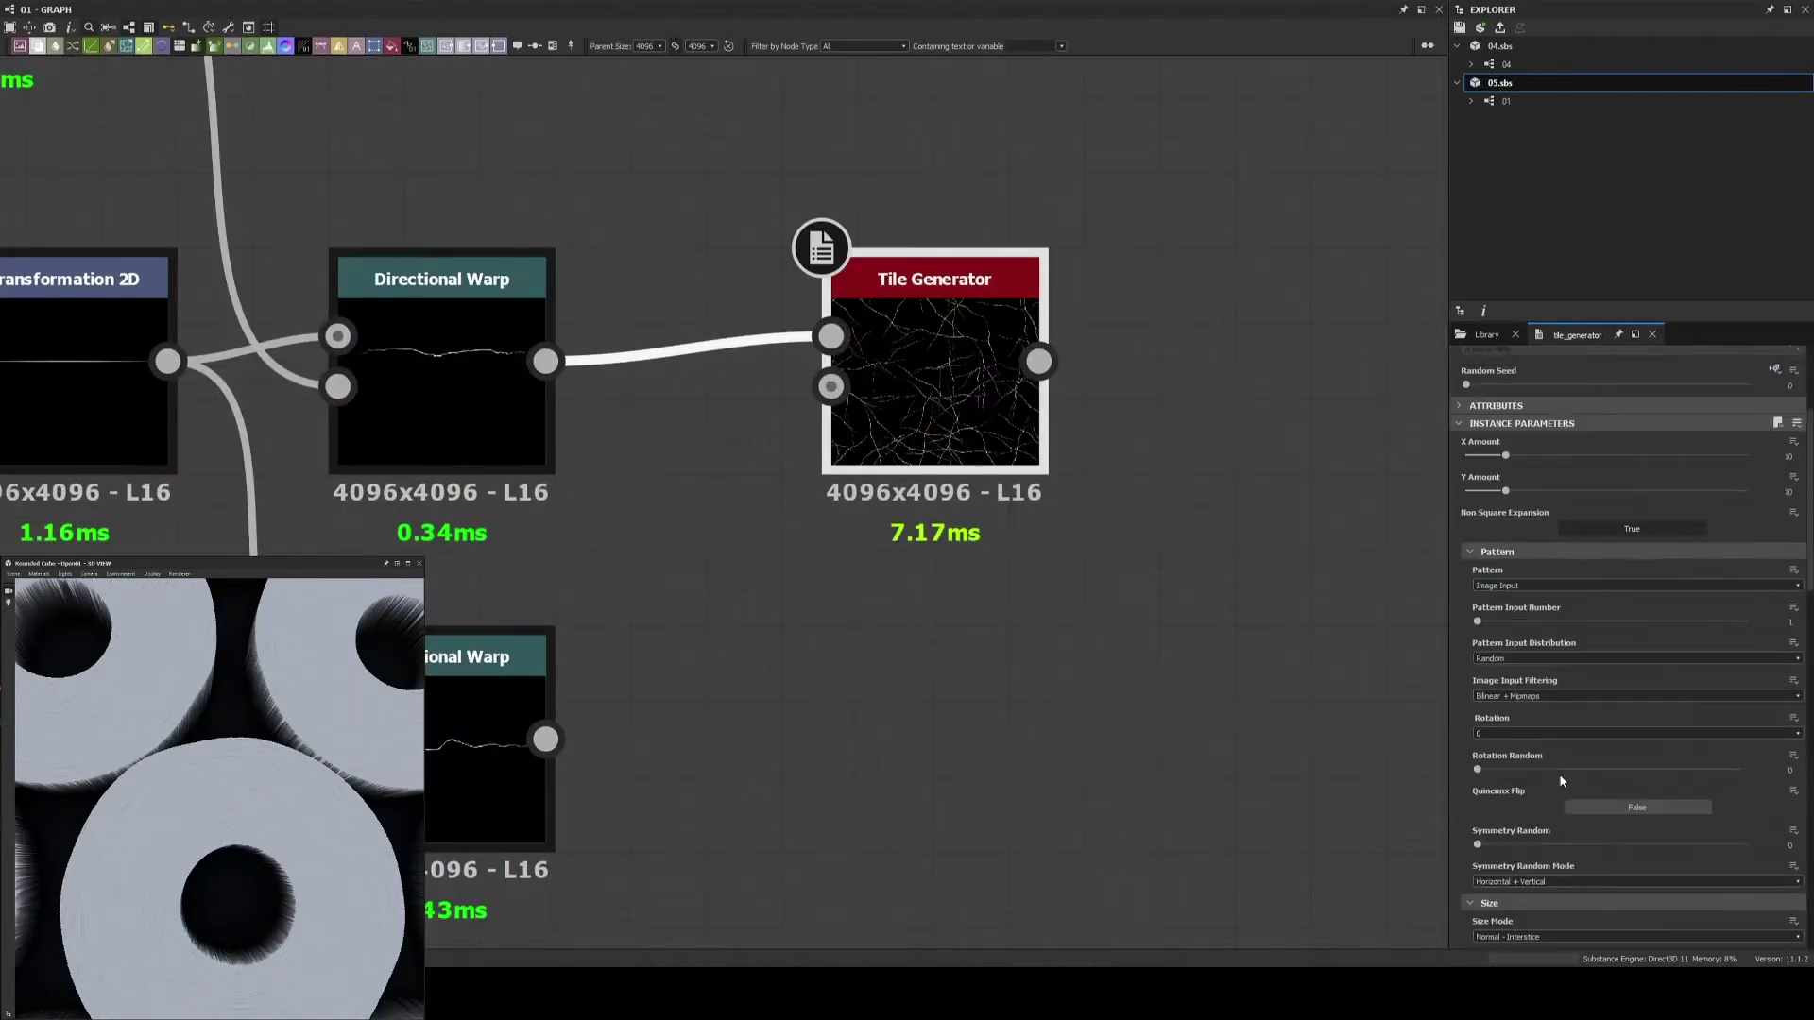
scroll(1644, 615, "up", 2)
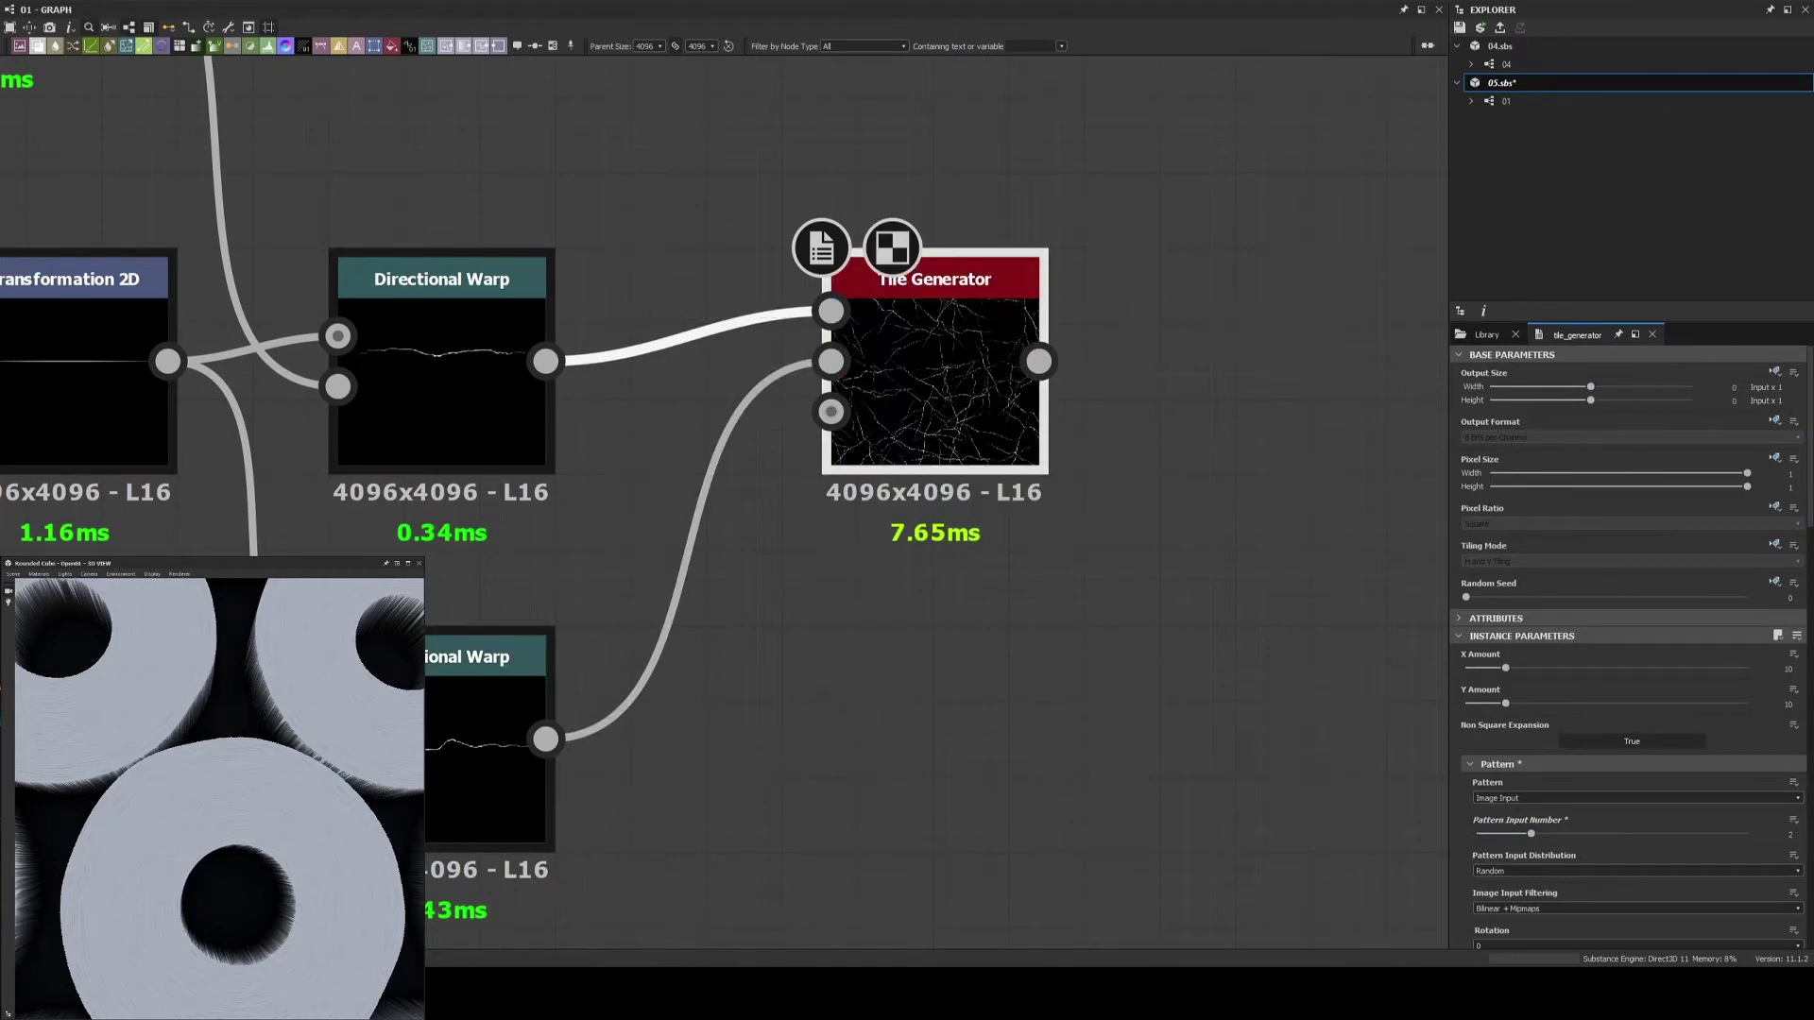
scroll(946, 504, "down", 3)
Save, raise the Tile Generator's Position Random, and link its output toward a Blur HQ Grayscale
key("ctrl+s")
scroll(1635, 794, "down", 5)
scroll(1643, 757, "down", 3)
left_click_drag(1606, 786, 1747, 785)
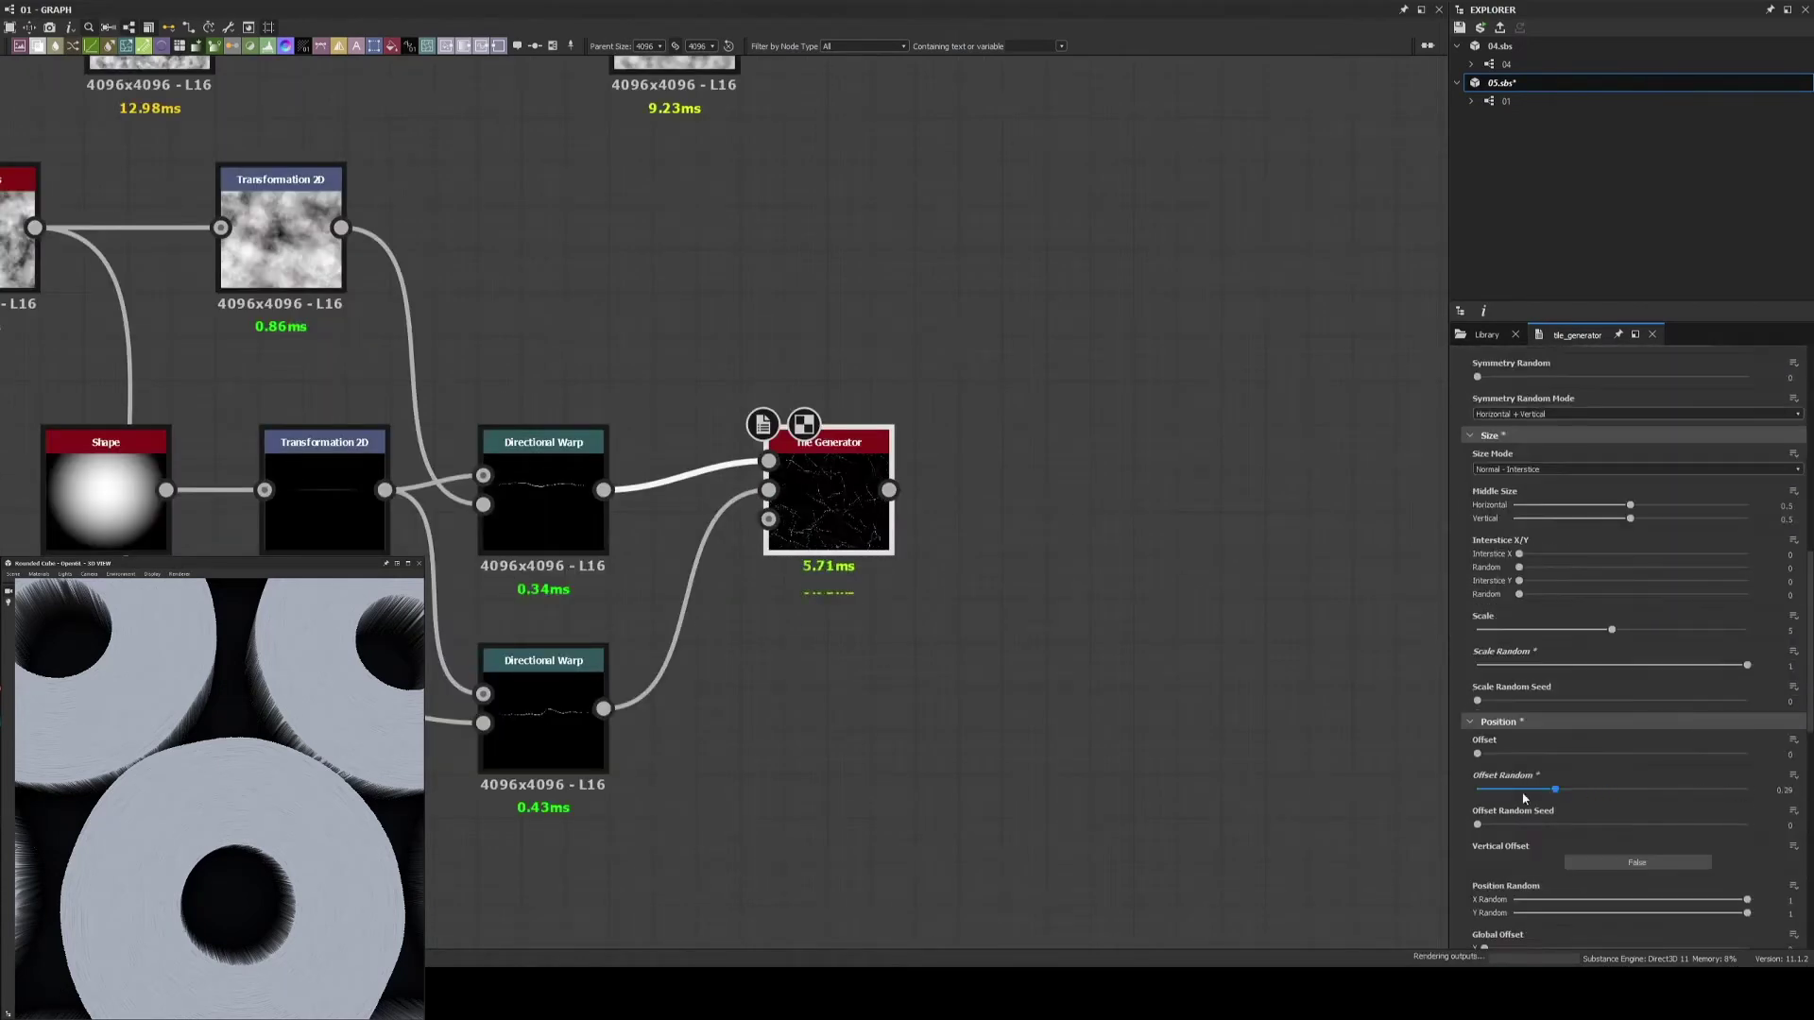
scroll(747, 824, "down", 3)
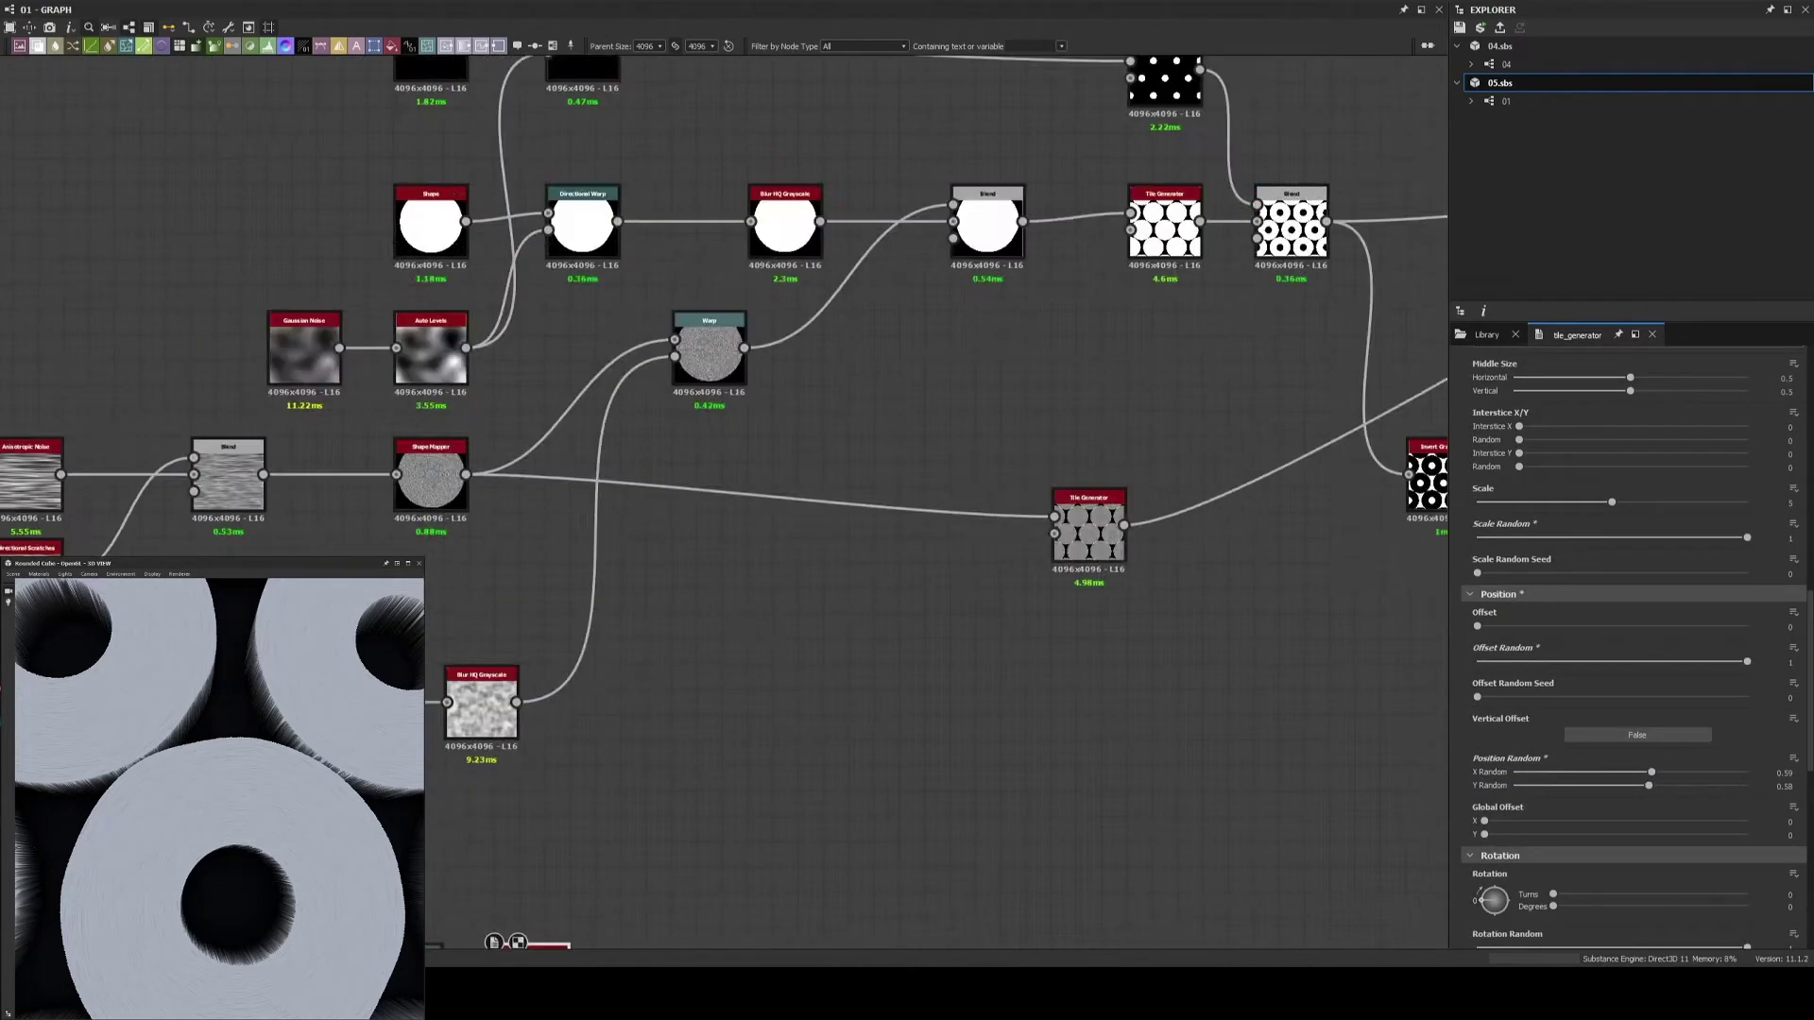
scroll(747, 824, "up", 3)
key("Delete")
left_click_drag(702, 761, 784, 761)
Add Flood Fill to Random Color and RGBA Split nodes for random per-roll values
left_click(661, 522)
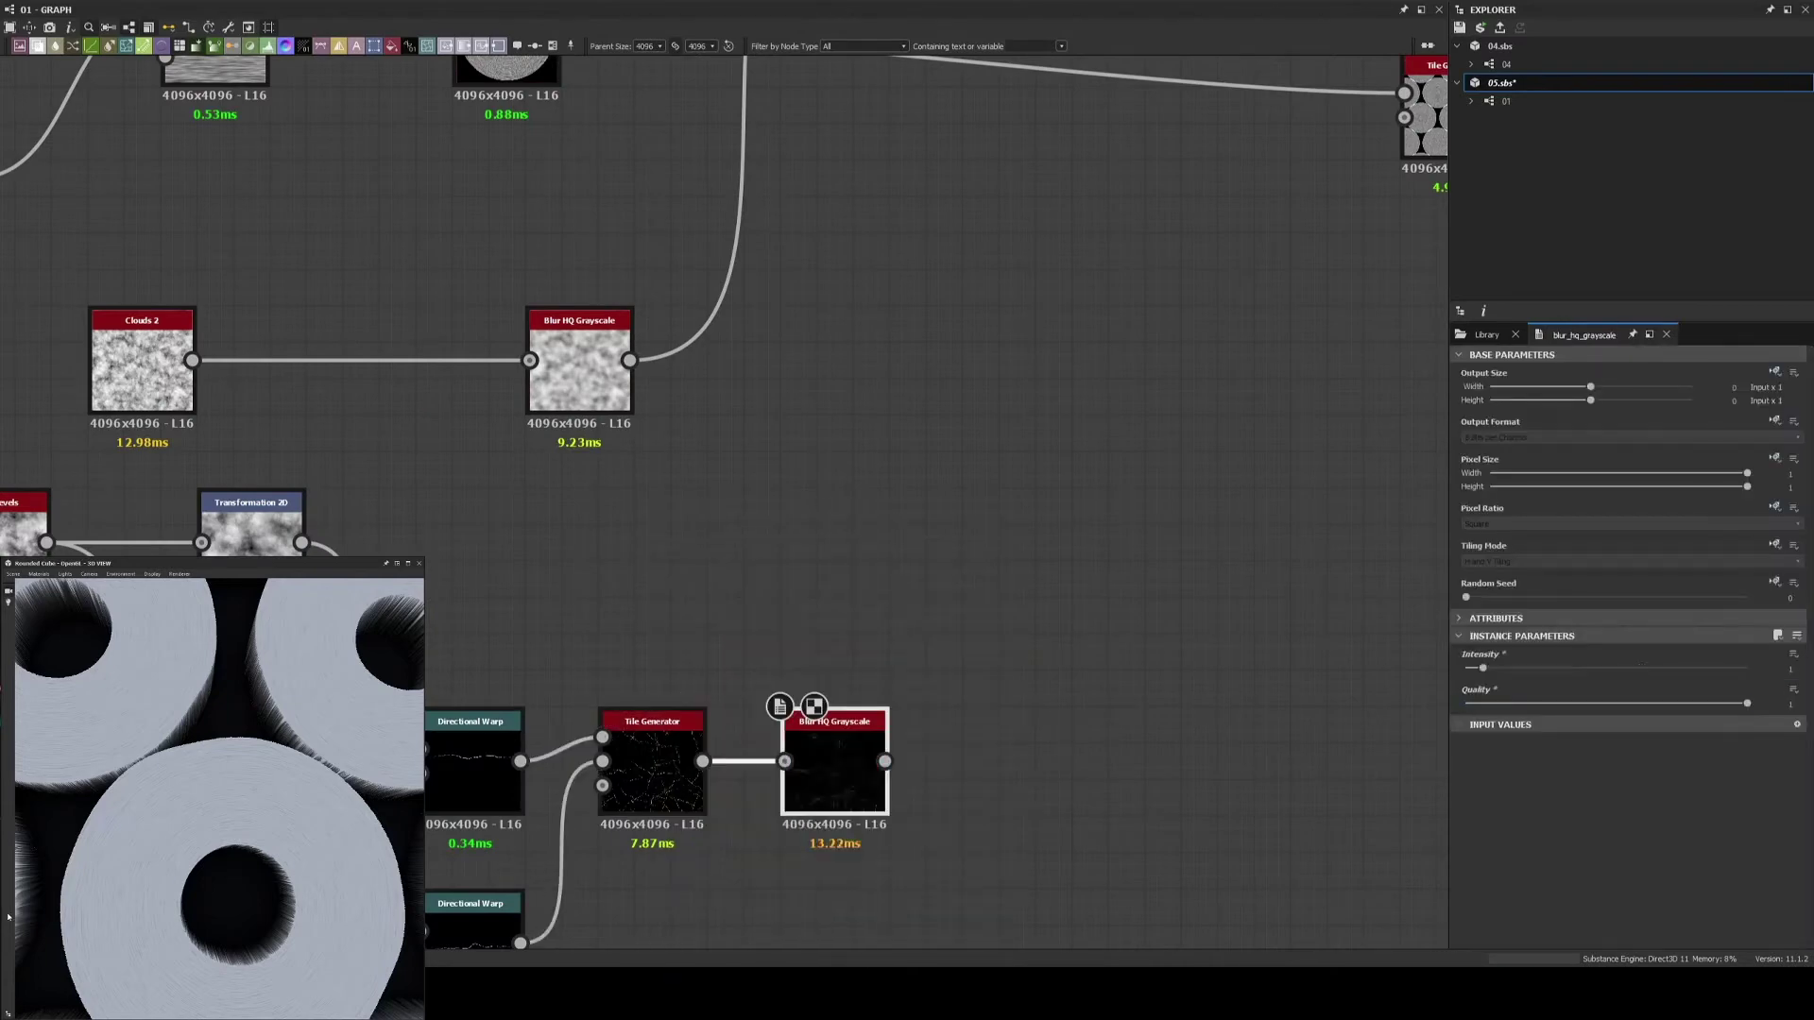
scroll(866, 759, "down", 5)
scroll(854, 598, "up", 2)
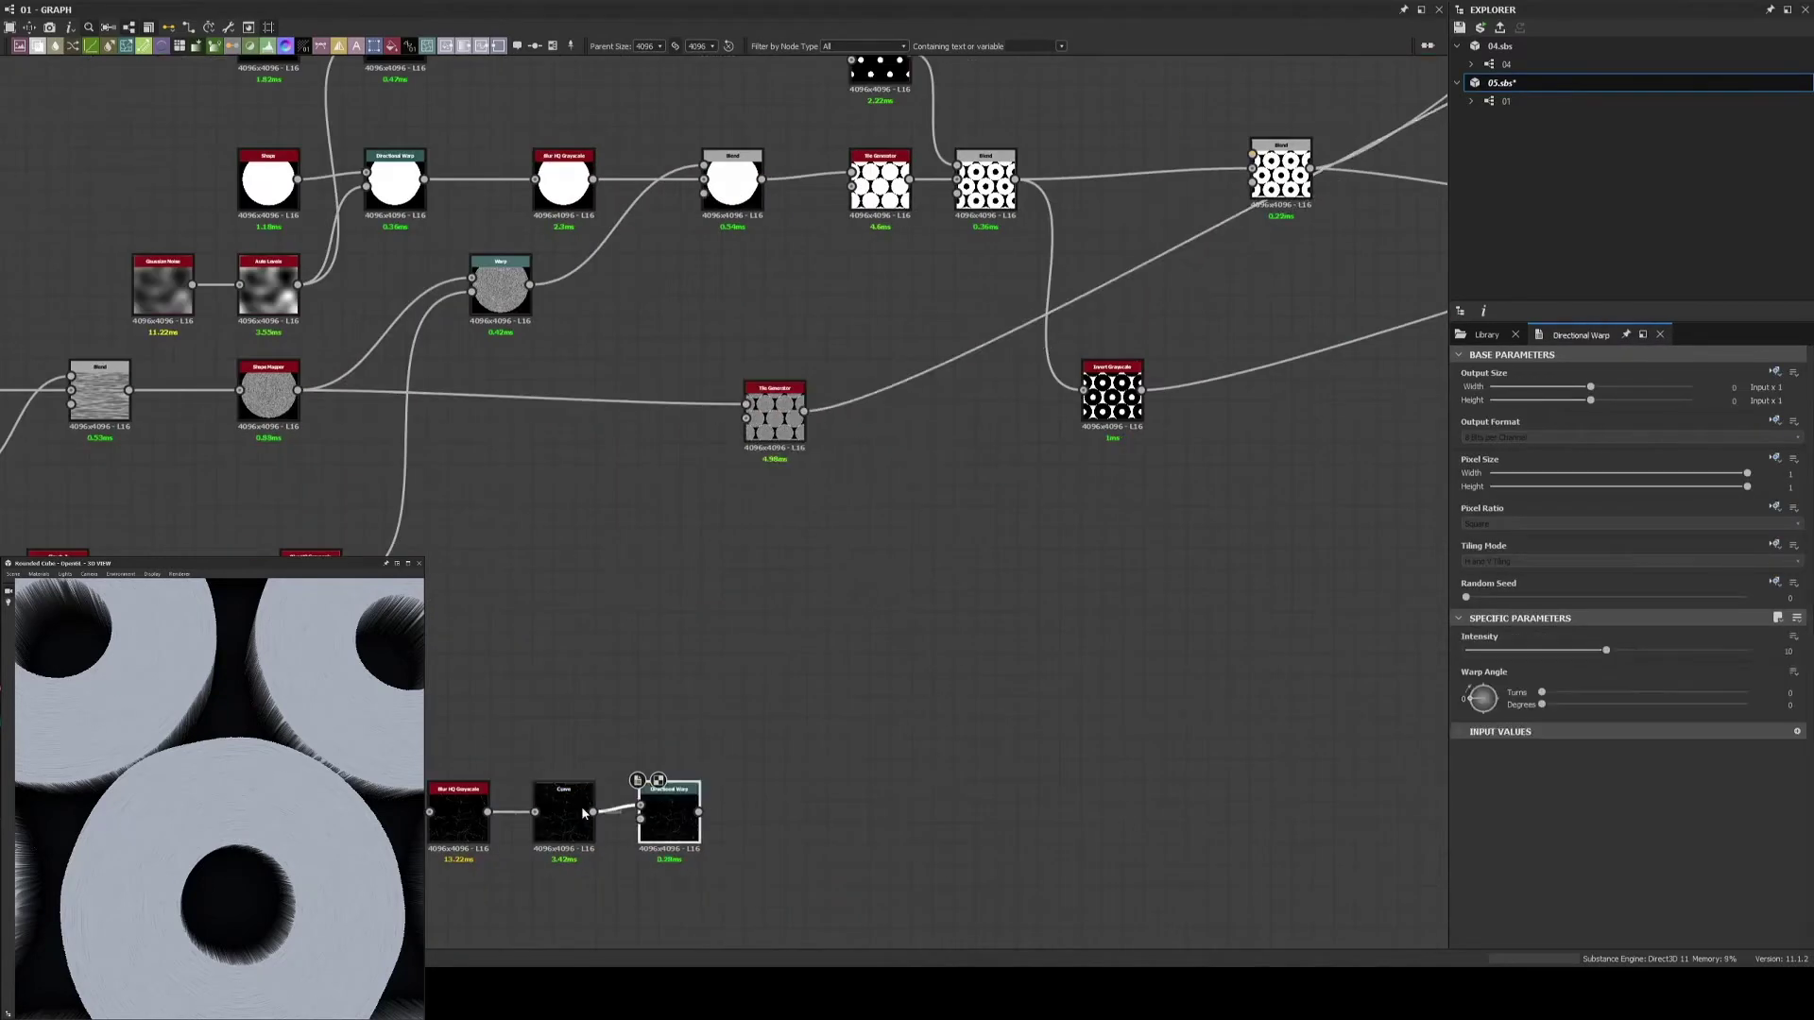
key("space")
type("f")
left_click(1090, 749)
key("space")
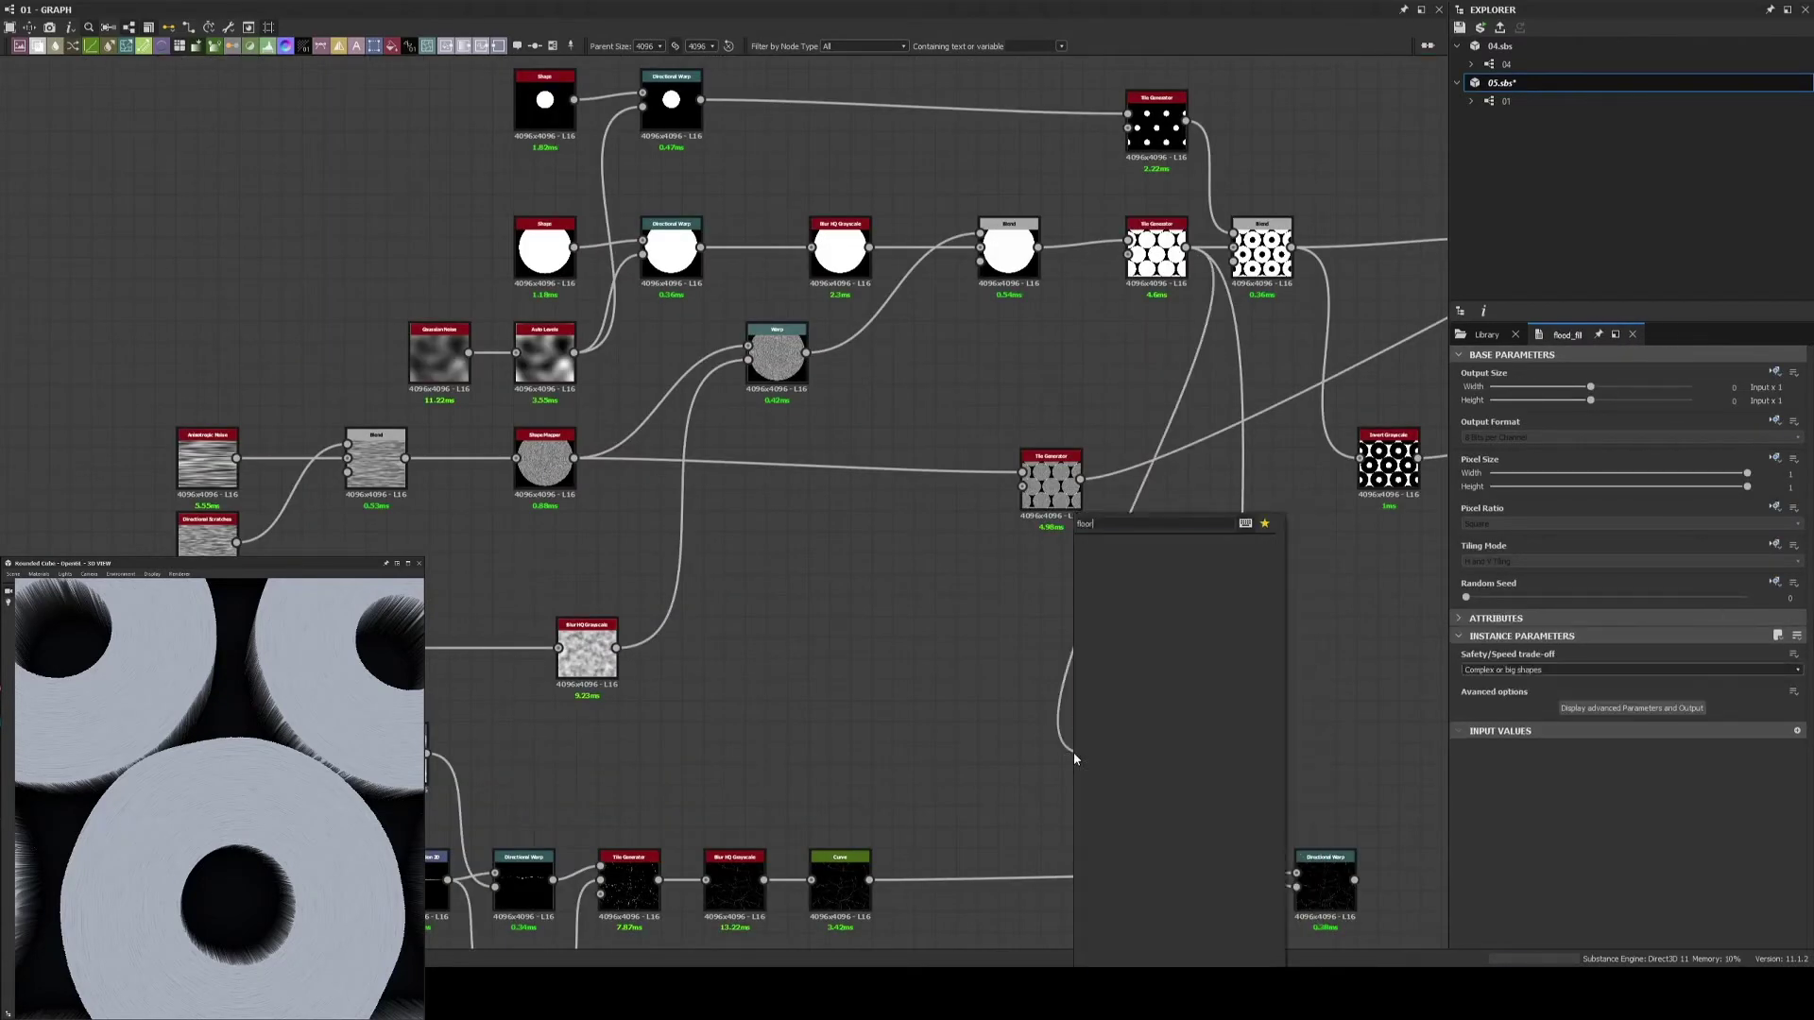
type("spl")
left_click(1120, 672)
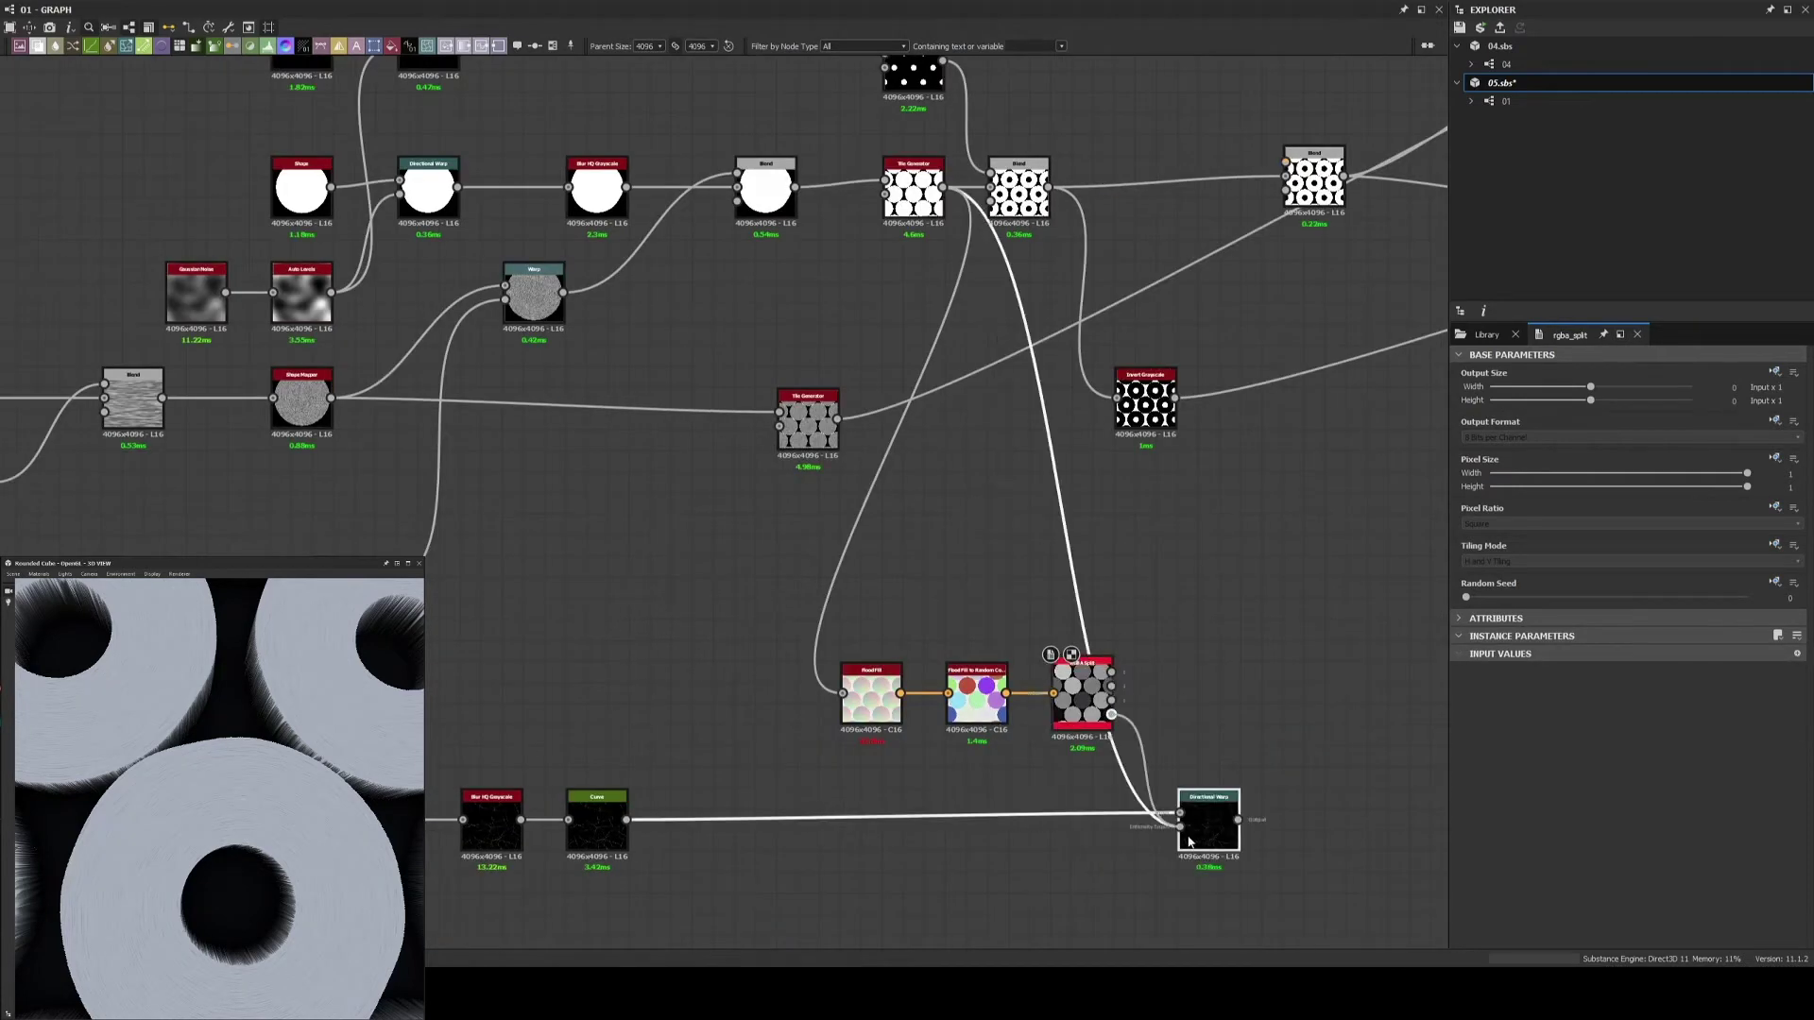
Adjust the split-driven Directional Warp's angle, then review the Blur HQ and Tile Generator settings
left_click(1188, 841)
left_click(1477, 698)
scroll(718, 492, "up", 2)
left_click(579, 729)
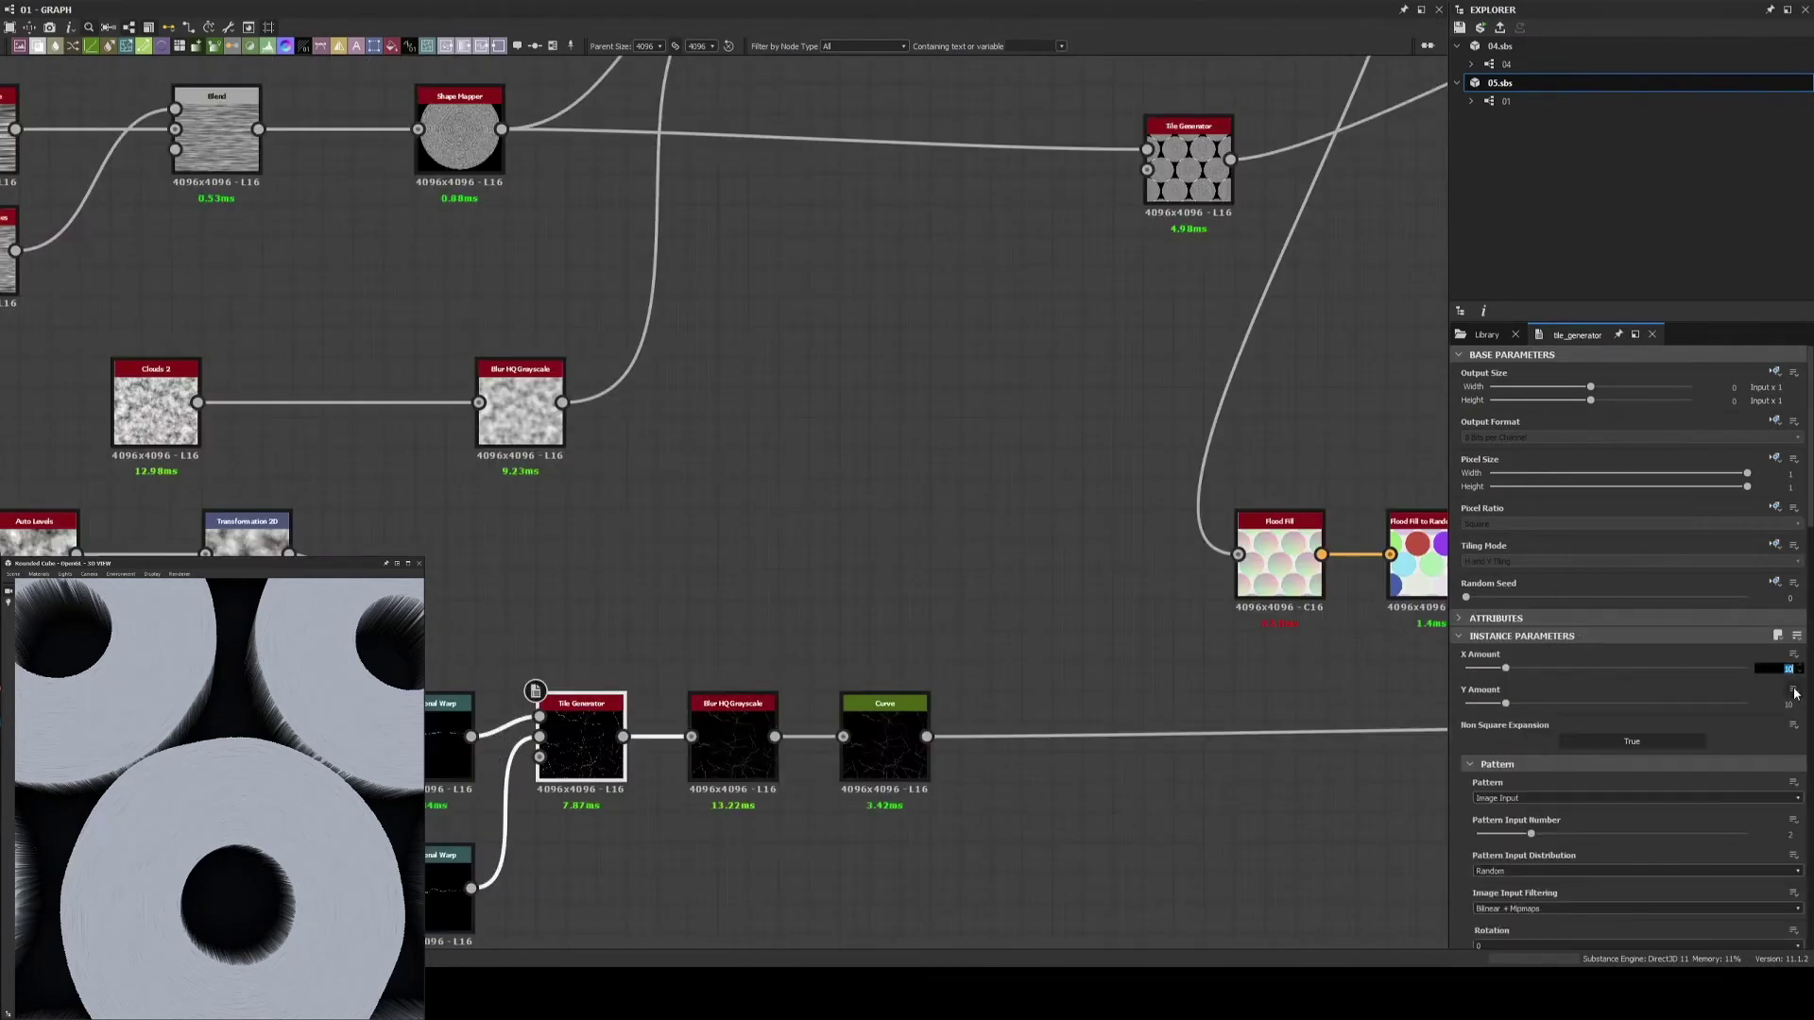
middle_click_drag(1418, 718, 752, 665)
scroll(751, 665, "down", 3)
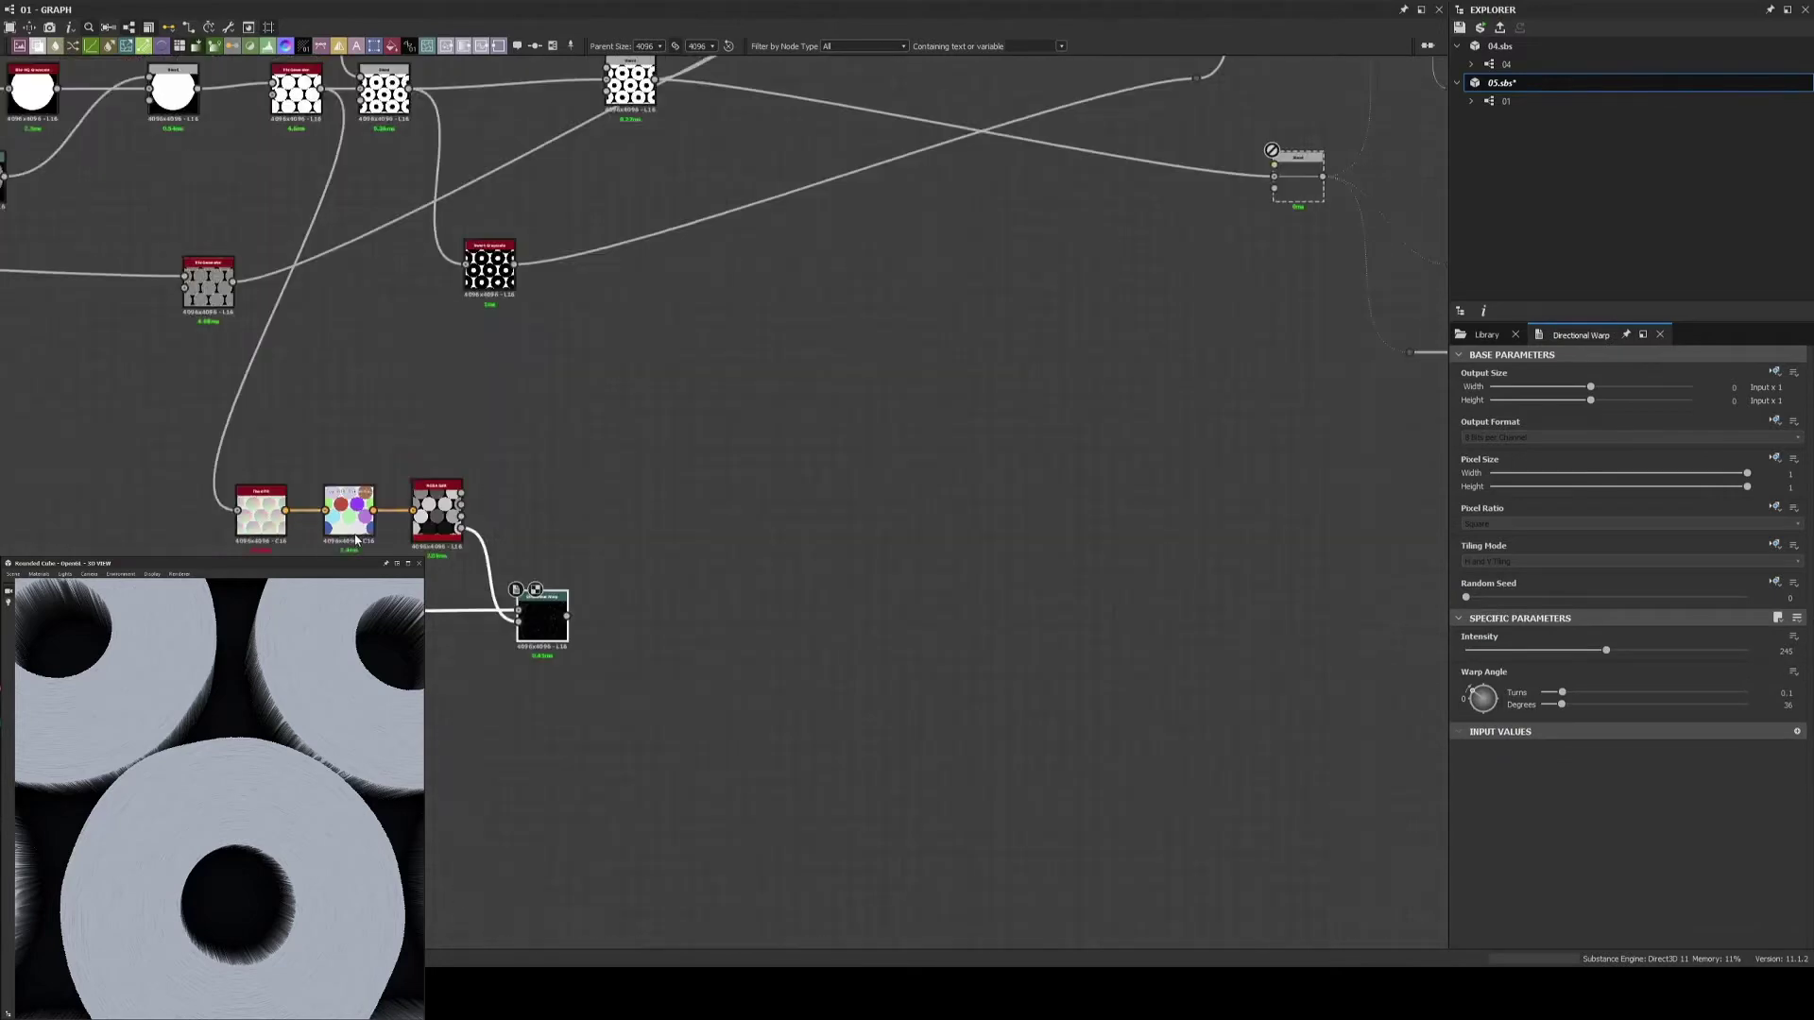
scroll(595, 472, "up", 3)
left_click(593, 473)
scroll(1607, 661, "down", 5)
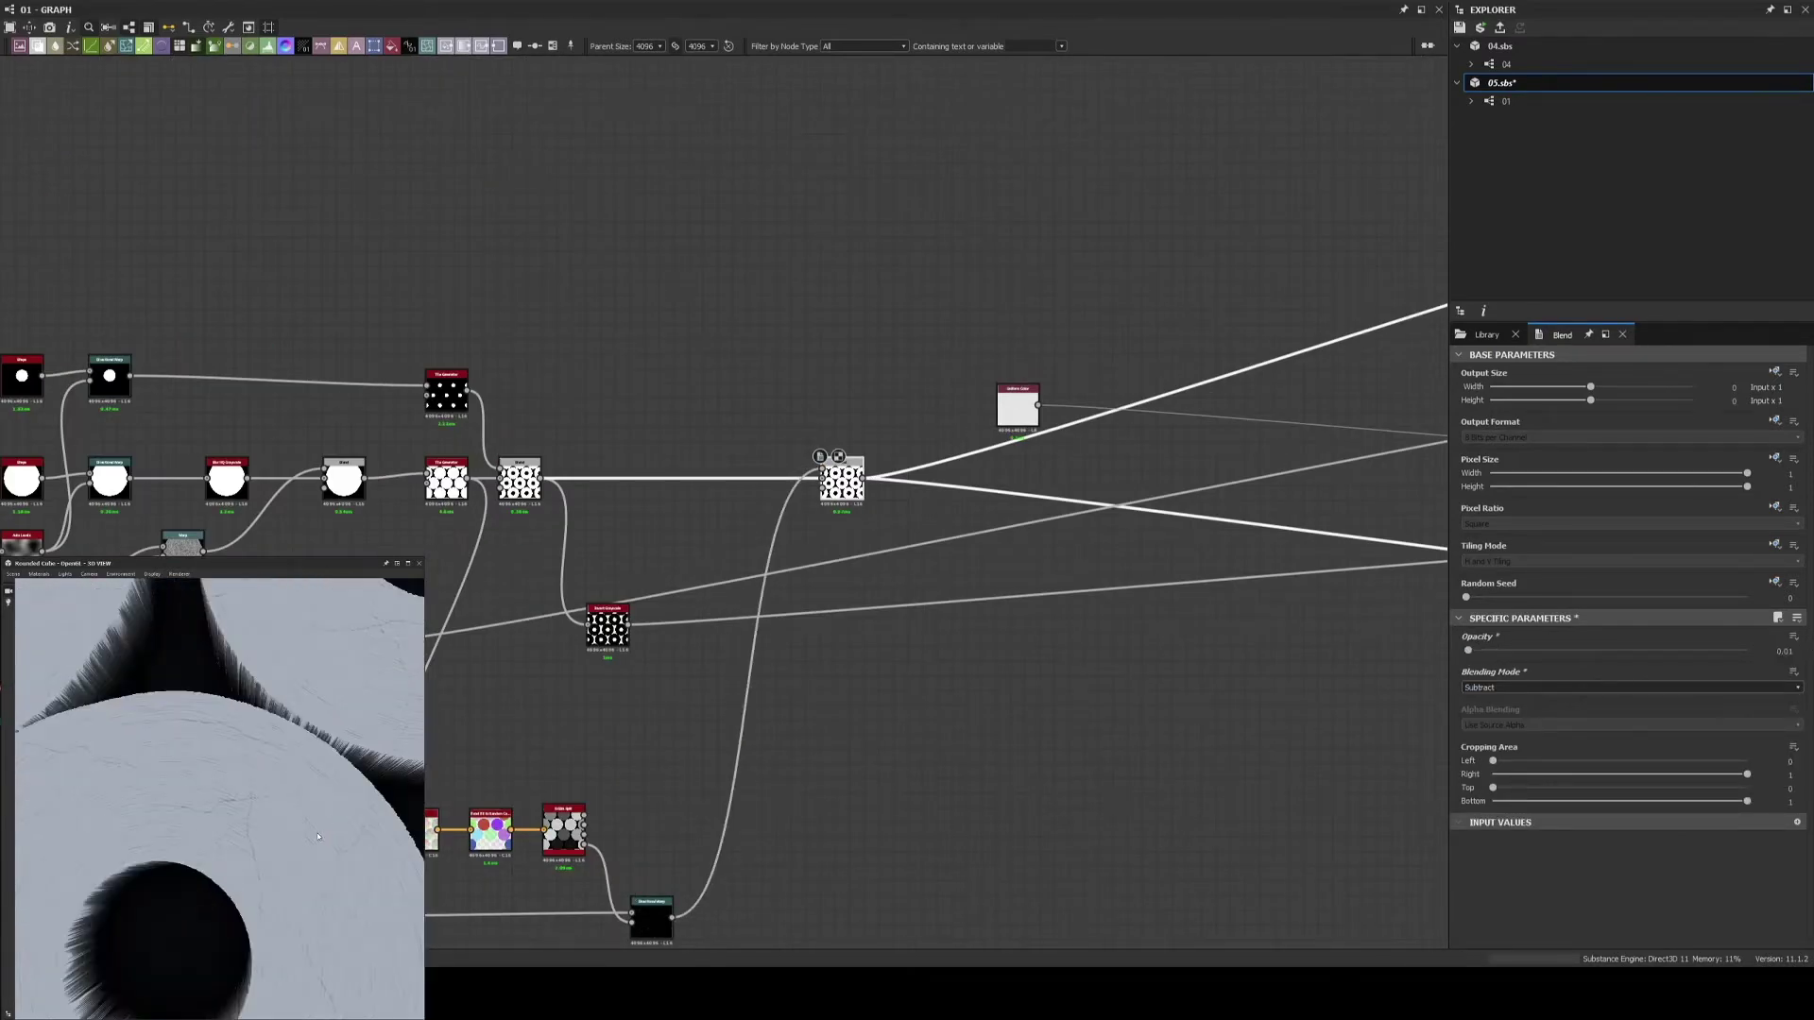
Reshape the crack Curve steeply, lowering its middle, and set the Blend to Add (Linear Dodge)
scroll(676, 529, "up", 2)
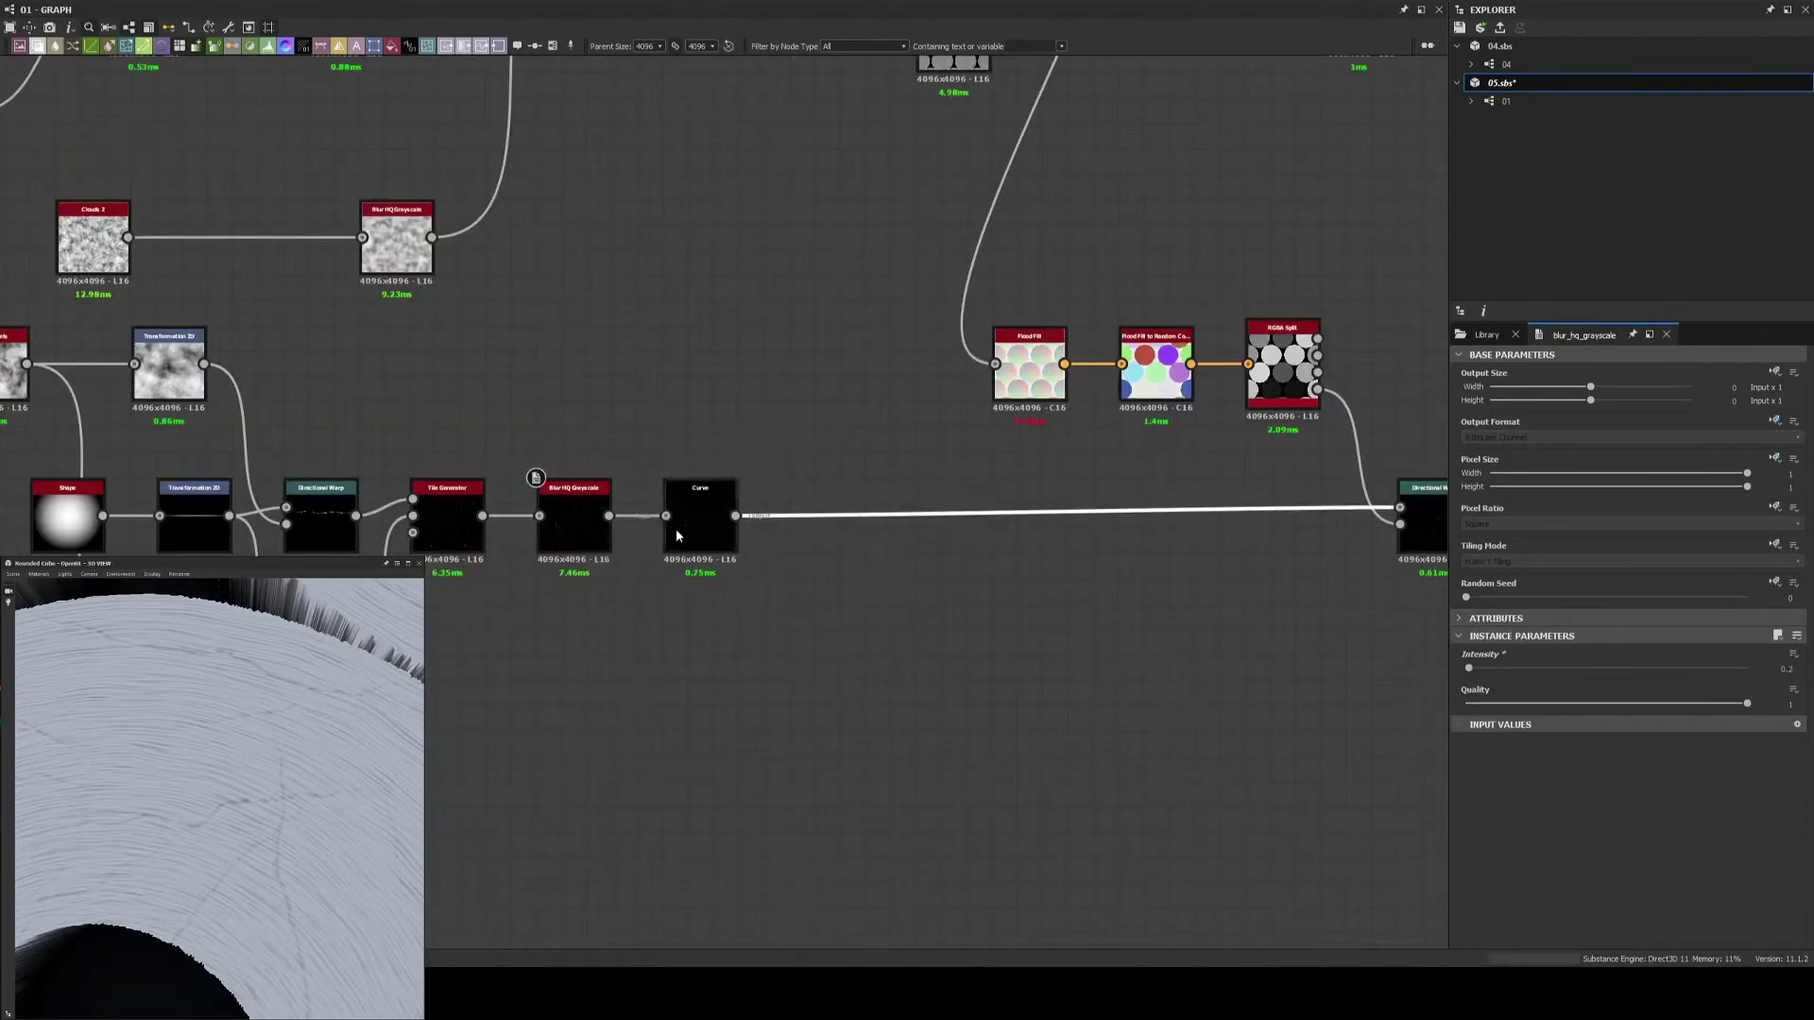
left_click(677, 529)
left_click(1650, 738)
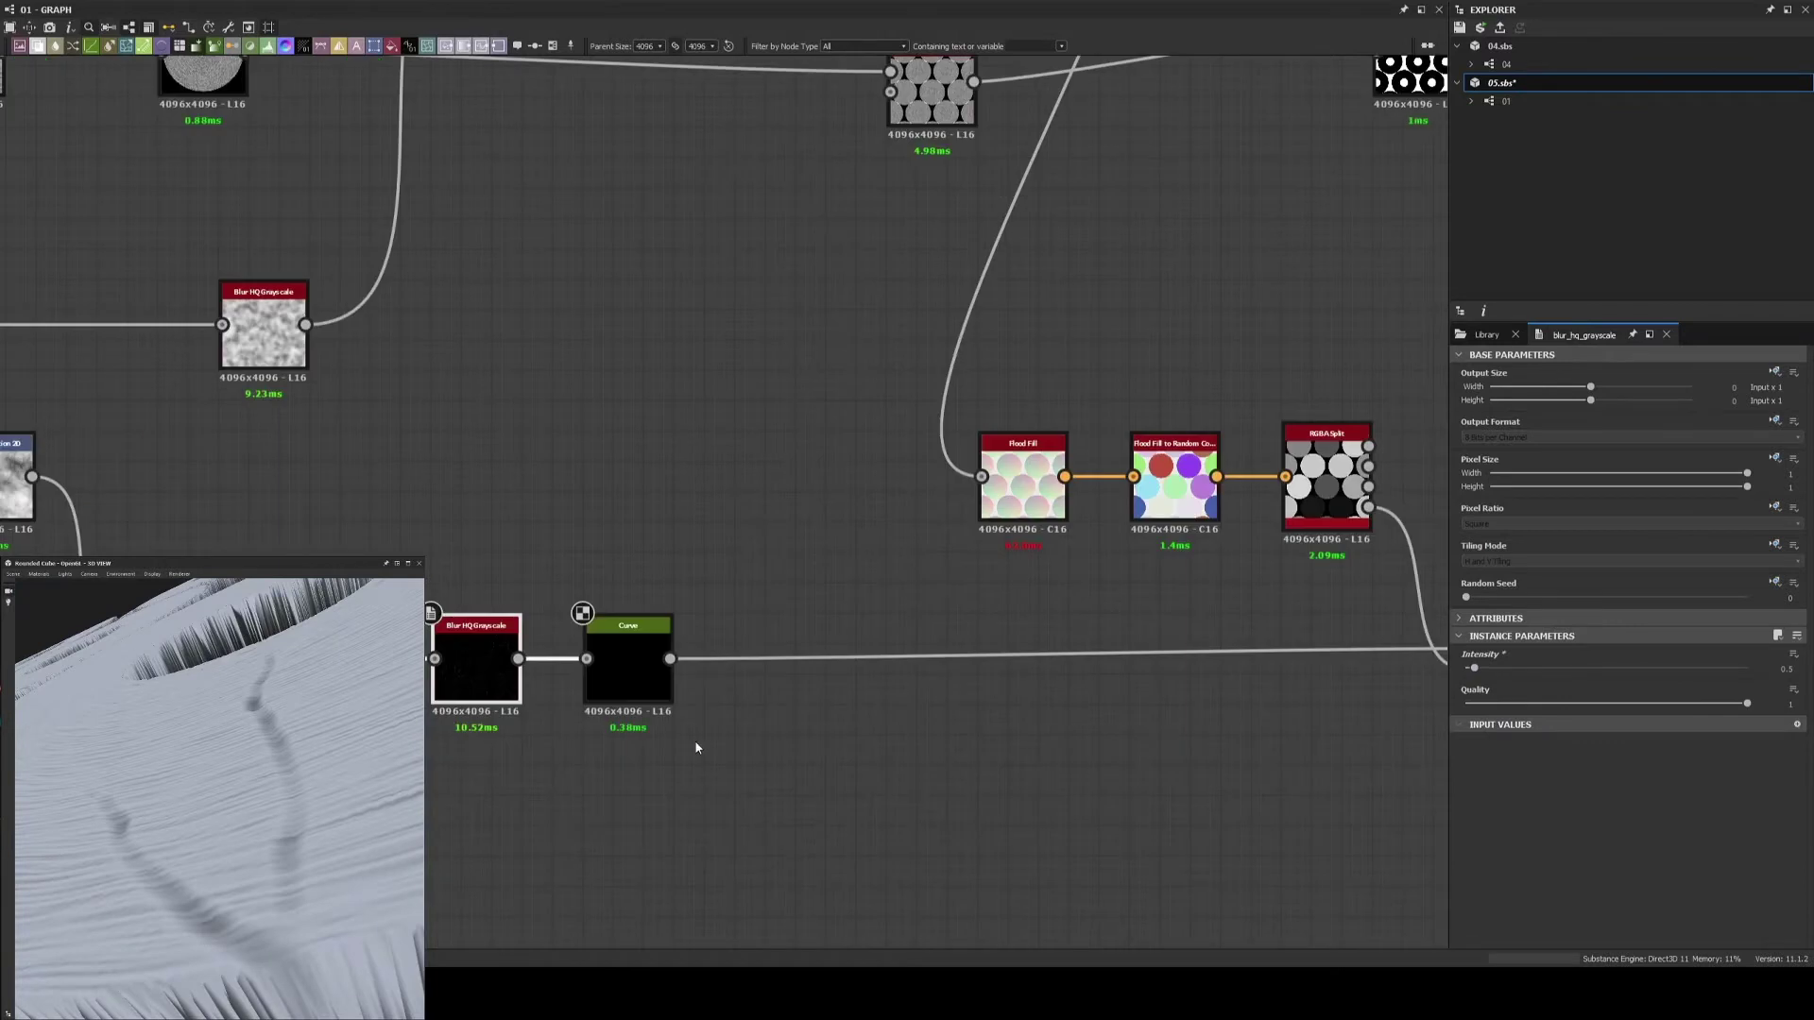
left_click(662, 680)
key("space")
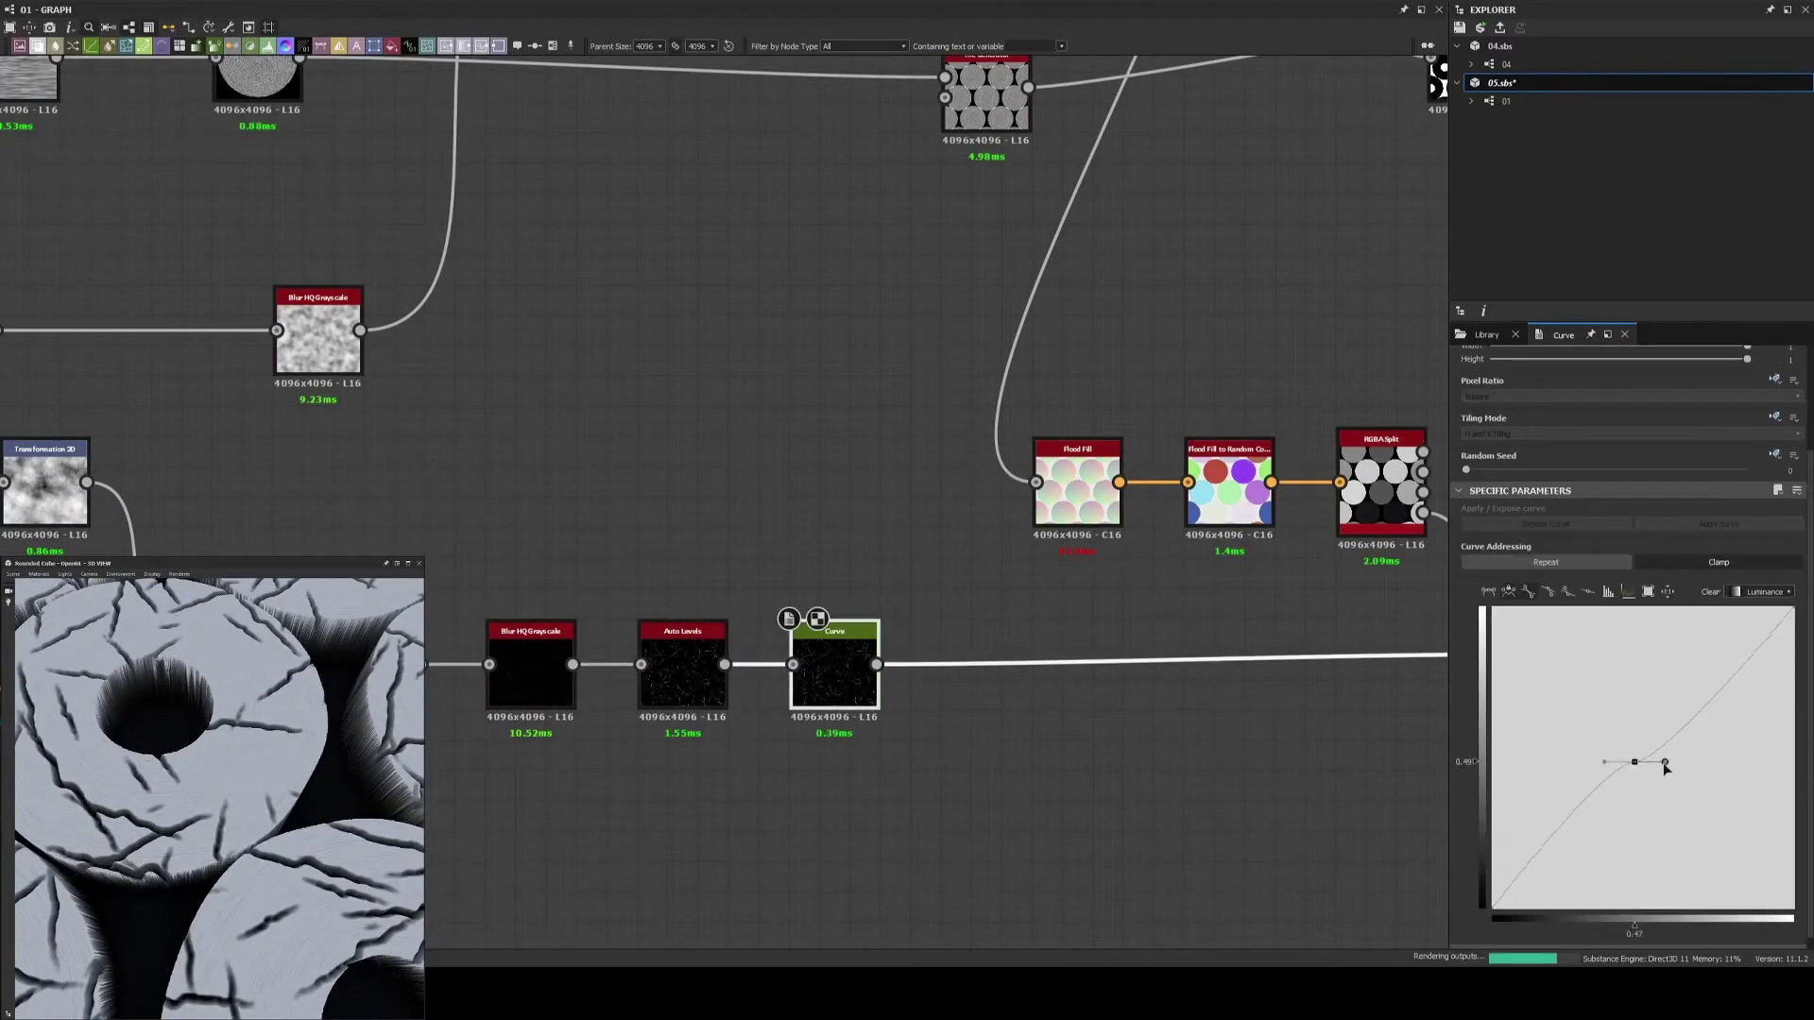
mouse_move(1612, 739)
left_mouse_down()
mouse_move(1733, 802)
mouse_move(1784, 741)
left_mouse_up()
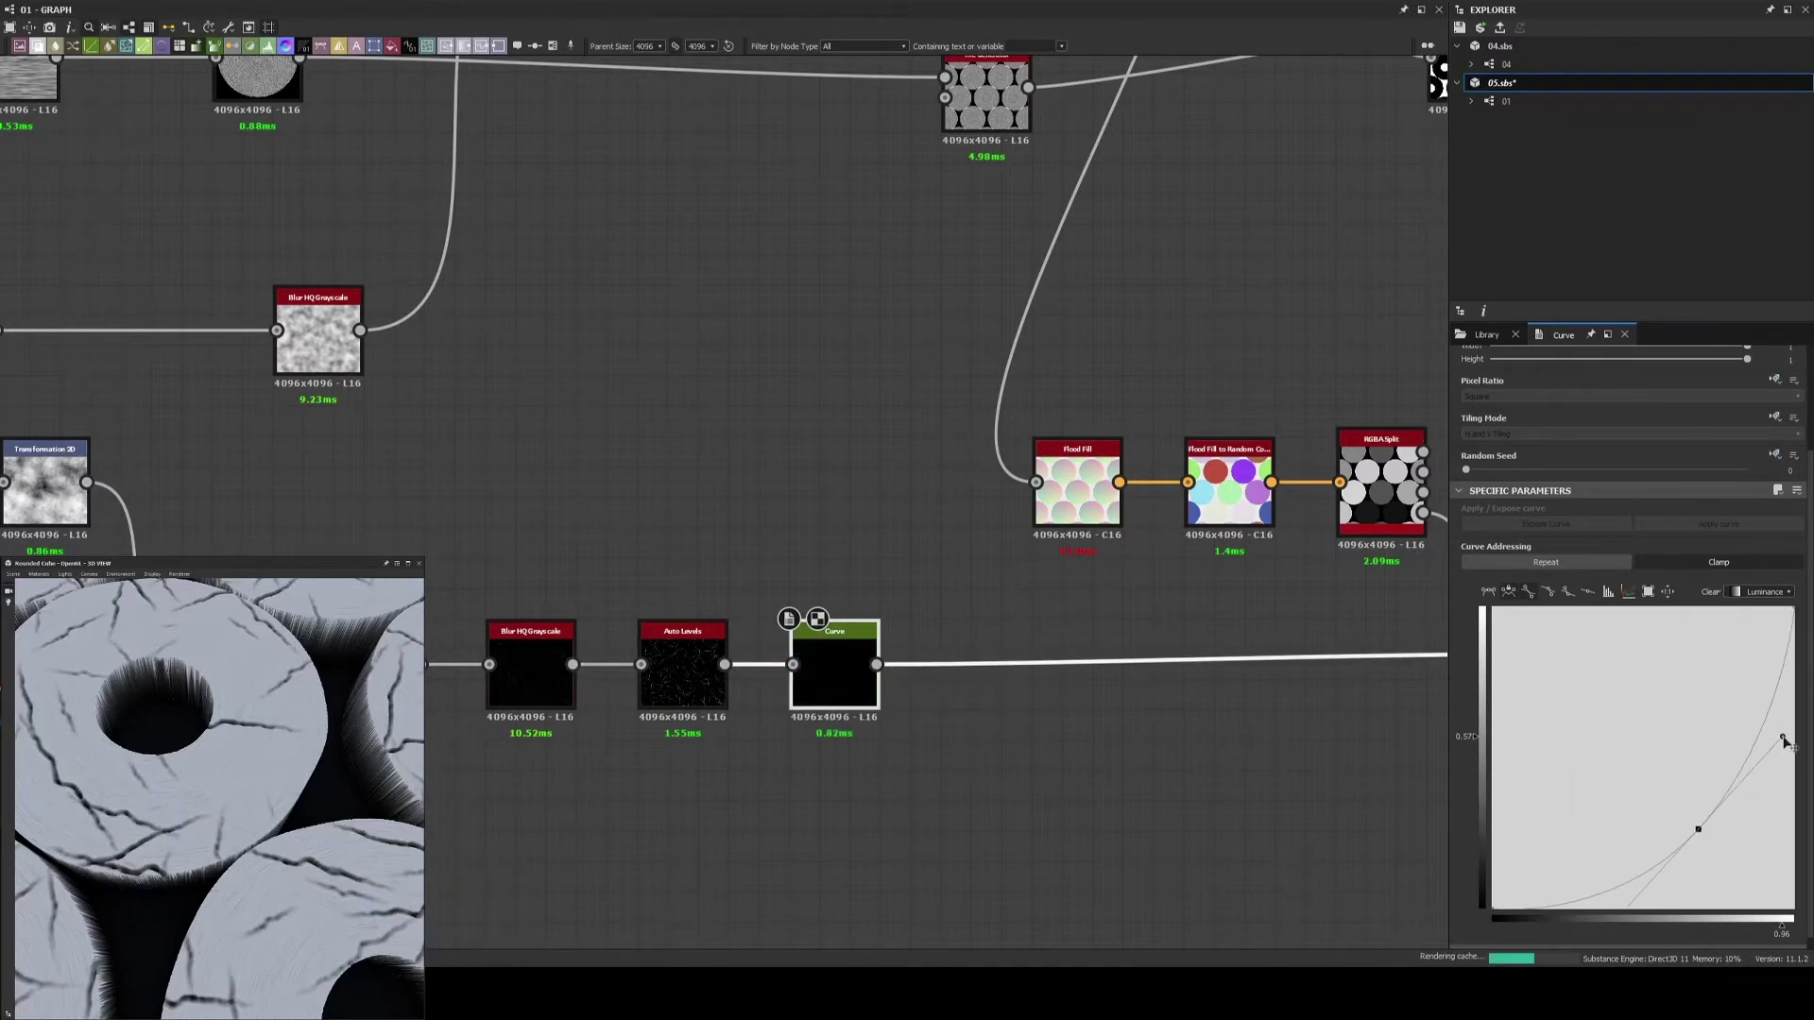
left_click_drag(1713, 834, 1735, 853)
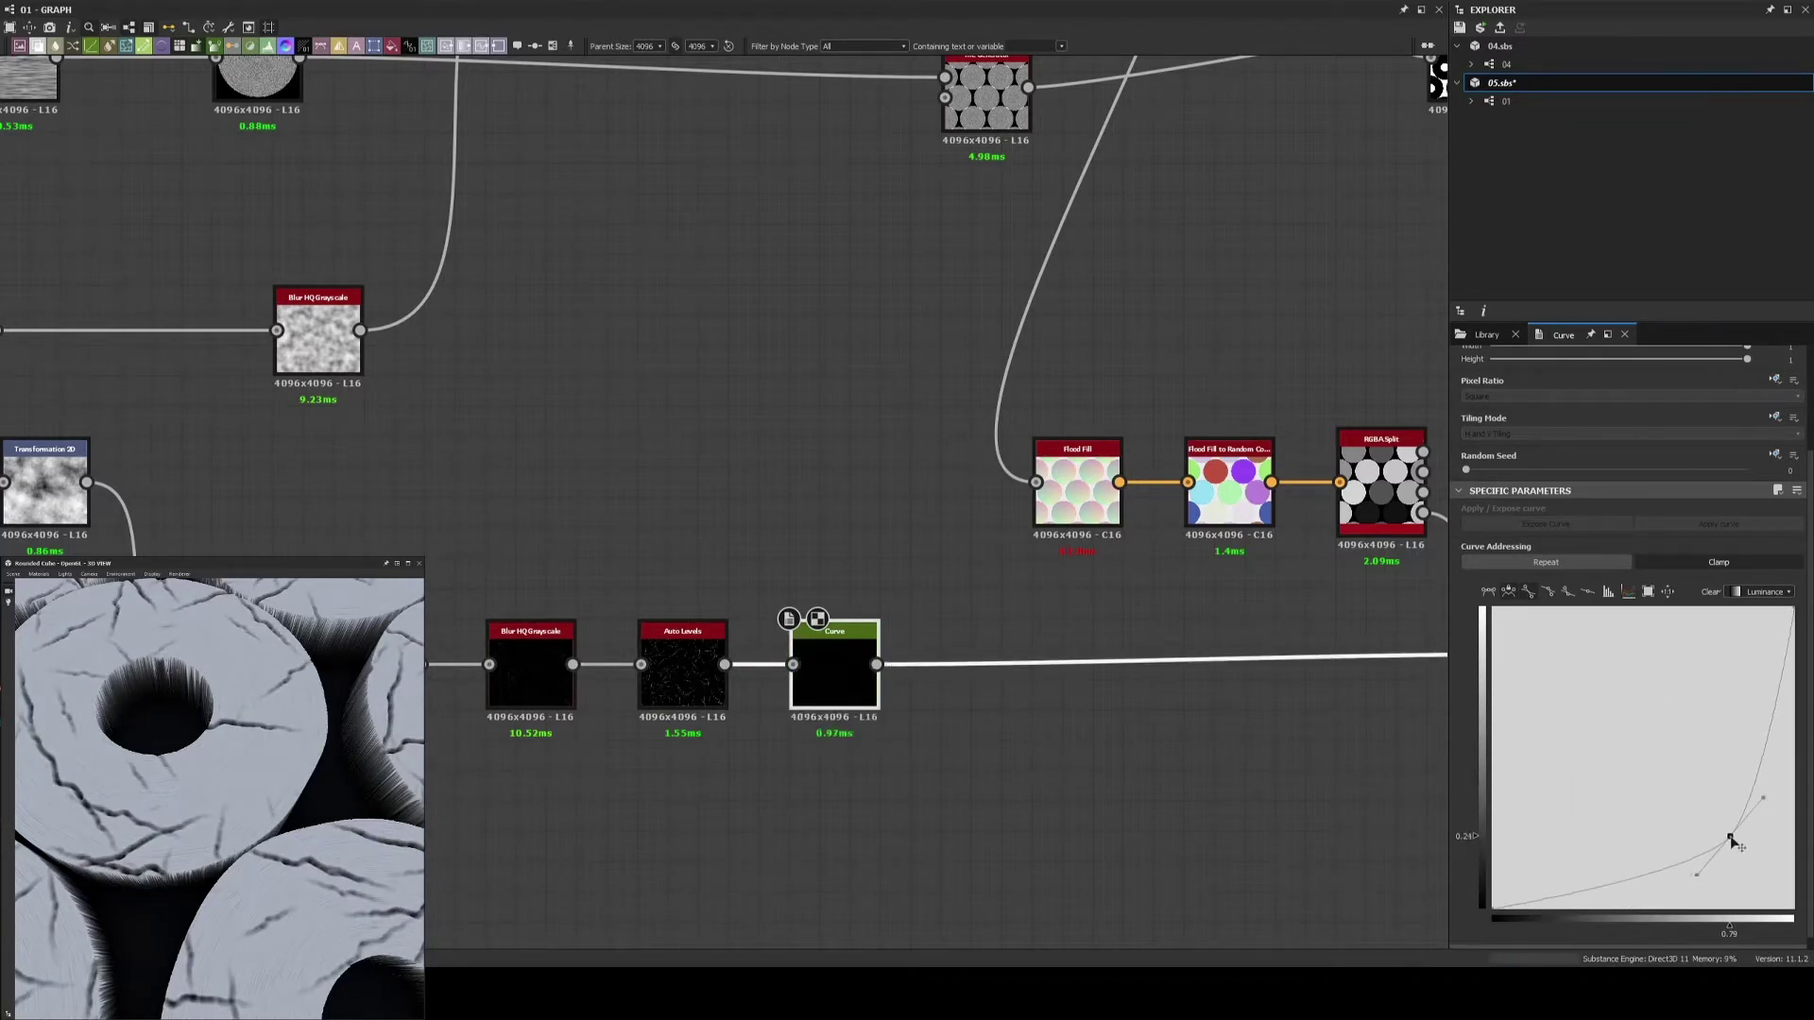
left_click_drag(1701, 792, 1760, 855)
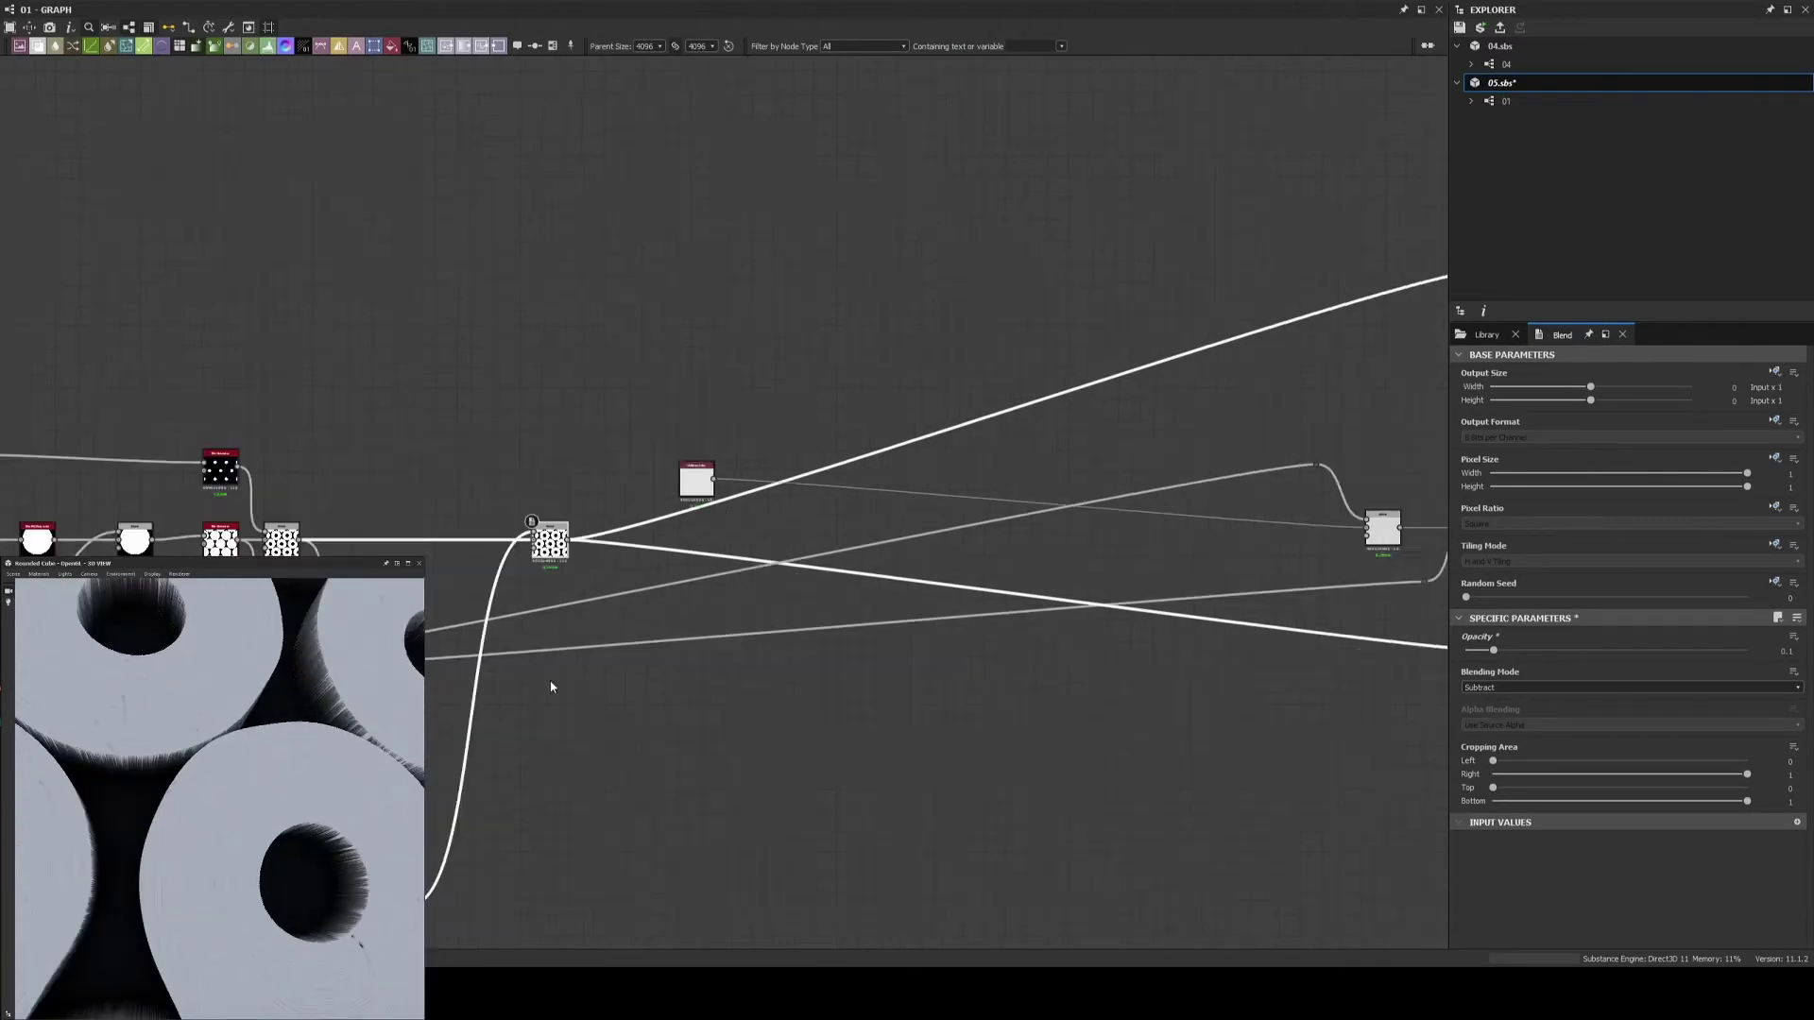
left_click(1710, 687)
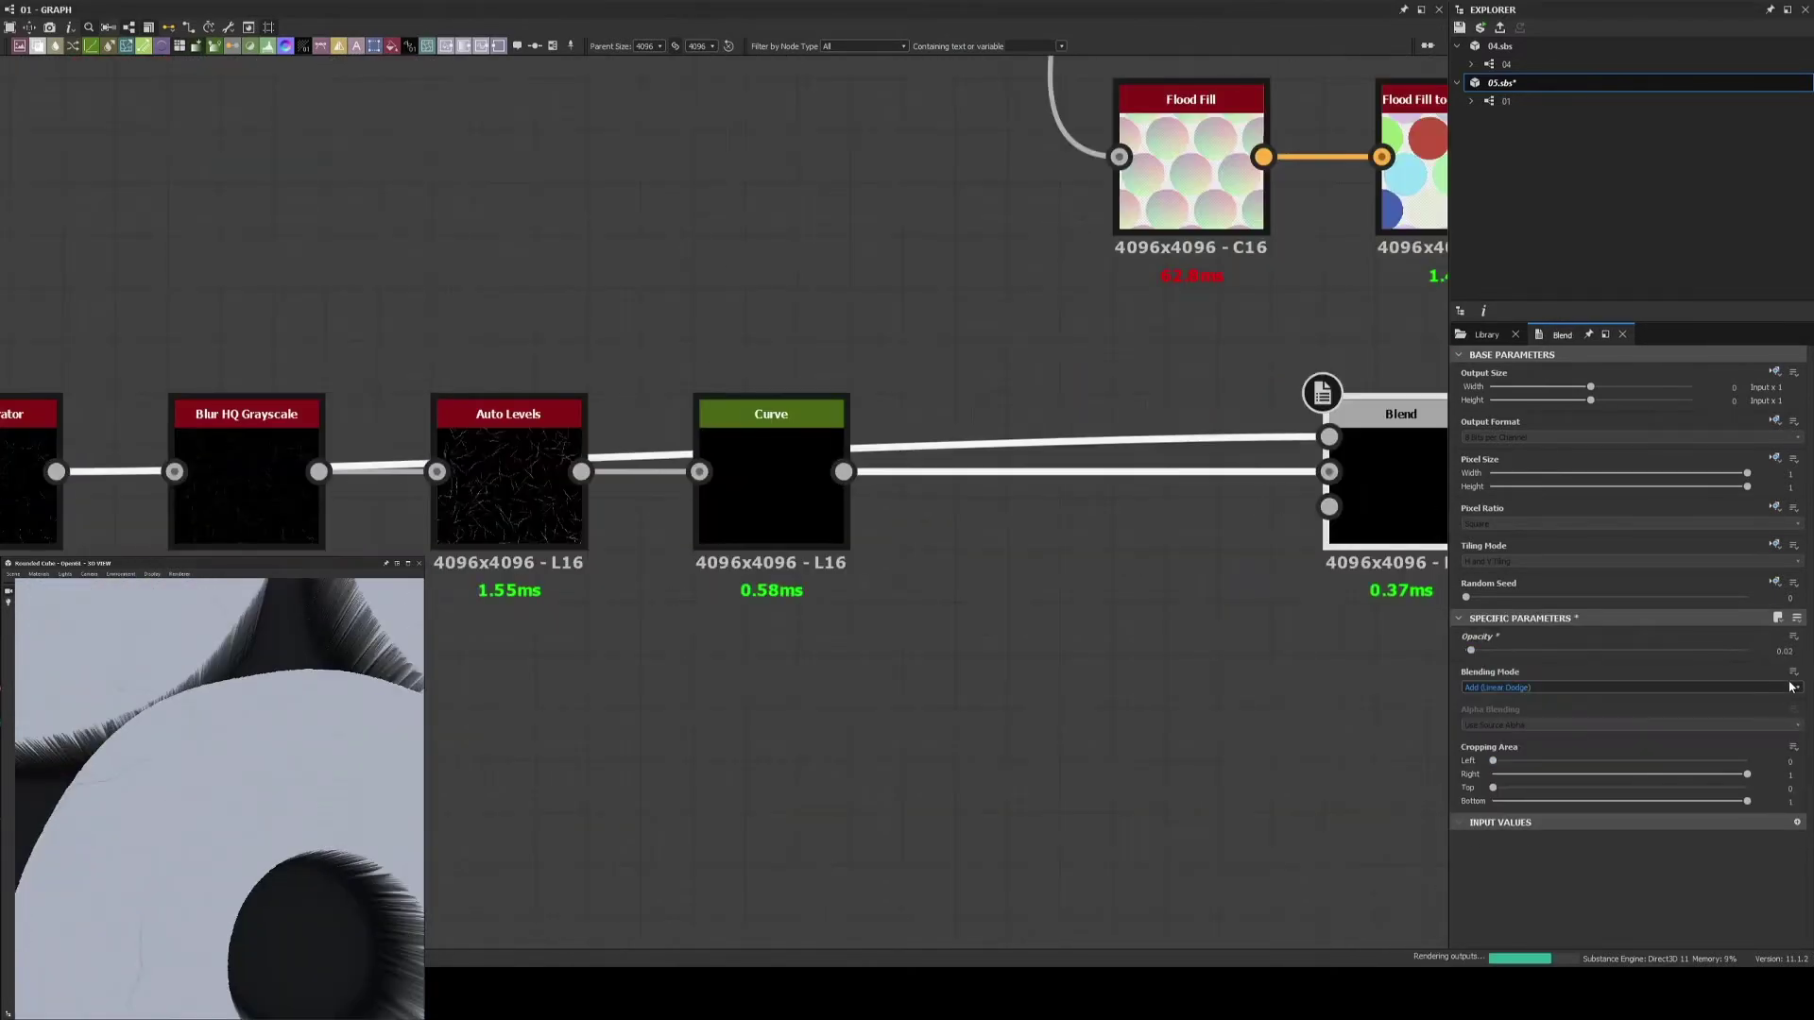
Switch the 3D preview mesh to Rounded Cylinder and save the material
scroll(200, 813, "down", 5)
scroll(200, 812, "down", 5)
scroll(201, 812, "down", 5)
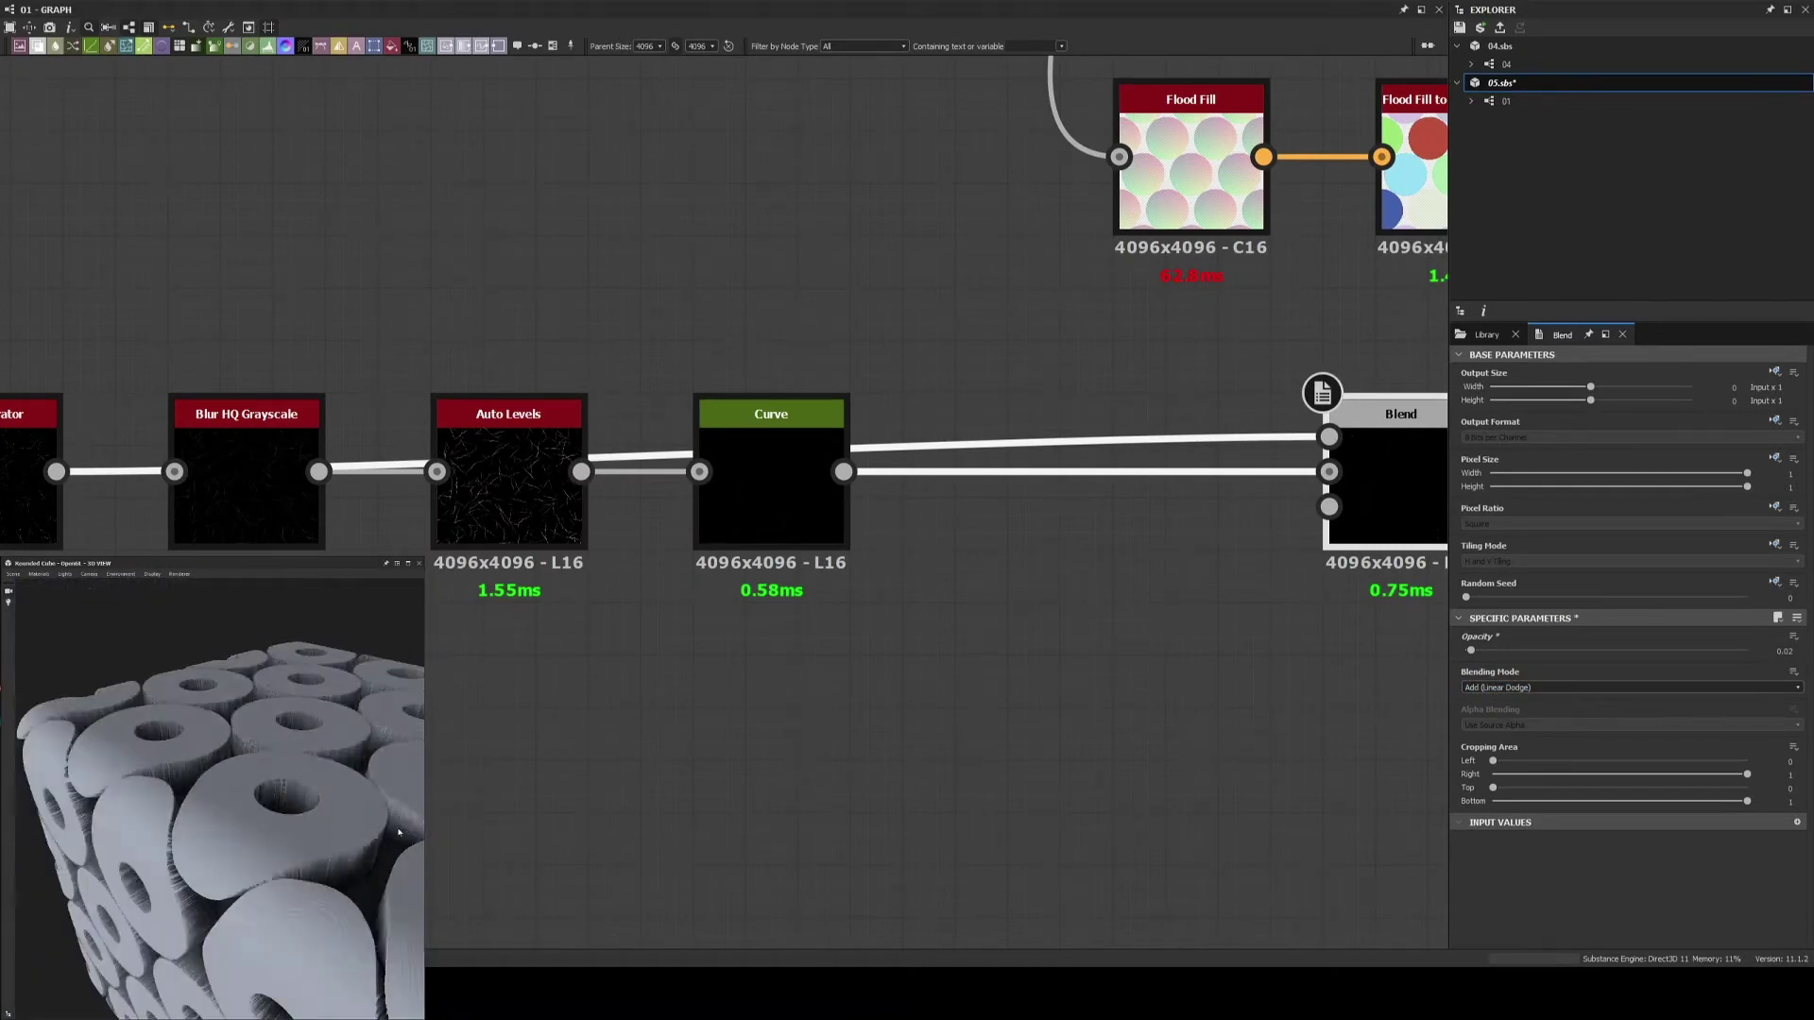
left_click(1485, 336)
left_click(13, 574)
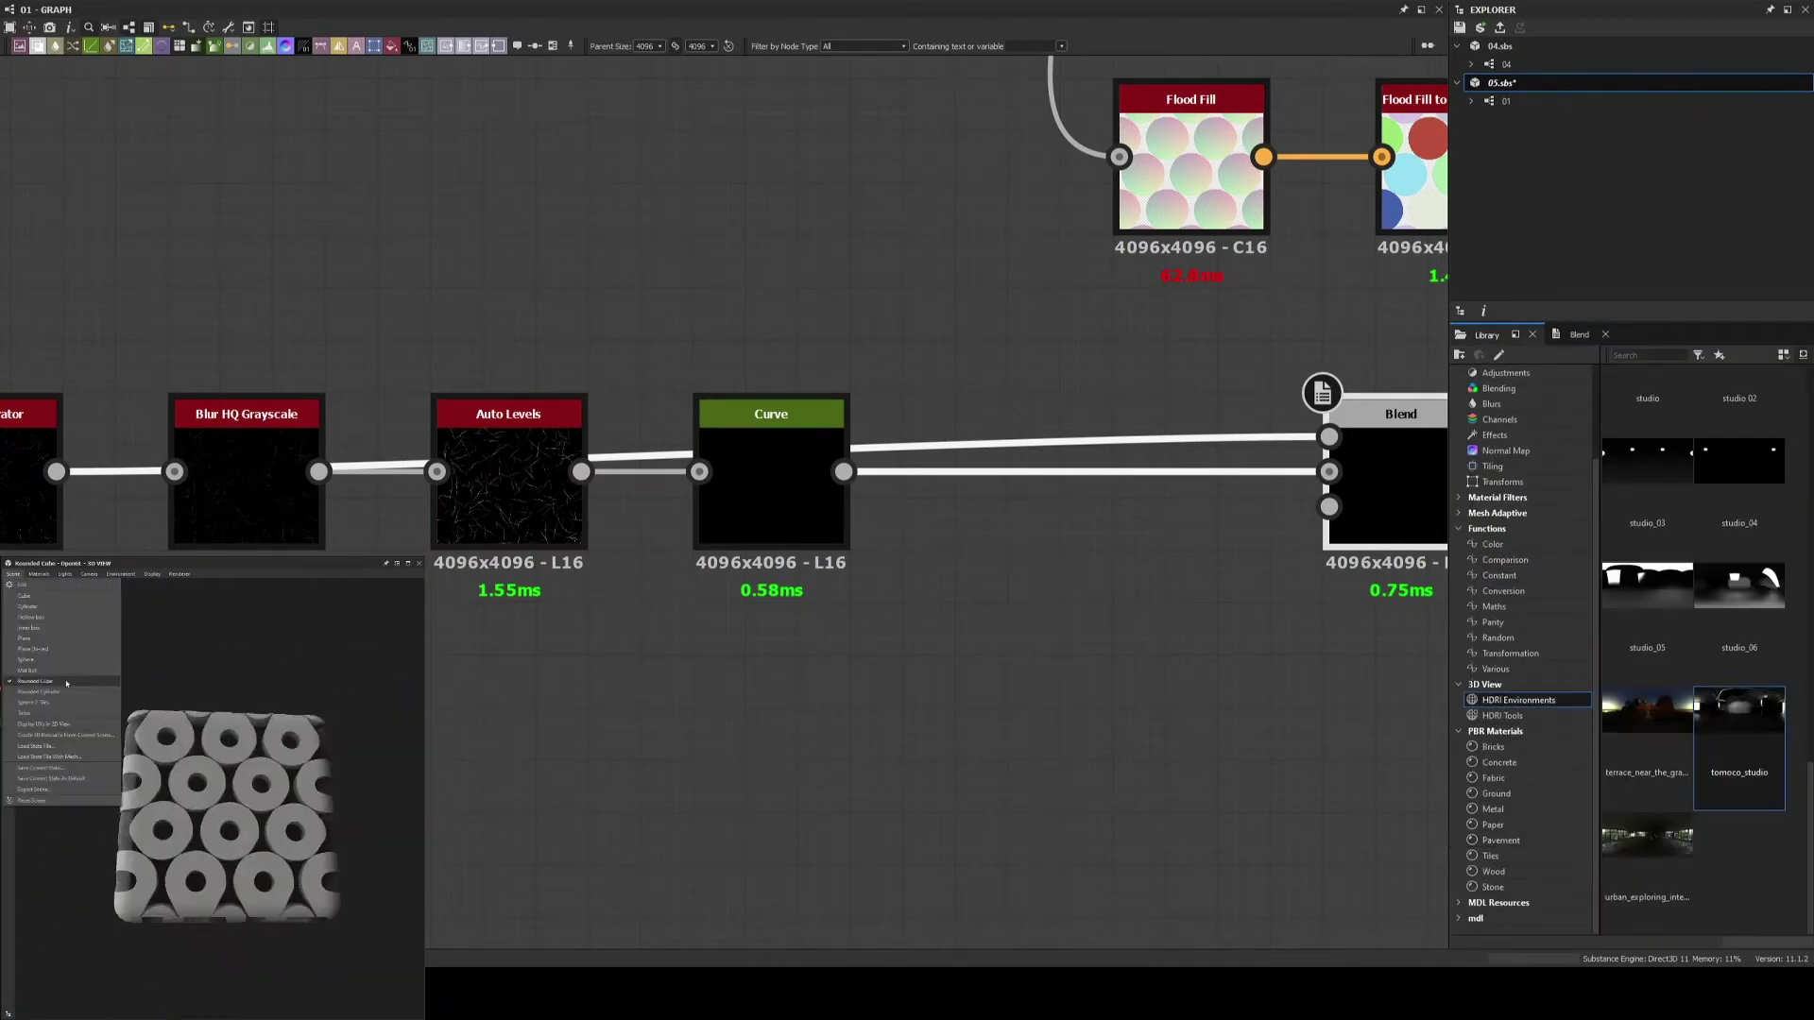
left_click(57, 662)
scroll(285, 791, "up", 5)
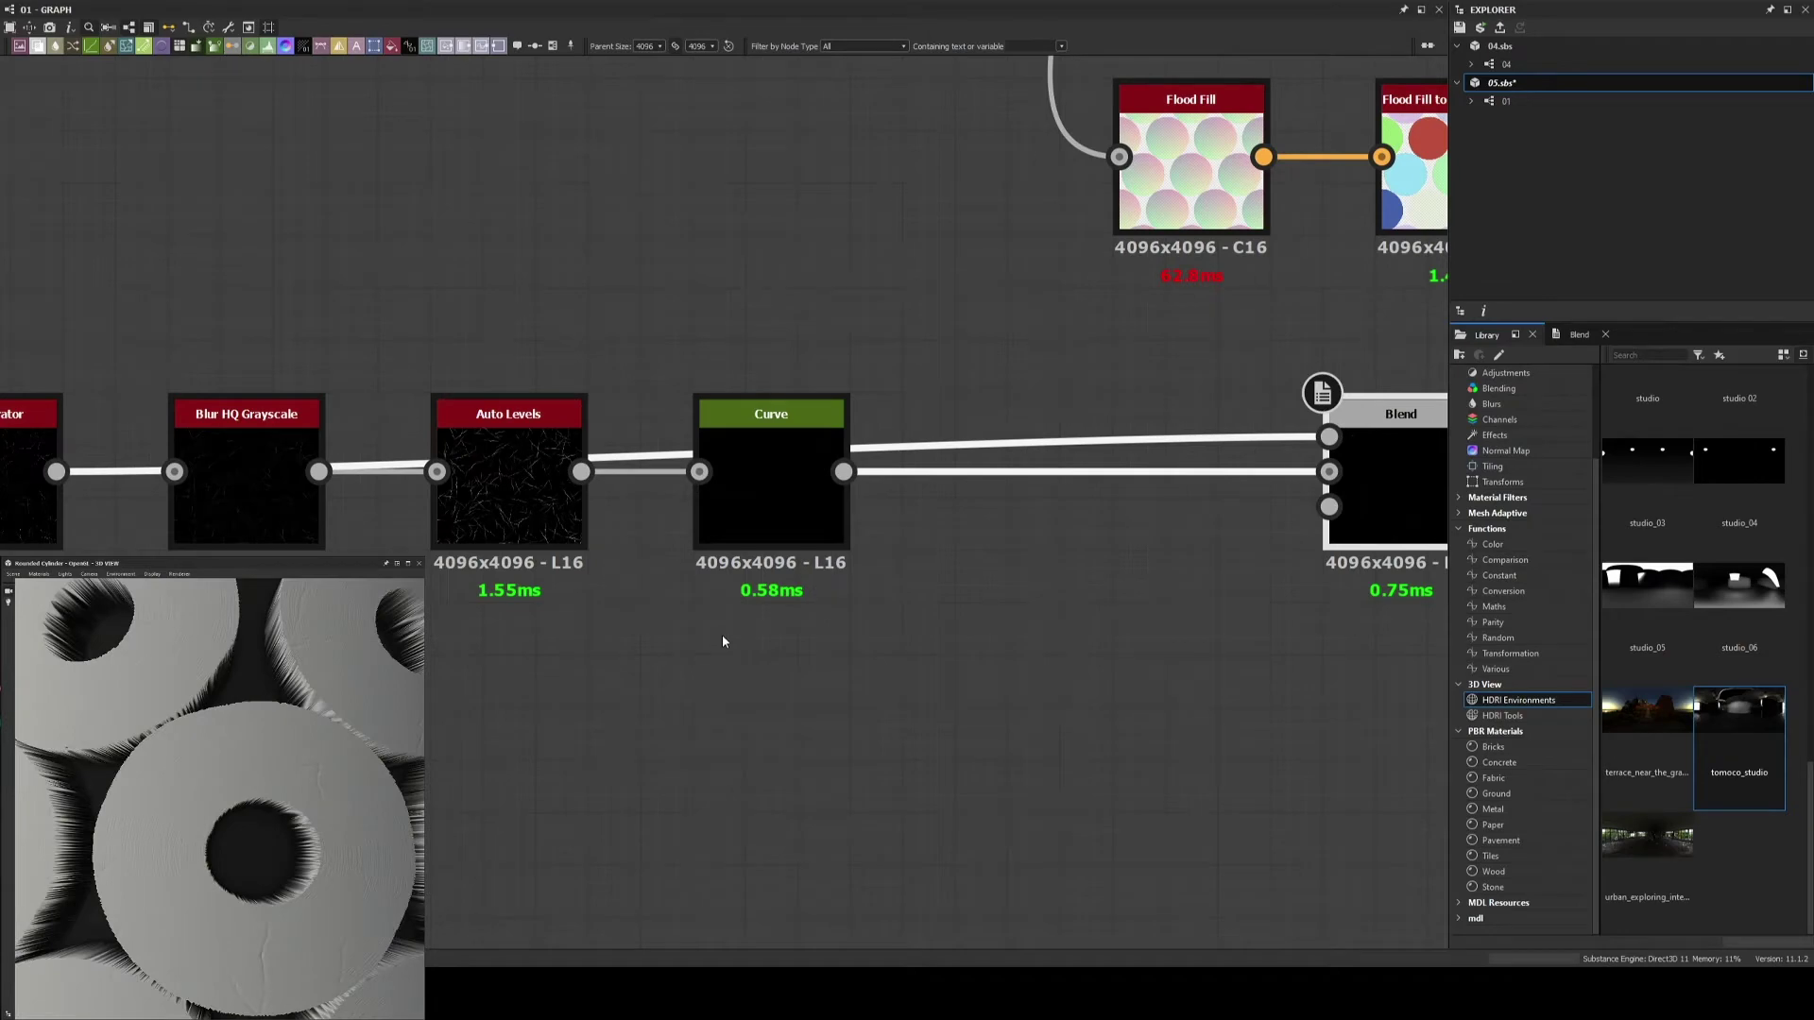
key("ctrl+s")
Rearrange the graph, moving the Tile Generator beside the Warp and the Blend down
scroll(722, 633, "down", 3)
mouse_move(722, 633)
middle_mouse_down()
mouse_move(824, 599)
mouse_move(580, 472)
mouse_move(577, 529)
middle_mouse_up()
left_click_drag(1002, 626, 624, 580)
middle_click_drag(623, 579, 812, 599)
left_click(321, 274)
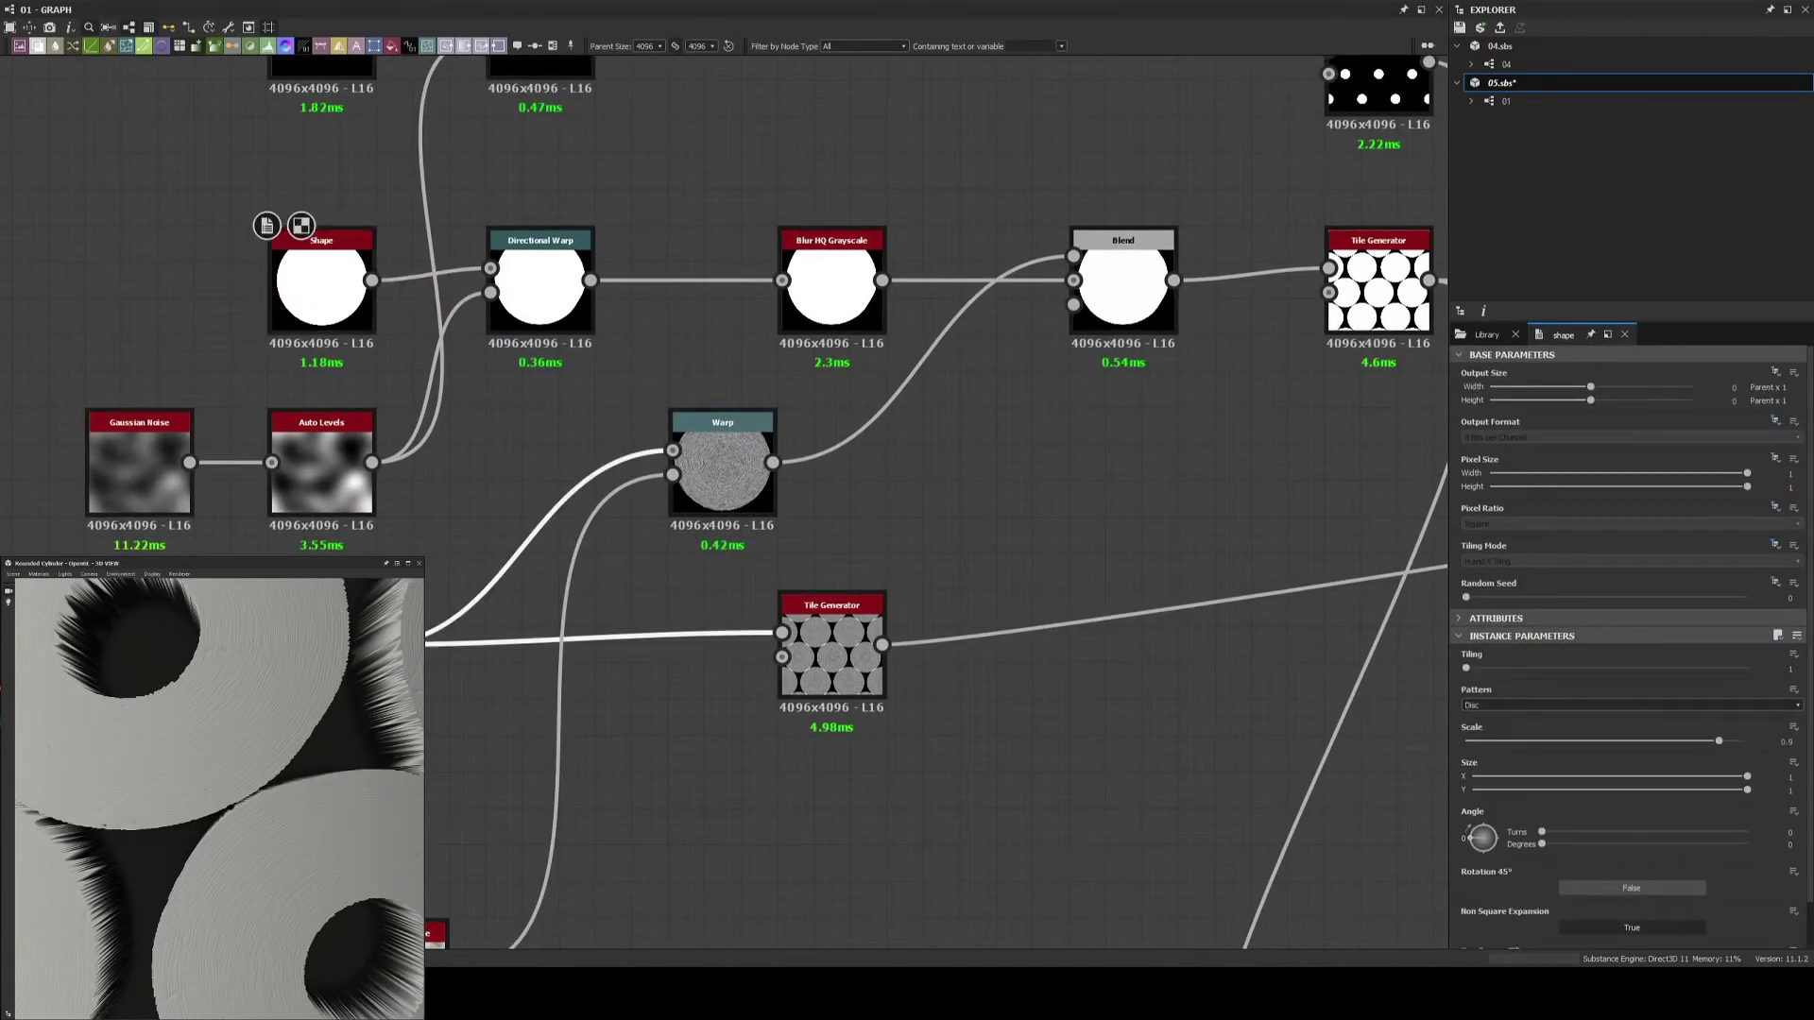
left_click(832, 652)
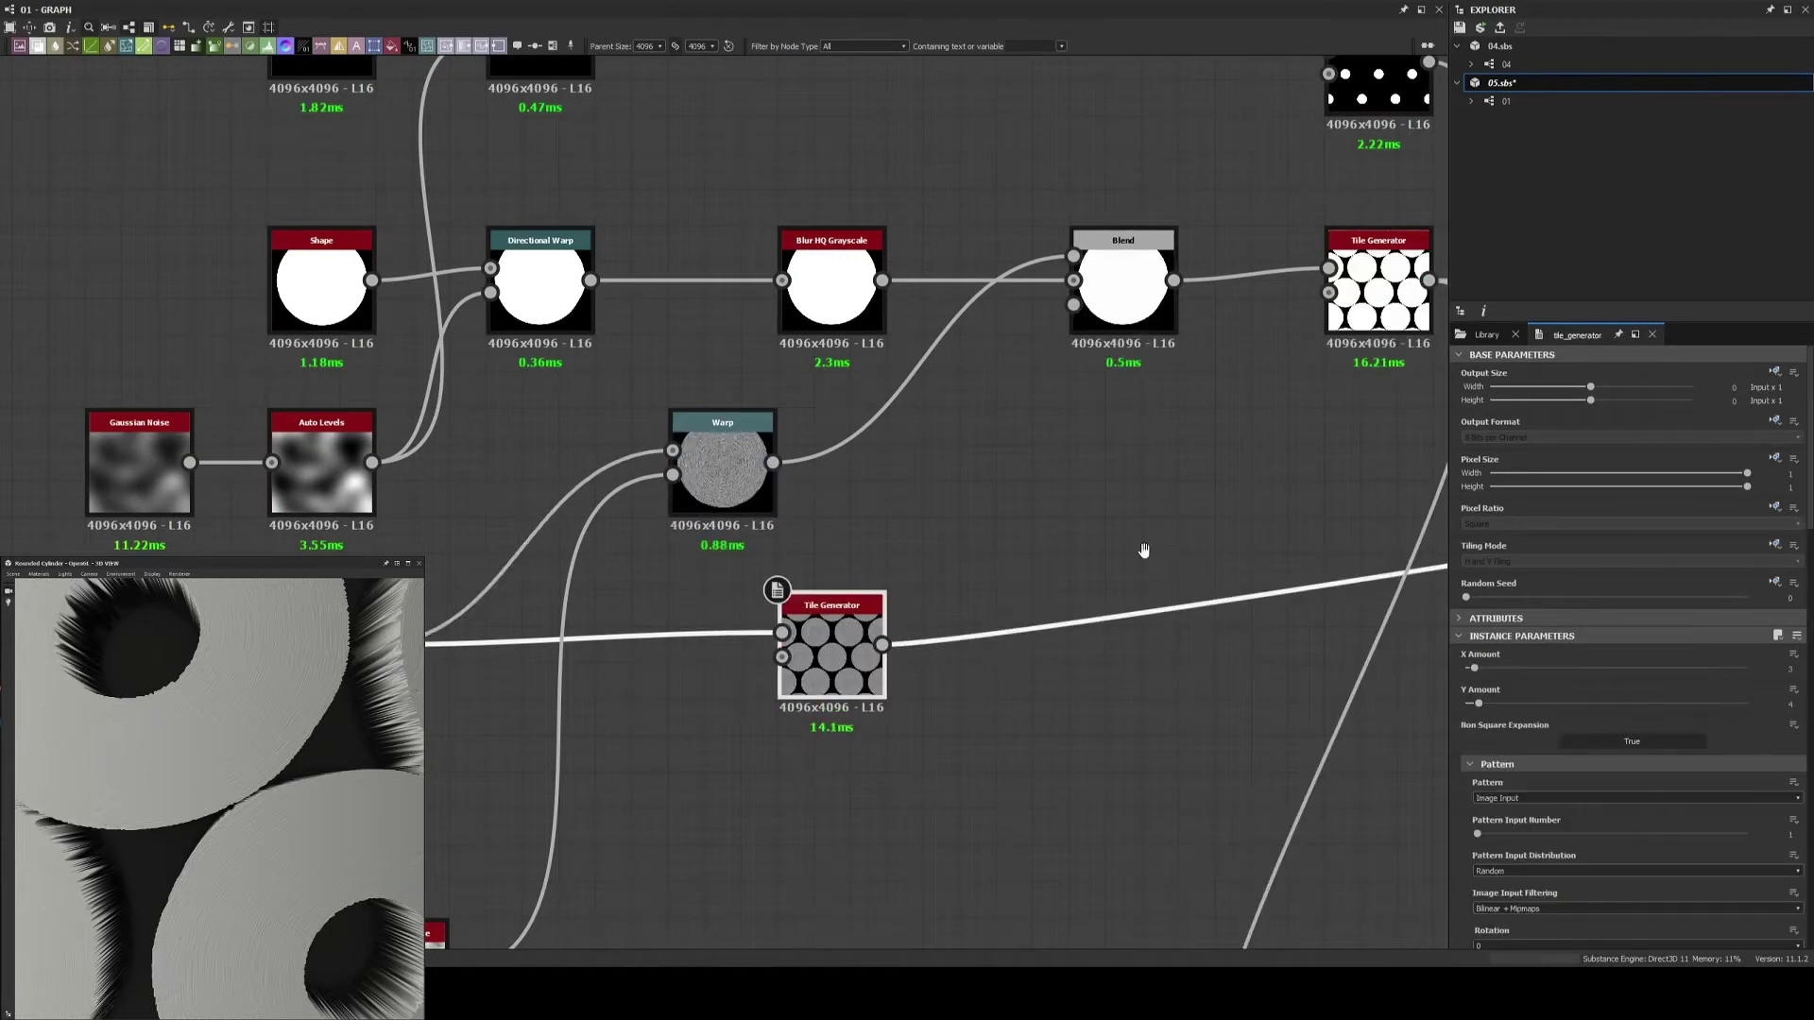
mouse_move(1143, 550)
middle_mouse_down()
mouse_move(1053, 591)
mouse_move(903, 591)
middle_mouse_up()
left_click_drag(884, 283, 883, 392)
Duplicate the Directional Warp and drop a Blend onto the link after Blur HQ
left_click_drag(1139, 284, 883, 283)
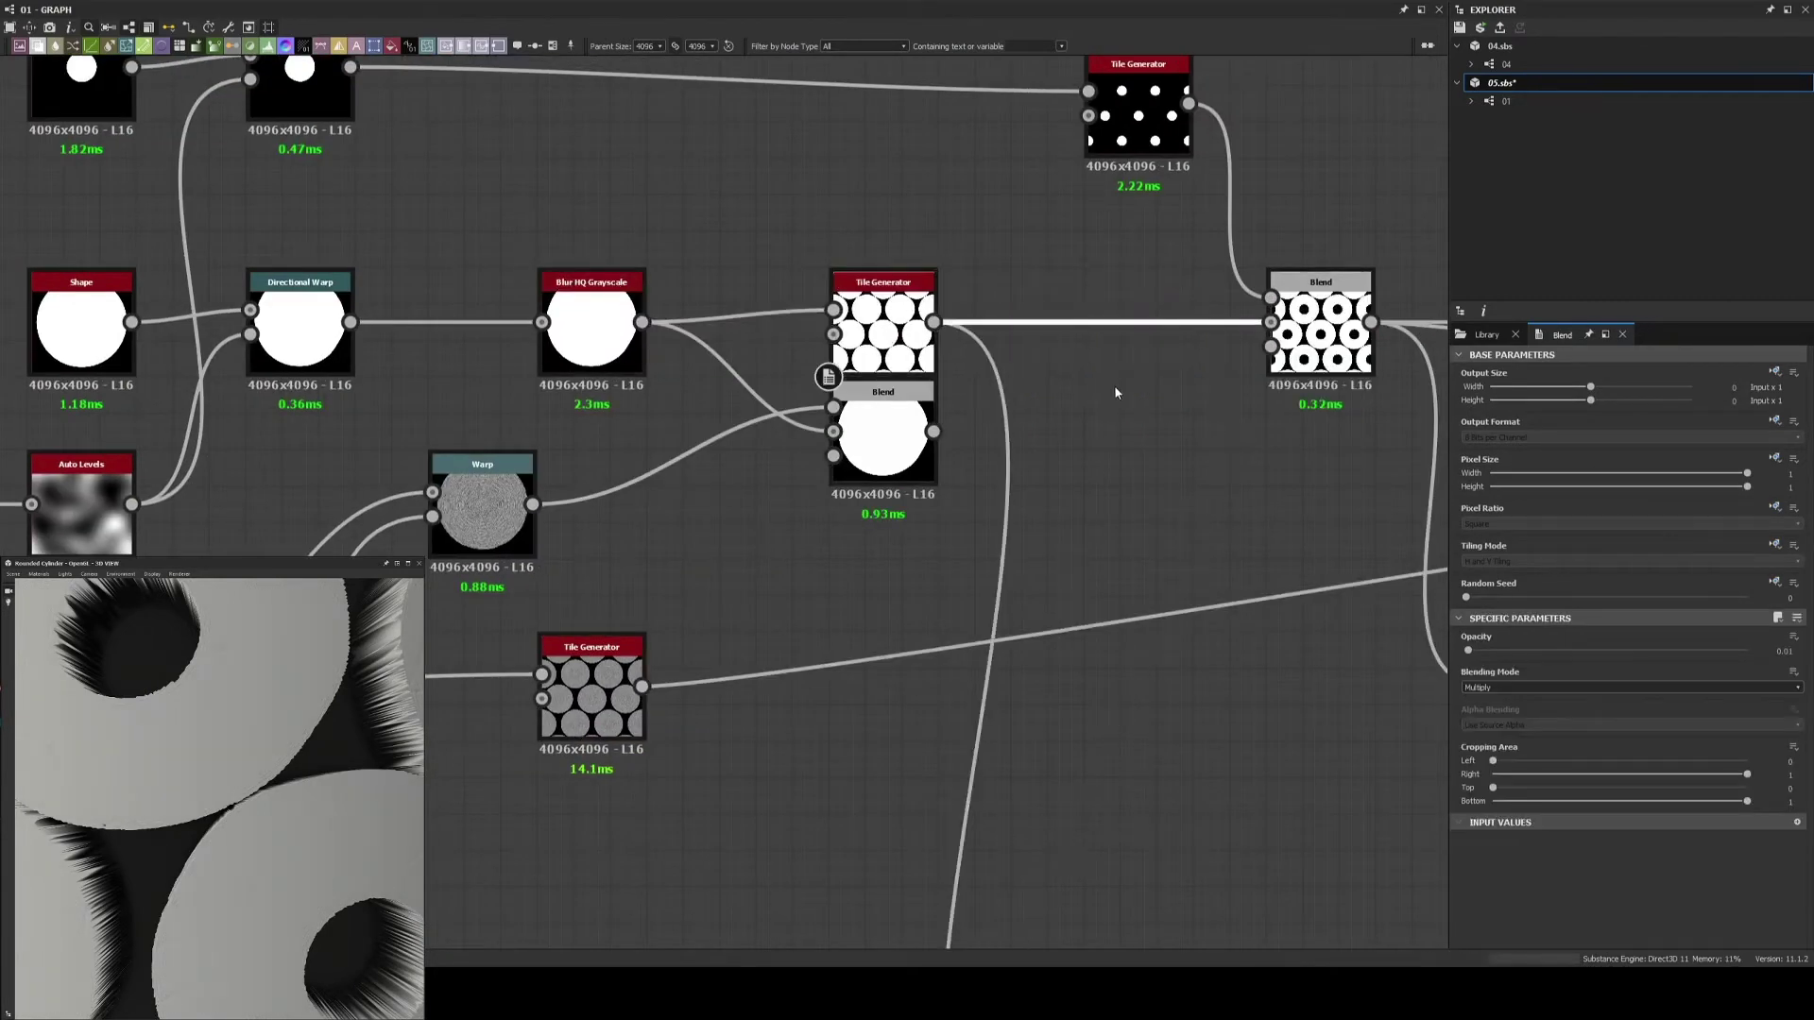
mouse_move(903, 460)
left_mouse_down()
mouse_move(1112, 350)
mouse_move(1194, 532)
left_mouse_up()
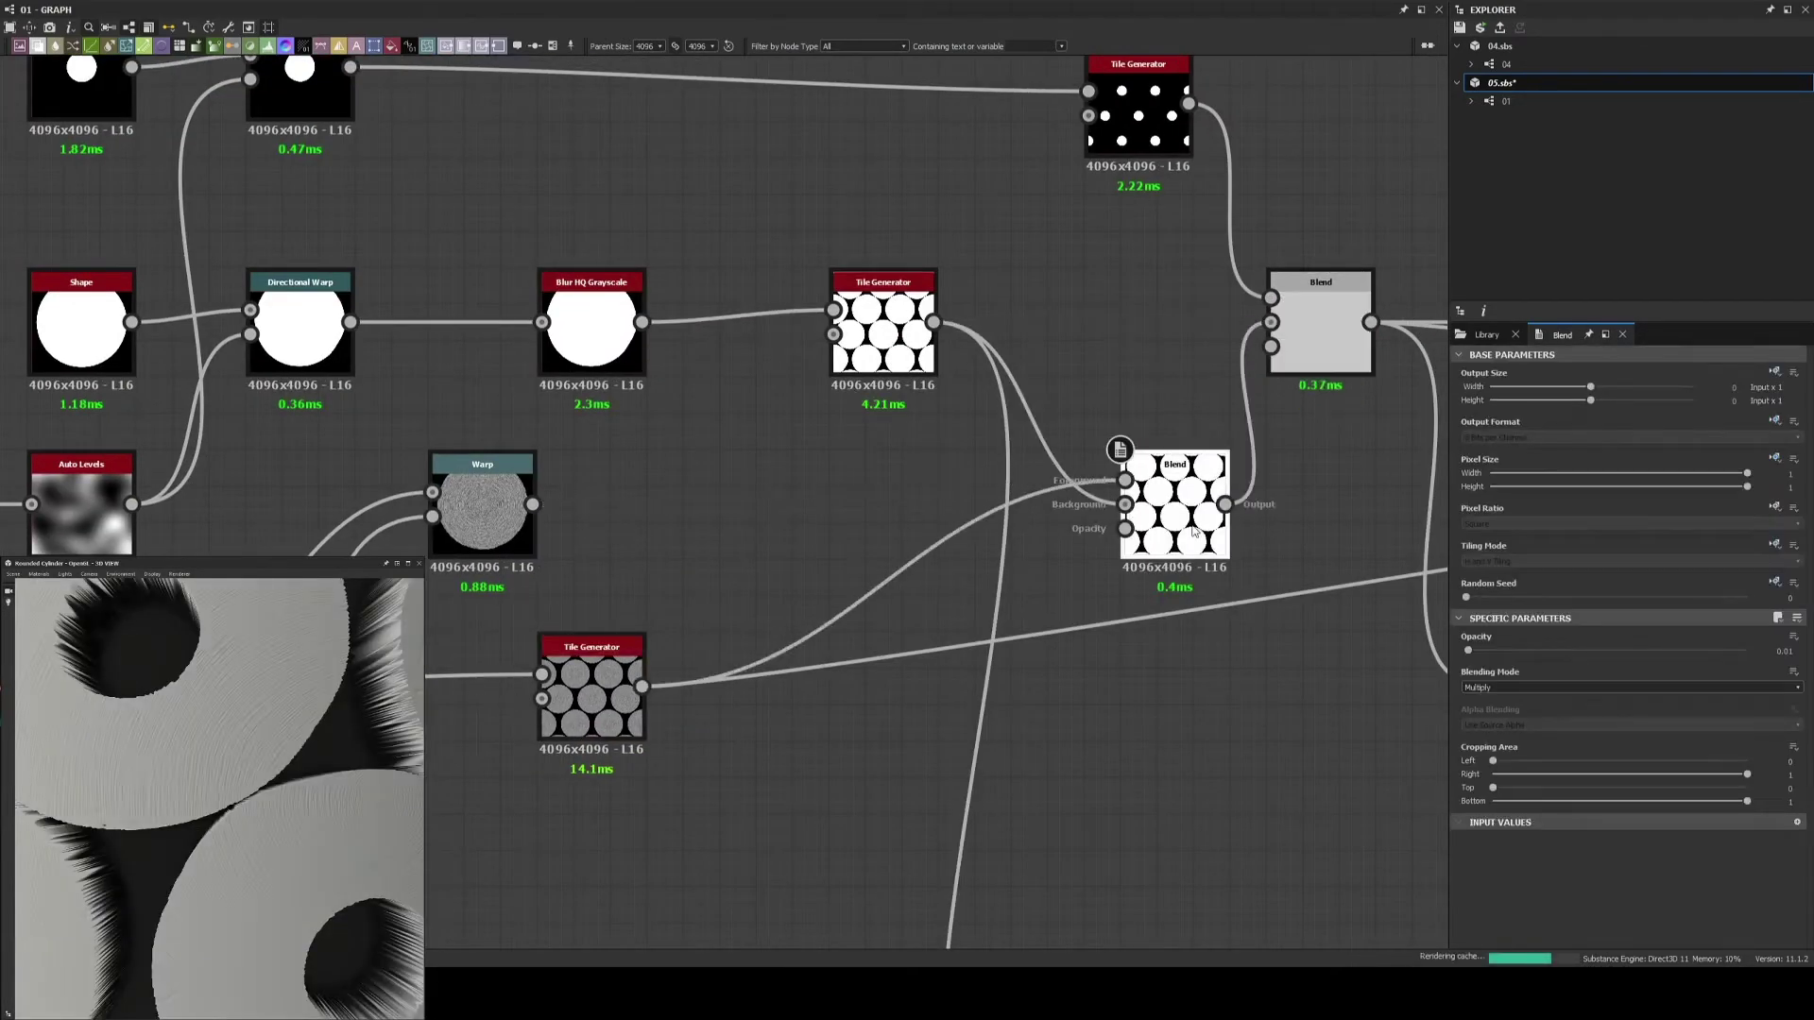
middle_click_drag(701, 586, 745, 597)
left_click(359, 378)
key("ctrl+d")
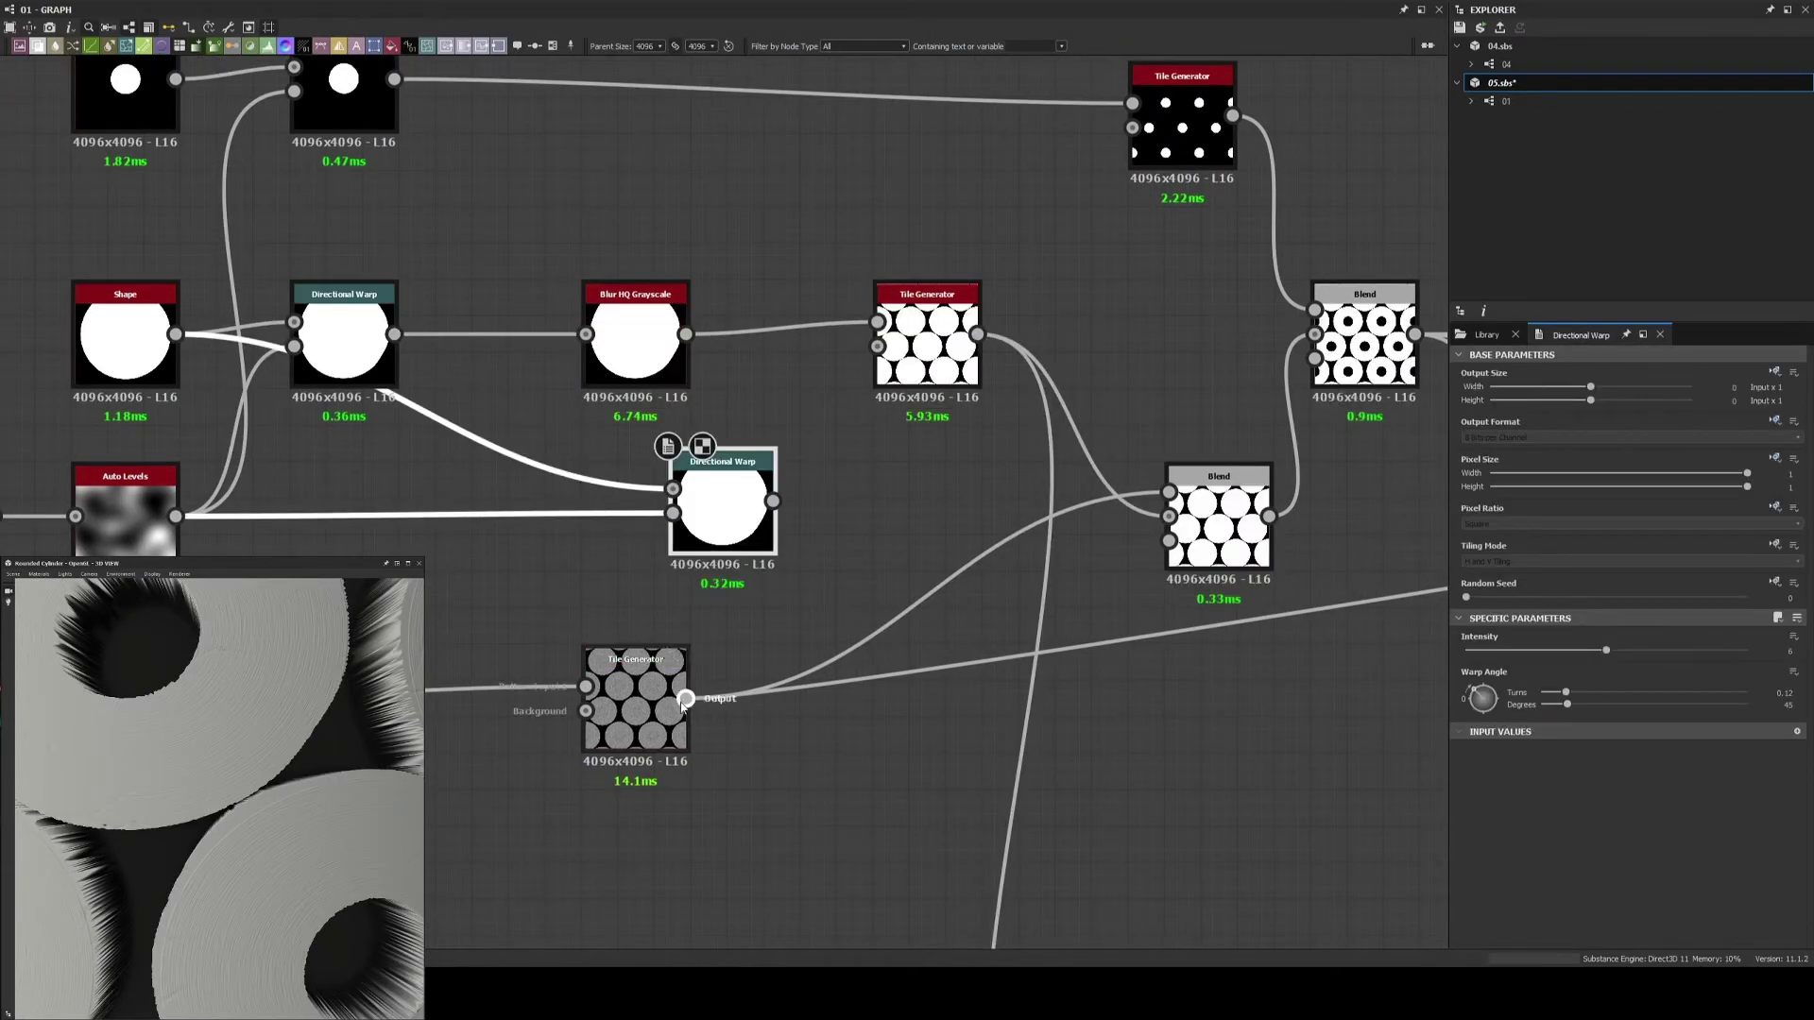
left_click(950, 373)
left_click_drag(682, 523, 609, 537)
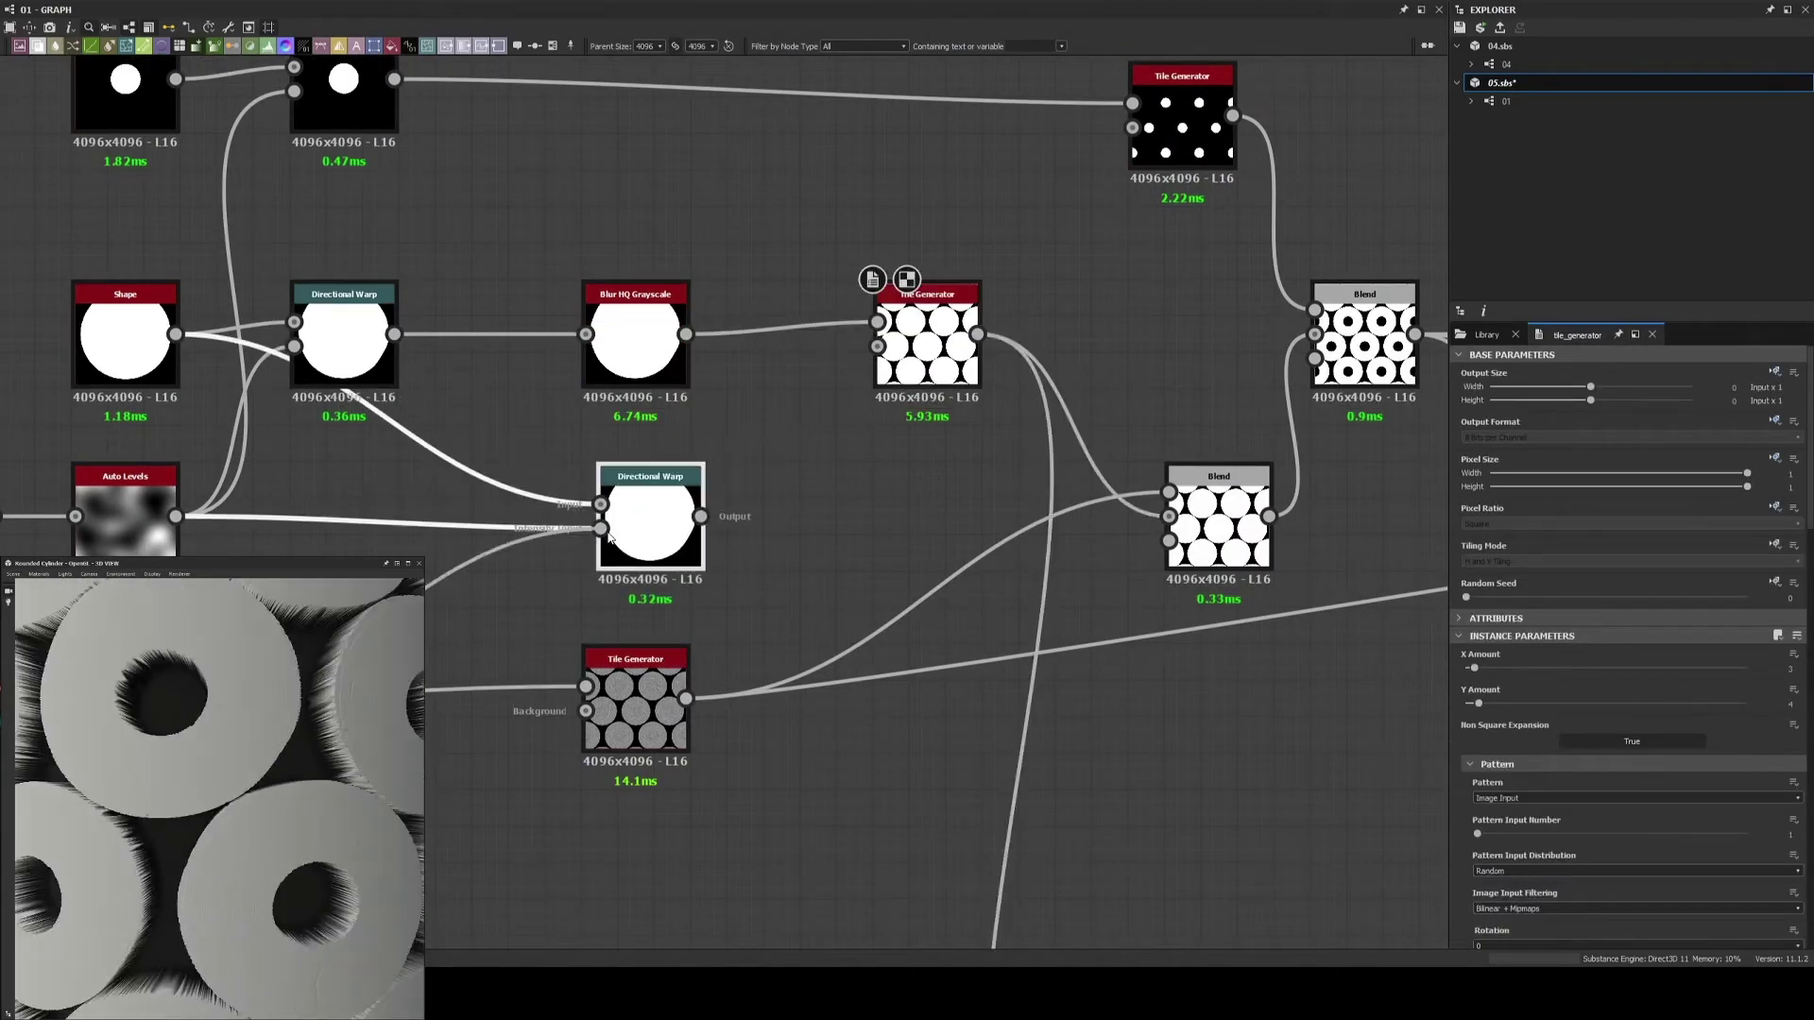
left_click_drag(686, 491, 562, 524)
left_click_drag(635, 312, 563, 311)
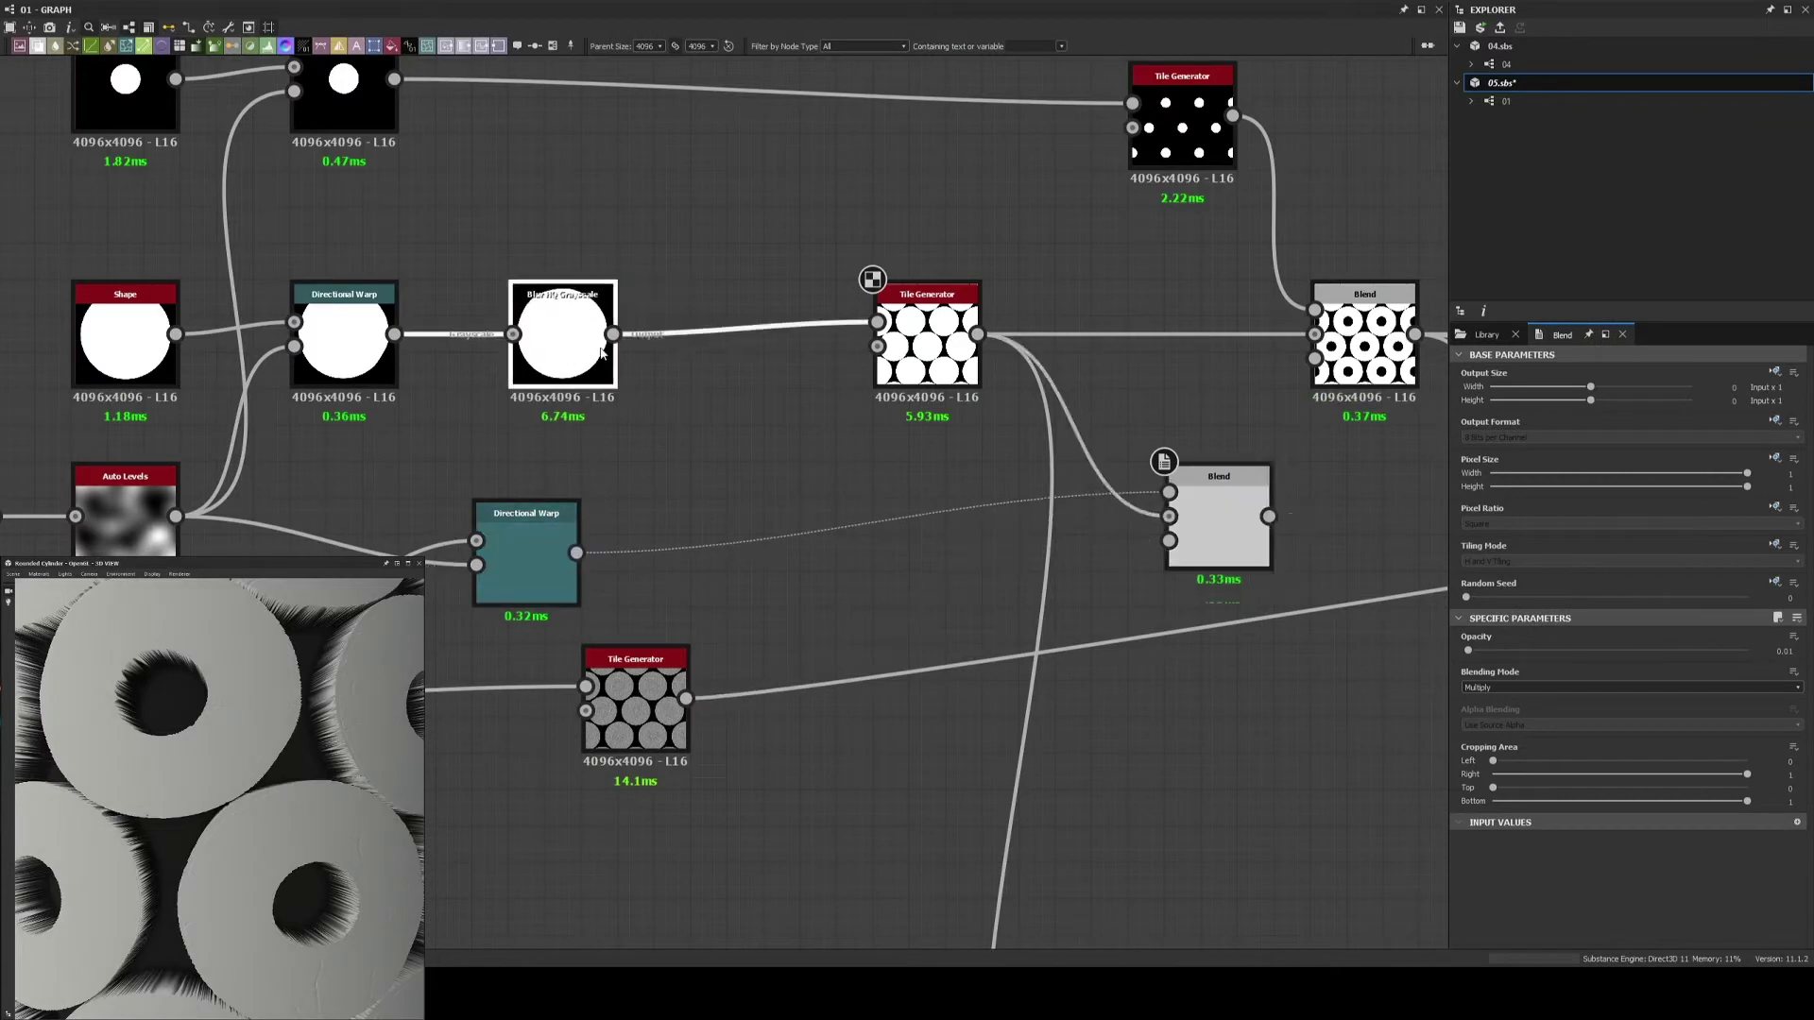
left_click_drag(1213, 518, 708, 490)
Set the Blur HQ Intensity to 1 and line the new Blend up with the other nodes
left_click(562, 340)
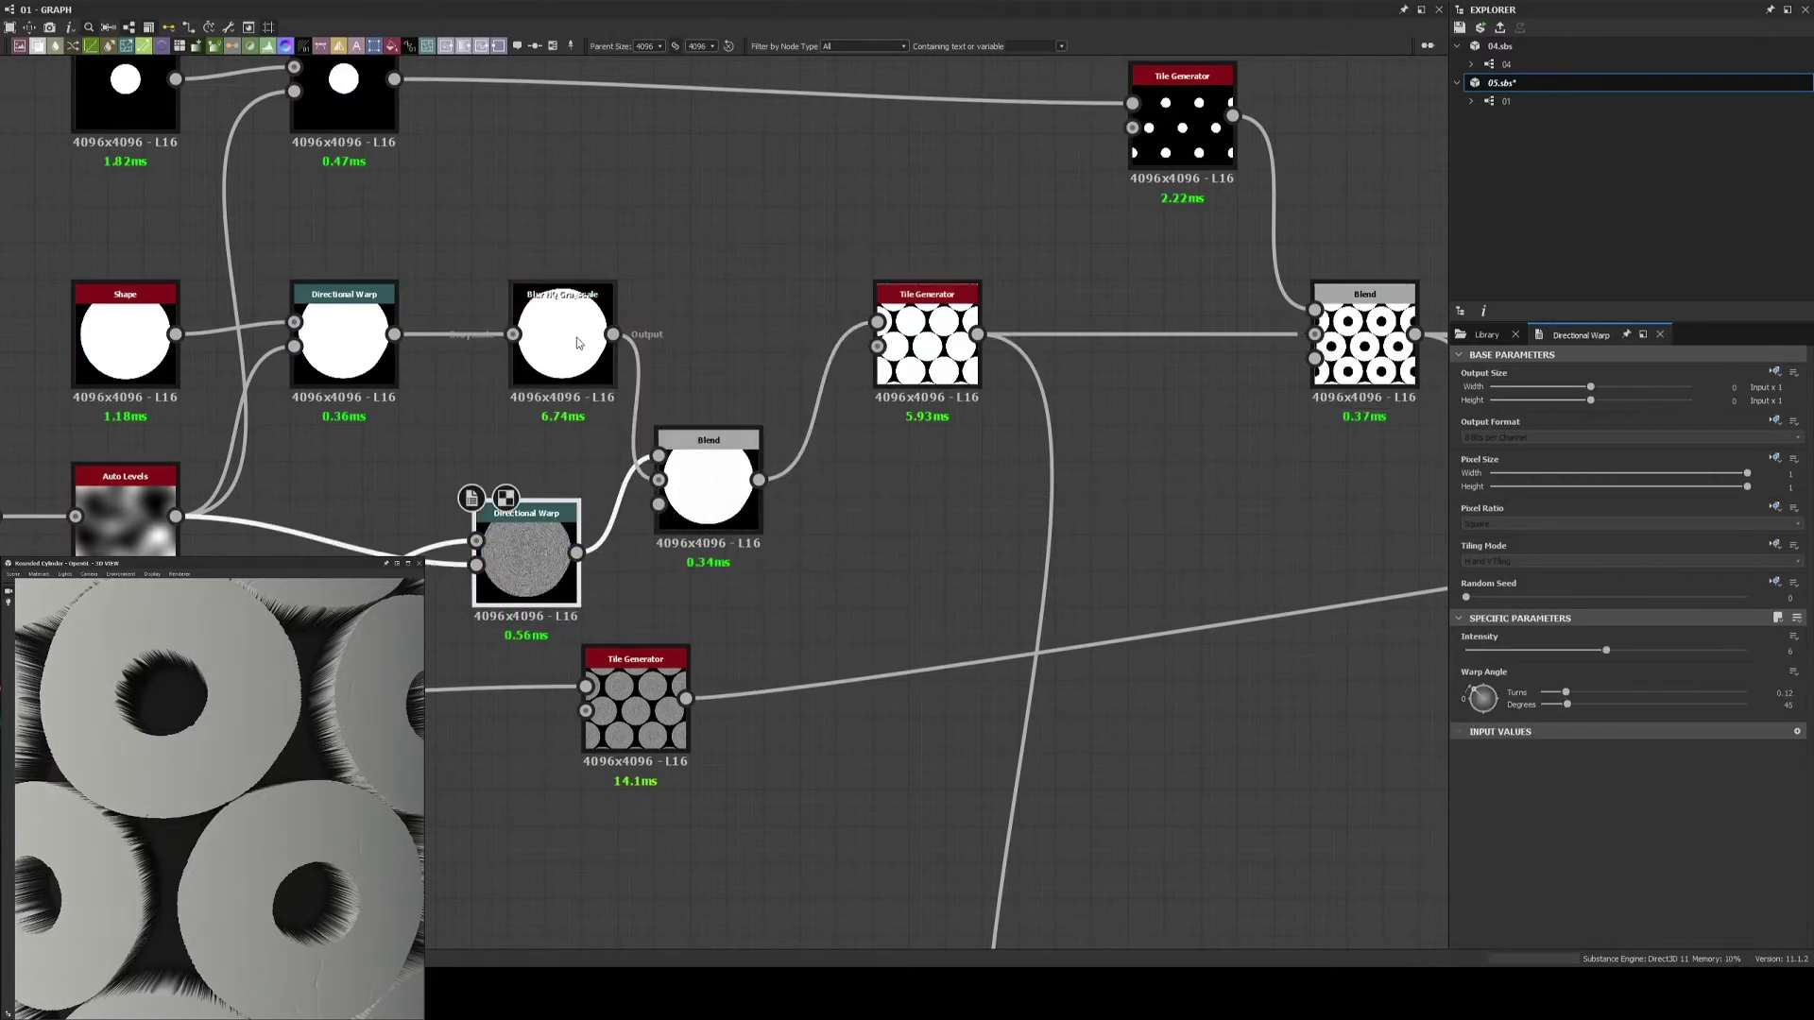
double_click(1786, 669)
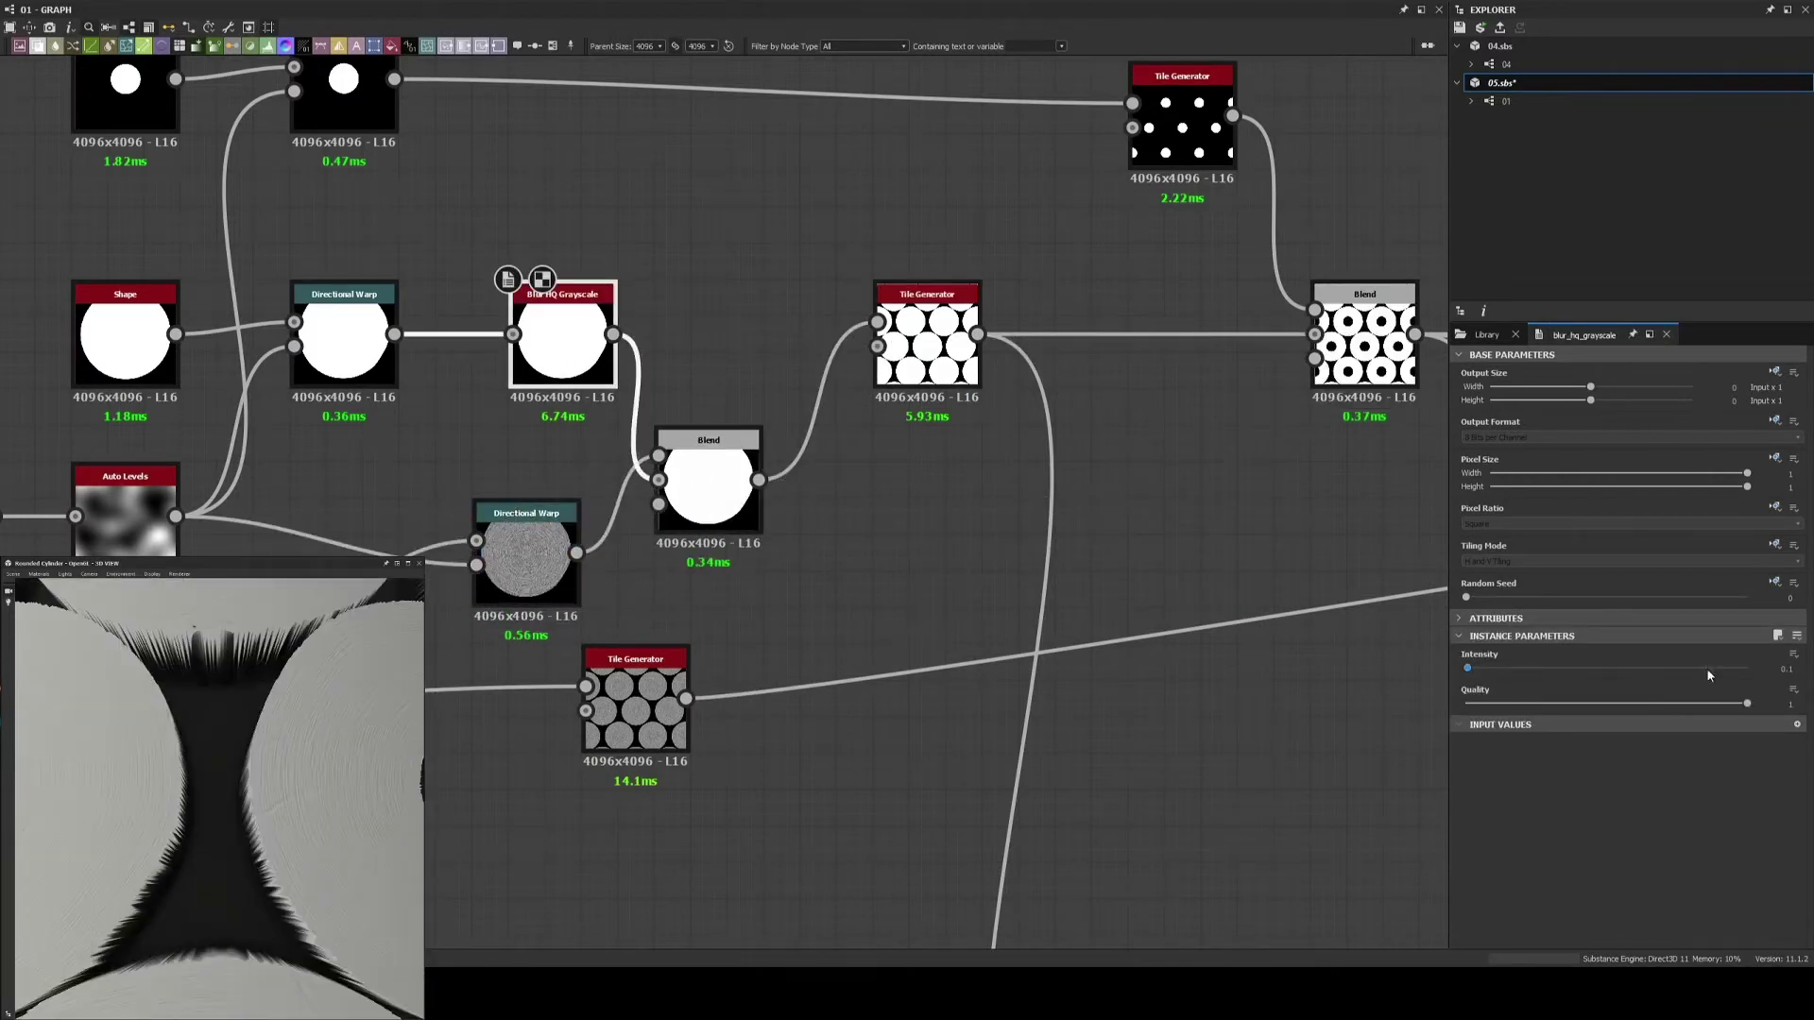
type("0.5")
key("Return")
double_click(1786, 669)
type("1")
key("Return")
scroll(268, 829, "down", 3)
scroll(268, 829, "up", 2)
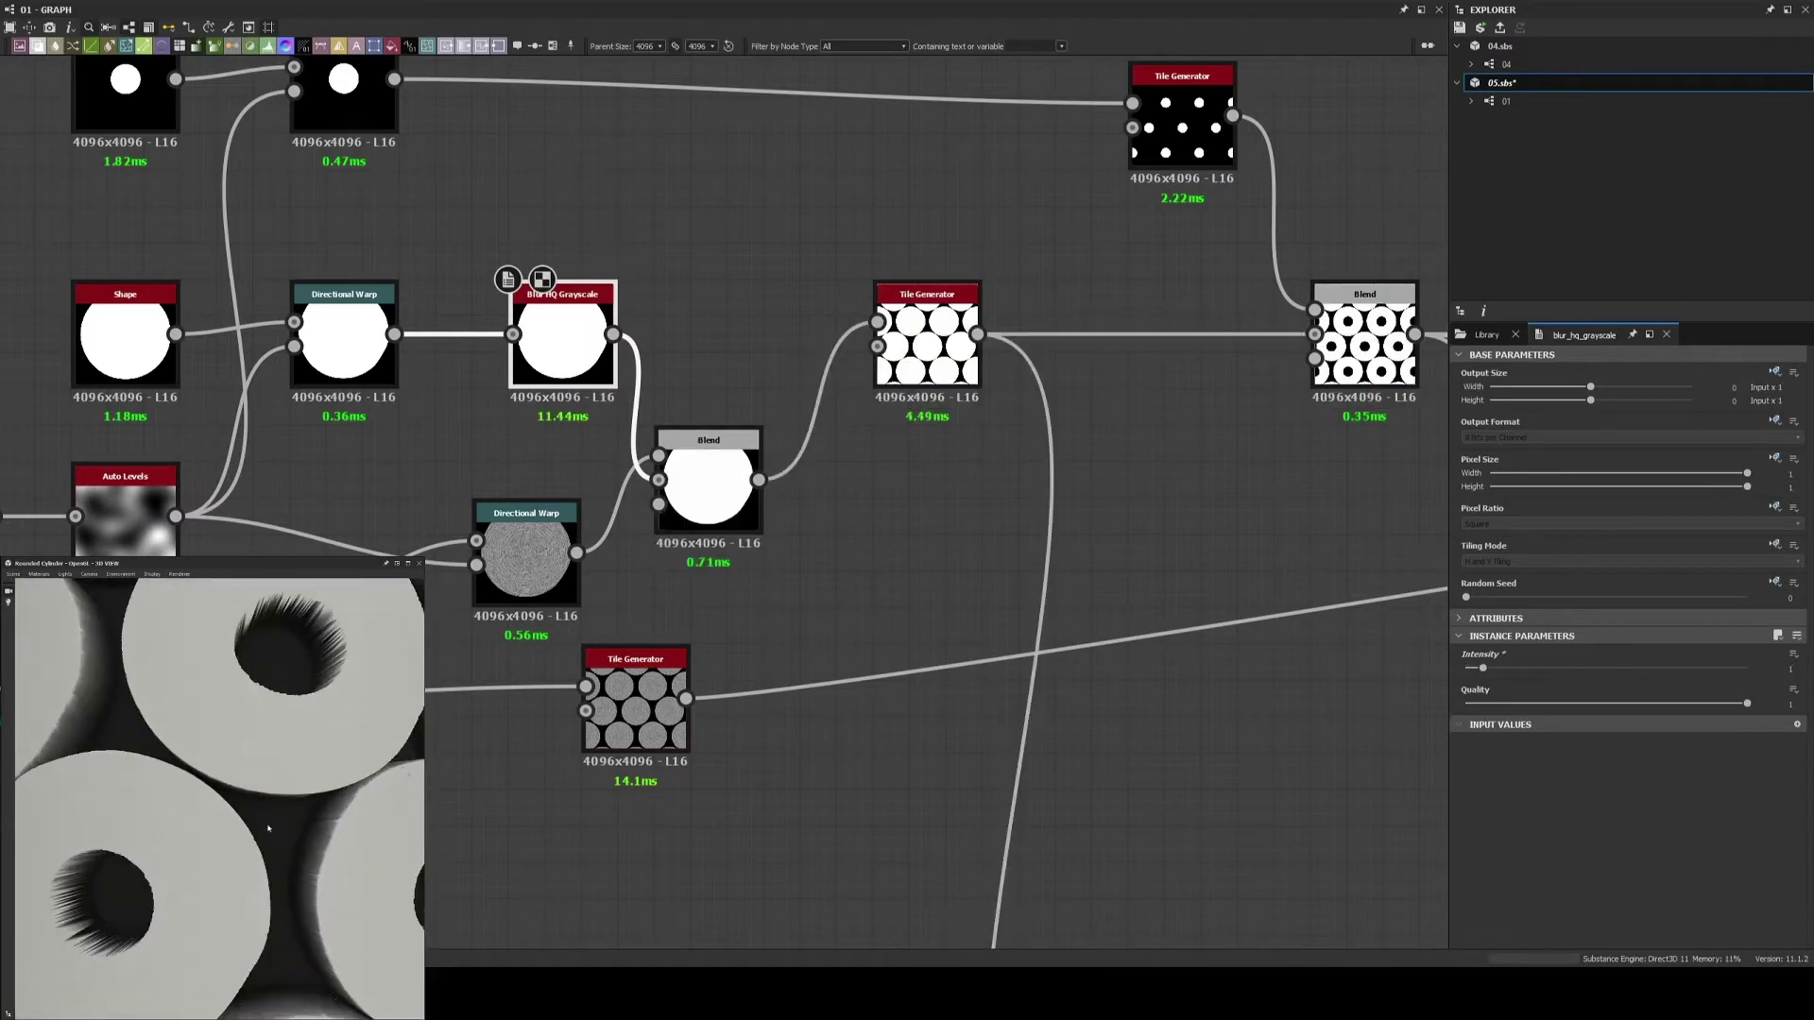
scroll(269, 829, "down", 3)
scroll(752, 552, "up", 2)
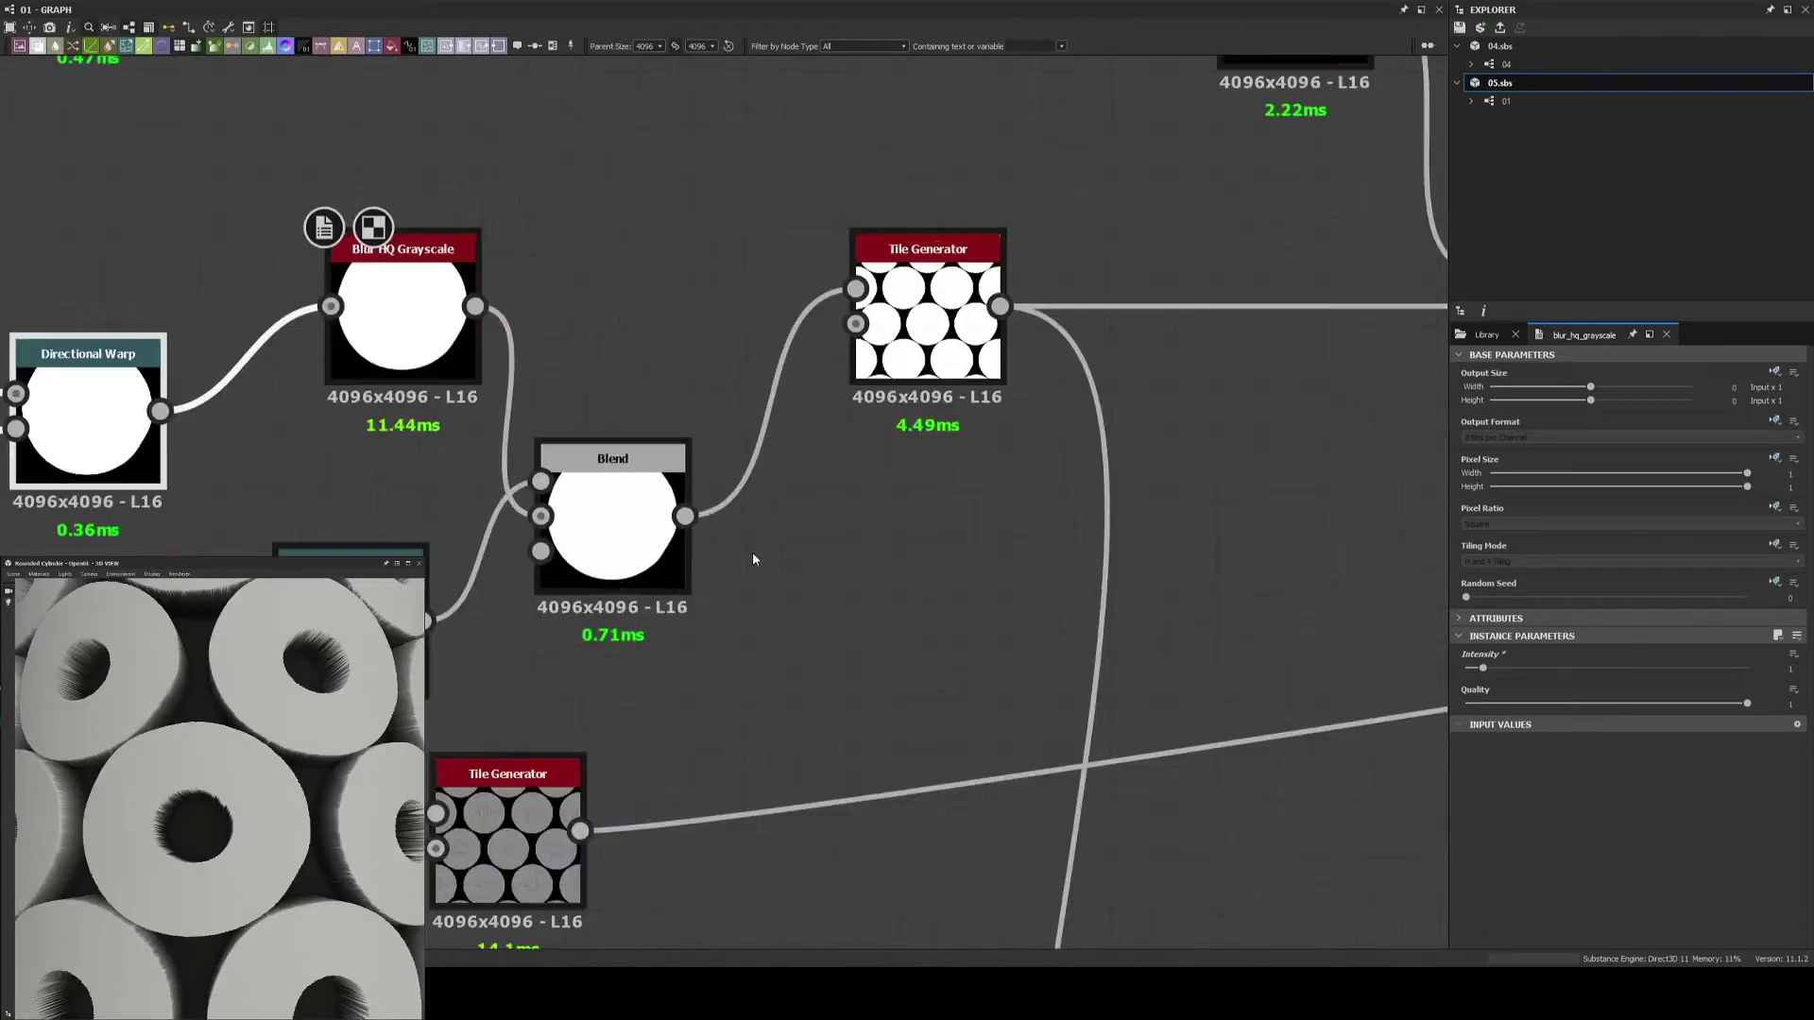
scroll(801, 522, "down", 1)
left_click_drag(799, 522, 805, 288)
scroll(850, 378, "up", 3)
Add a Threshold node off the tiled circles' Tile Generator and adjust its level
left_click_drag(955, 320, 1002, 586)
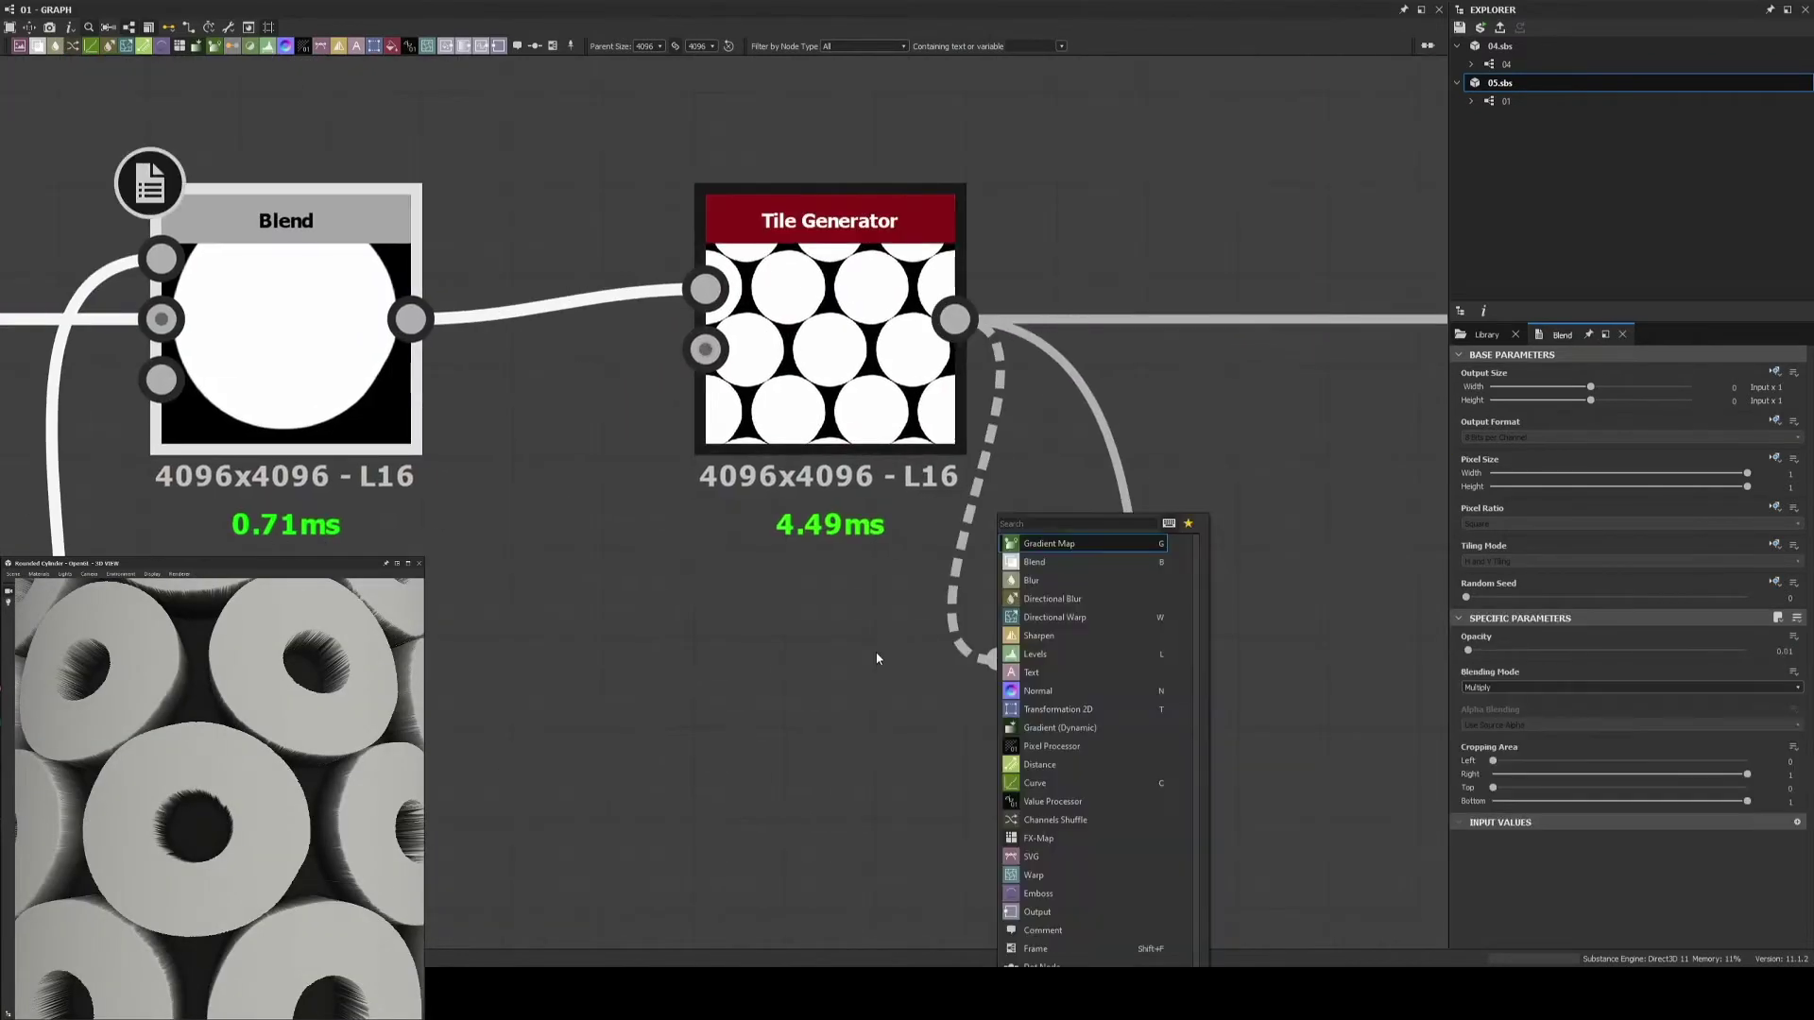
key("Escape")
scroll(890, 404, "down", 3)
left_click(1002, 215)
scroll(907, 159, "up", 3)
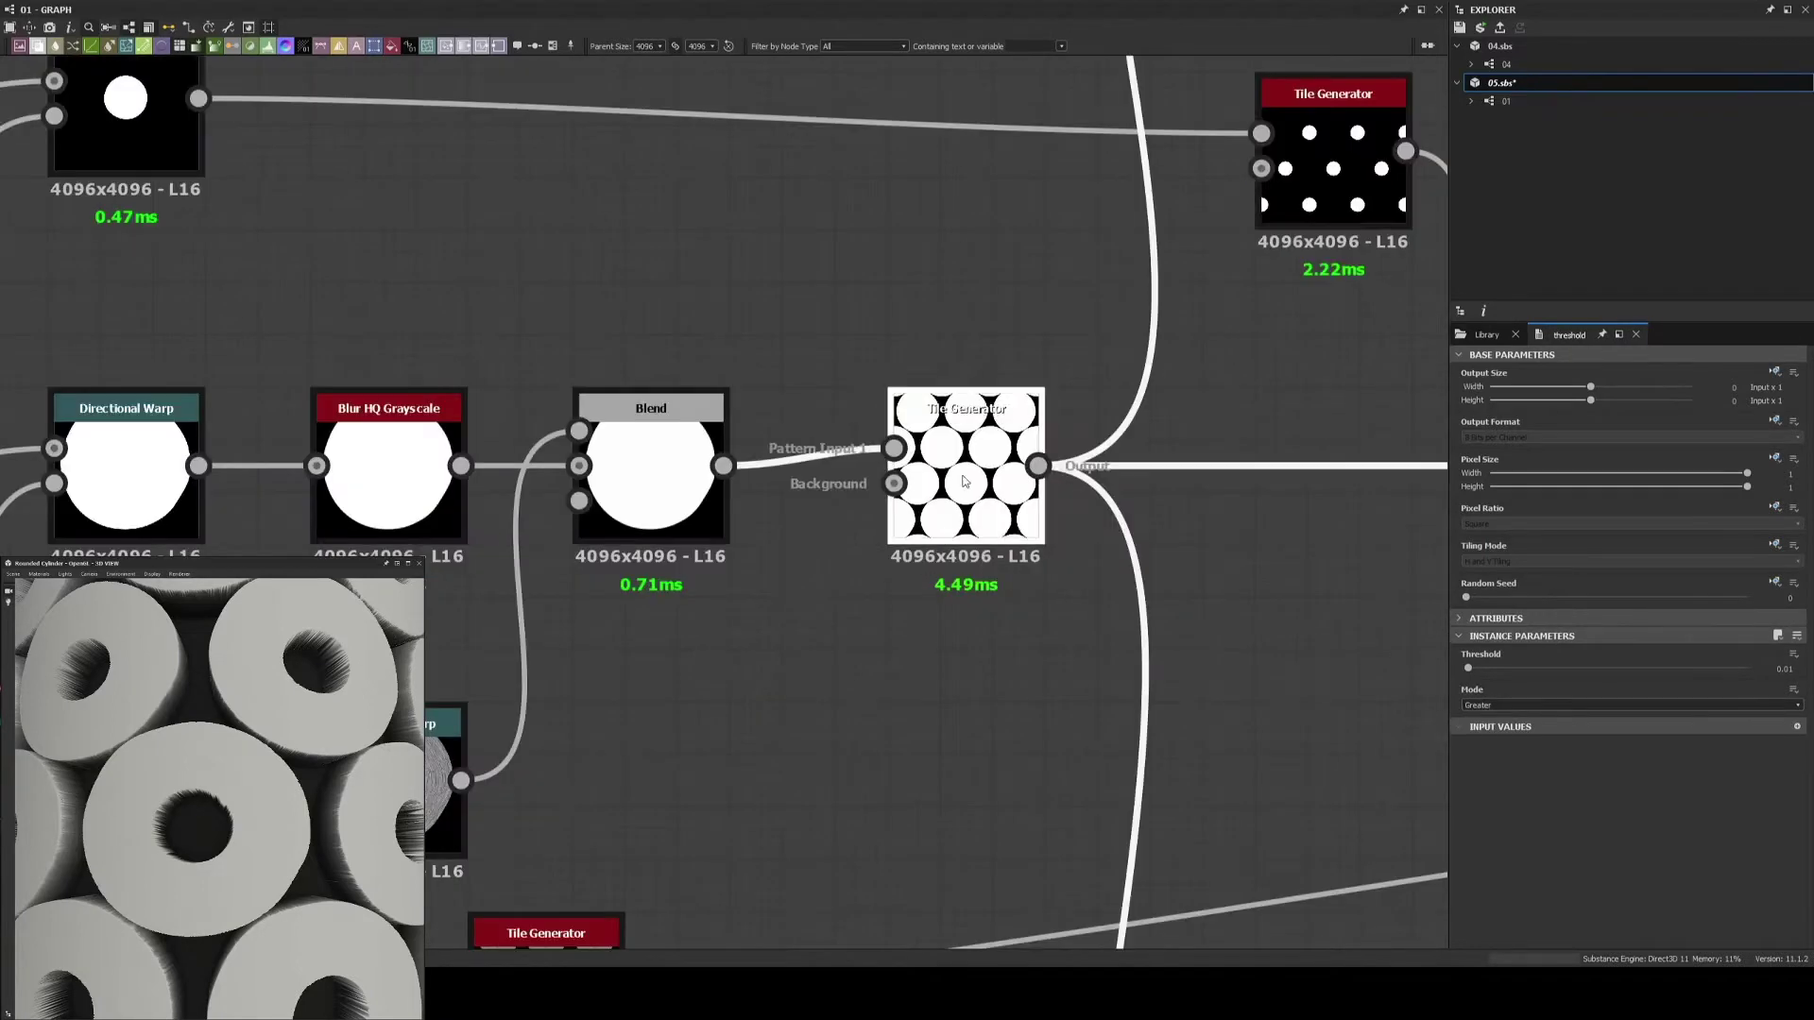
left_click(964, 472)
scroll(964, 888, "down", 3)
left_click(1117, 253)
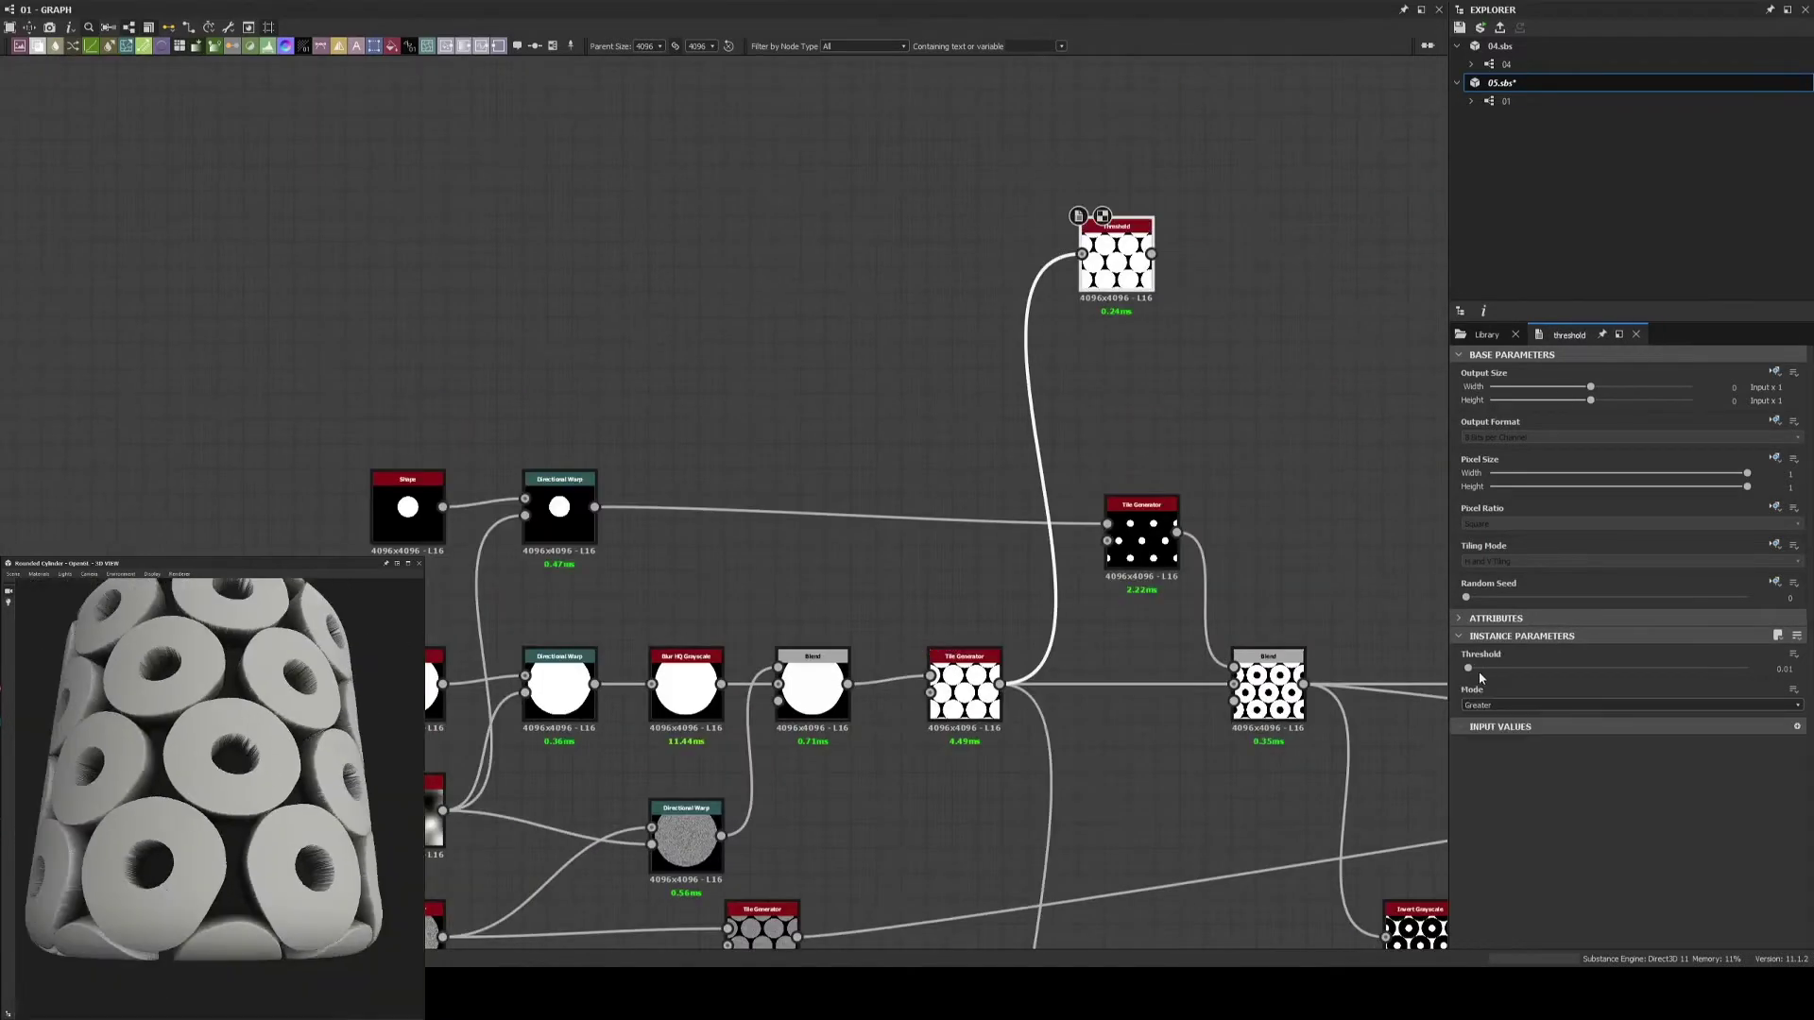
left_click_drag(1476, 668, 1505, 669)
Add Edge Detect after the Threshold and set the Tile Generator's Luminance Random to 1
key("space")
left_click(1172, 283)
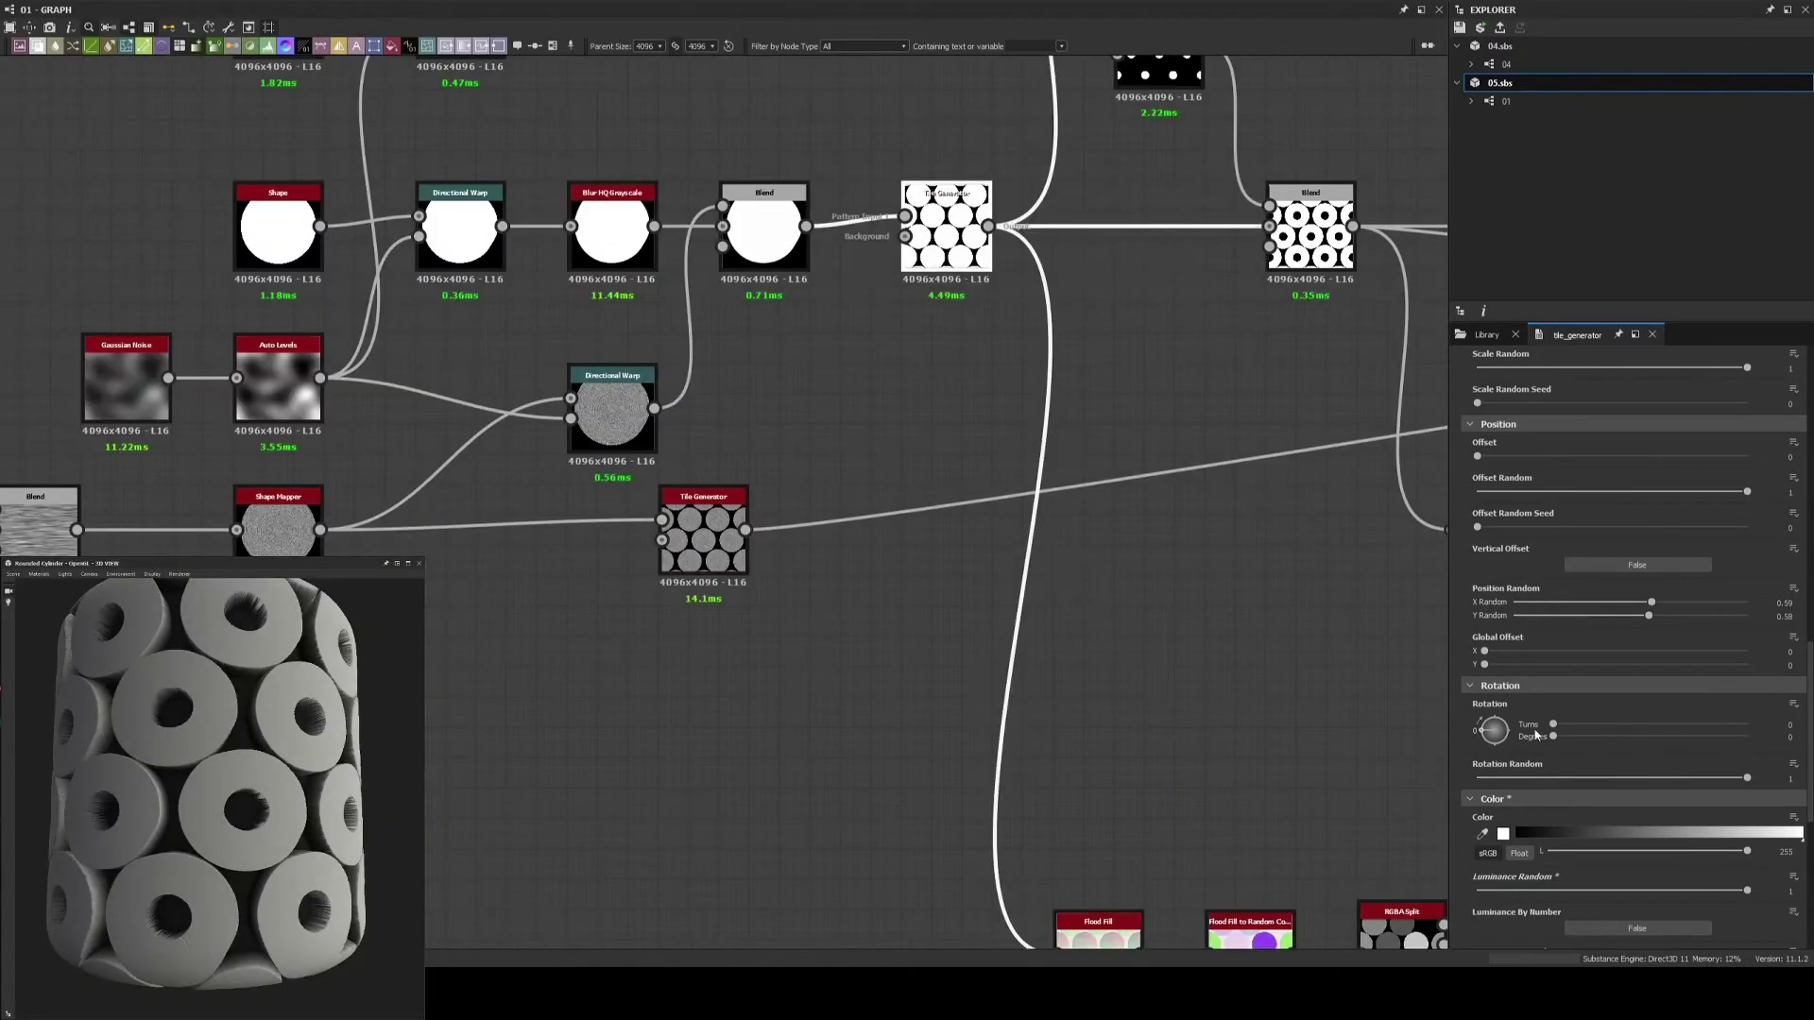
type("1")
key("Return")
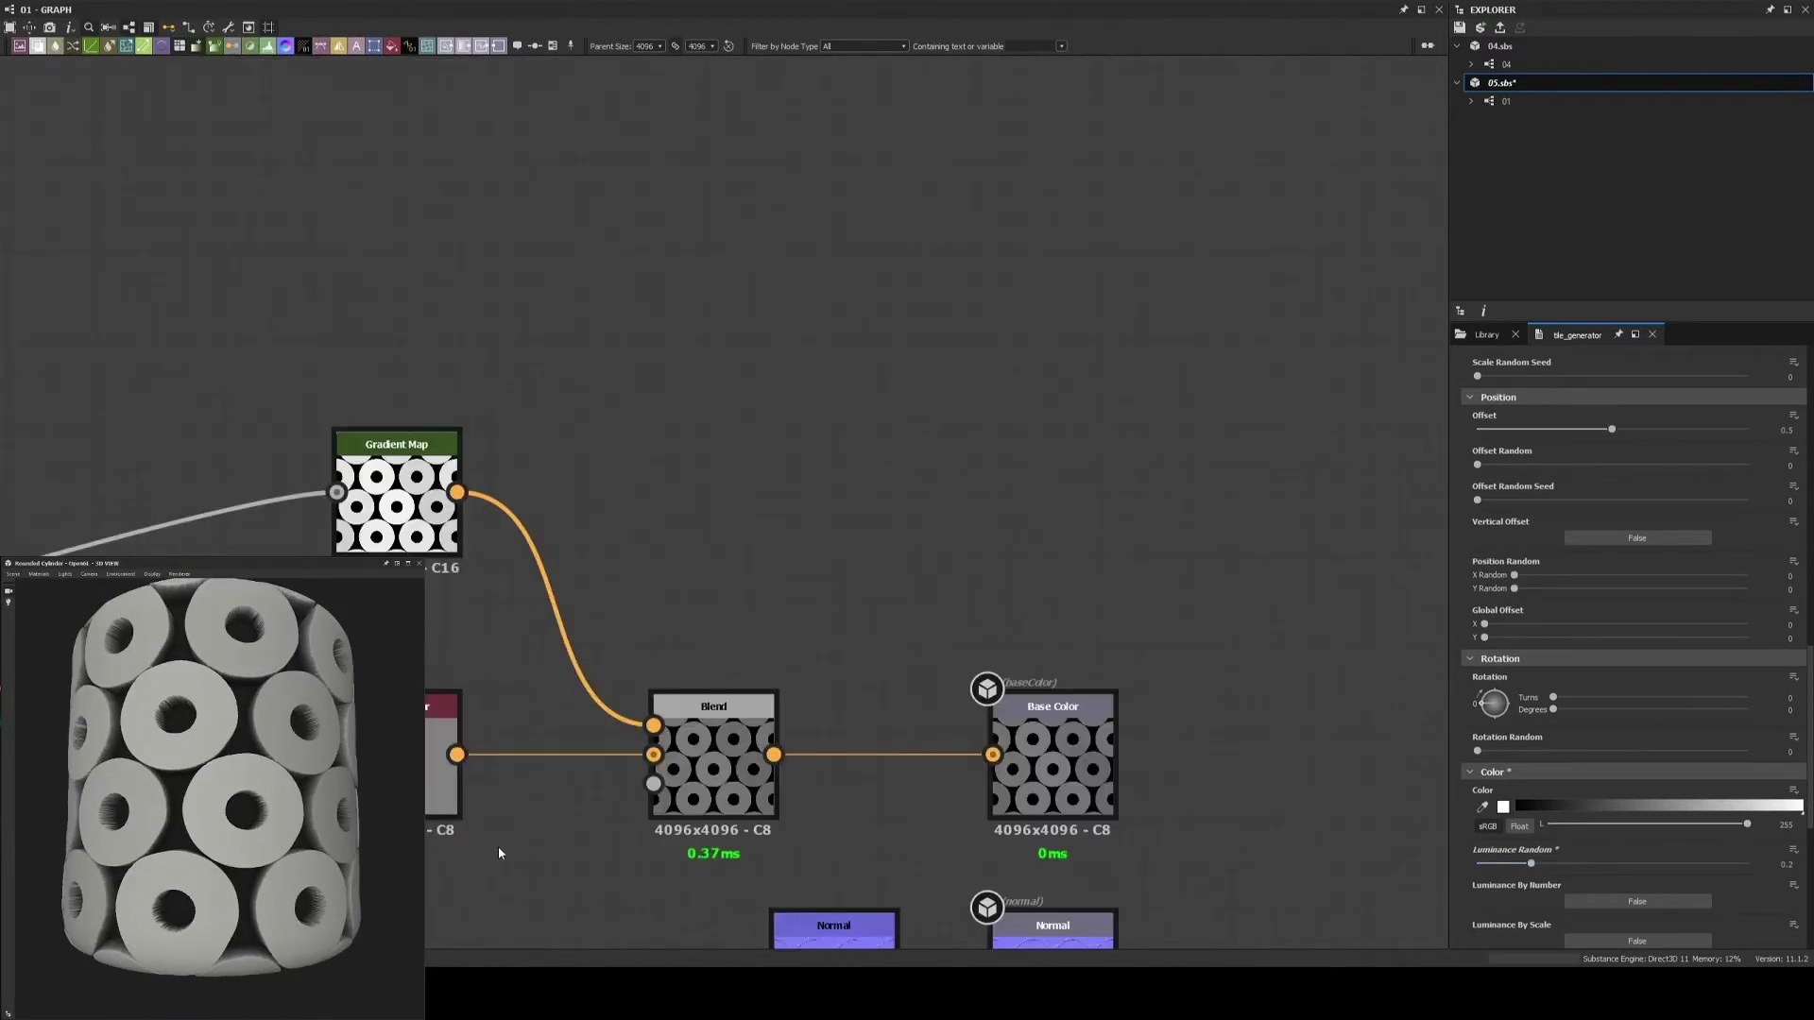
Wire a light grey Uniform Color into the base-colour Blend
left_click_drag(448, 421, 565, 348)
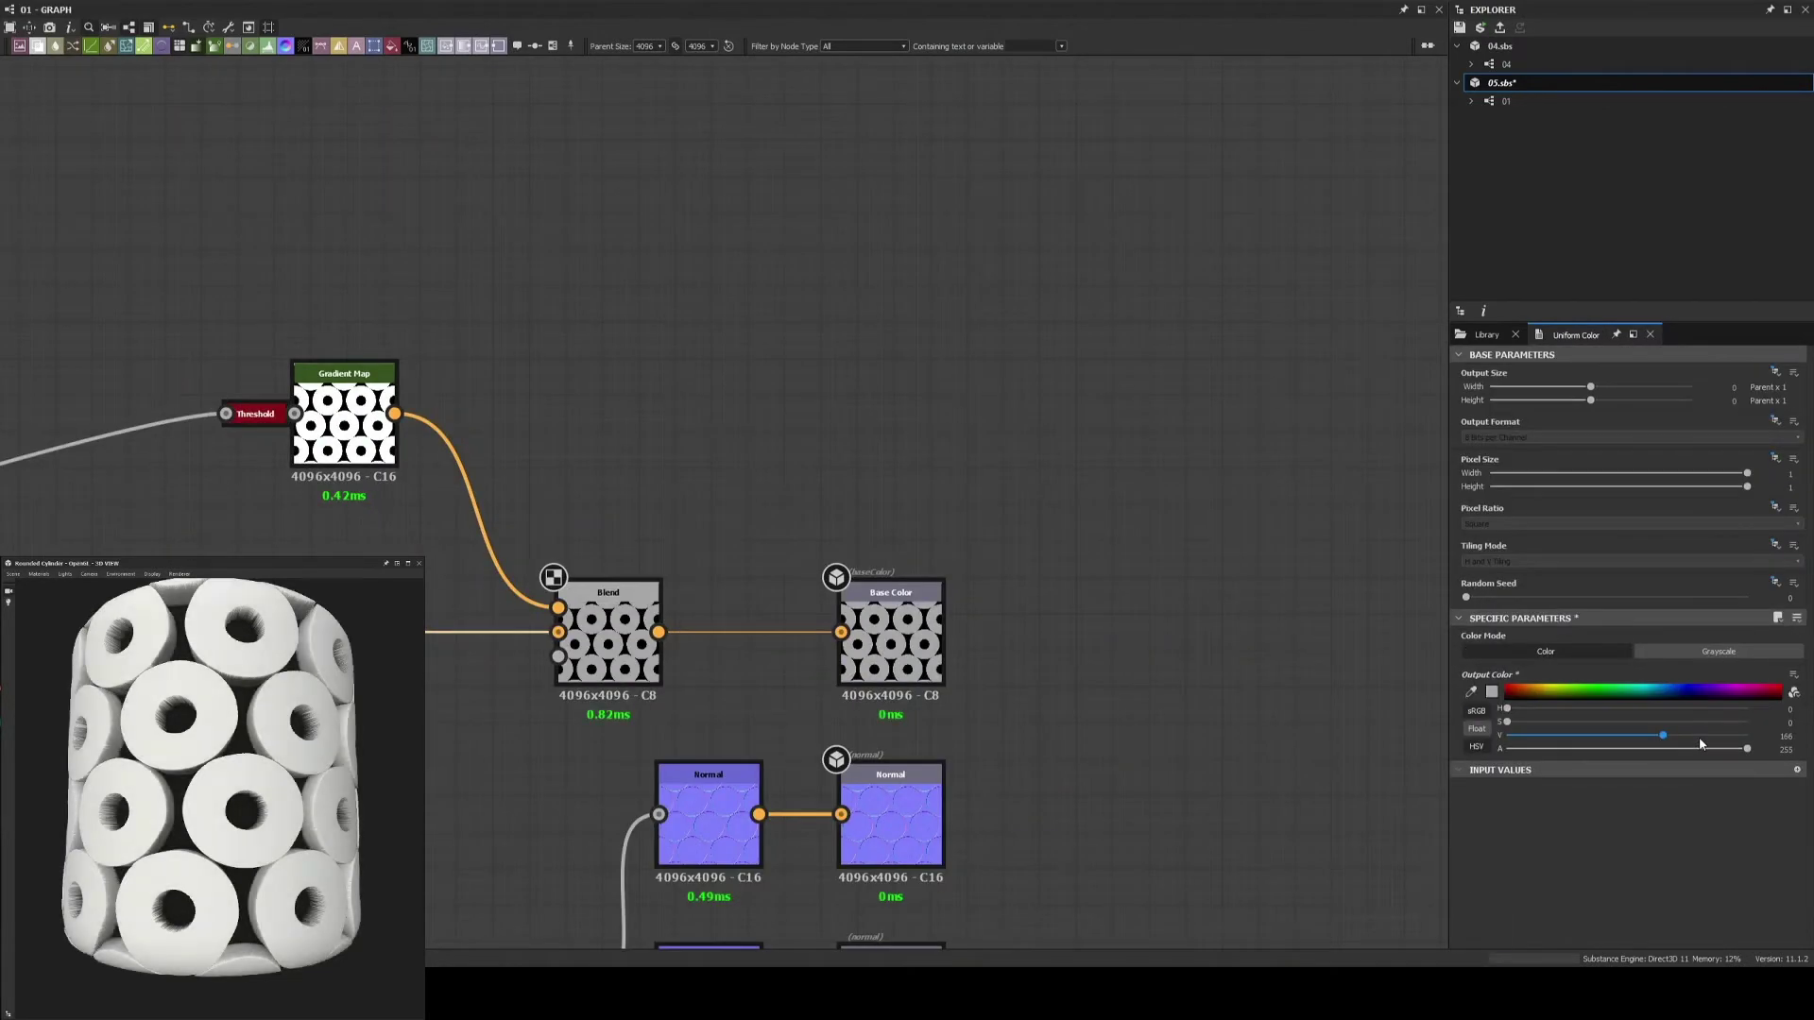
scroll(272, 854, "up", 5)
scroll(272, 854, "down", 2)
scroll(272, 853, "down", 4)
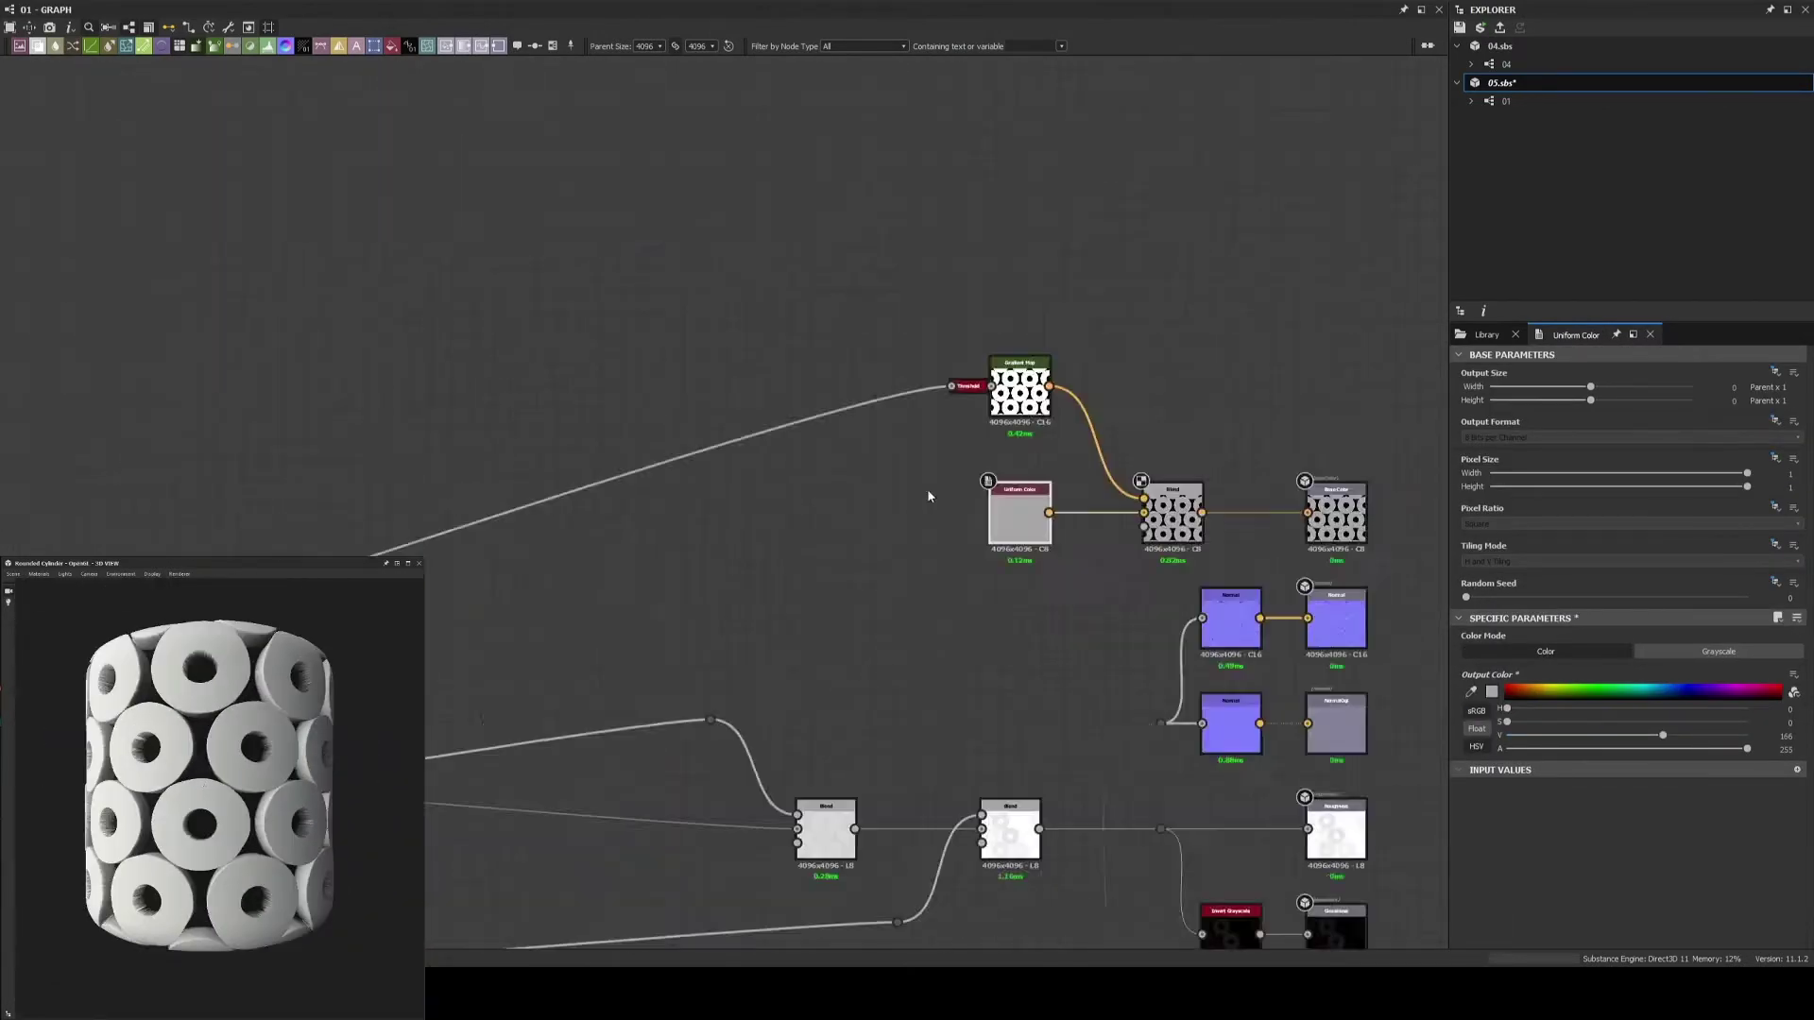
Shrink the hole Shape's scale to 0.33, check the 3D preview, and save
left_click_drag(237, 718, 242, 761)
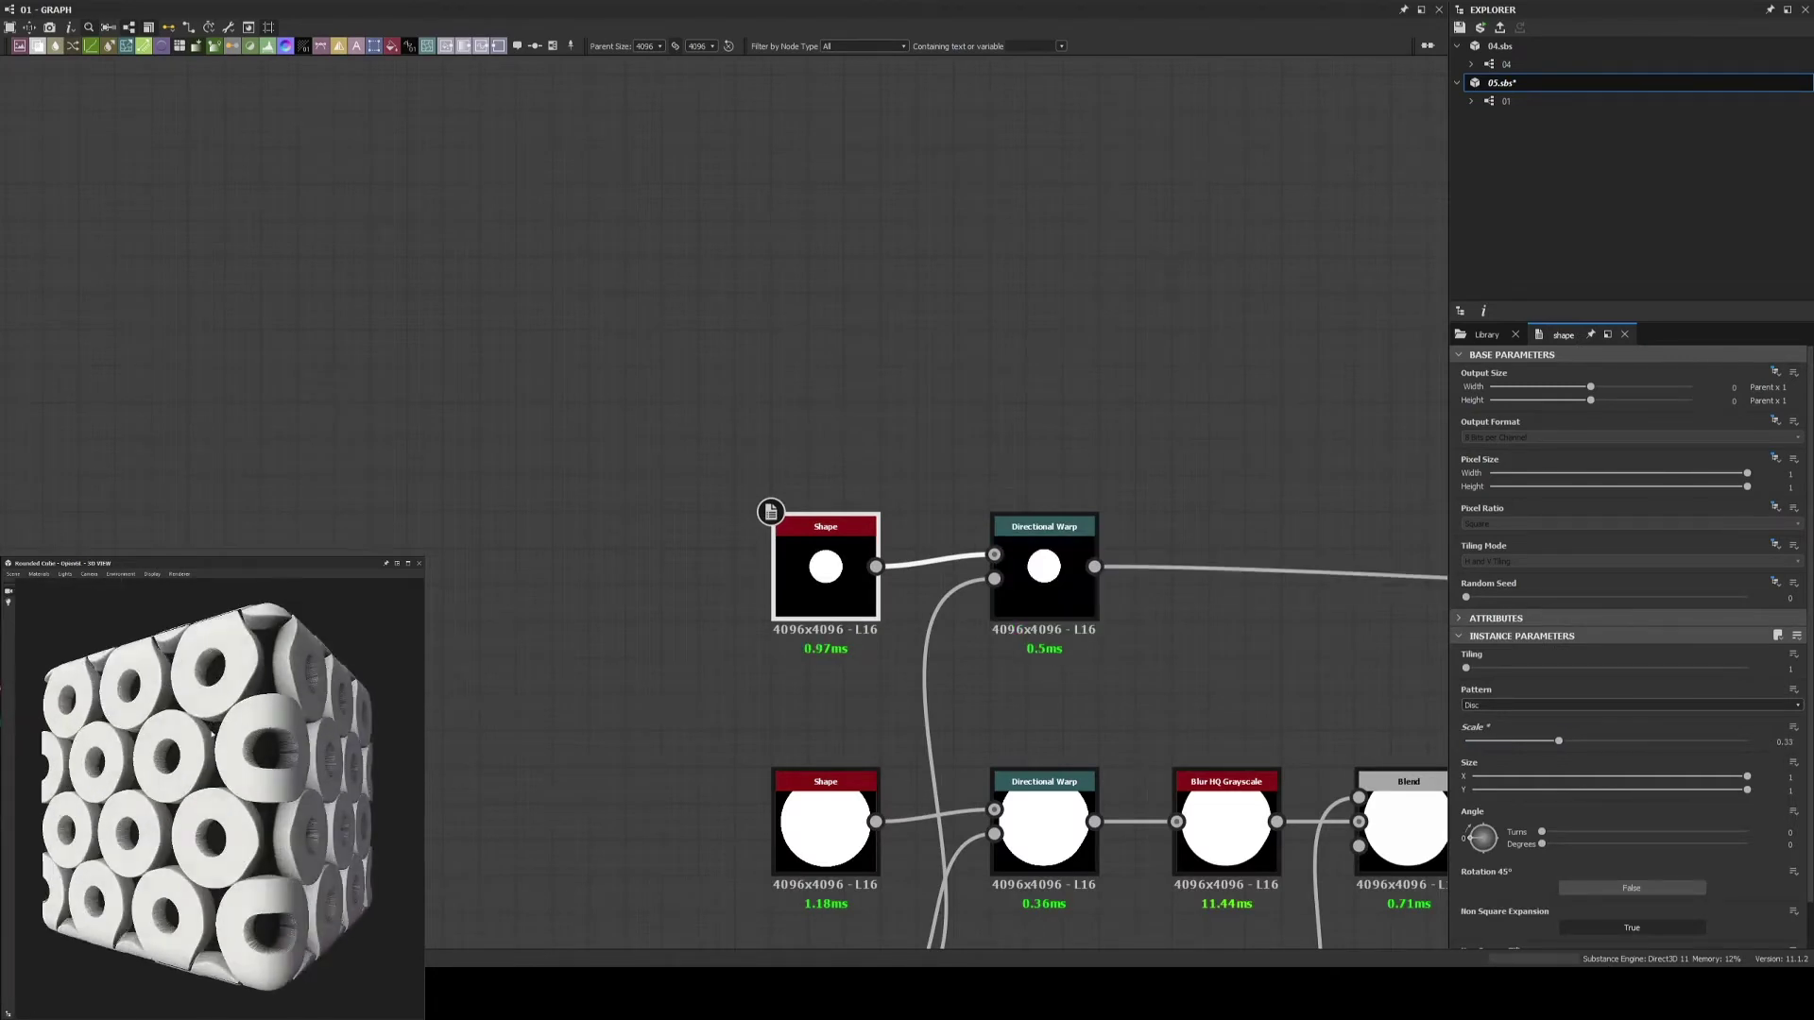
scroll(40, 327, "down", 3)
scroll(39, 327, "down", 2)
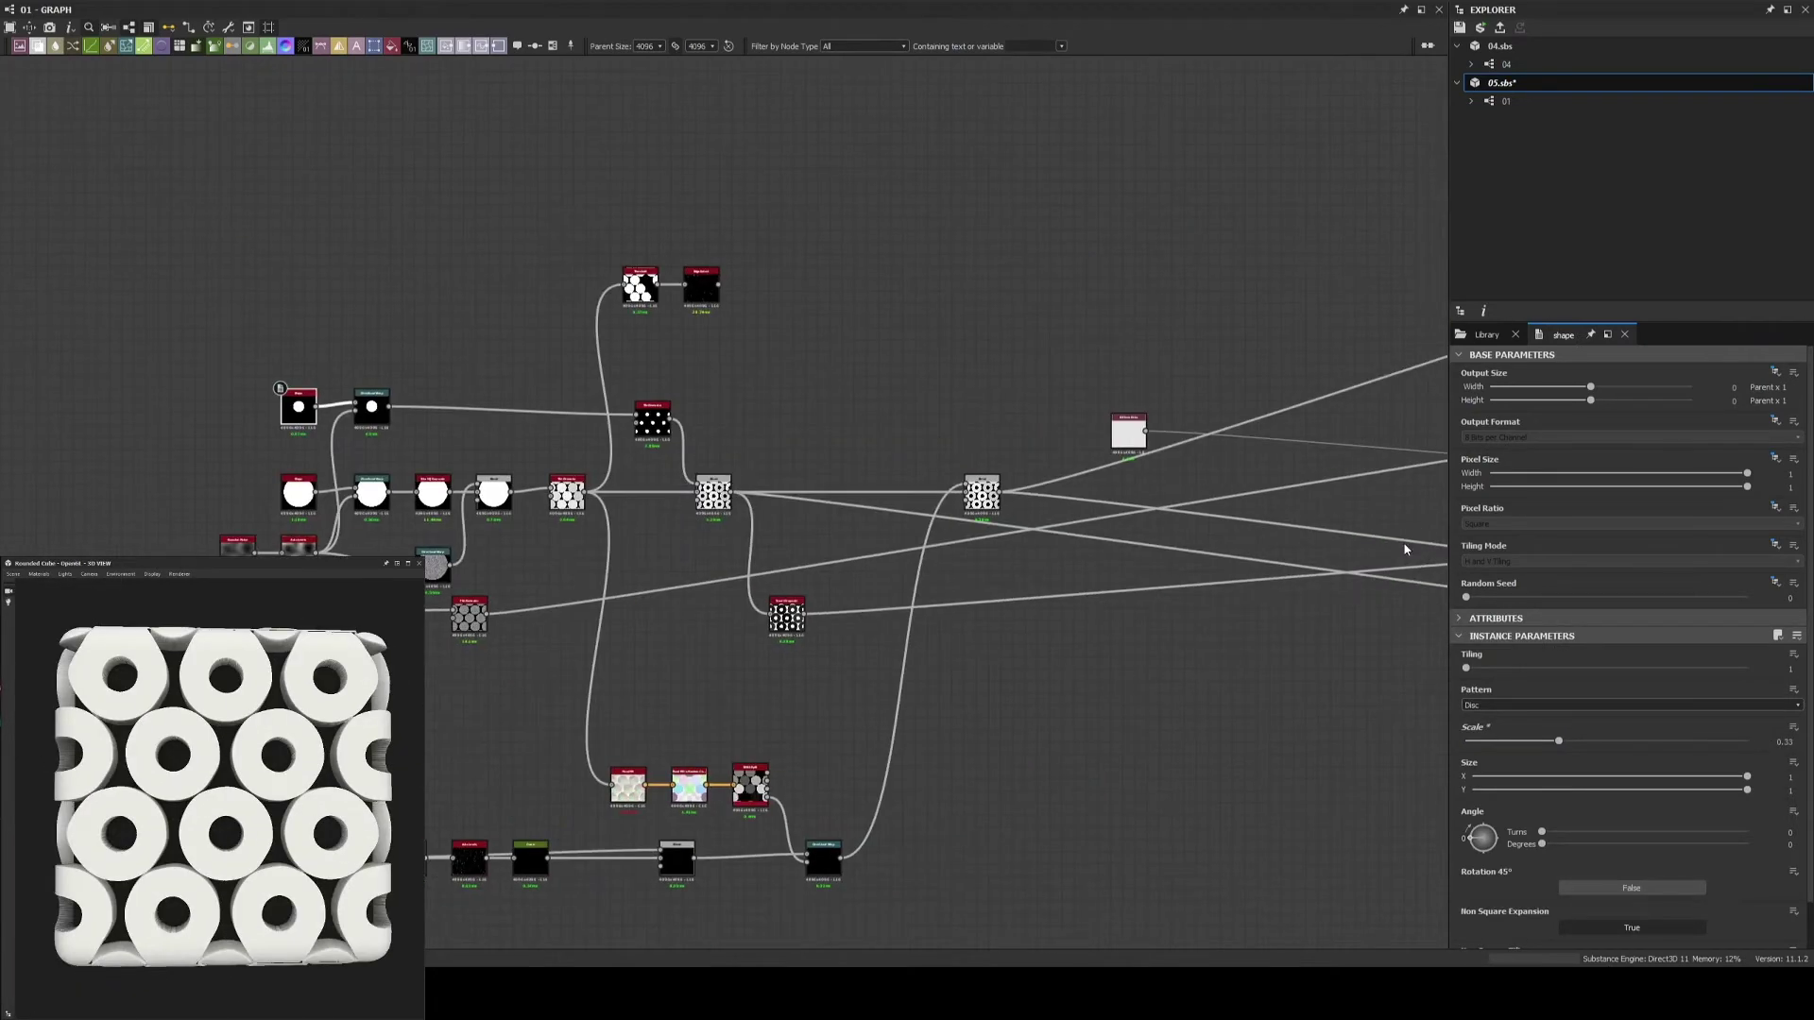
mouse_move(227, 794)
left_mouse_down()
mouse_move(291, 819)
mouse_move(283, 756)
left_mouse_up()
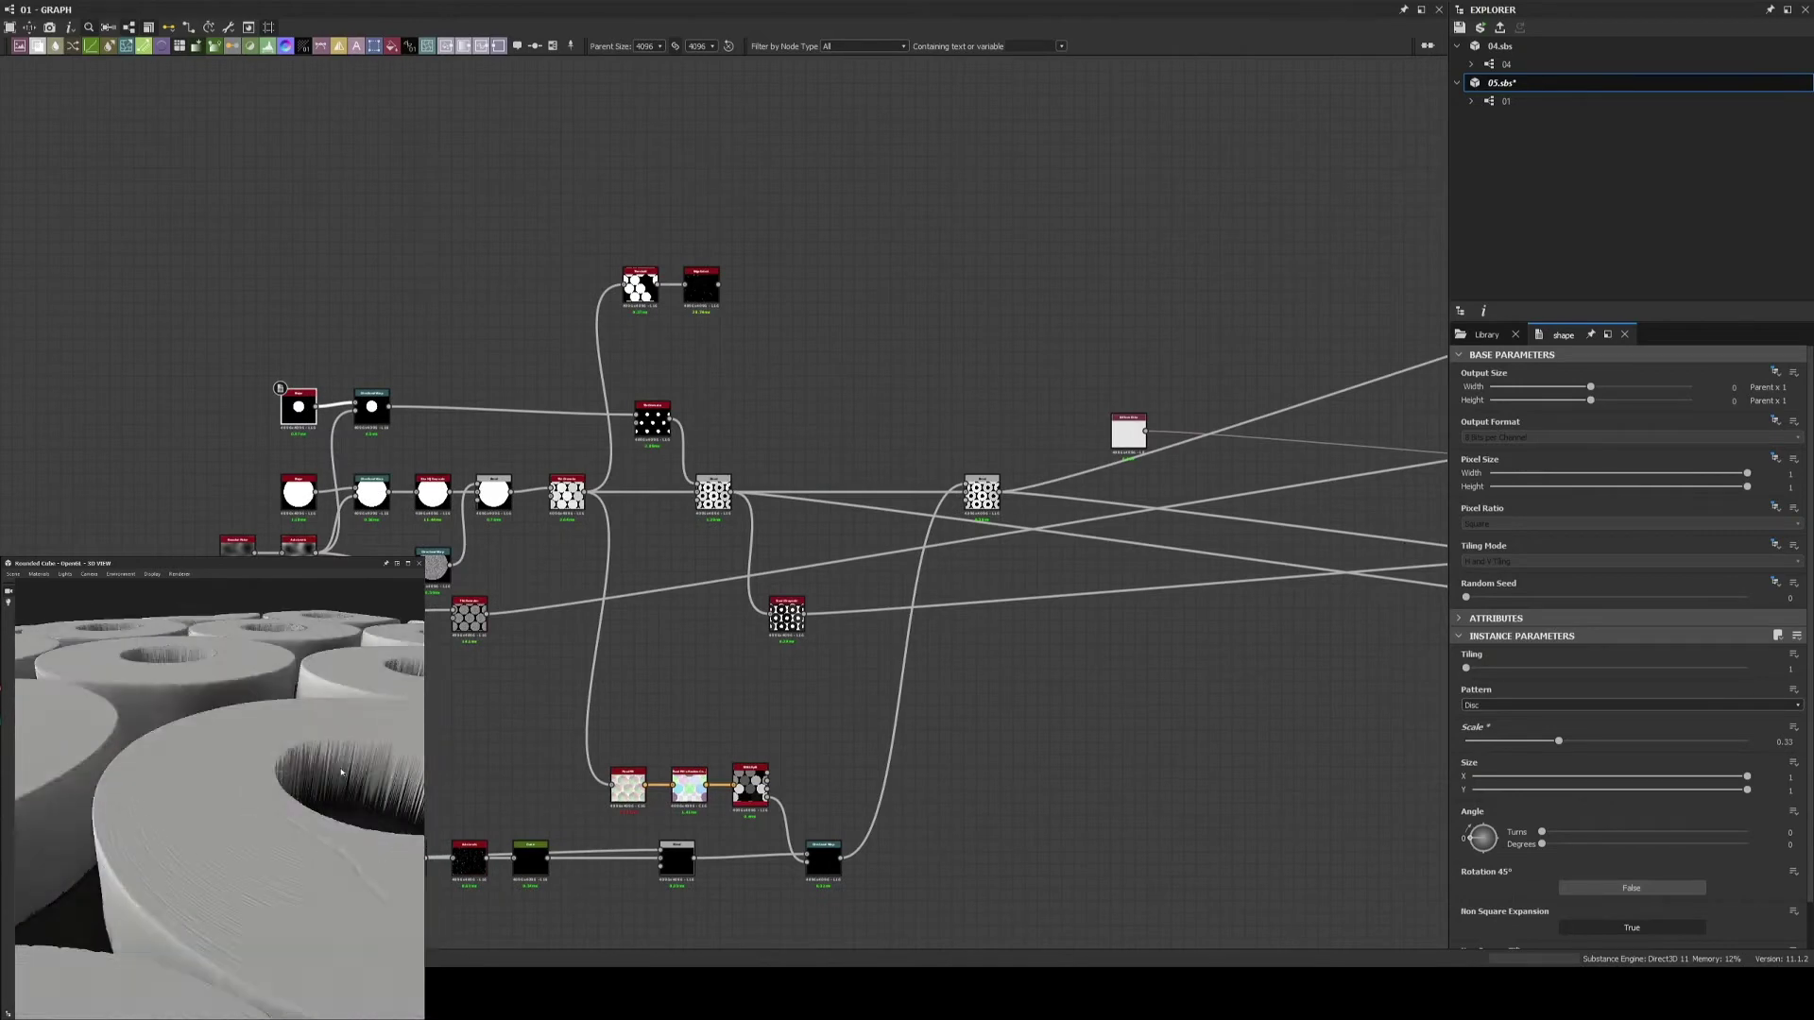
key("ctrl+s")
Pull a new link from the Normal output to add a node there
scroll(943, 536, "up", 3)
scroll(943, 535, "up", 2)
scroll(943, 536, "up", 1)
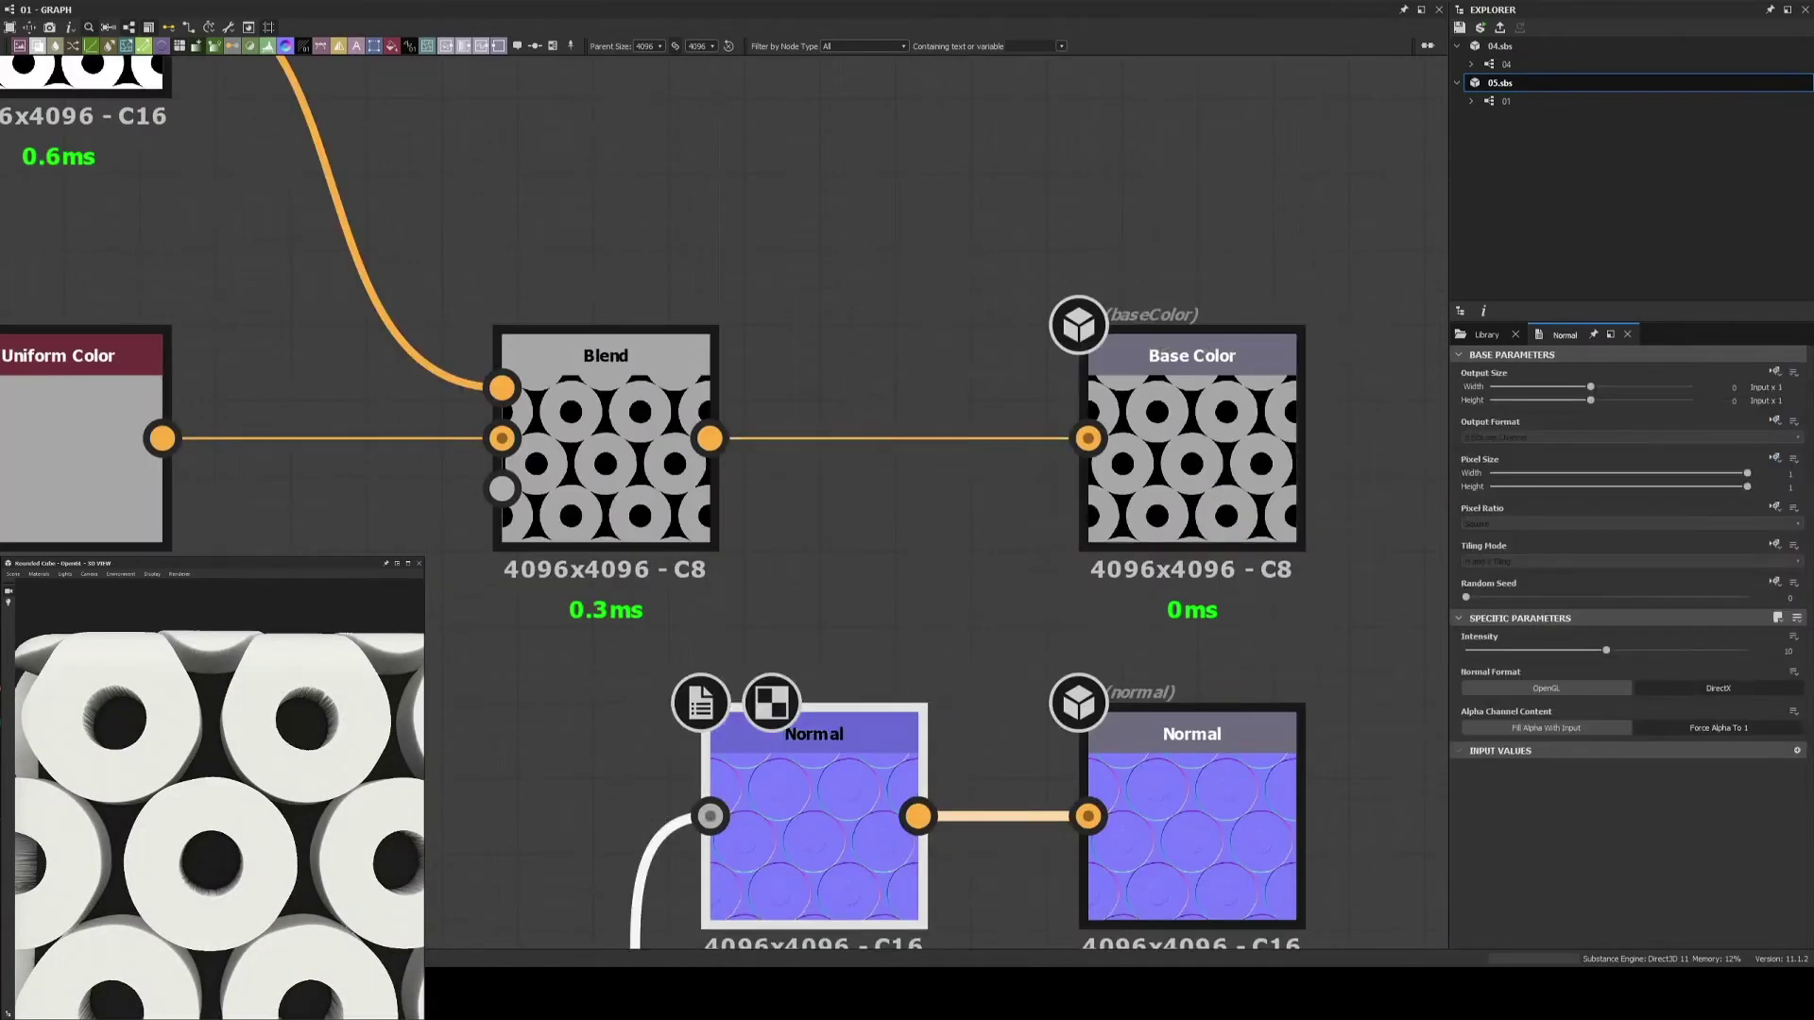
middle_click_drag(943, 536, 718, 491)
scroll(1091, 215, "down", 2)
left_click_drag(718, 761, 742, 518)
Add Curvature Smooth, wire its Gradient Map into the Blend's second input, and edit the gradient
left_click(775, 567)
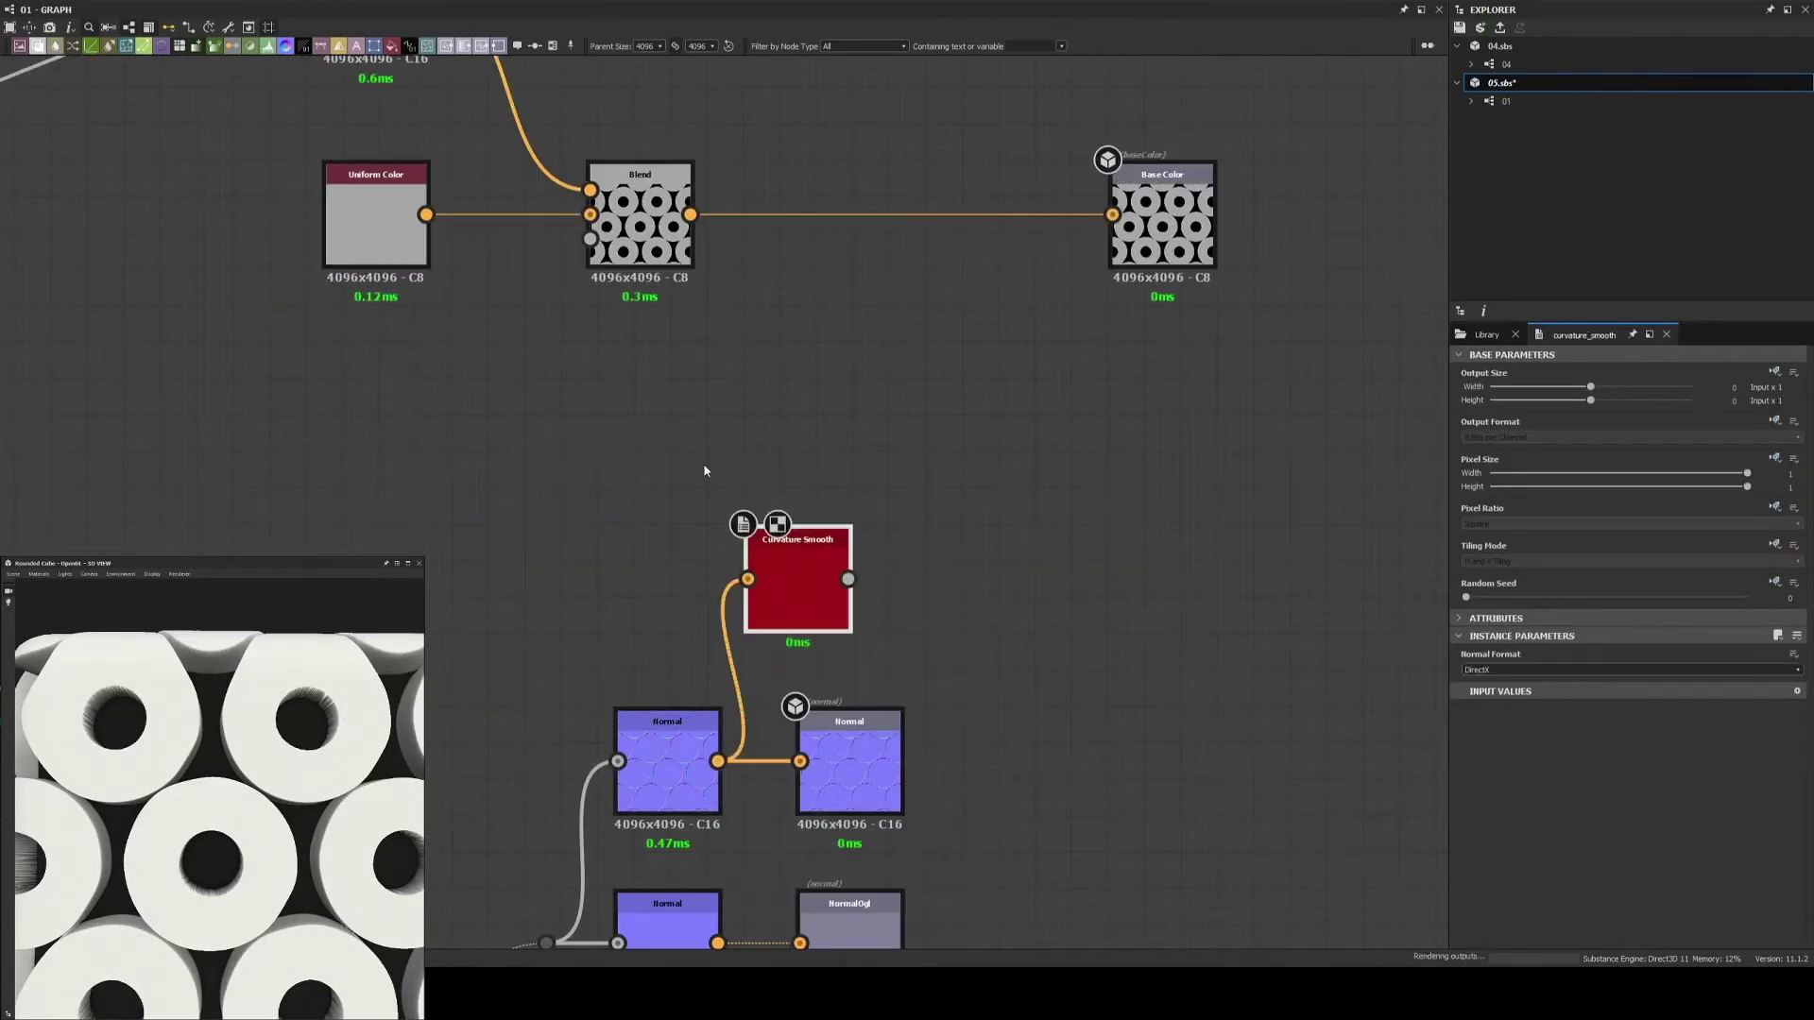
left_click_drag(583, 378, 948, 349)
left_click_drag(908, 684, 906, 350)
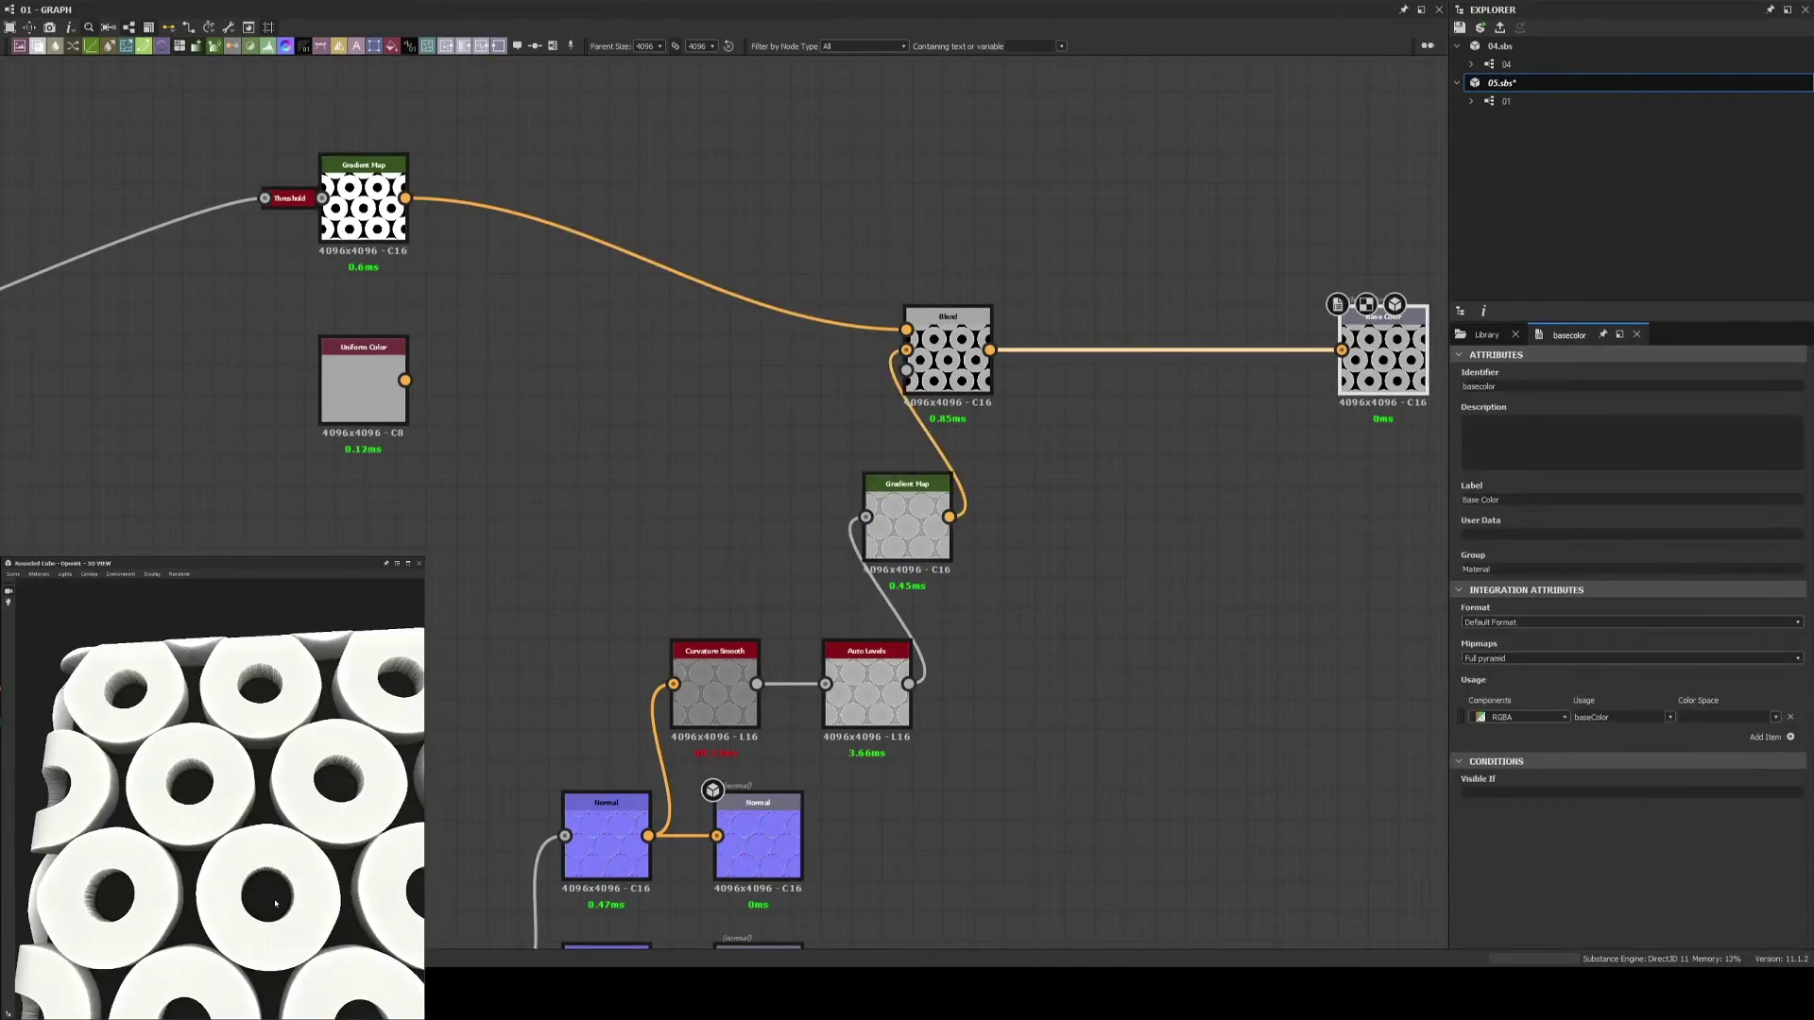
left_click(1665, 745)
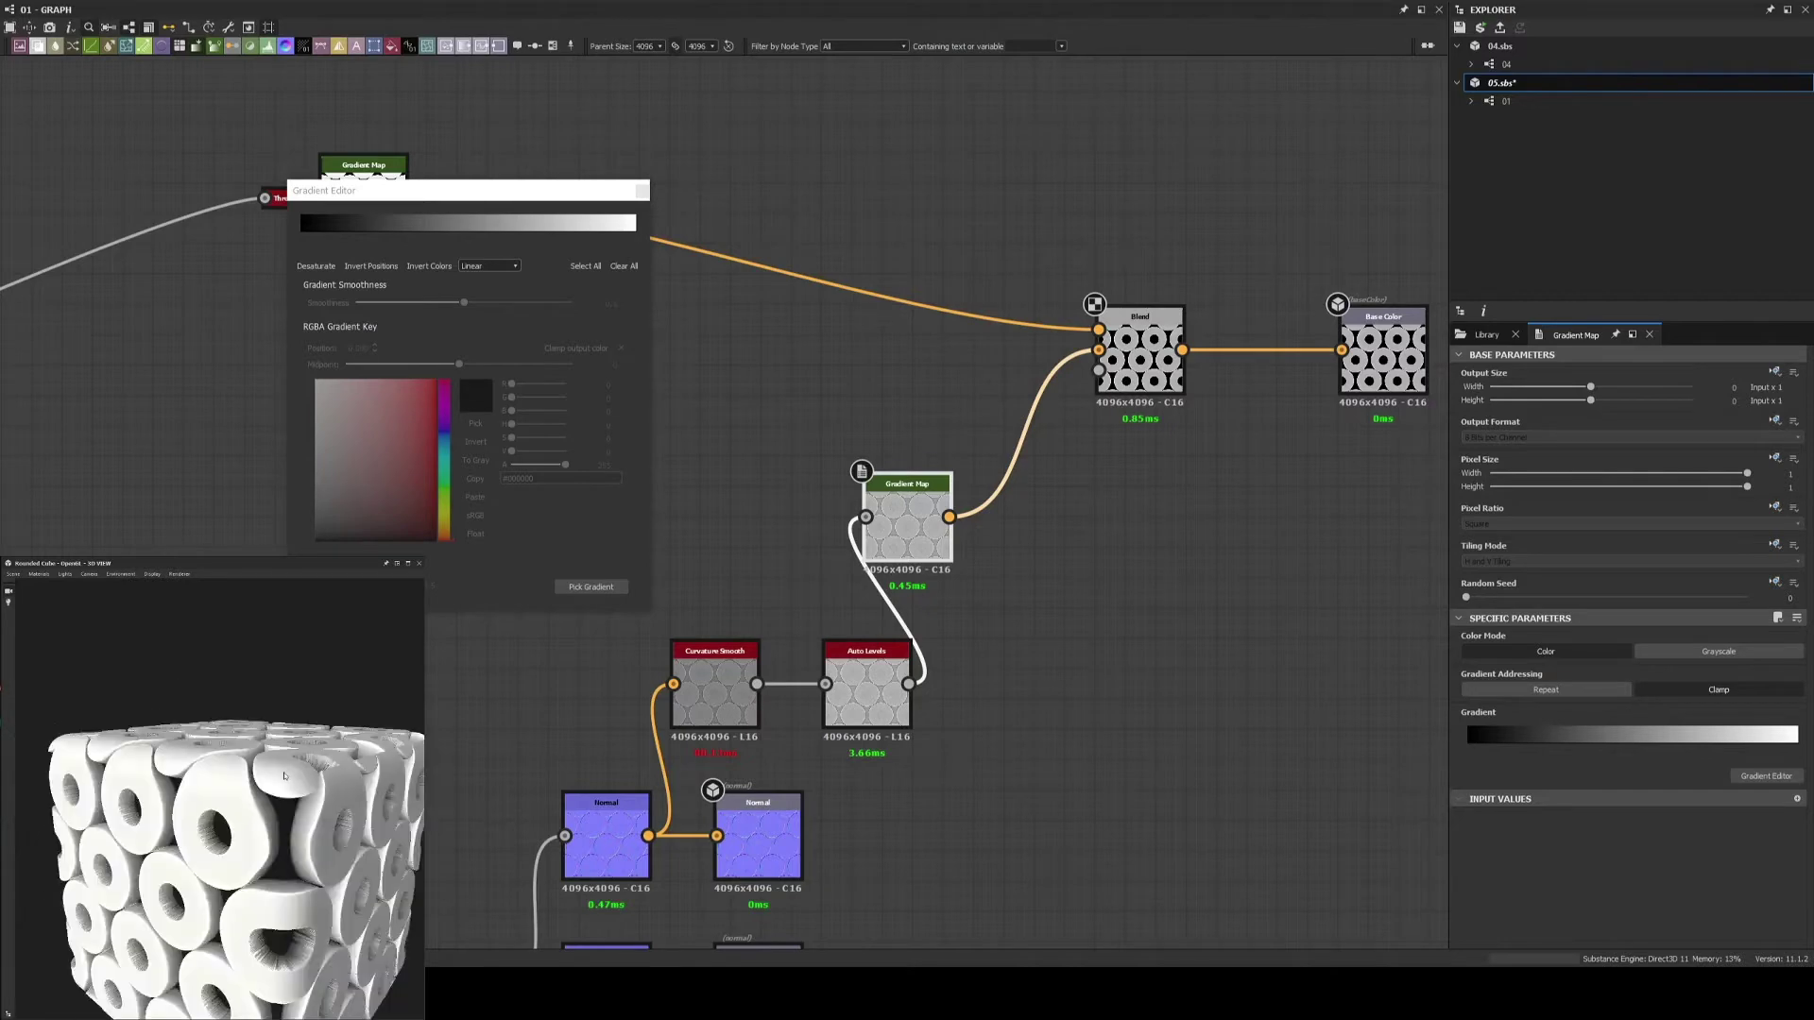
scroll(154, 307, "up", 2)
left_click(453, 222)
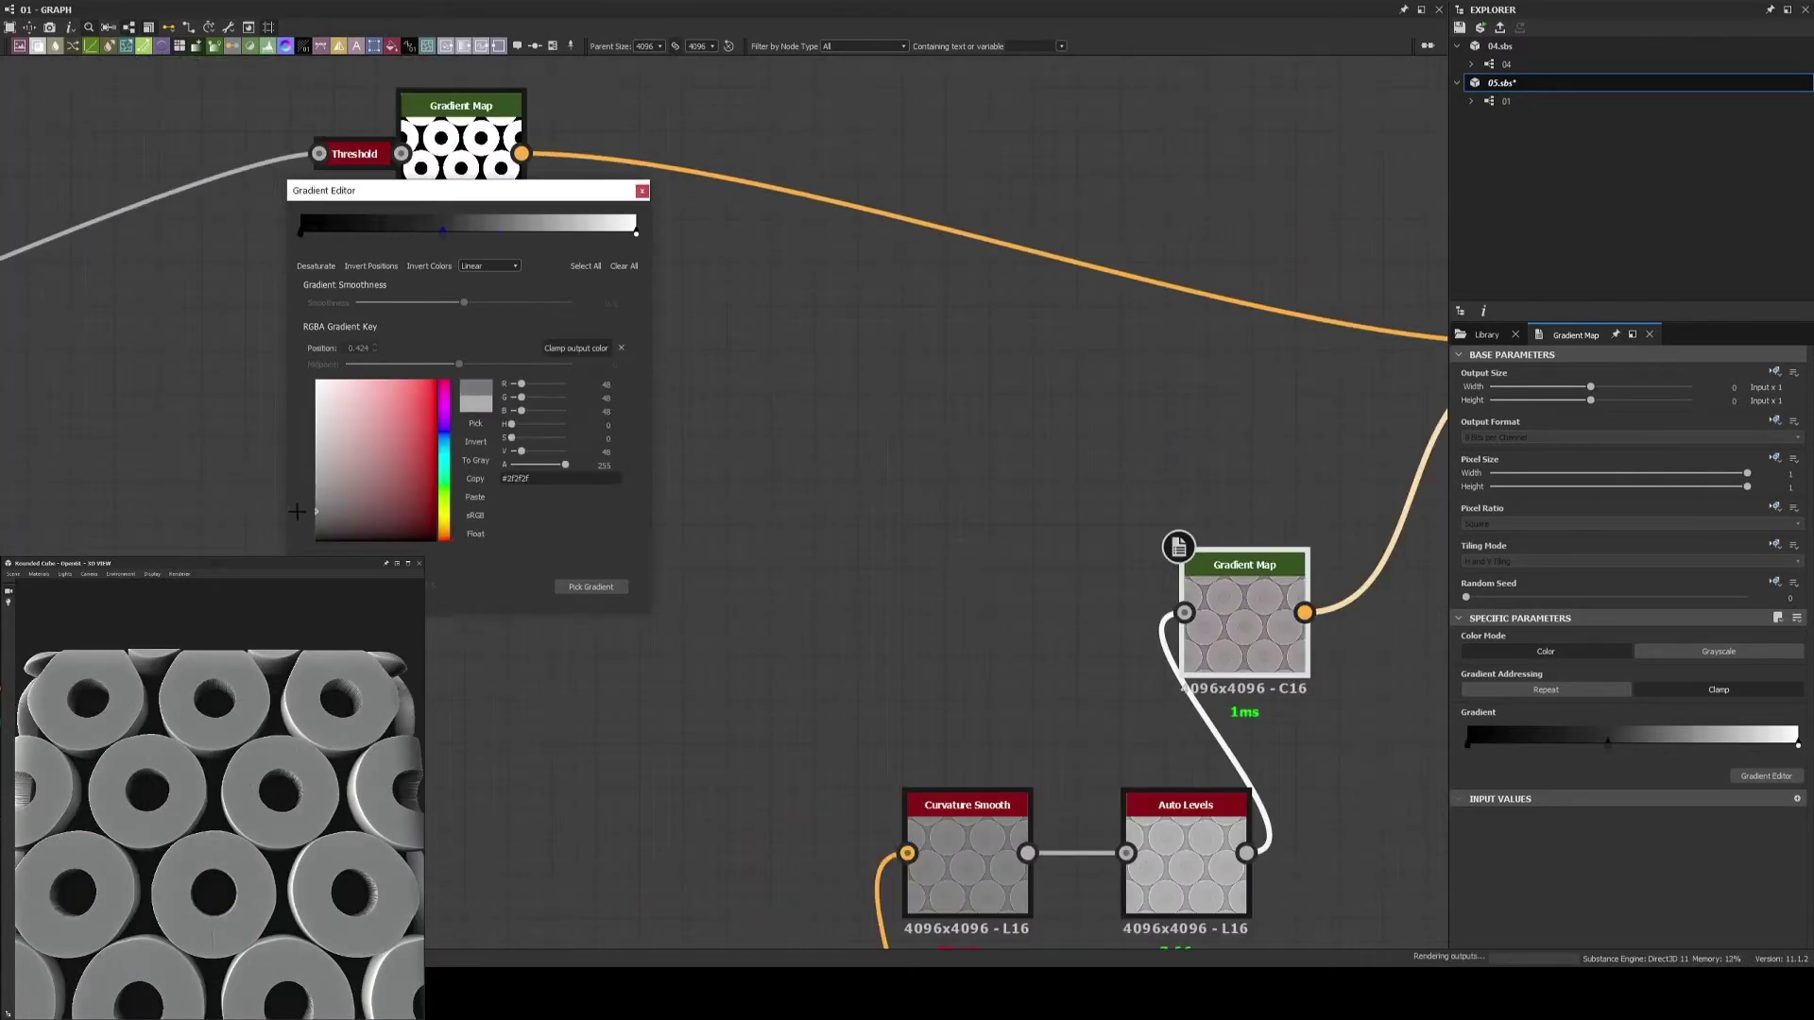
Insert Levels between Auto Levels and Gradient Map, pulling its highlight marker left
key("ctrl+s")
scroll(1435, 476, "down", 1)
middle_click_drag(944, 522, 768, 395)
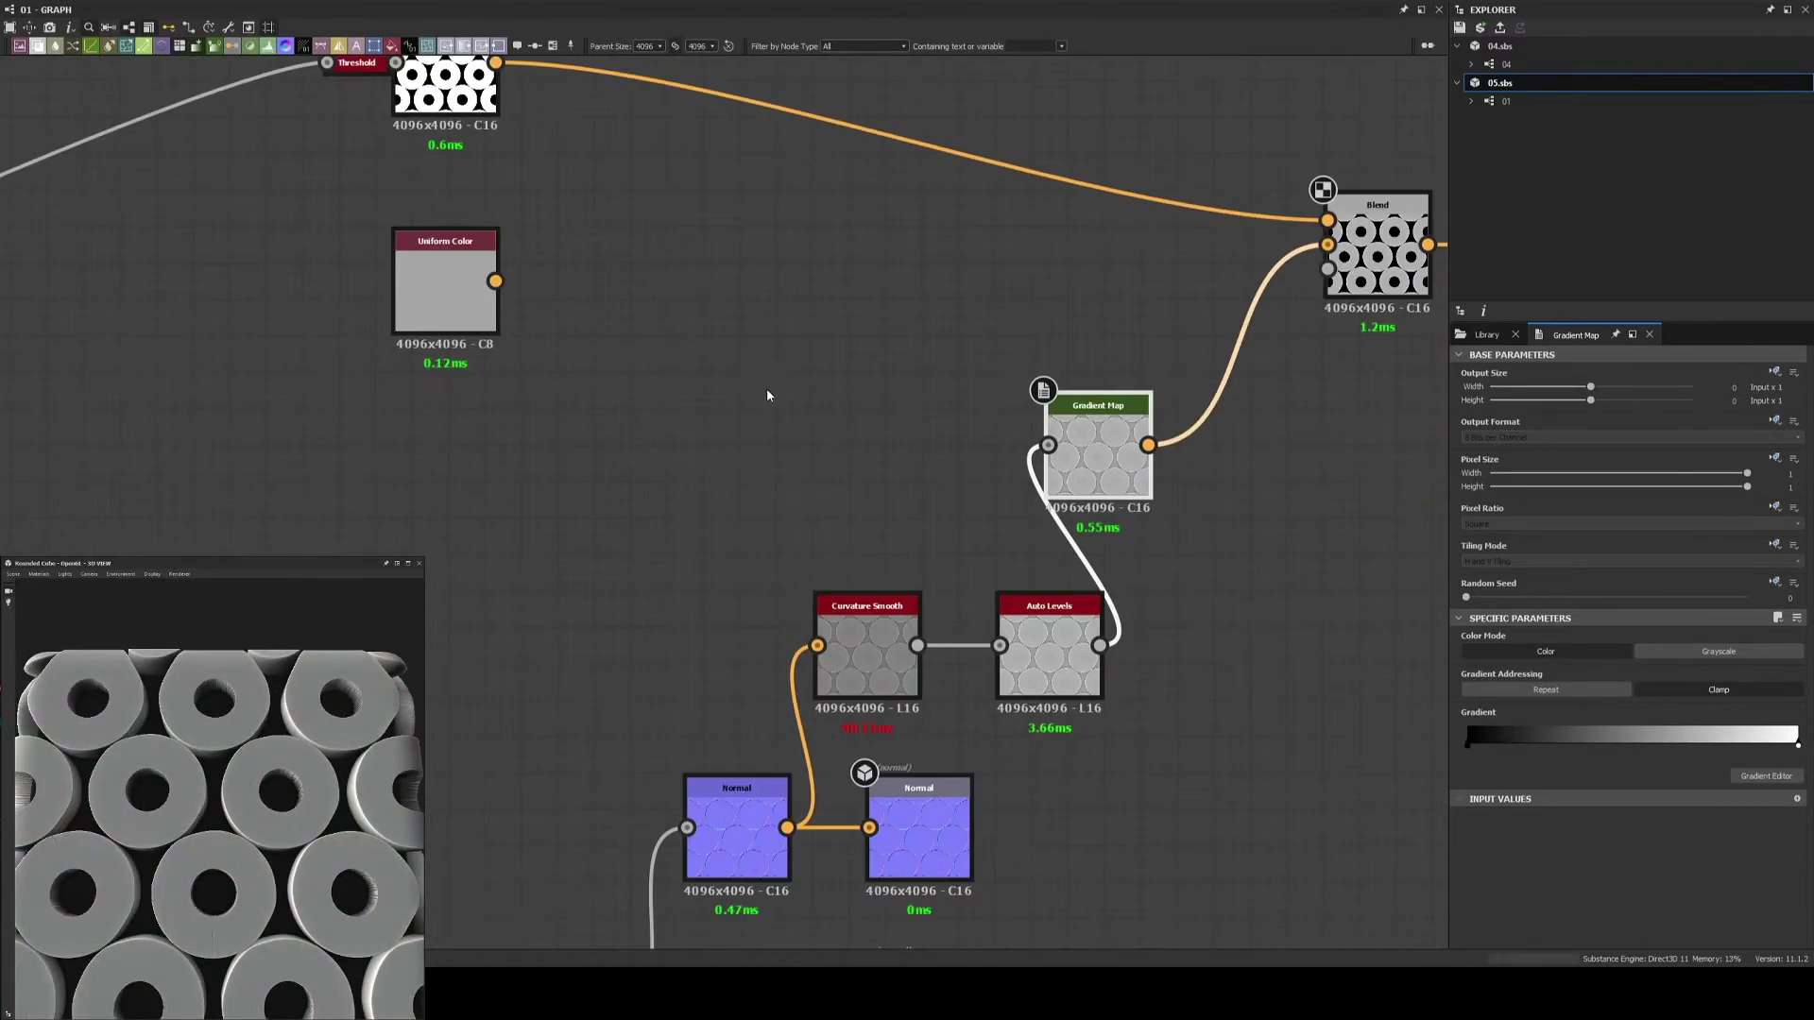
scroll(335, 529, "down", 2)
left_click_drag(1059, 359, 1058, 218)
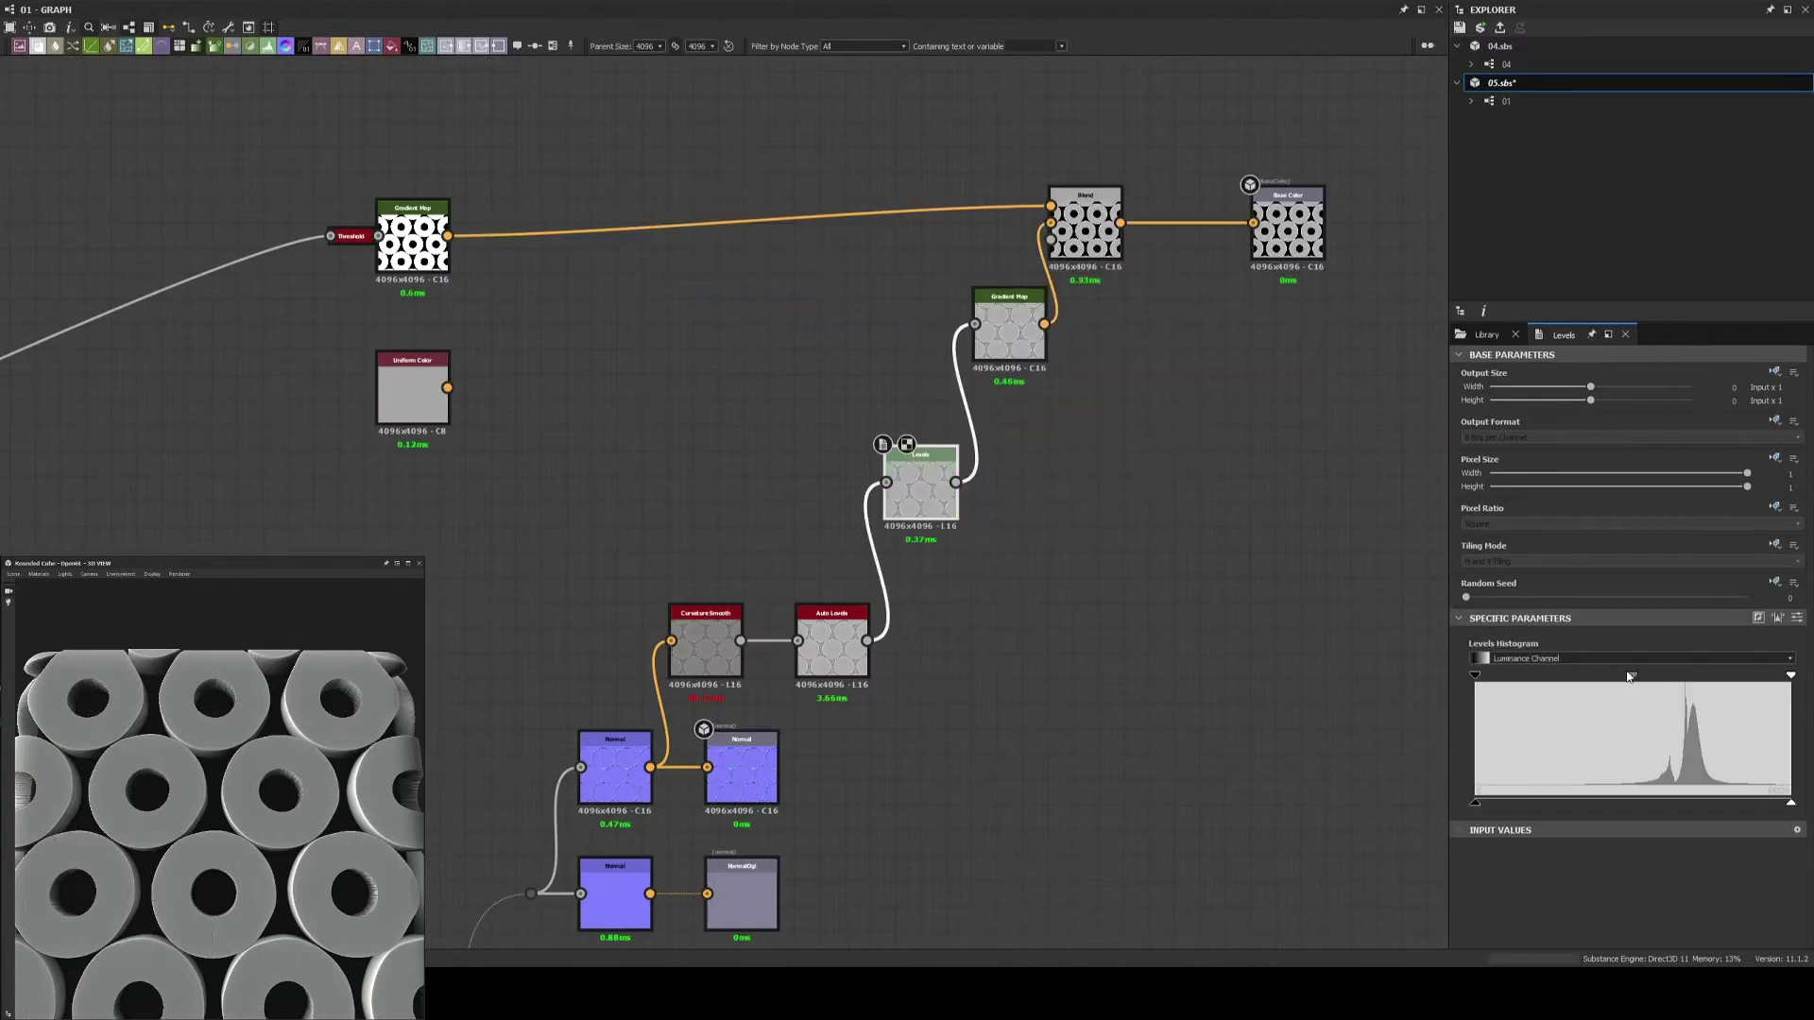
left_click_drag(1548, 676, 1475, 677)
left_click_drag(1790, 677, 1742, 677)
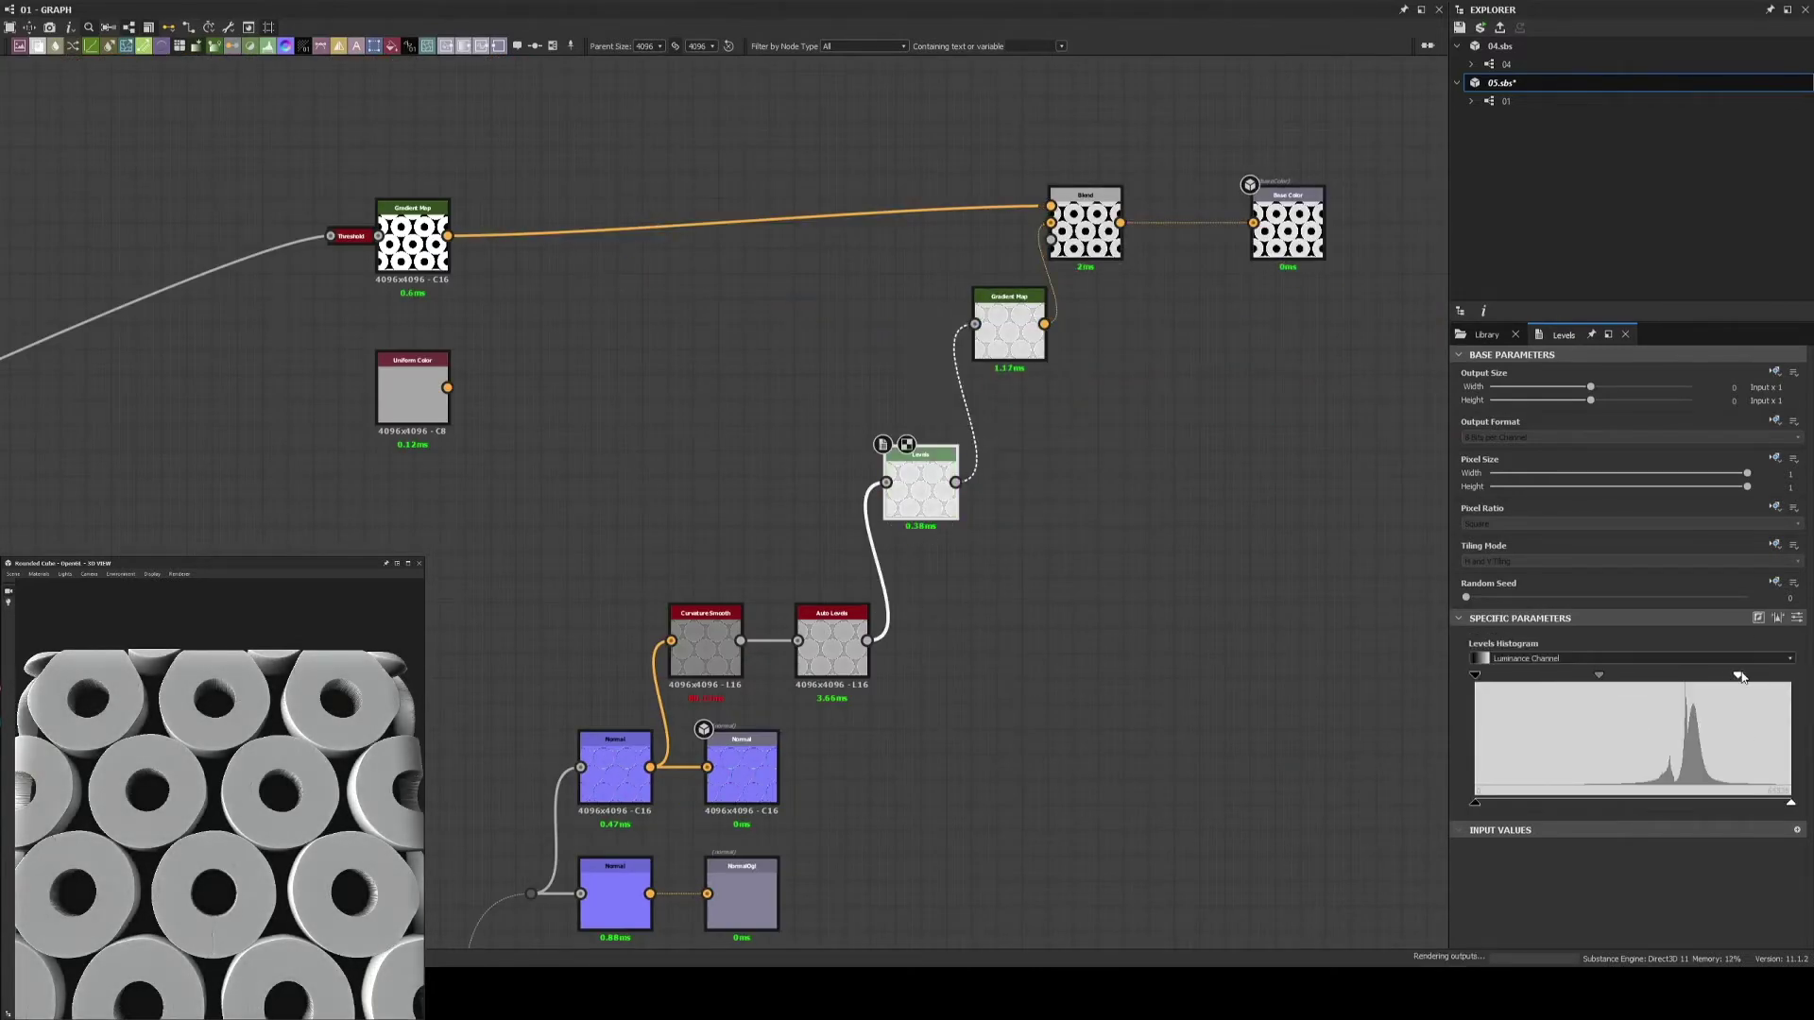
Move the Threshold node onto the roughness blend link and save
scroll(1028, 454, "up", 5)
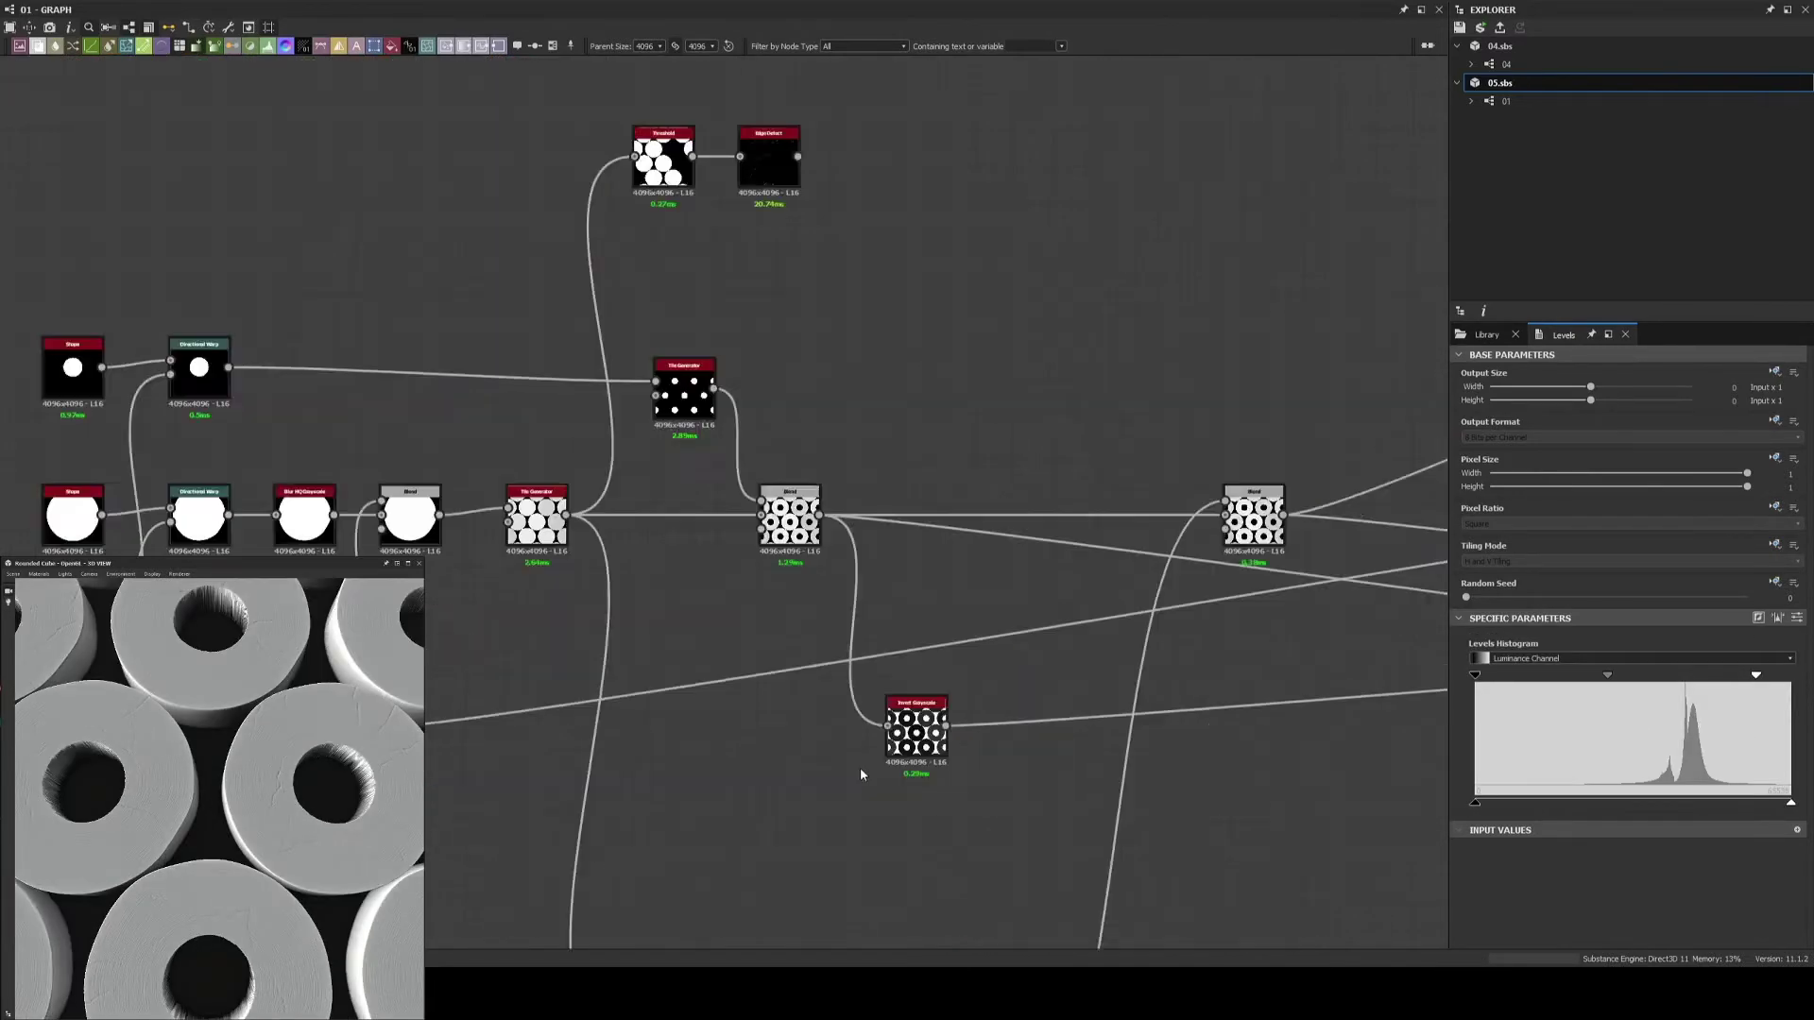
left_click(1028, 453)
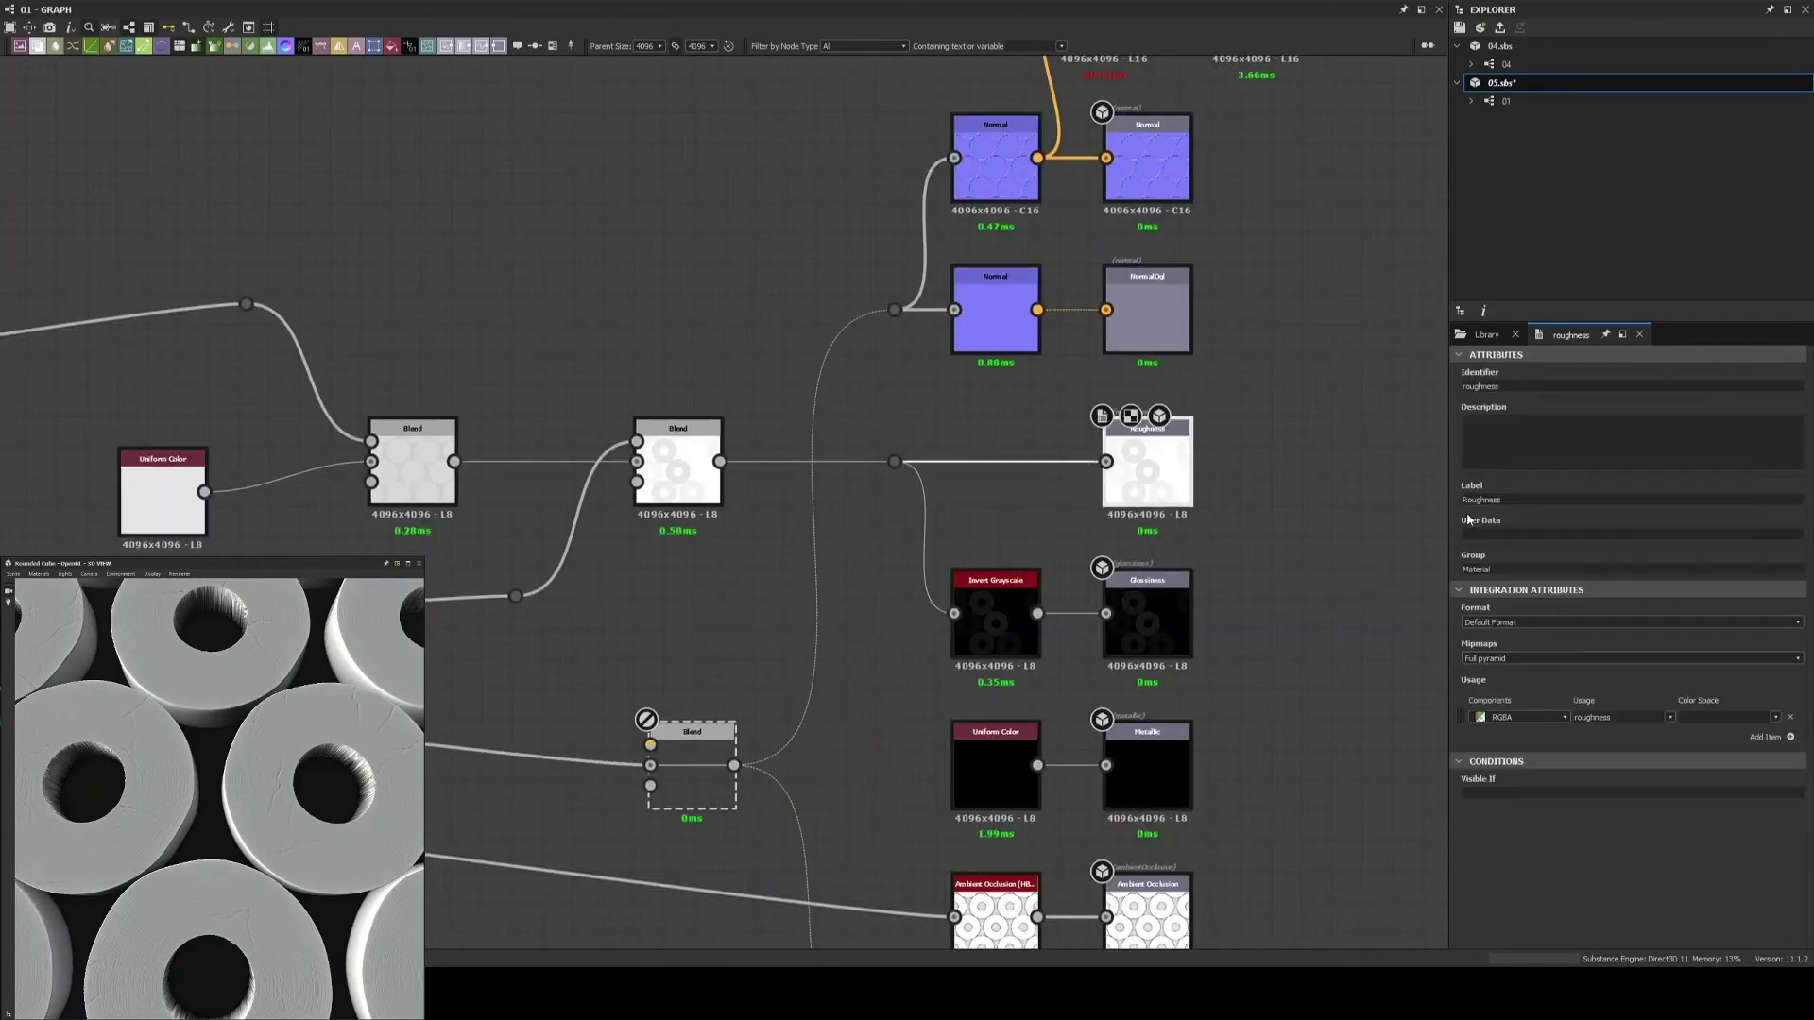
left_click(796, 860)
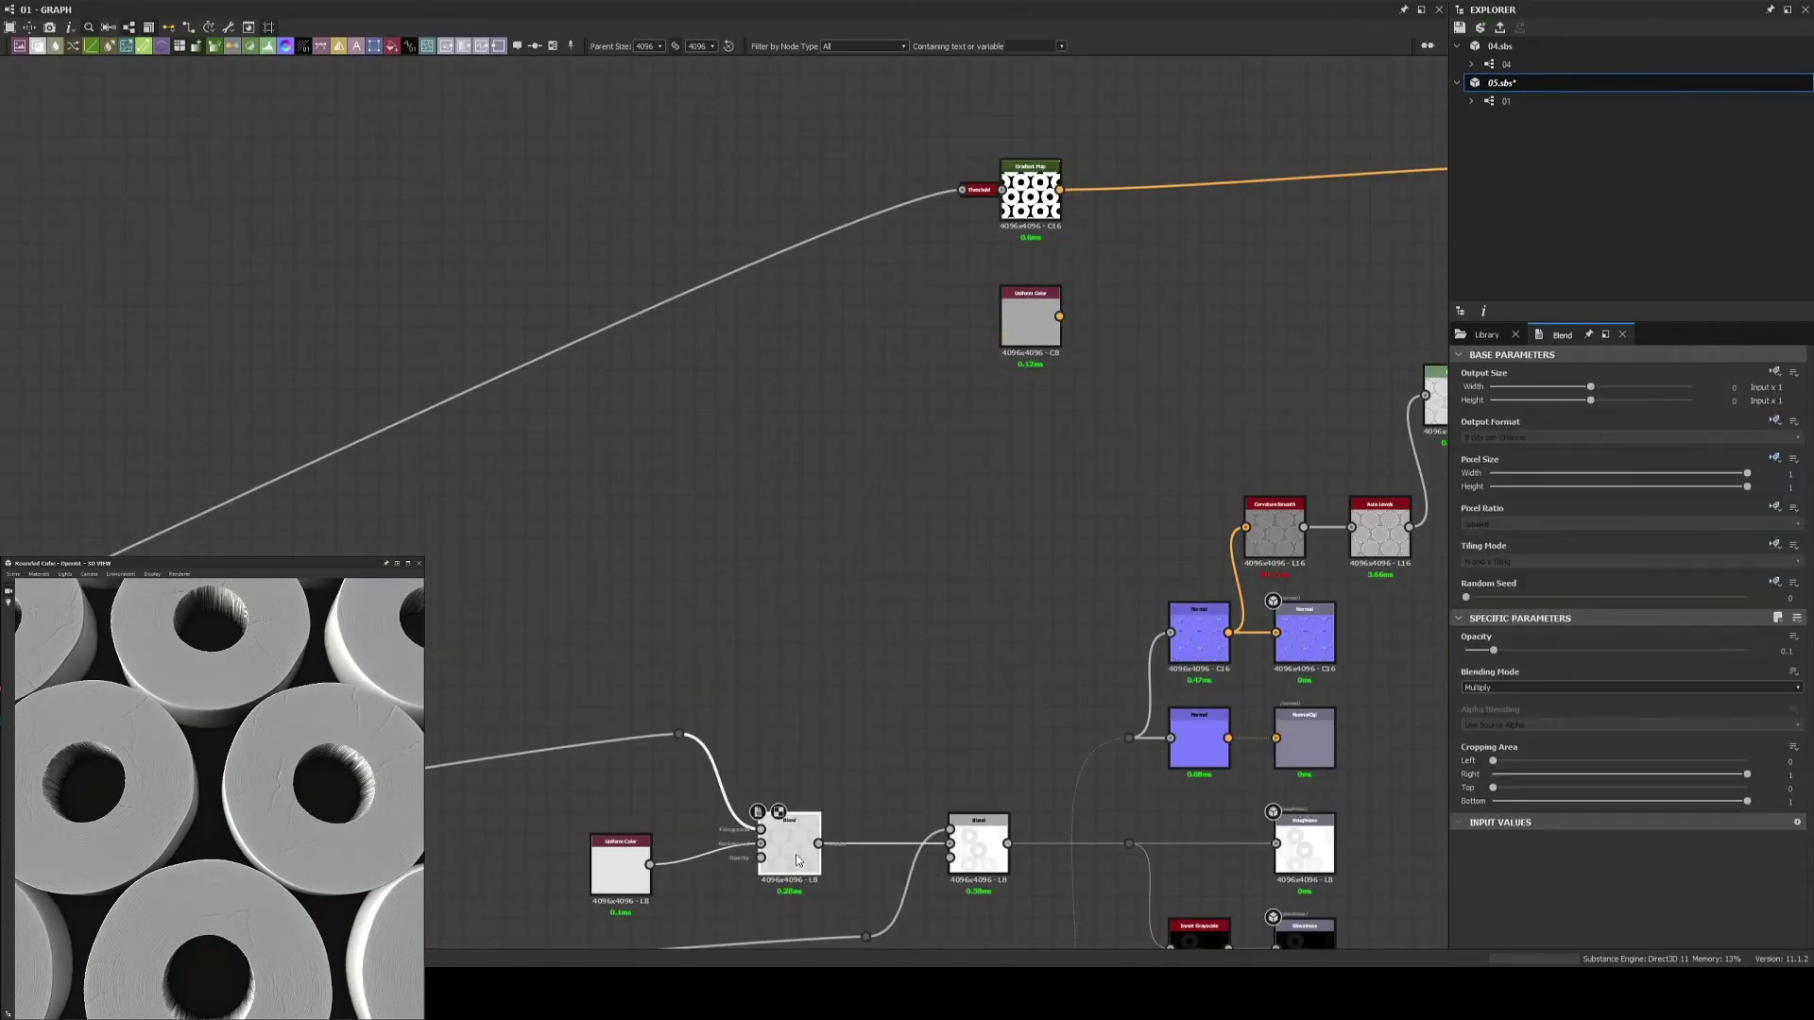
left_click_drag(981, 190, 247, 433)
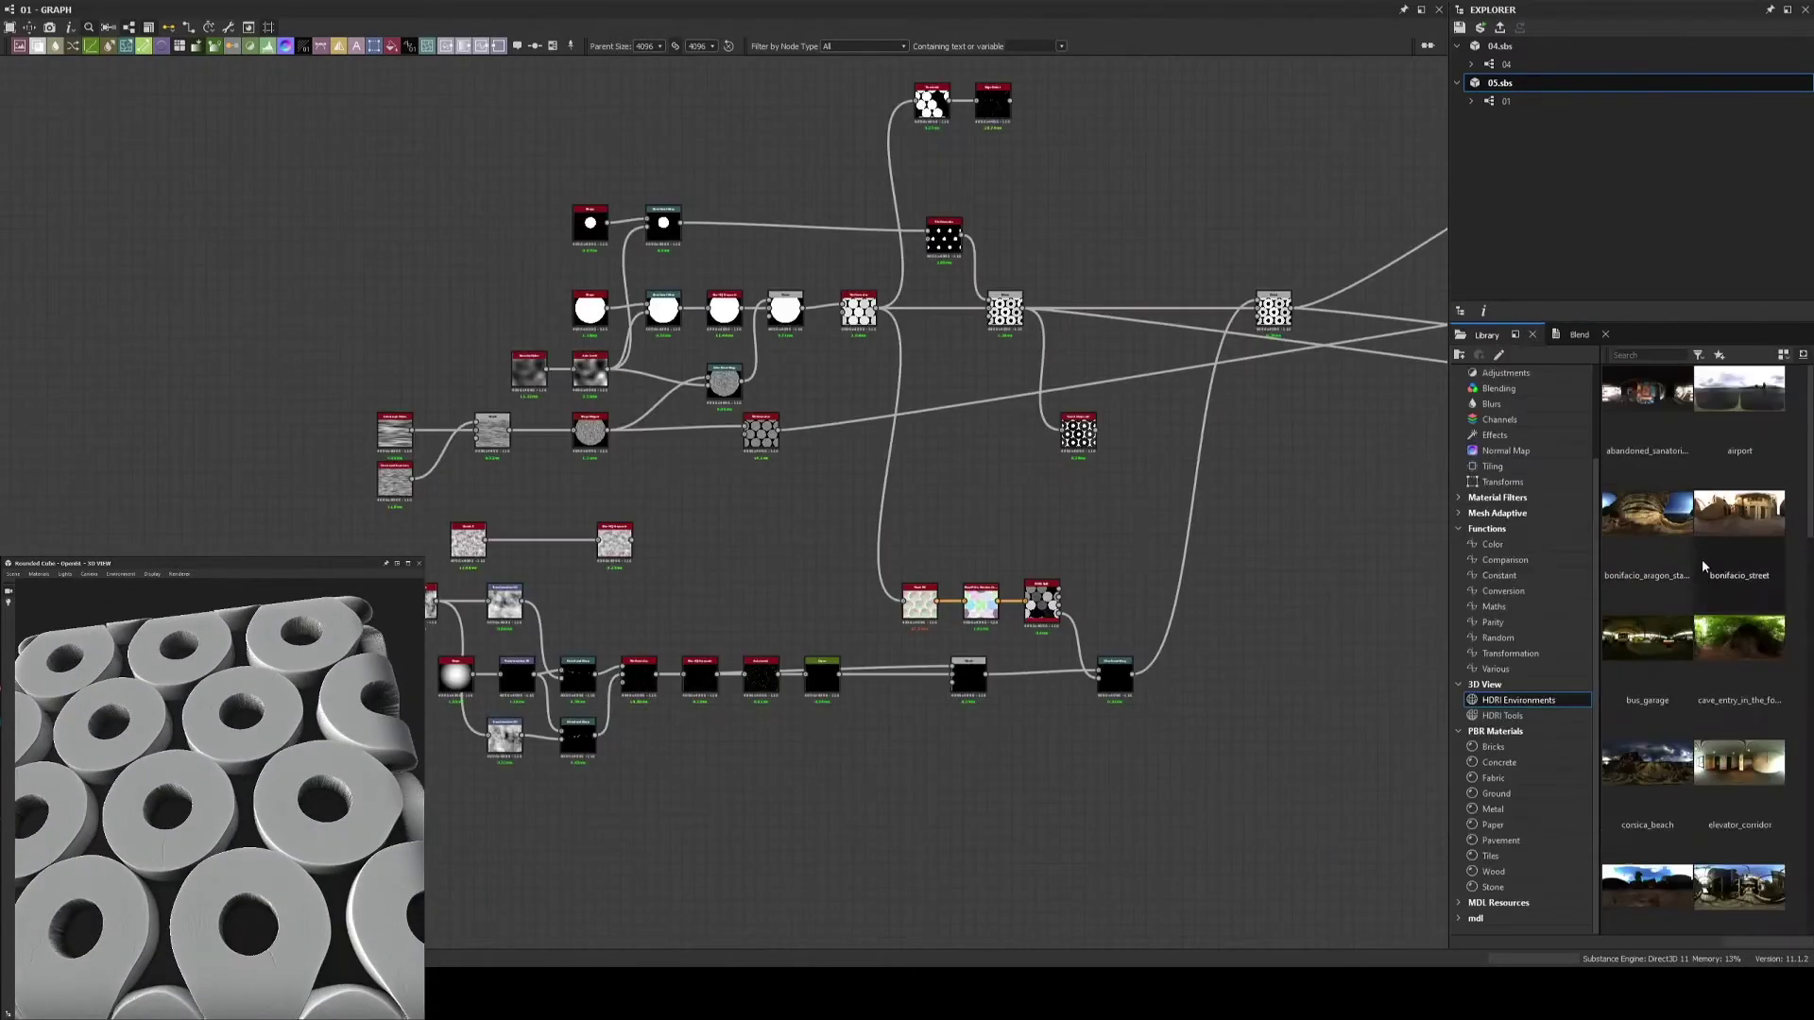
scroll(584, 646, "up", 3)
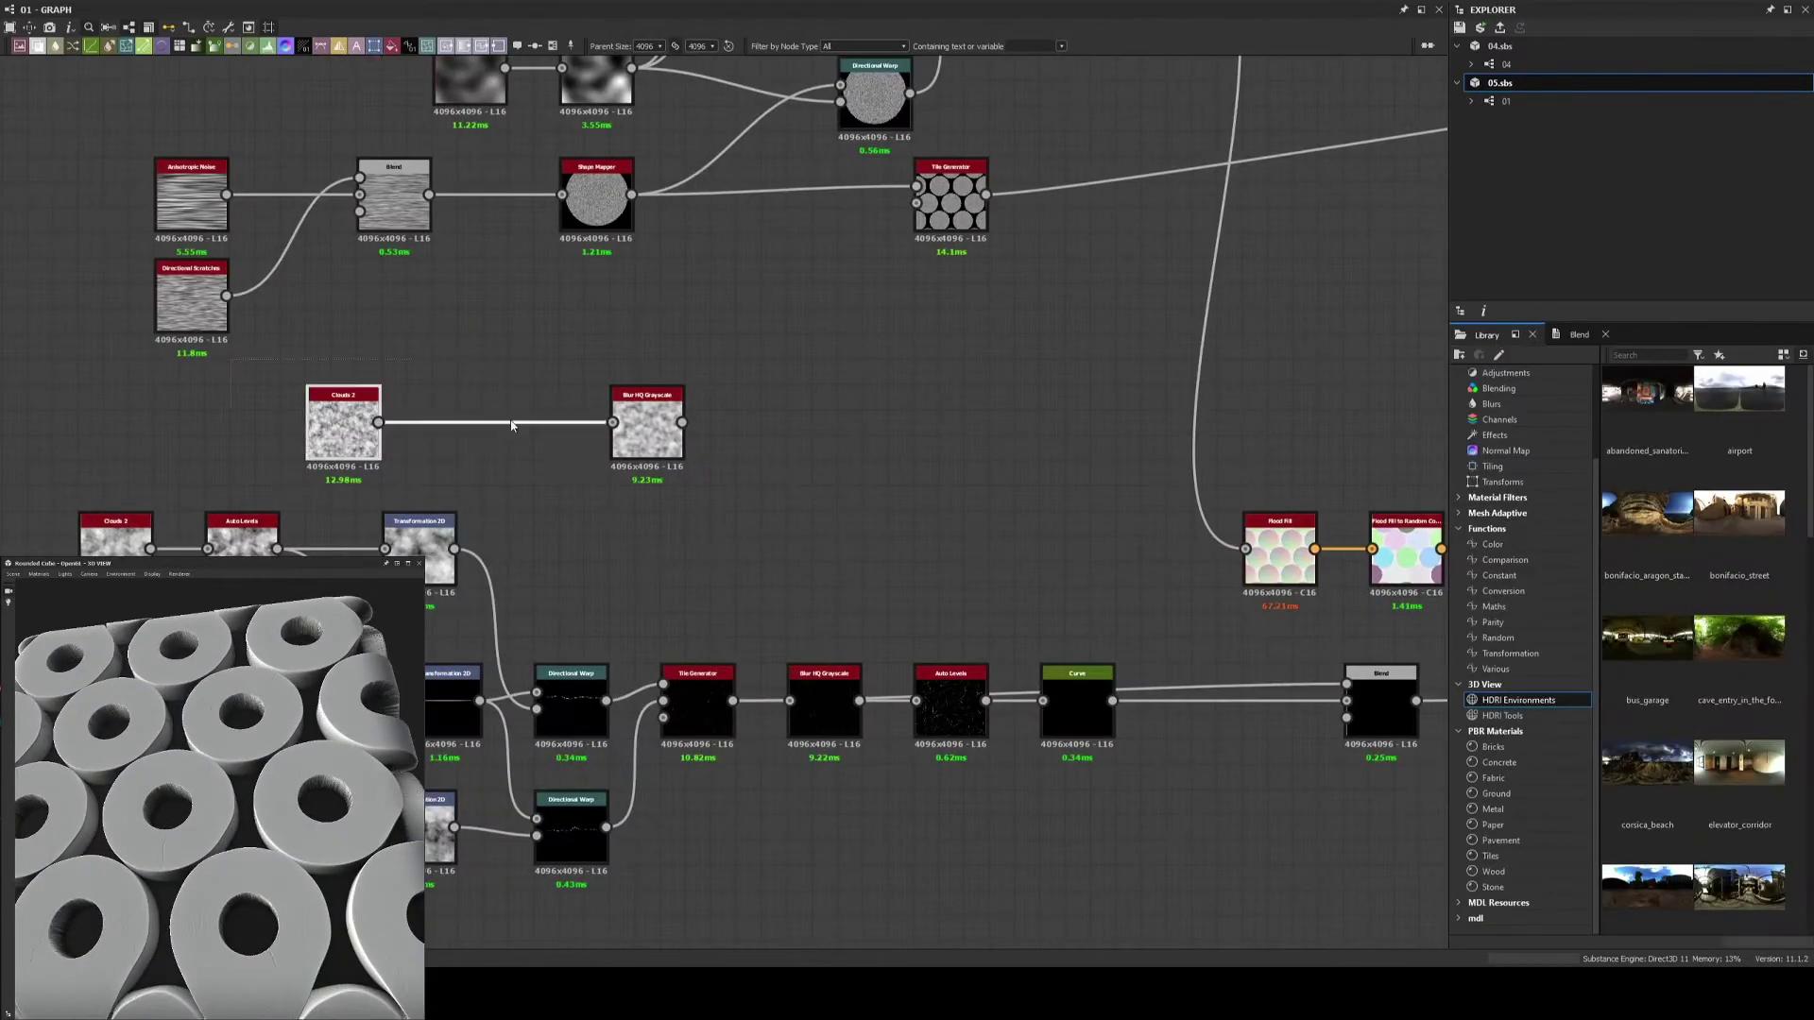
scroll(300, 904, "up", 3)
scroll(300, 904, "up", 2)
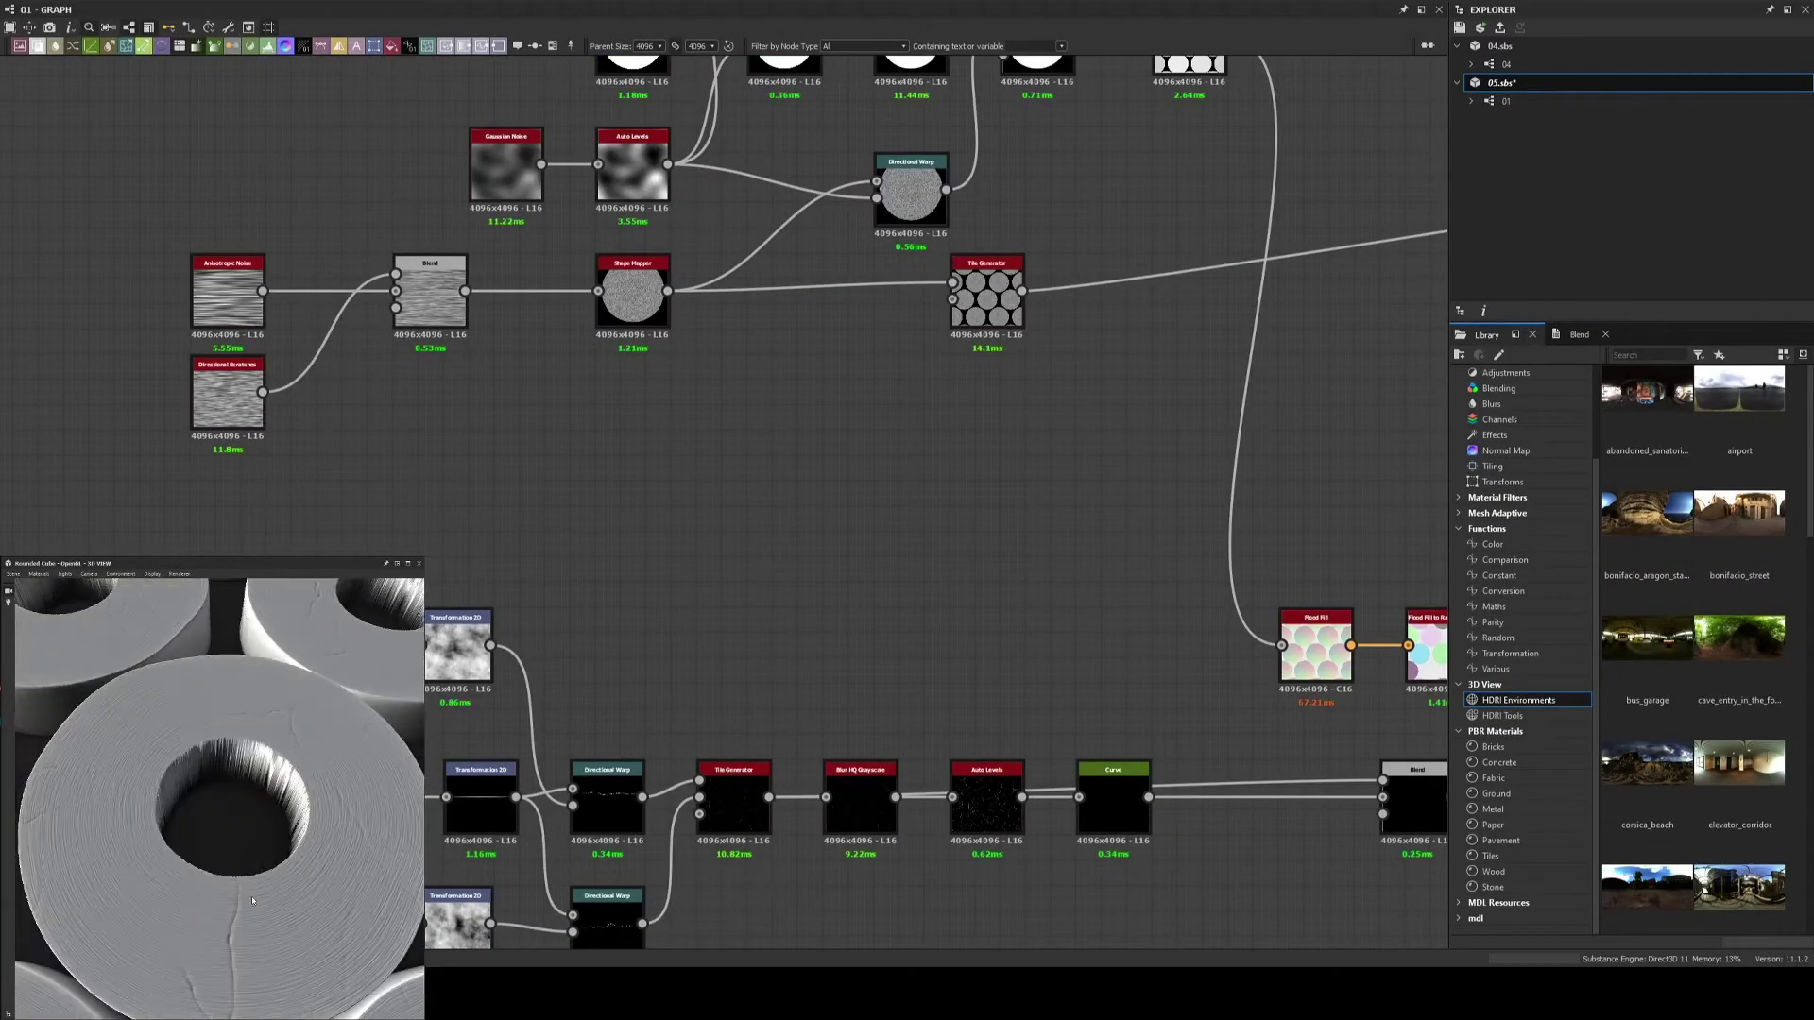
scroll(300, 904, "down", 3)
scroll(299, 904, "down", 3)
scroll(1005, 493, "down", 3)
key("ctrl+s")
scroll(1215, 334, "up", 2)
Set the Subtract Blend's opacity to 0.05 and add a second Shape Mapper from the blend
left_click(1144, 194)
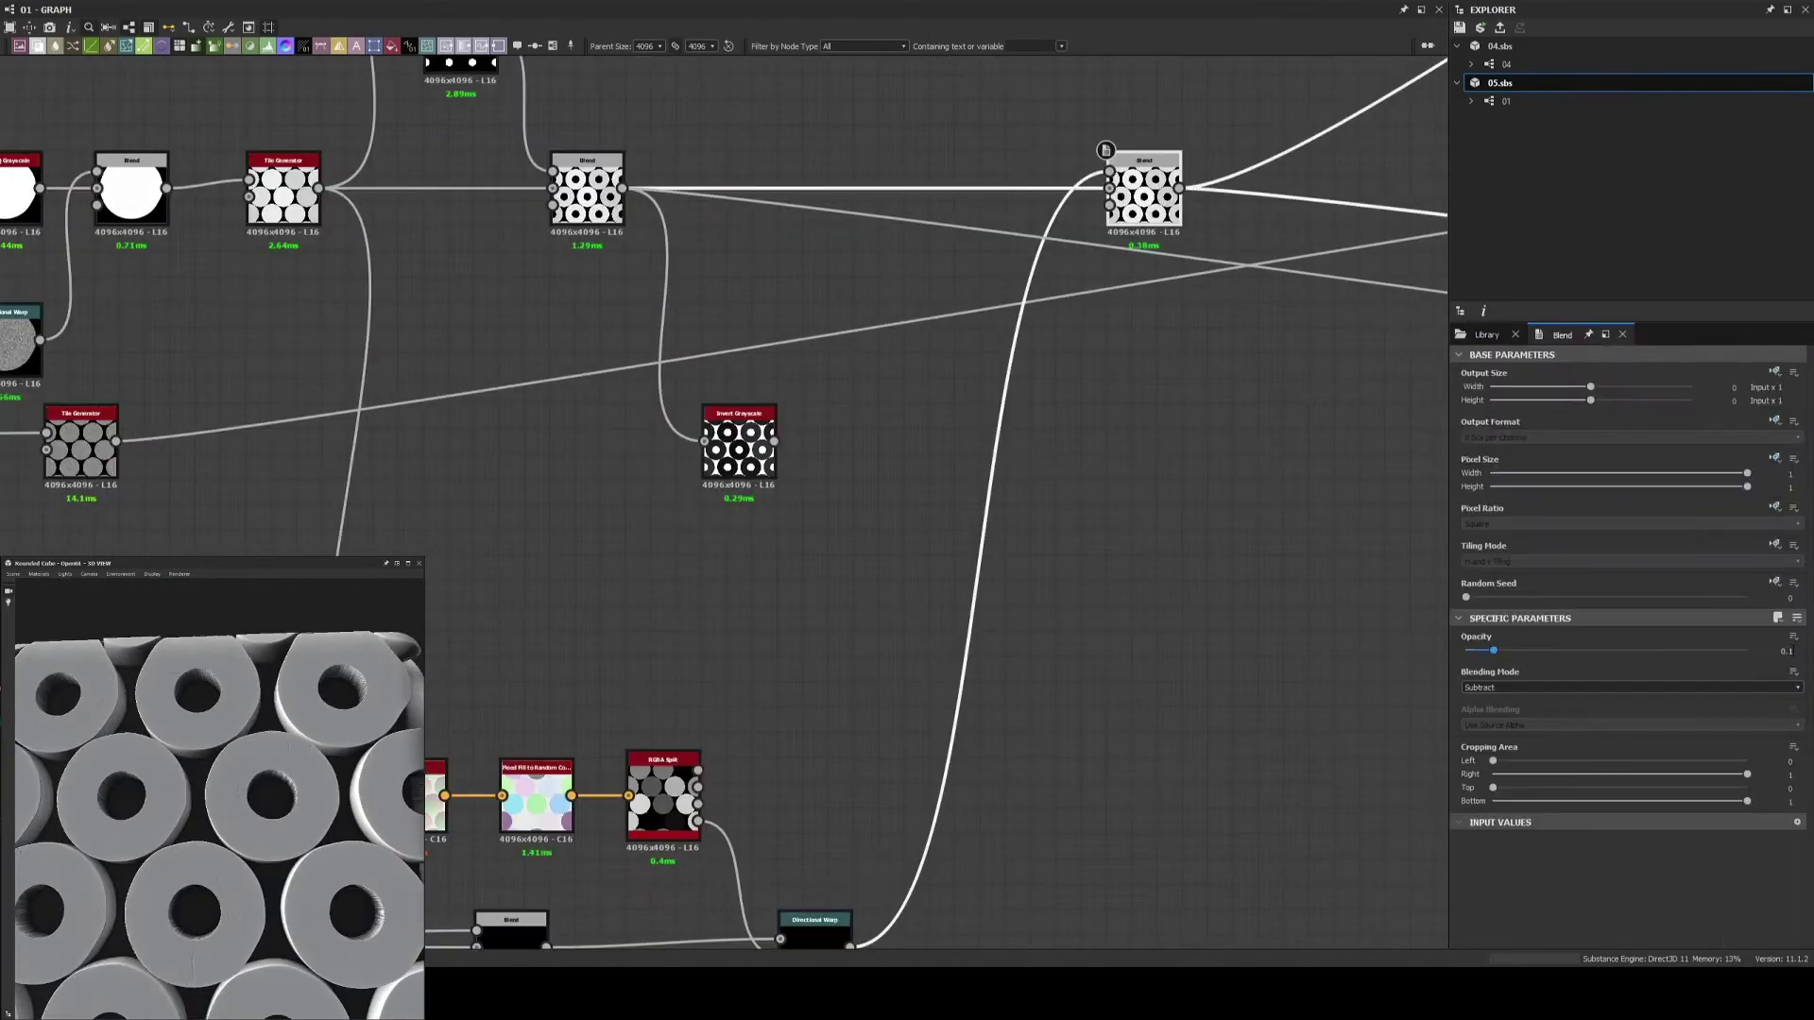
scroll(217, 803, "up", 4)
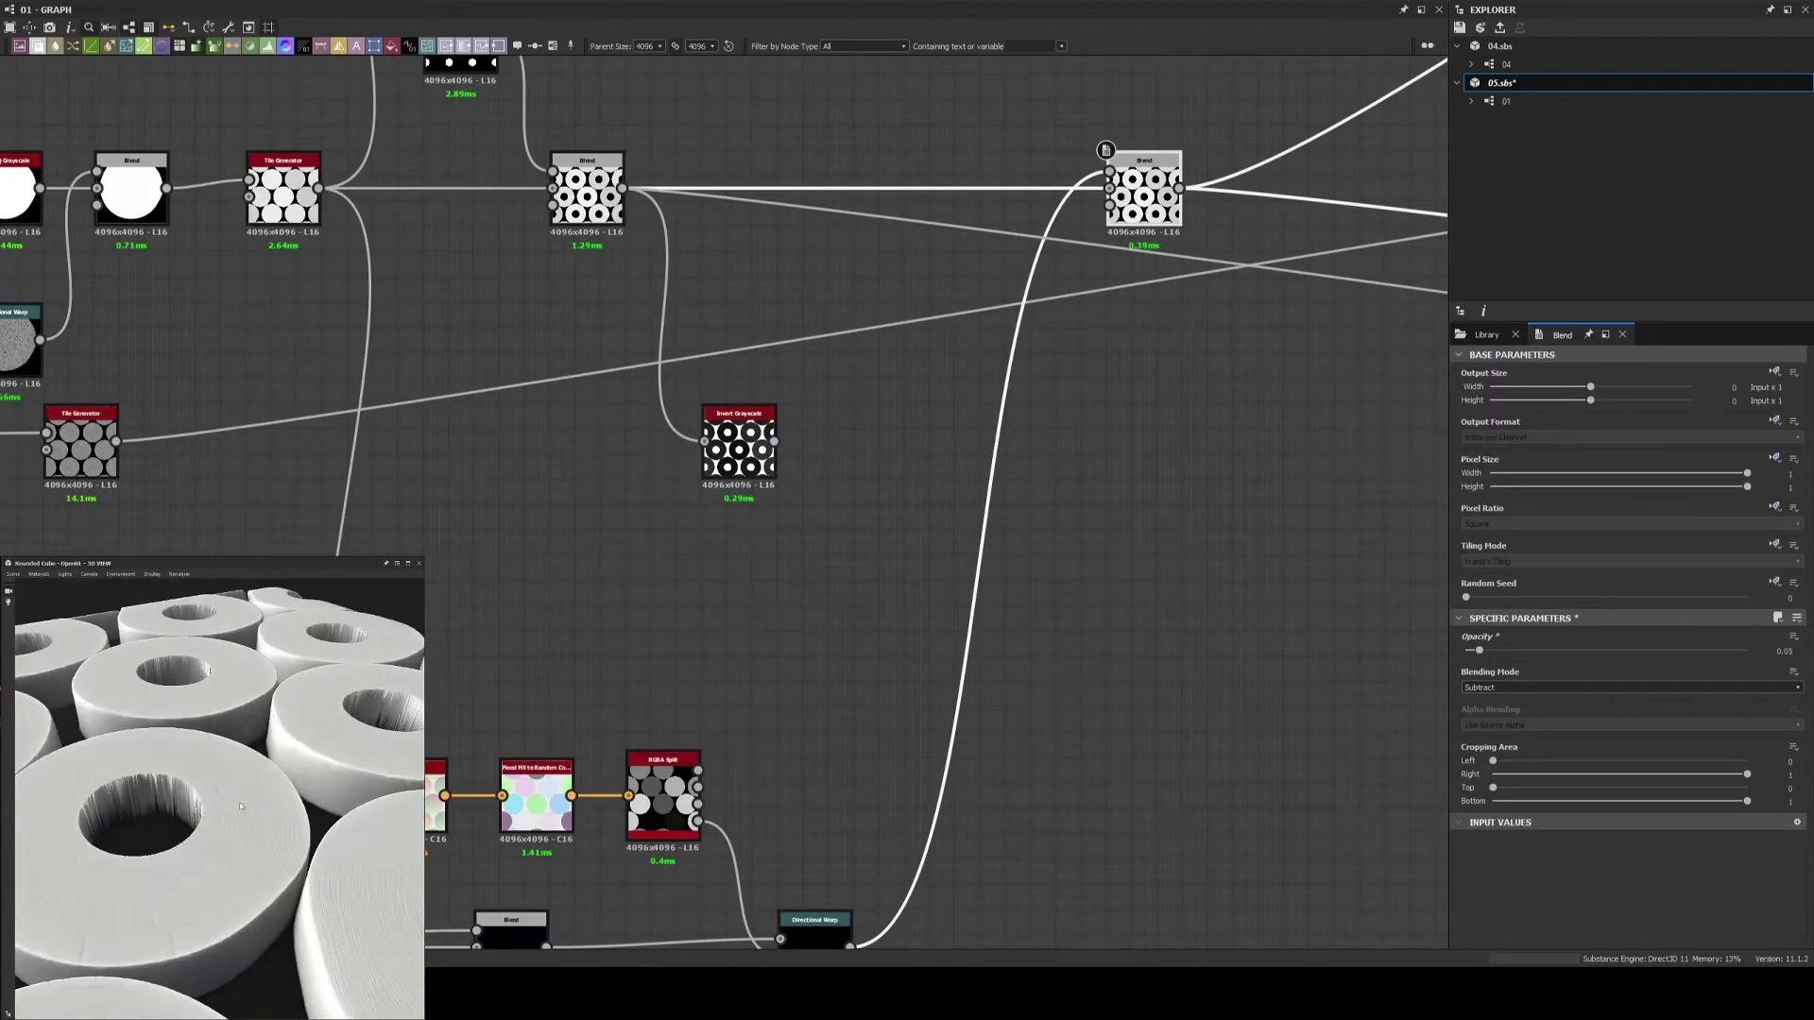
scroll(844, 627, "down", 2)
scroll(843, 627, "up", 3)
scroll(633, 506, "down", 3)
scroll(762, 490, "up", 3)
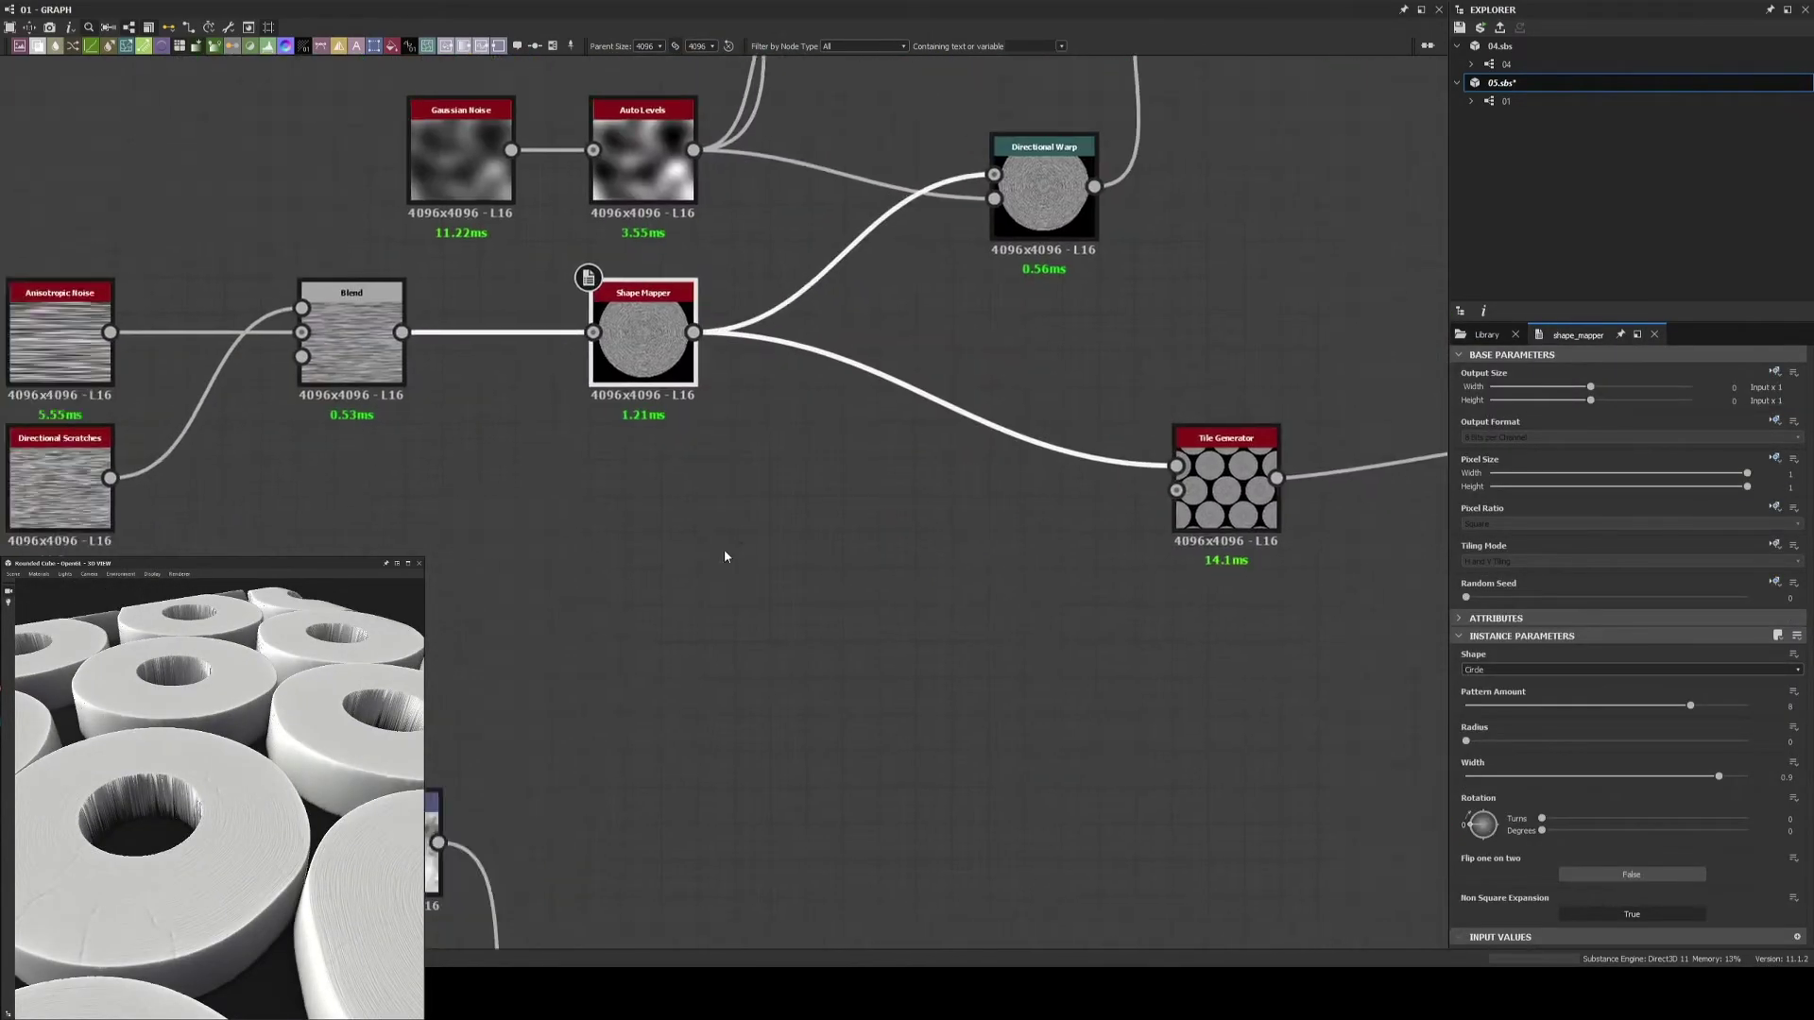
key("ctrl+d")
scroll(724, 548, "down", 2)
Add a Directional Noise node and map it into a circle with a Shape Mapper
left_click(1493, 451)
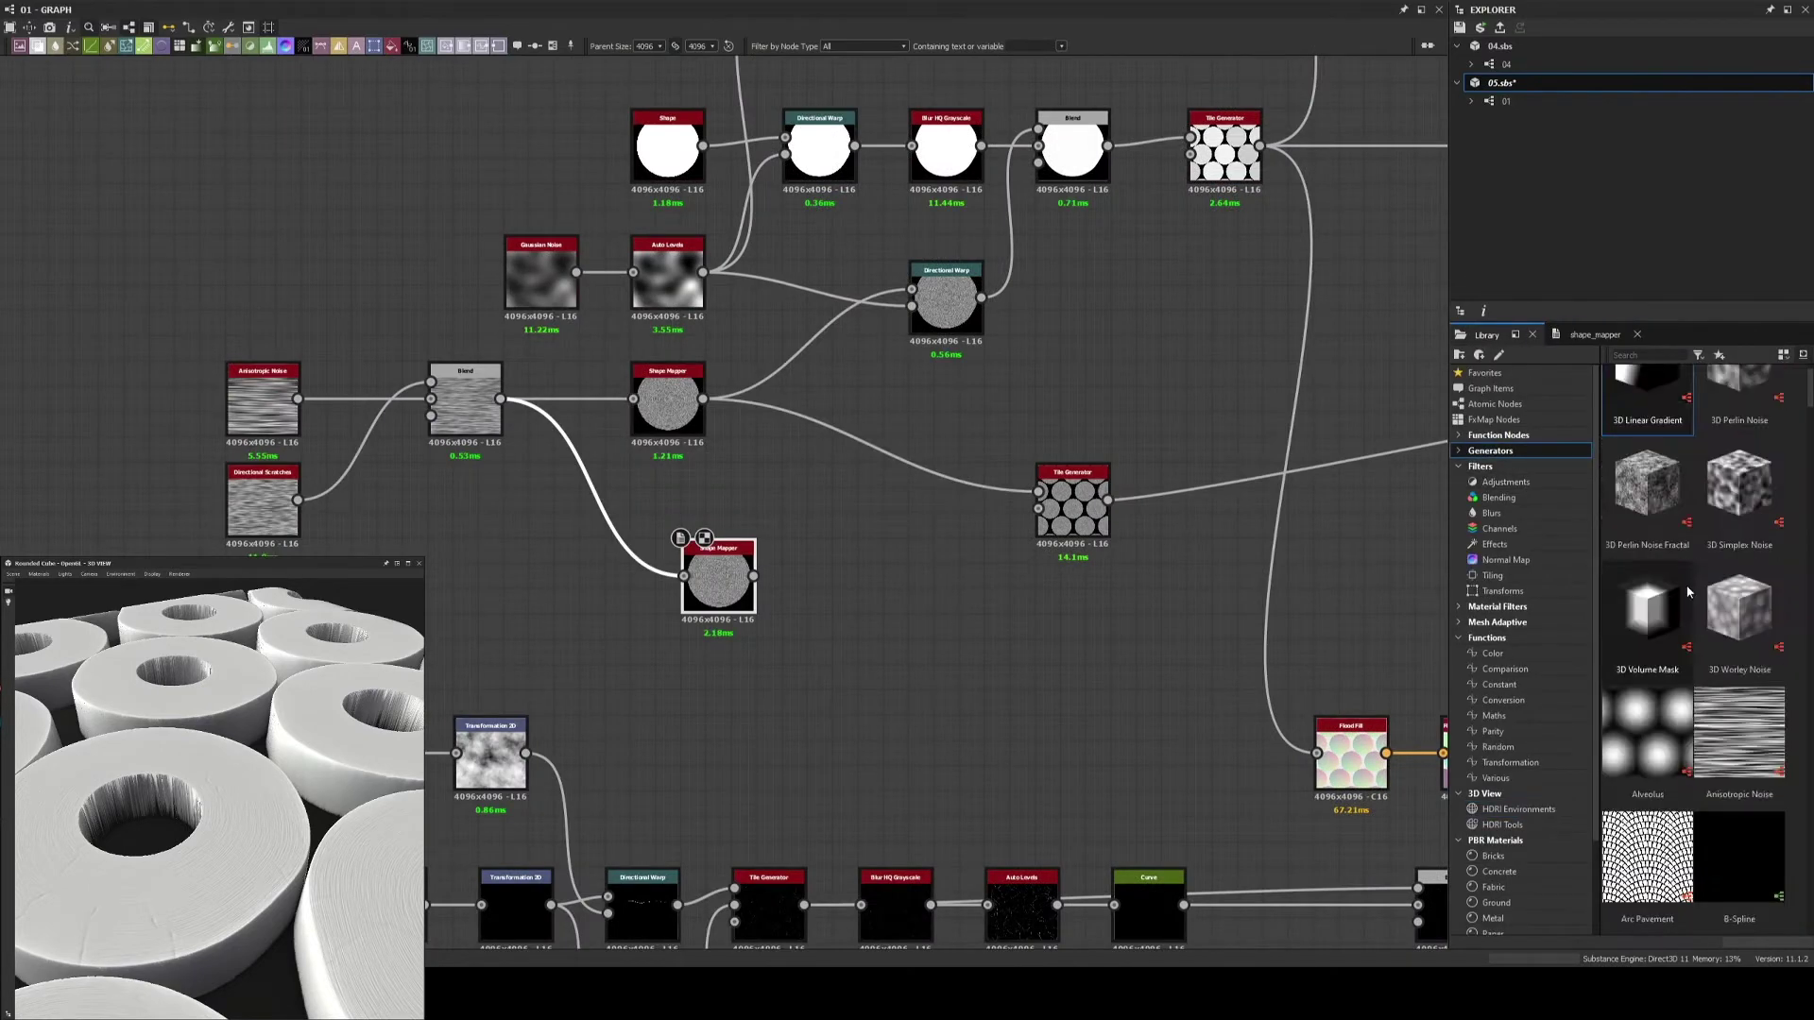
scroll(1729, 716, "down", 3)
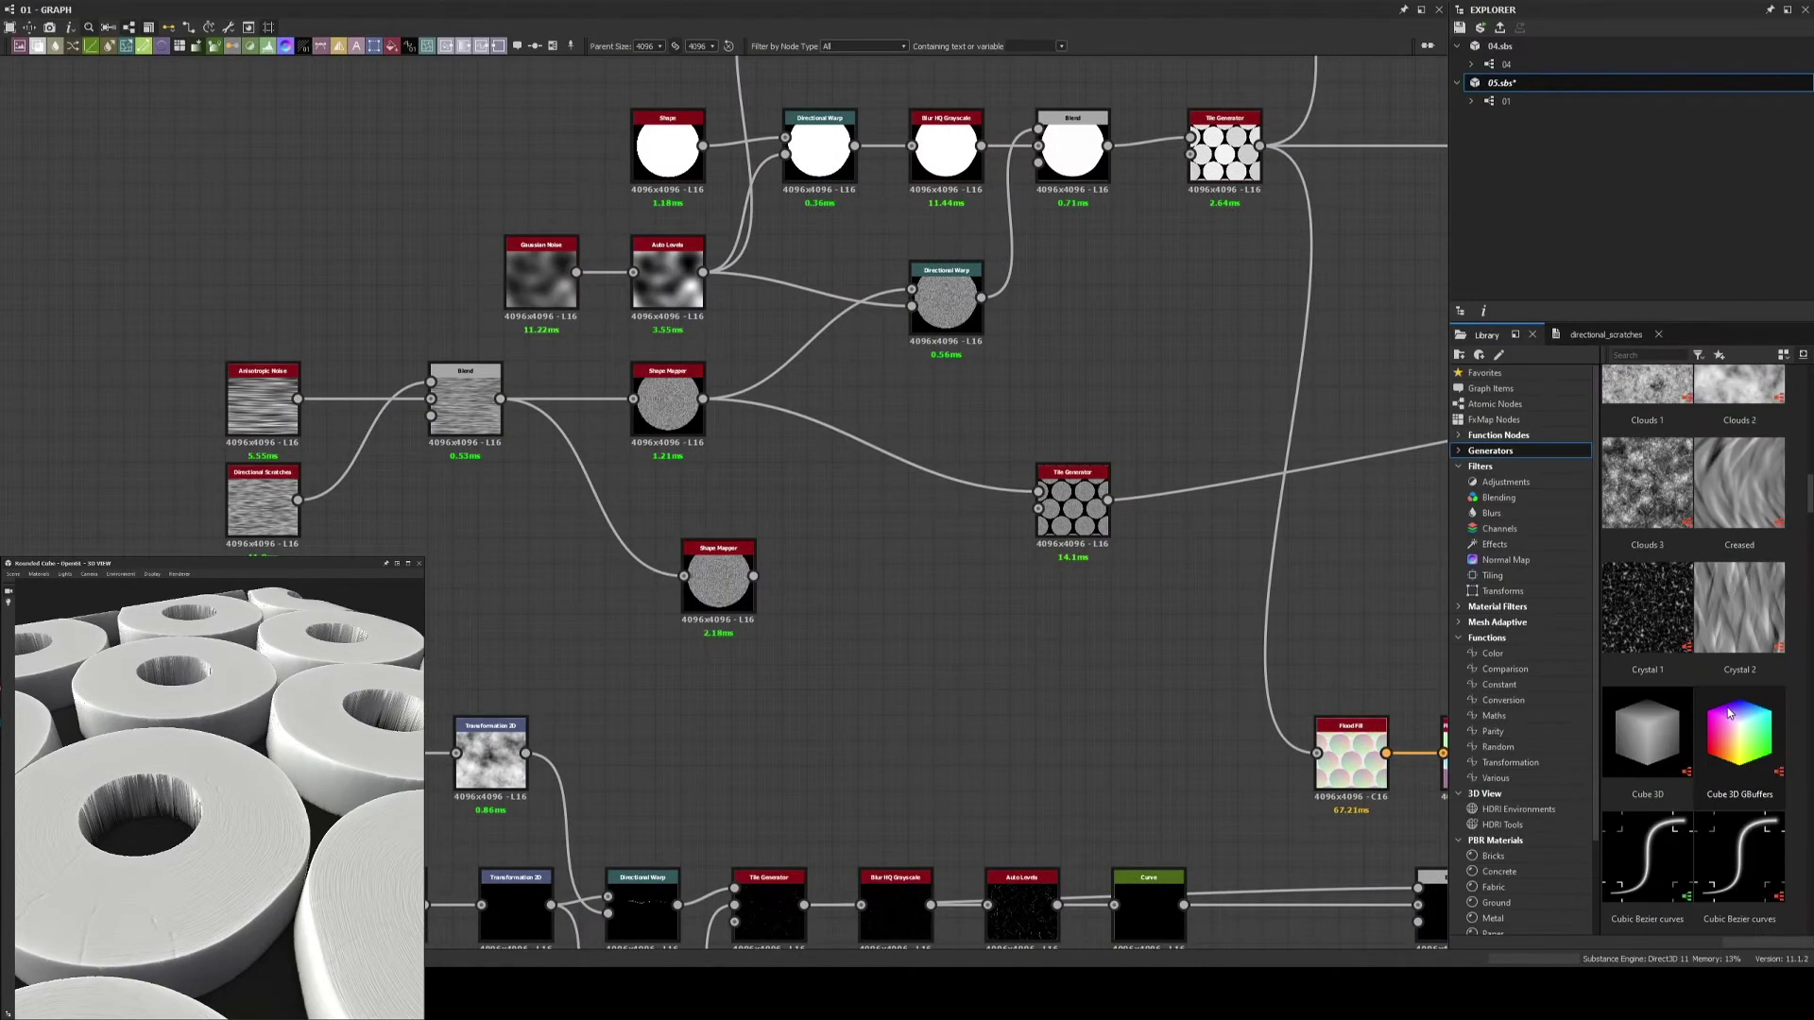
left_click_drag(1742, 623, 974, 676)
left_click(1050, 600)
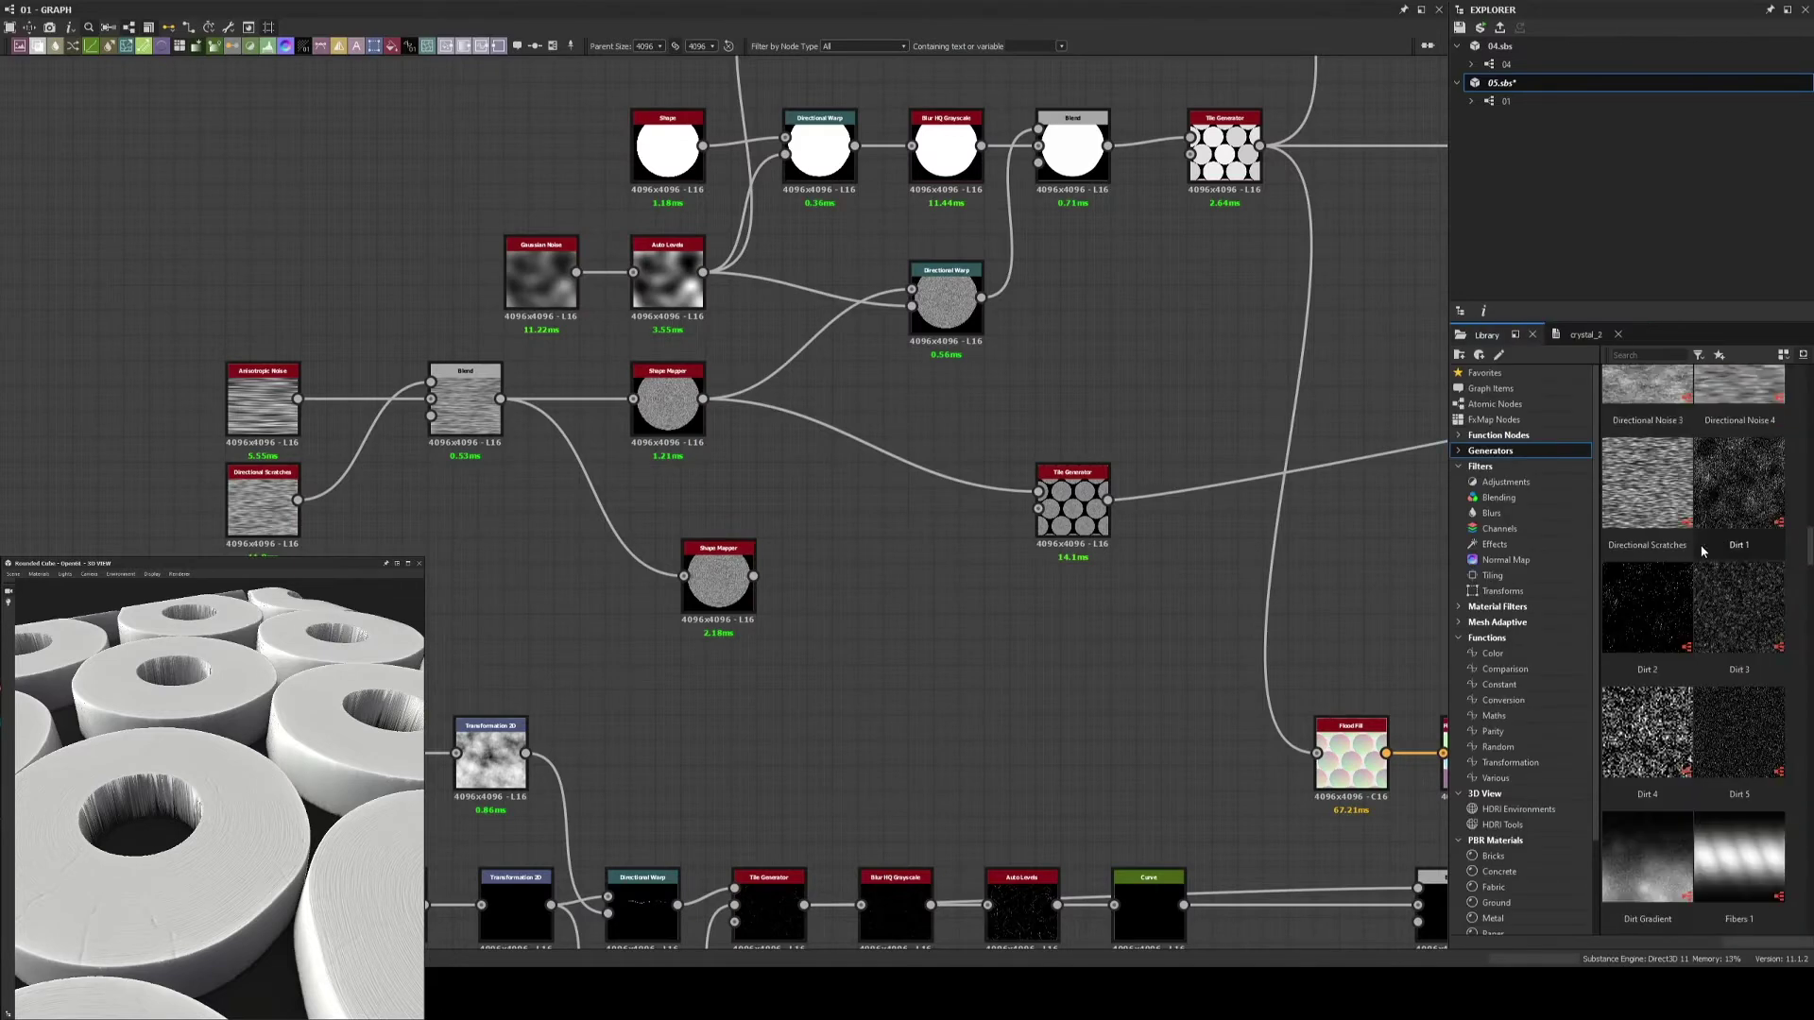
left_click(974, 680)
left_click_drag(715, 595, 921, 615, "ctrl")
scroll(822, 789, "up", 1)
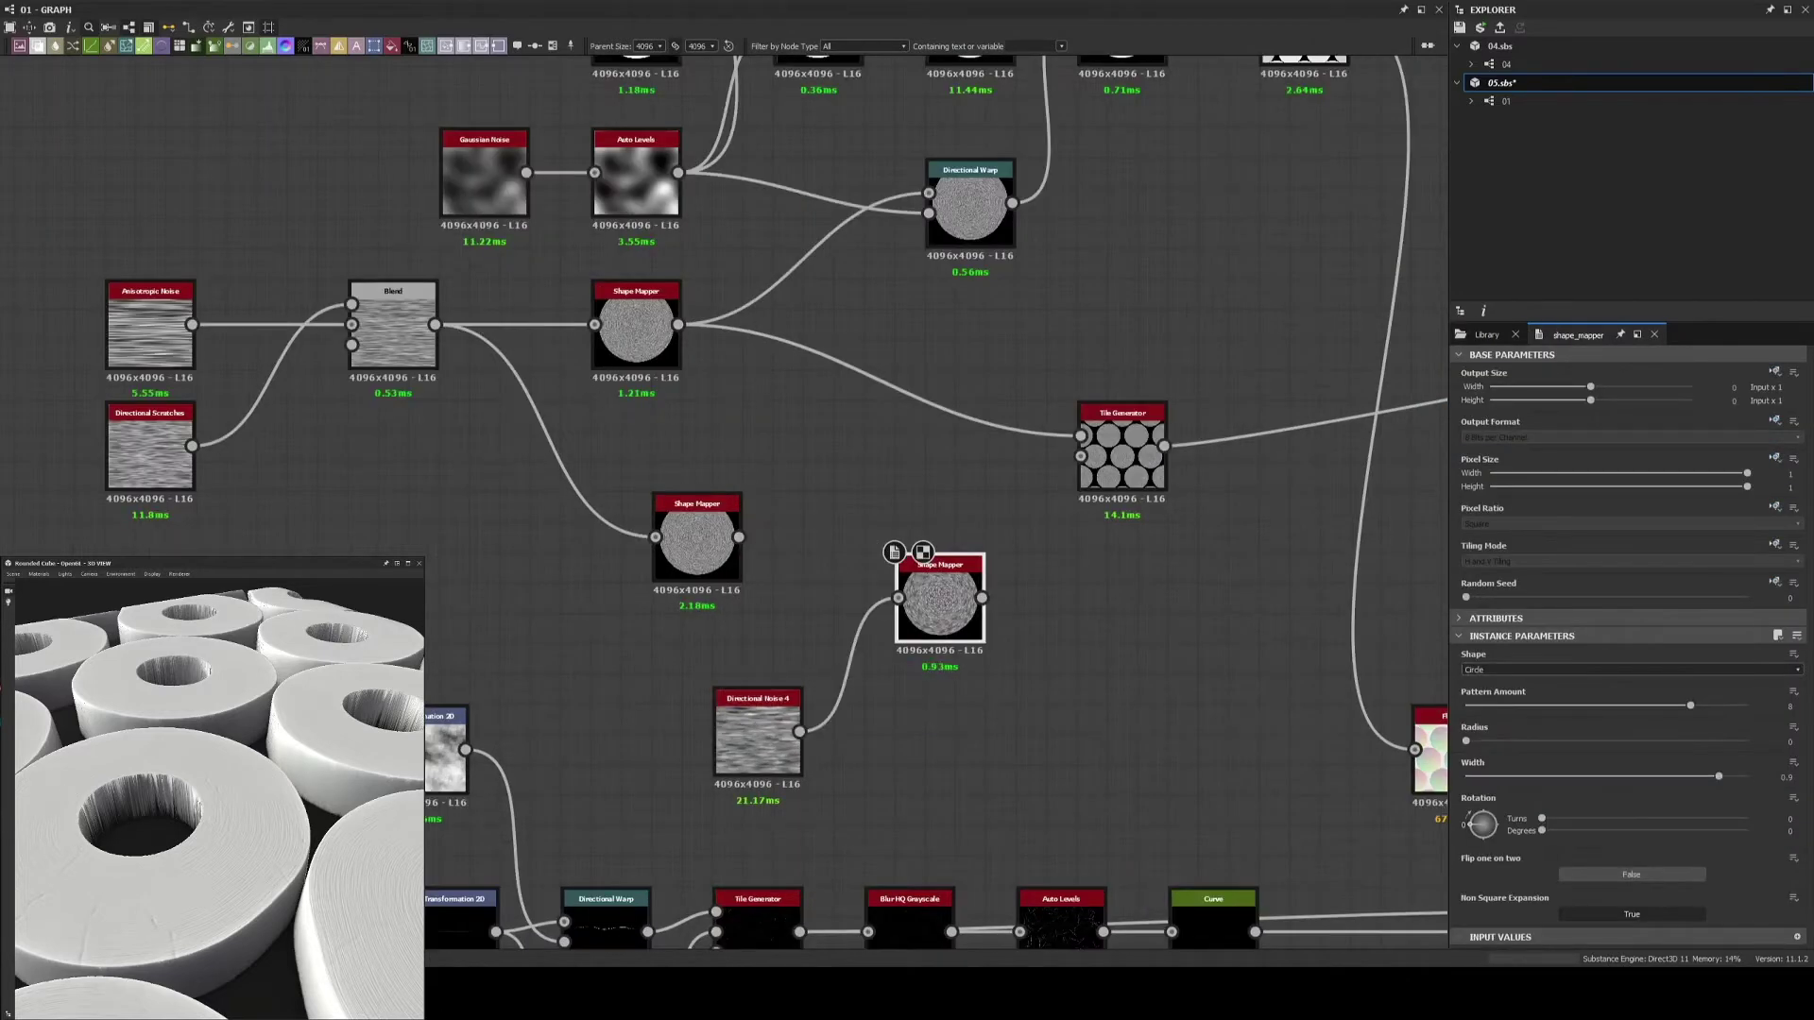
Add a Threshold at about 0.75 and a Transformation 2D, aligned in one row
middle_click_drag(854, 719, 749, 750)
left_click_drag(693, 766, 792, 812)
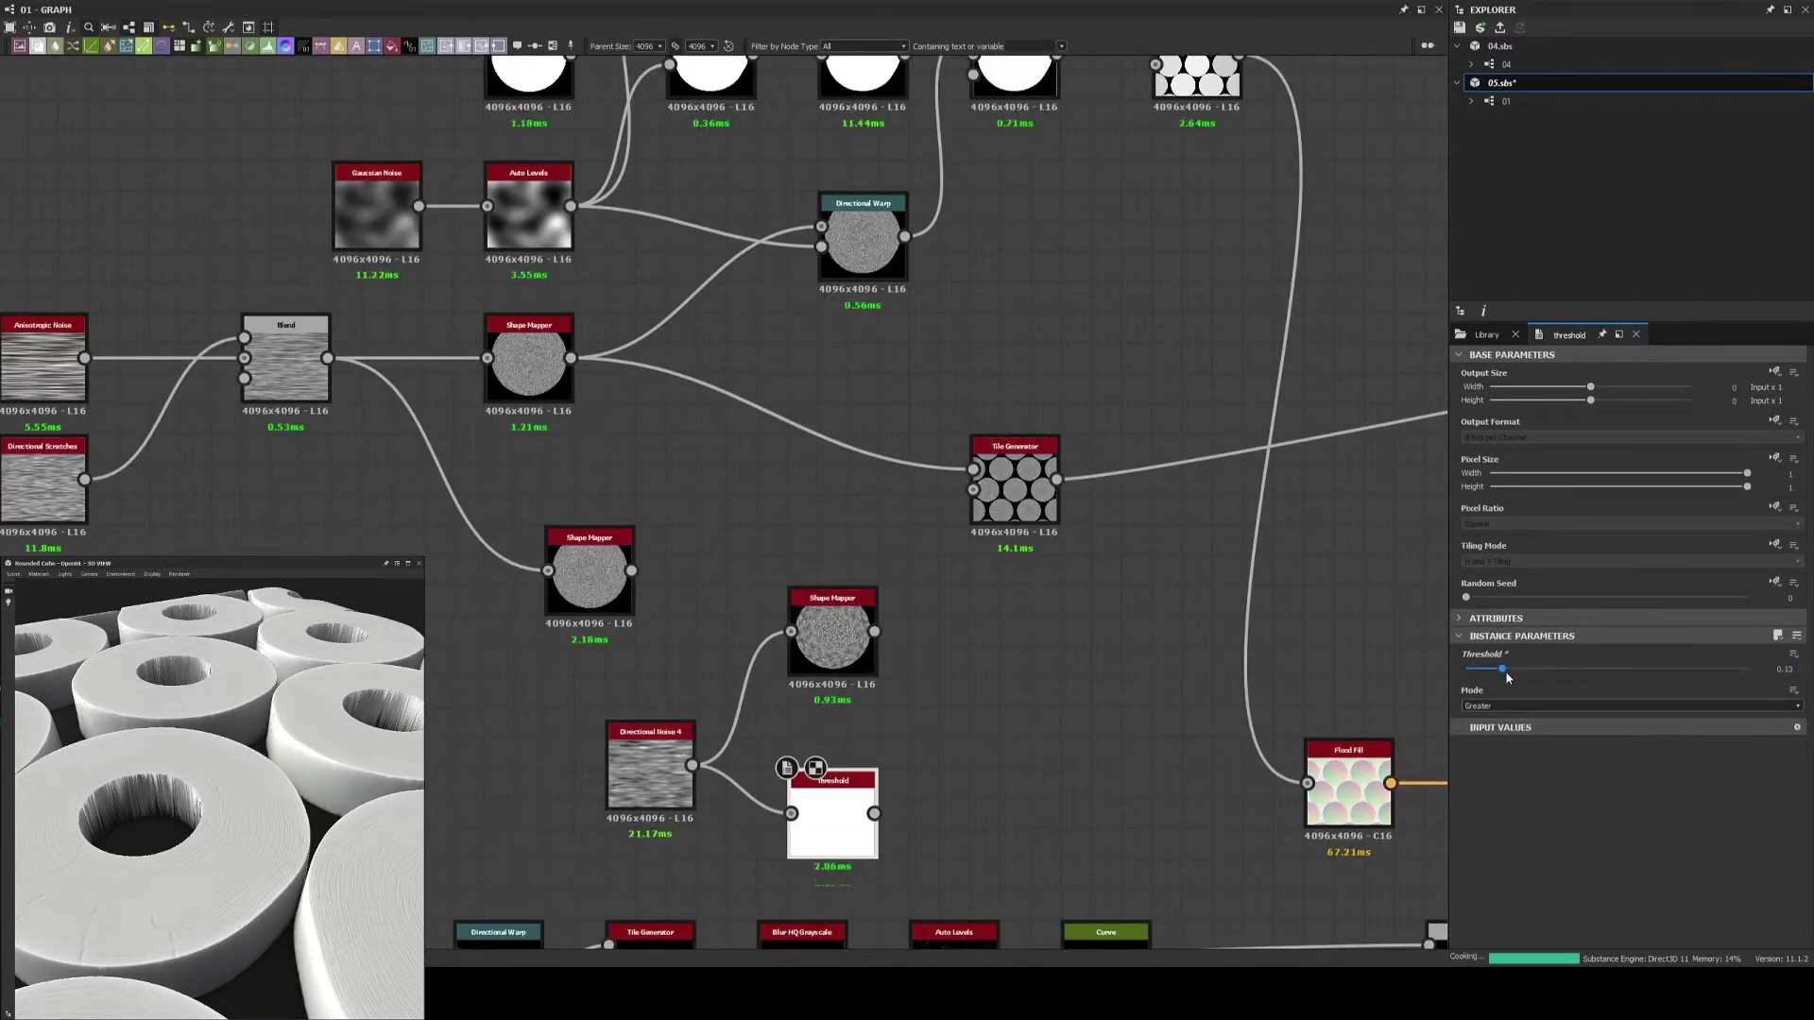
left_click_drag(874, 635, 896, 797)
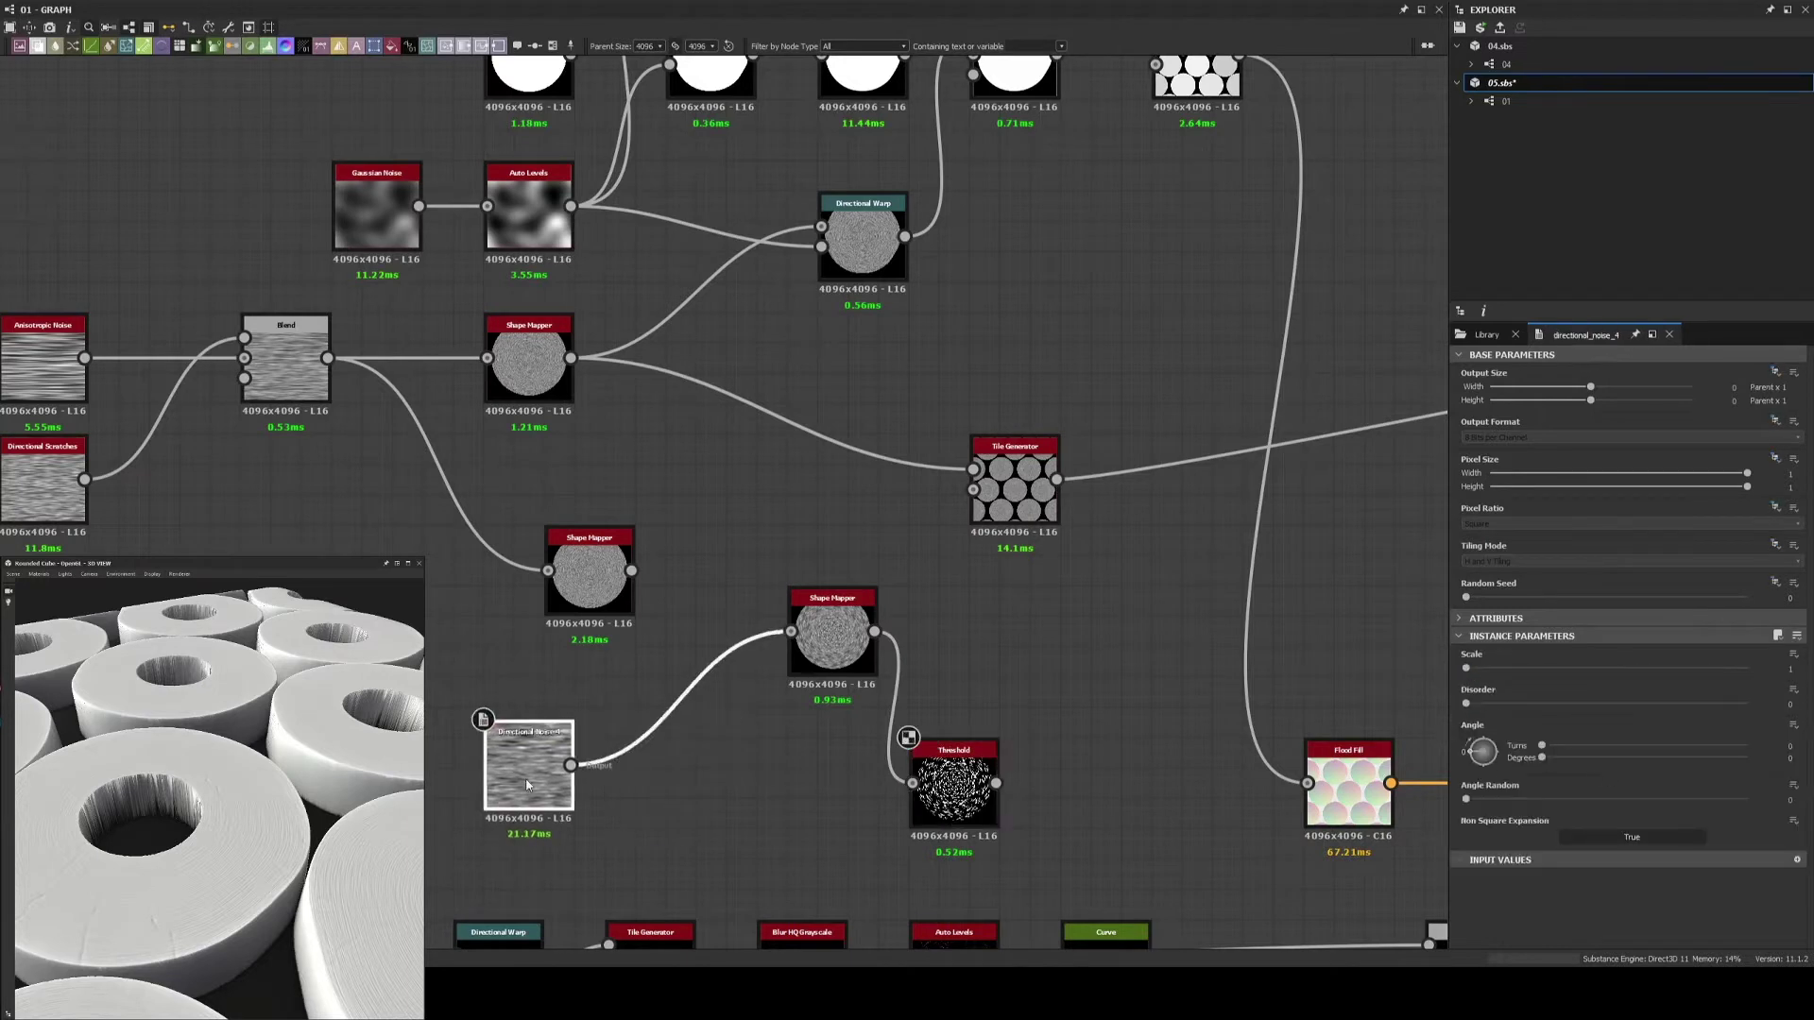
key("ctrl+t")
left_click(537, 772)
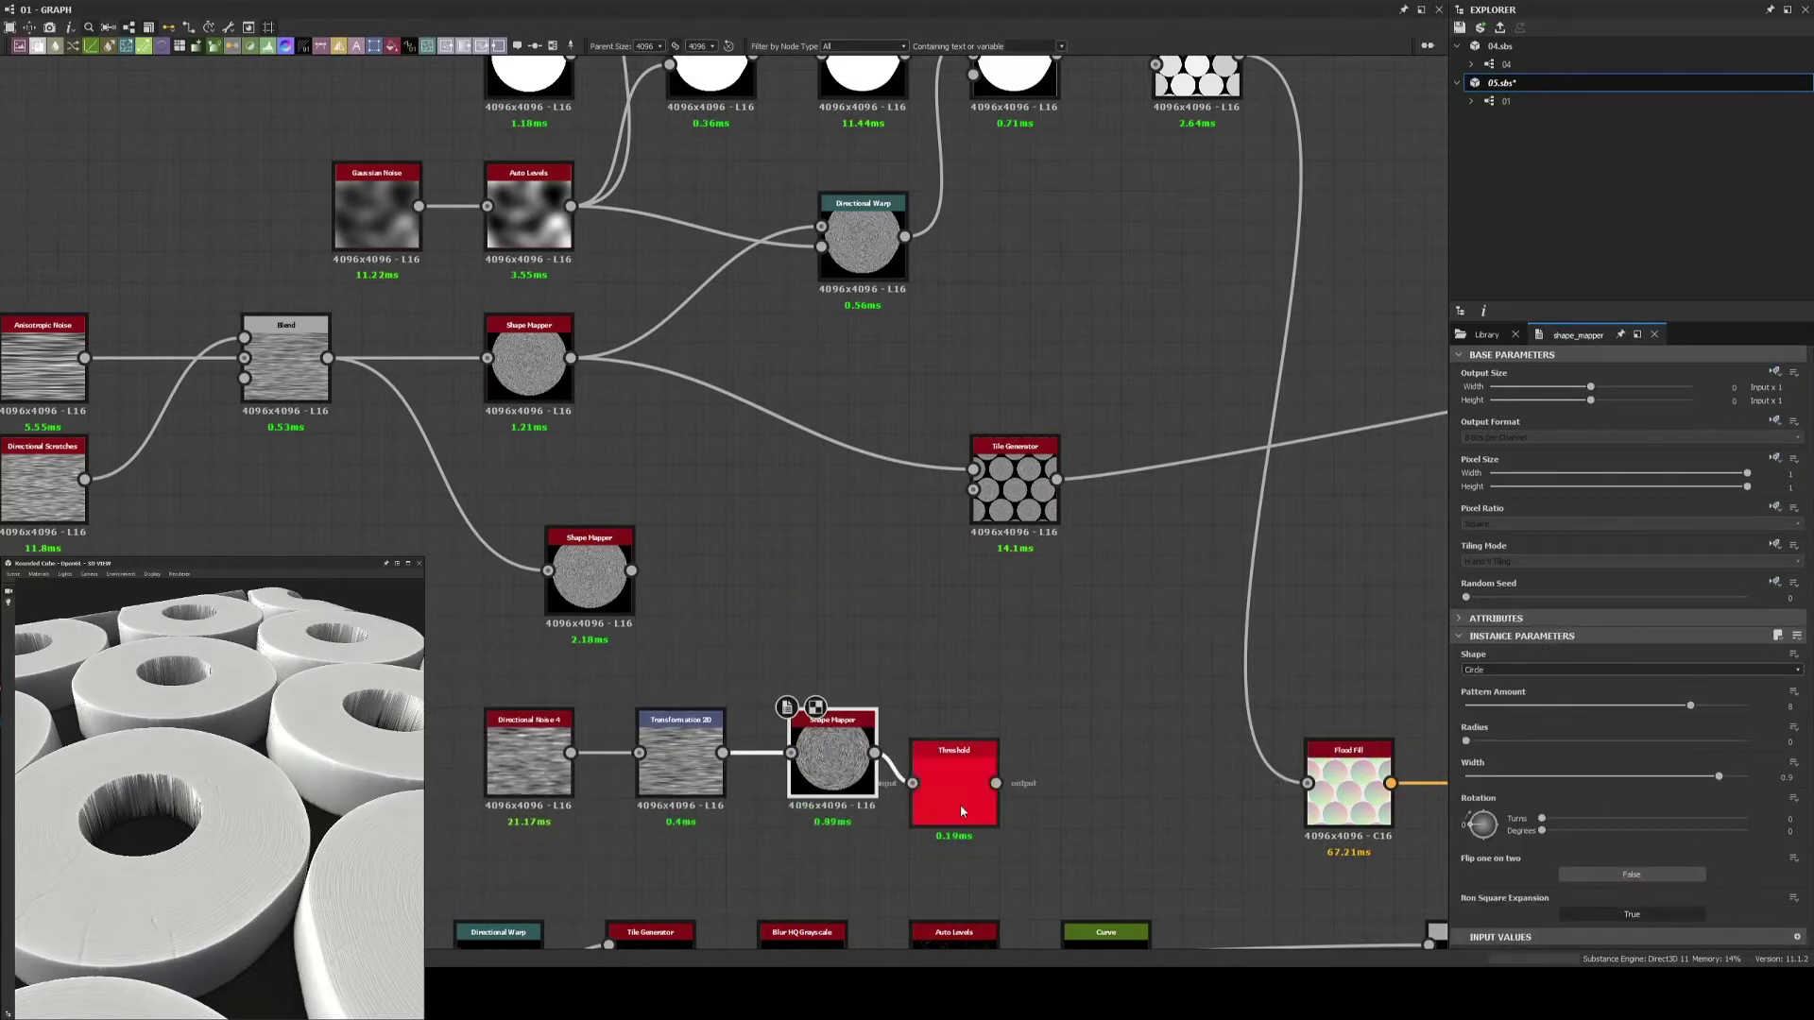
left_click_drag(963, 812, 994, 780)
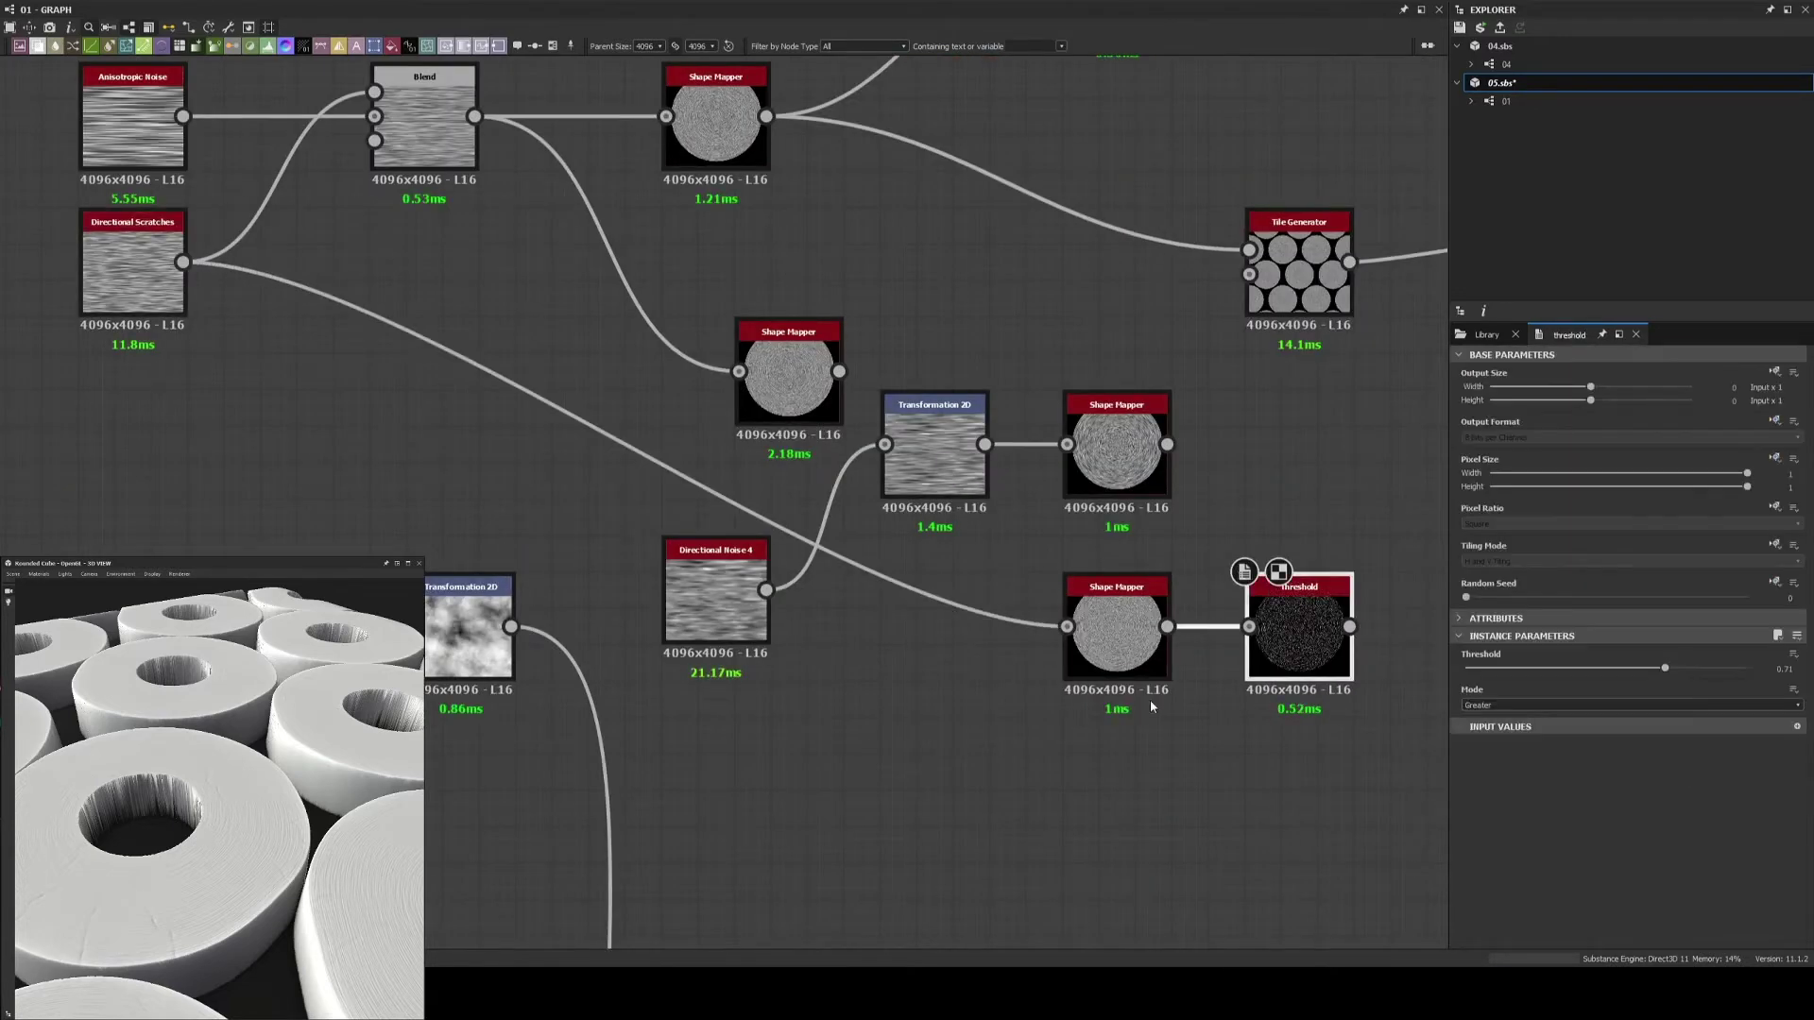
left_click_drag(1665, 668, 1682, 668)
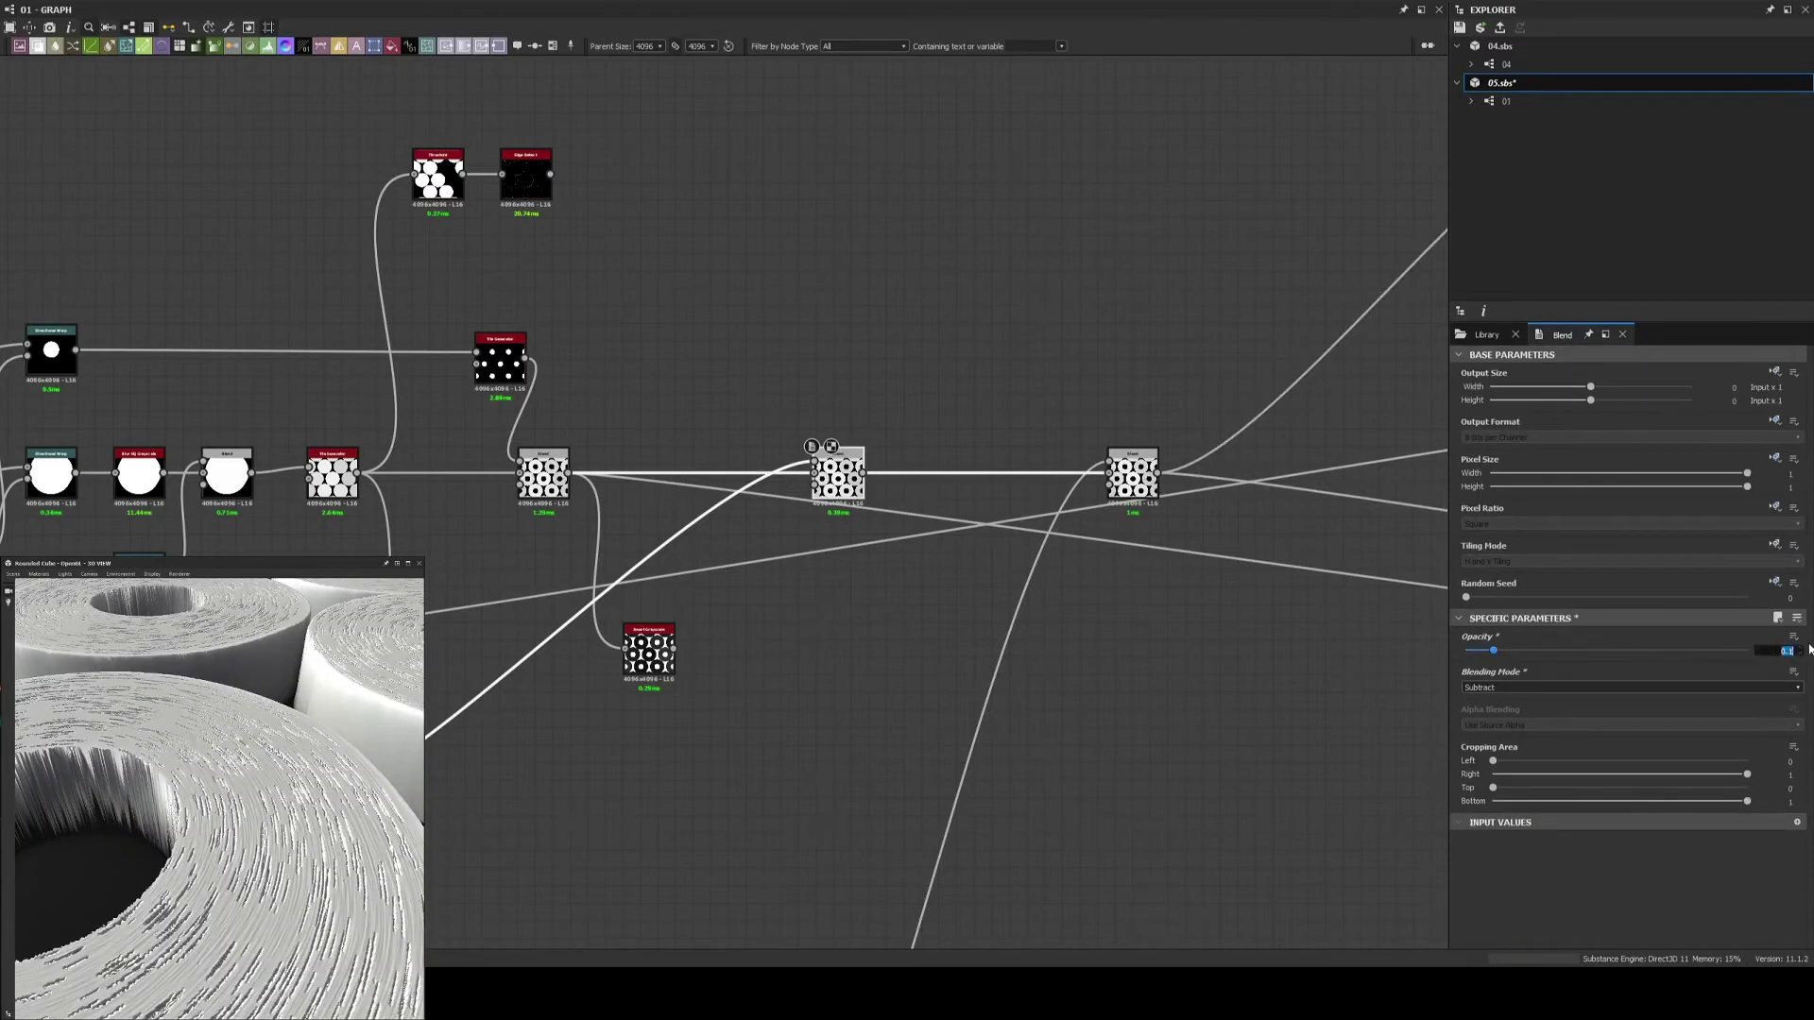
middle_click_drag(709, 705, 1126, 239)
Add a Blur HQ Grayscale after the noise chain's Shape Mapper
left_click(560, 344)
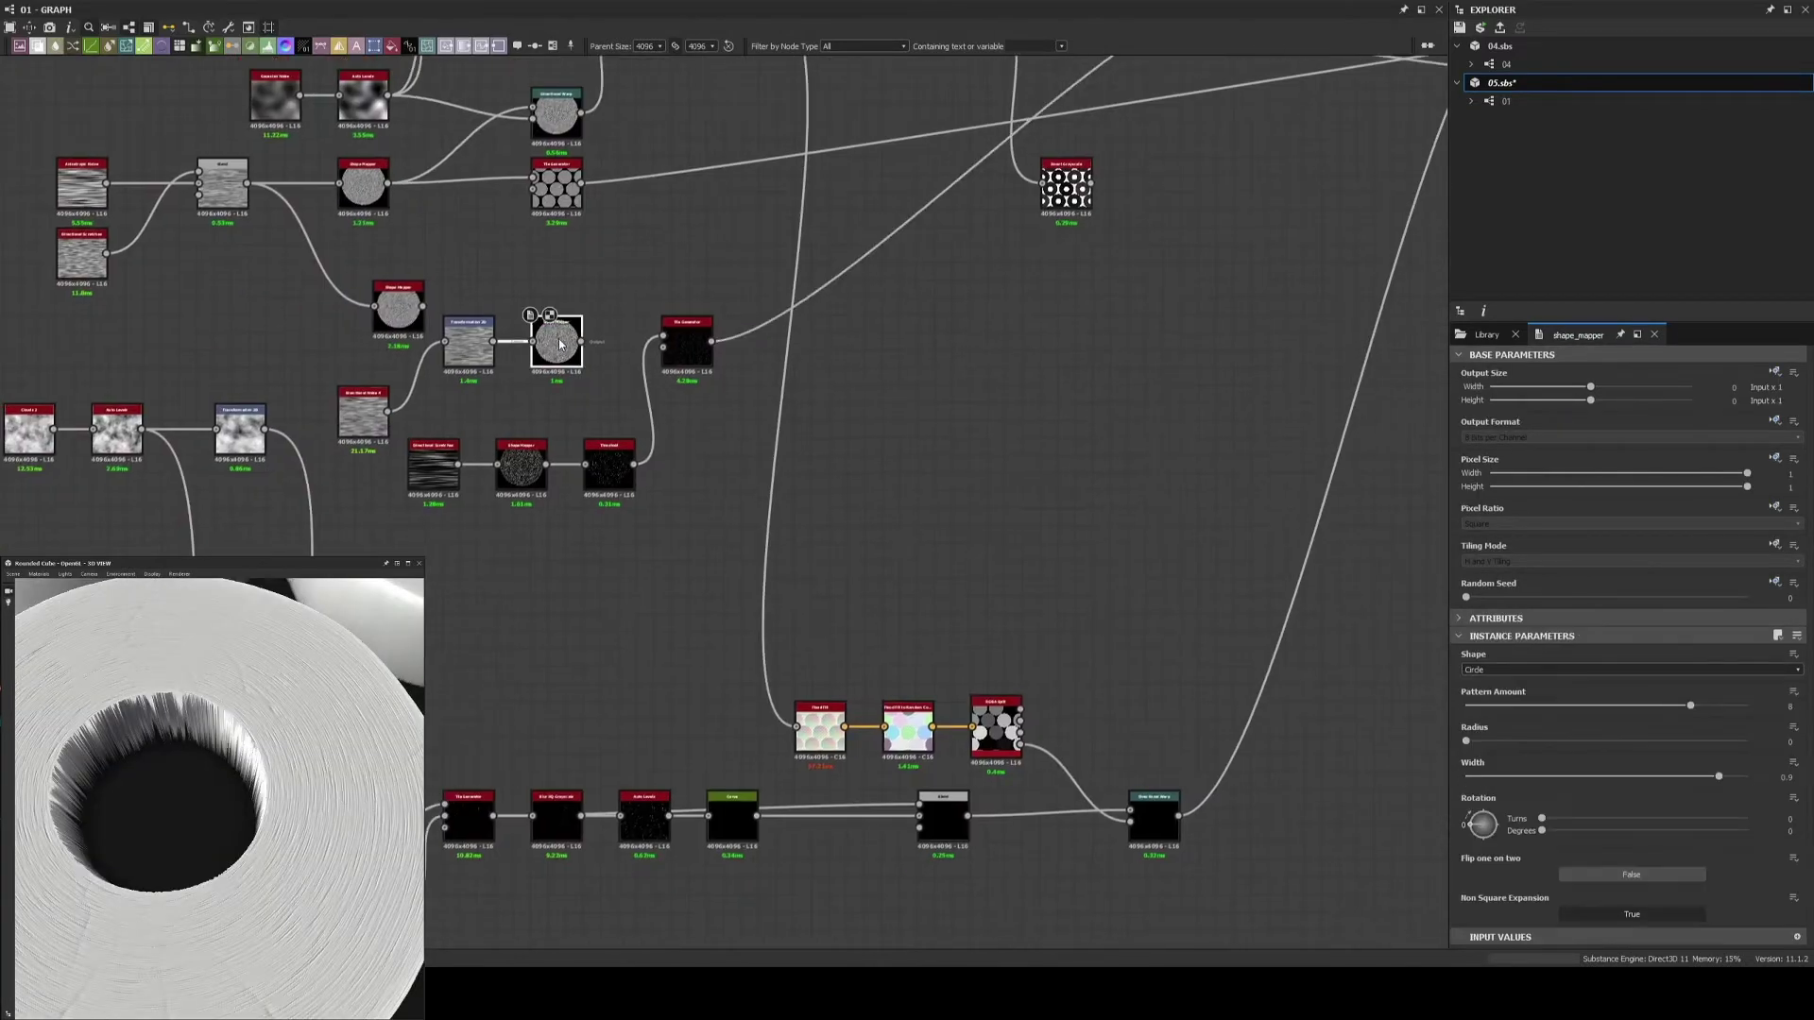
scroll(458, 292, "up", 3)
key("space")
type("blur")
key("Return")
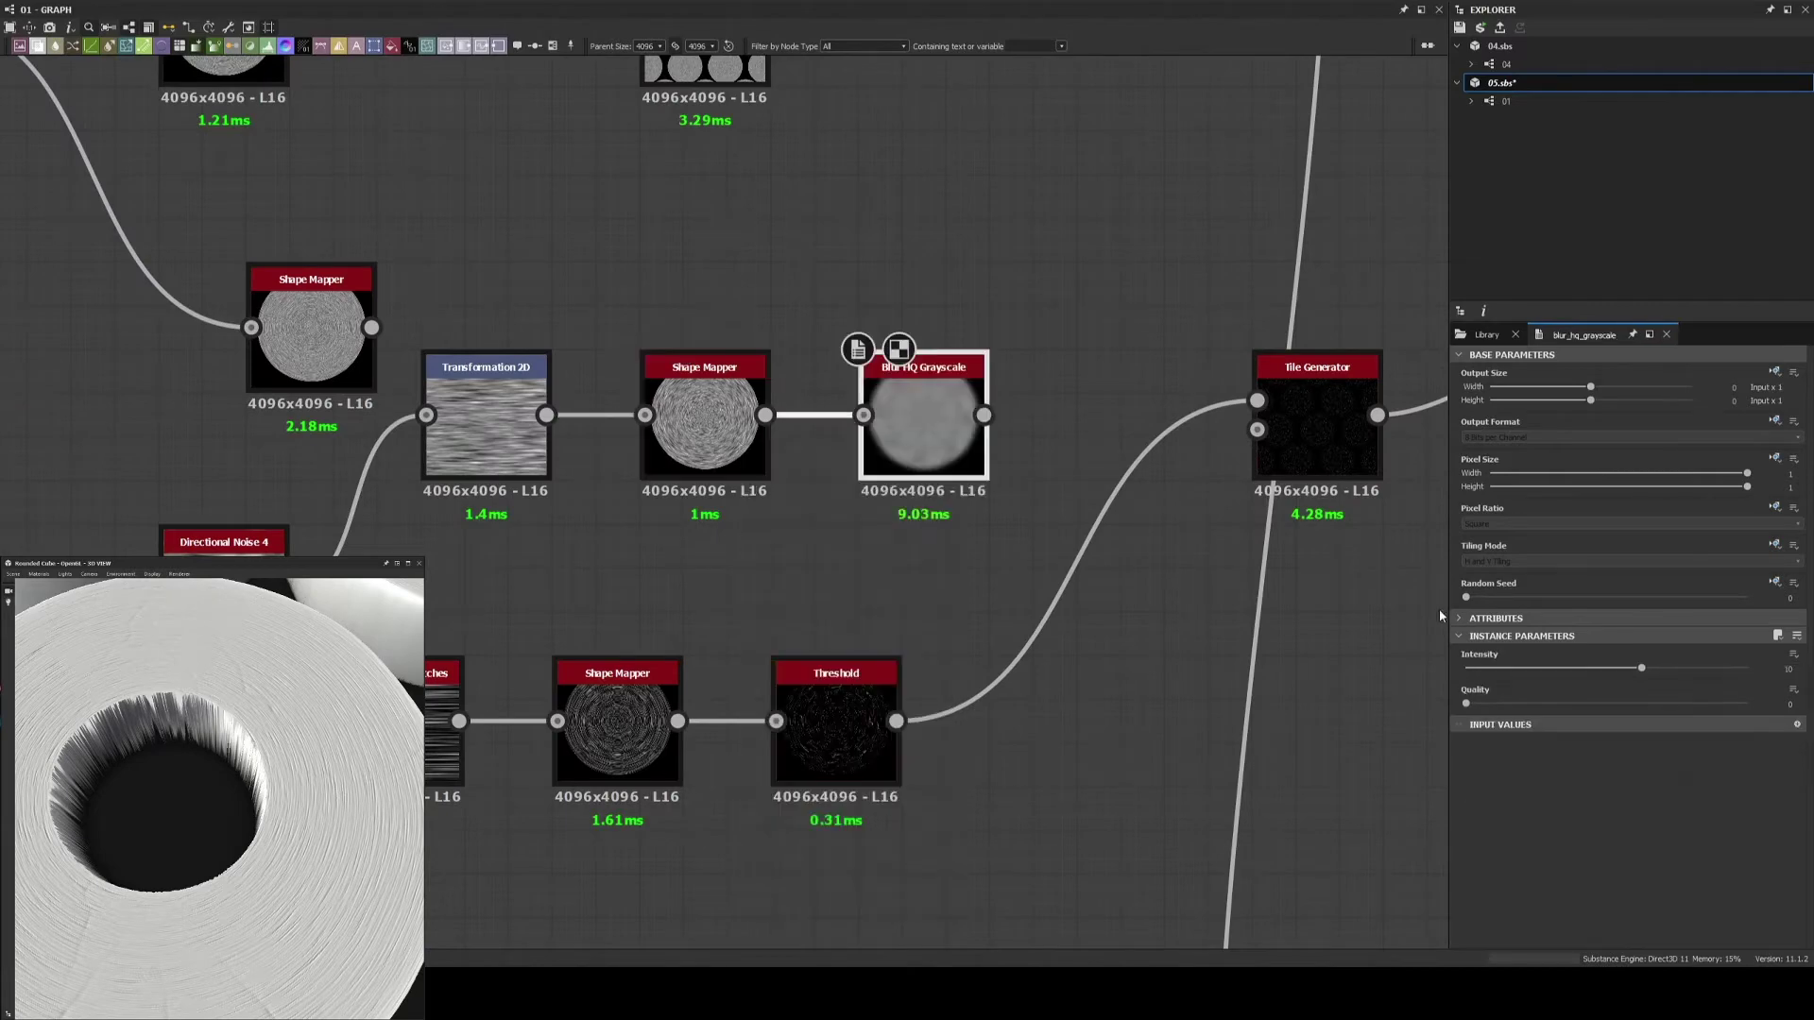
Move Invert Grayscale aside and select the Tile Generator to edit its rotation
scroll(1214, 392, "down", 5)
middle_click_drag(1213, 391, 850, 472)
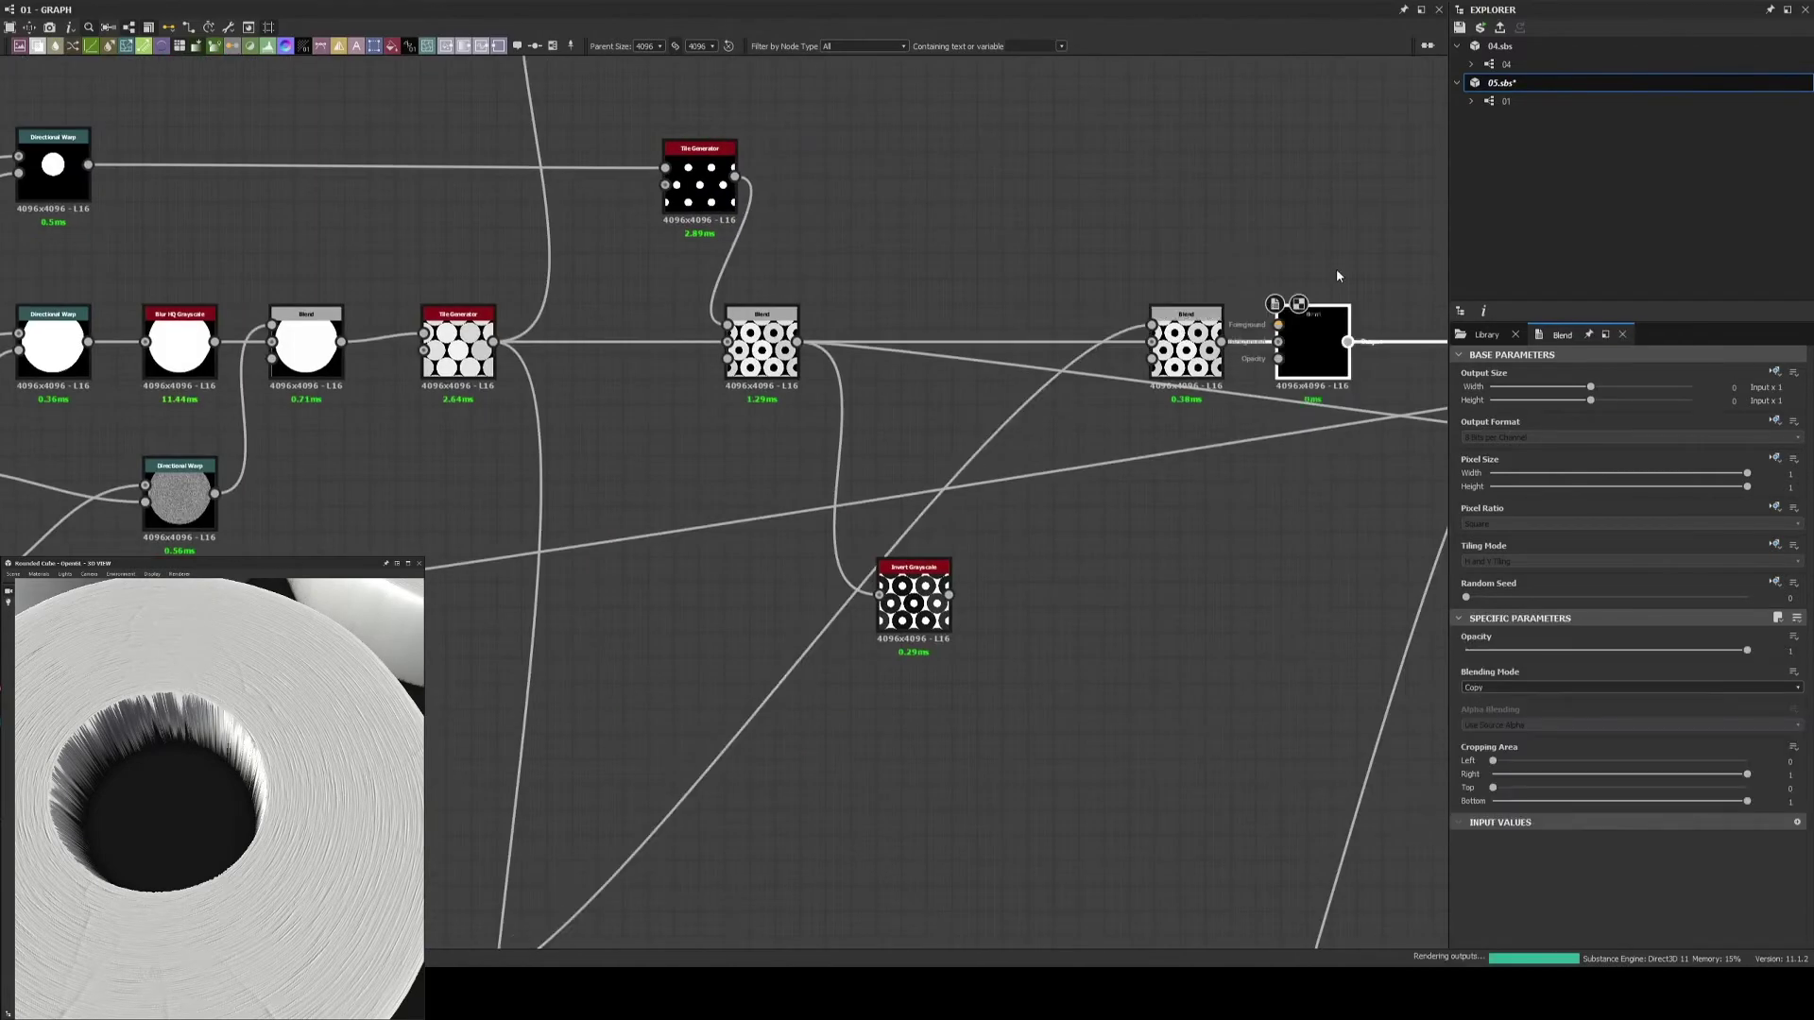
scroll(620, 548, "up", 5)
left_click(621, 548)
scroll(621, 548, "down", 5)
left_click_drag(879, 423, 895, 478)
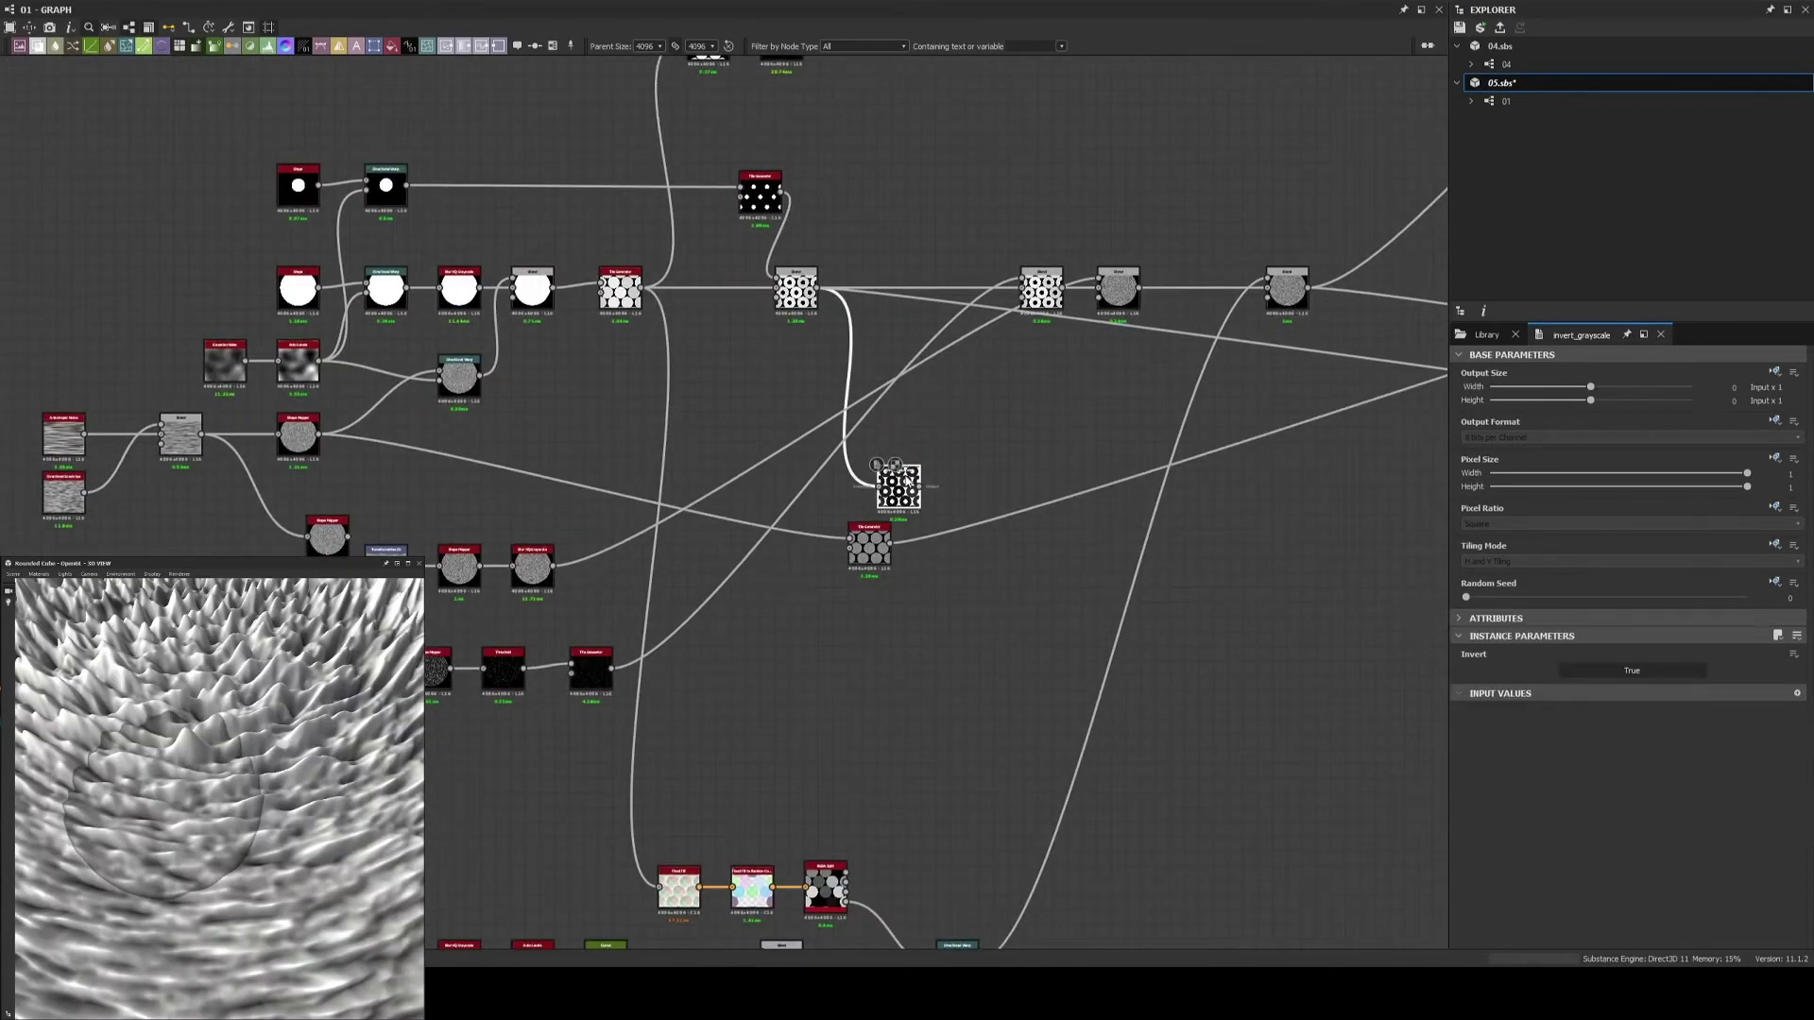
scroll(614, 466, "up", 5)
left_click(615, 466)
middle_click_drag(615, 465, 761, 374)
Navigate to the scratch node group and select its Tile Generator
scroll(1478, 882, "down", 5)
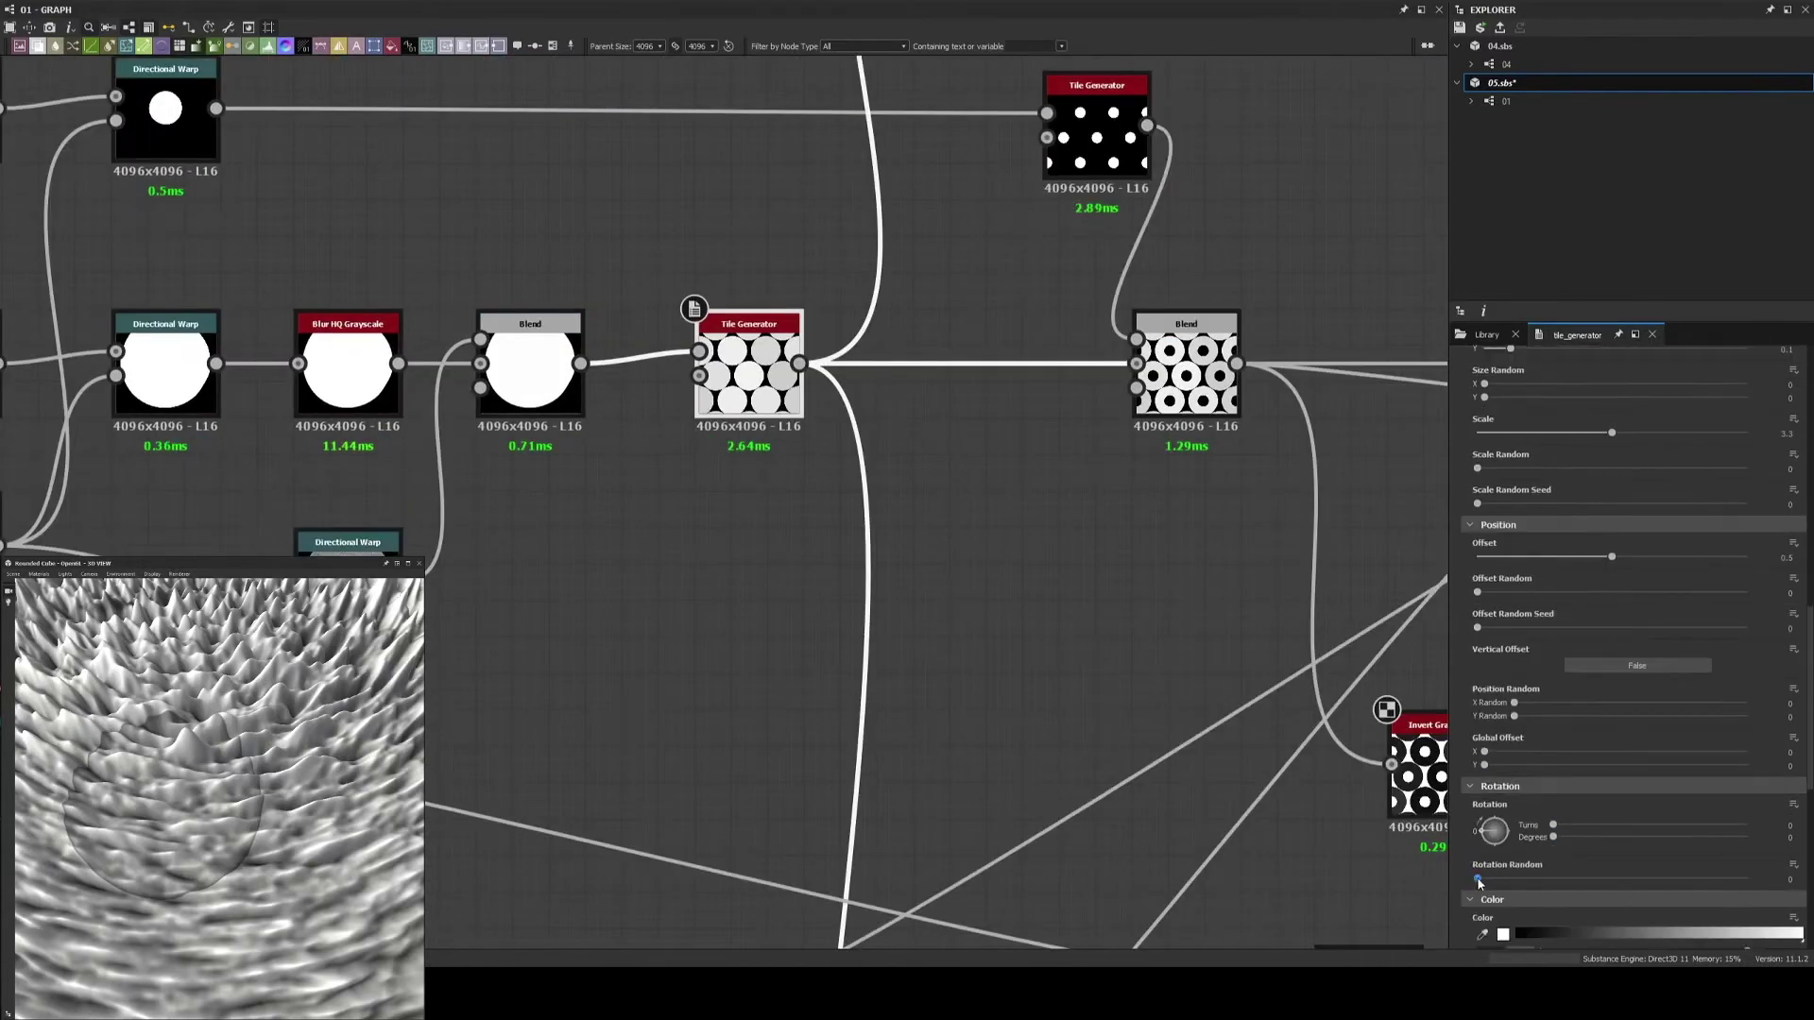
scroll(721, 494, "down", 5)
scroll(745, 491, "up", 5)
scroll(964, 599, "down", 5)
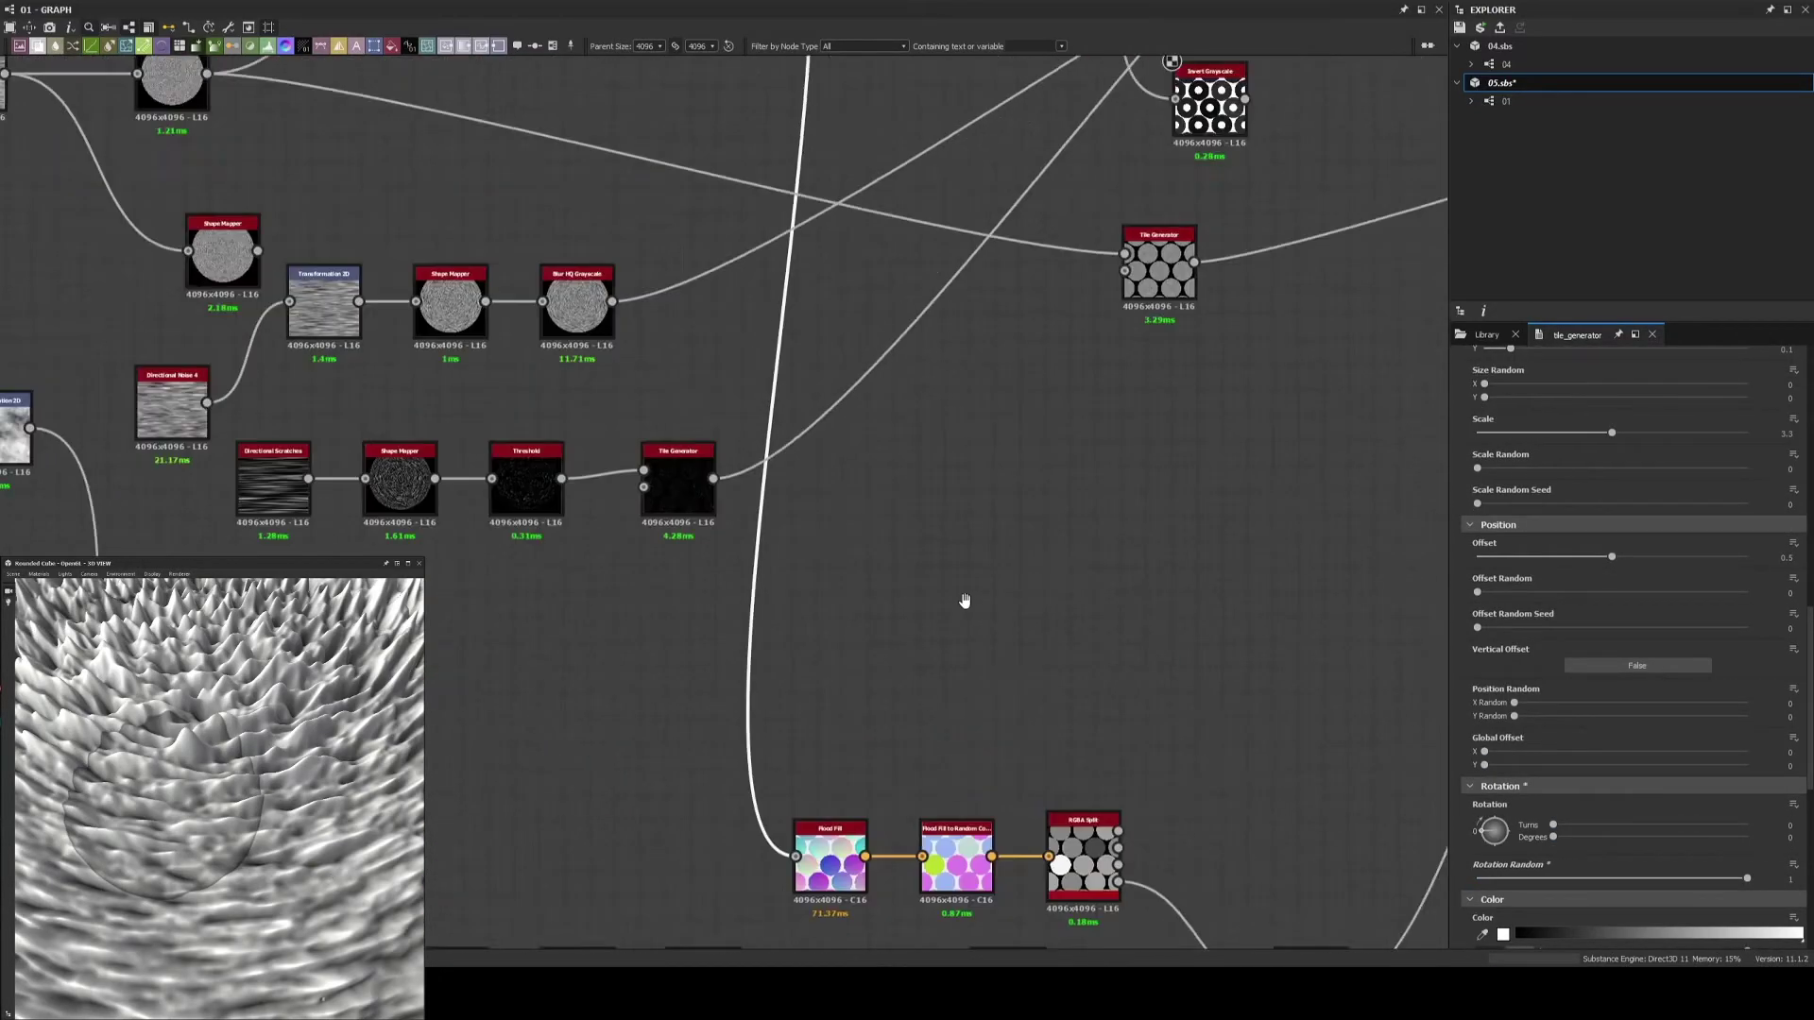
scroll(1014, 335, "down", 2)
scroll(1002, 473, "down", 2)
scroll(1002, 531, "up", 4)
mouse_move(1002, 531)
middle_mouse_down()
mouse_move(864, 716)
mouse_move(854, 448)
mouse_move(1058, 446)
middle_mouse_up()
scroll(1058, 446, "down", 5)
left_click(614, 489)
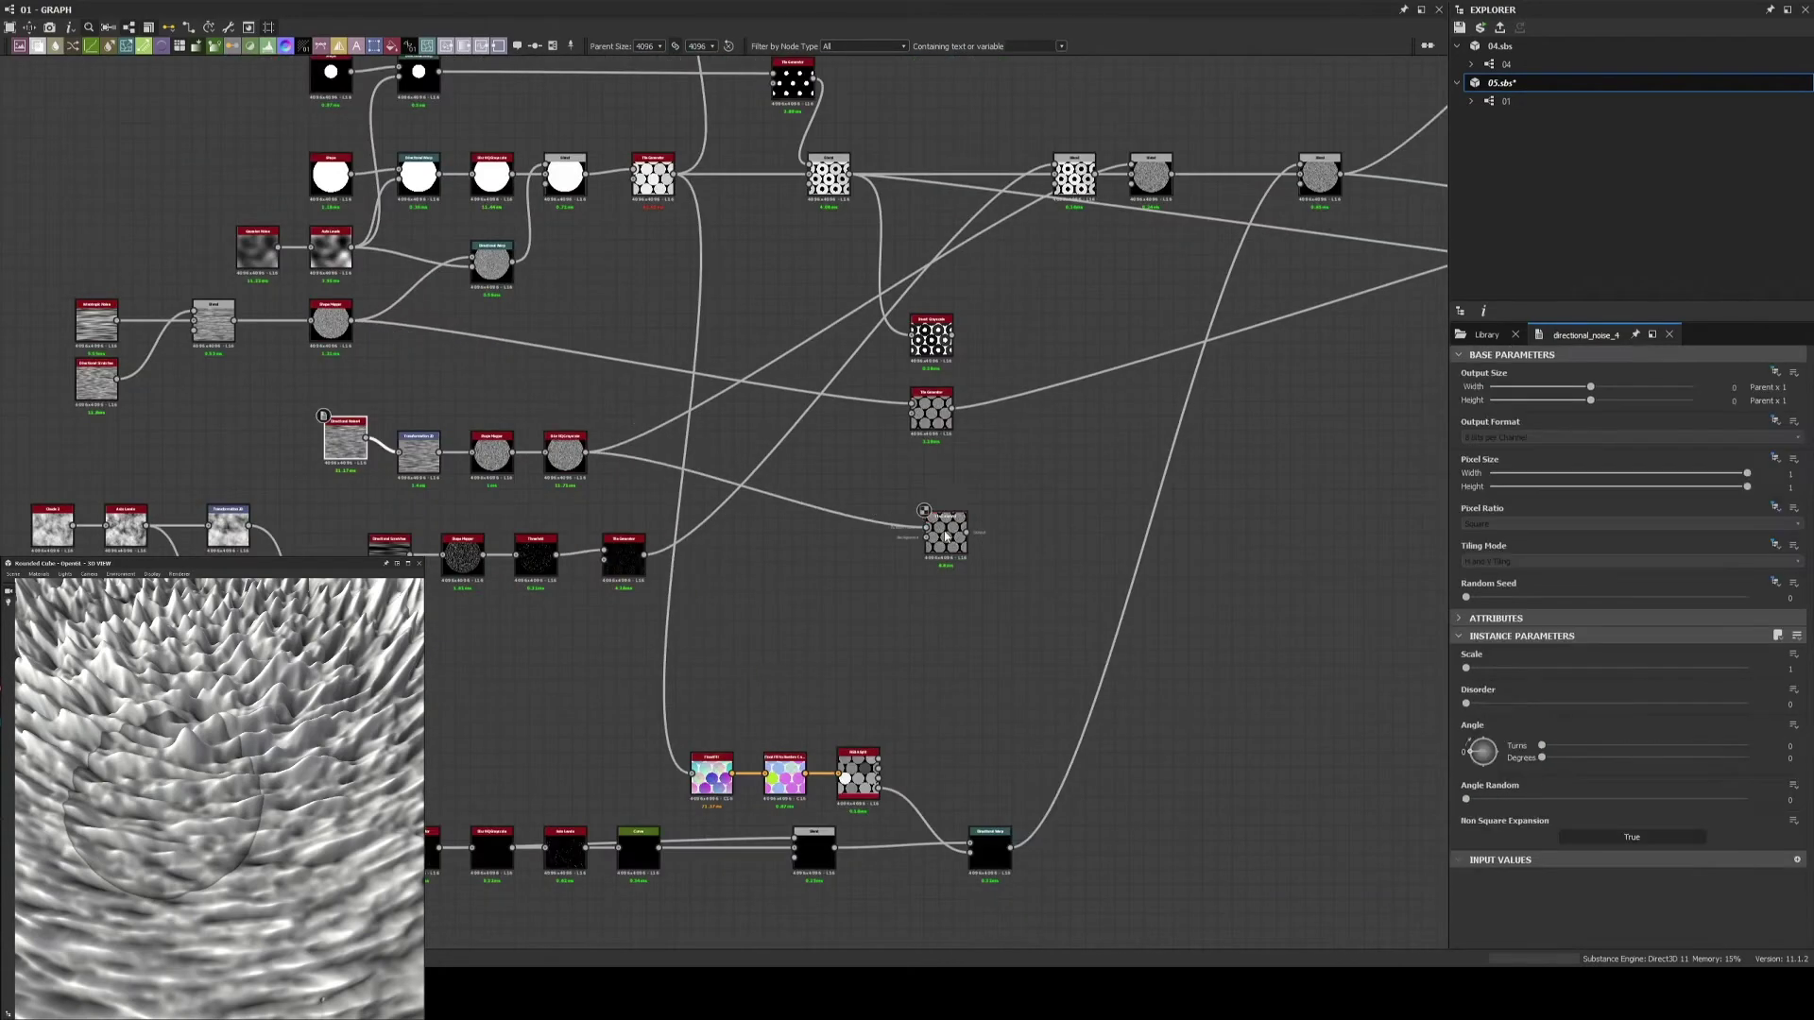
scroll(1013, 525, "up", 10)
scroll(1011, 525, "down", 10)
Subtract the scratch tiles into the roll height blend at 0.01 opacity
left_click(1060, 190)
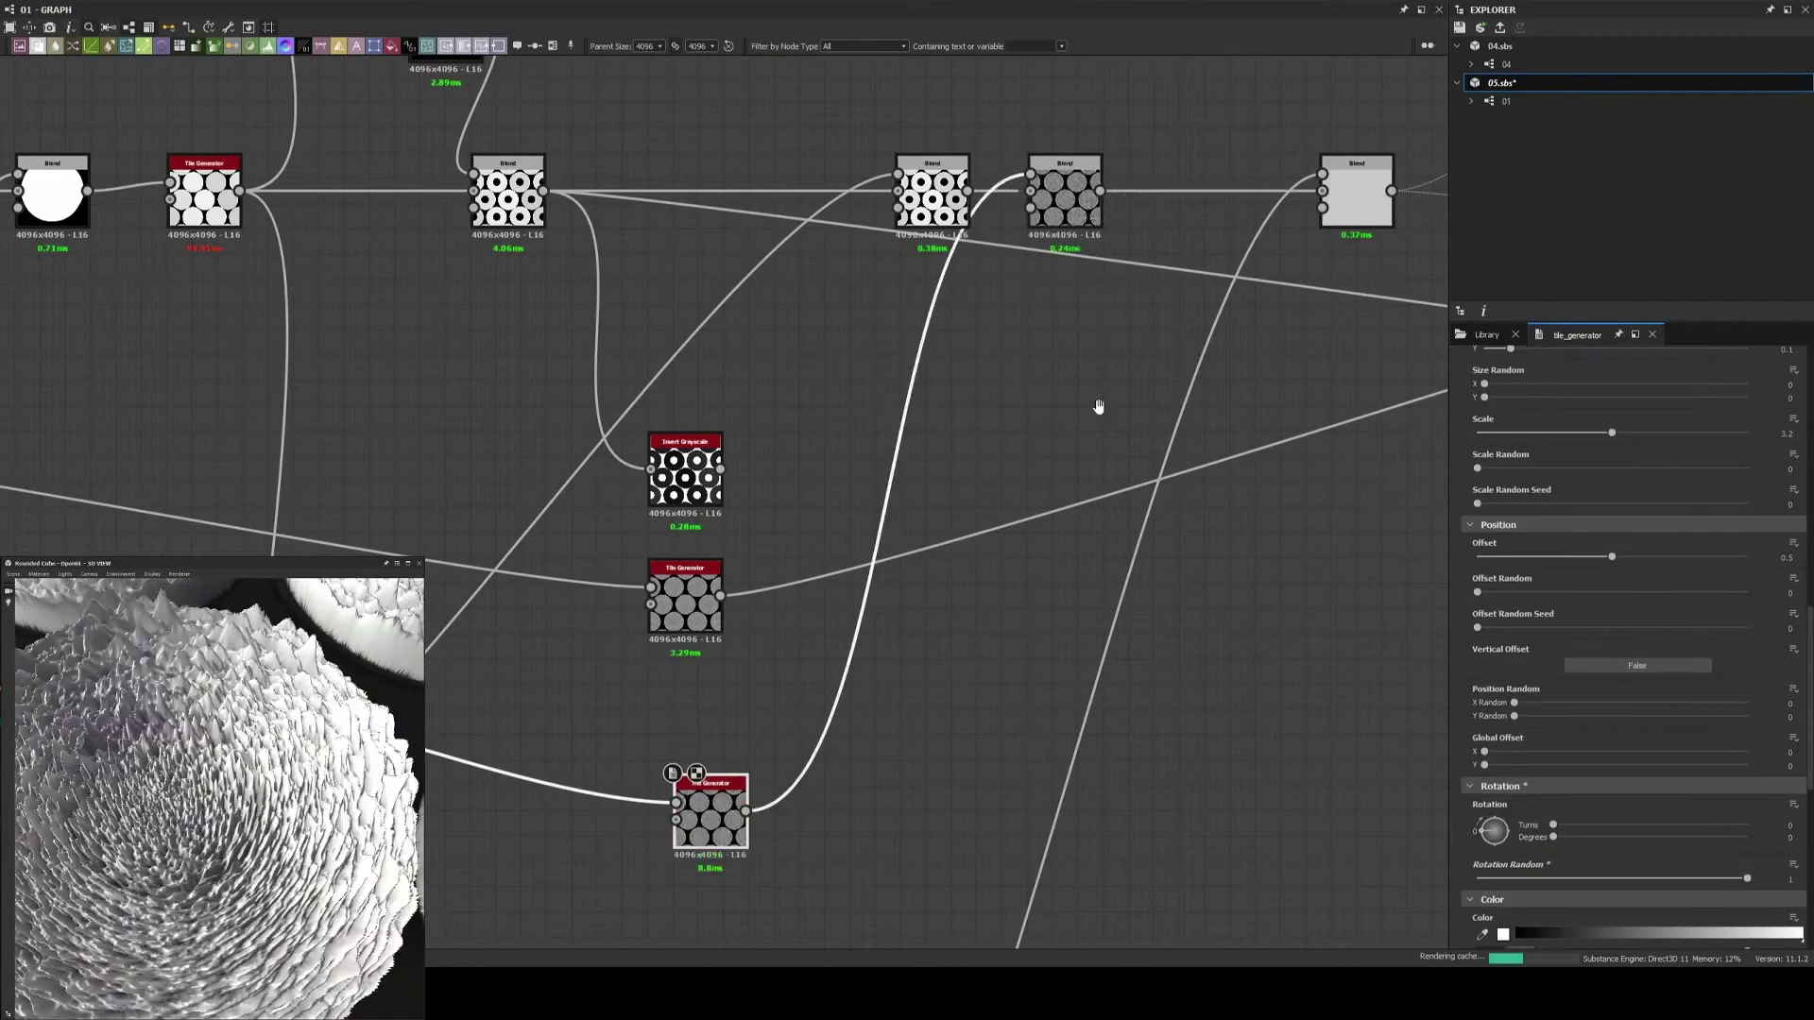
middle_click_drag(1372, 339, 1351, 650)
left_click(1530, 687)
left_click(1527, 713)
left_click_drag(1747, 650, 1468, 650)
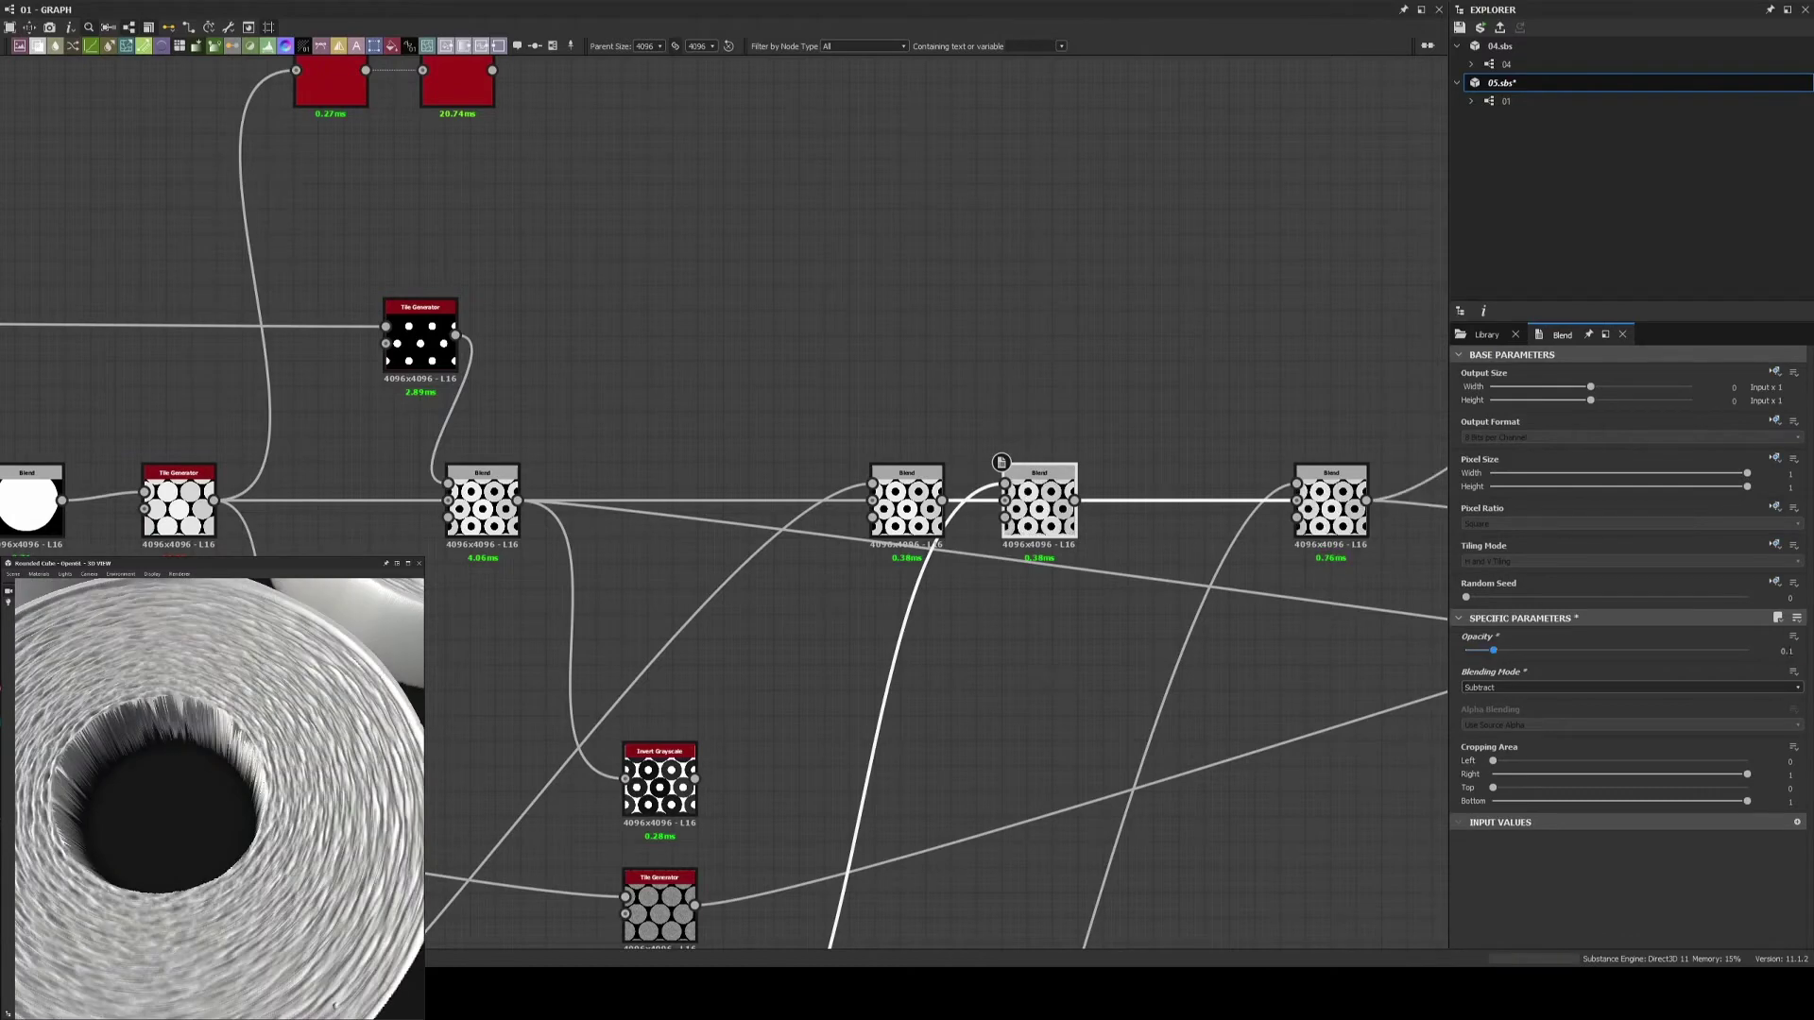
left_click(770, 350)
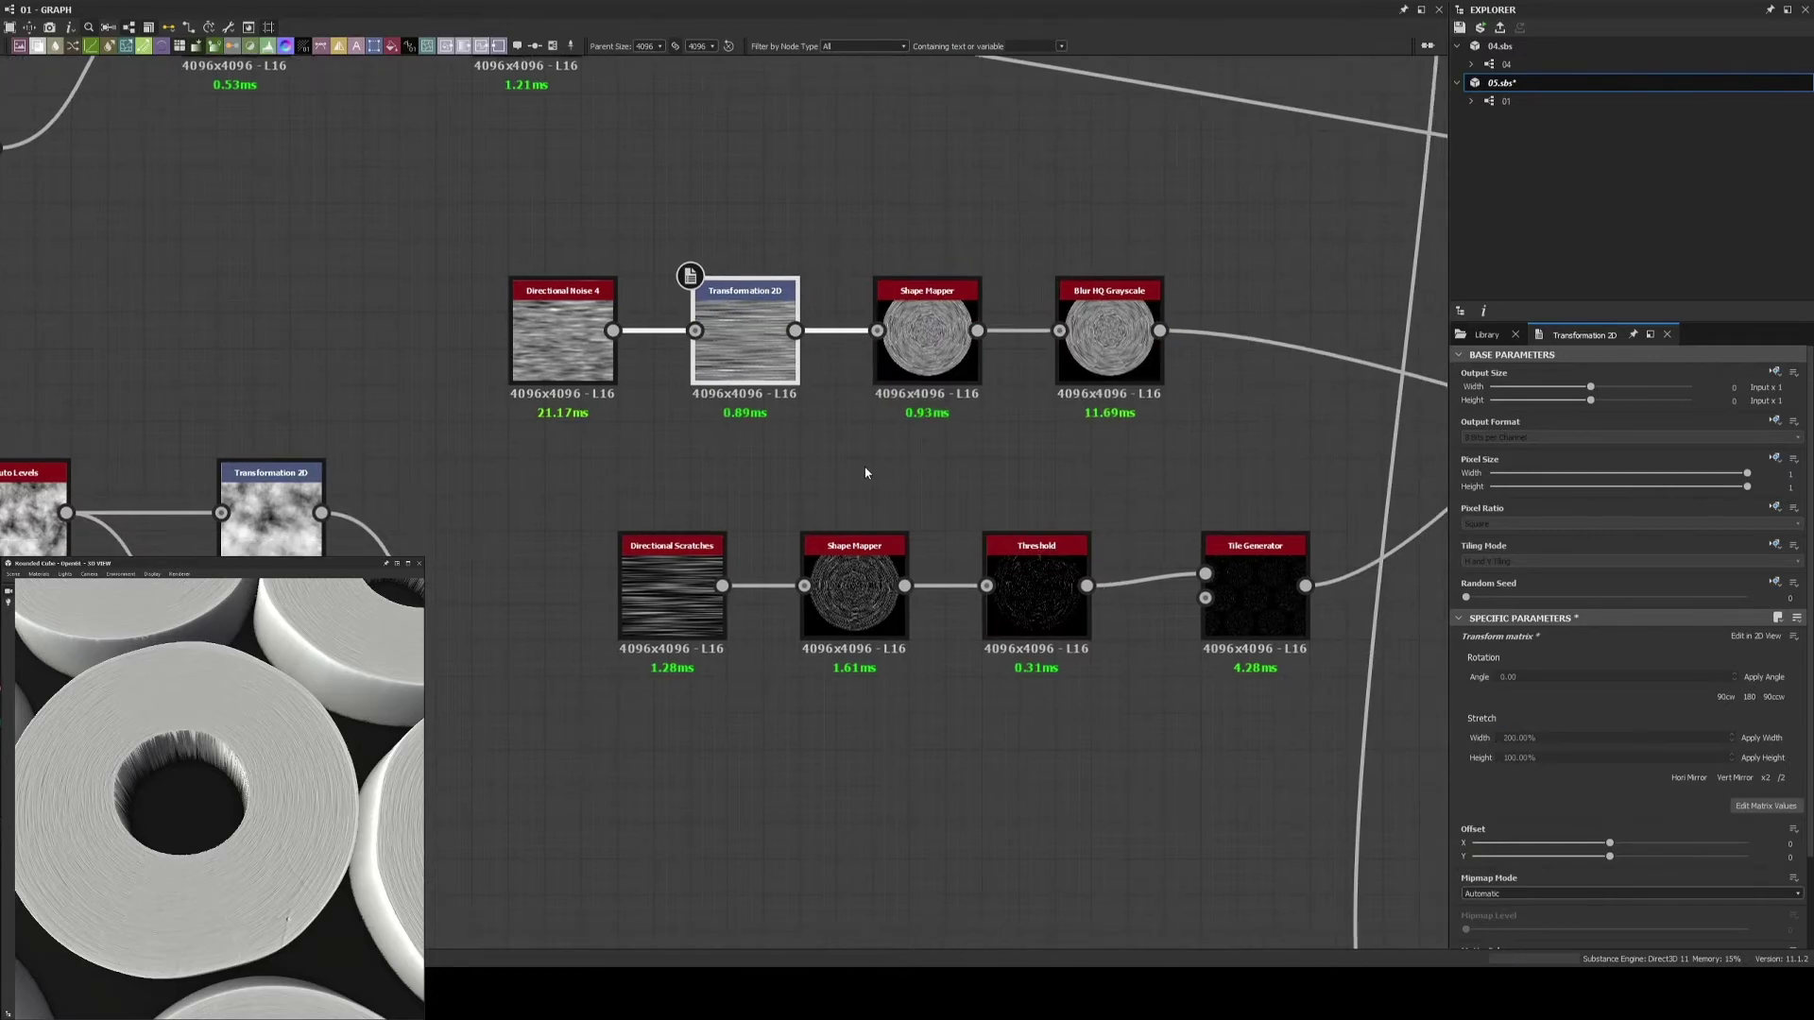
Insert Auto Levels after the Blur HQ Grayscale and check the rolls in the 3D preview
middle_click_drag(662, 775, 657, 828)
scroll(185, 805, "down", 2)
left_click_drag(185, 805, 185, 737)
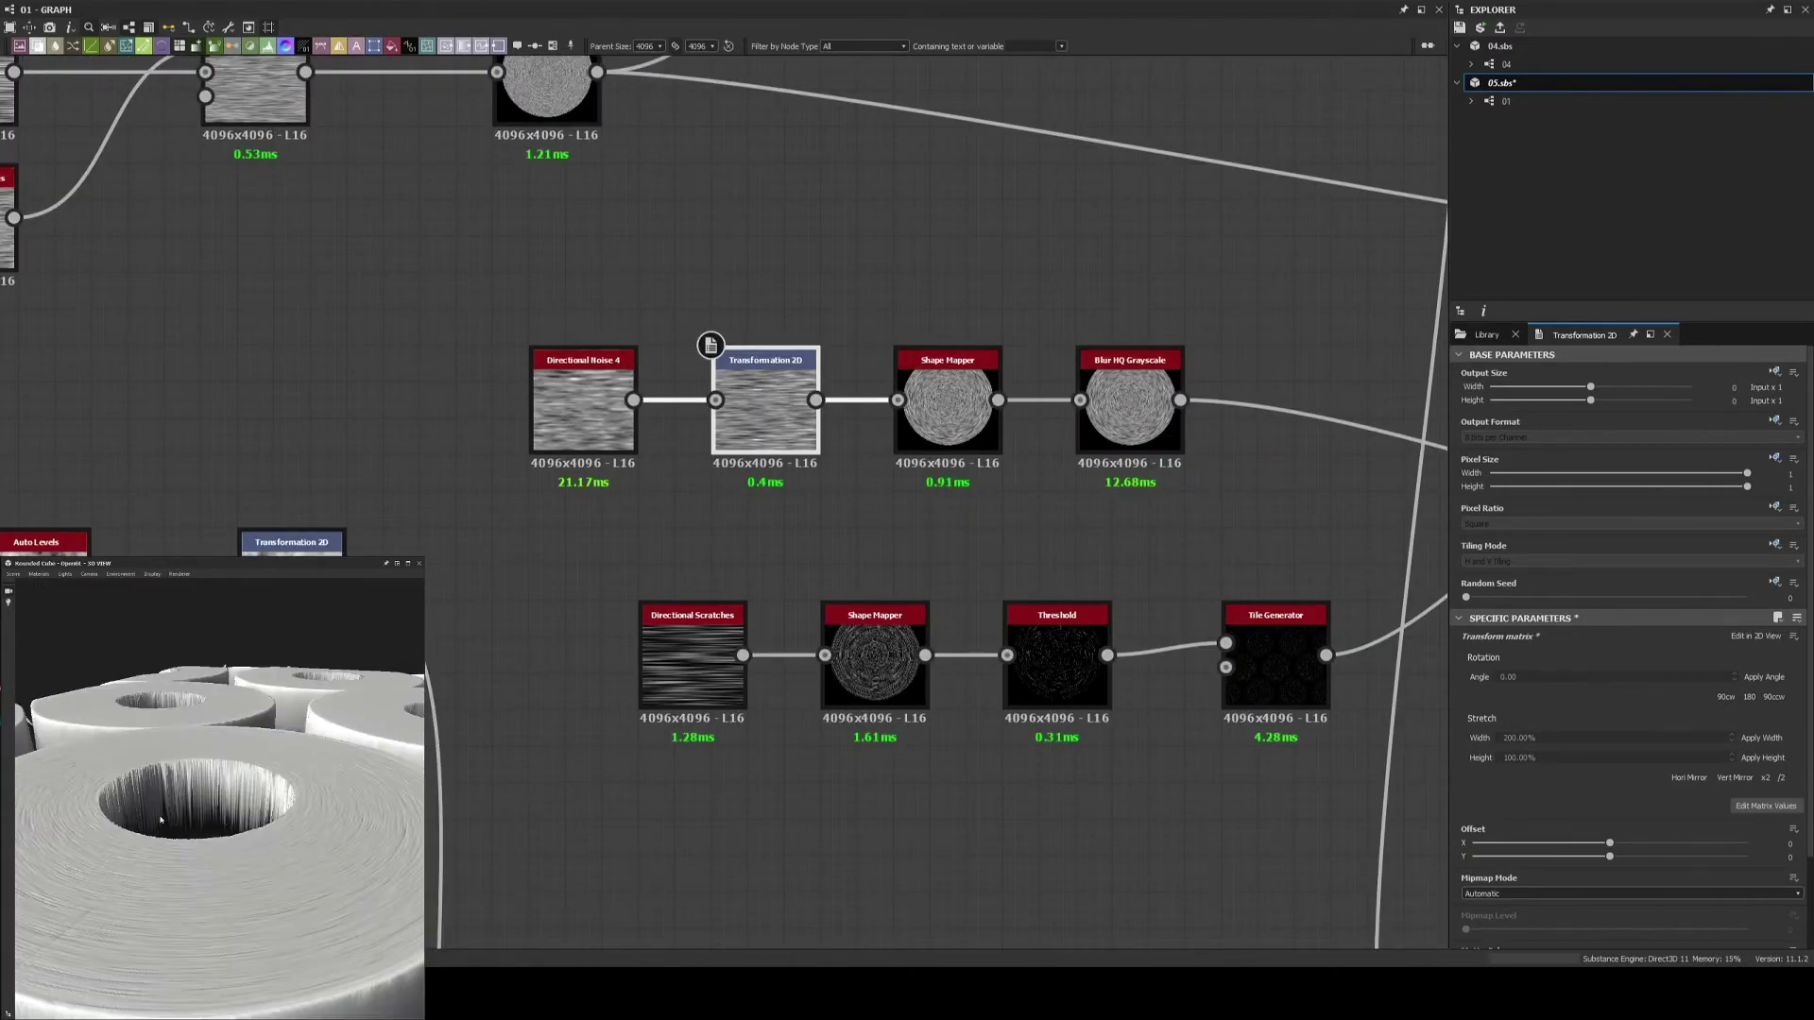
scroll(1023, 541, "up", 1)
left_click(1164, 388)
key("ctrl+l")
left_click(932, 324)
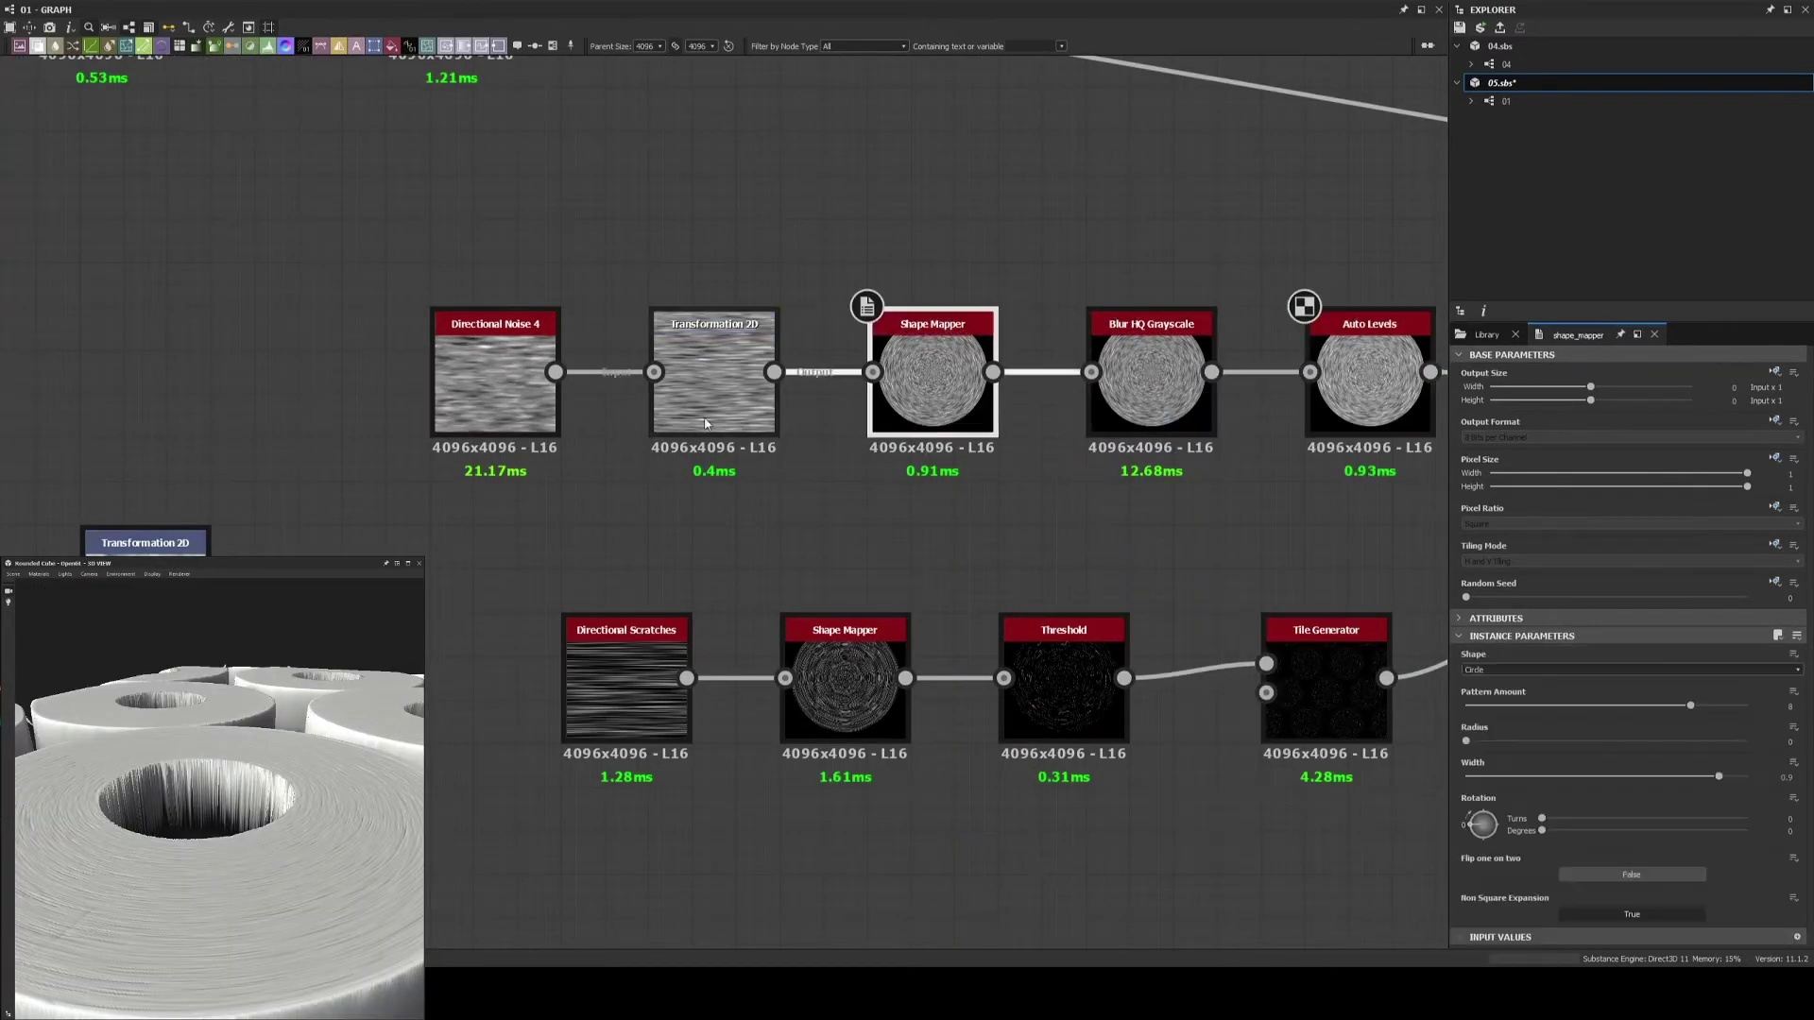
left_click(714, 324)
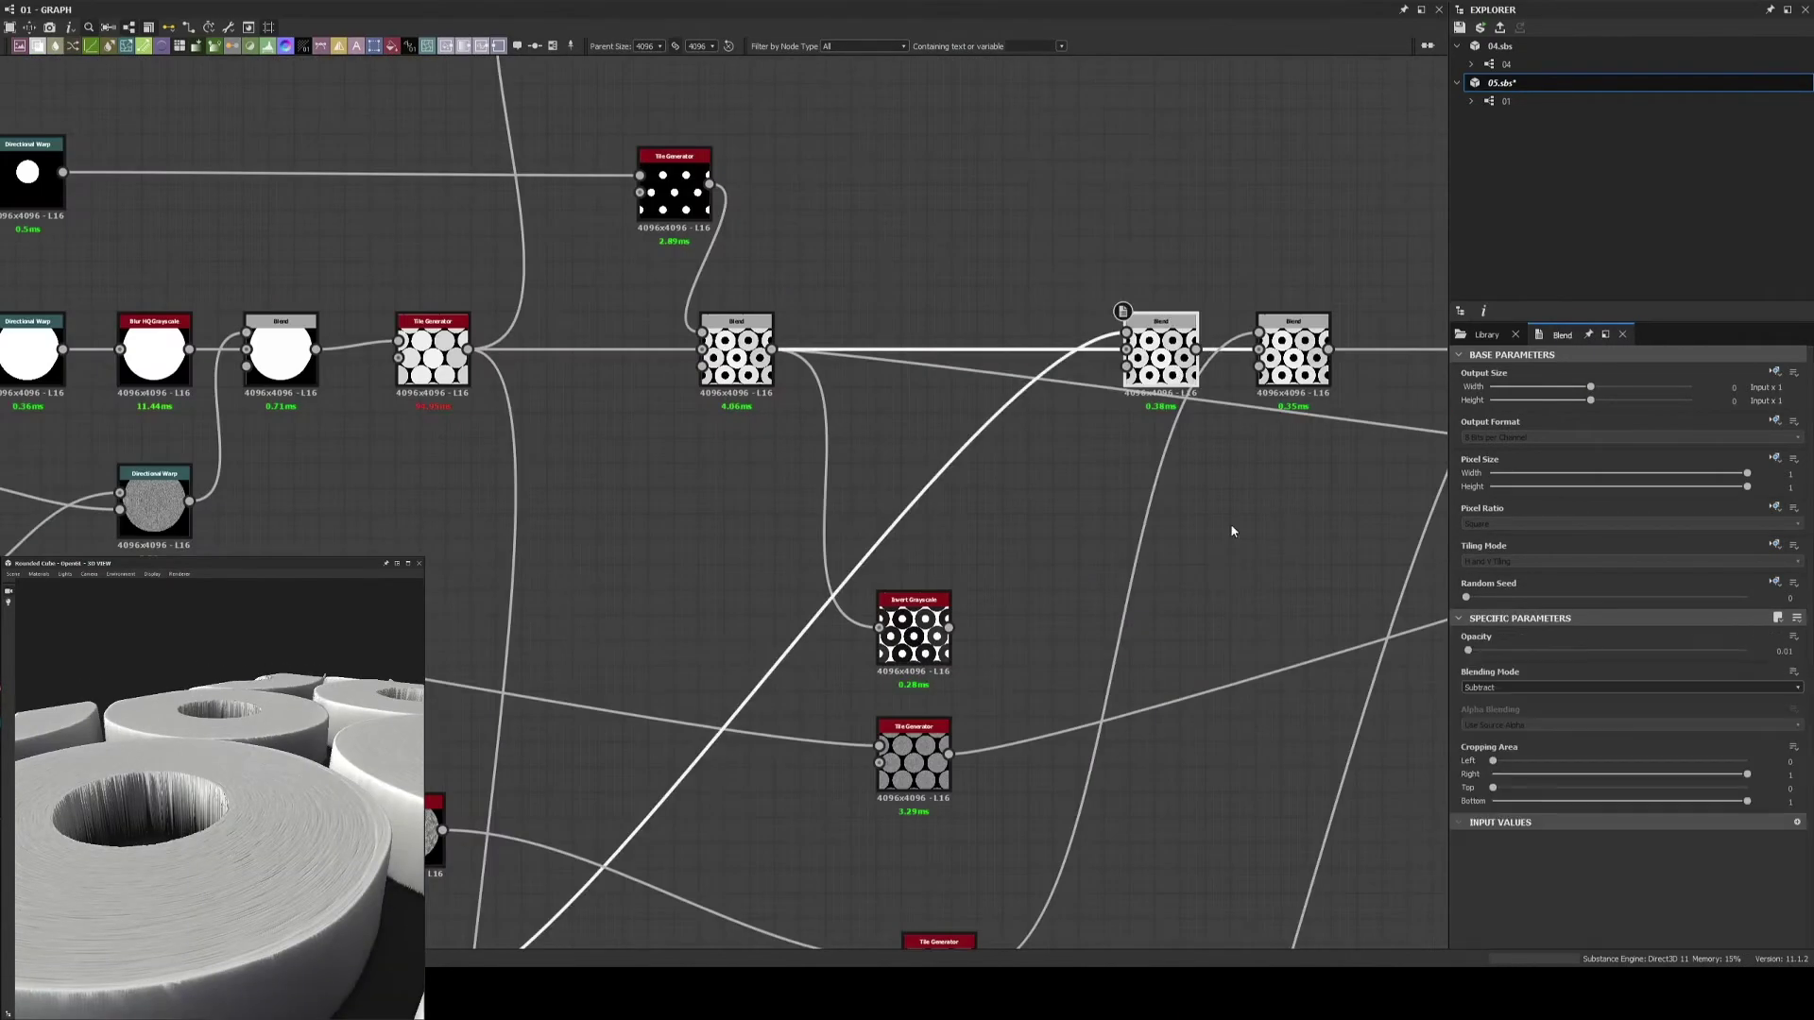
left_click_drag(354, 884, 283, 803)
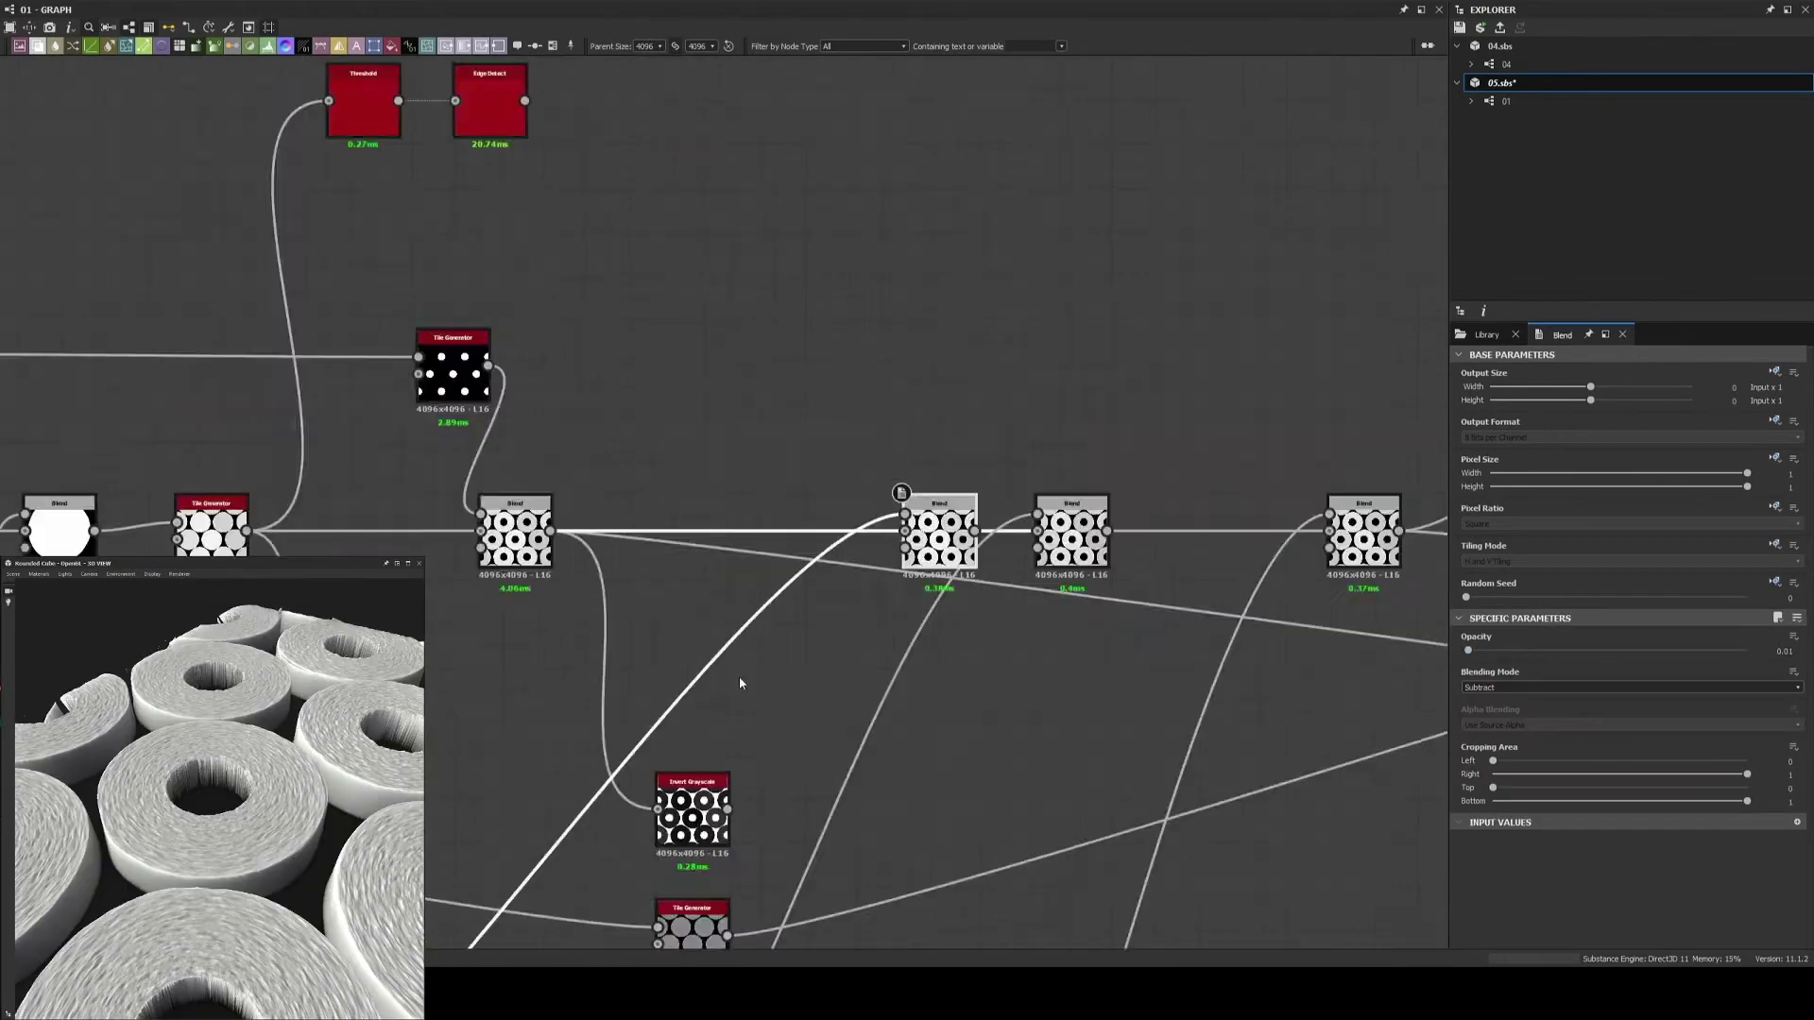
Add a Gaussian Noise feeding the Transformation 2D in place of Directional Noise 4
type("gaussian")
key("Return")
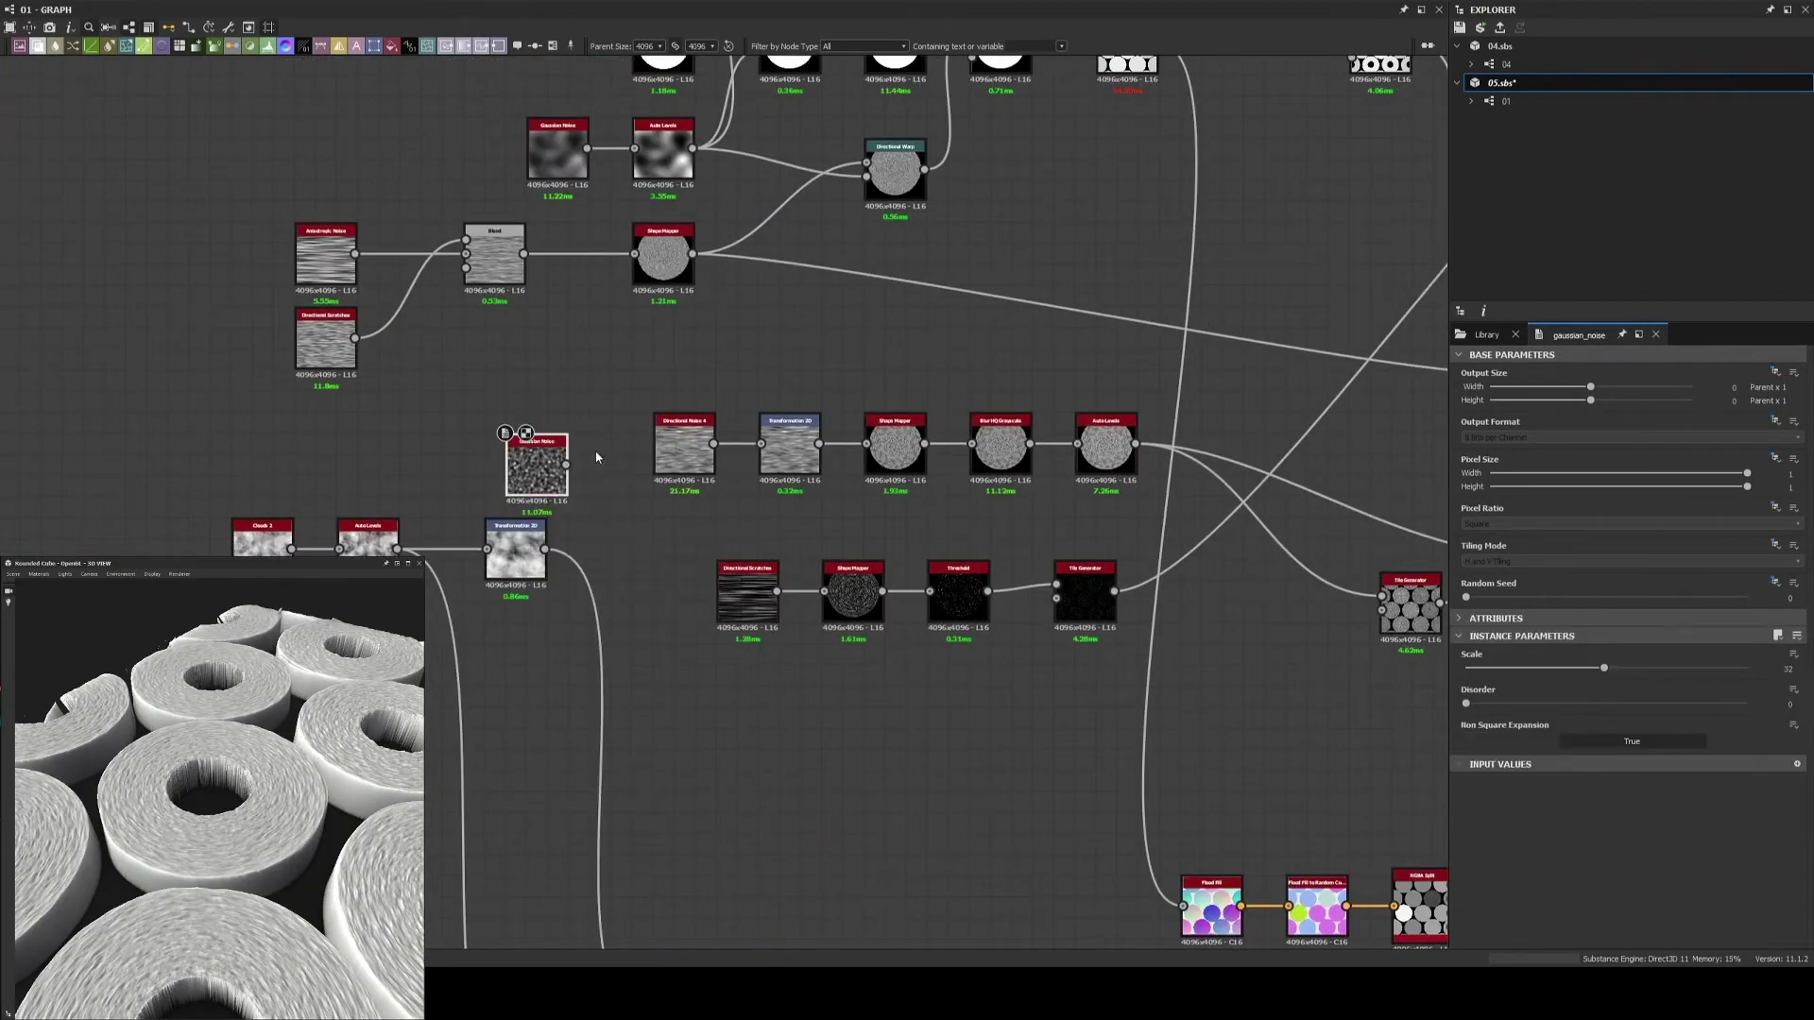
scroll(583, 477, "up", 3)
left_click_drag(709, 456, 890, 420)
left_click_drag(511, 445, 441, 410)
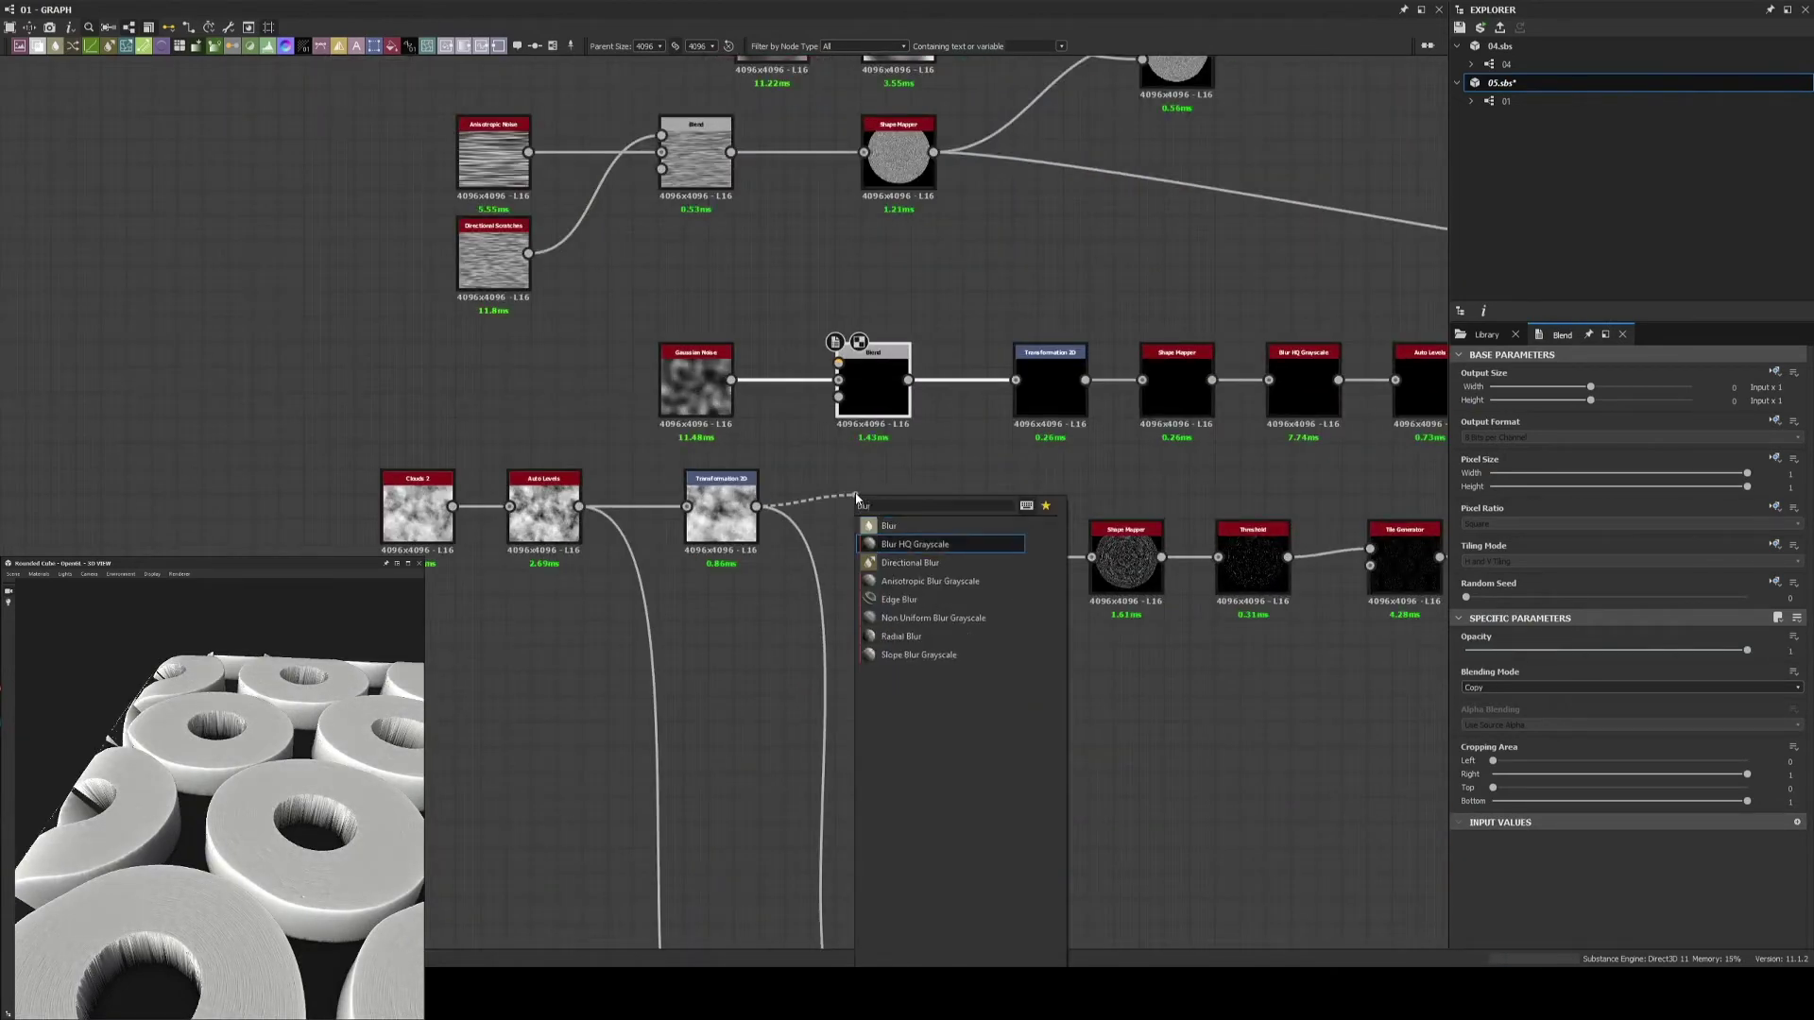
Blur the lower transformed noise and feed it into the new Blend
key("Return")
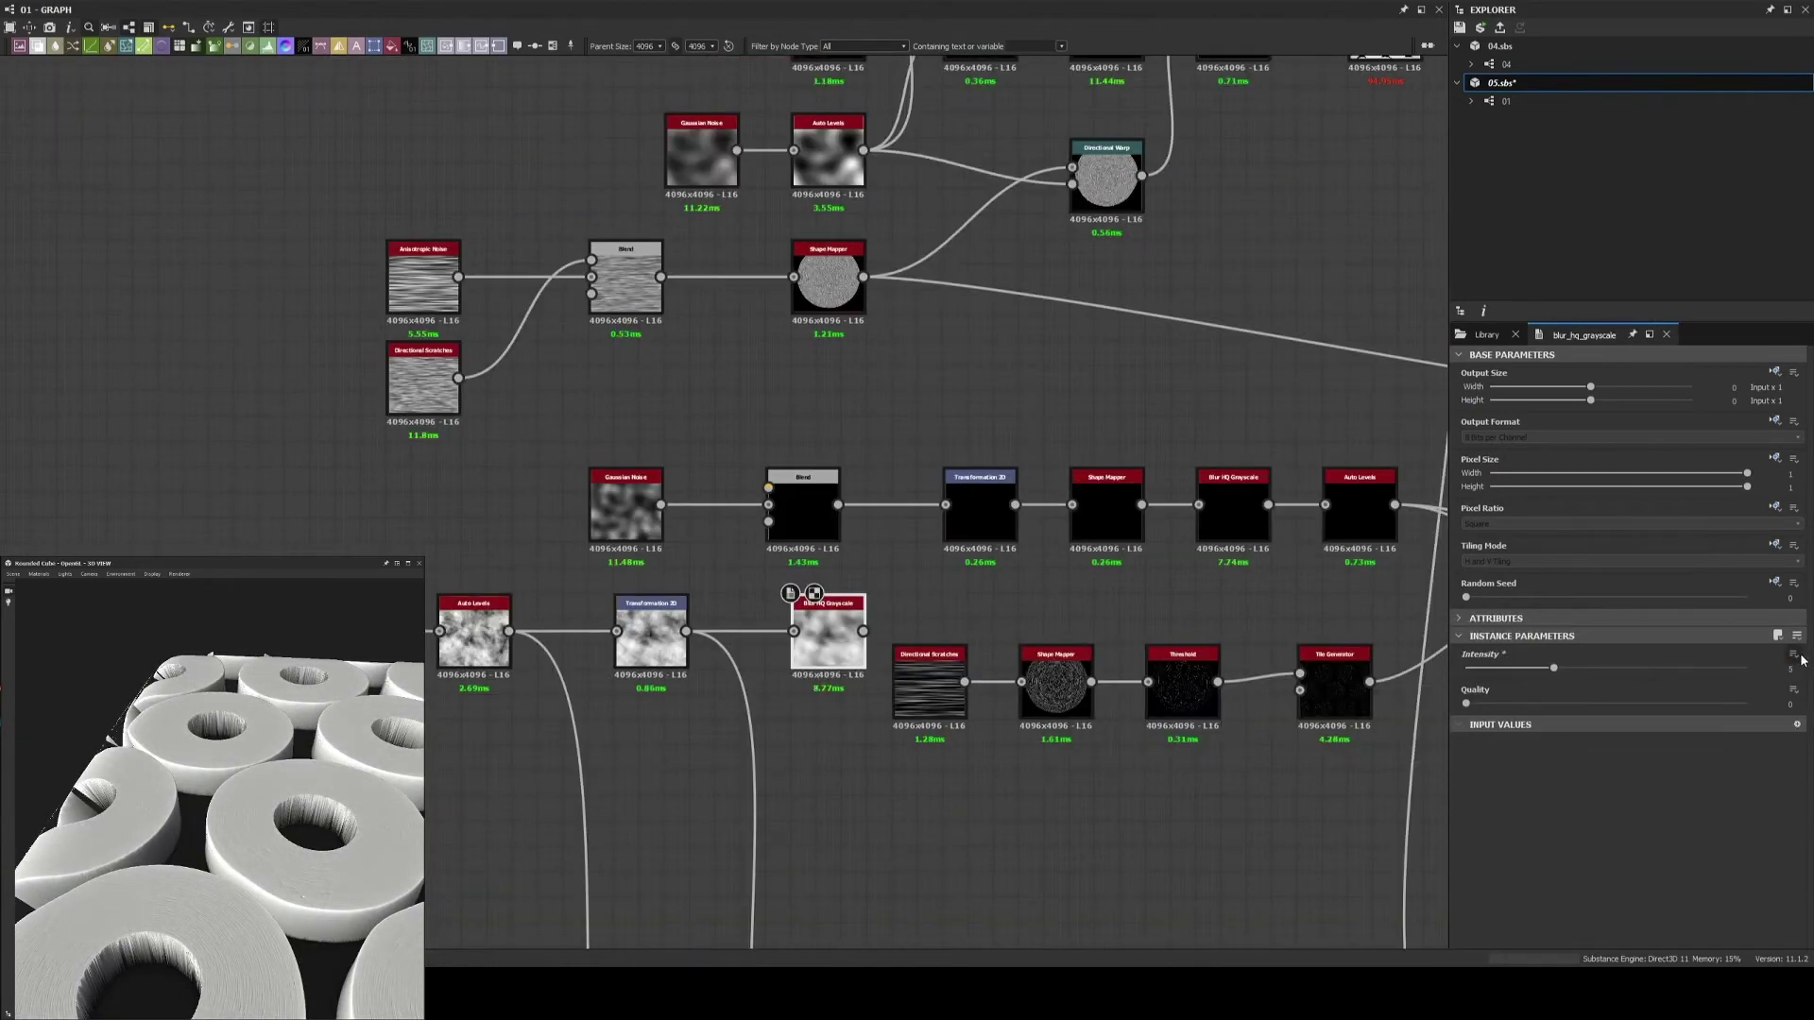
left_click_drag(863, 631, 768, 487)
mouse_move(236, 803)
left_mouse_down()
mouse_move(359, 840)
mouse_move(364, 775)
left_mouse_up()
scroll(284, 804, "down", 3)
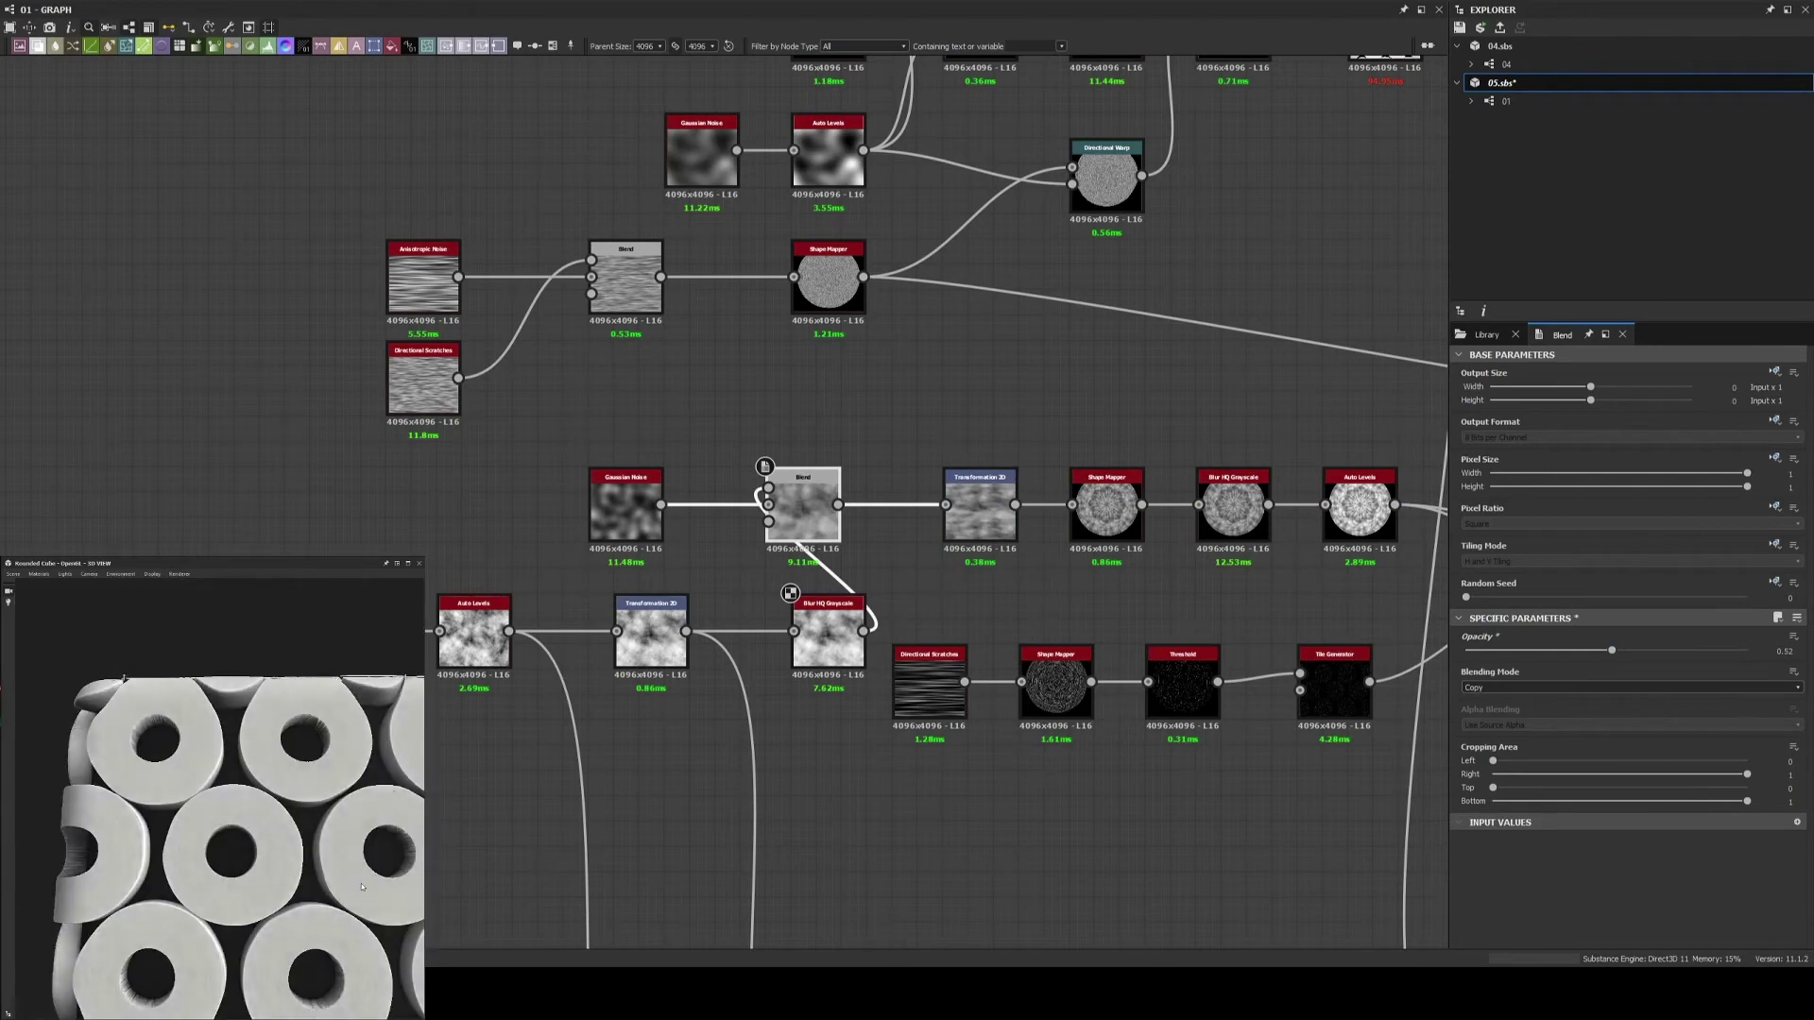
scroll(1071, 469, "down", 2)
middle_click_drag(1071, 469, 1057, 847)
Save the graph and connect Edge Detect's output into a Blend
key("ctrl+s")
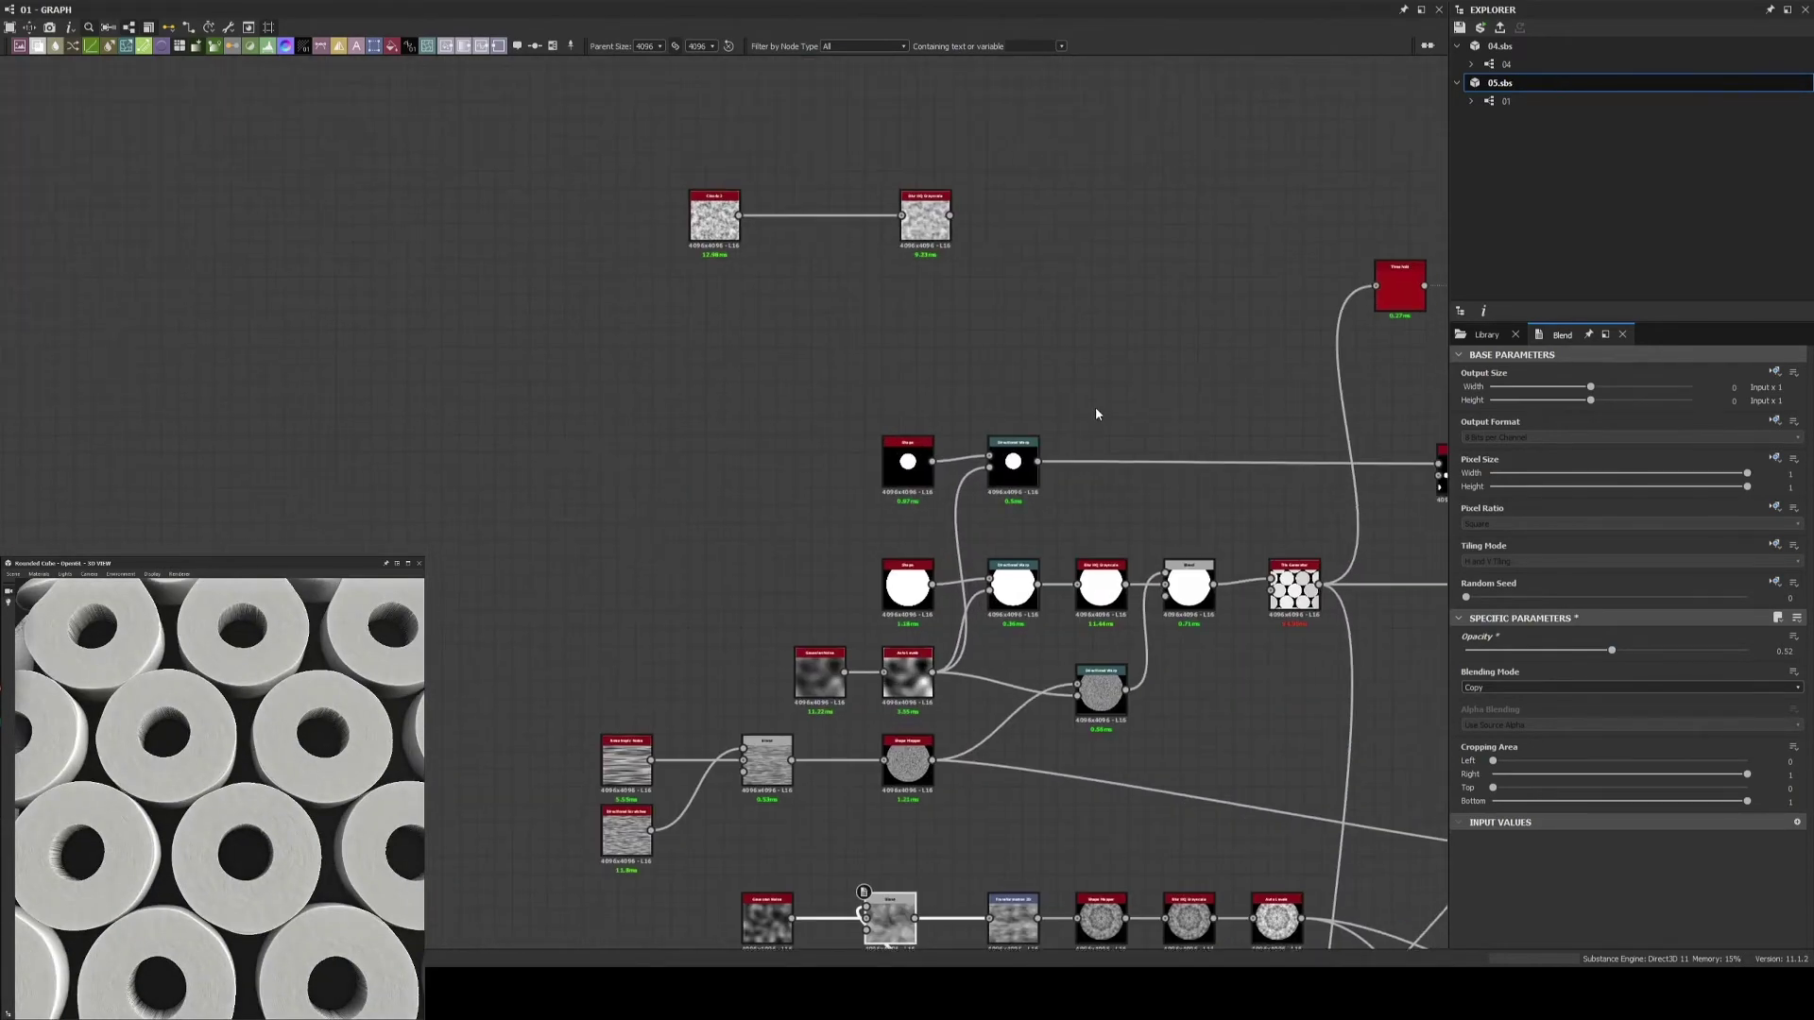
middle_click_drag(649, 558, 506, 558)
left_click(1024, 216)
middle_click_drag(943, 429, 804, 494)
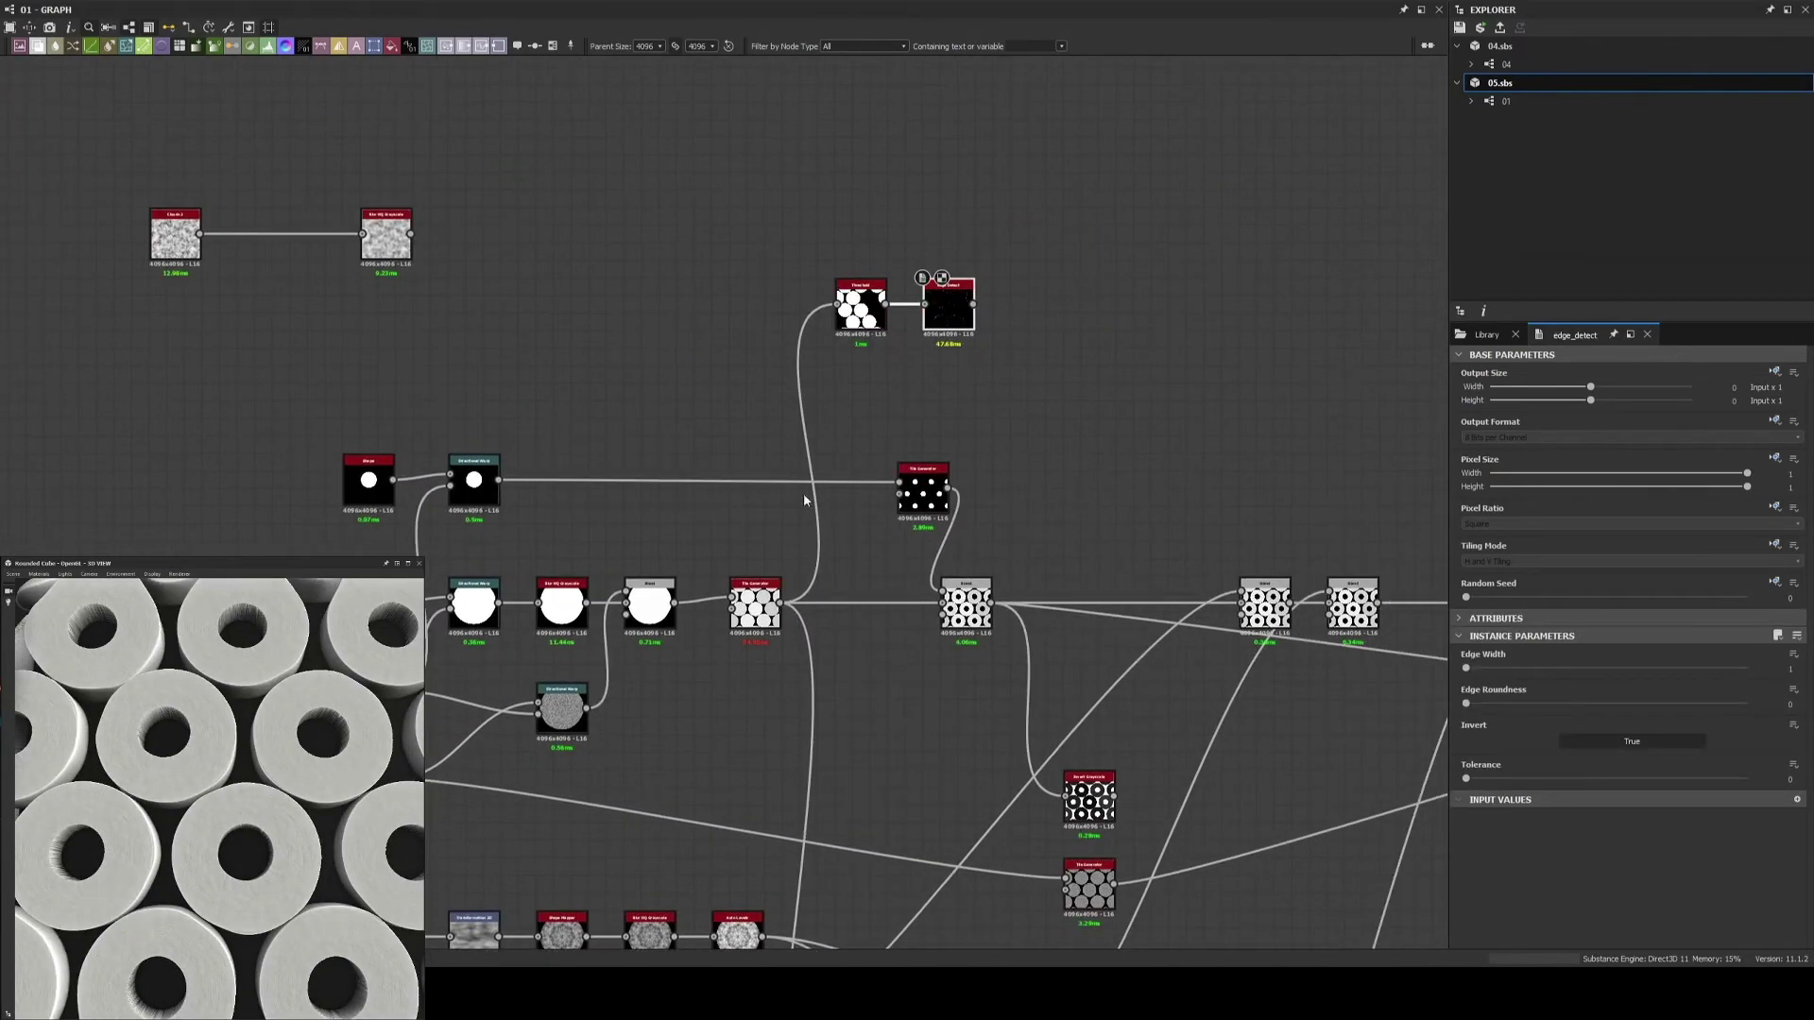
scroll(977, 508, "up", 3)
scroll(977, 508, "up", 2)
scroll(1171, 547, "down", 2)
left_click_drag(528, 116, 1204, 611)
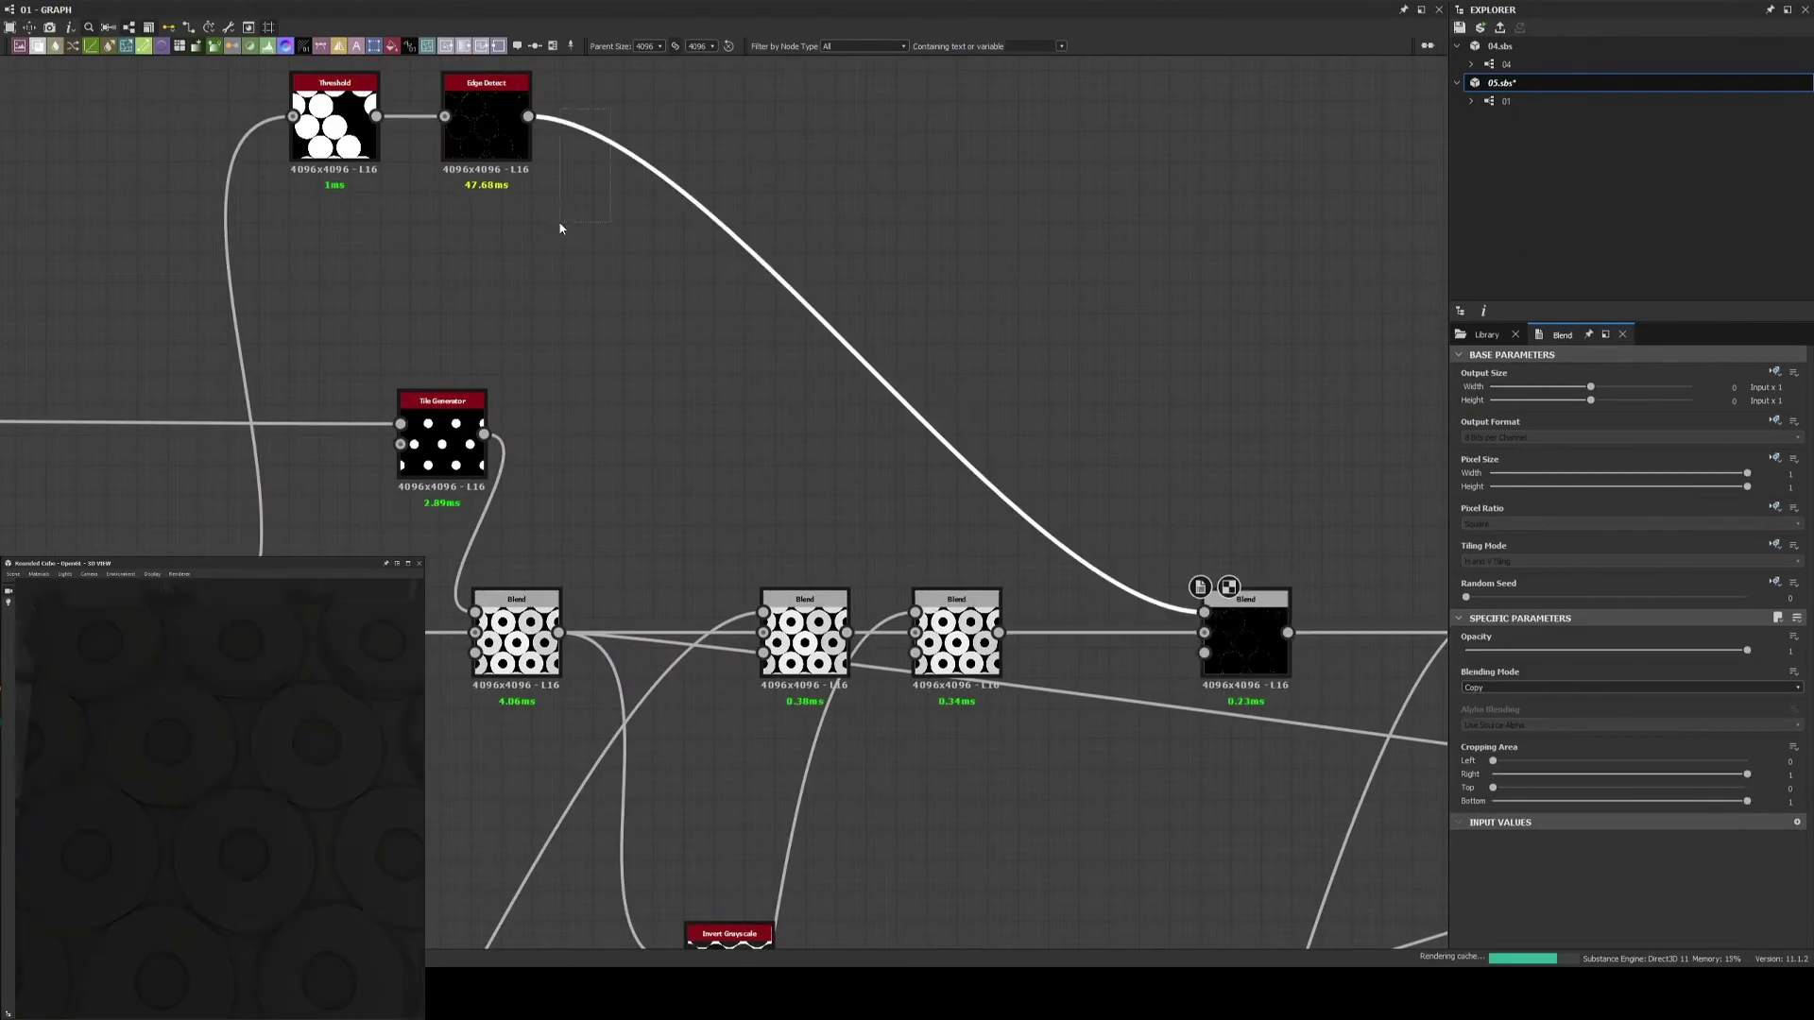
Insert a Warp node on the edge link and set the blend to Max (Lighten)
key("space")
type("warp")
key("Return")
left_click_drag(824, 384, 527, 356)
scroll(526, 356, "down", 4)
scroll(526, 357, "up", 3)
scroll(526, 356, "up", 2)
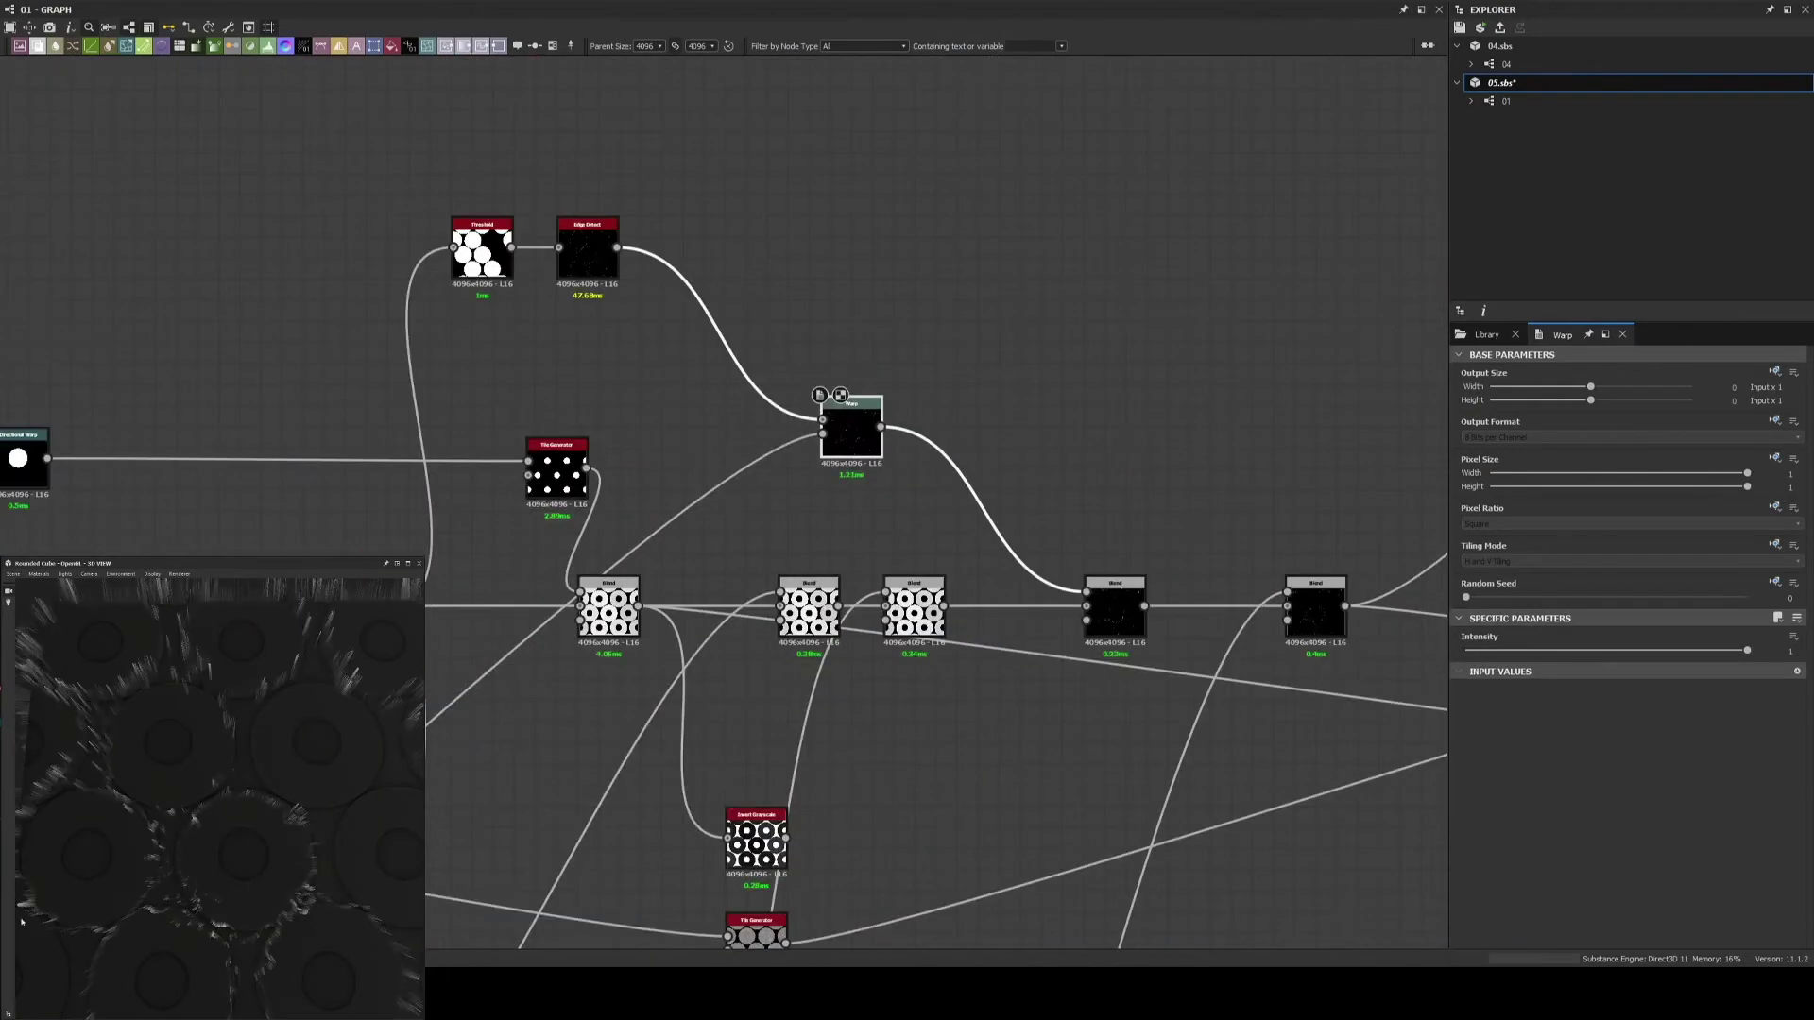
left_click(1498, 707)
left_click(1499, 746)
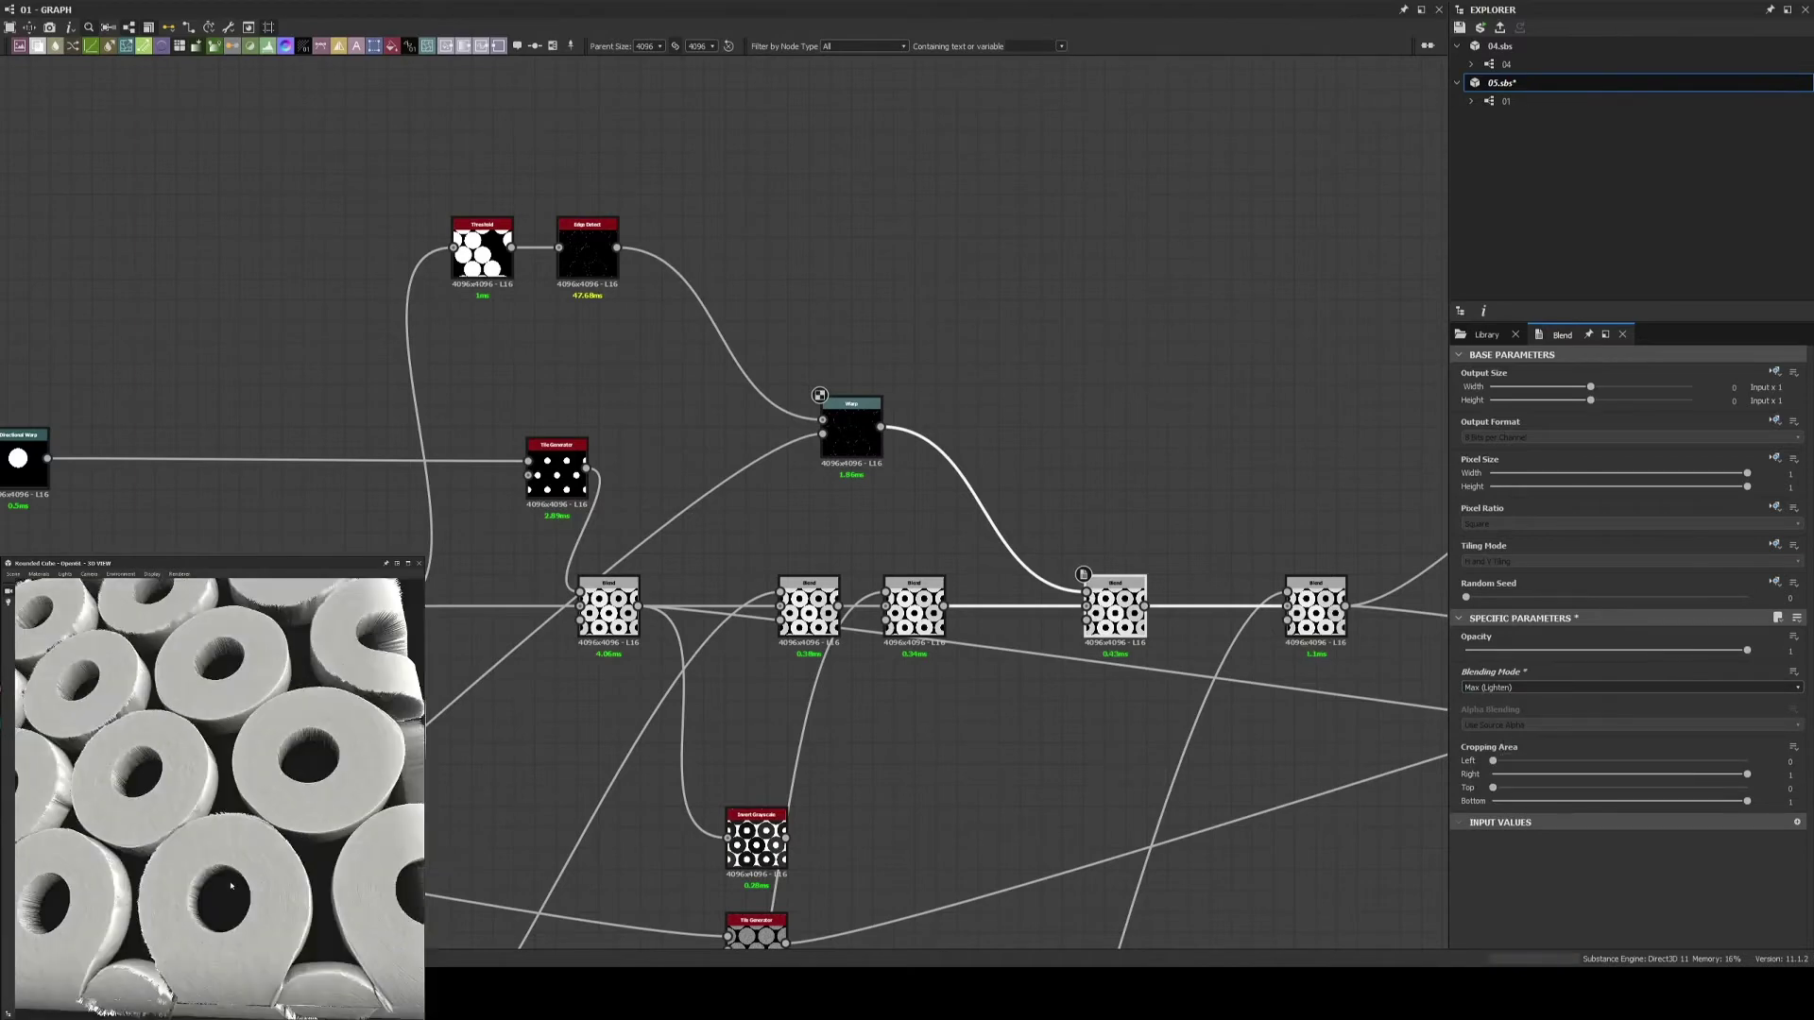
scroll(912, 350, "up", 2)
Insert a Blur and a Threshold after Edge Detect
key("space")
key("Return")
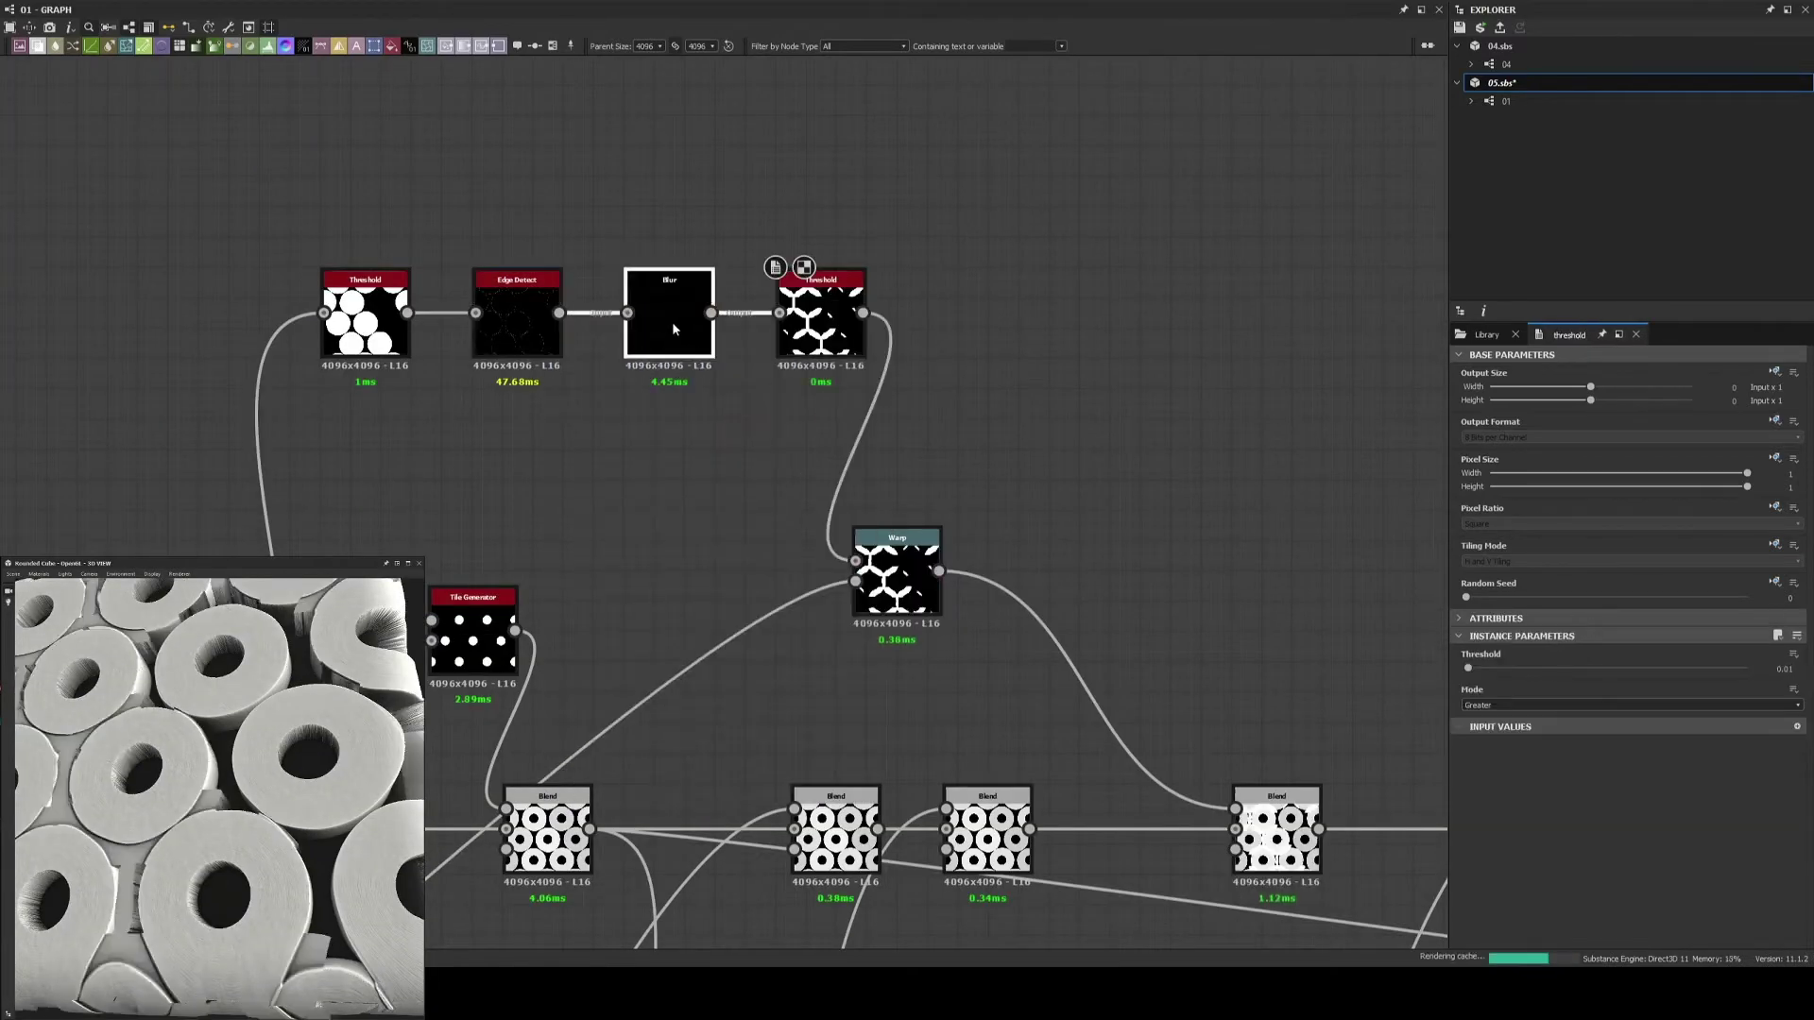
left_click(1795, 648)
left_click(820, 321)
scroll(237, 803, "up", 3)
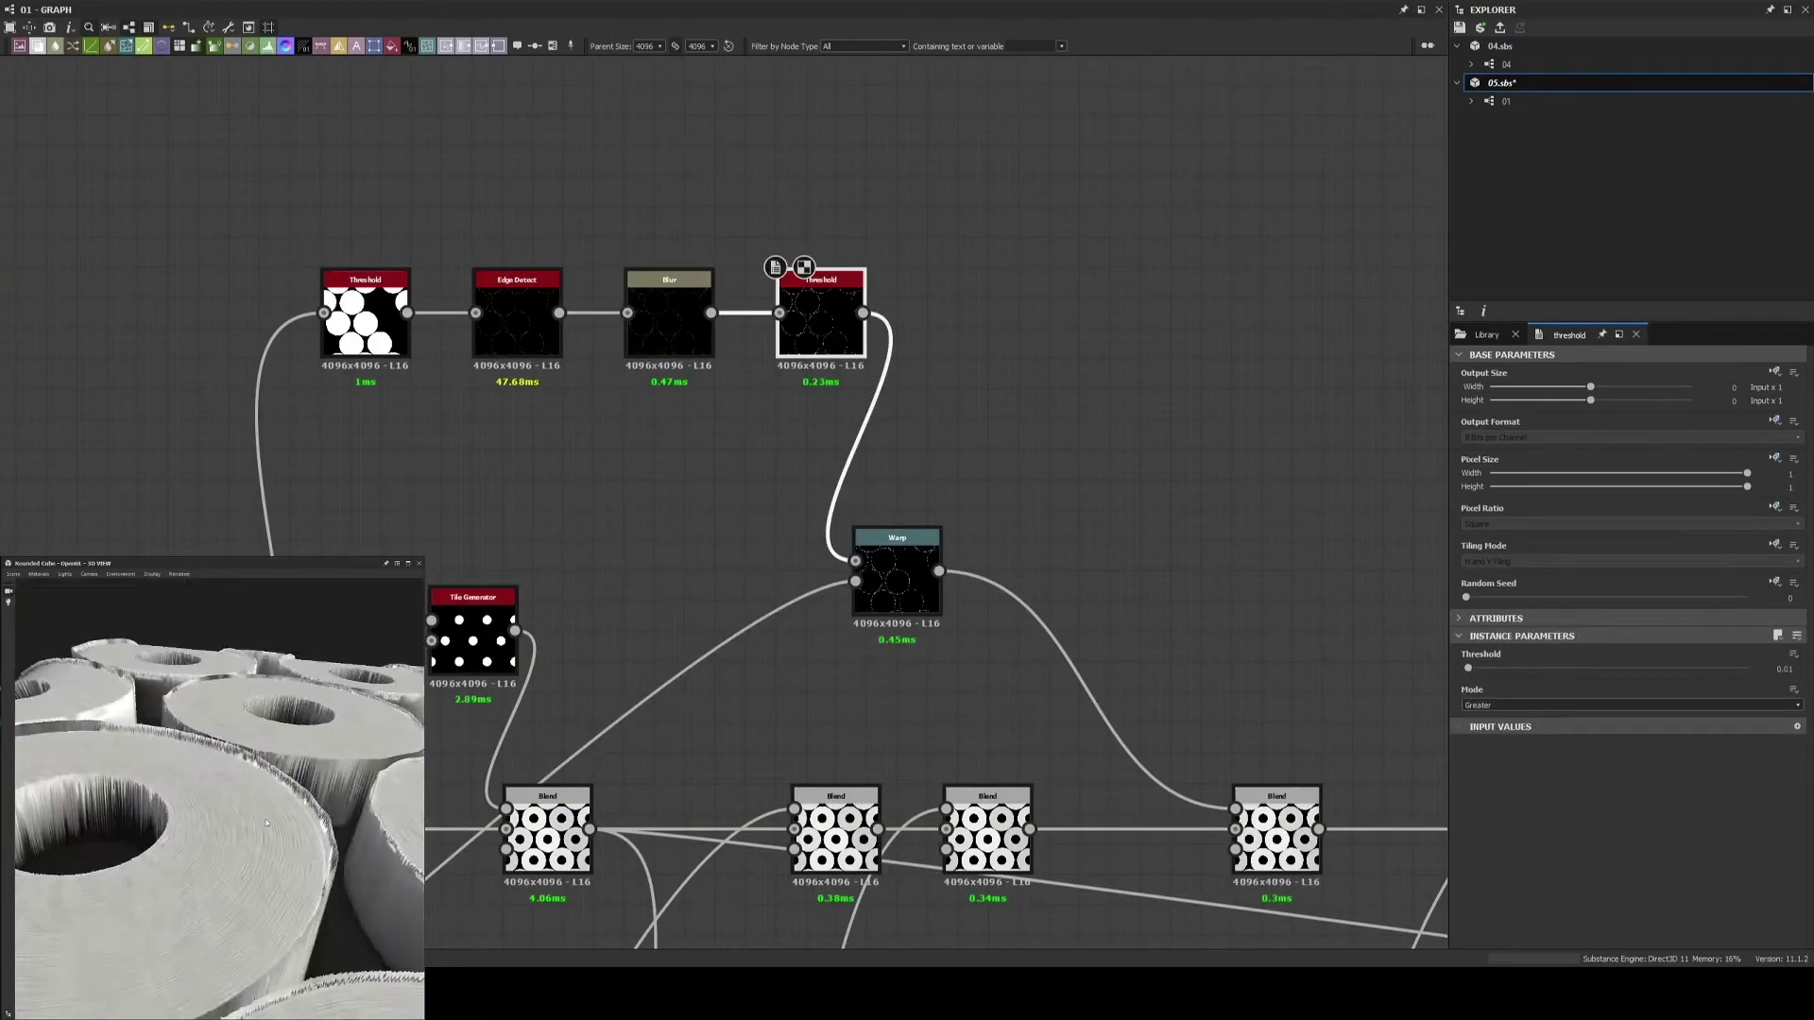
left_click_drag(269, 737, 268, 818)
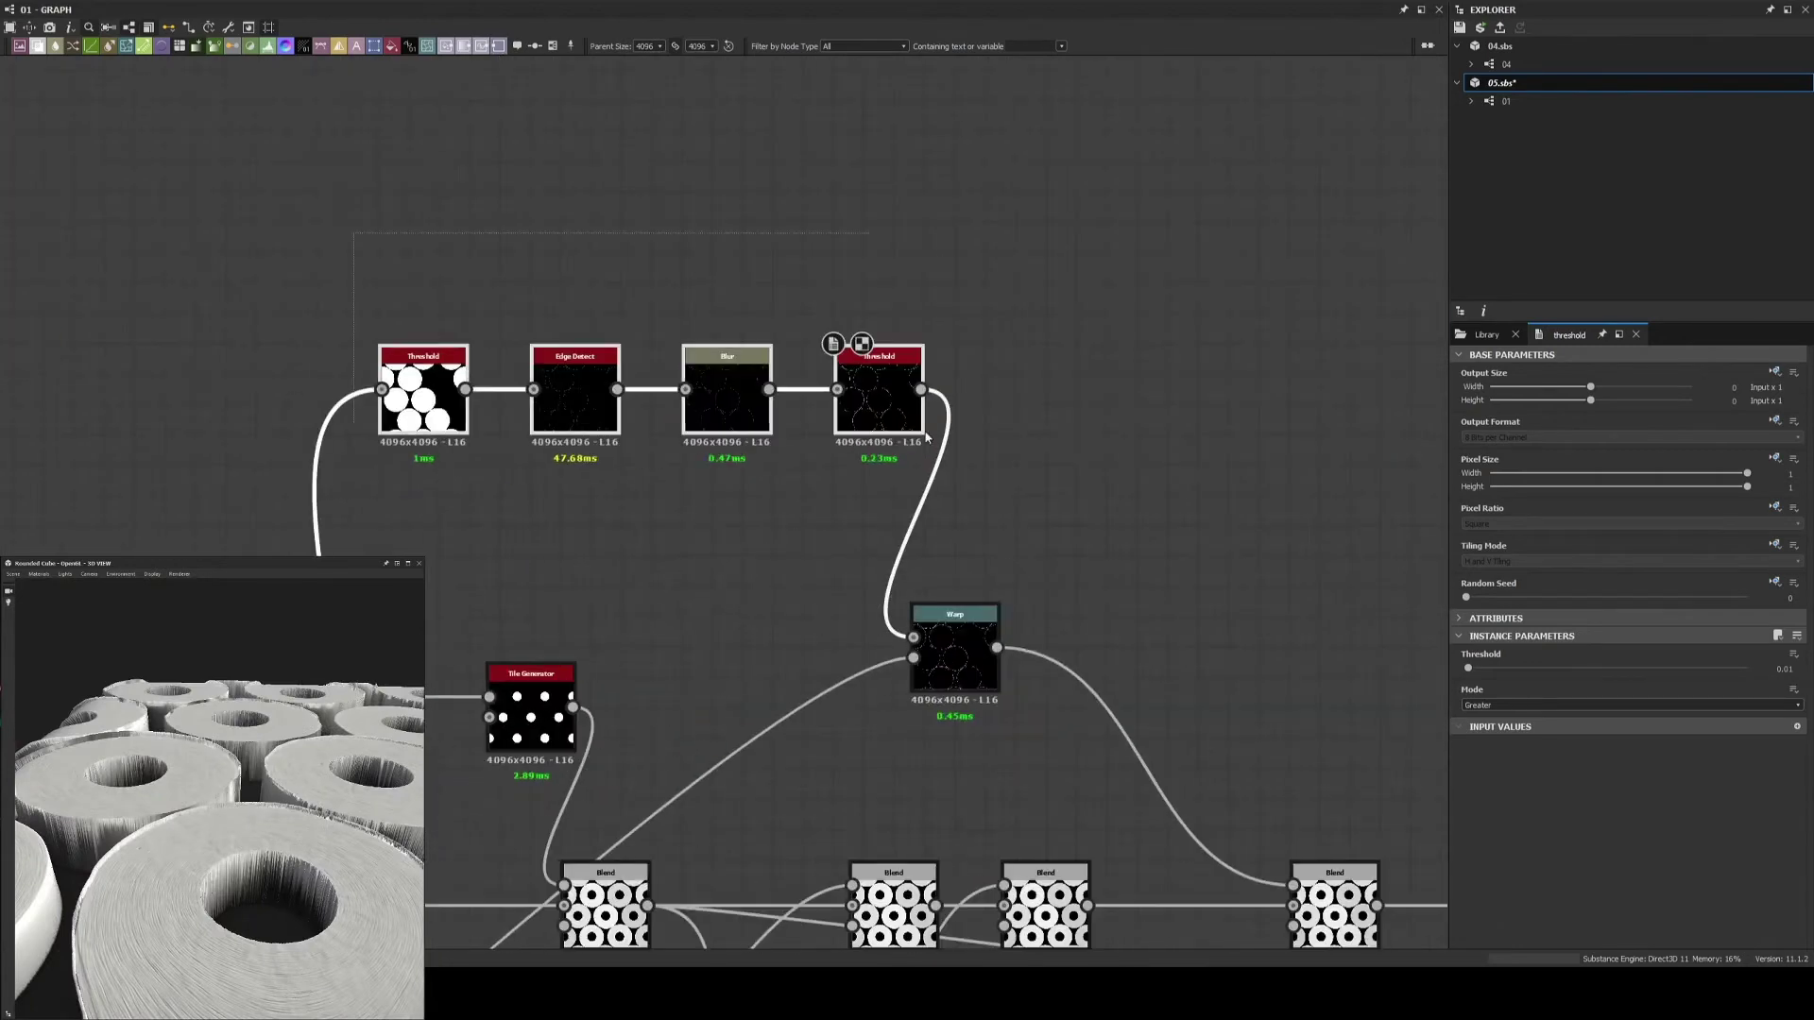
Switch the Warp-fed Blend to Multiply and save the graph
left_click(988, 676)
scroll(703, 365, "down", 3)
key("ctrl+s")
scroll(763, 535, "up", 5)
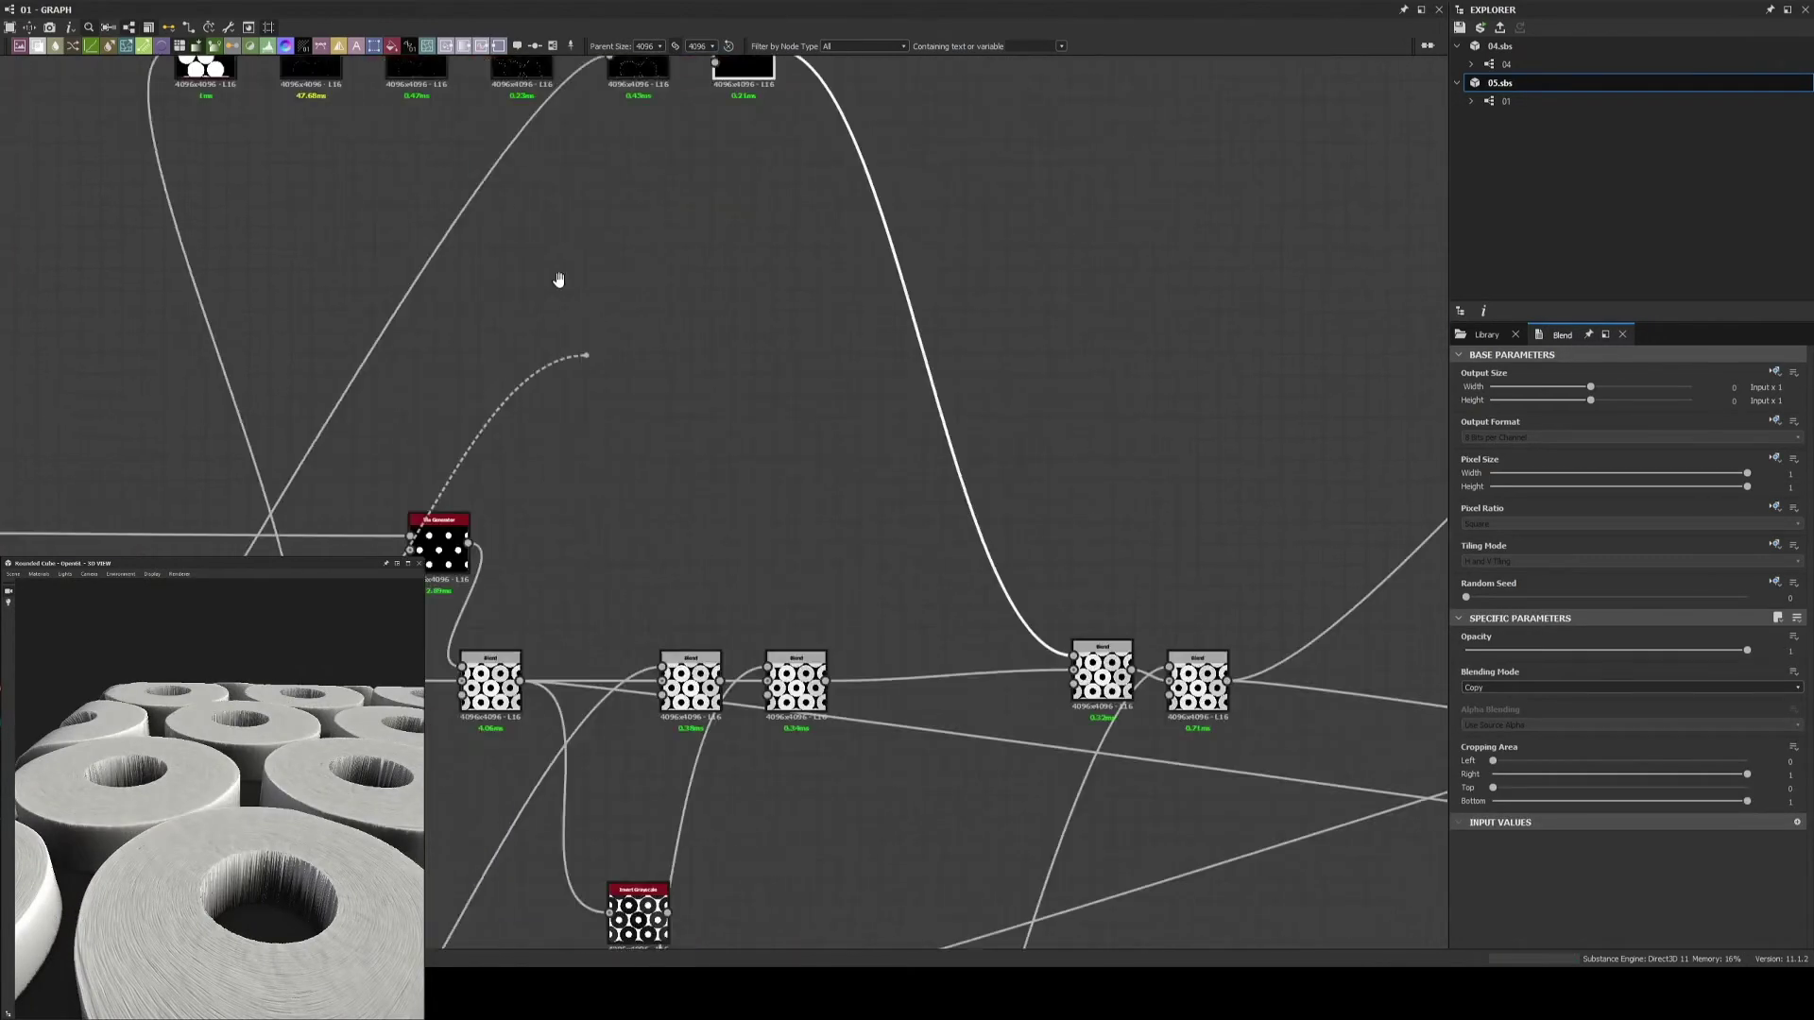
left_click(1632, 687)
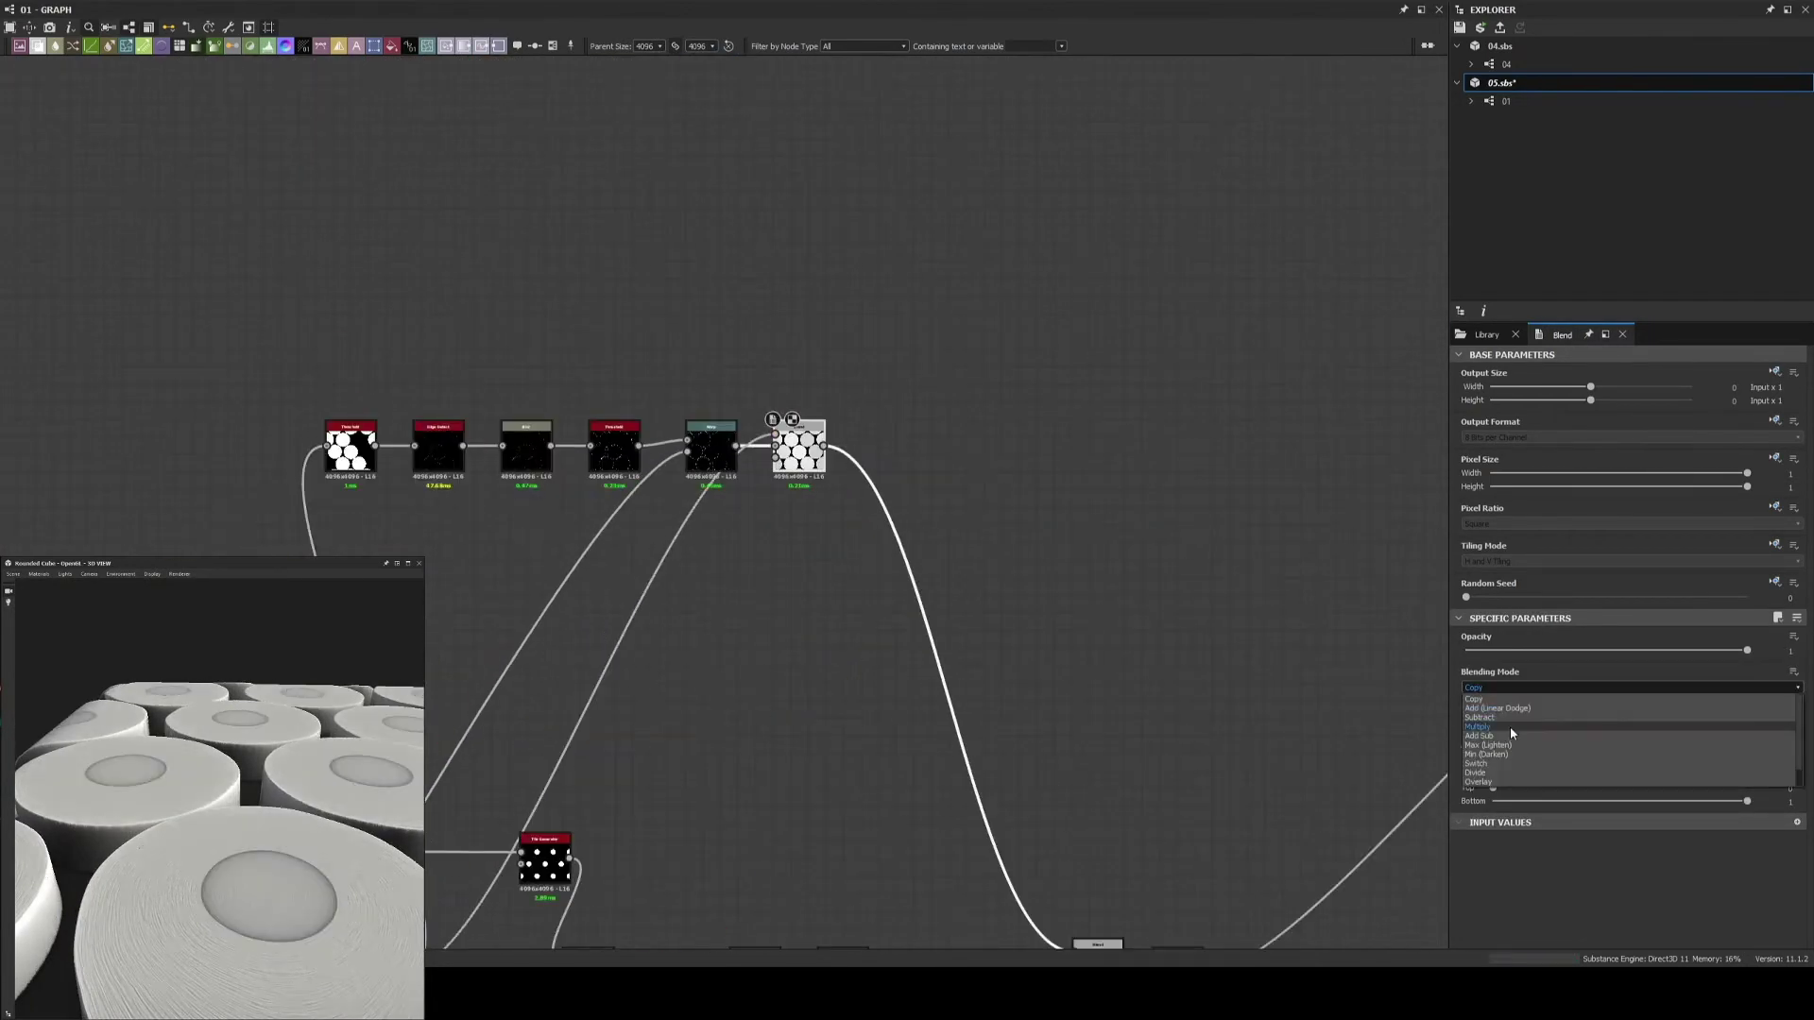
left_click(1510, 723)
mouse_move(218, 775)
left_mouse_down()
mouse_move(255, 803)
mouse_move(235, 822)
left_mouse_up()
scroll(260, 791, "up", 5)
scroll(537, 479, "up", 2)
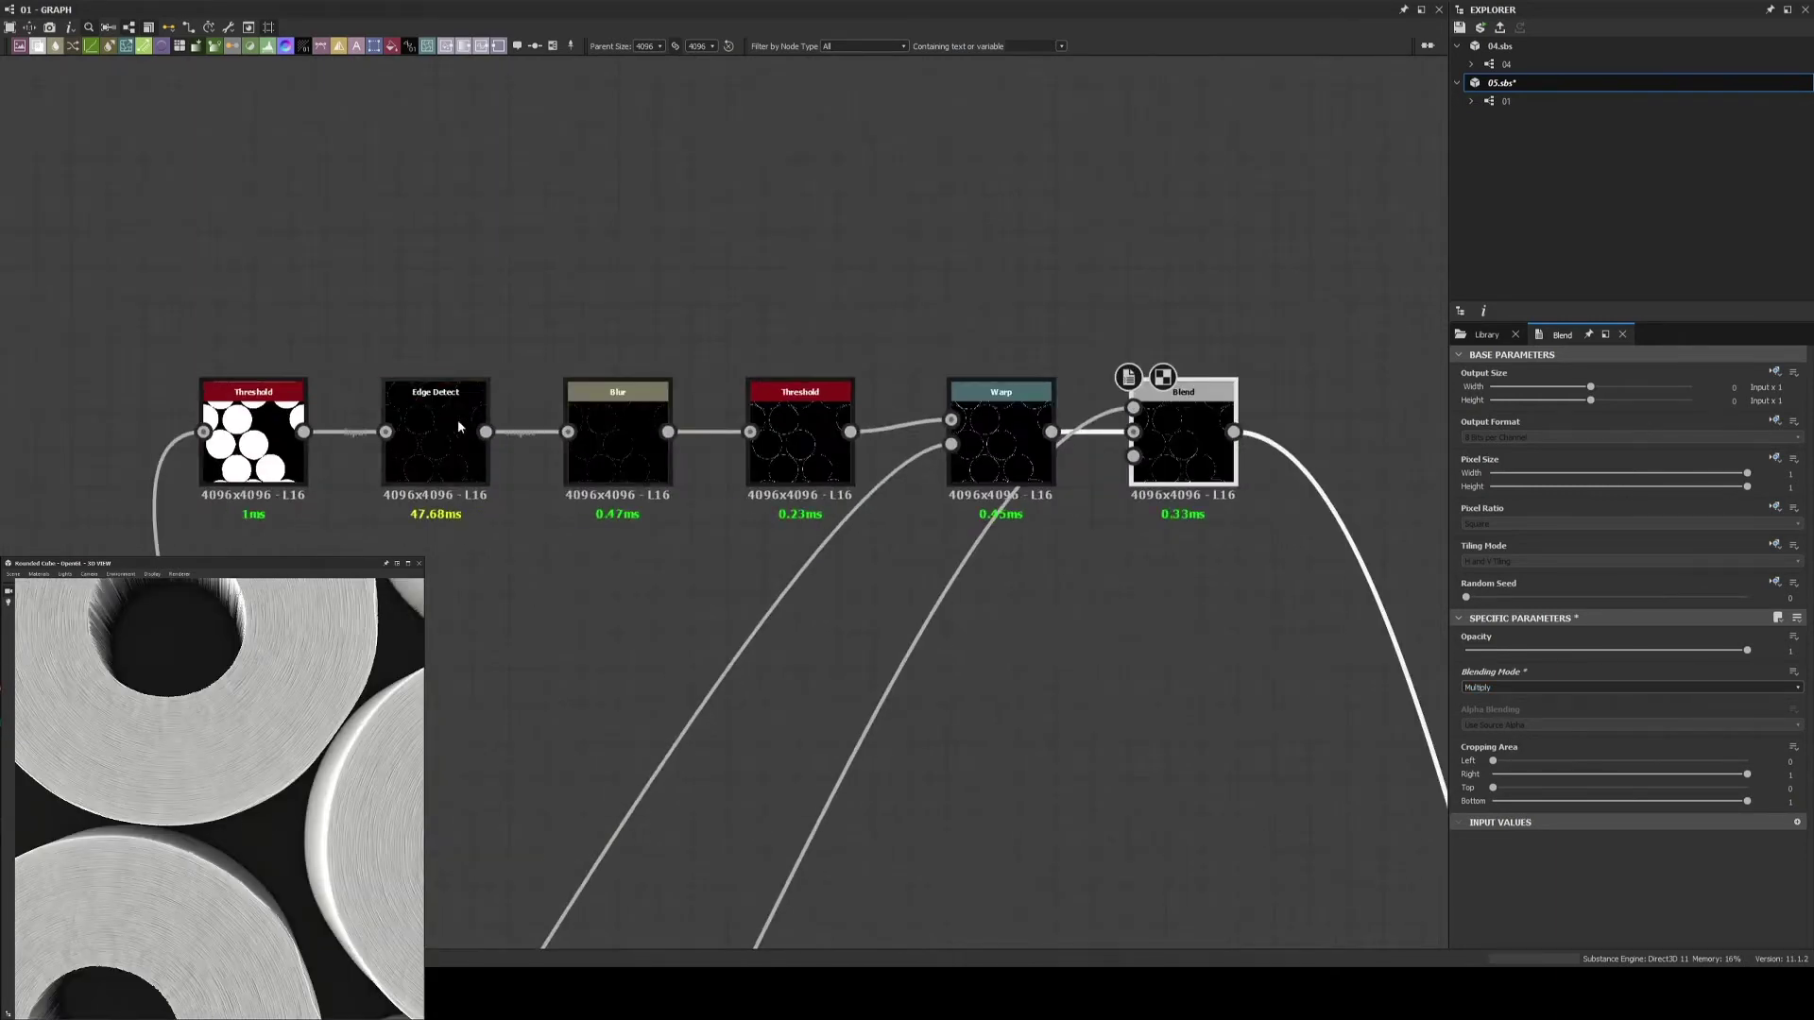
Undo the Edge Detect rearrangement and lower the first Threshold's cutoff
left_click_drag(1606, 668, 1641, 668)
key("ctrl+z")
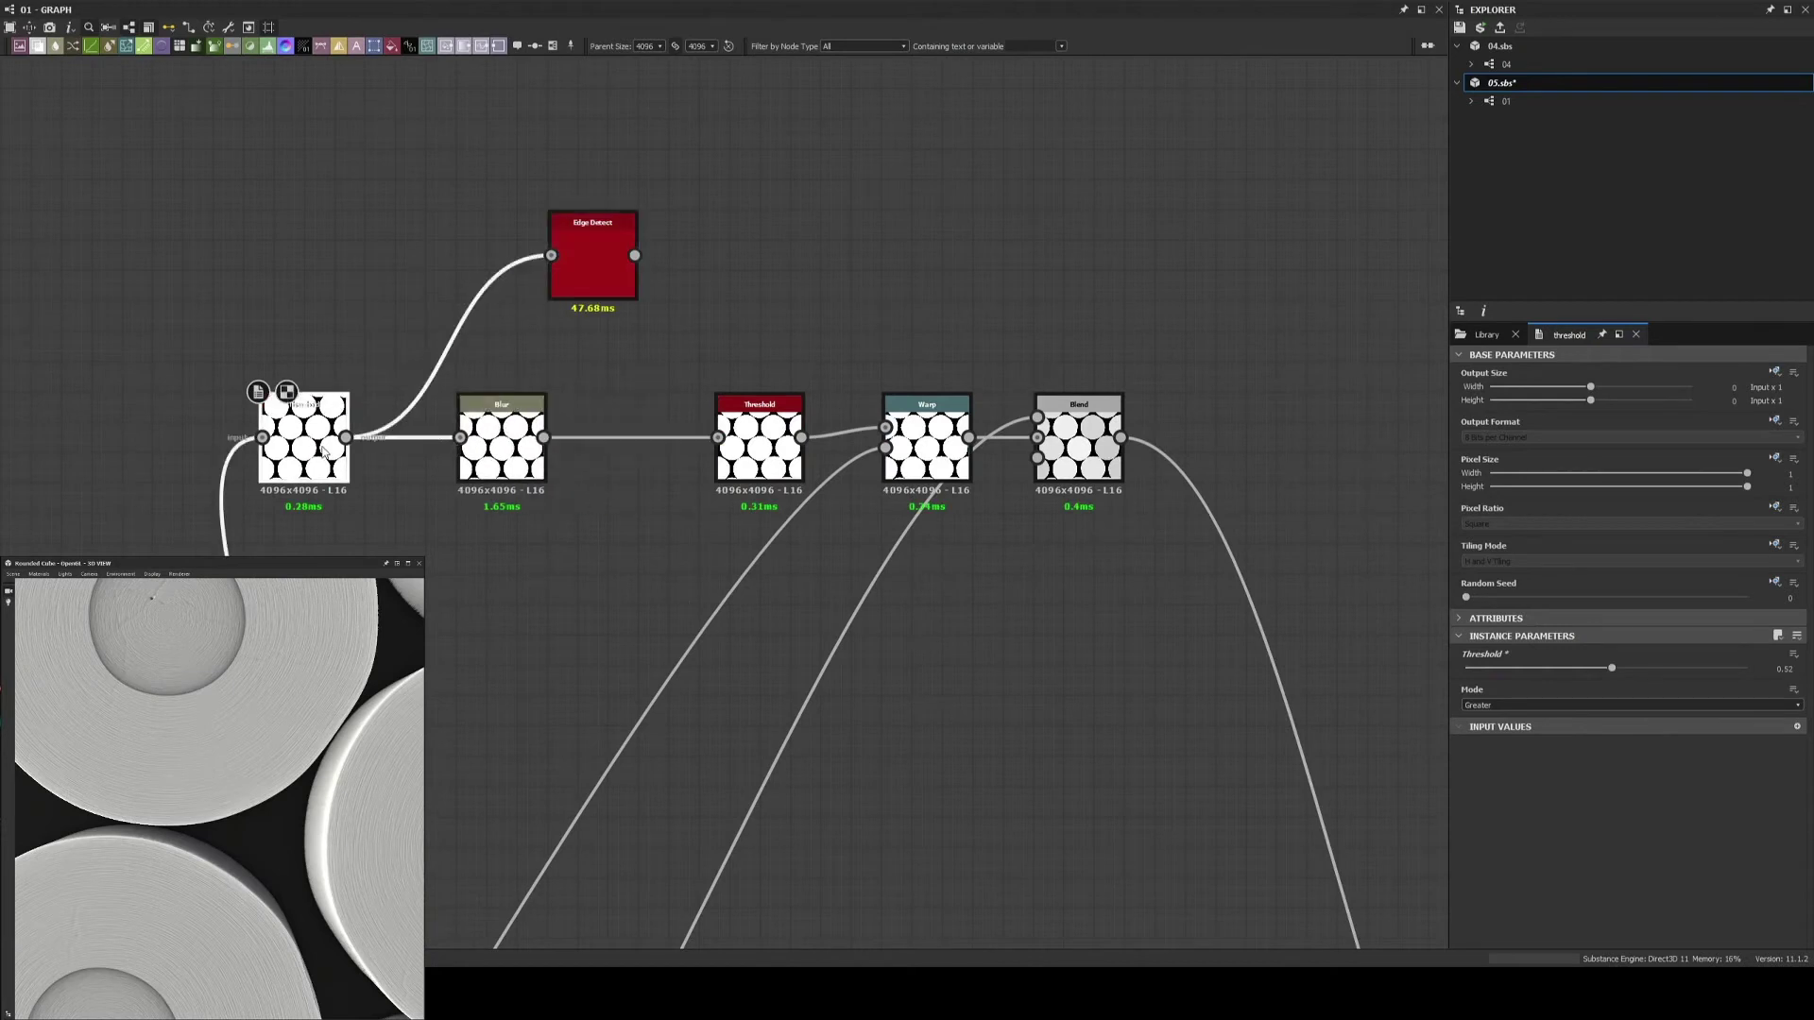
key("ctrl+z")
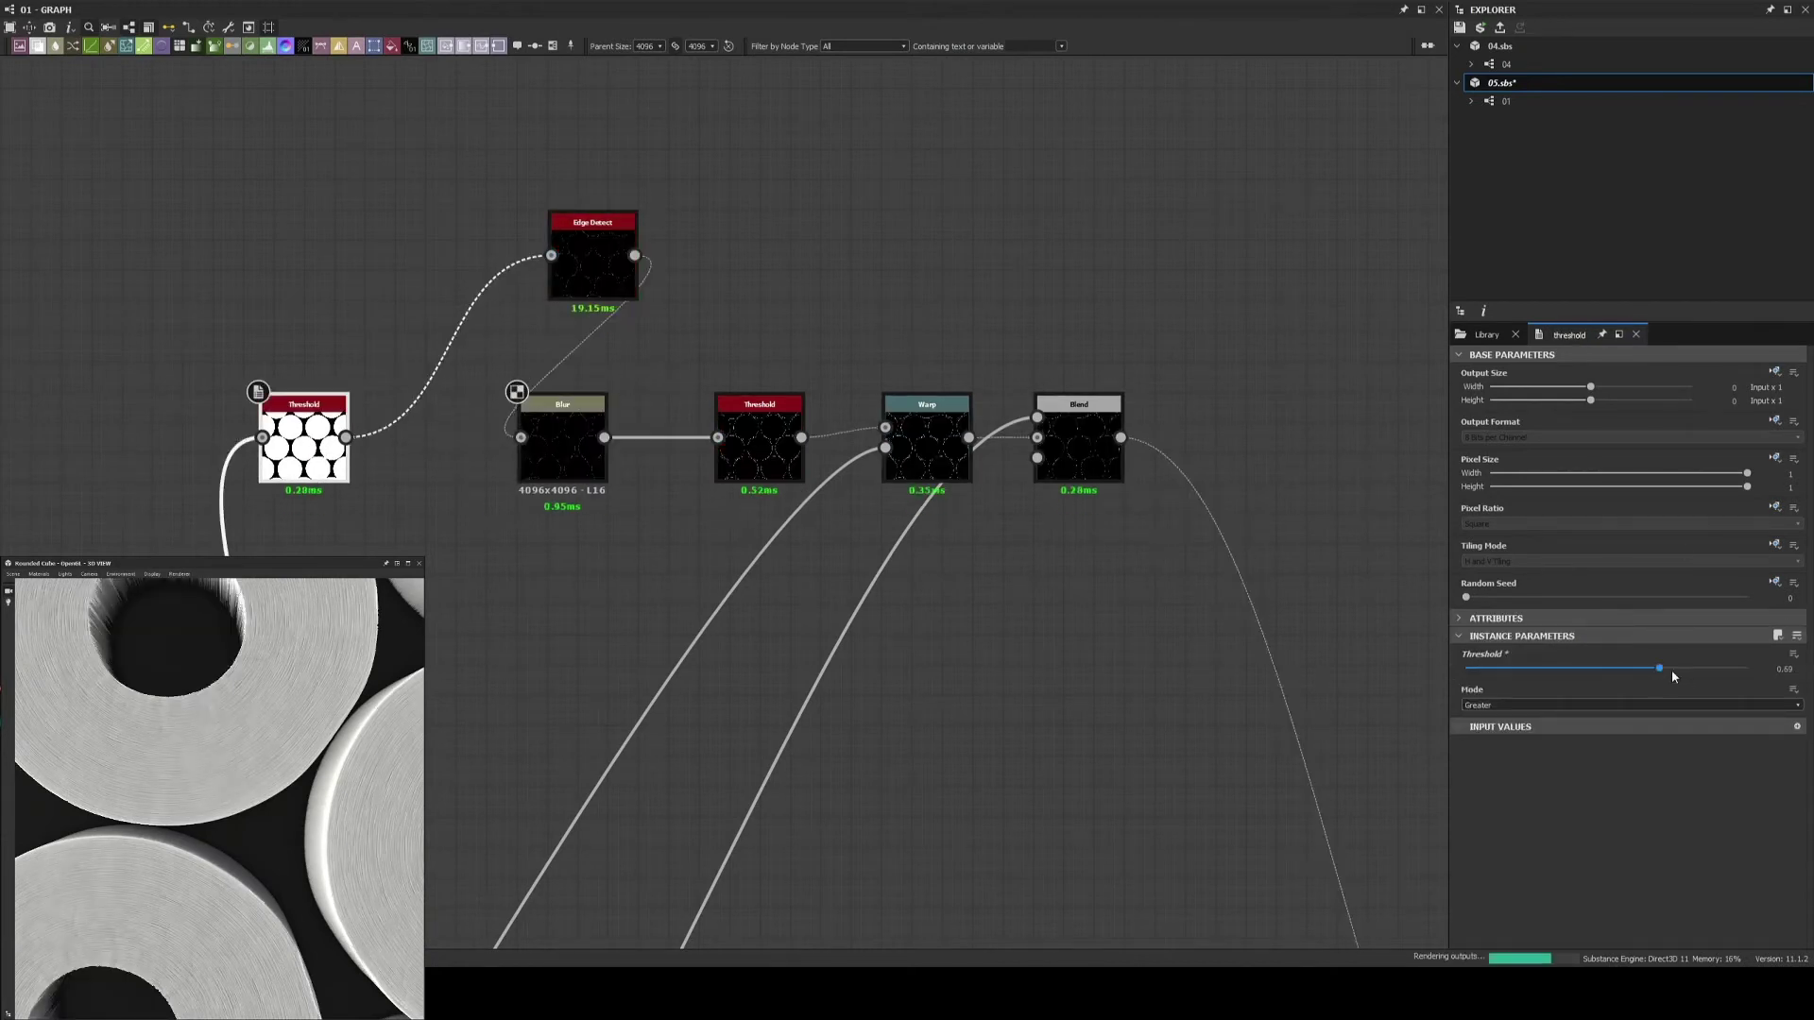
key("ctrl+z")
mouse_move(1705, 667)
left_mouse_down()
mouse_move(1497, 673)
mouse_move(1537, 668)
left_mouse_up()
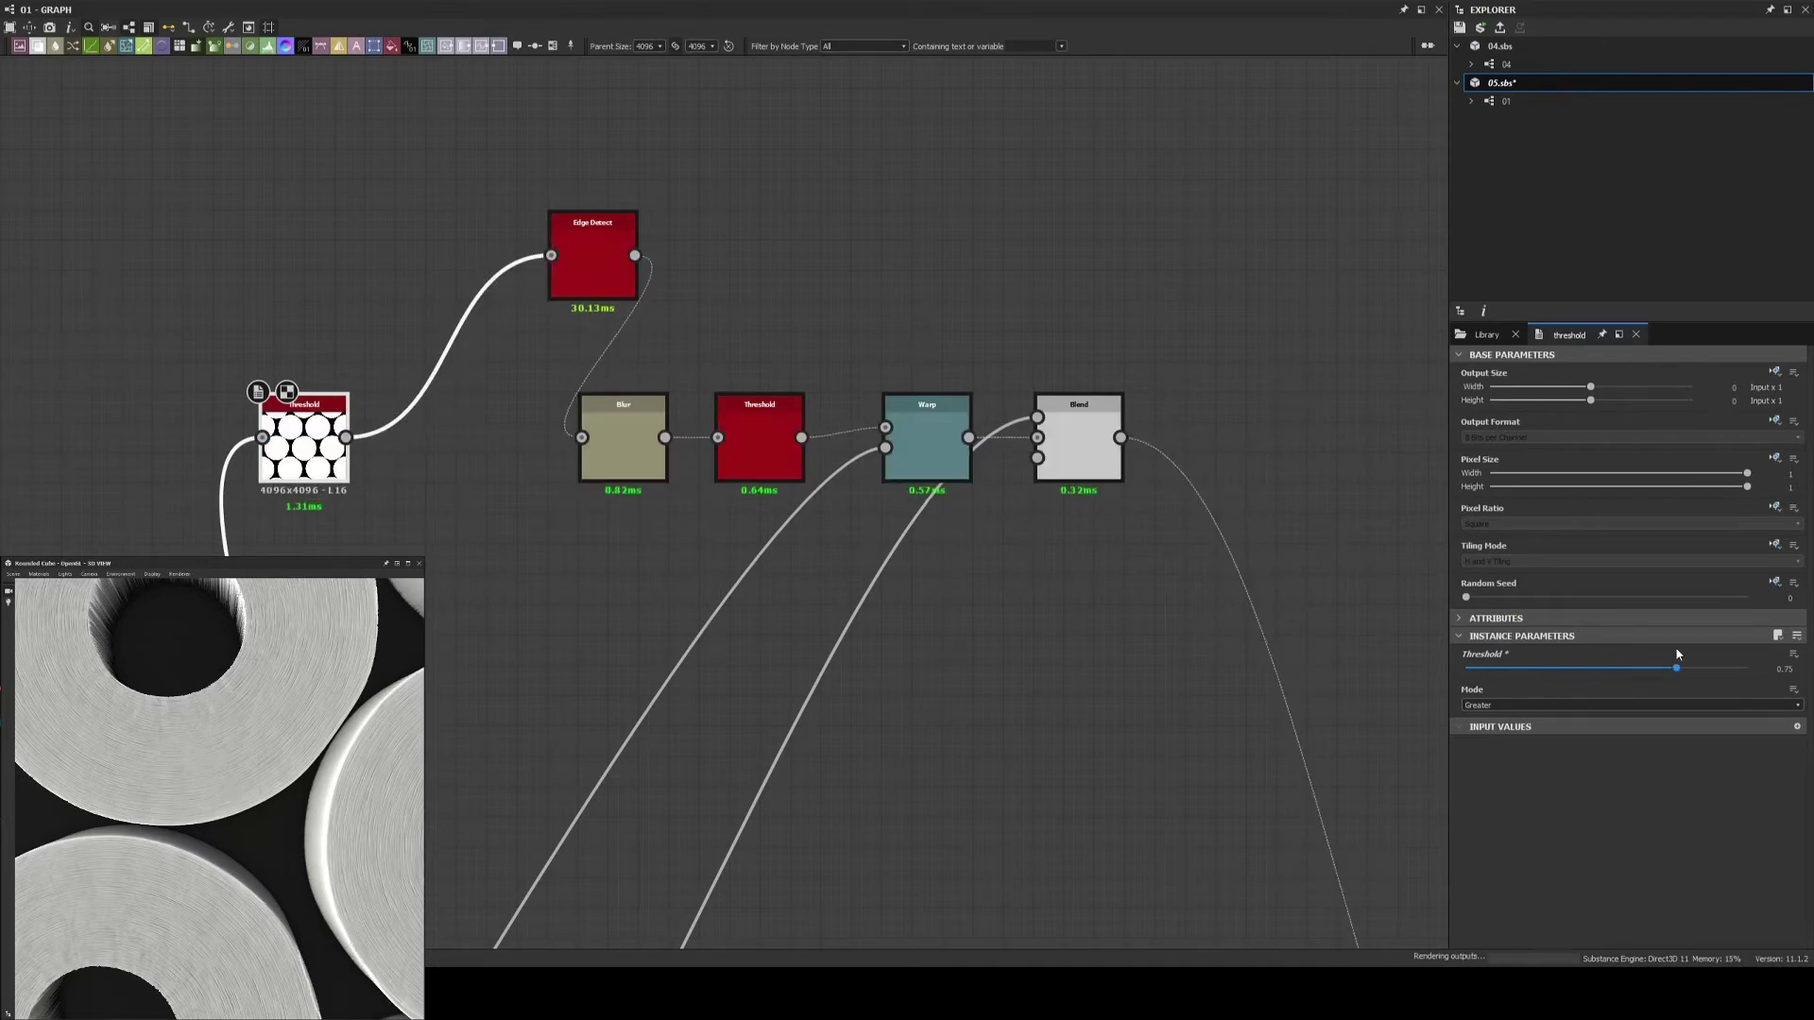
Set the Warp intensity to 0.16
left_click(1101, 453)
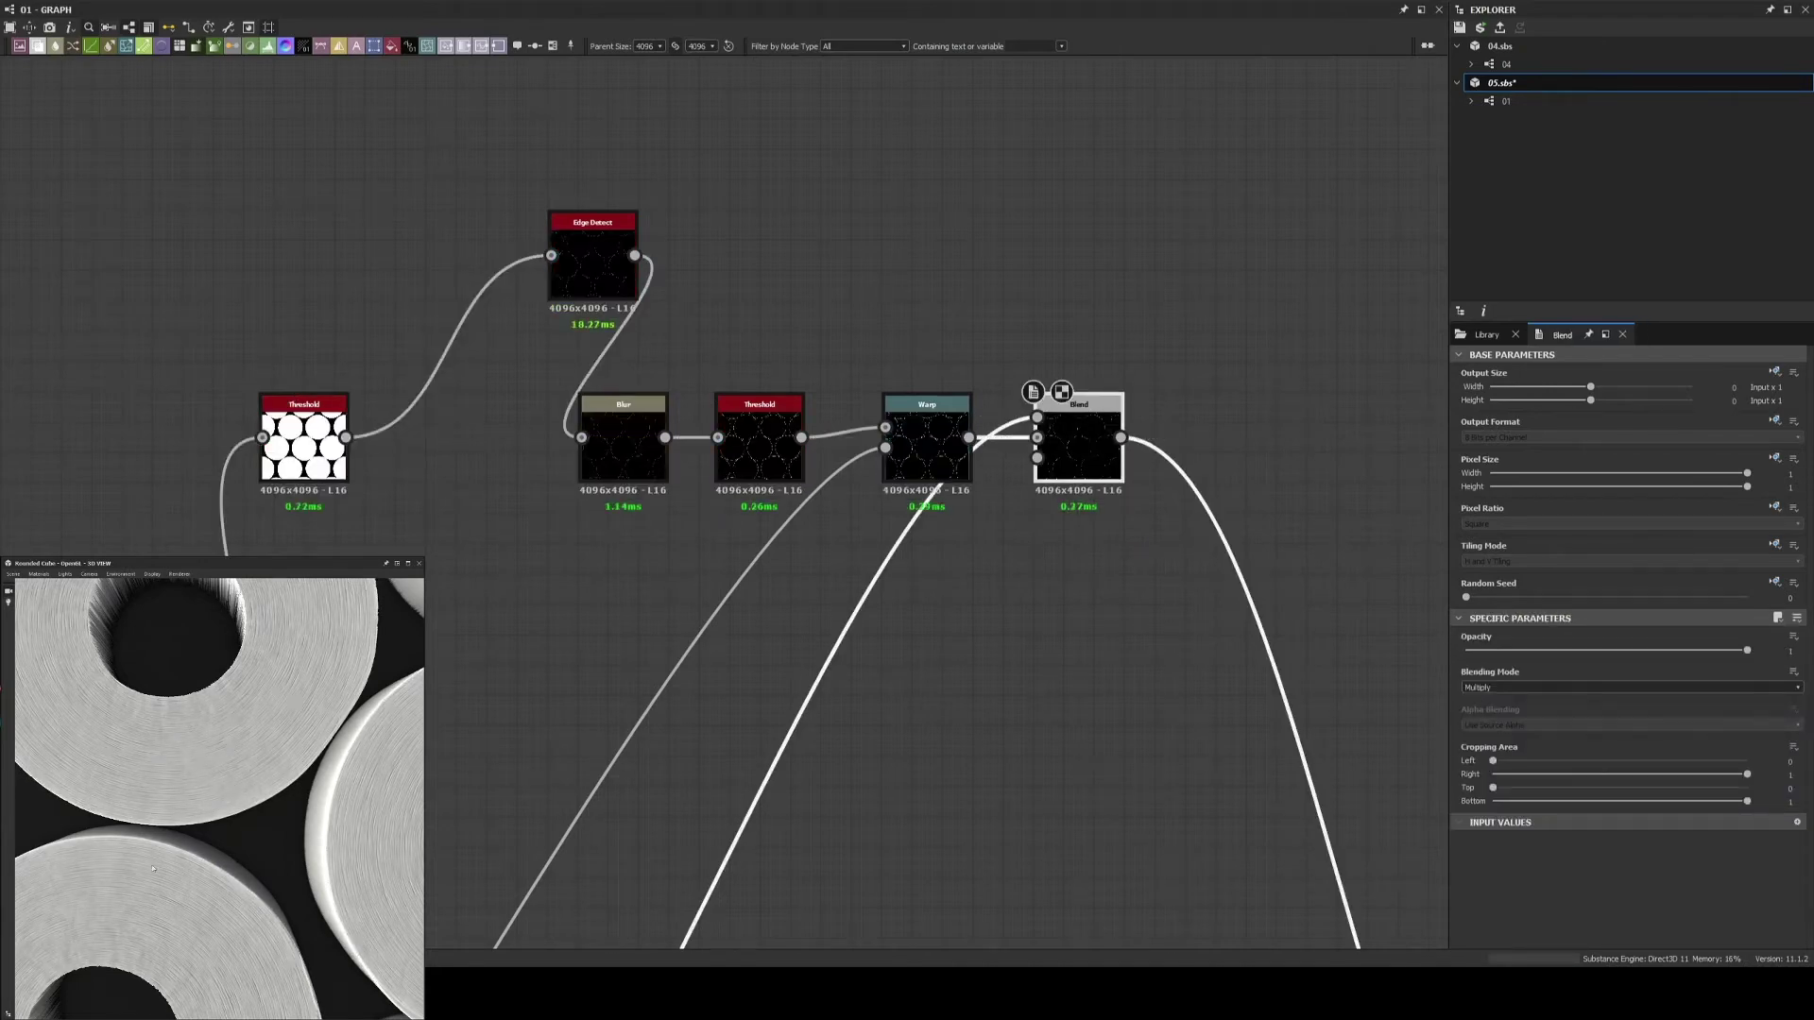
scroll(796, 451, "down", 3)
scroll(796, 450, "up", 3)
scroll(795, 451, "up", 2)
middle_click_drag(740, 262, 795, 451)
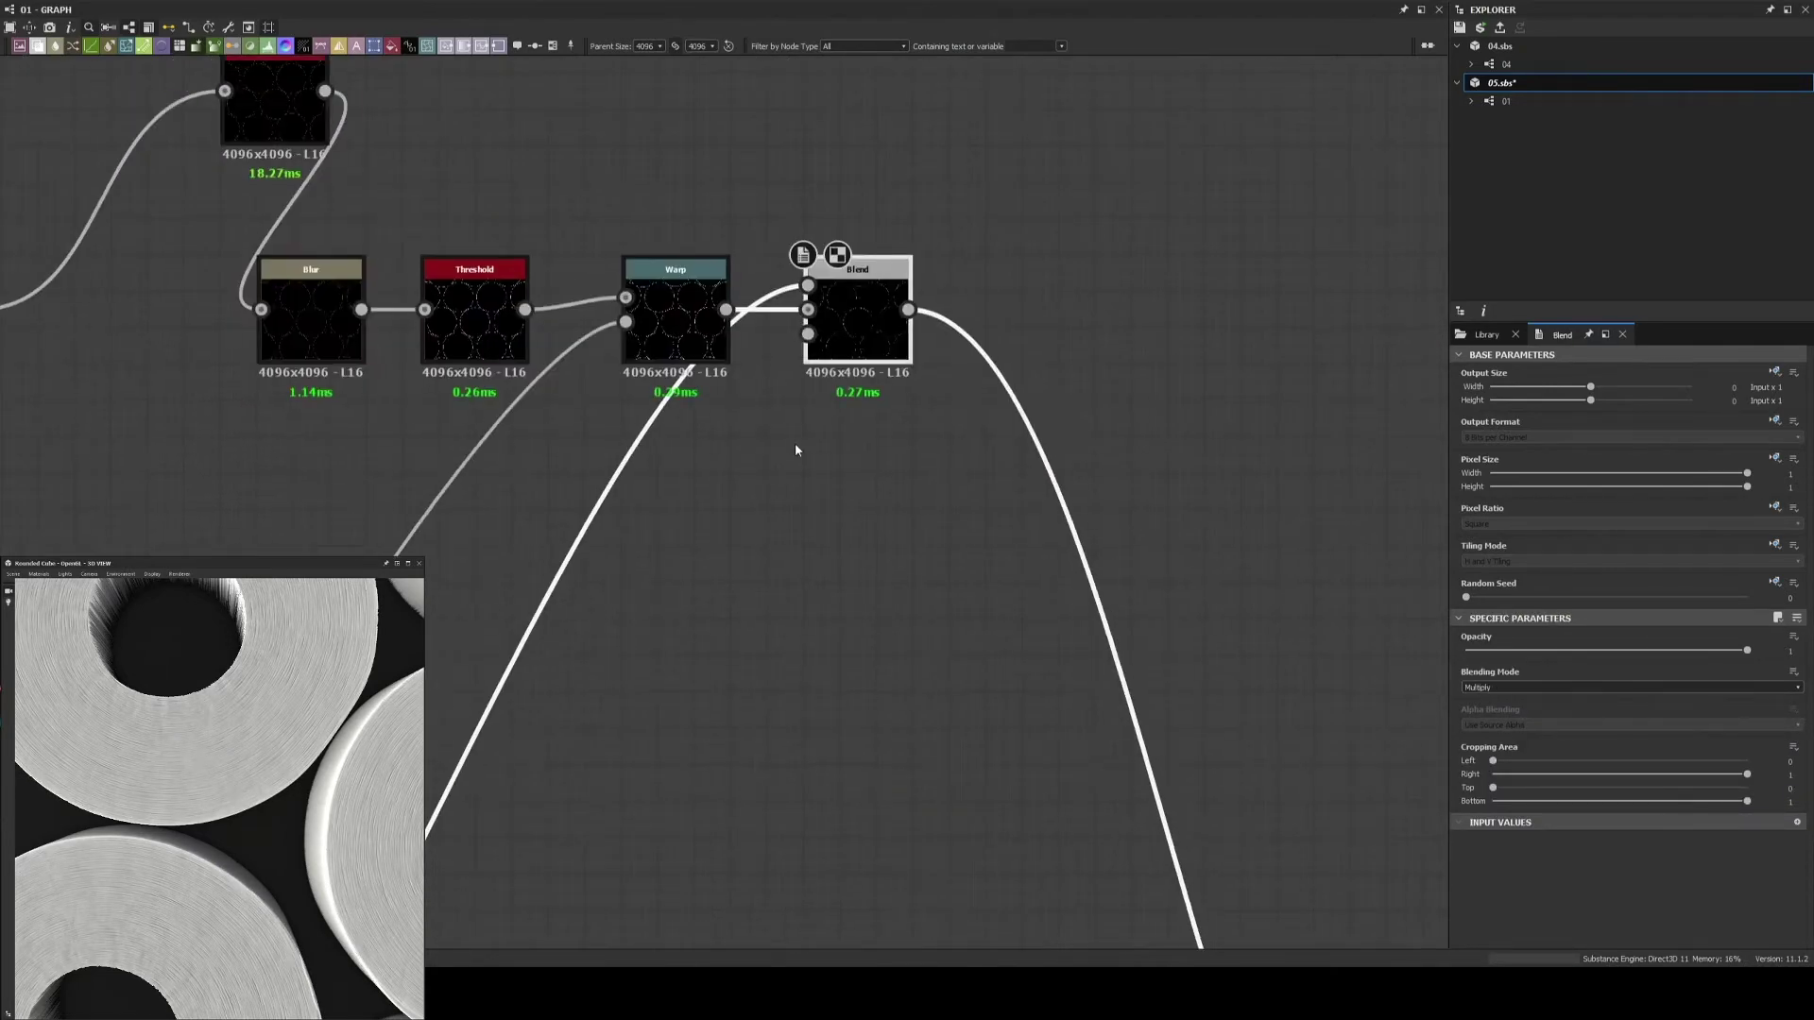
left_click(675, 321)
left_click(1520, 651)
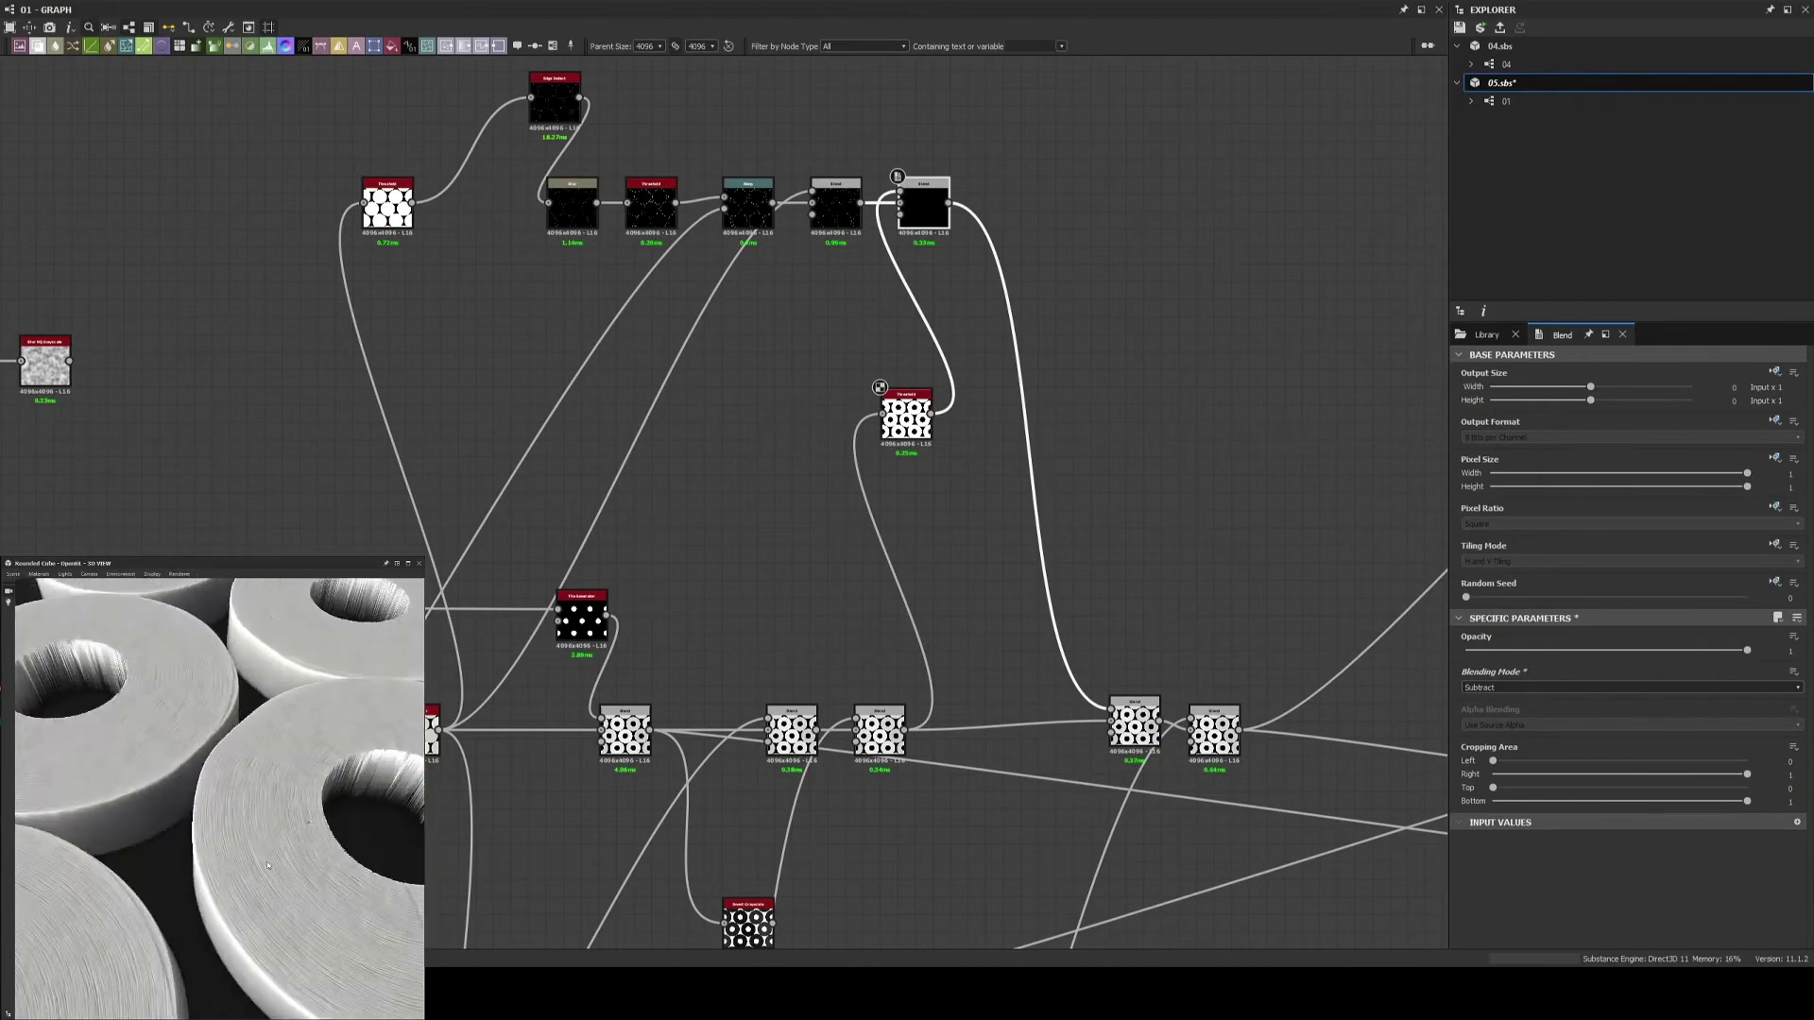
Add a Slope Blur Grayscale after the Threshold and move Edge Detect below the chain
left_click_drag(126, 922, 237, 813)
middle_click_drag(1194, 275, 1064, 458)
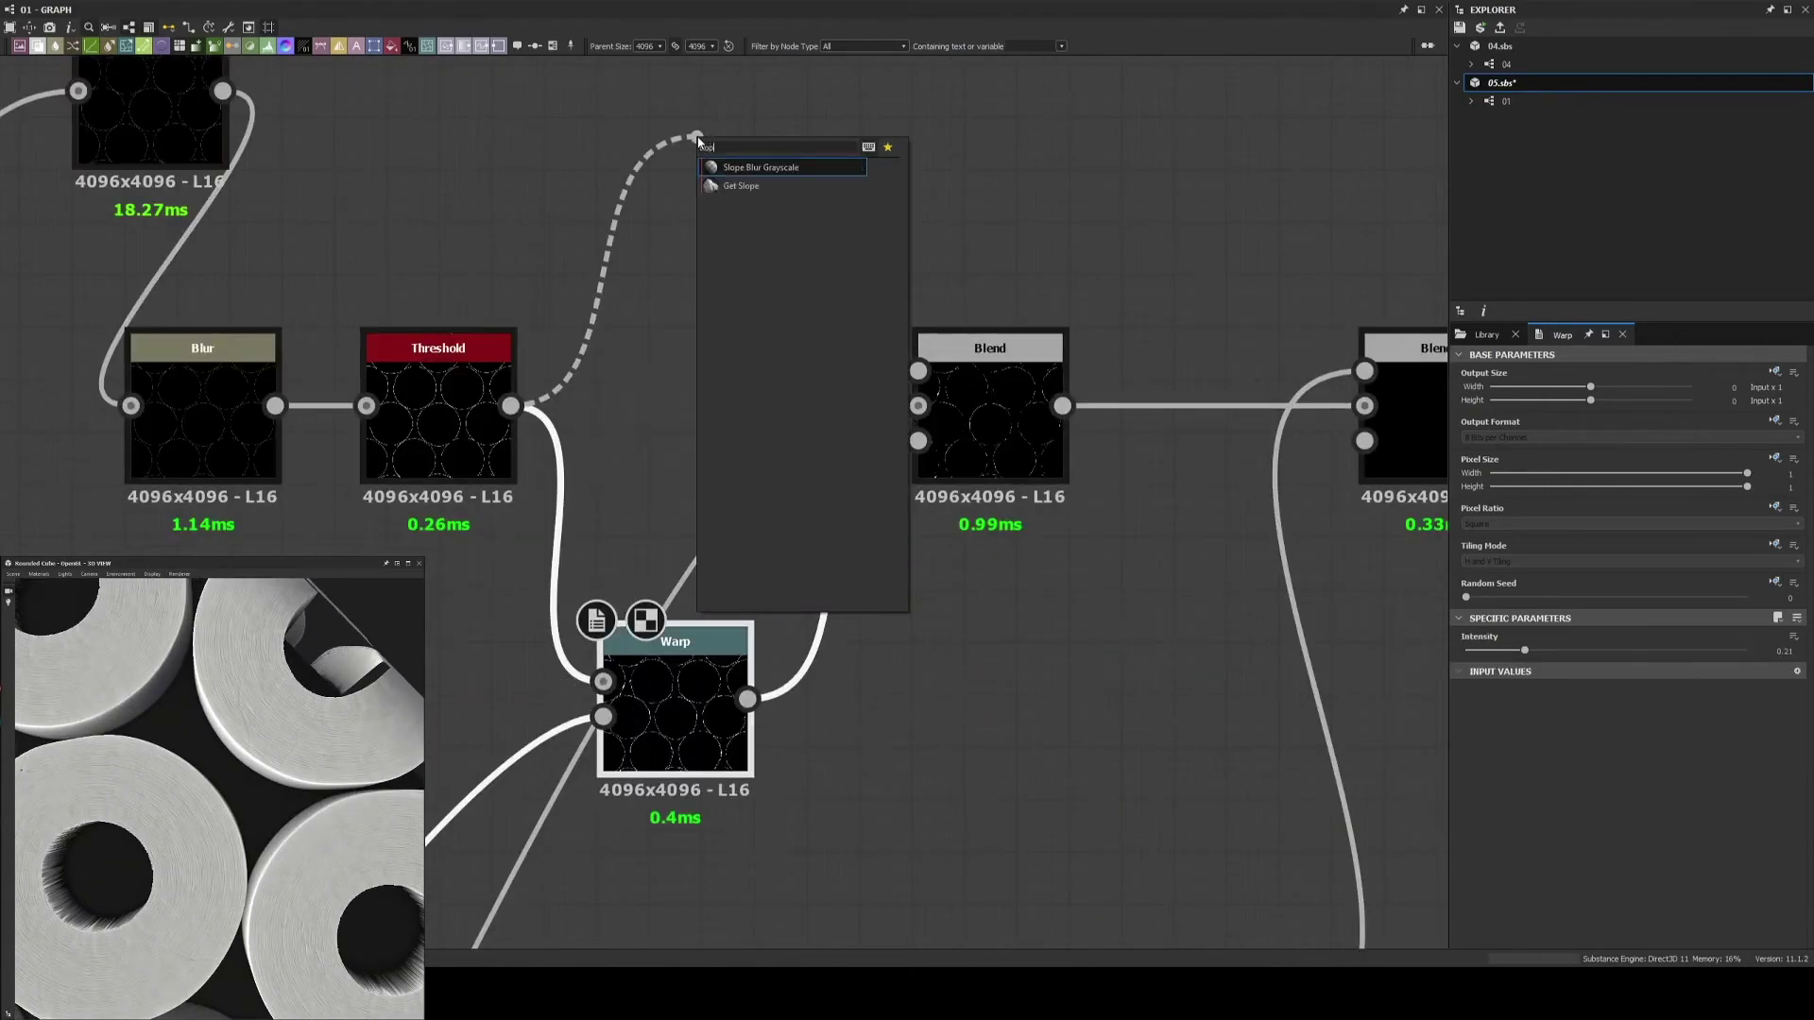
key("Return")
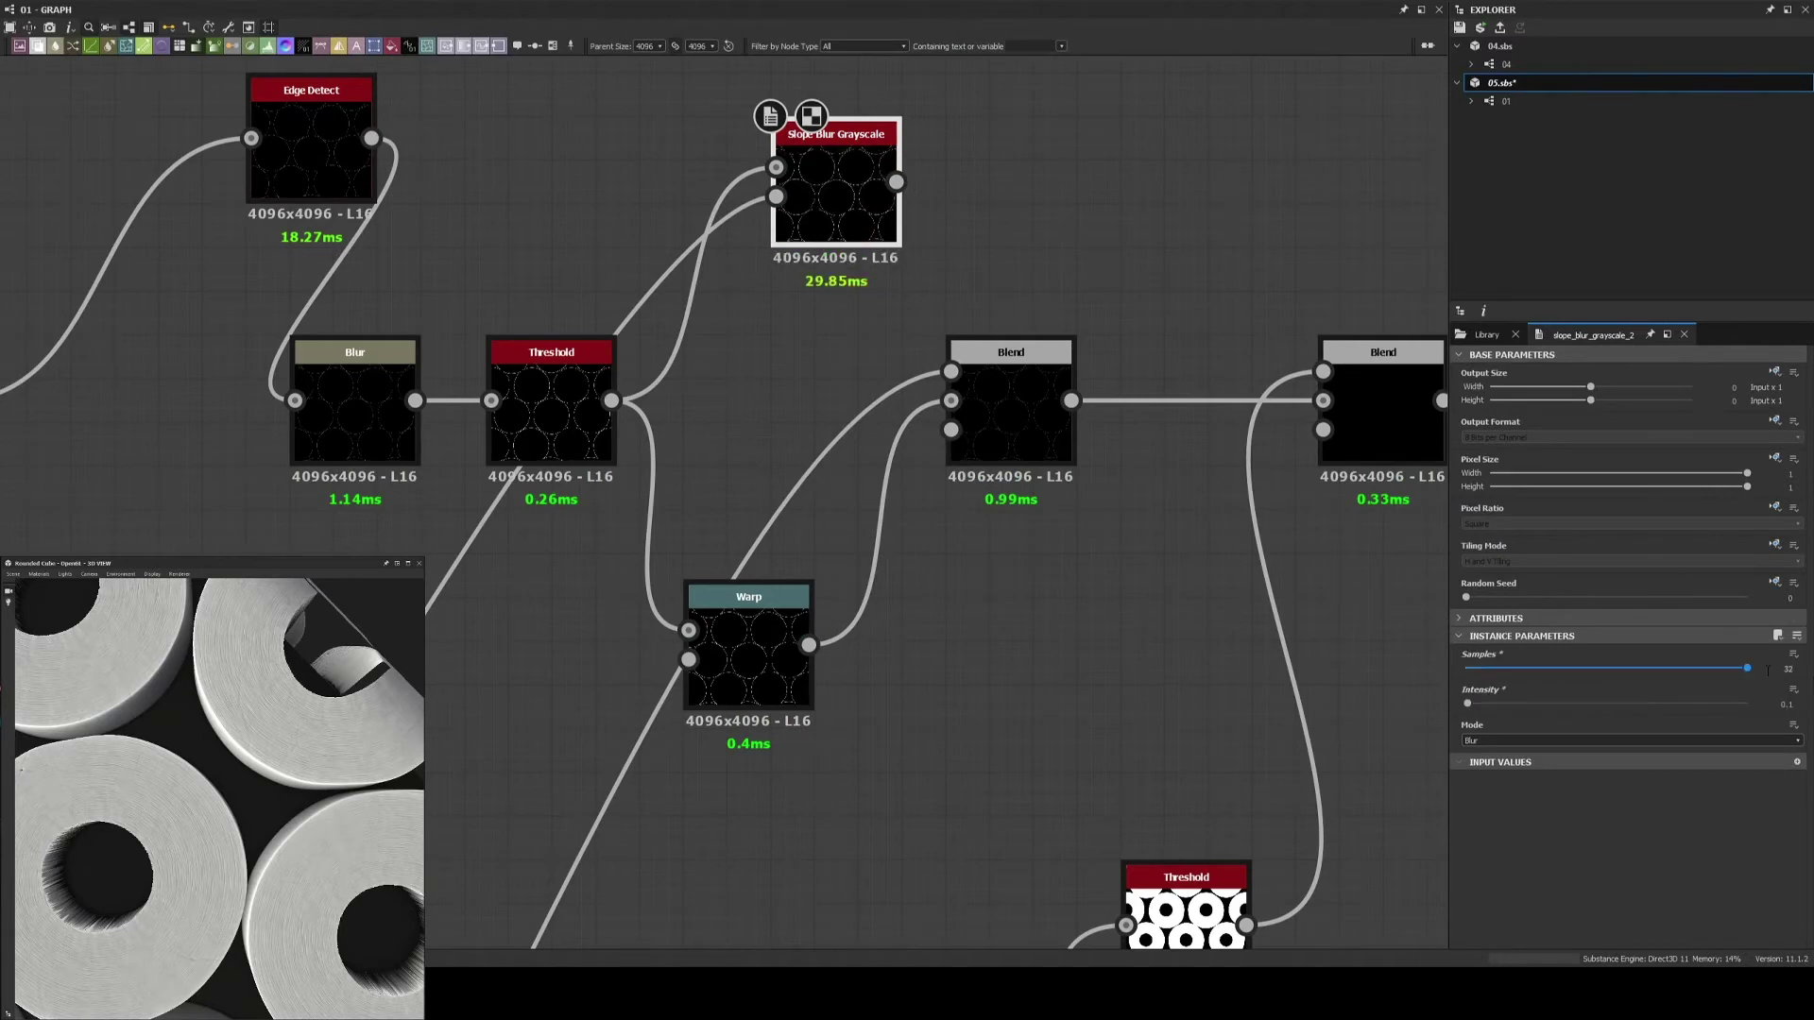
left_click_drag(311, 142, 505, 416)
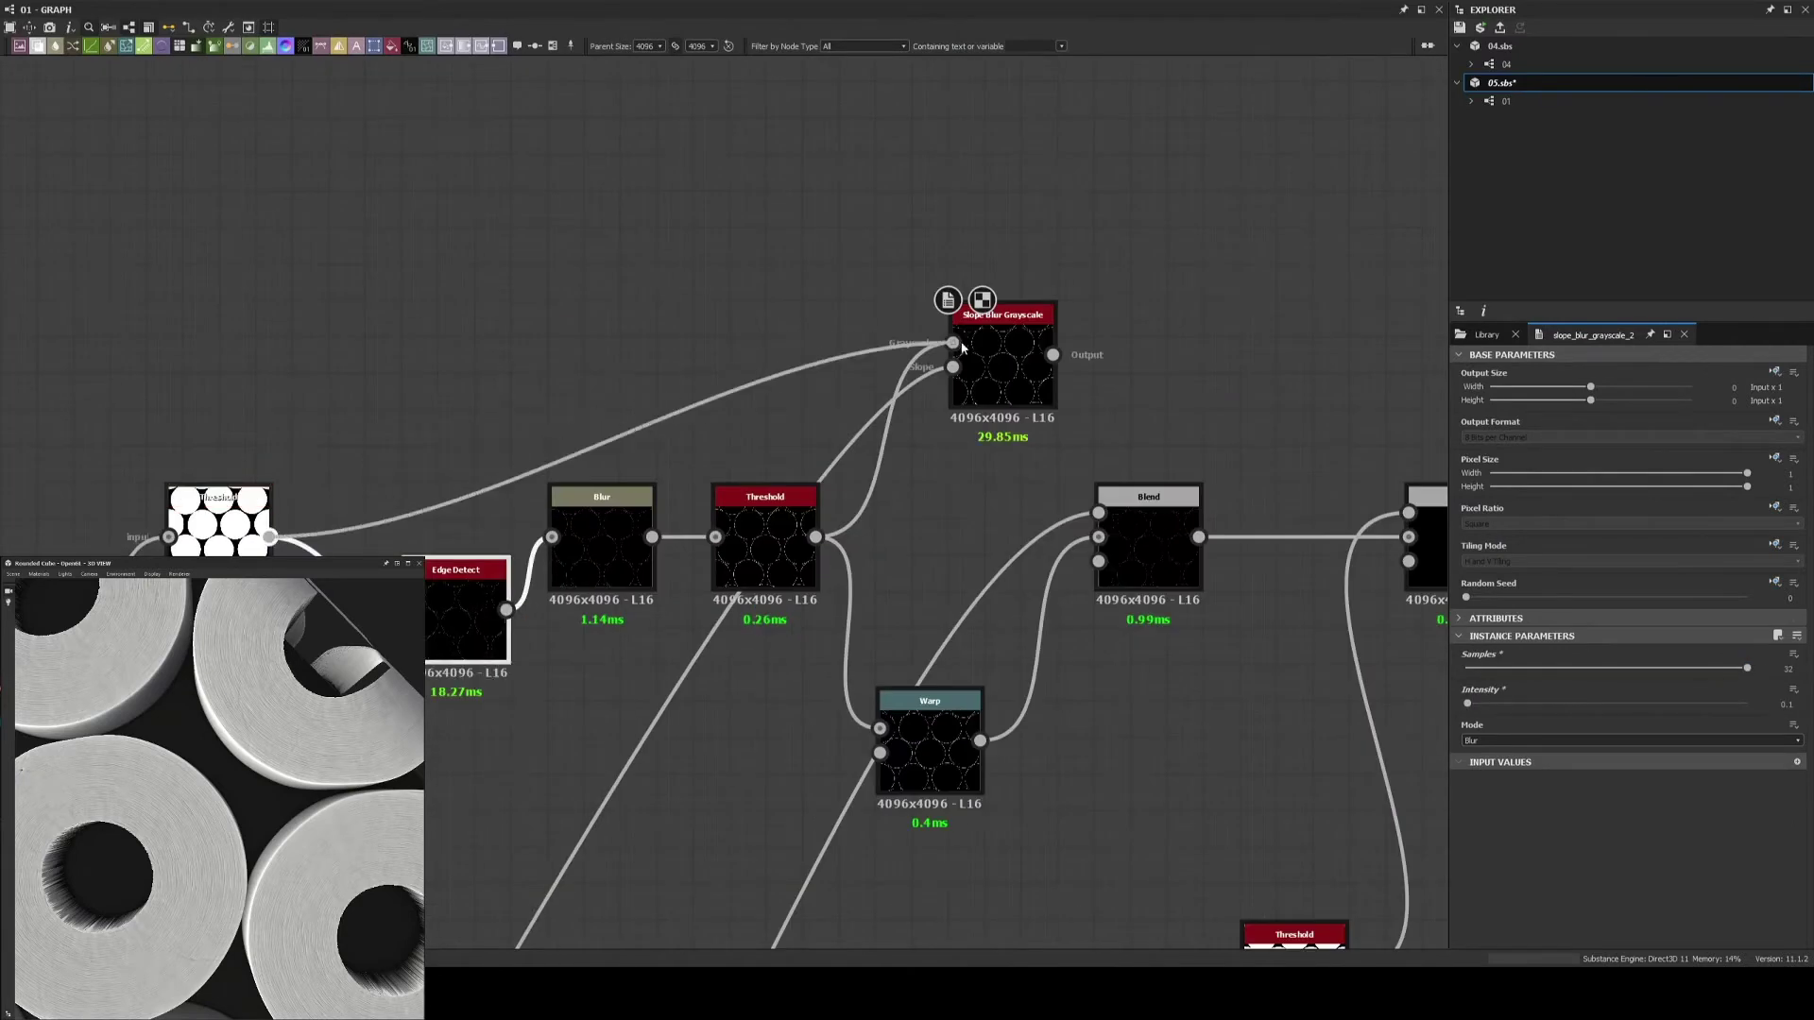
left_click_drag(951, 315, 565, 321)
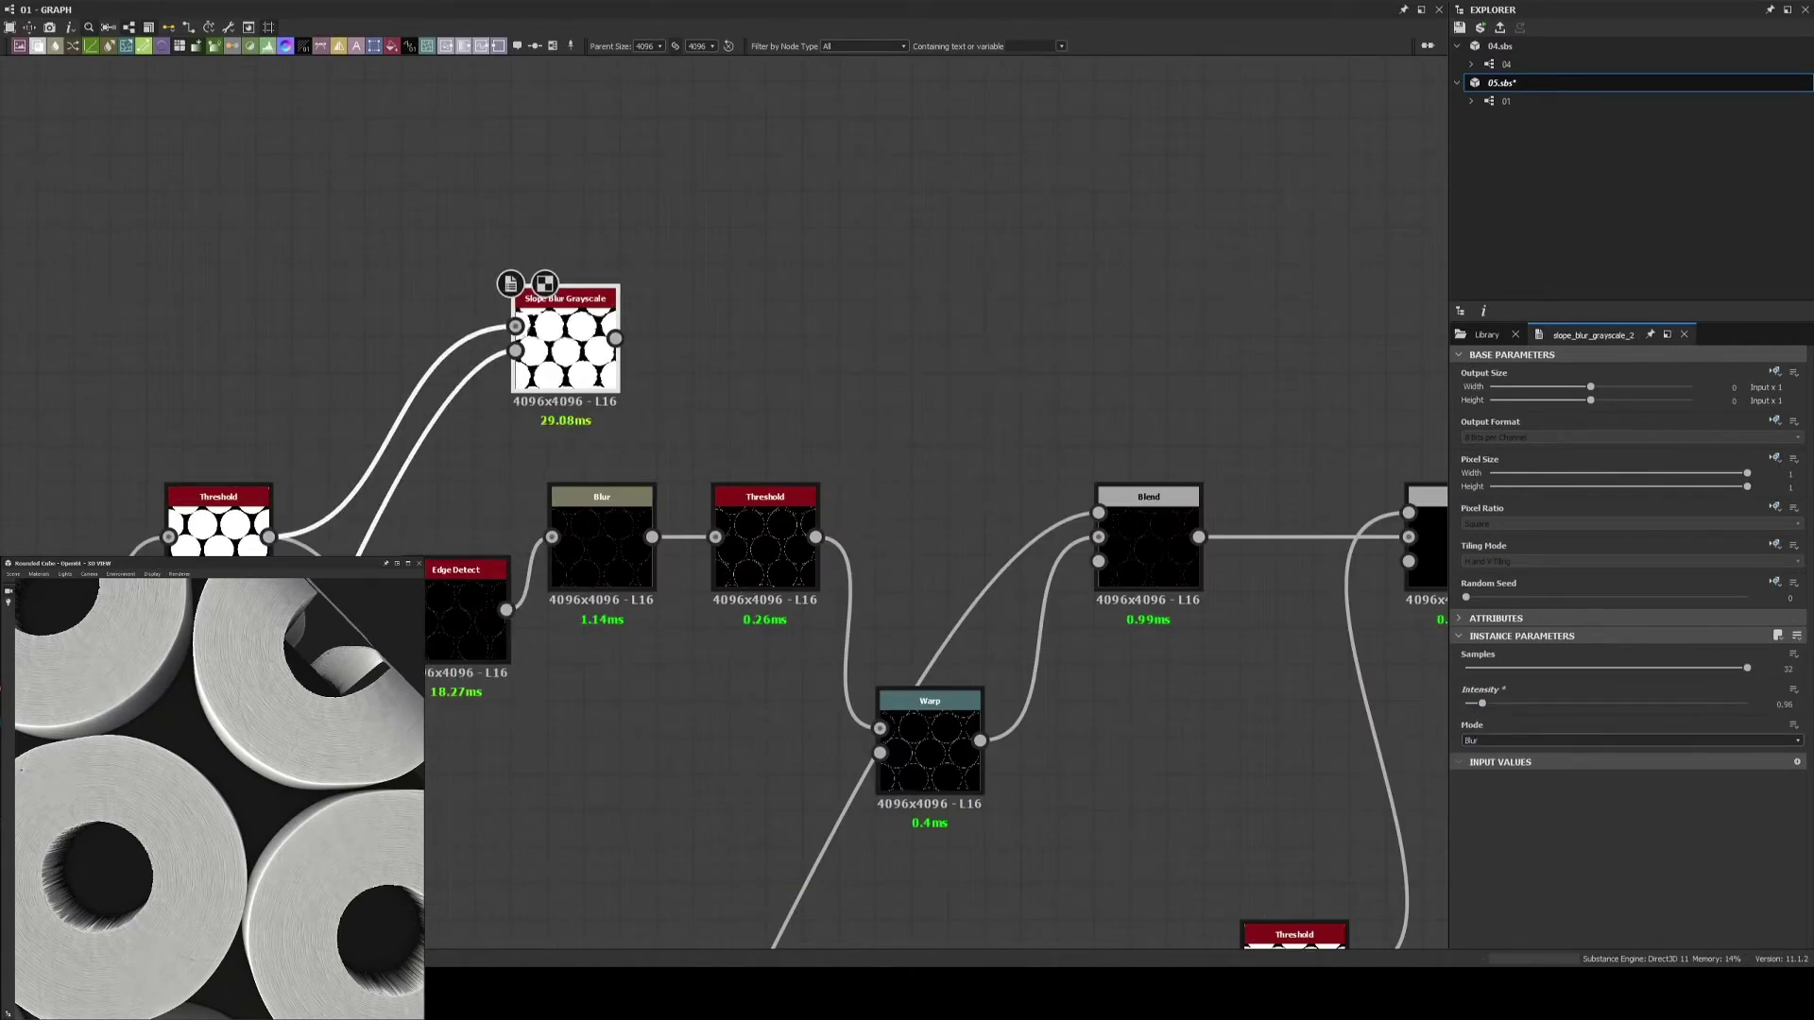
scroll(620, 546, "down", 5)
scroll(793, 610, "up", 4)
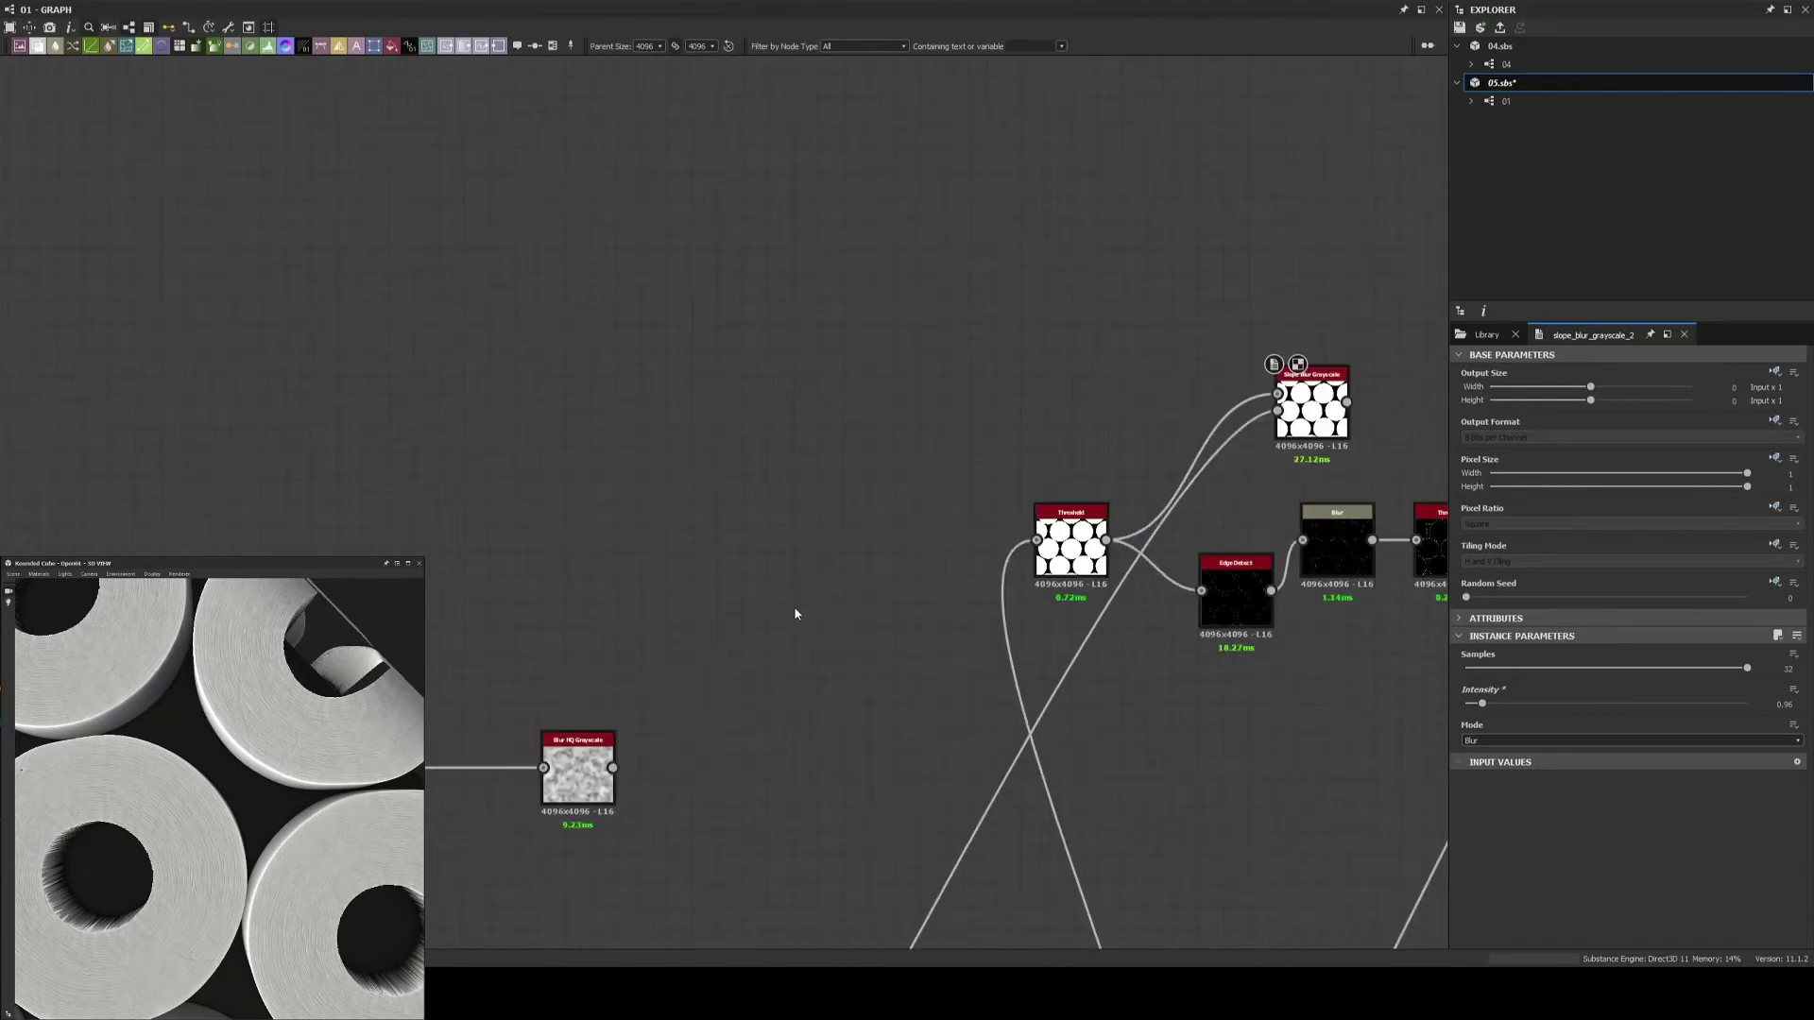
scroll(794, 614, "up", 2)
Rearrange the Slope Blur Grayscale and Edge Detect nodes in the graph
left_click(529, 662)
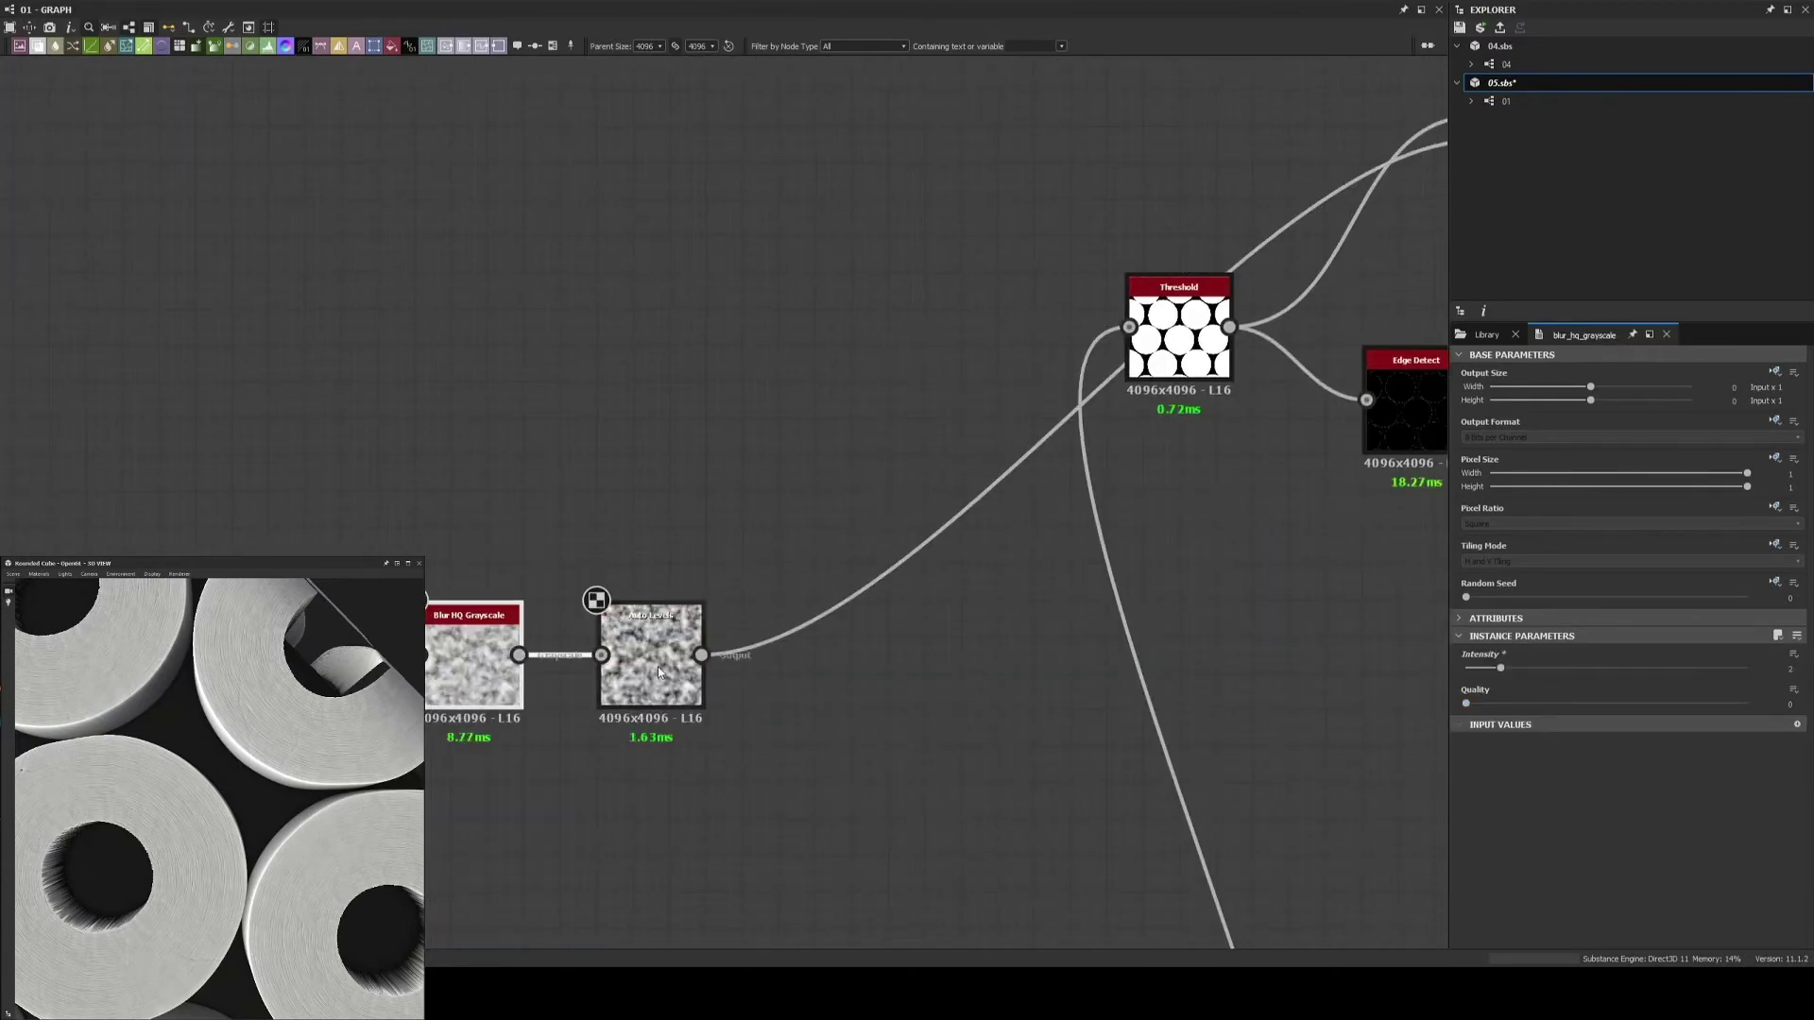
middle_click_drag(945, 283, 711, 628)
left_click(1282, 501)
middle_click_drag(1315, 484, 1082, 494)
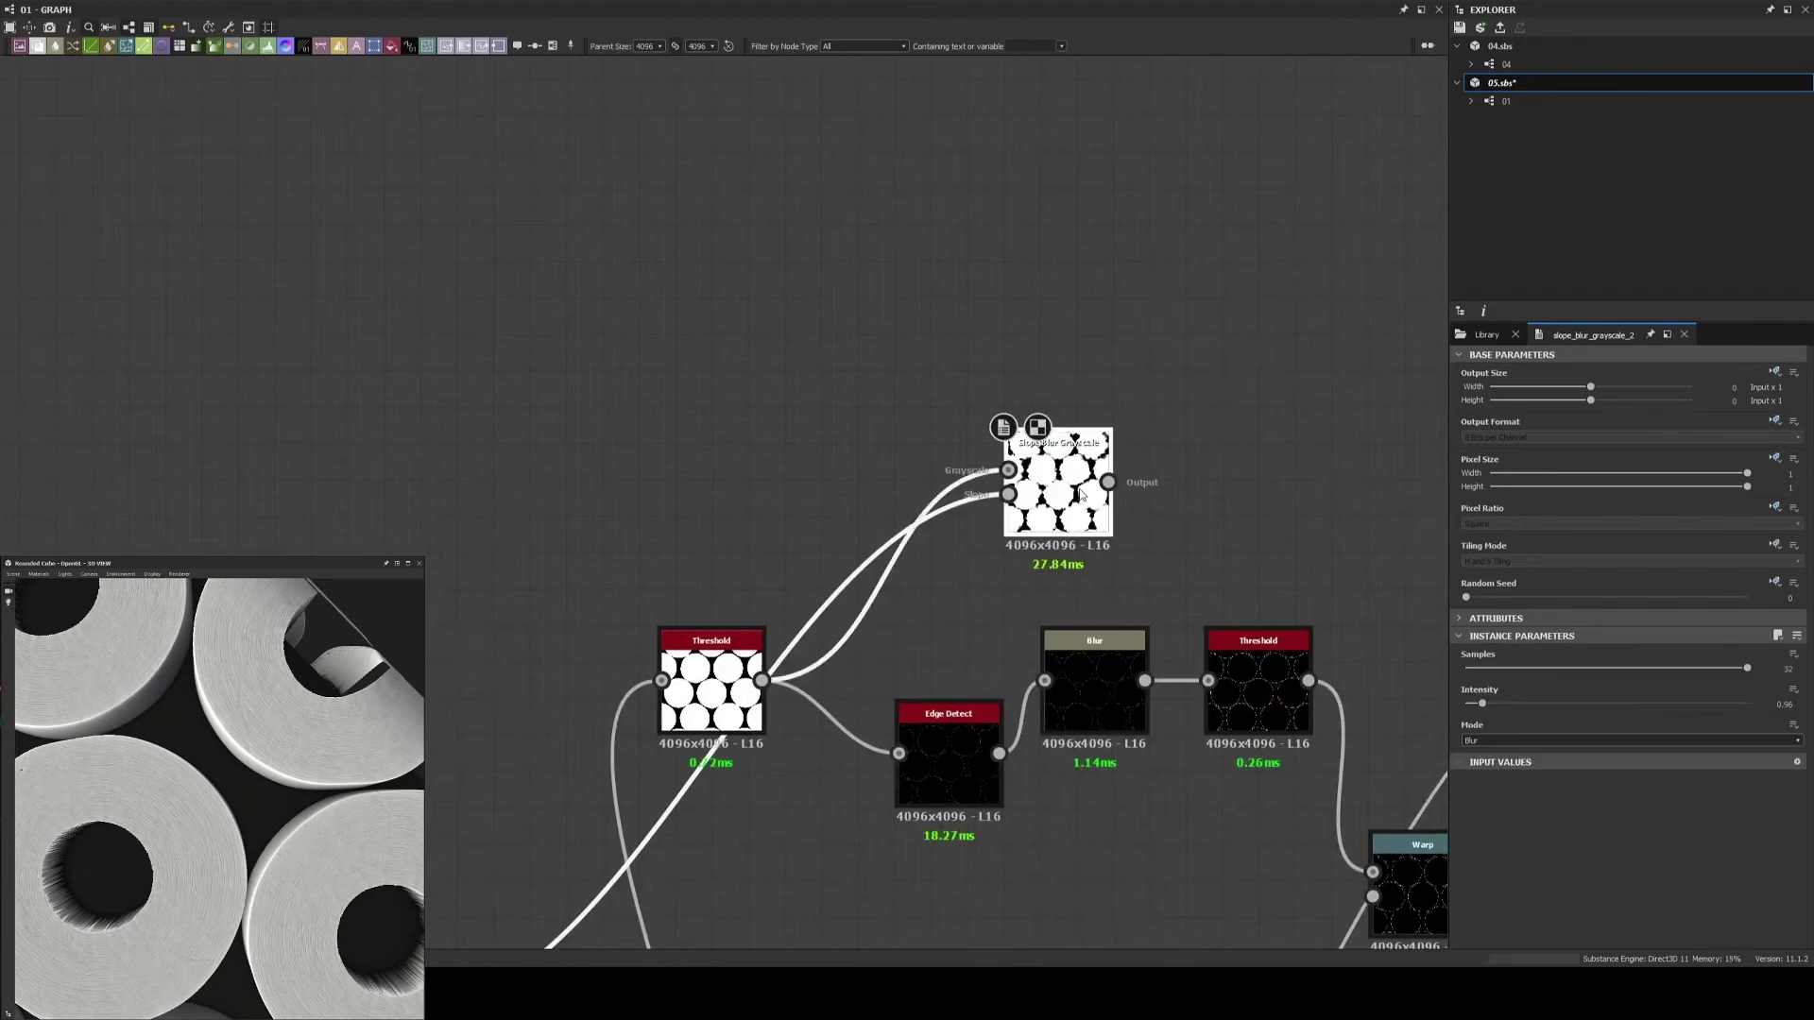
mouse_move(1059, 473)
left_mouse_down()
mouse_move(855, 463)
mouse_move(1044, 680)
left_mouse_up()
left_click_drag(949, 756, 1313, 142)
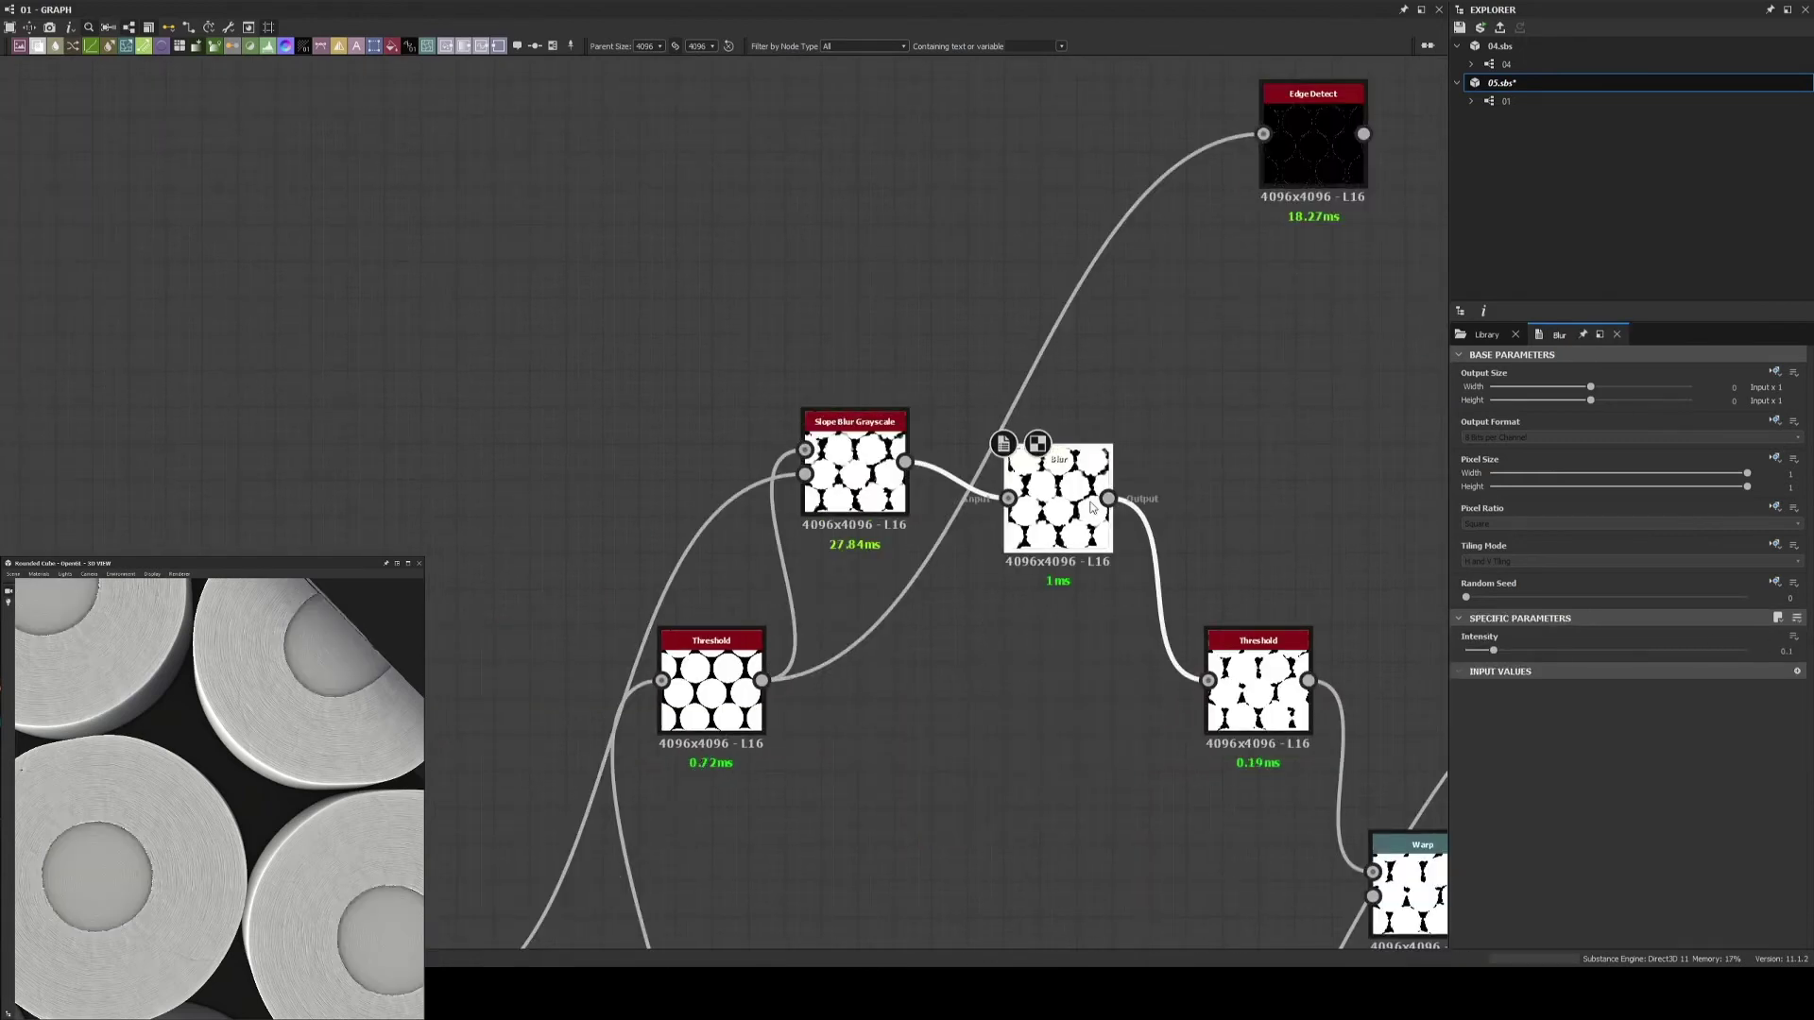
Add a Blur HQ Grayscale after the Slope Blur
key("space")
type("blur")
left_click(1086, 562)
middle_click_drag(1089, 555, 1019, 688)
Replace Edge Detect with a Histogram Select node
left_click(1243, 283)
mouse_move(1019, 688)
left_mouse_down()
mouse_move(985, 357)
mouse_move(1124, 302)
left_mouse_up()
key("Delete")
type("histogram")
key("Return")
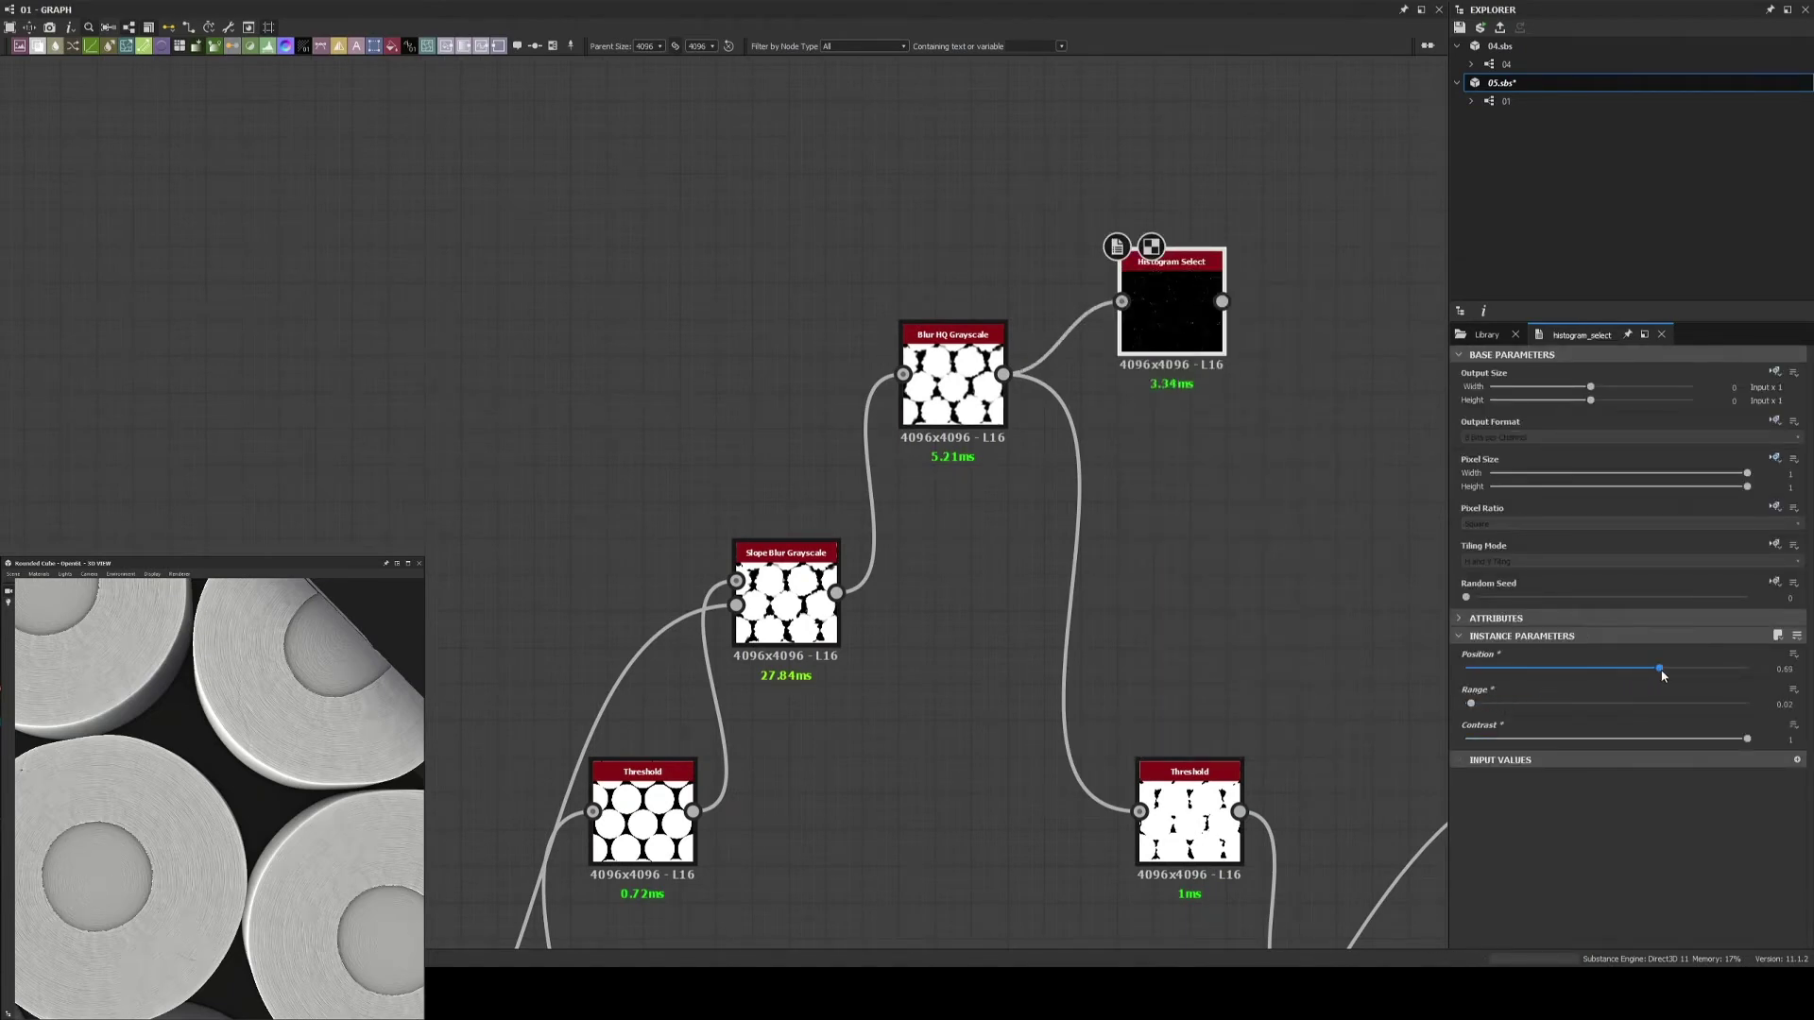
Wire the Histogram Select output into the Subtract Blend node
scroll(1170, 296, "down", 2)
left_click(948, 385)
middle_click_drag(948, 384, 976, 156)
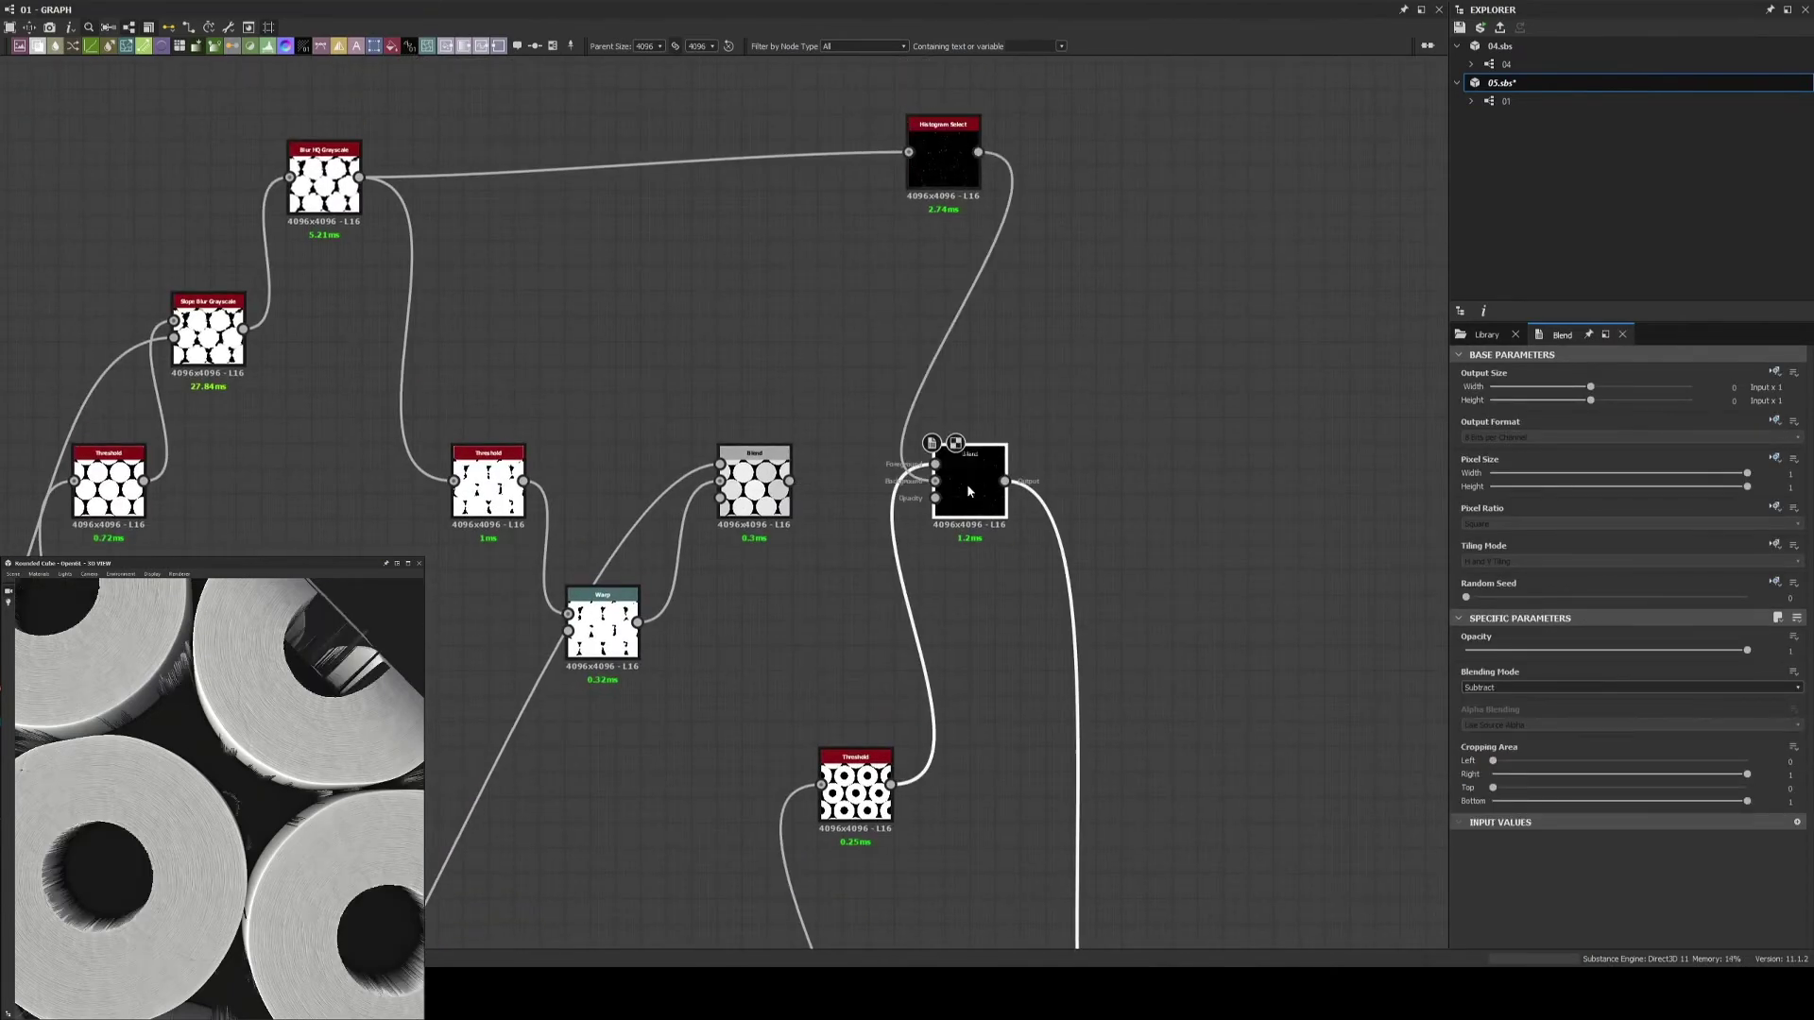
scroll(378, 236, "up", 3)
Widen the histogram range and add contrast, then tilt the 3D preview obliquely
left_click(477, 264)
middle_click_drag(670, 704, 798, 587)
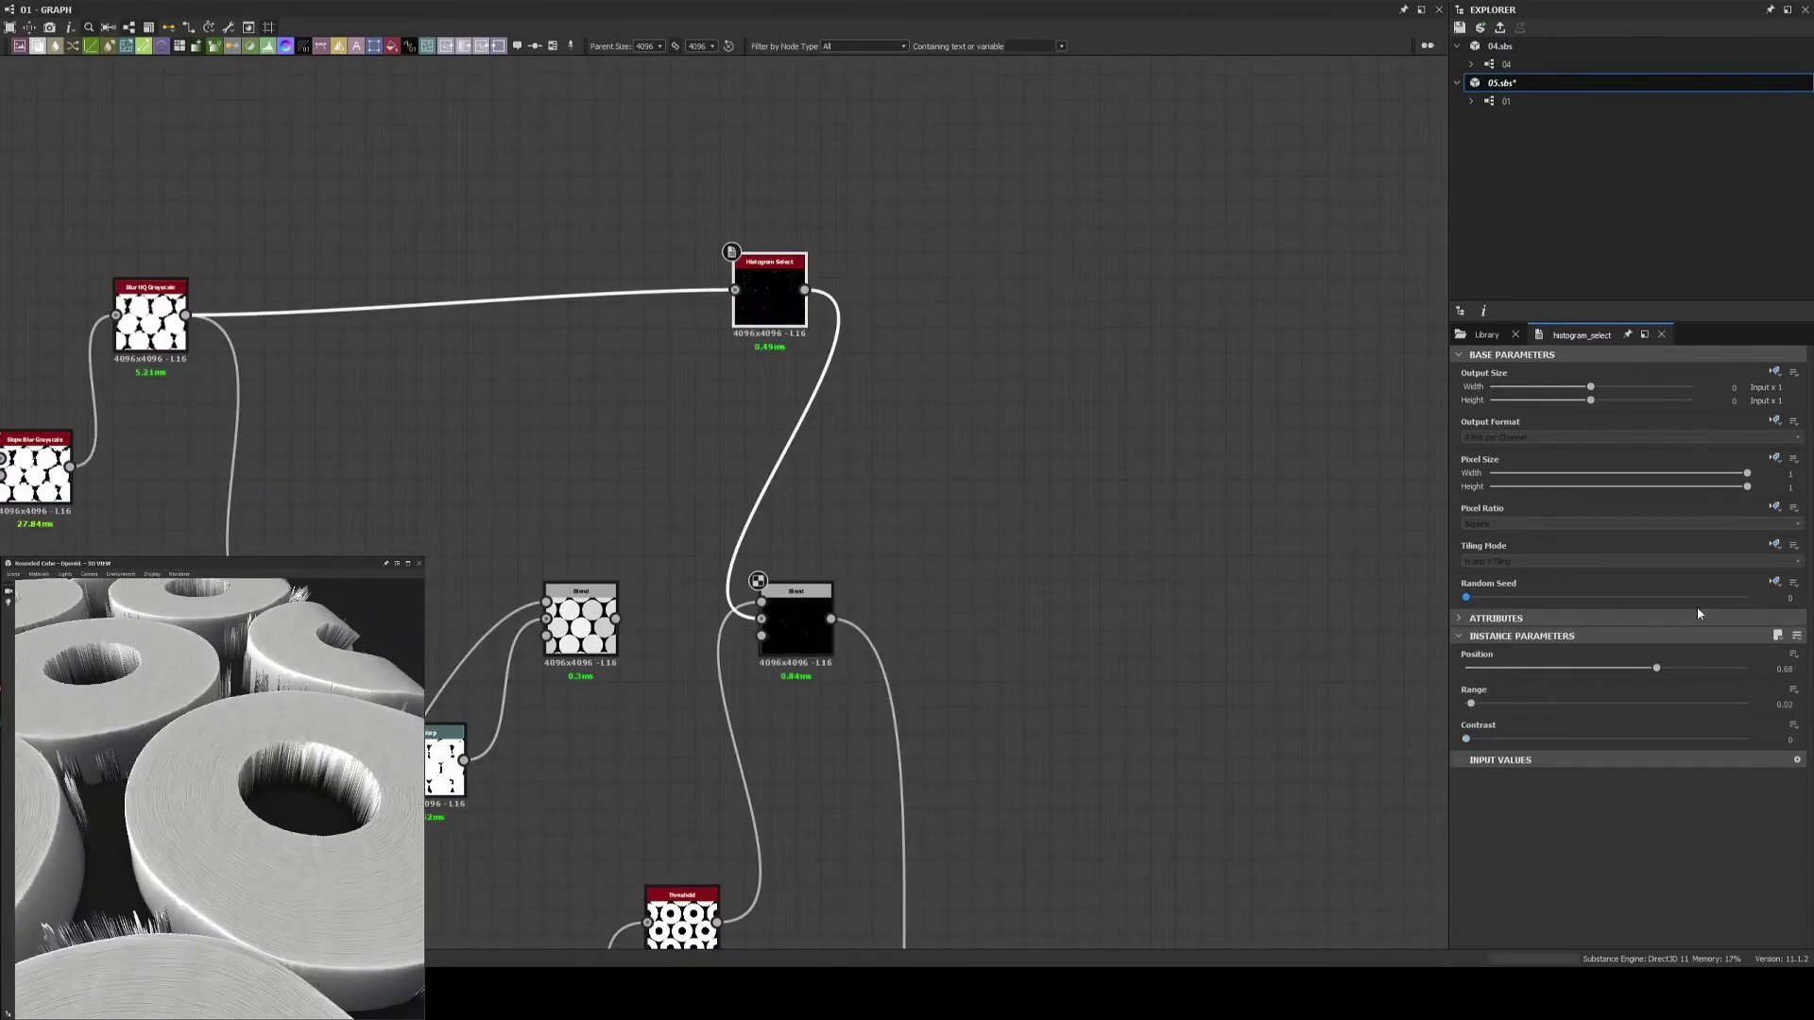
mouse_move(1520, 709)
left_mouse_down()
mouse_move(1578, 737)
mouse_move(1747, 738)
left_mouse_up()
middle_click_drag(807, 541, 1090, 541)
scroll(1091, 540, "down", 3)
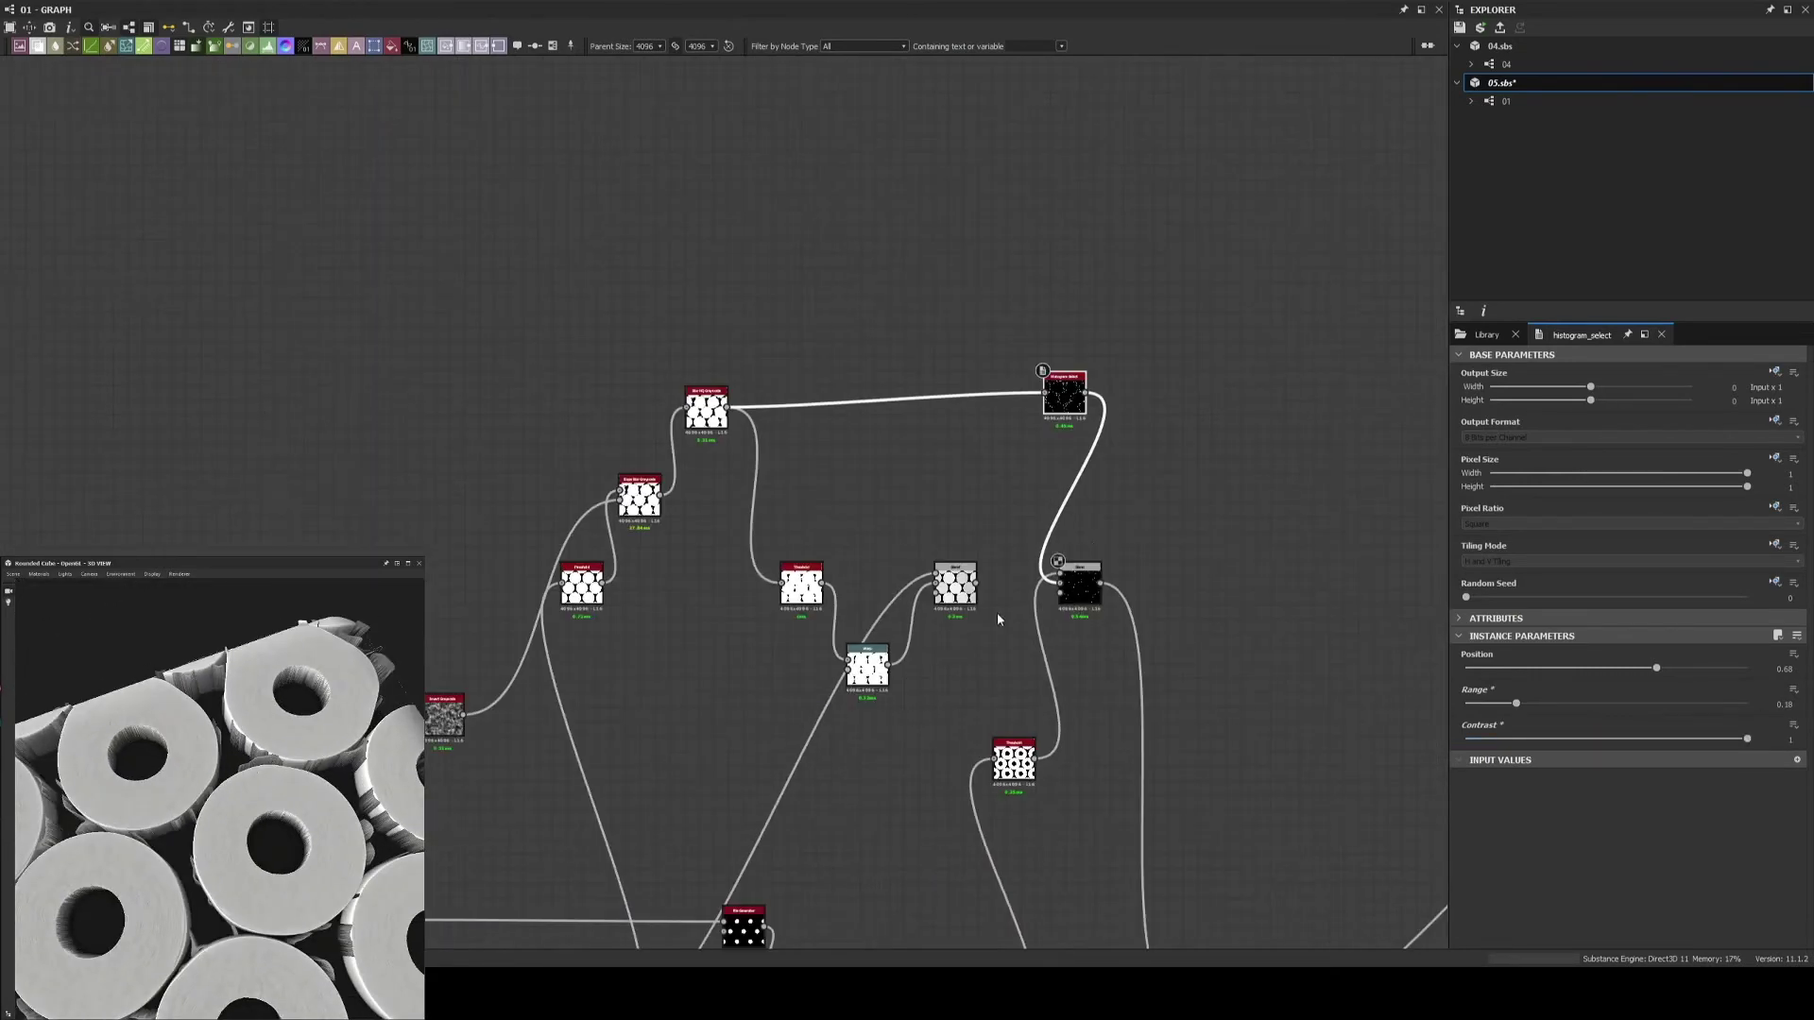
scroll(1123, 514, "up", 4)
scroll(299, 886, "up", 3)
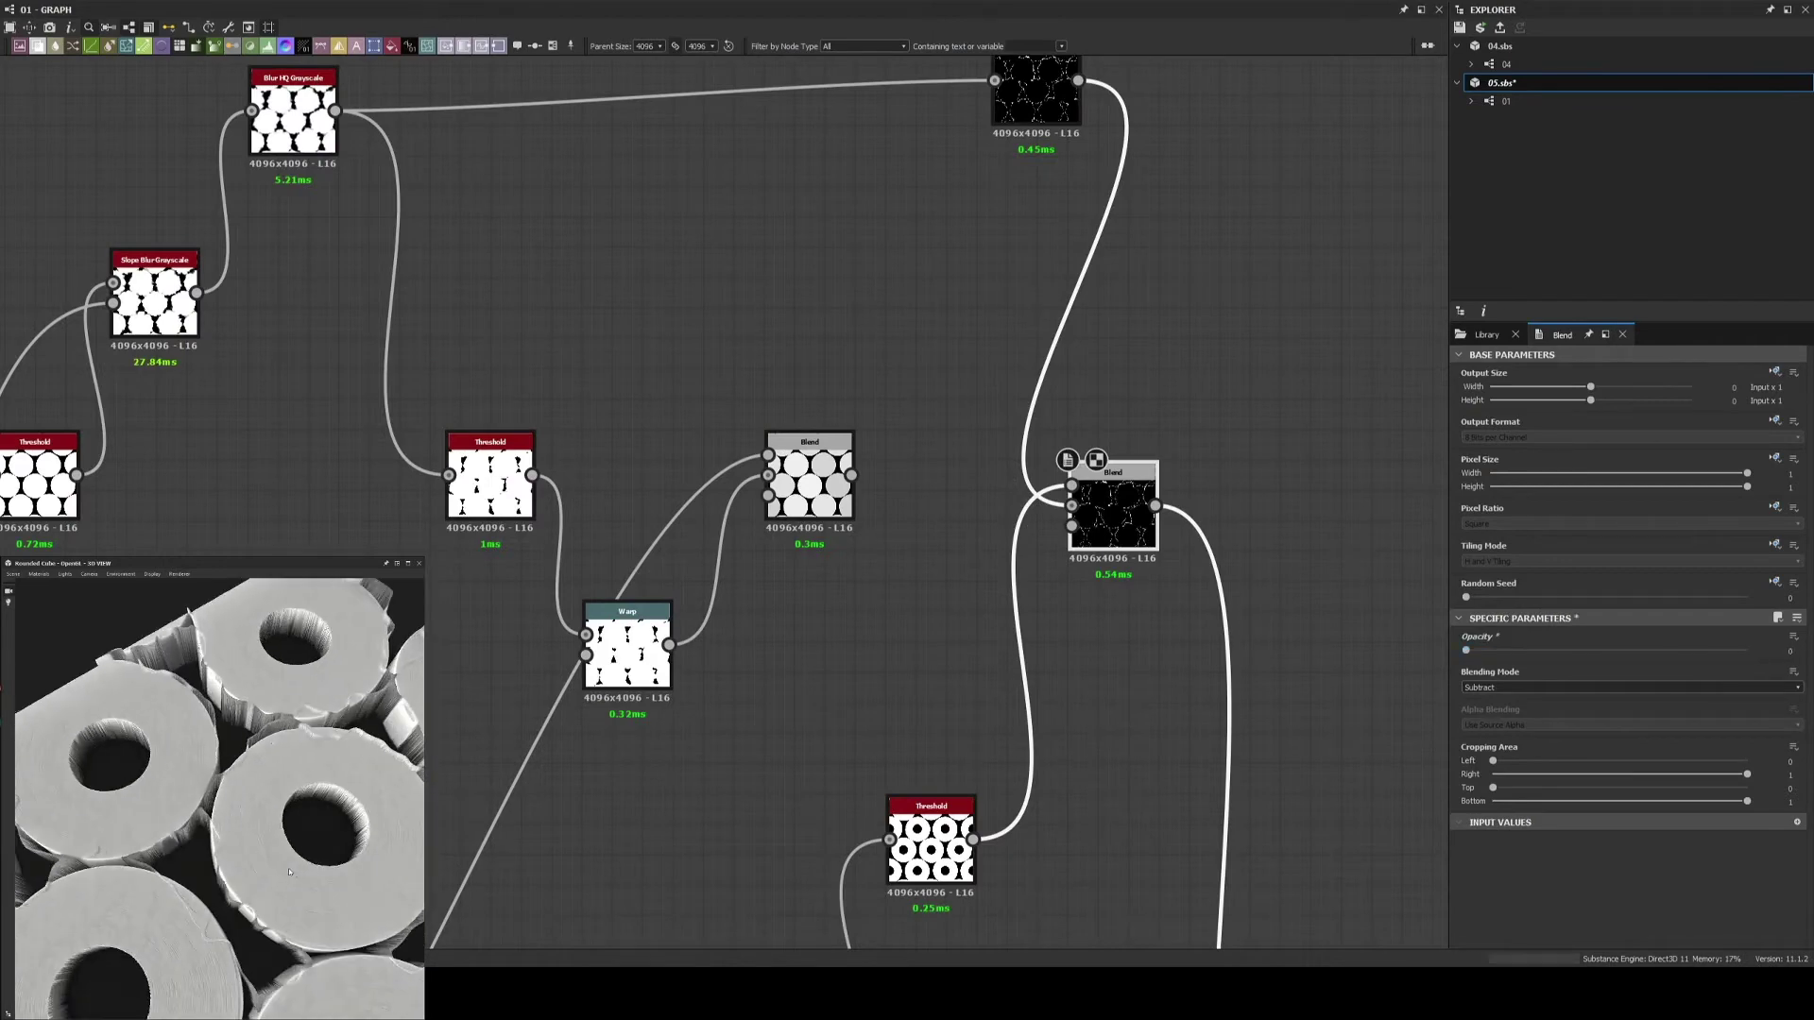
left_click_drag(300, 885, 274, 824)
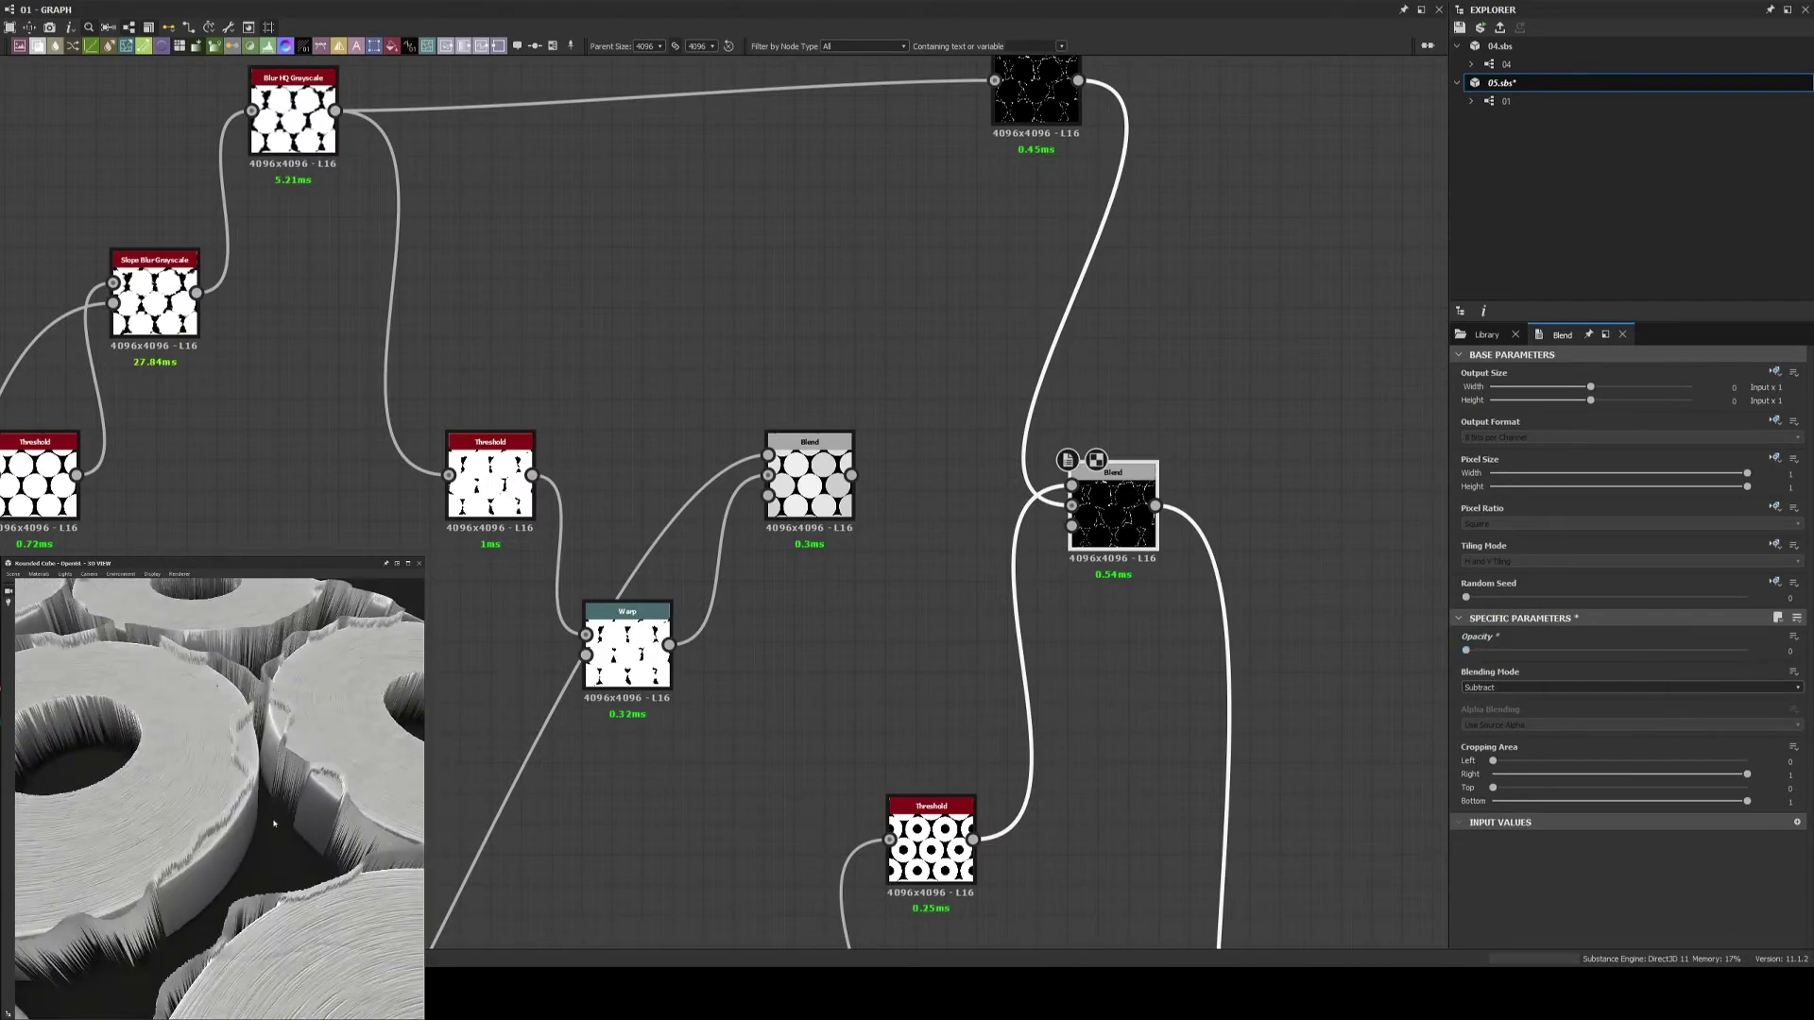
scroll(274, 824, "down", 5)
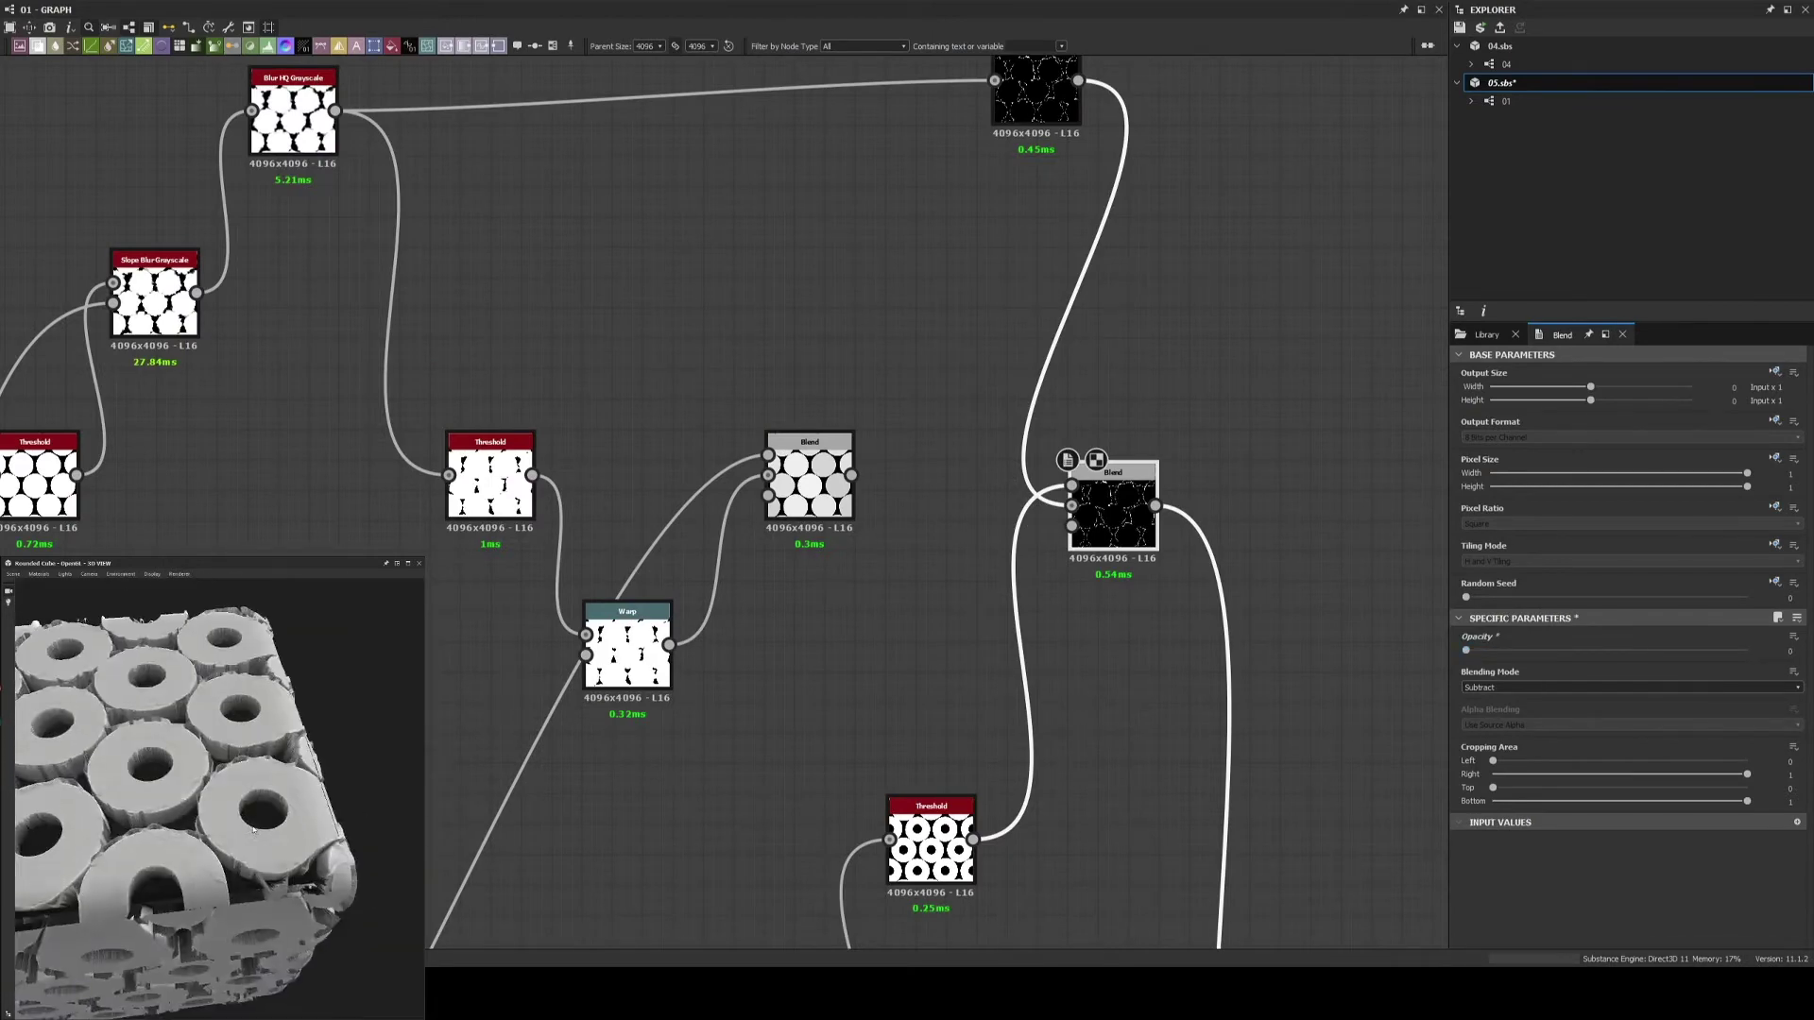
scroll(155, 292, "up", 3)
Inspect the Slope Blur Grayscale and Blend node settings
left_click(933, 274)
scroll(195, 877, "up", 3)
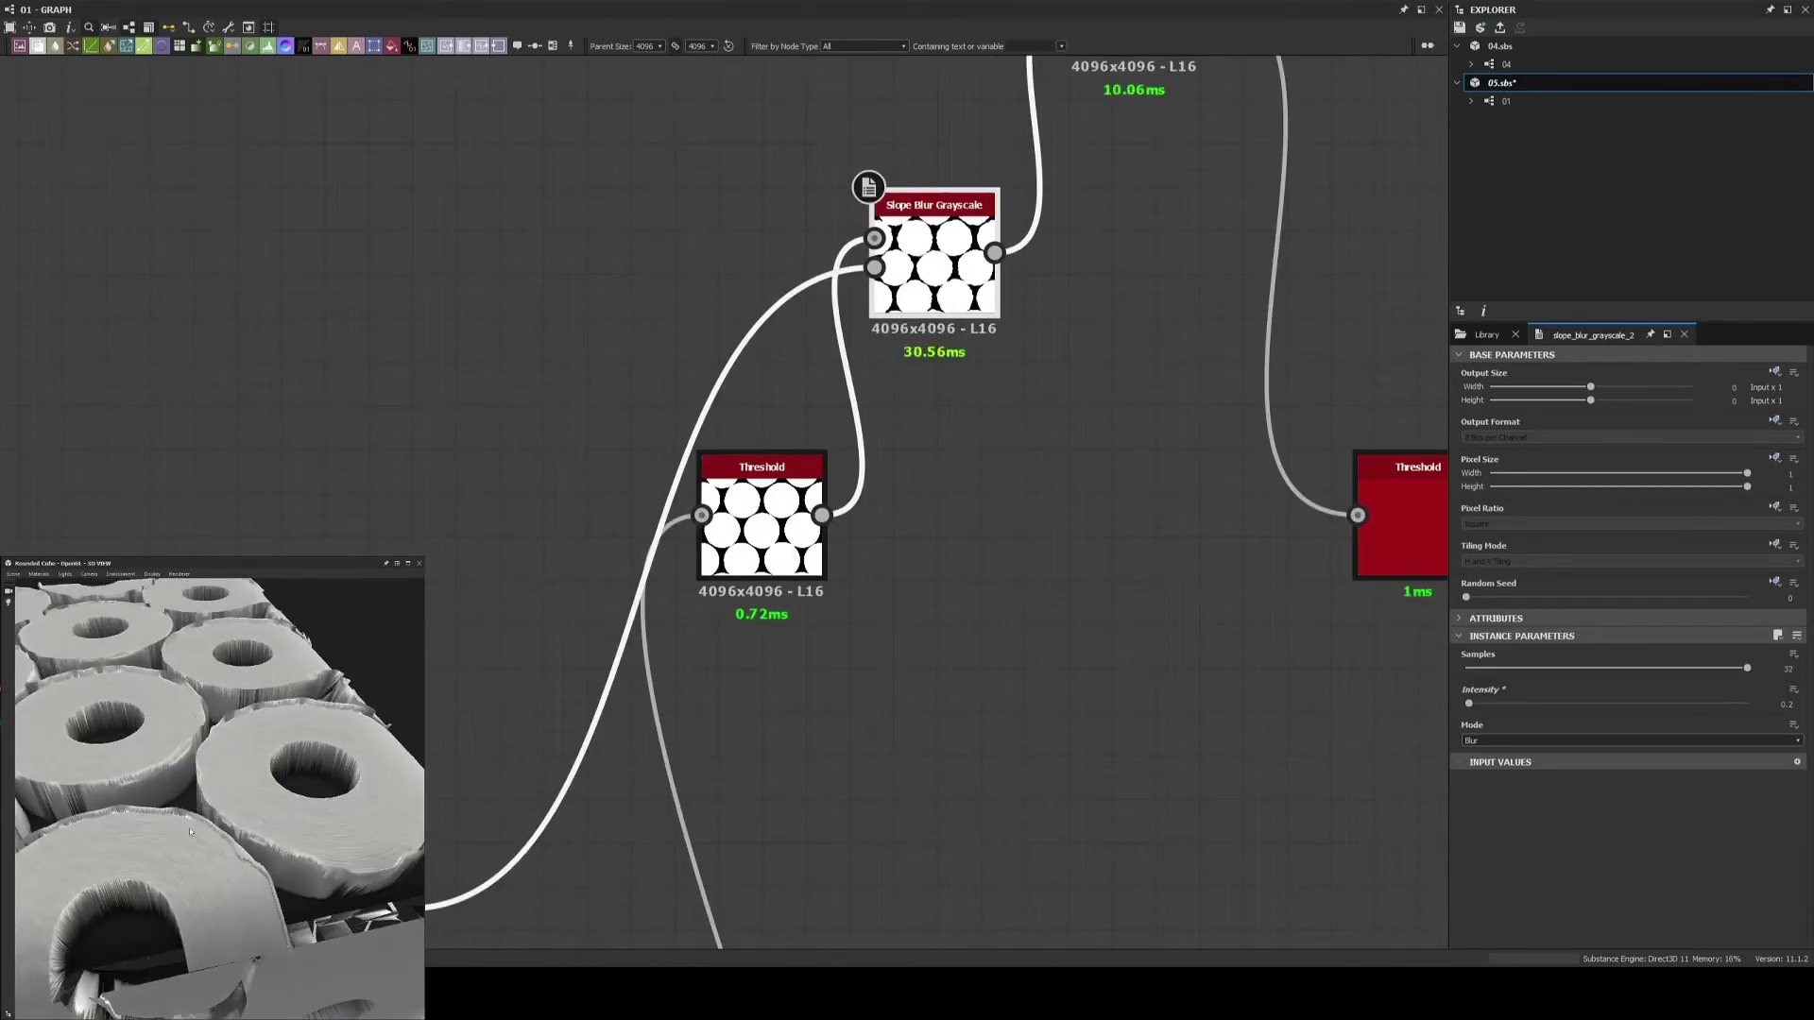
scroll(945, 378, "down", 4)
scroll(997, 368, "up", 4)
left_click(998, 368)
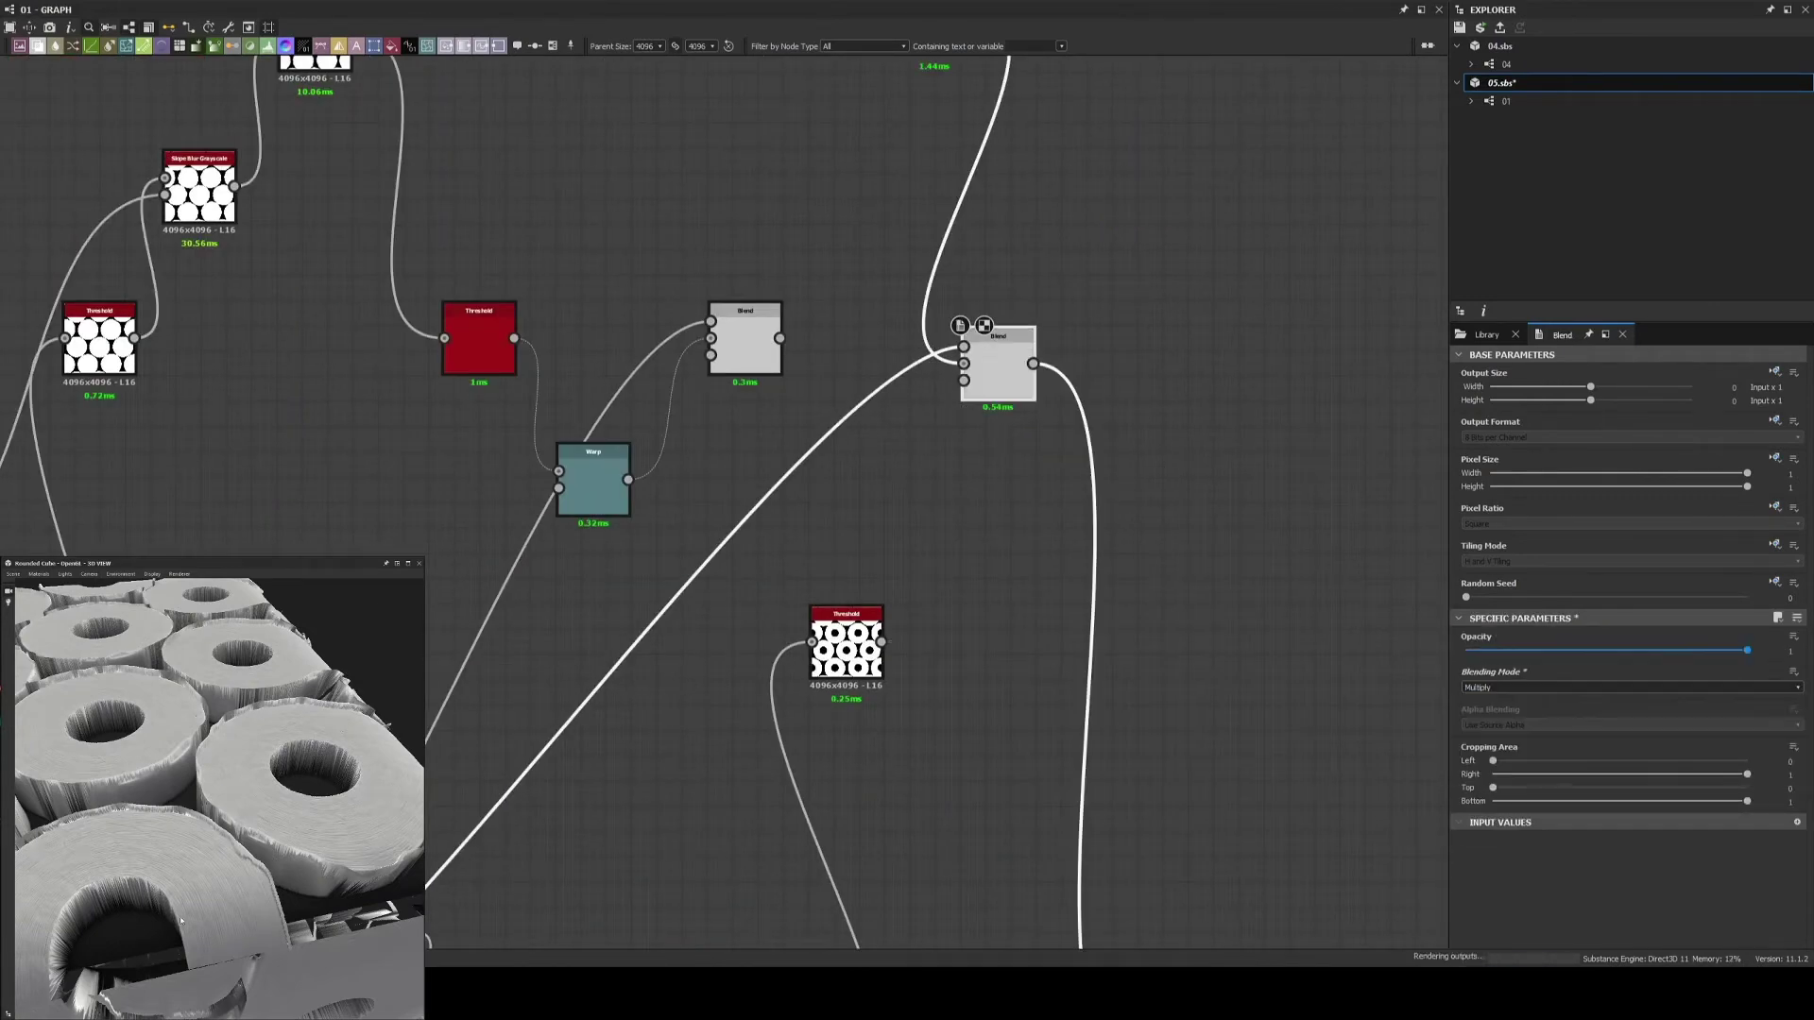
middle_click_drag(746, 827, 970, 676)
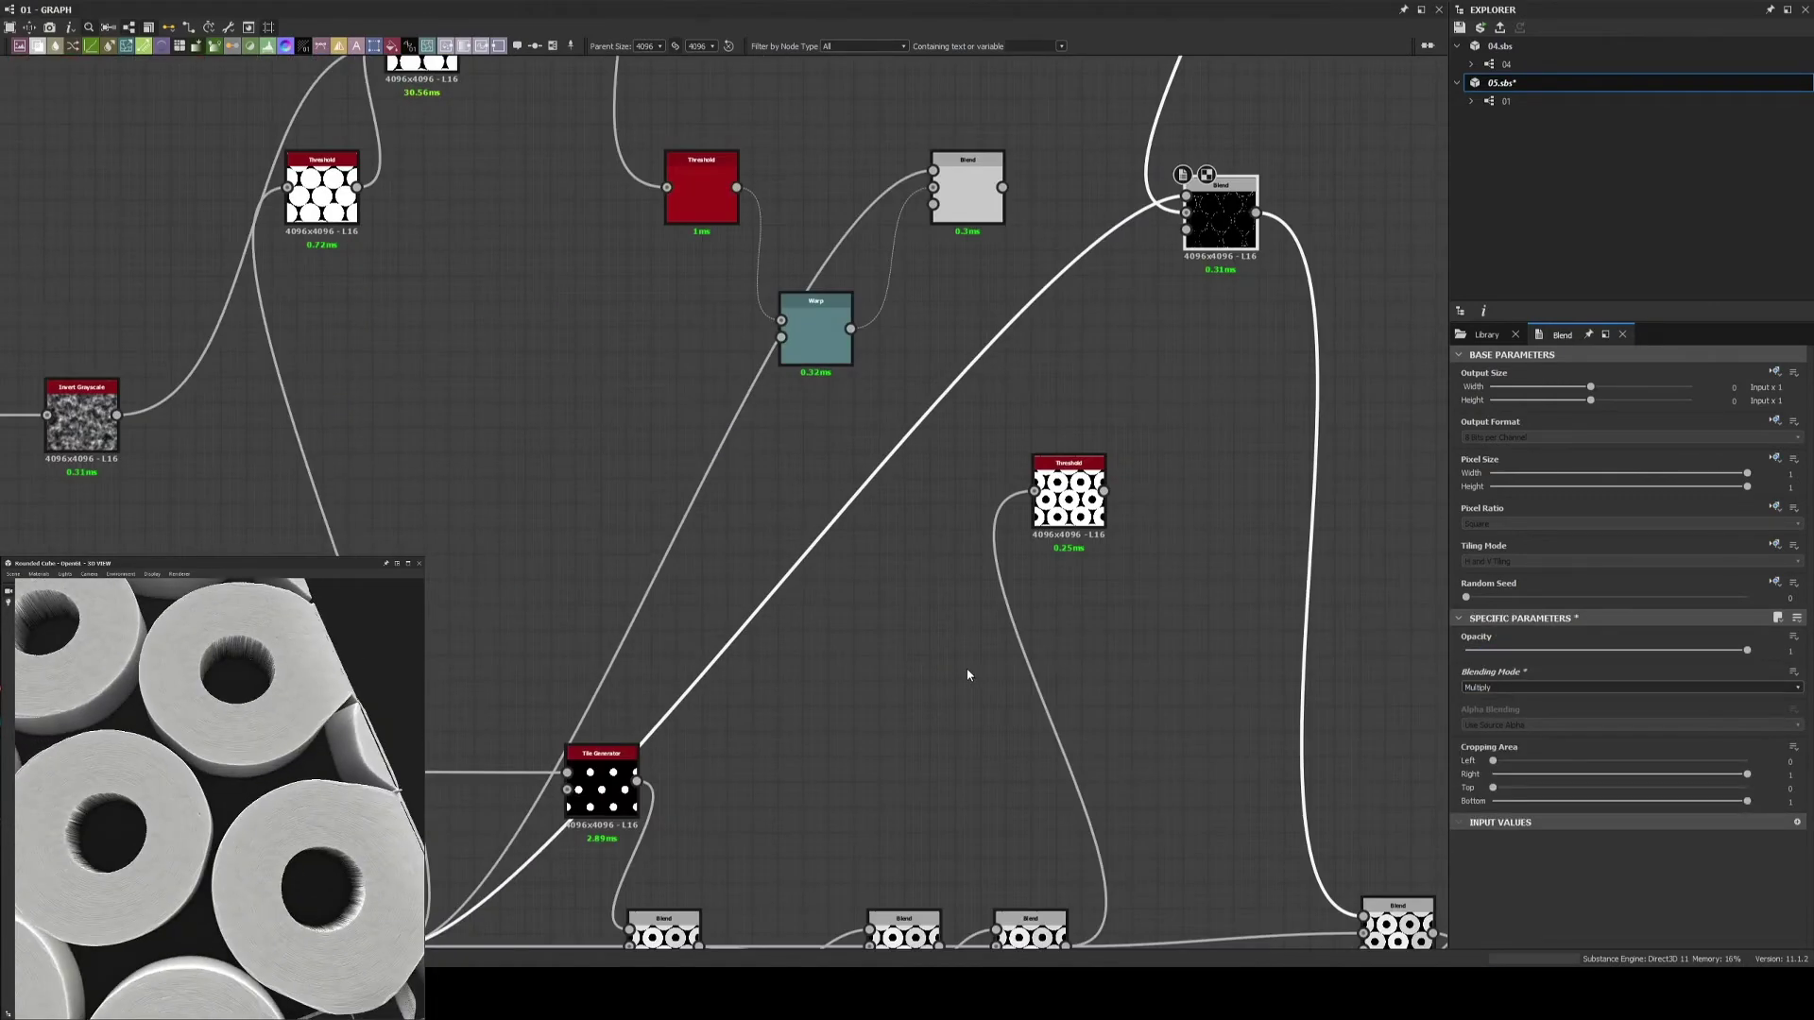
scroll(968, 675, "down", 3)
scroll(499, 477, "up", 4)
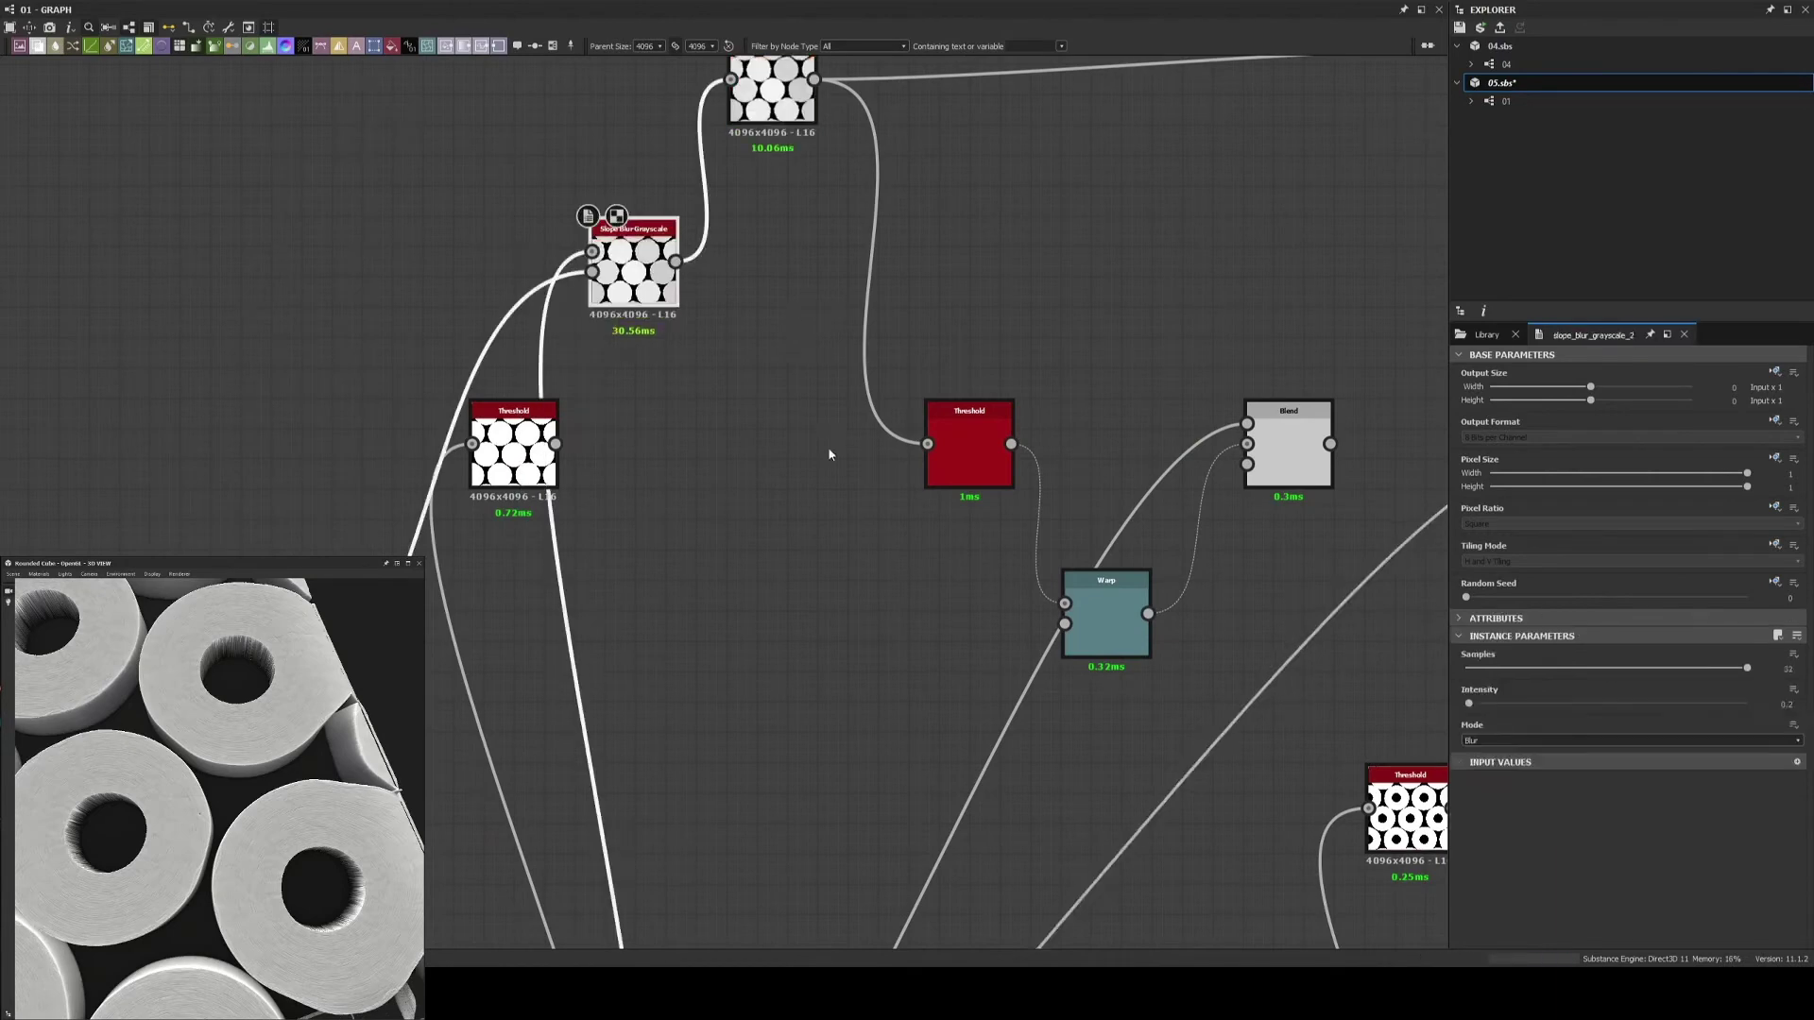
Move from the Histogram Select node down the chain to the Blend combining the masks
middle_click_drag(830, 450, 217, 719)
left_click(898, 312)
scroll(886, 482, "down", 2)
scroll(886, 482, "up", 1)
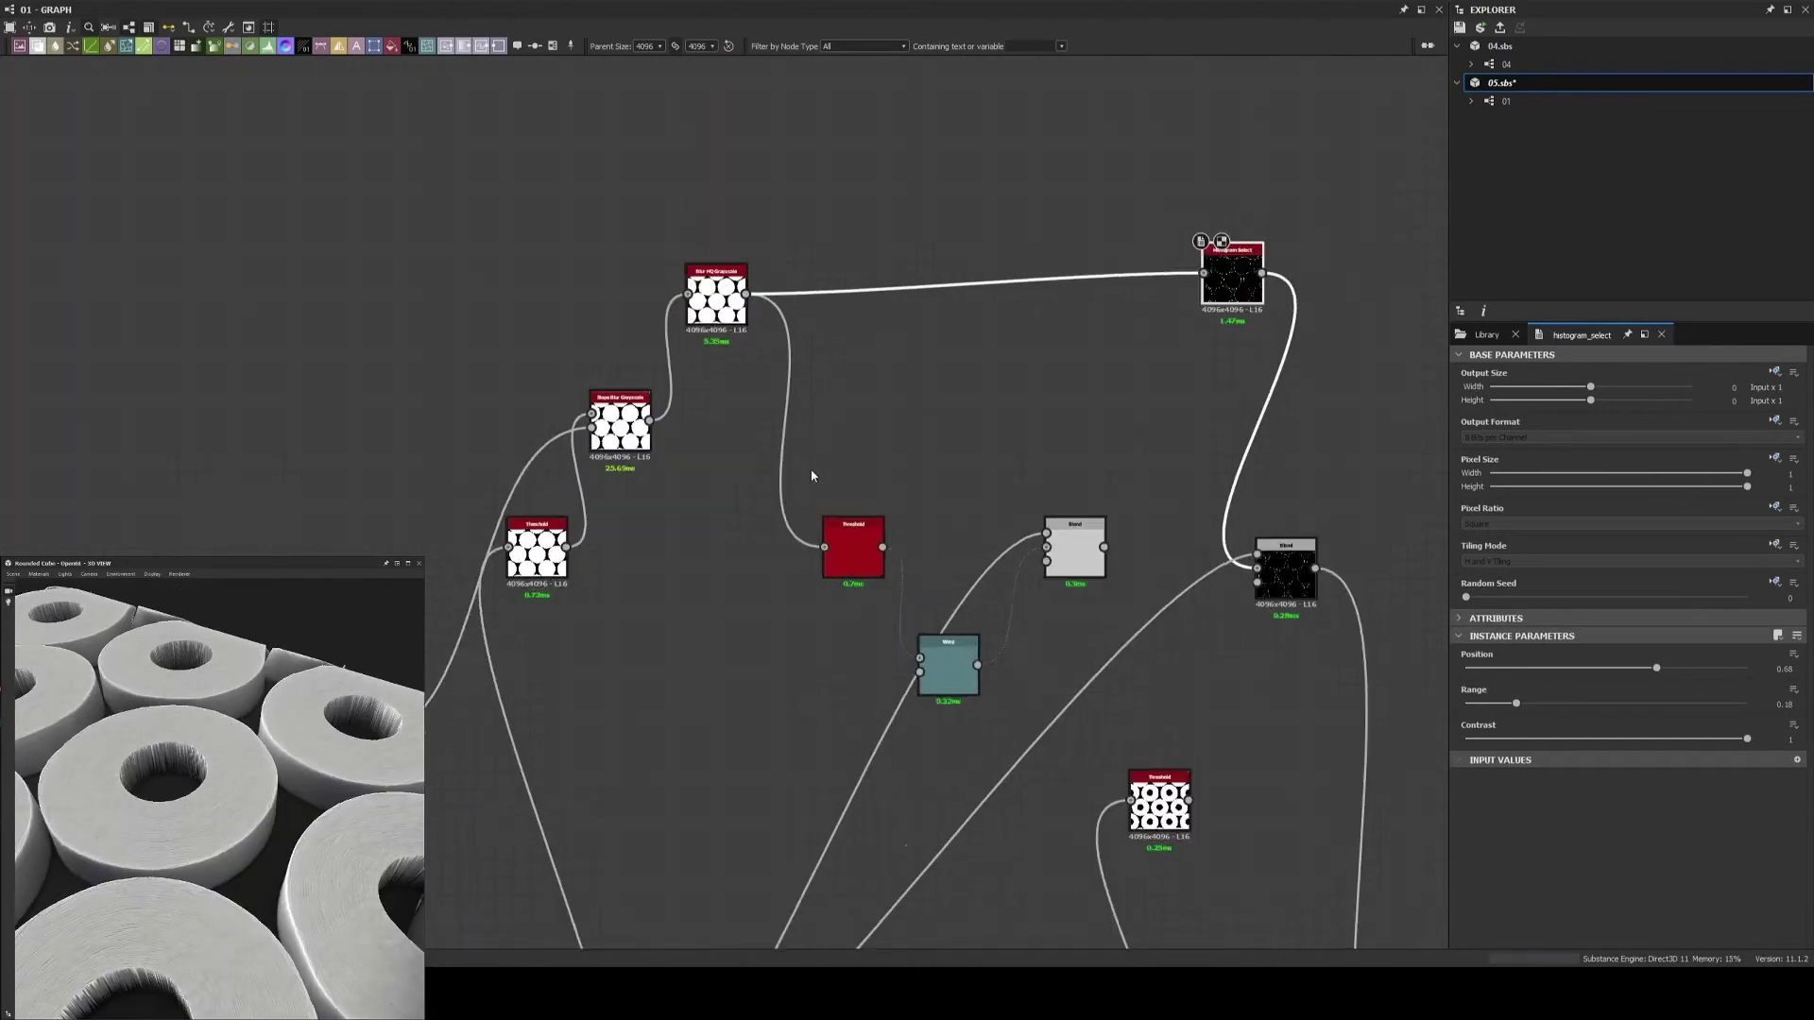
scroll(960, 390, "down", 2)
scroll(945, 433, "up", 2)
middle_click_drag(945, 434, 871, 431)
scroll(290, 877, "up", 3)
scroll(290, 877, "down", 3)
middle_click_drag(945, 756, 581, 591)
left_click(1046, 706)
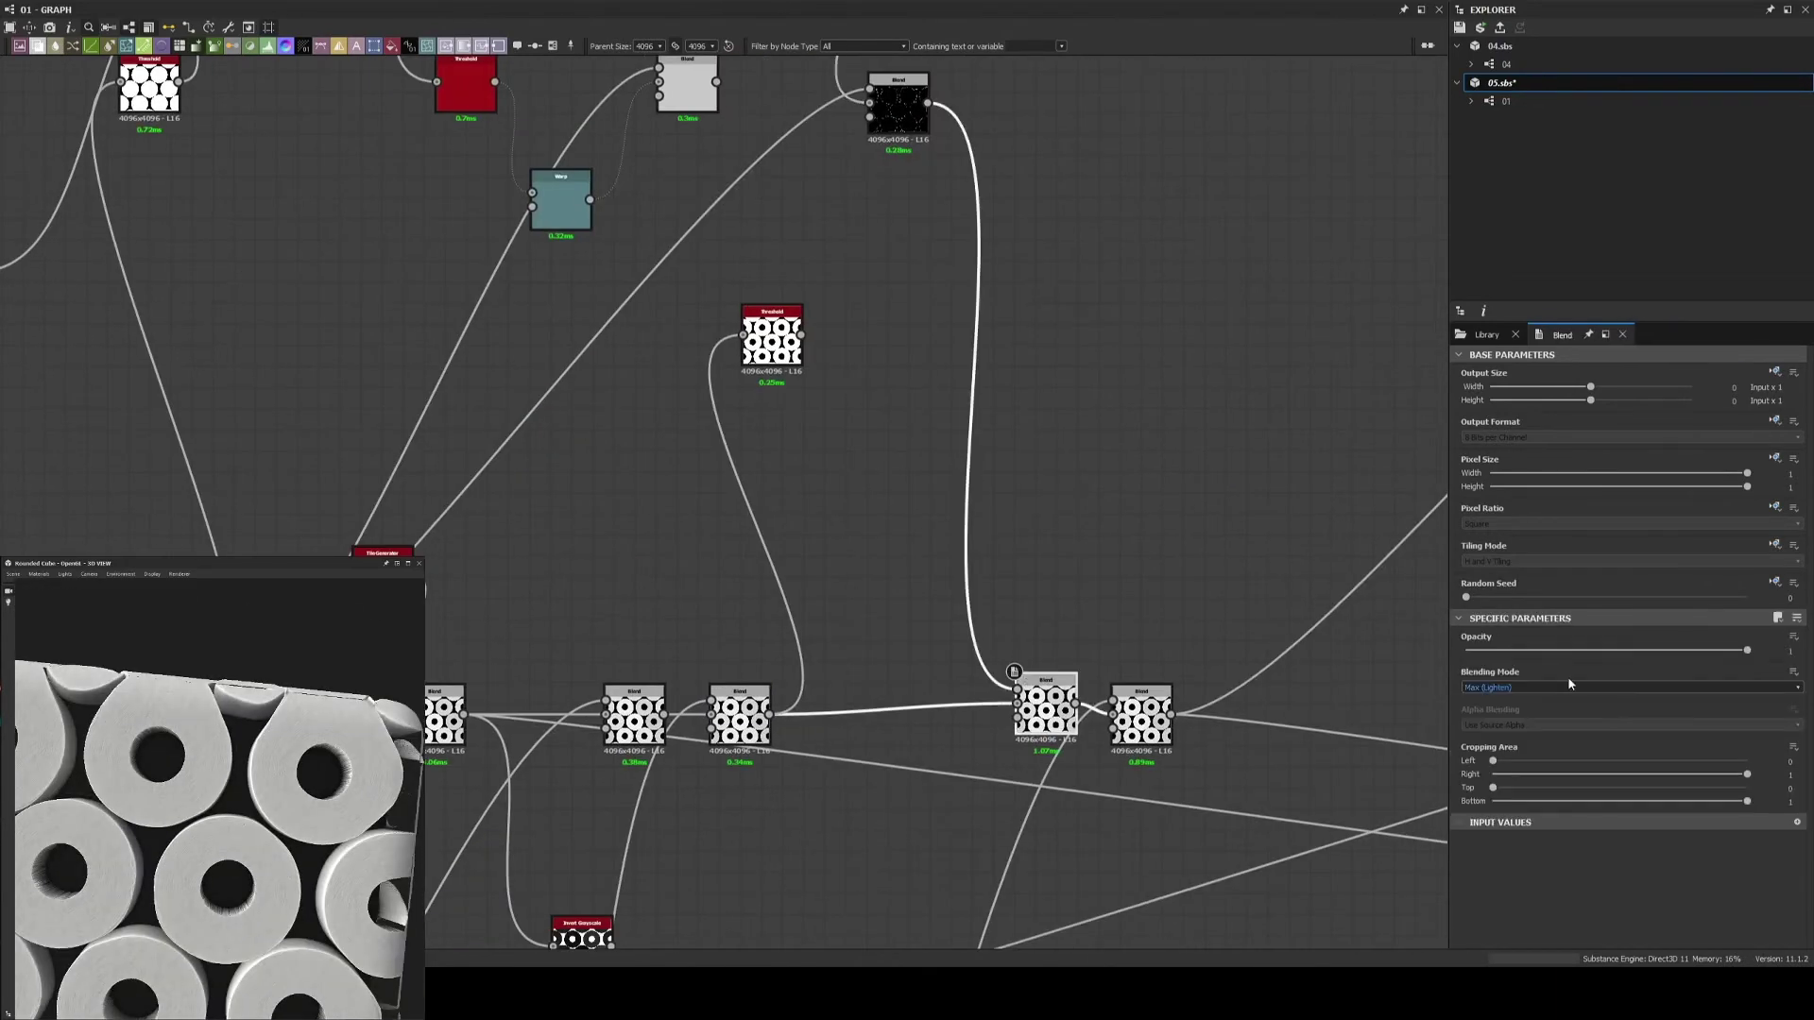
Save the graph and delete a group of unneeded nodes
scroll(758, 452, "down", 3)
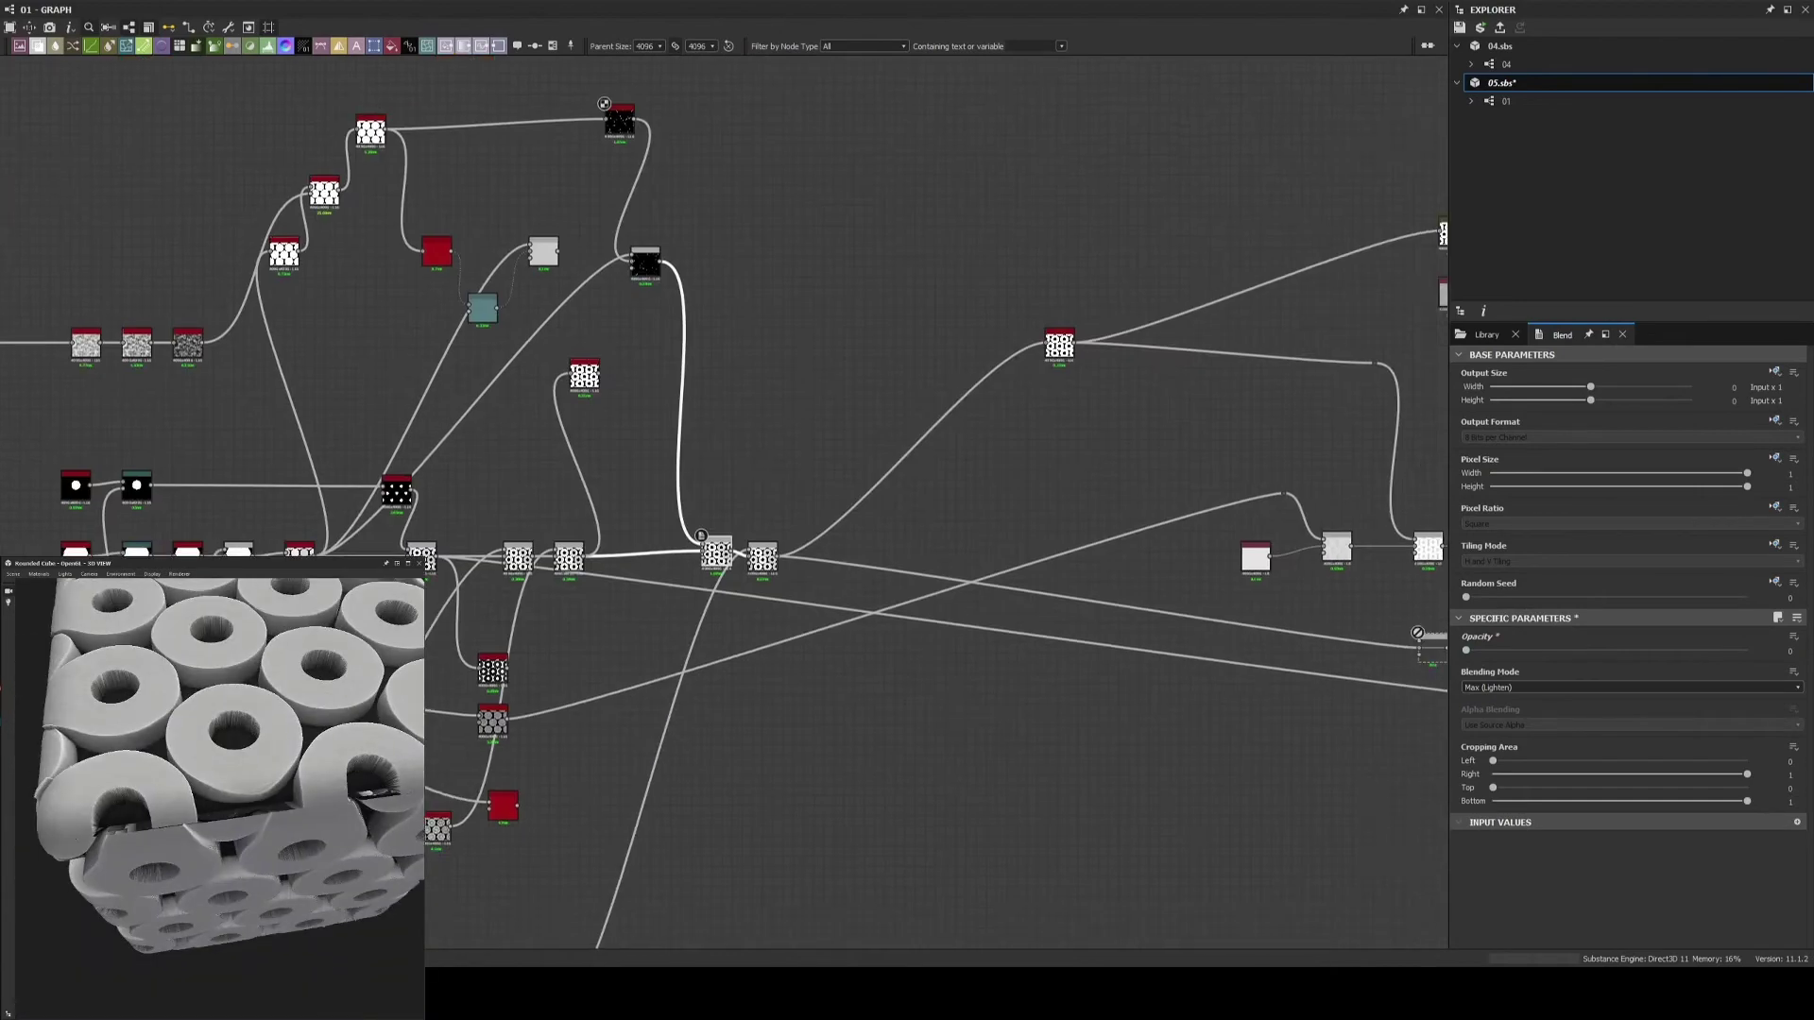
scroll(758, 453, "up", 1)
key("ctrl+s")
scroll(996, 550, "up", 1)
scroll(721, 599, "up", 3)
scroll(806, 571, "down", 3)
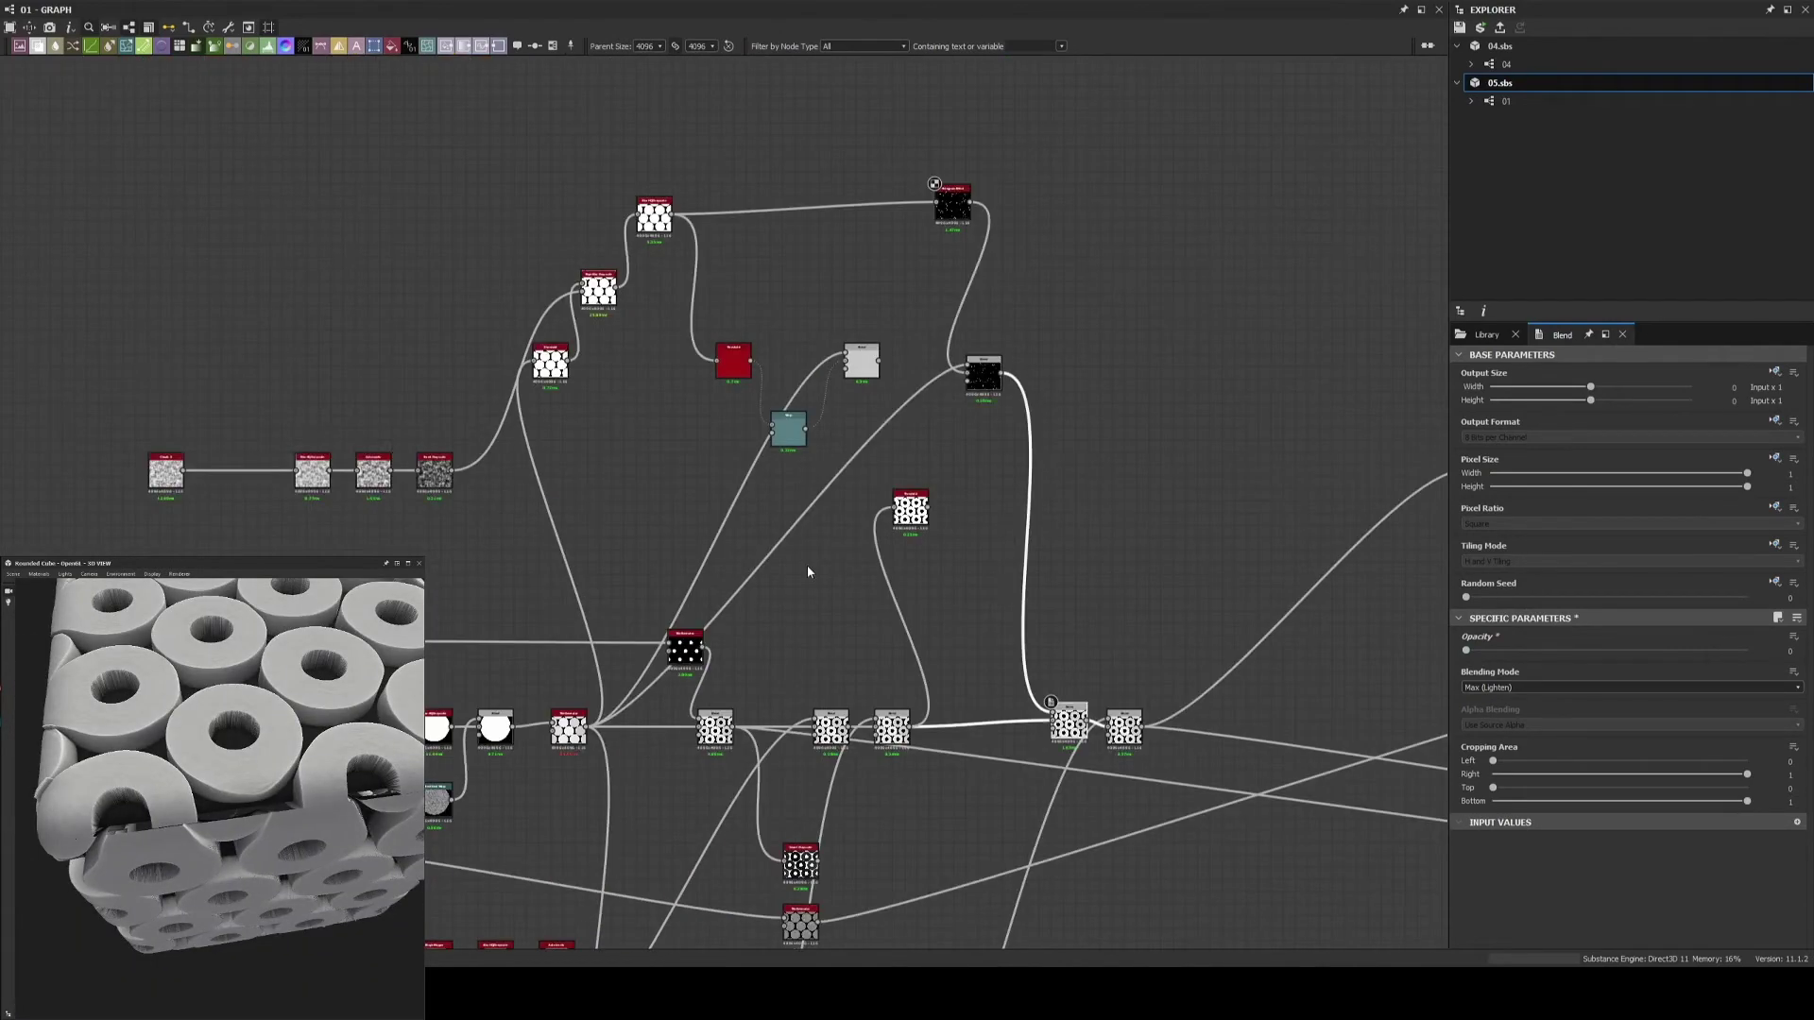
left_click_drag(462, 123, 1089, 563)
key("Delete")
Add a Warp node fed by the Blend with intensity 0.1
scroll(1013, 560, "up", 4)
left_click_drag(743, 747, 793, 518)
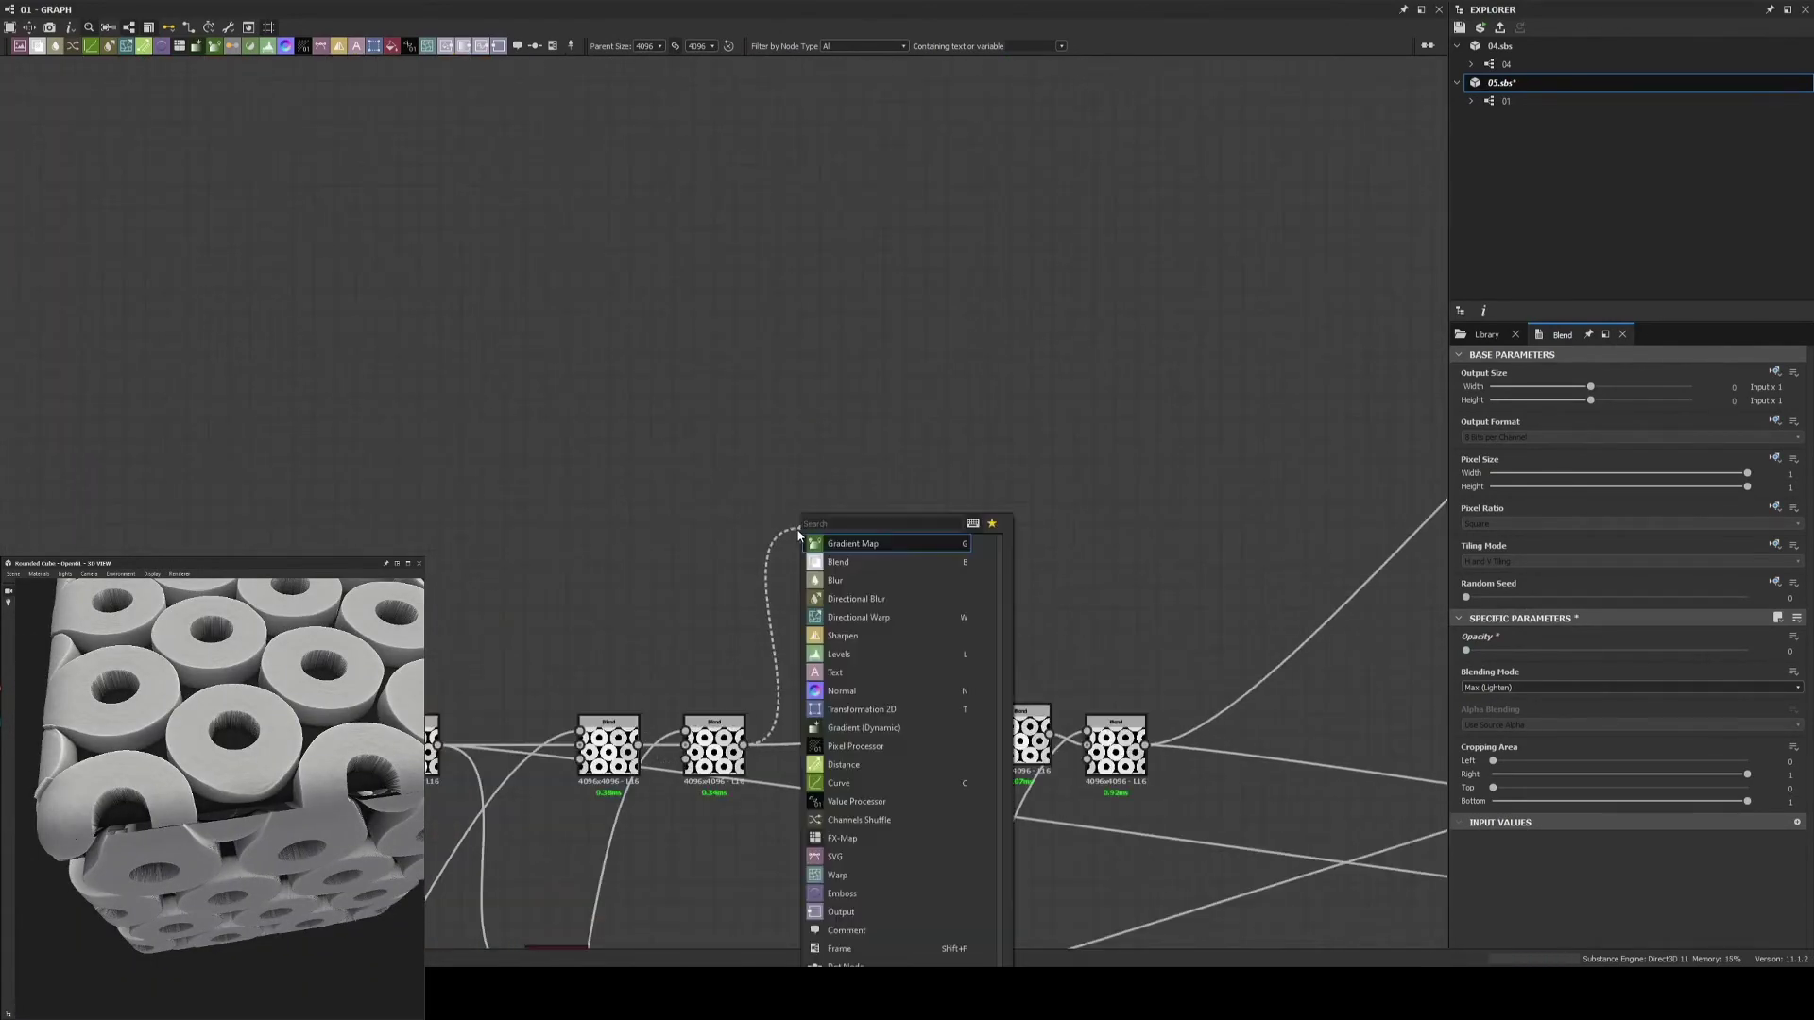
type("warp")
left_click(835, 544)
scroll(835, 544, "down", 2)
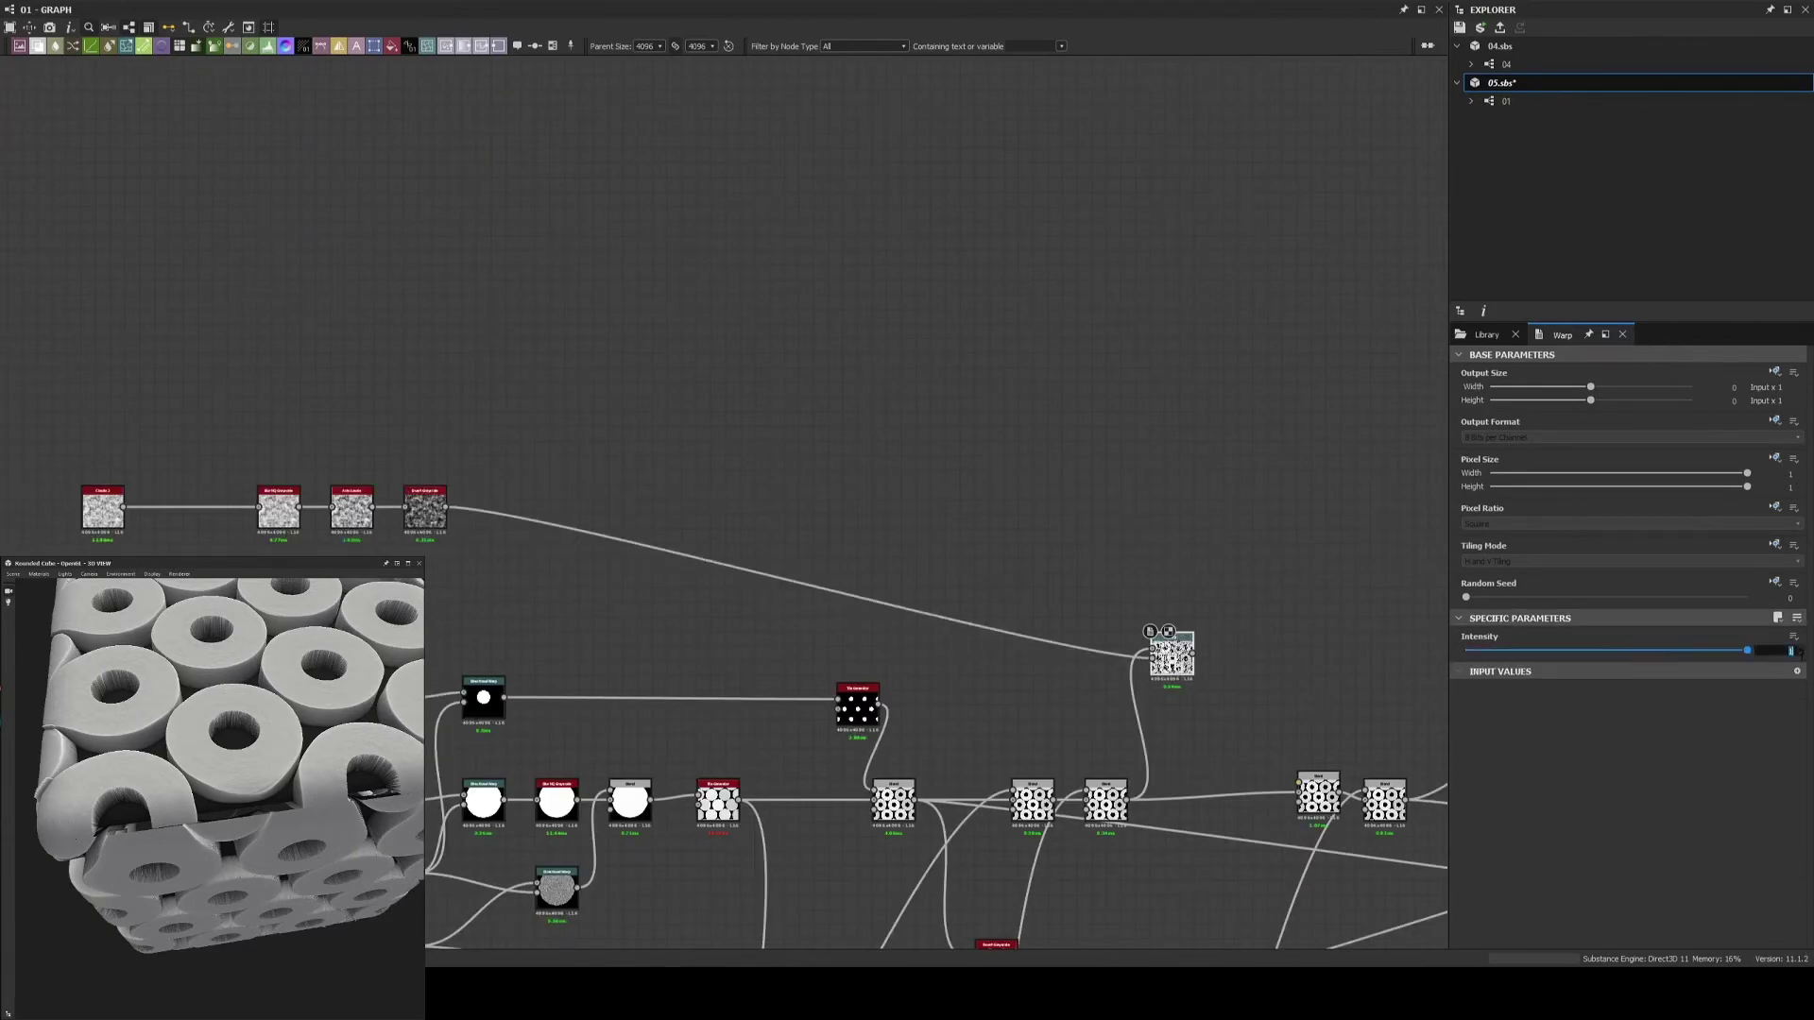
type("0.1")
key("Return")
scroll(217, 793, "up", 5)
scroll(935, 501, "up", 2)
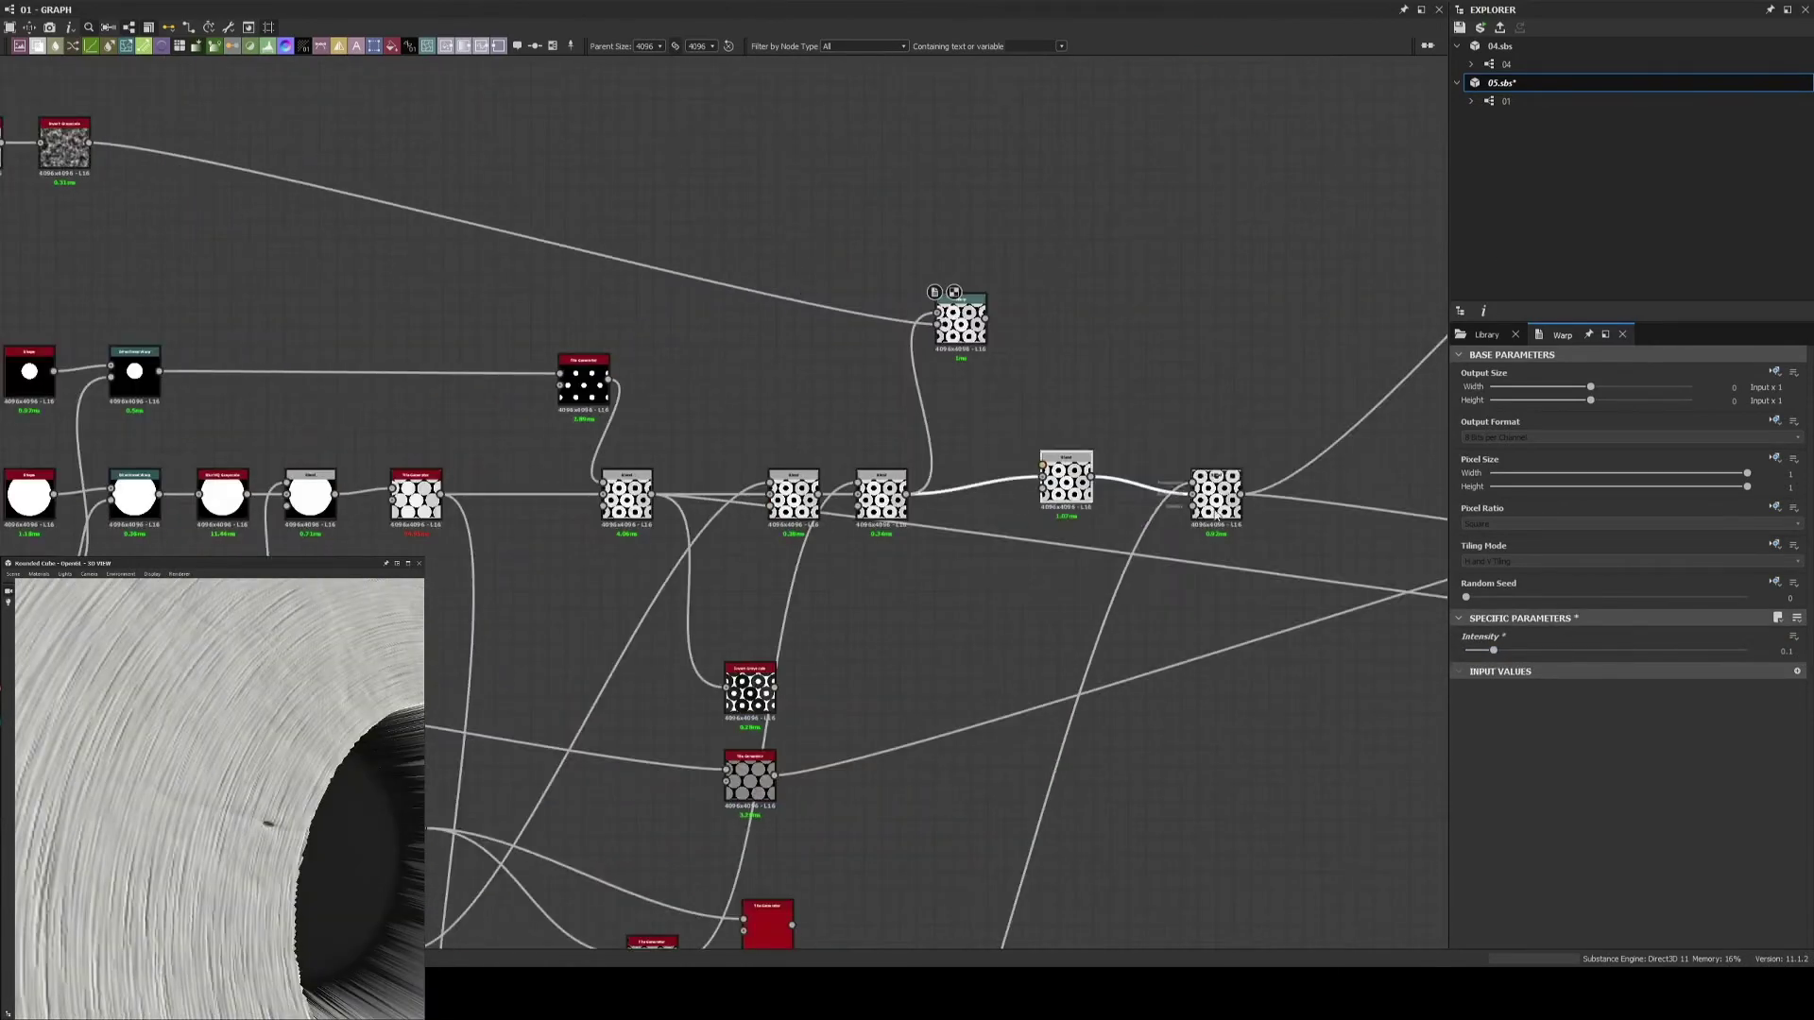
scroll(1013, 387, "up", 2)
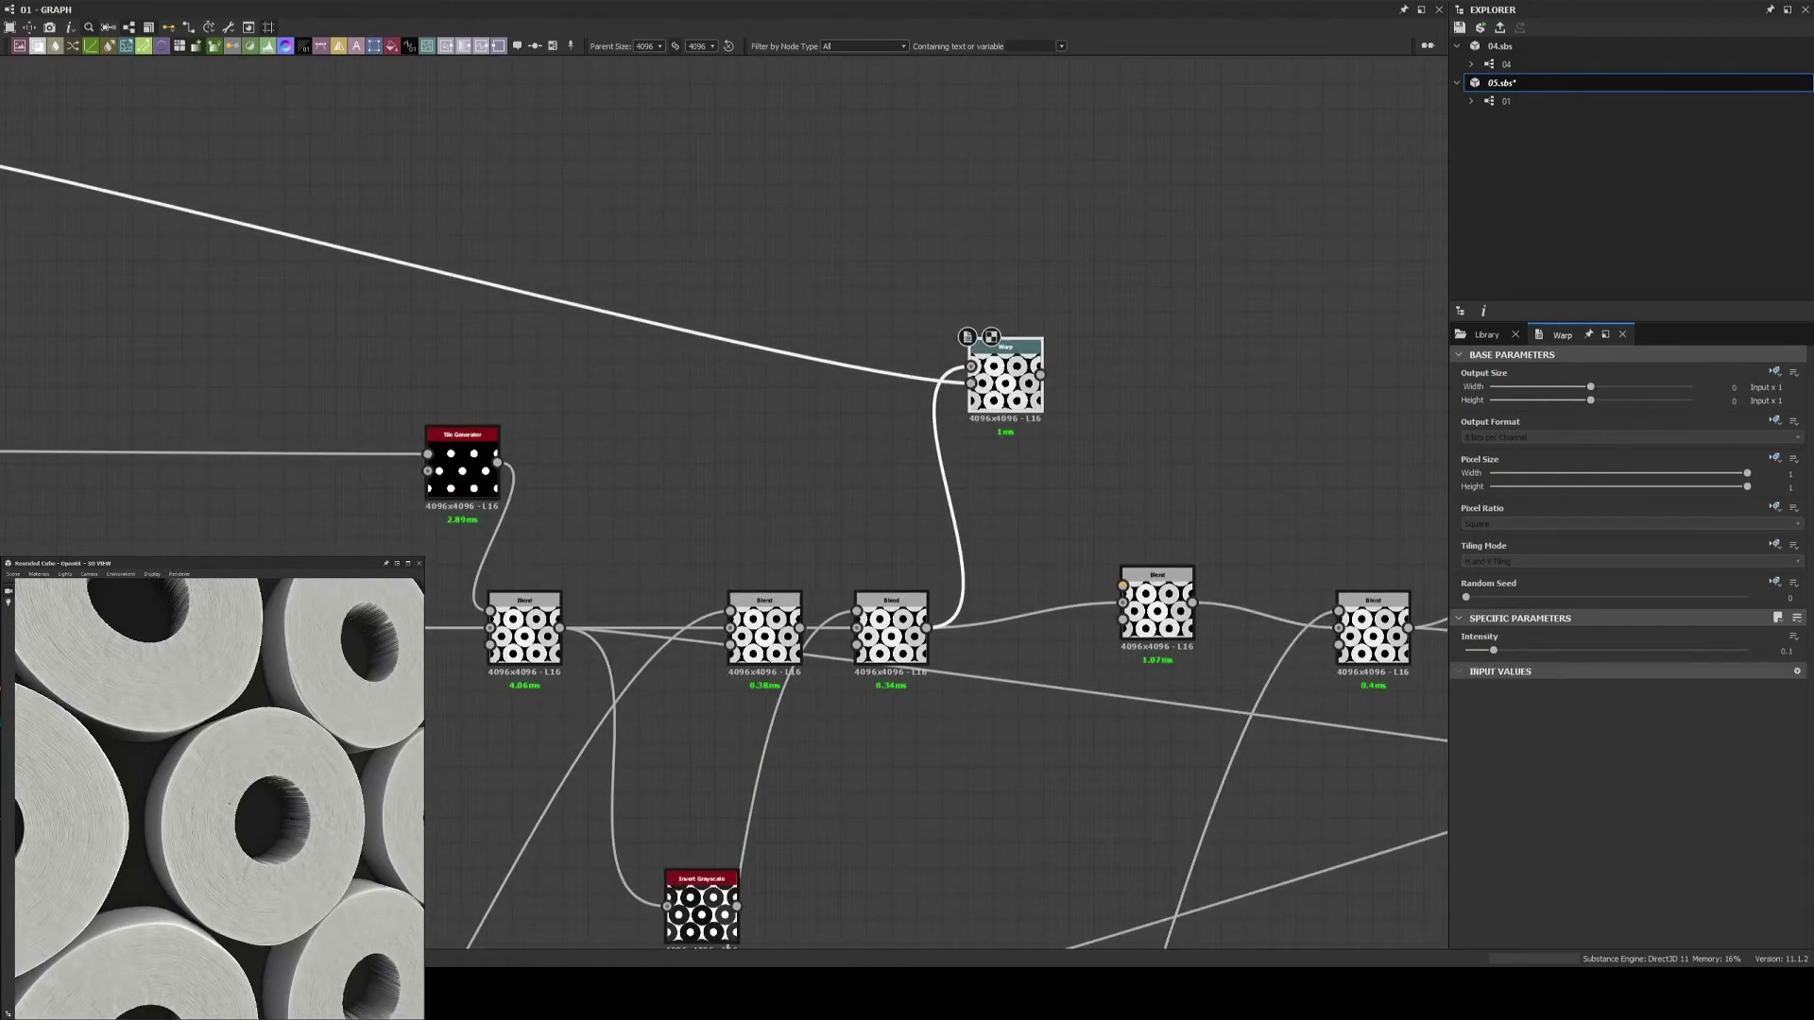
Add a Histogram Select after the Warp and widen its range
left_click_drag(1040, 376, 1116, 377)
left_click(1171, 463)
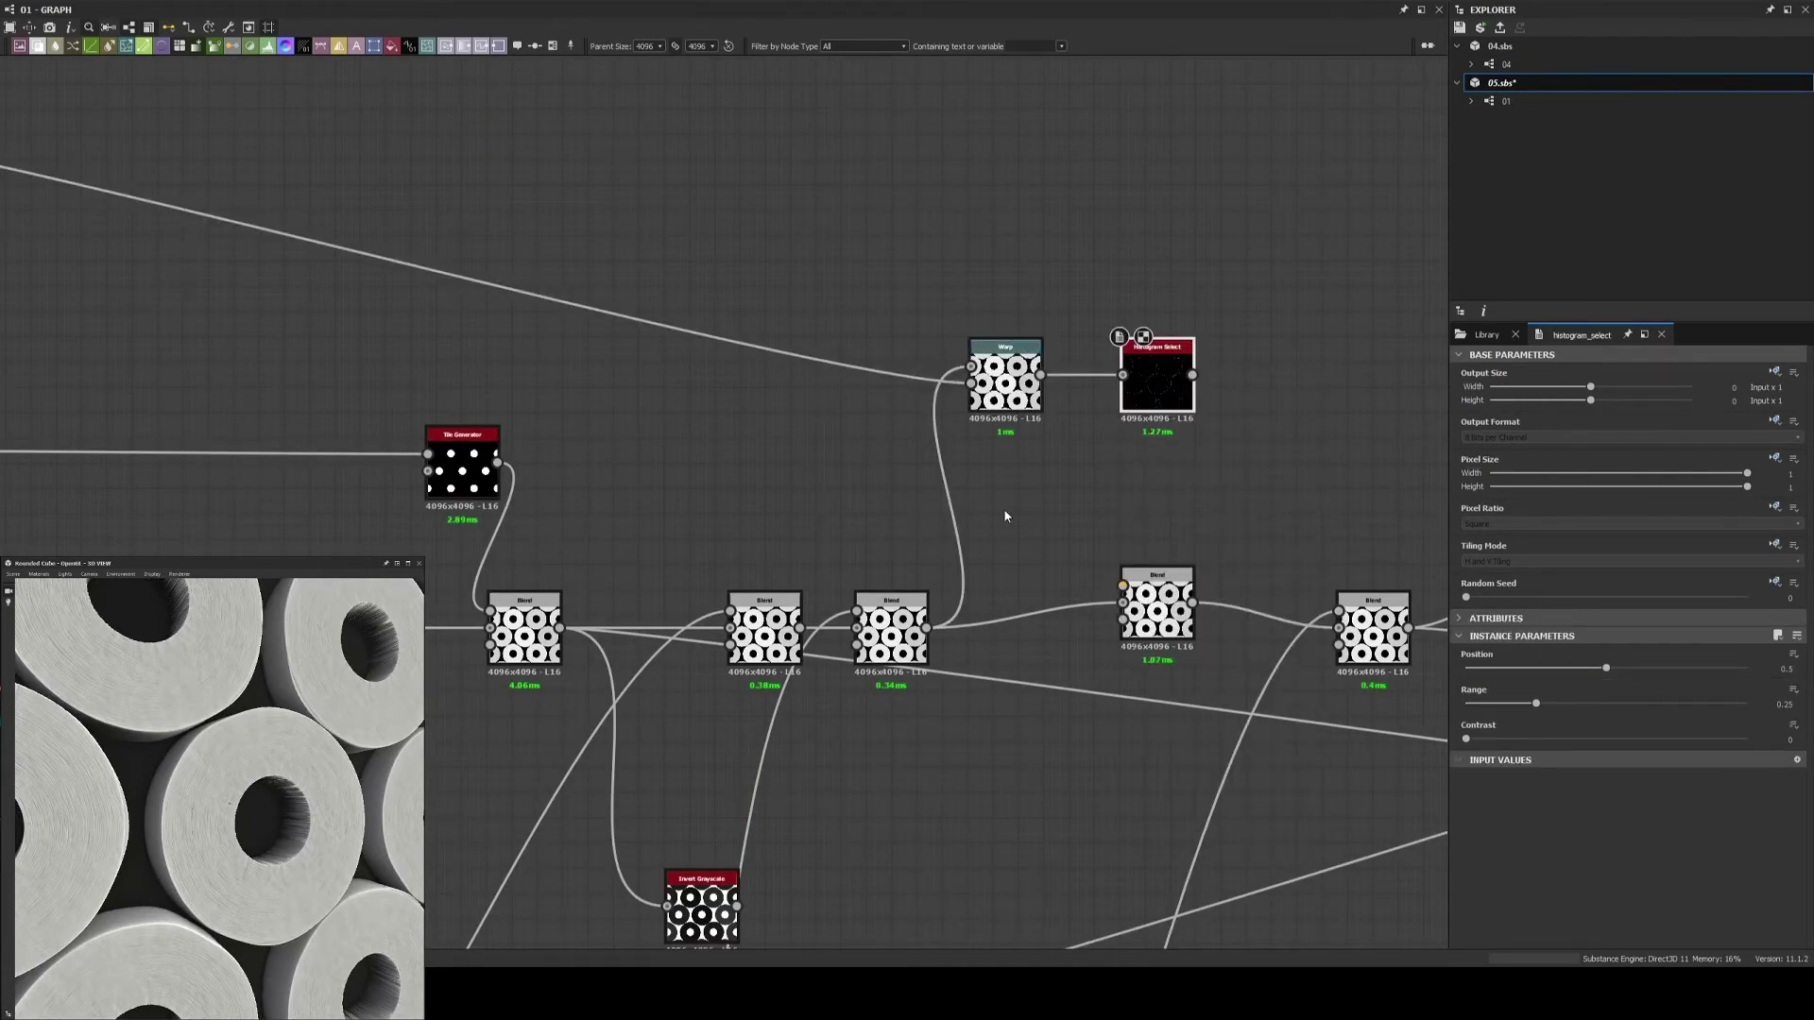
scroll(1040, 454, "up", 2)
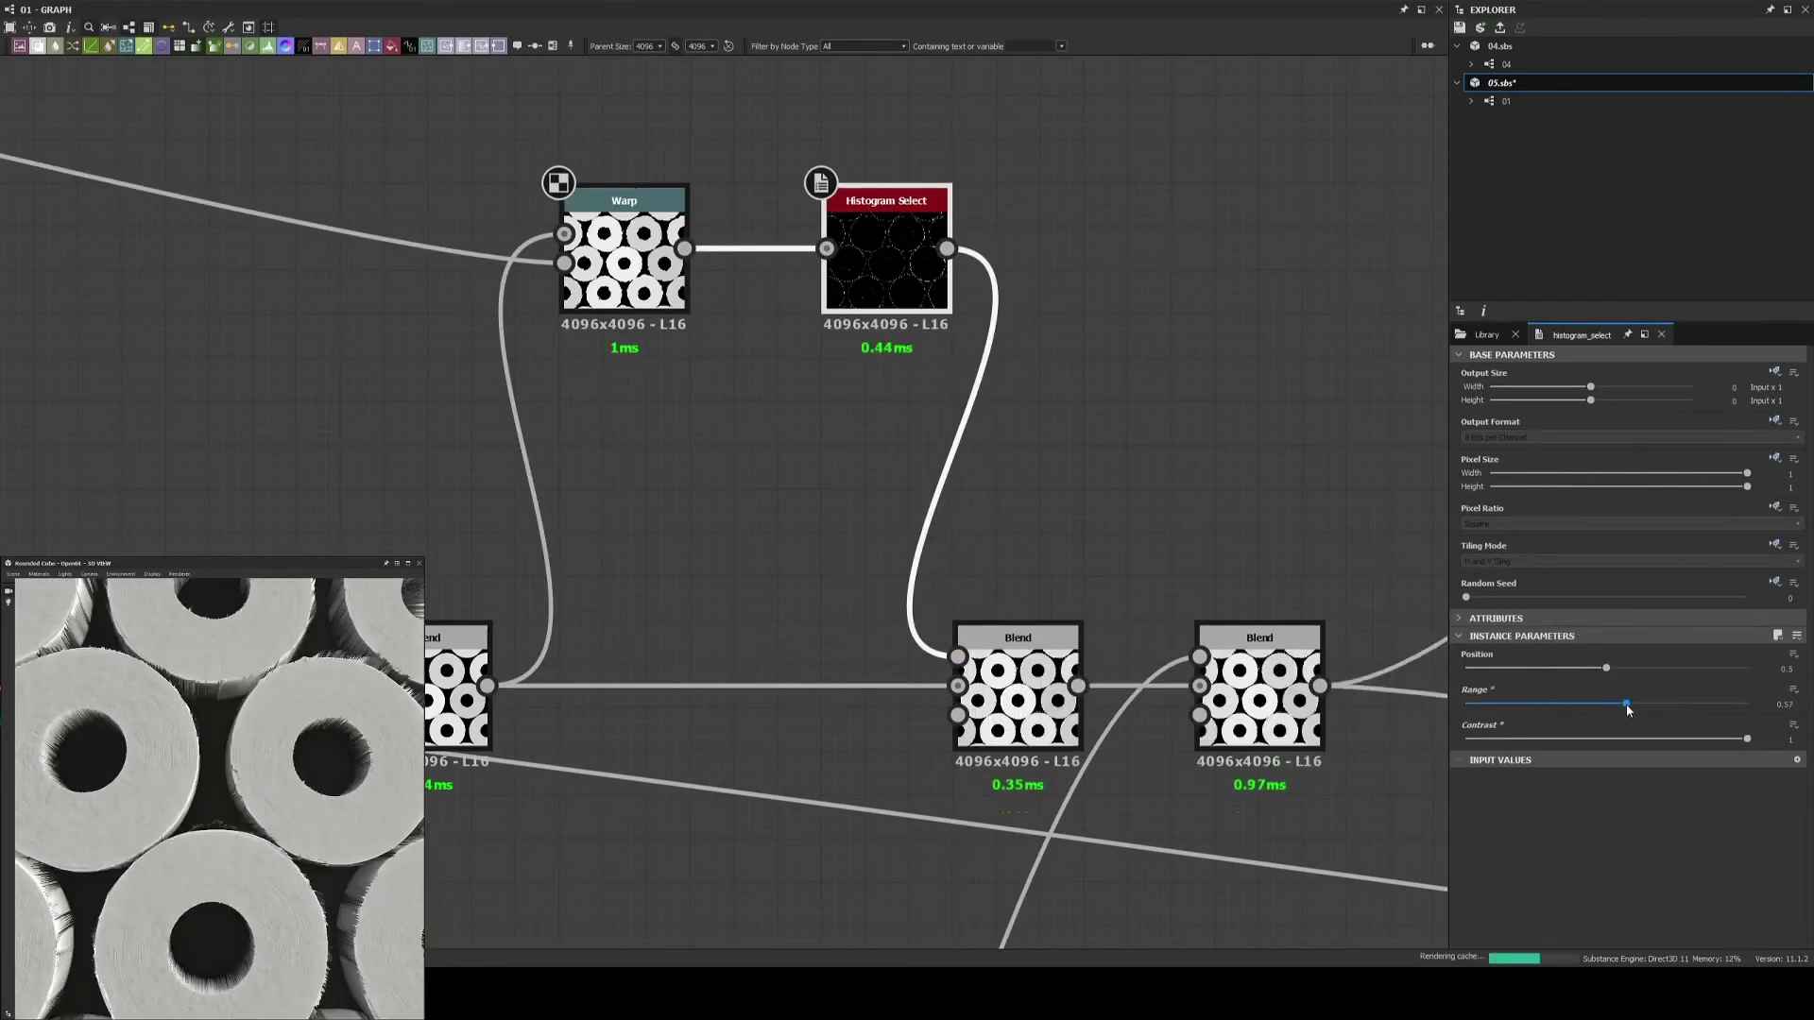
left_click_drag(1627, 709, 1691, 707)
Lower the Warp intensity to 0.05 and the Histogram Select position slightly
left_click(623, 265)
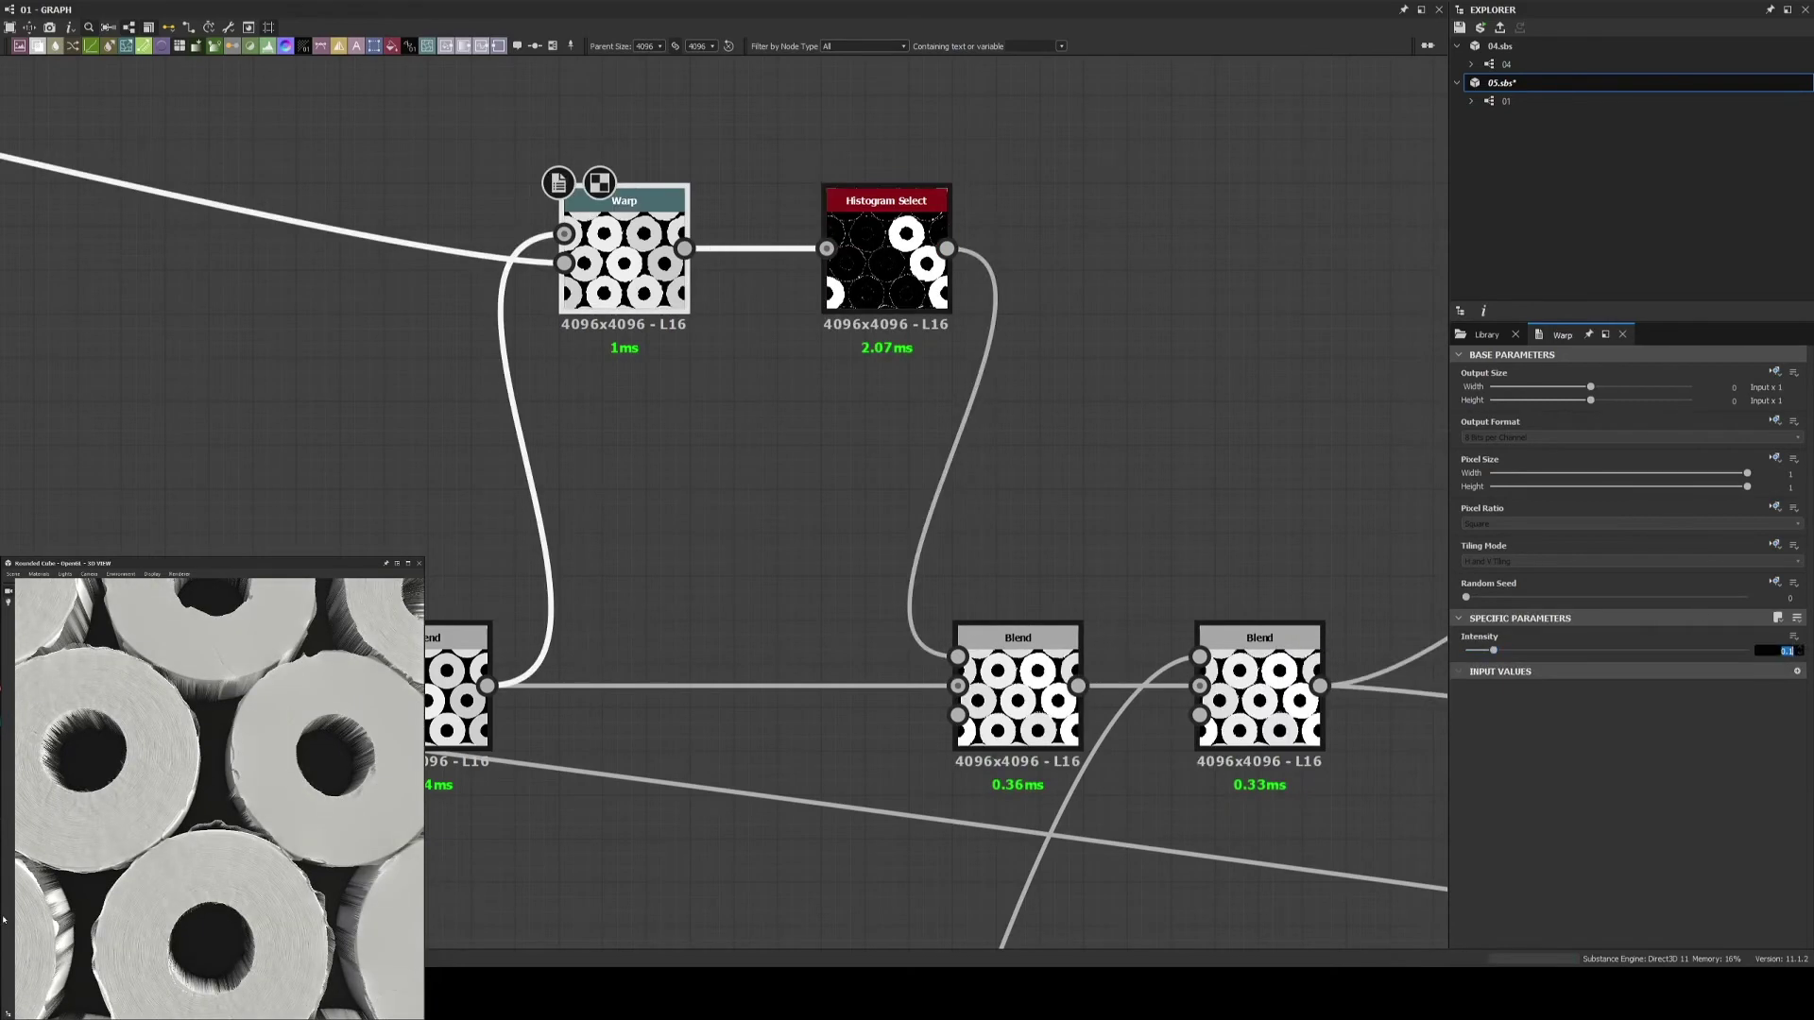
left_click_drag(227, 746, 157, 836)
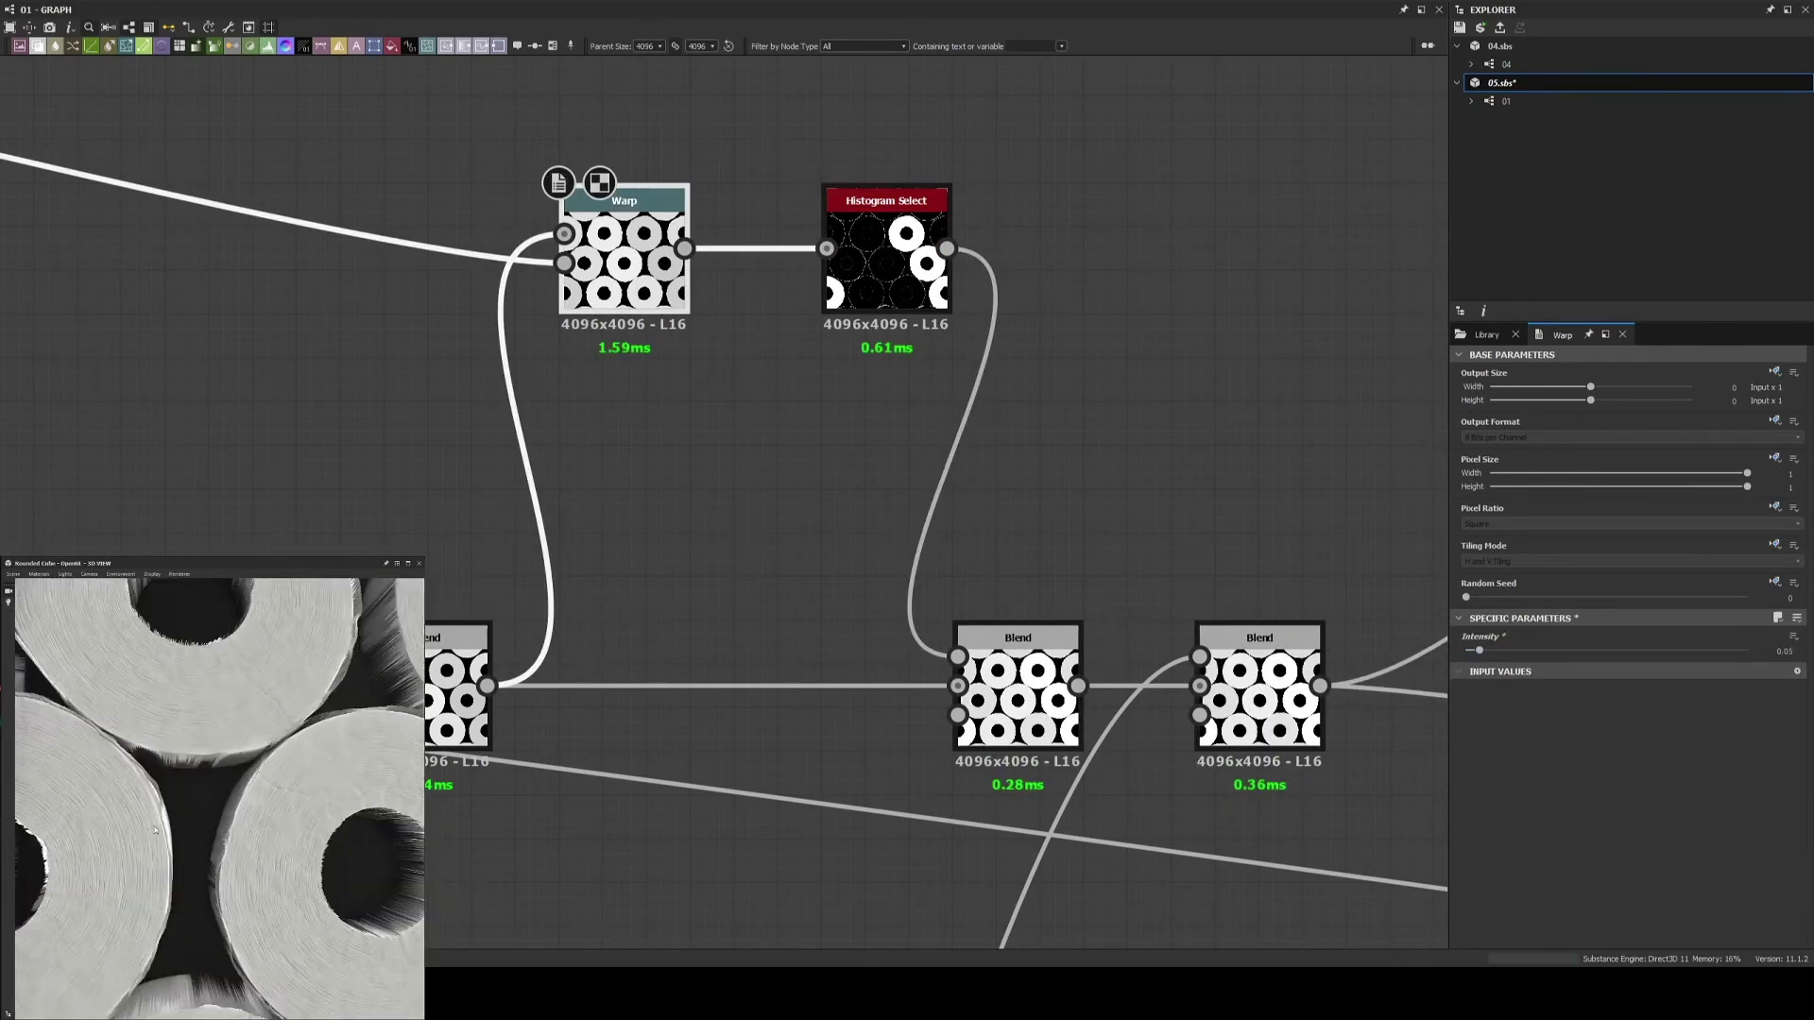
scroll(1046, 458, "down", 1)
scroll(1049, 359, "up", 3)
left_click(826, 340)
left_click_drag(1606, 668, 1572, 668)
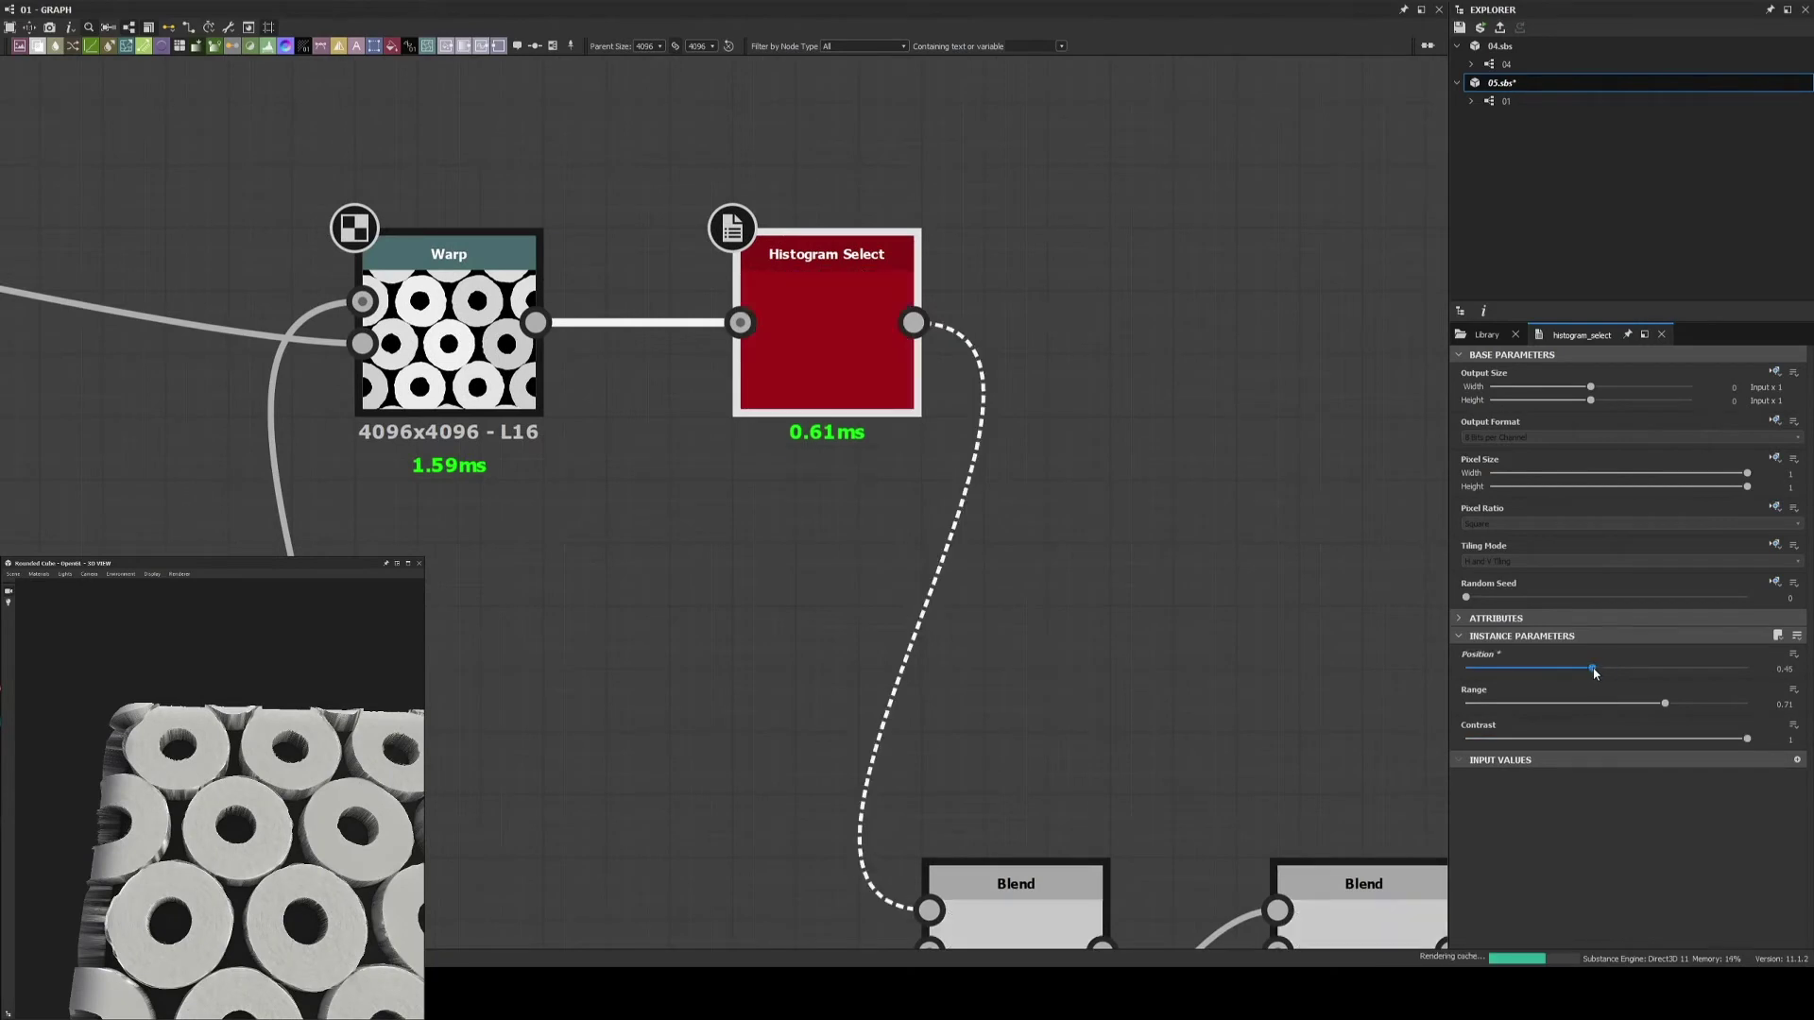
Add a Threshold node off the Warp output and lower its threshold level
scroll(691, 384, "down", 2)
left_click_drag(725, 558, 836, 284)
type("th")
key("Return")
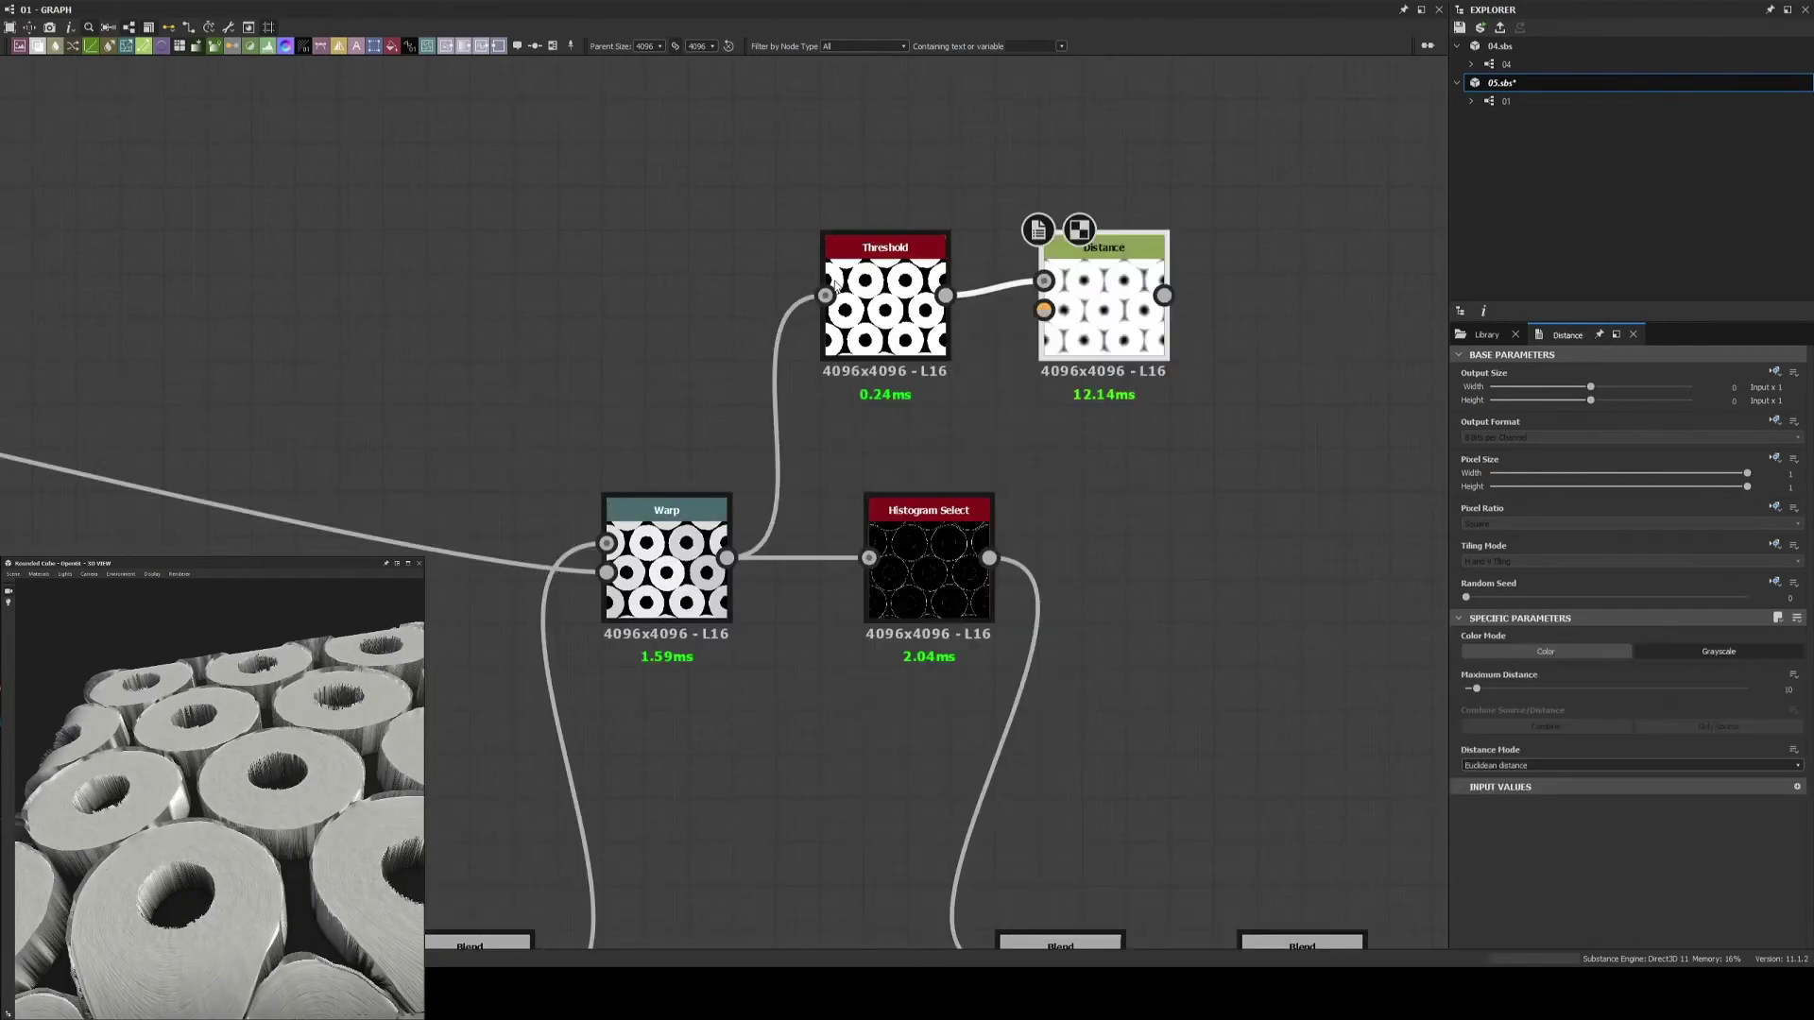
left_click(931, 326)
left_click_drag(1608, 668, 1504, 670)
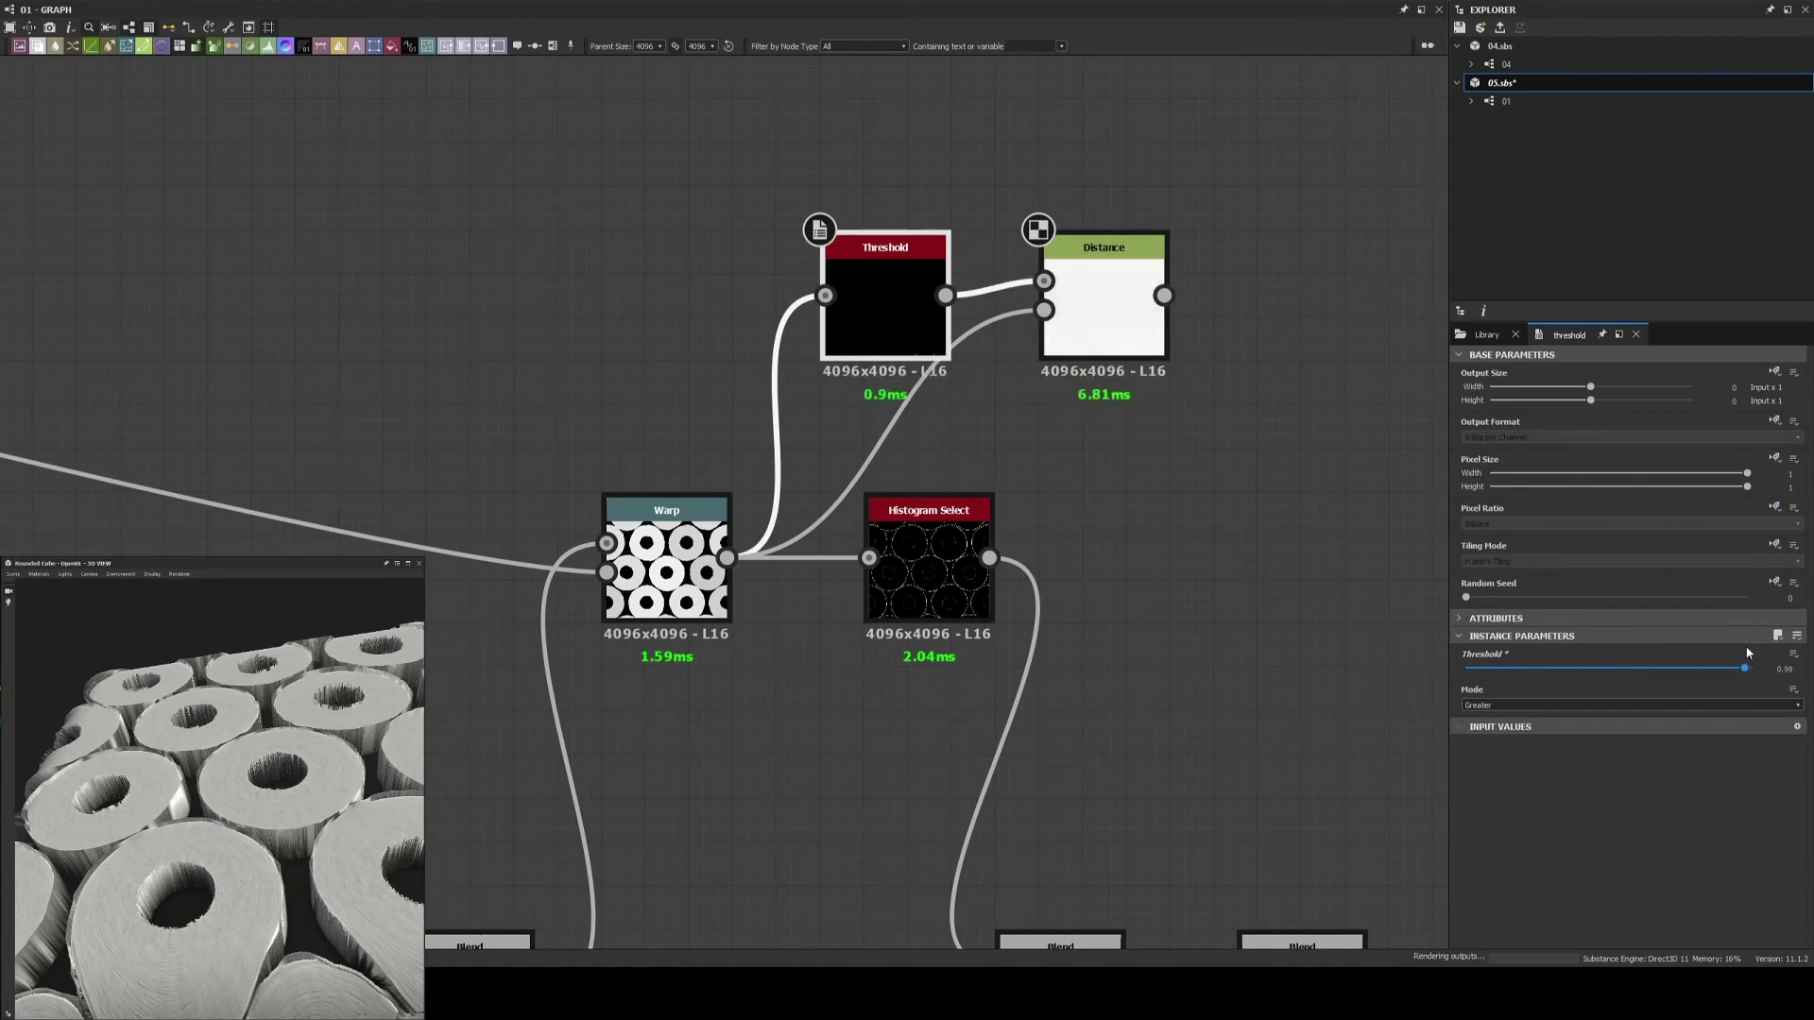
Reposition the Distance node after the Threshold and increase its maximum distance
left_click(666, 567)
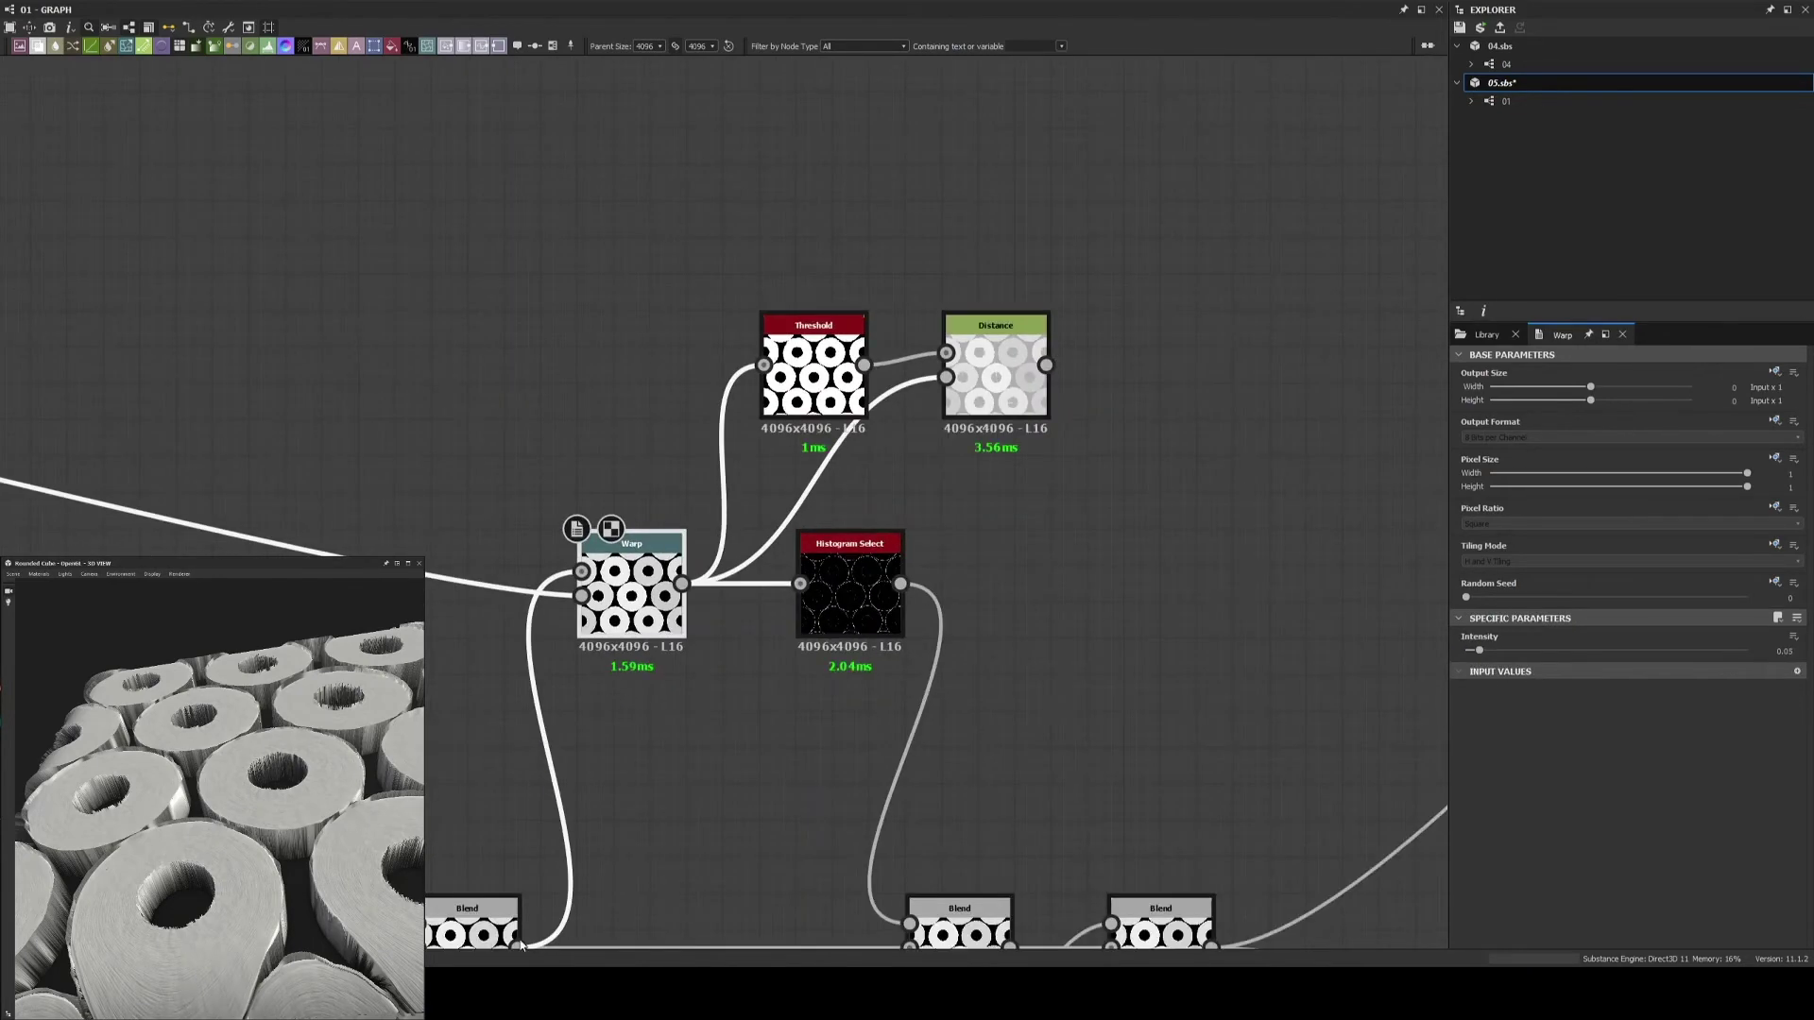
scroll(534, 453, "down", 1)
left_click(1019, 338)
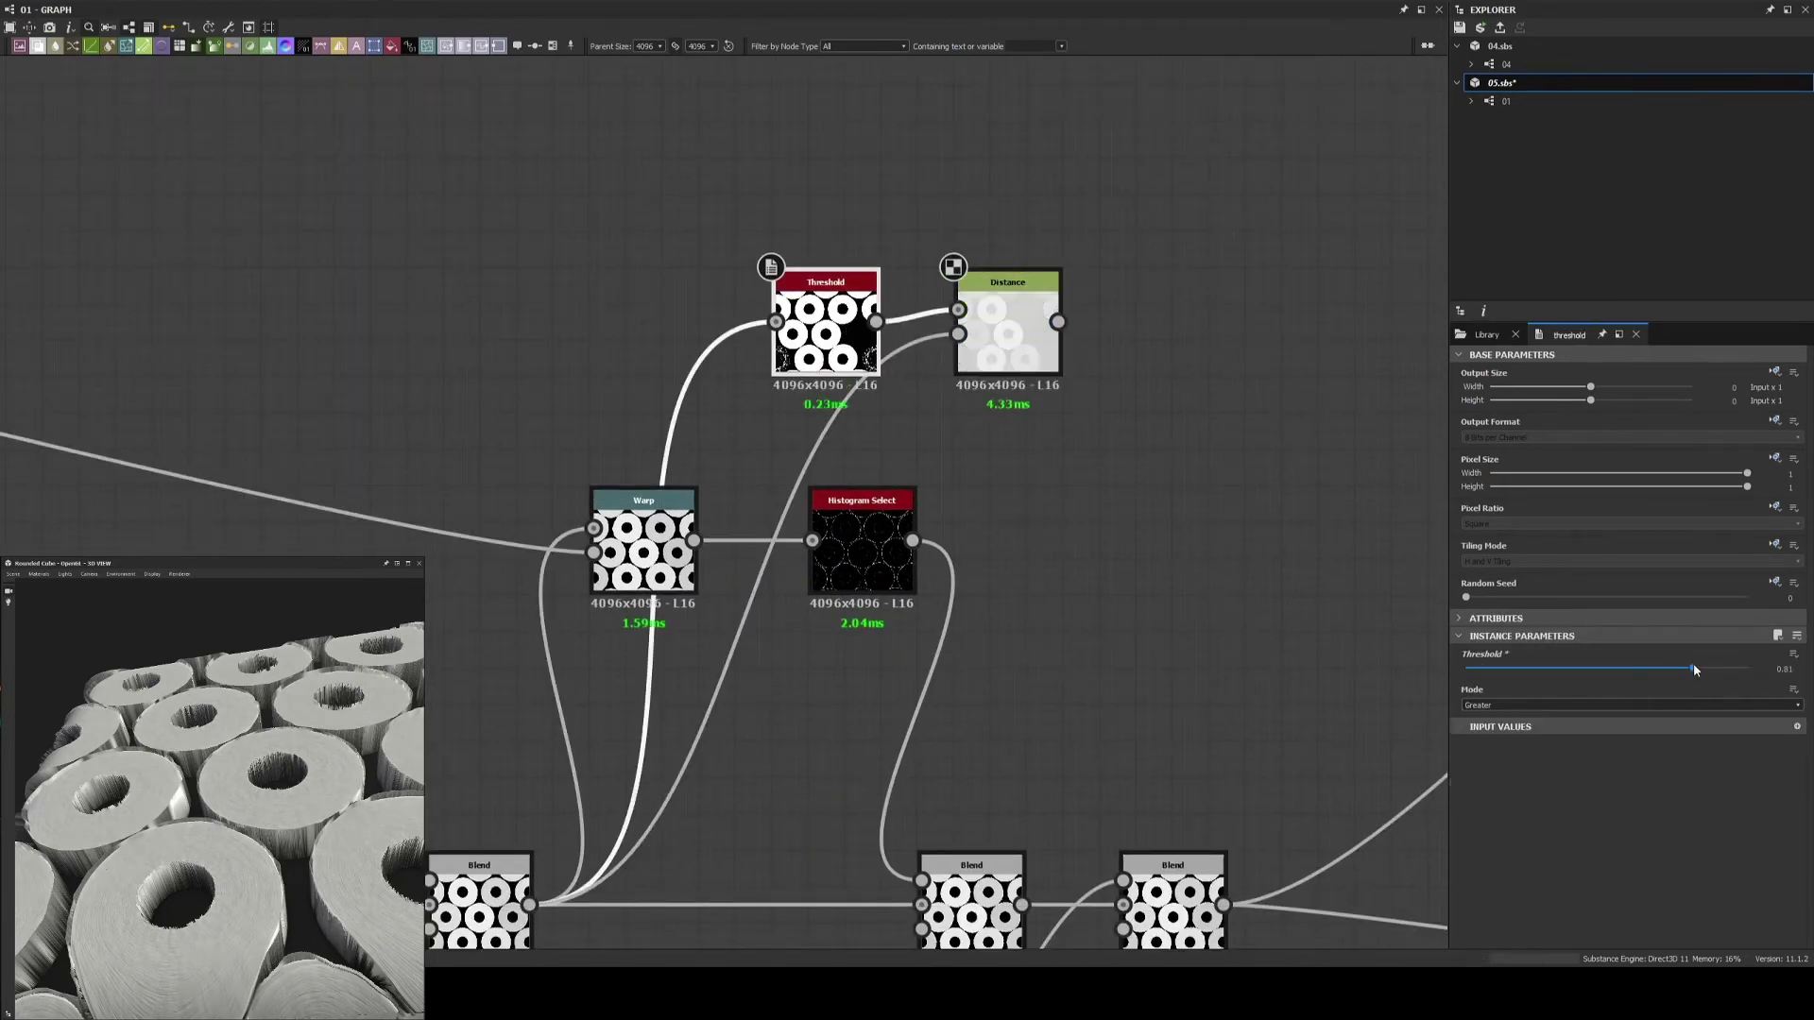
scroll(1039, 472, "down", 3)
scroll(1151, 553, "up", 5)
left_click(1151, 553)
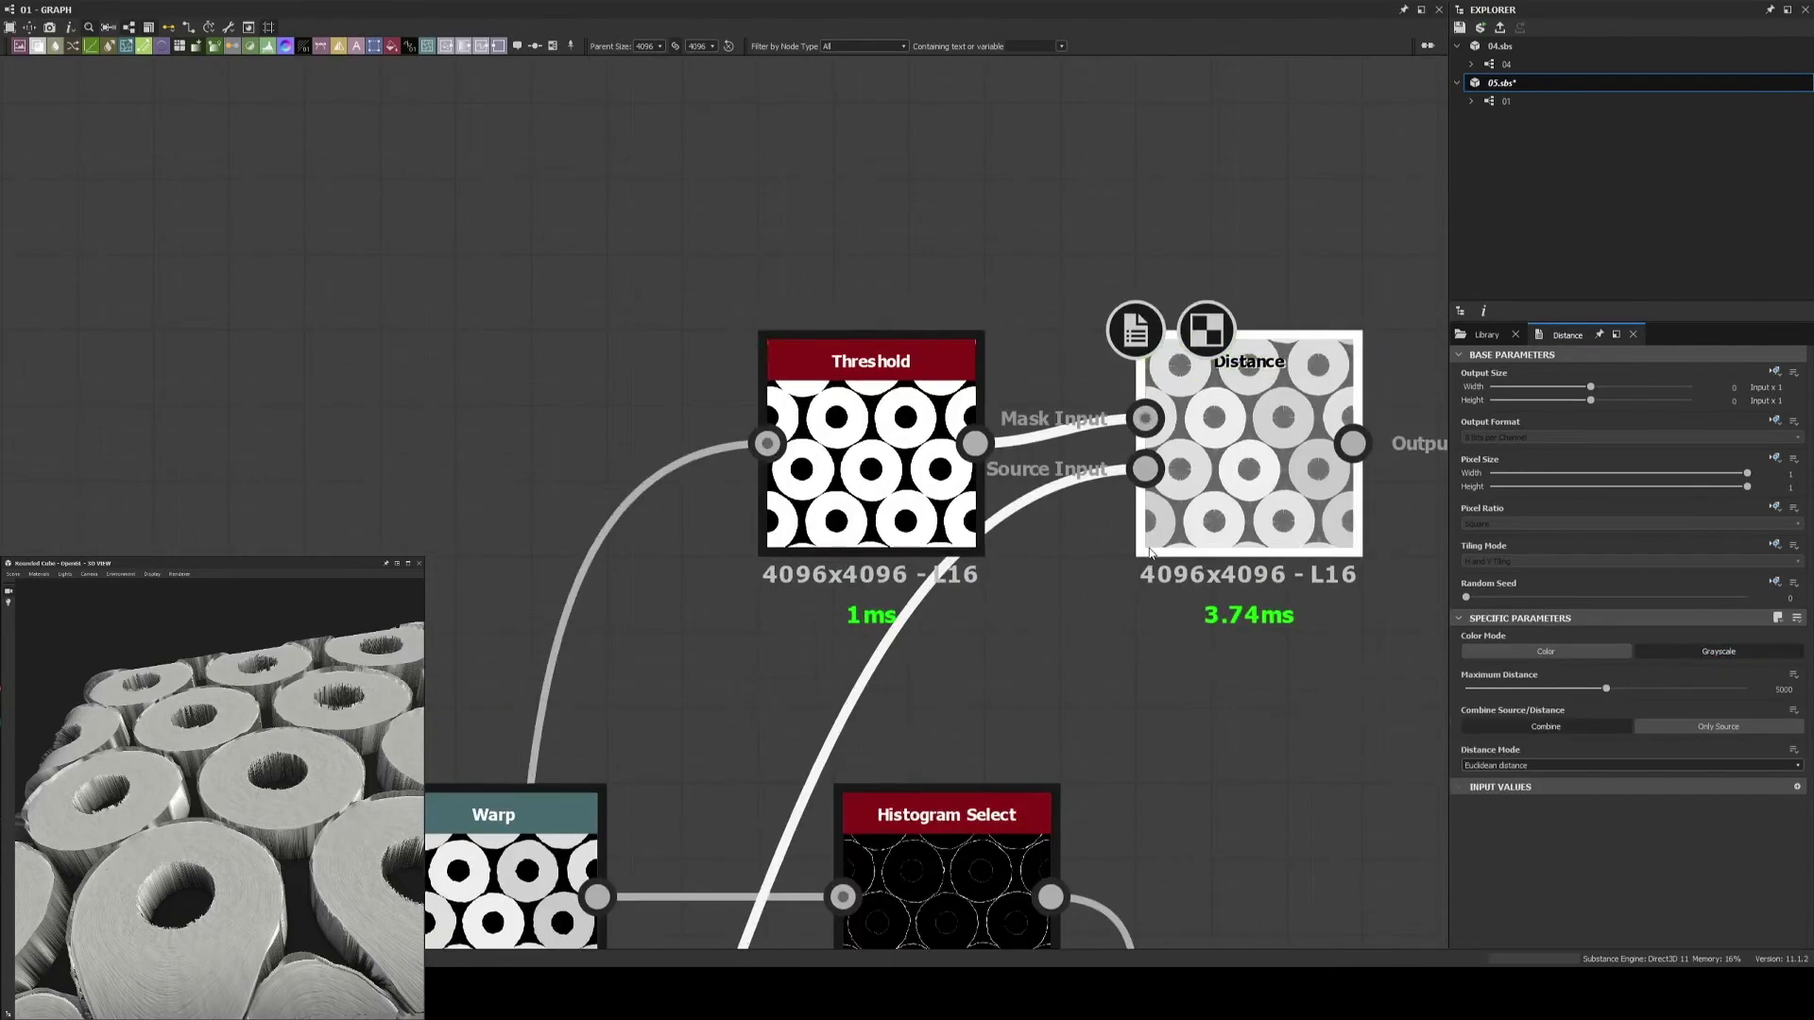
left_click(869, 473)
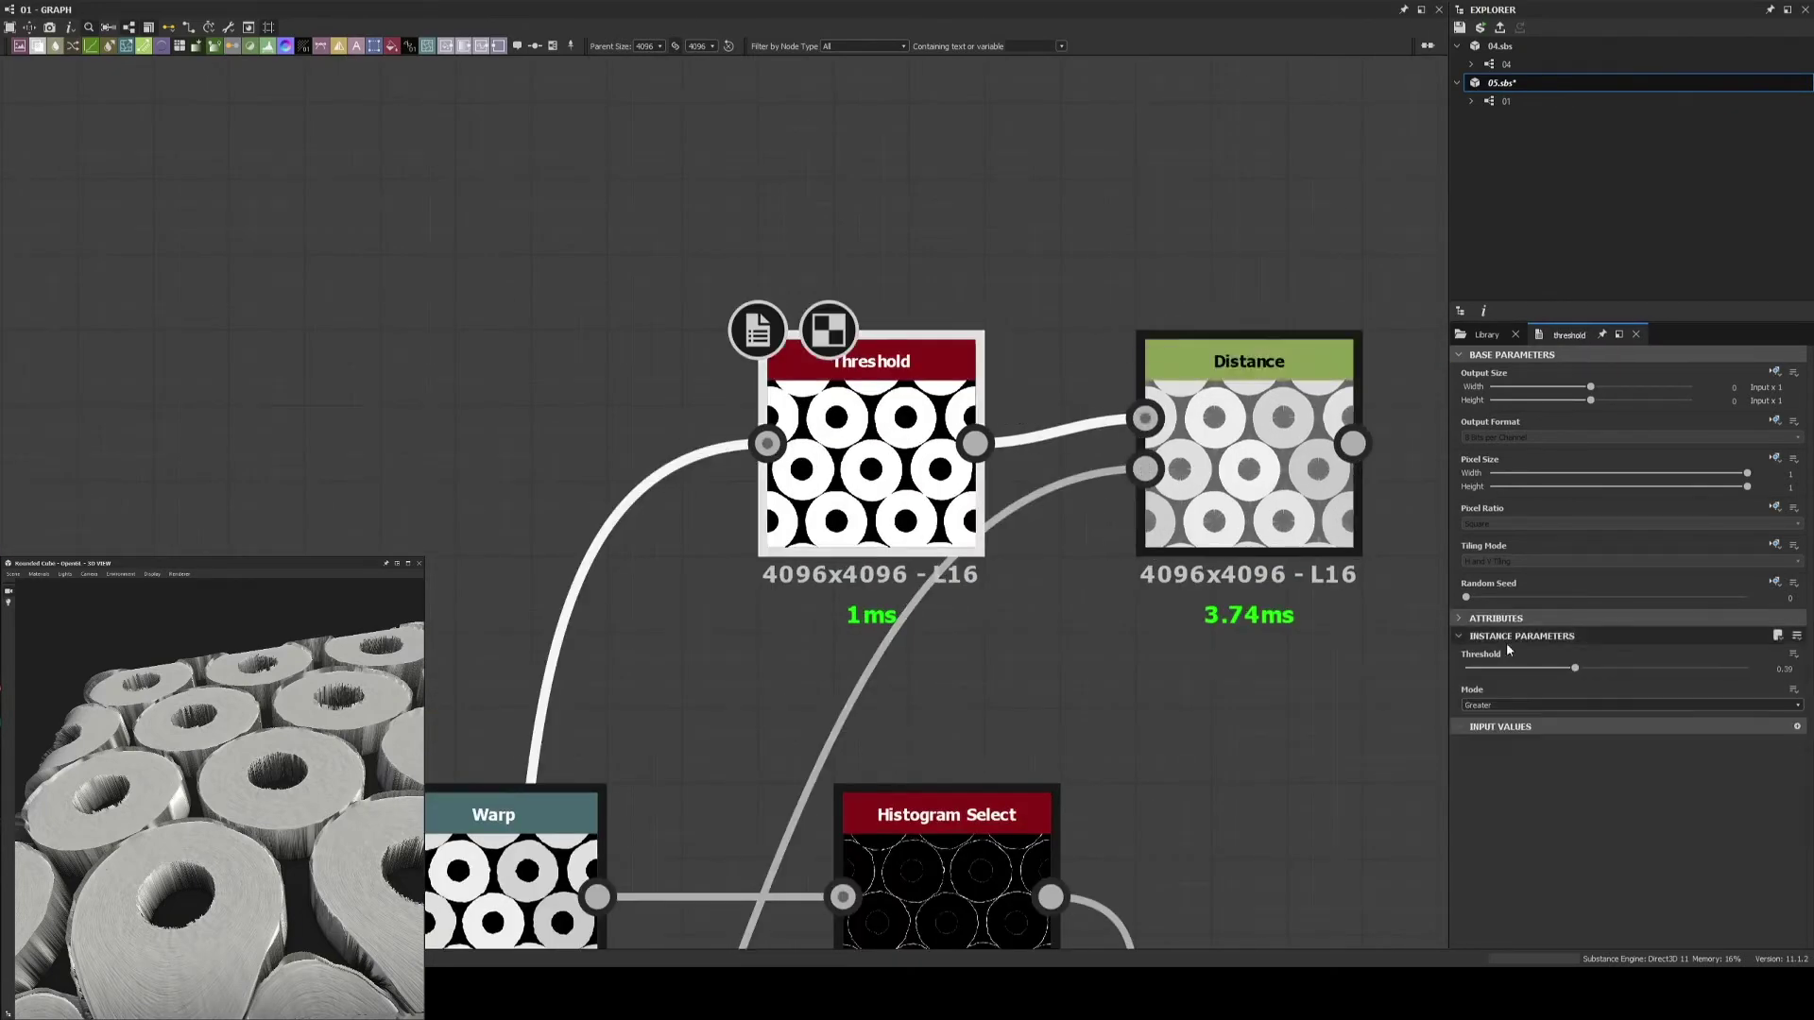
left_click_drag(1249, 361, 1325, 361)
left_click_drag(1606, 689, 1621, 693)
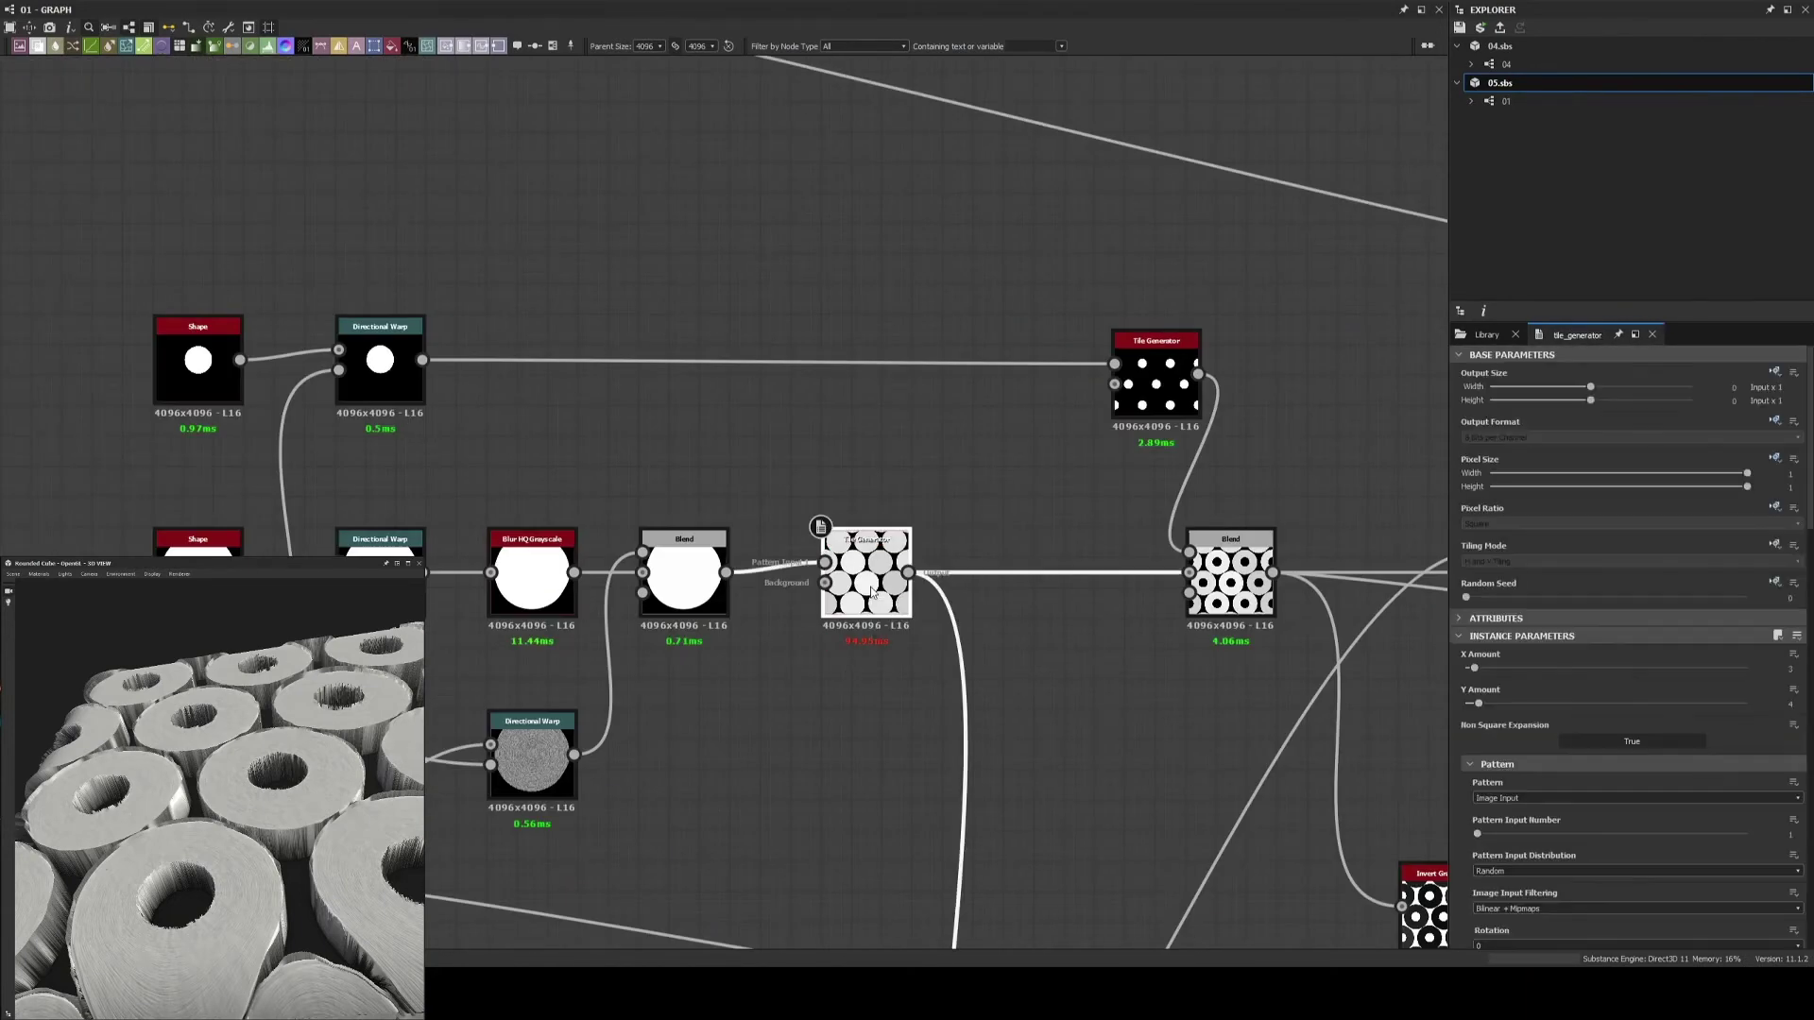
Switch the Tile Generator to an image input pattern and change the upper one's scale to 2.67
left_click(1540, 830)
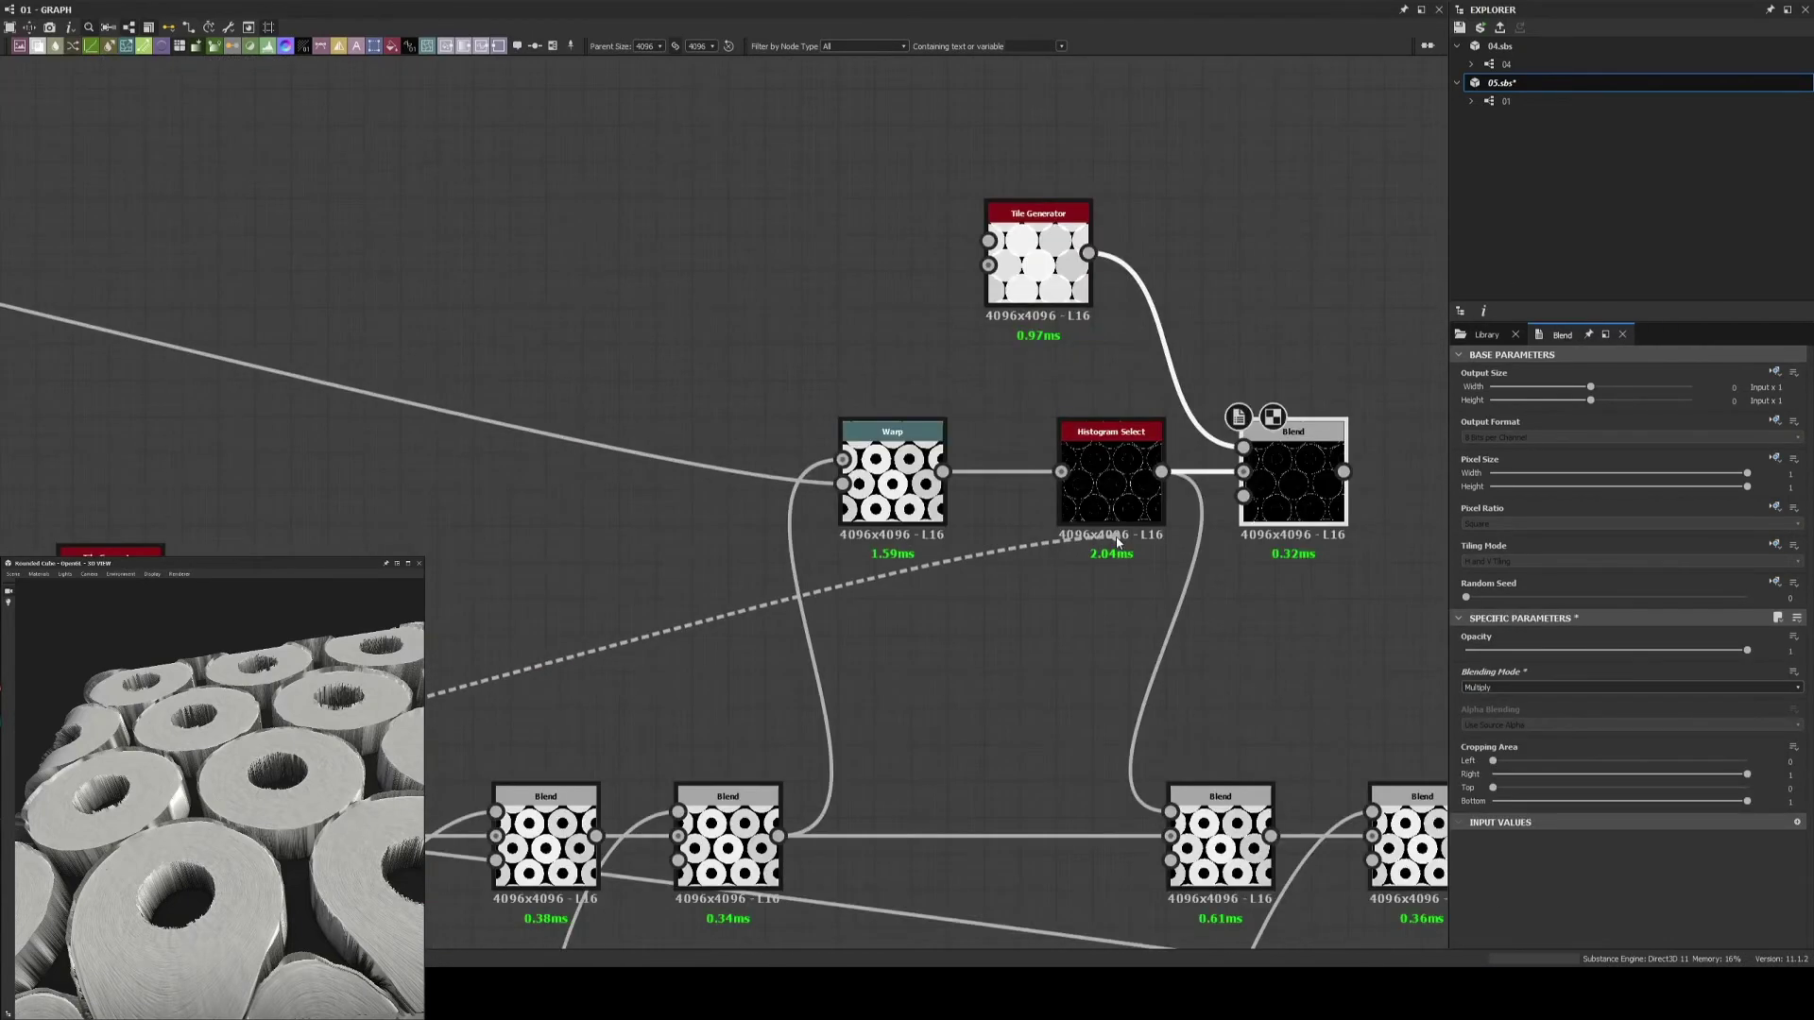
mouse_move(227, 803)
left_mouse_down()
mouse_move(192, 877)
mouse_move(236, 813)
left_mouse_up()
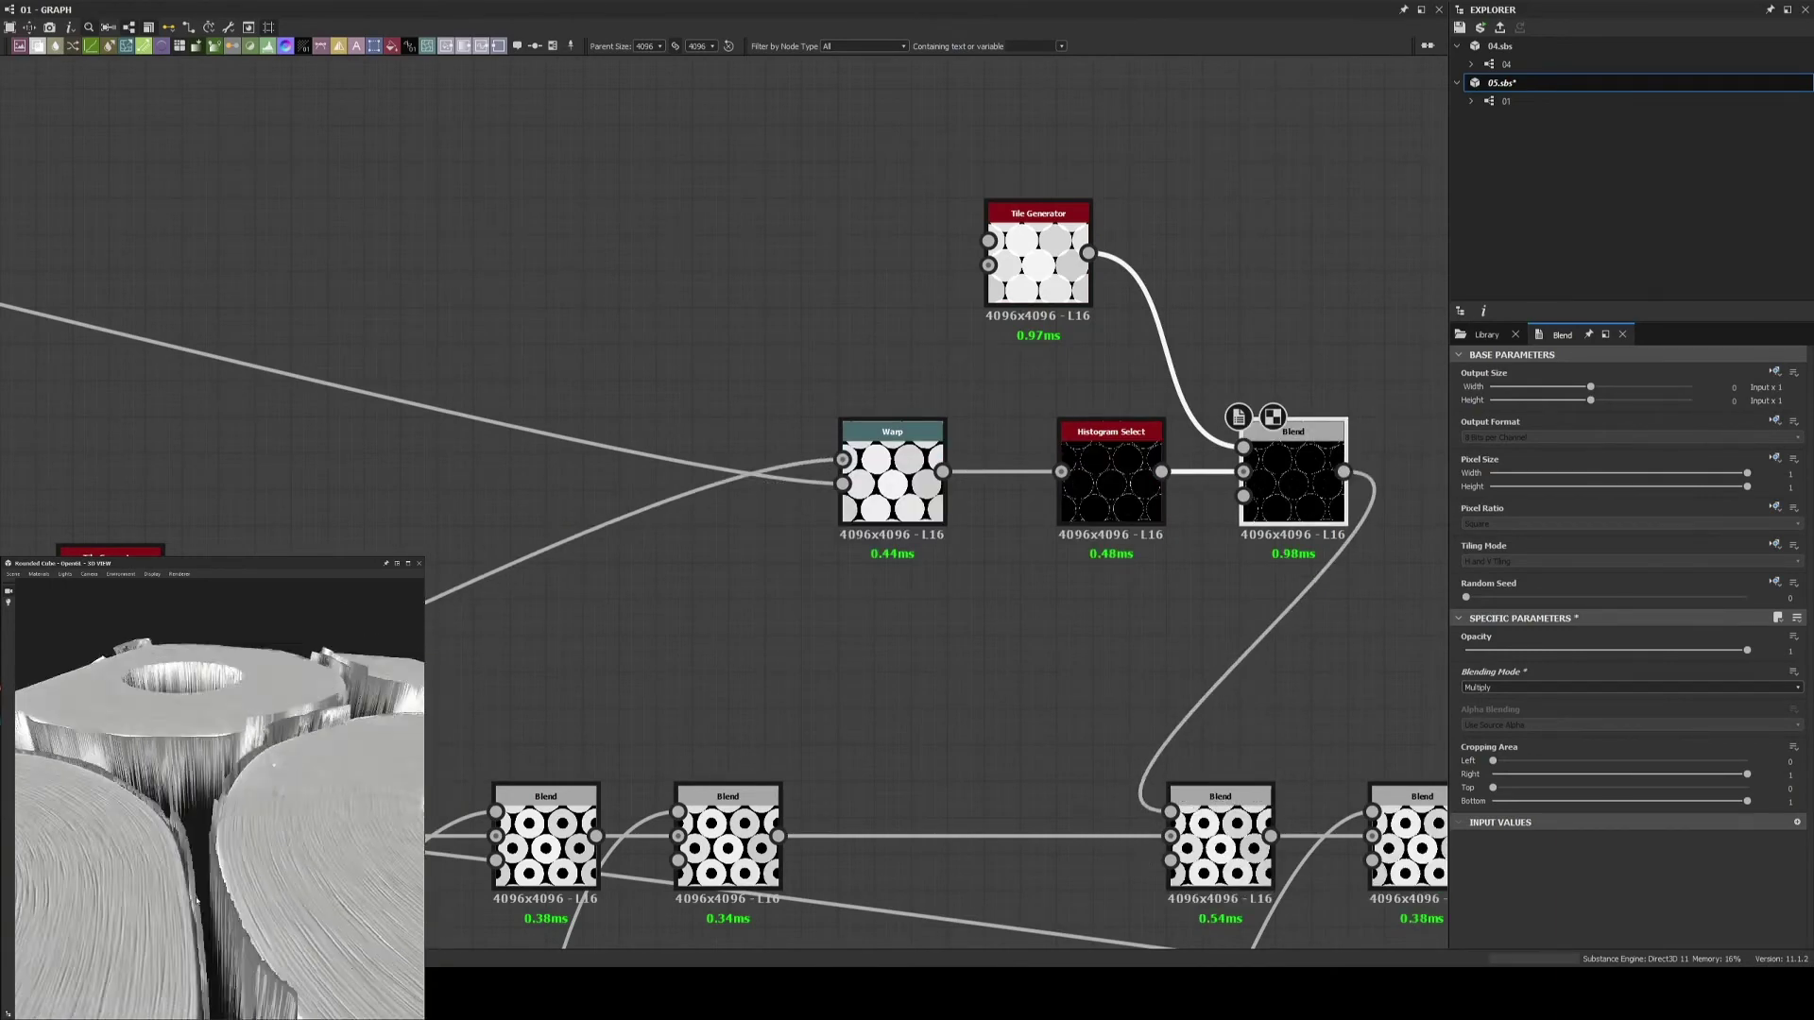
left_click(1038, 255)
scroll(1590, 750, "down", 5)
scroll(1590, 750, "down", 2)
left_click_drag(1612, 578, 1599, 585)
left_click_drag(274, 756, 272, 889)
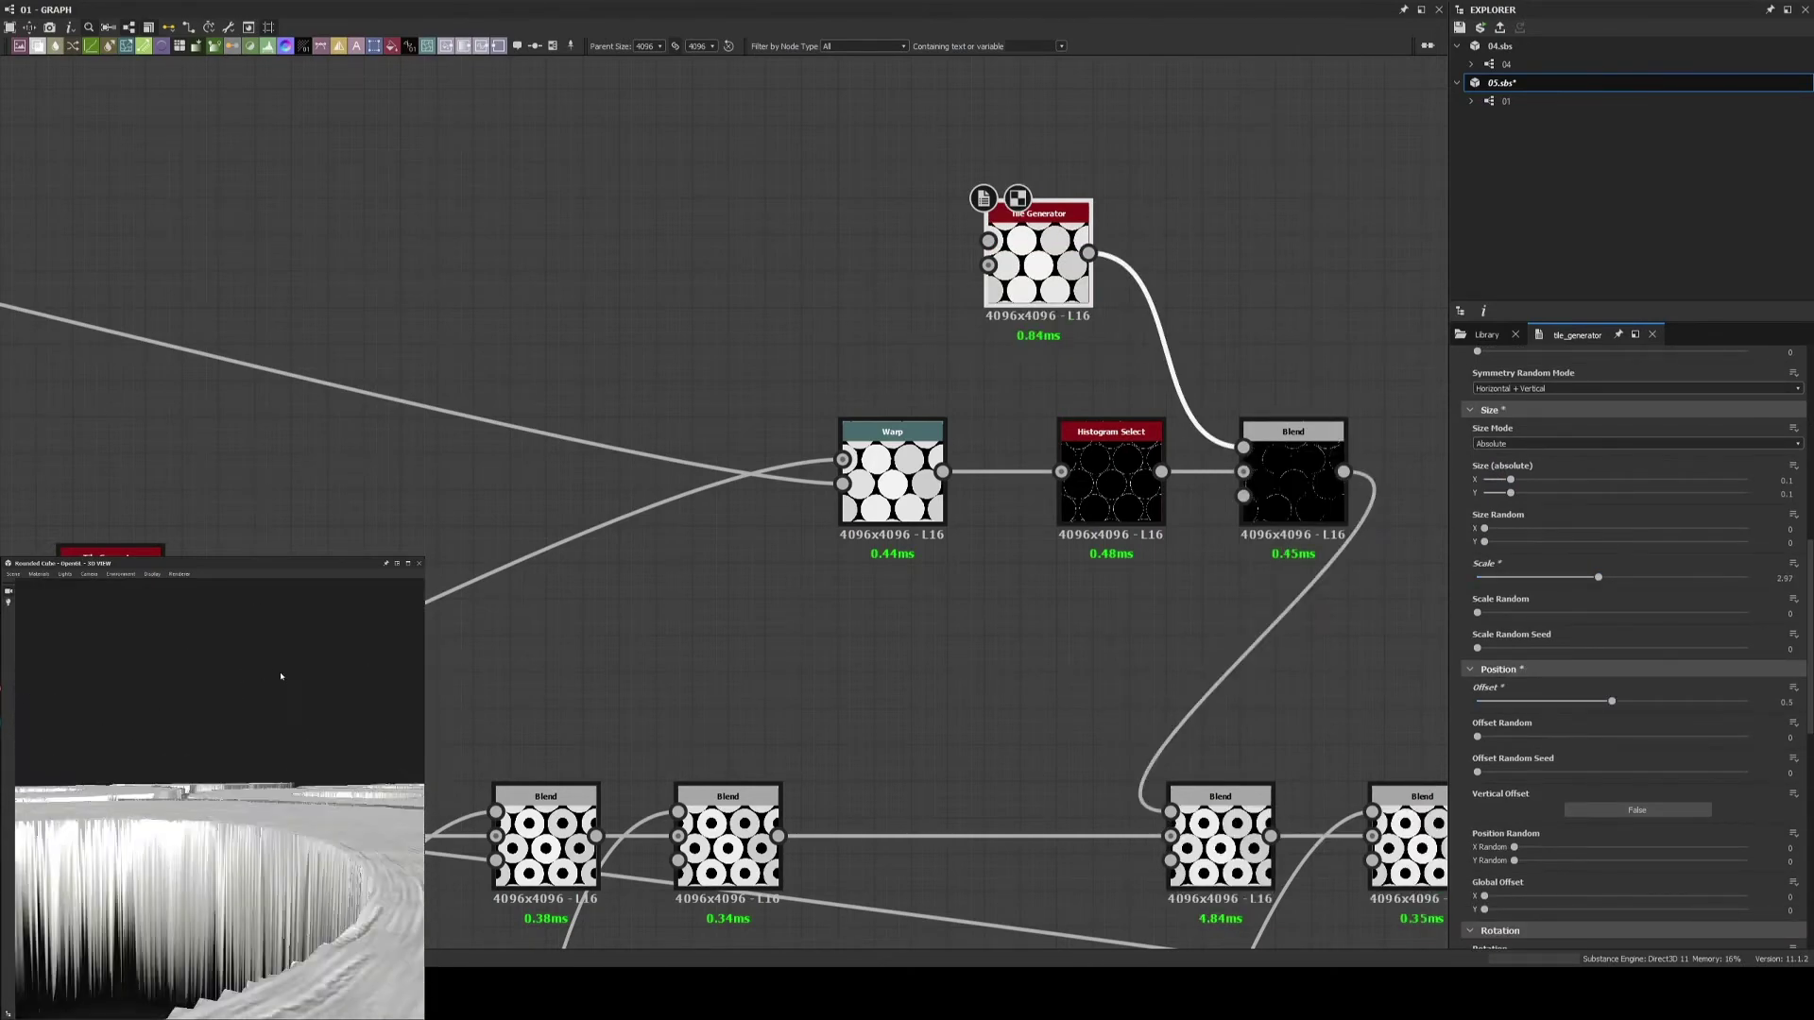
scroll(430, 151, "down", 2)
Add a Blur HQ Grayscale after the upper Blend with intensity 0.1
middle_click_drag(1087, 434, 781, 405)
left_click_drag(765, 342, 784, 404)
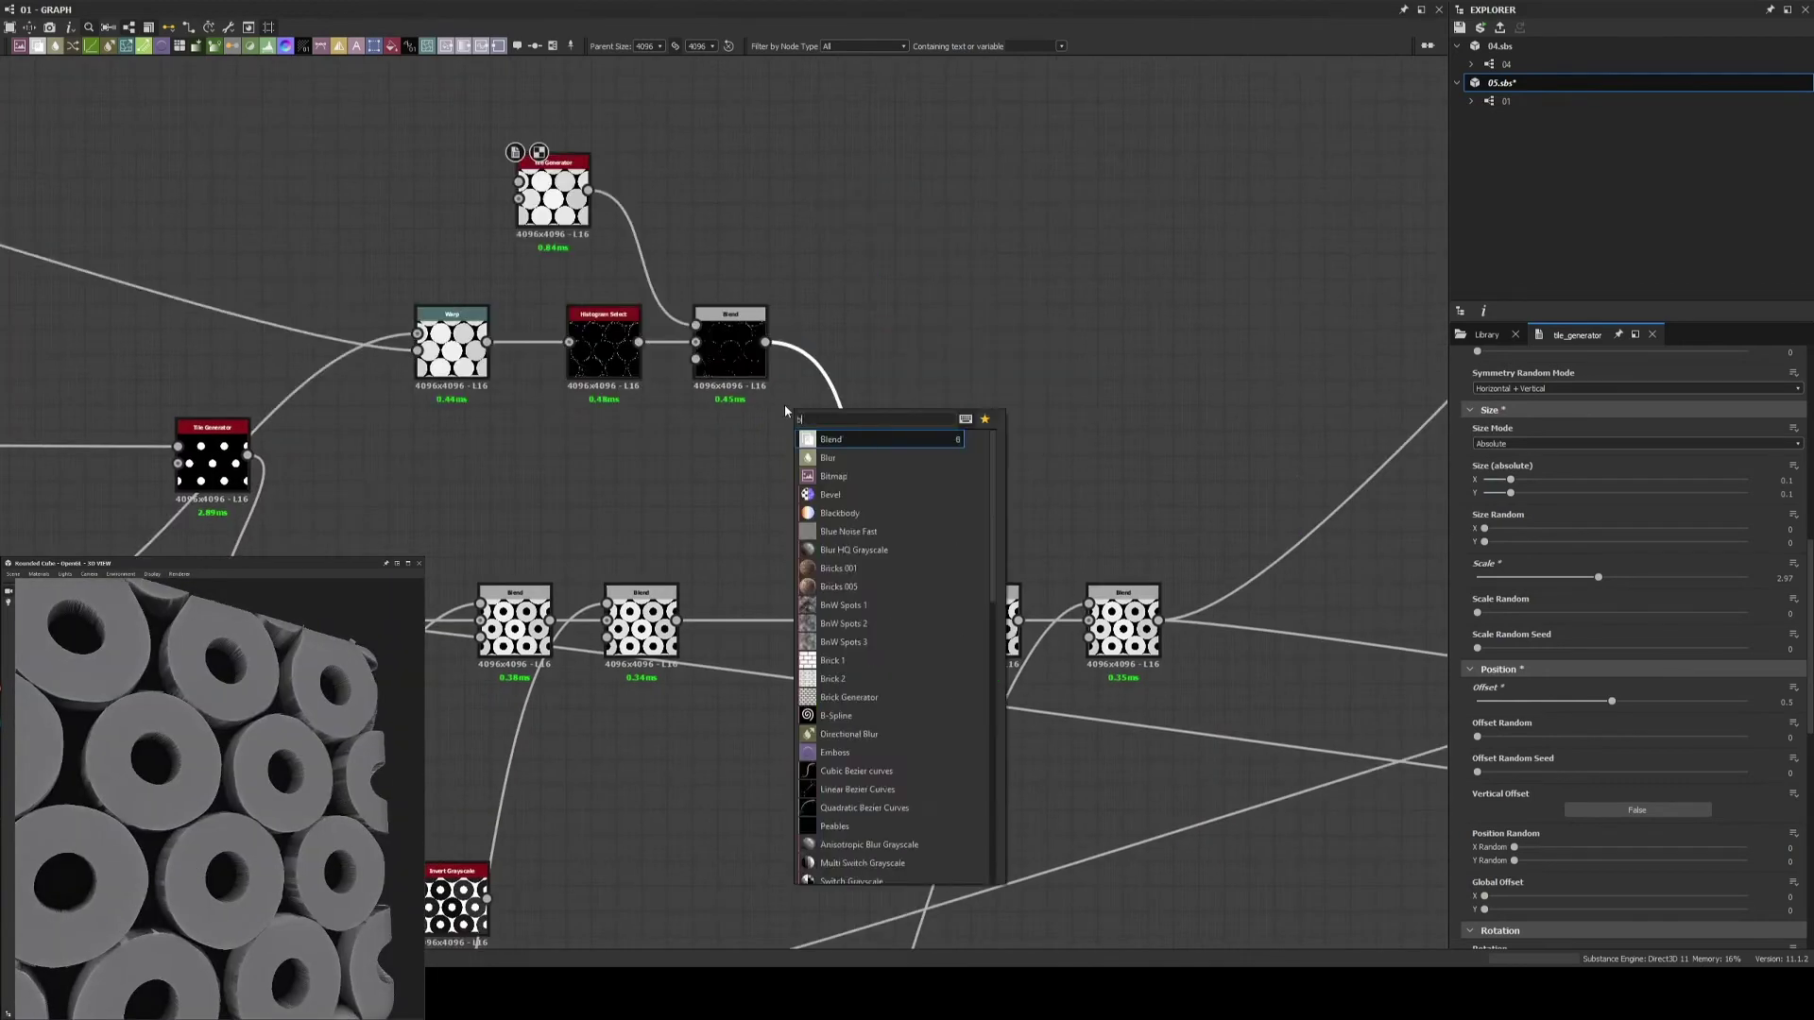
left_click(850, 472)
type("0.1")
key("Return")
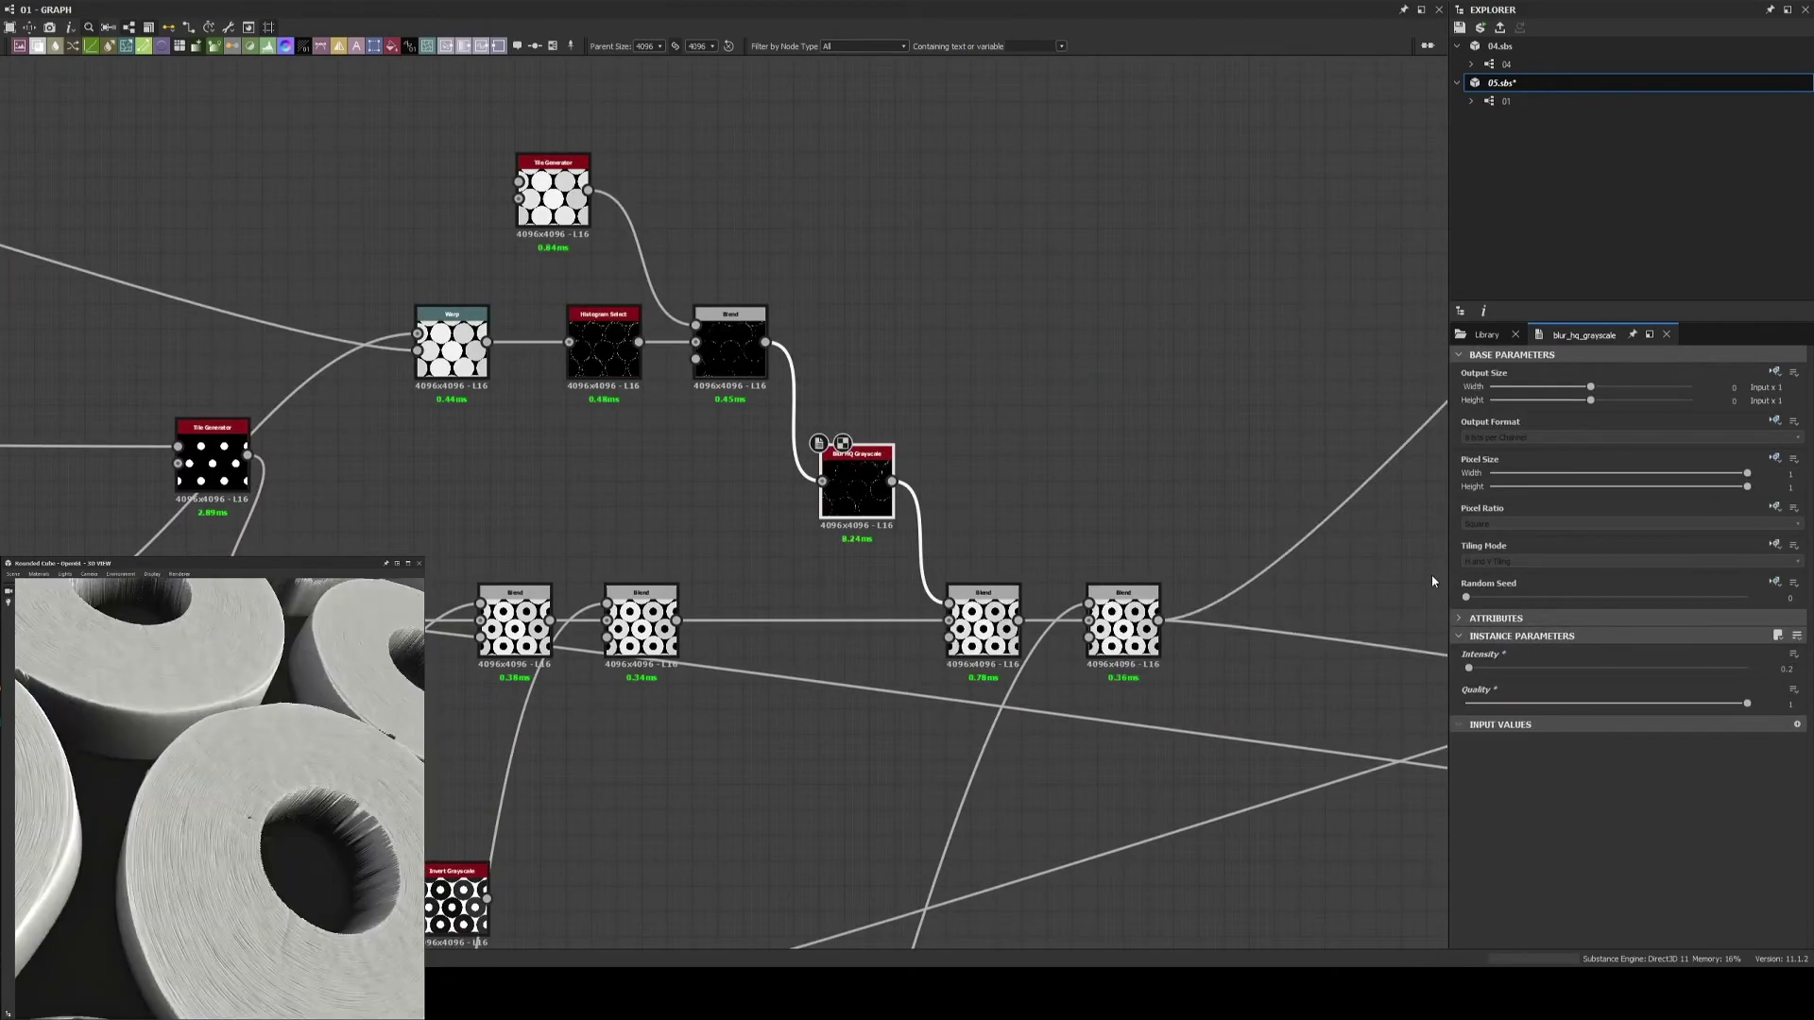
Slightly narrow the Histogram Select range and check the result in 3D
left_click(605, 340)
scroll(624, 405, "up", 2)
left_click_drag(1681, 704, 1671, 704)
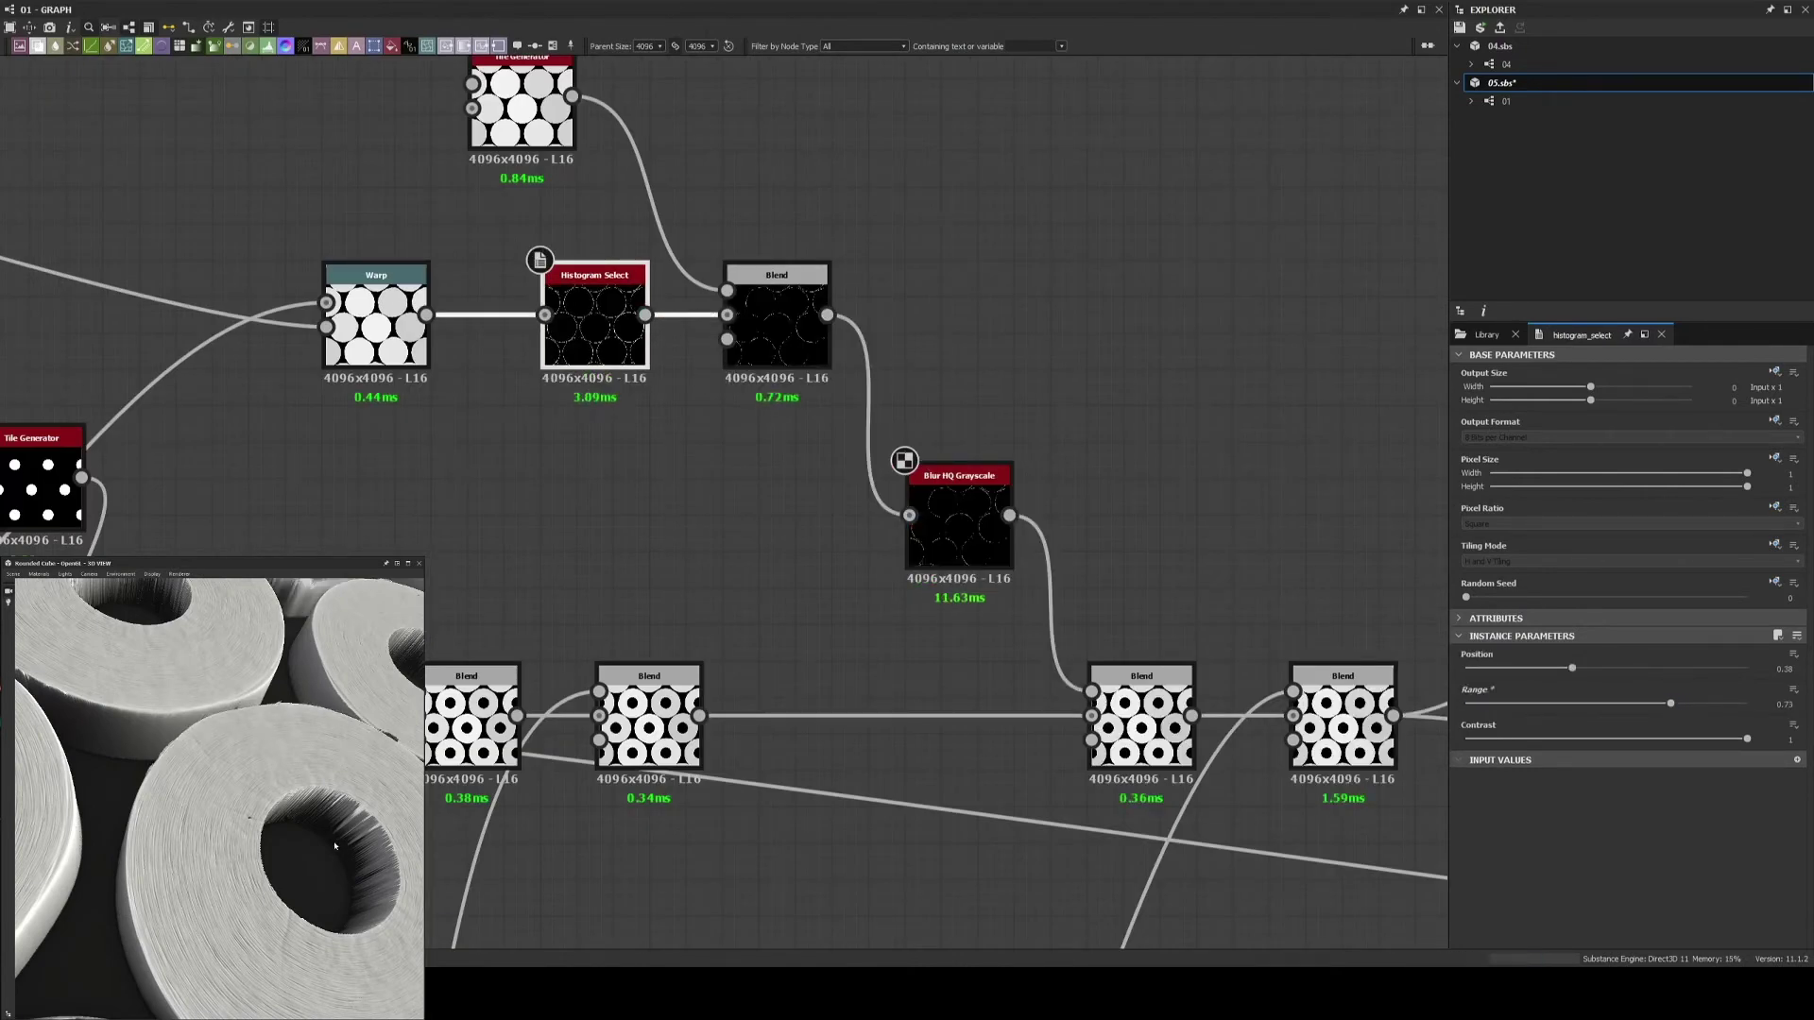
left_click(775, 312)
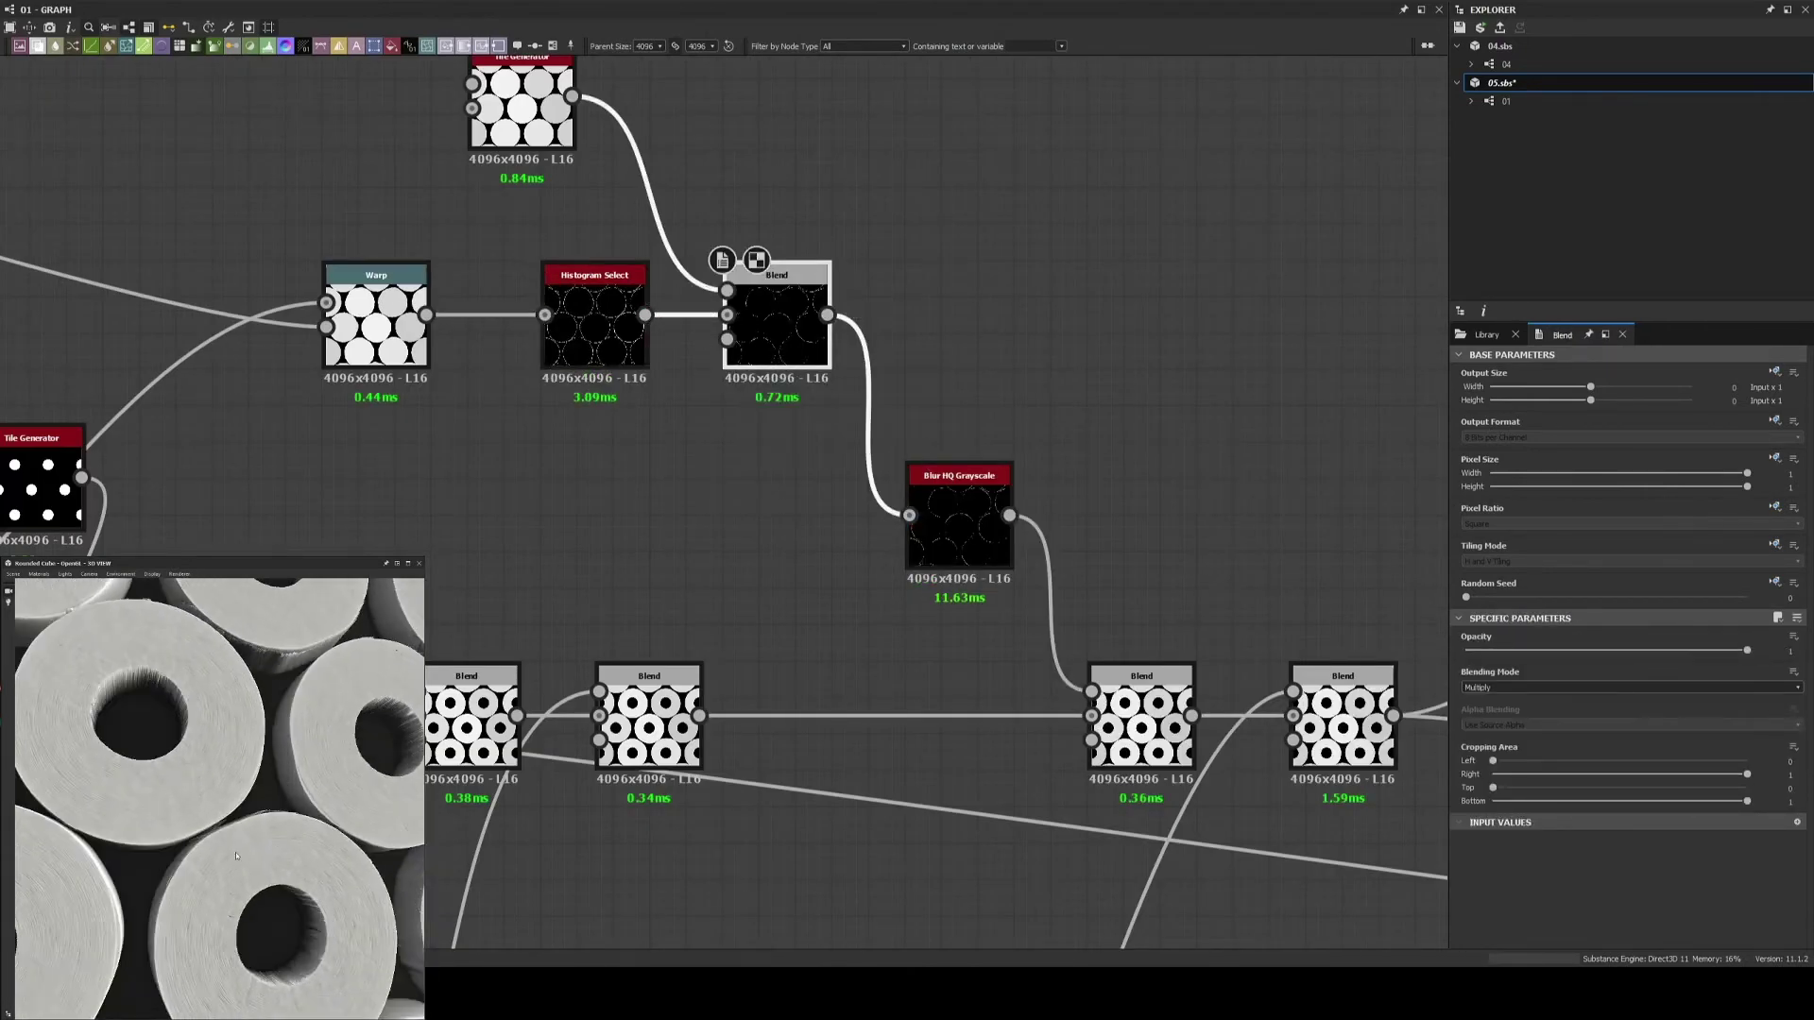
left_click_drag(328, 877, 331, 718)
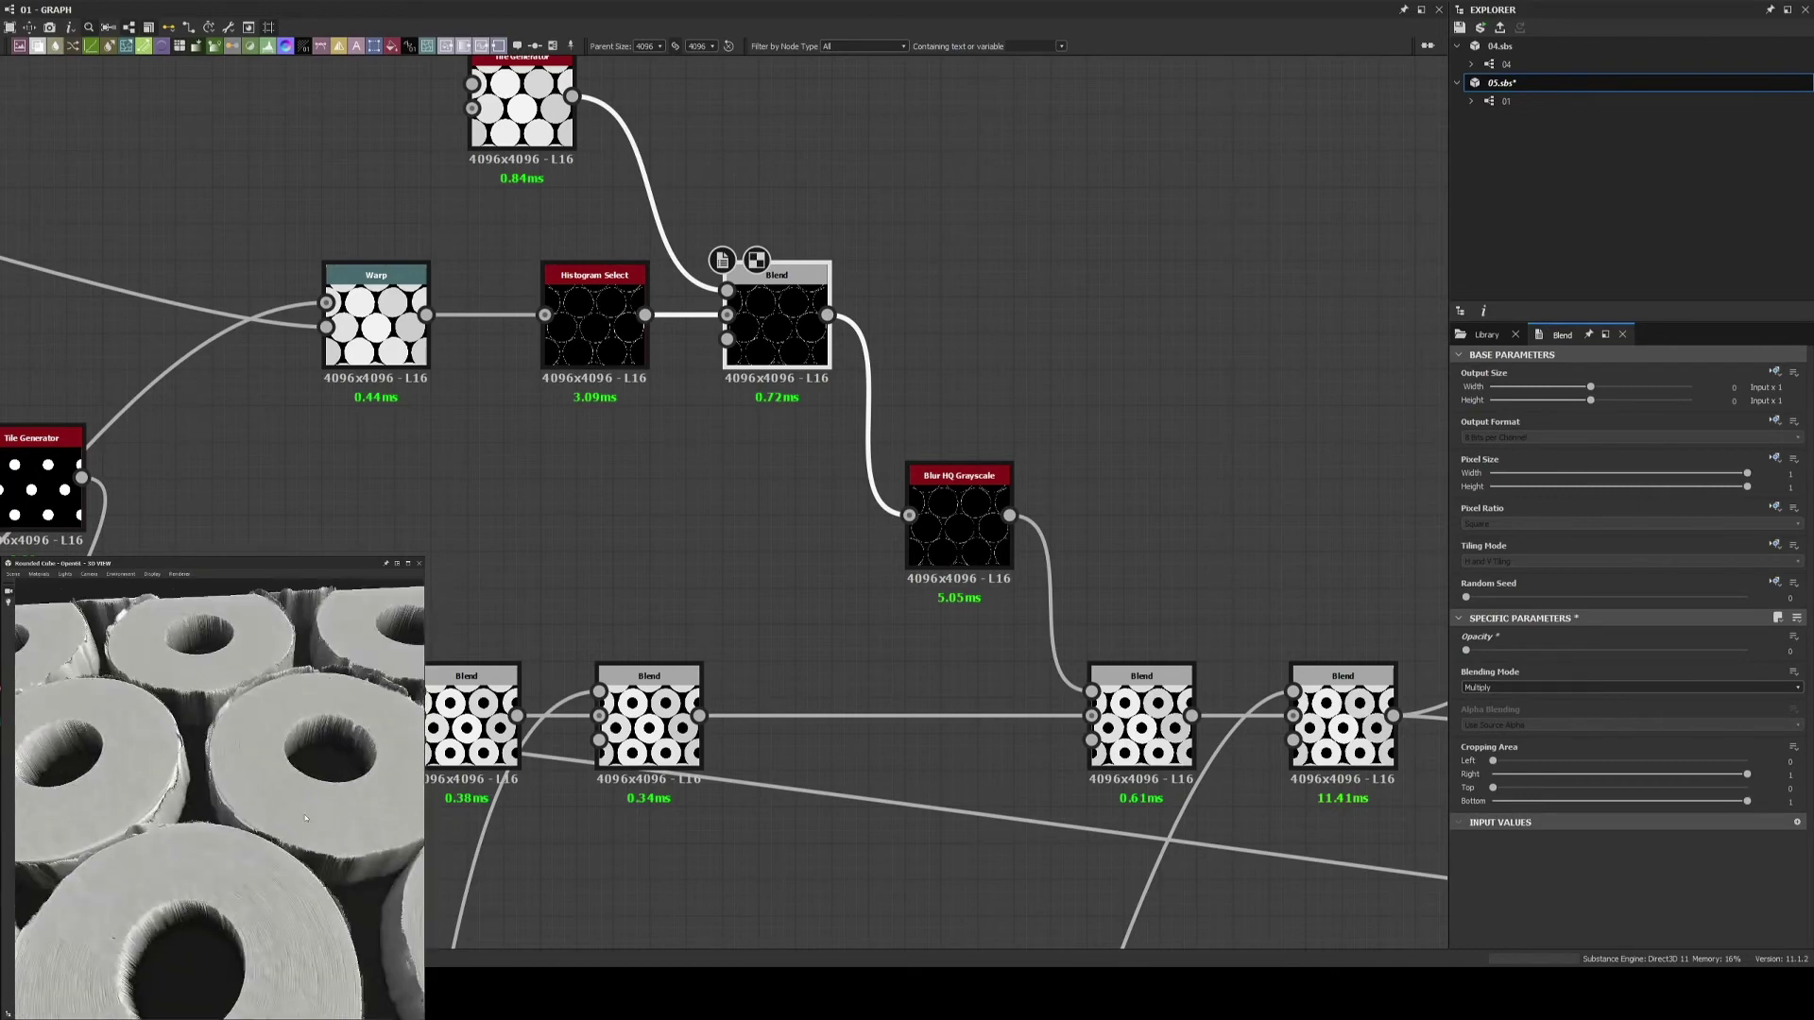
Raise the mask Blend opacity to 1 and set Warp intensity to 0.02
left_click_drag(1473, 654, 1747, 651)
mouse_move(132, 737)
left_mouse_down()
mouse_move(127, 898)
mouse_move(243, 988)
mouse_move(223, 909)
left_mouse_up()
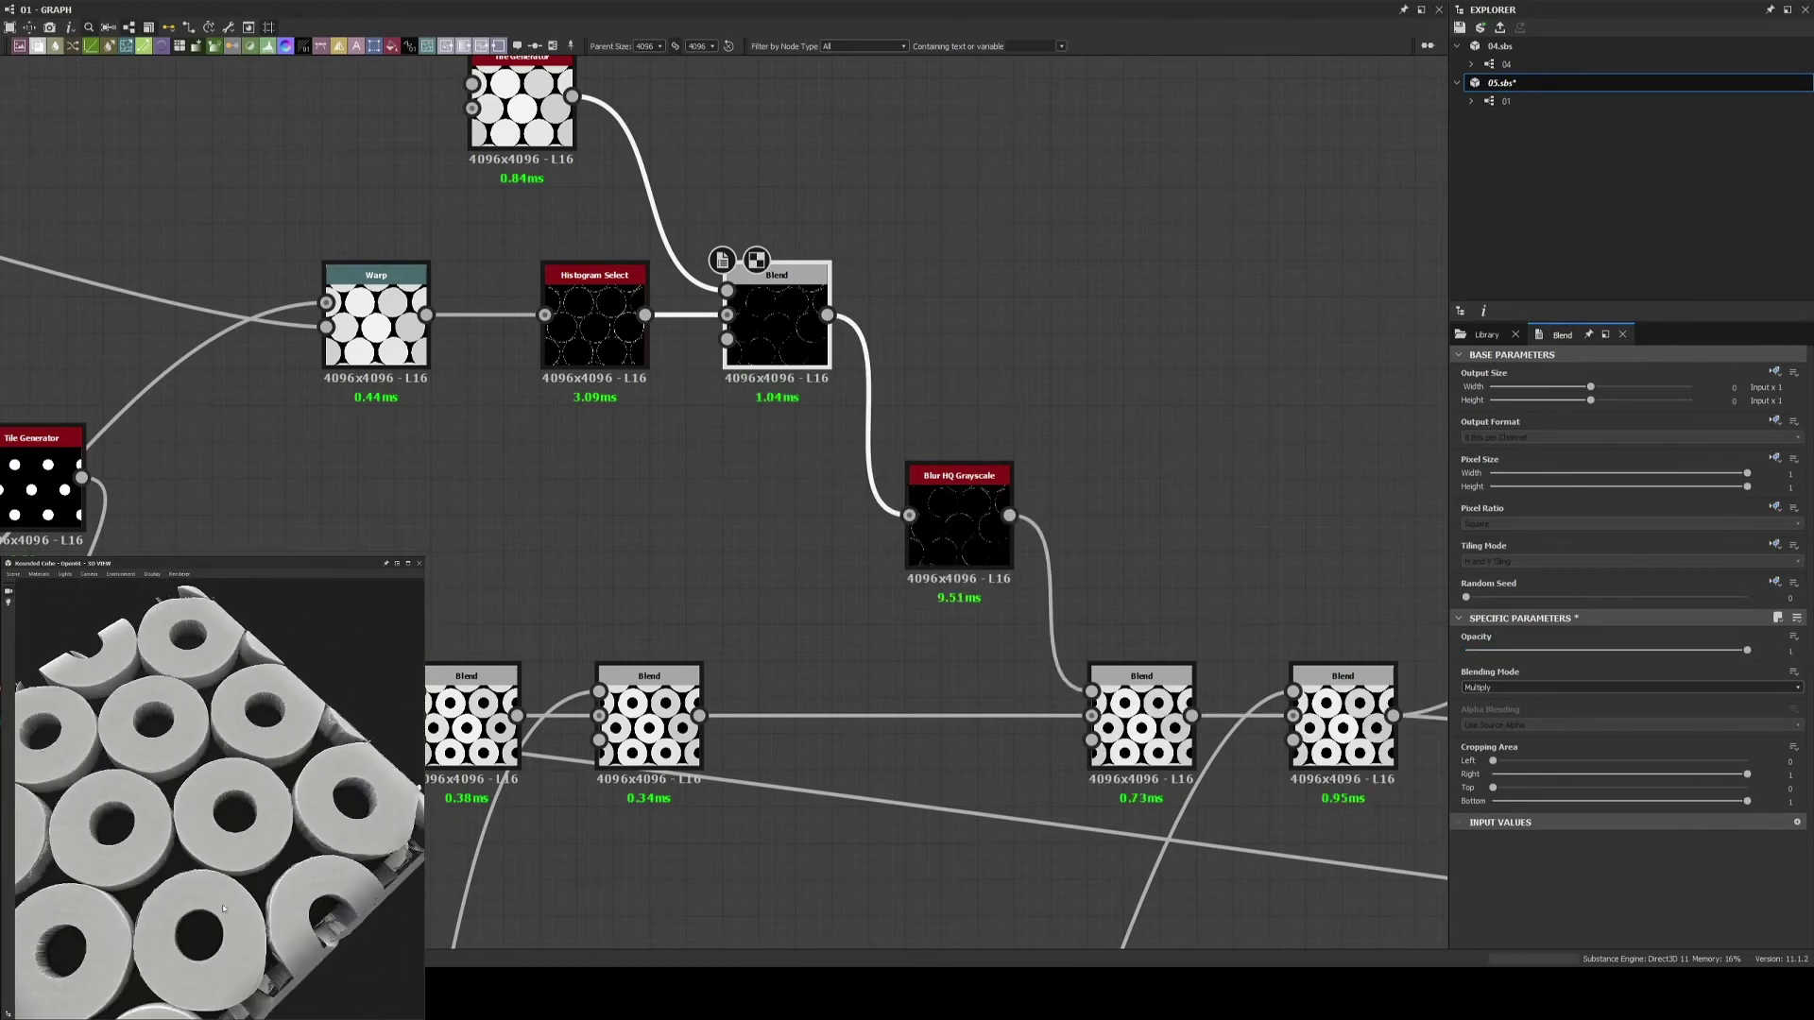
type("0.02")
key("Return")
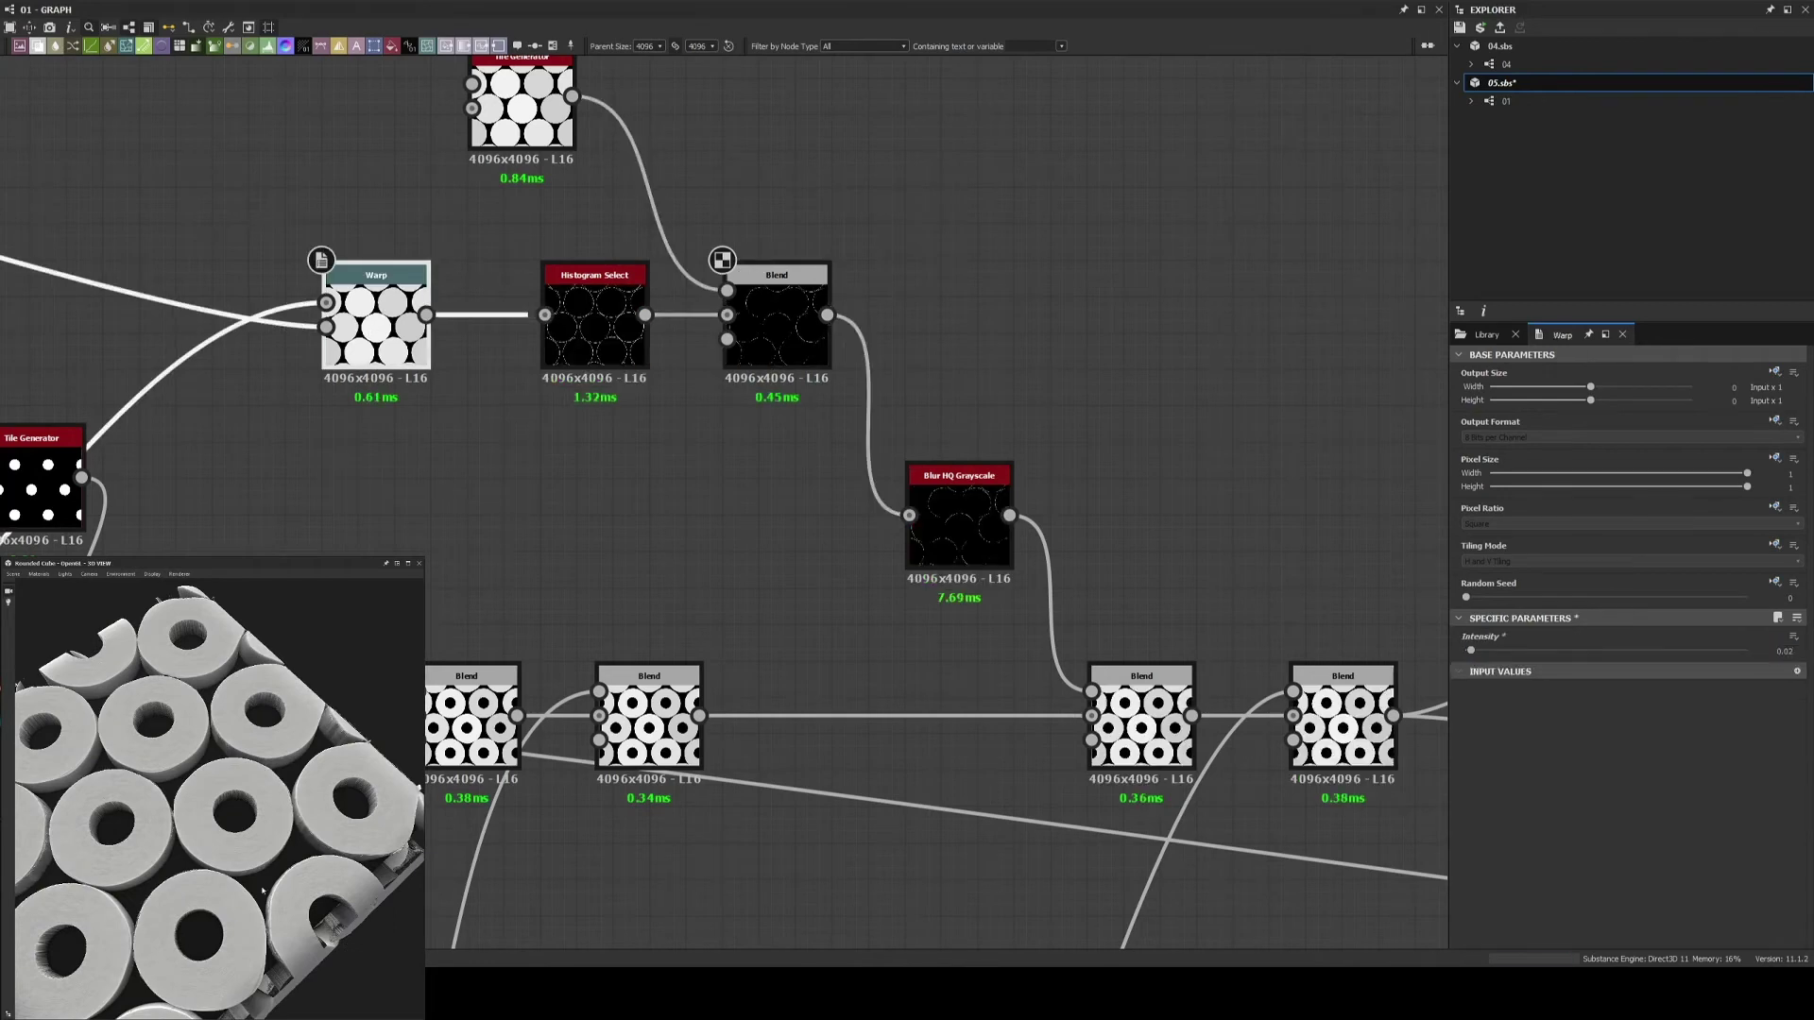
scroll(217, 794, "up", 3)
mouse_move(217, 794)
left_mouse_down()
mouse_move(360, 820)
mouse_move(286, 798)
left_mouse_up()
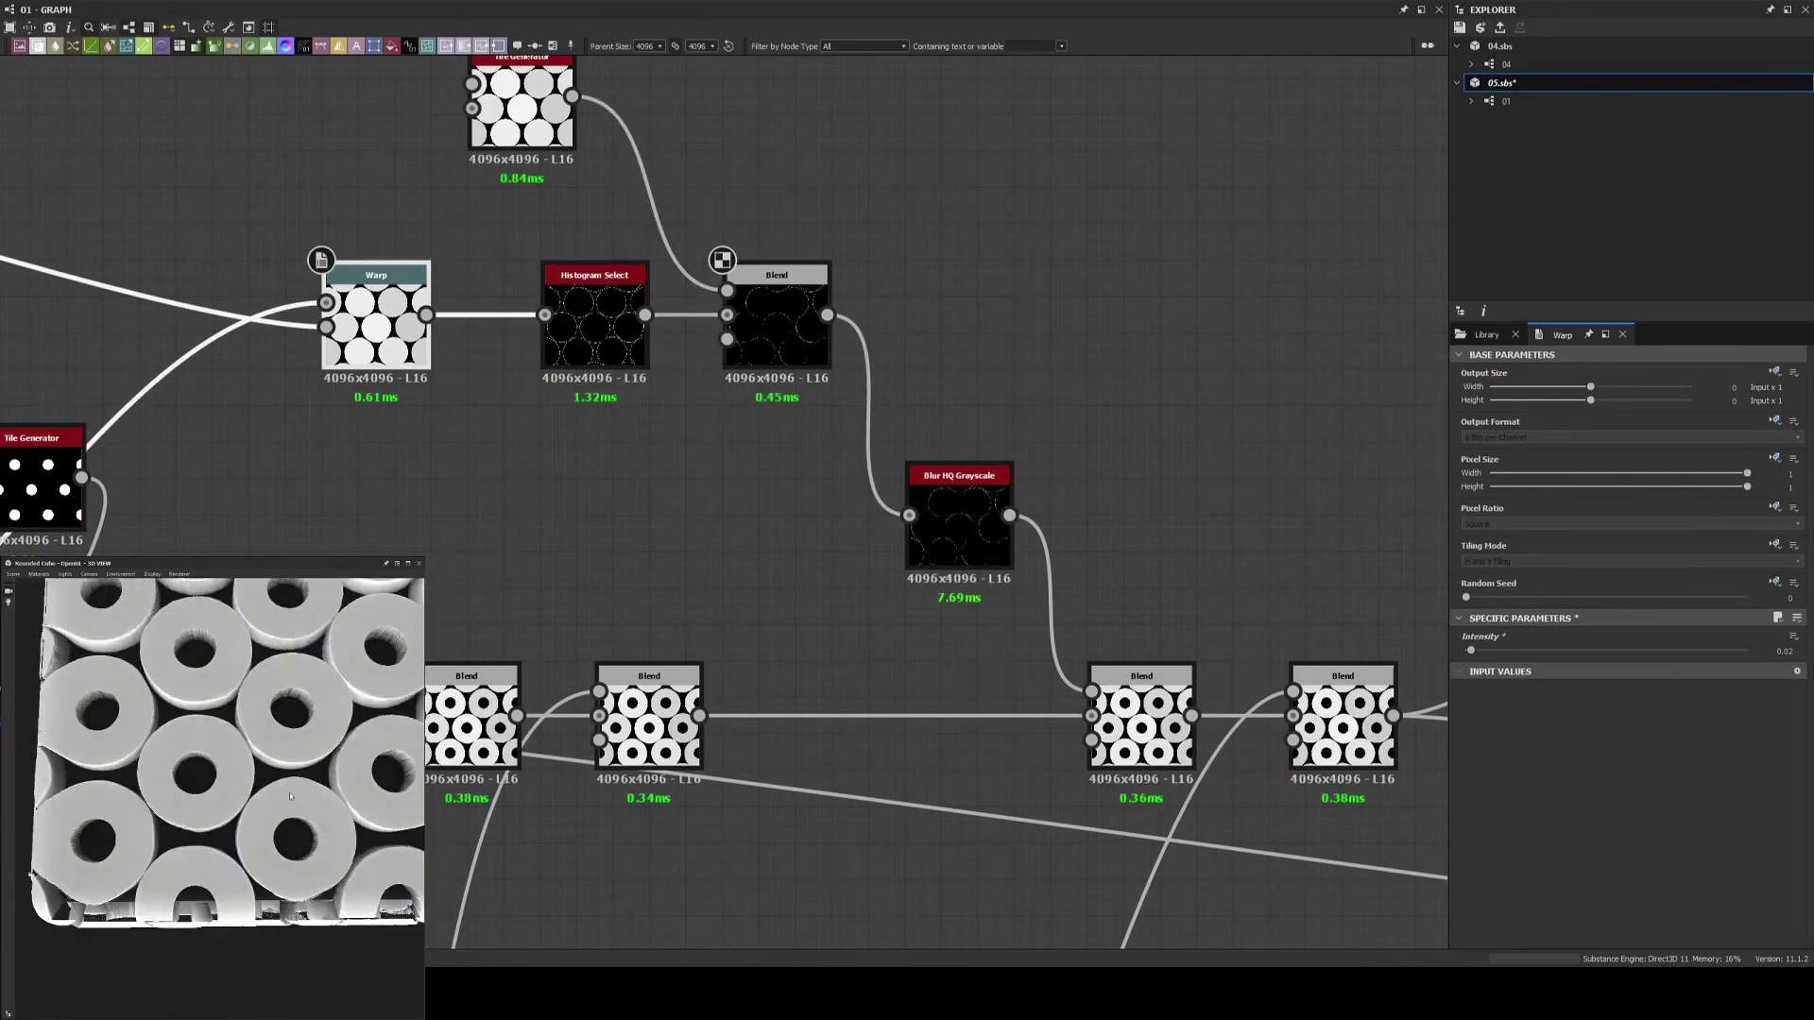
Add a Blur fed by the Tile Generator, followed by a Histogram Select
scroll(498, 398, "down", 4)
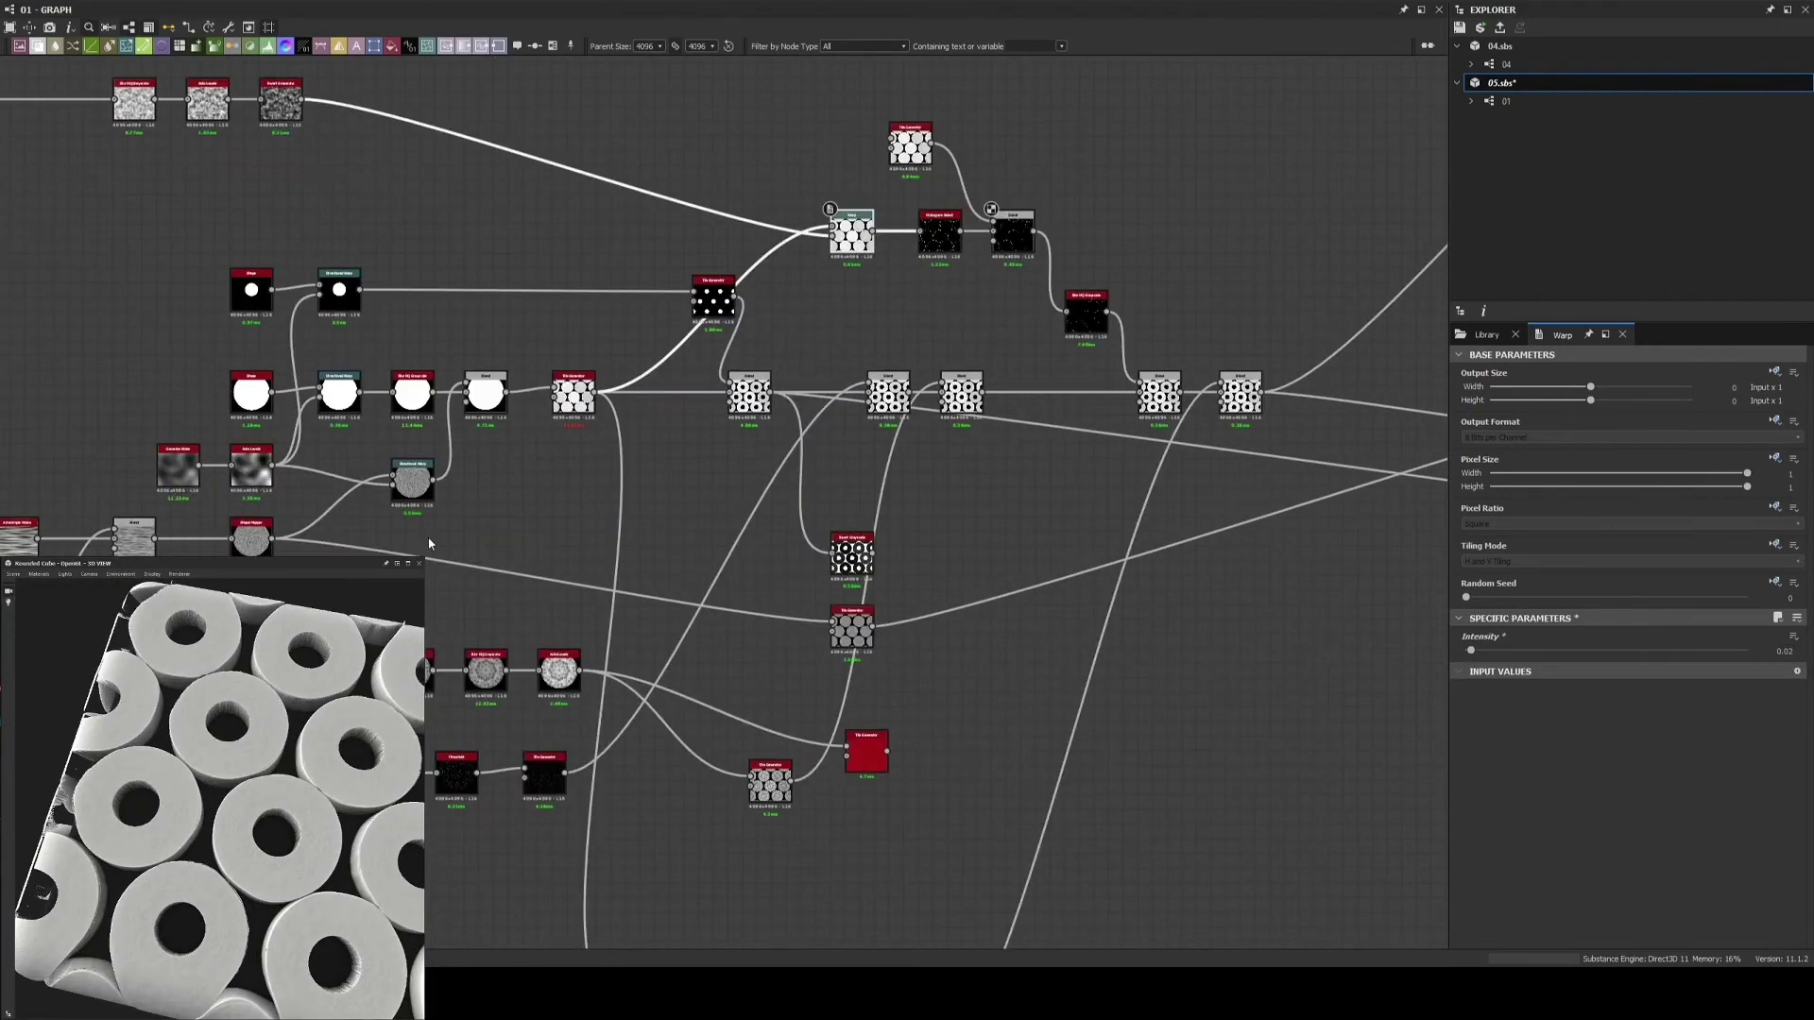
scroll(498, 397, "up", 3)
left_click(472, 397)
left_click_drag(401, 361, 553, 353)
left_click(472, 378)
middle_click_drag(724, 382, 847, 428)
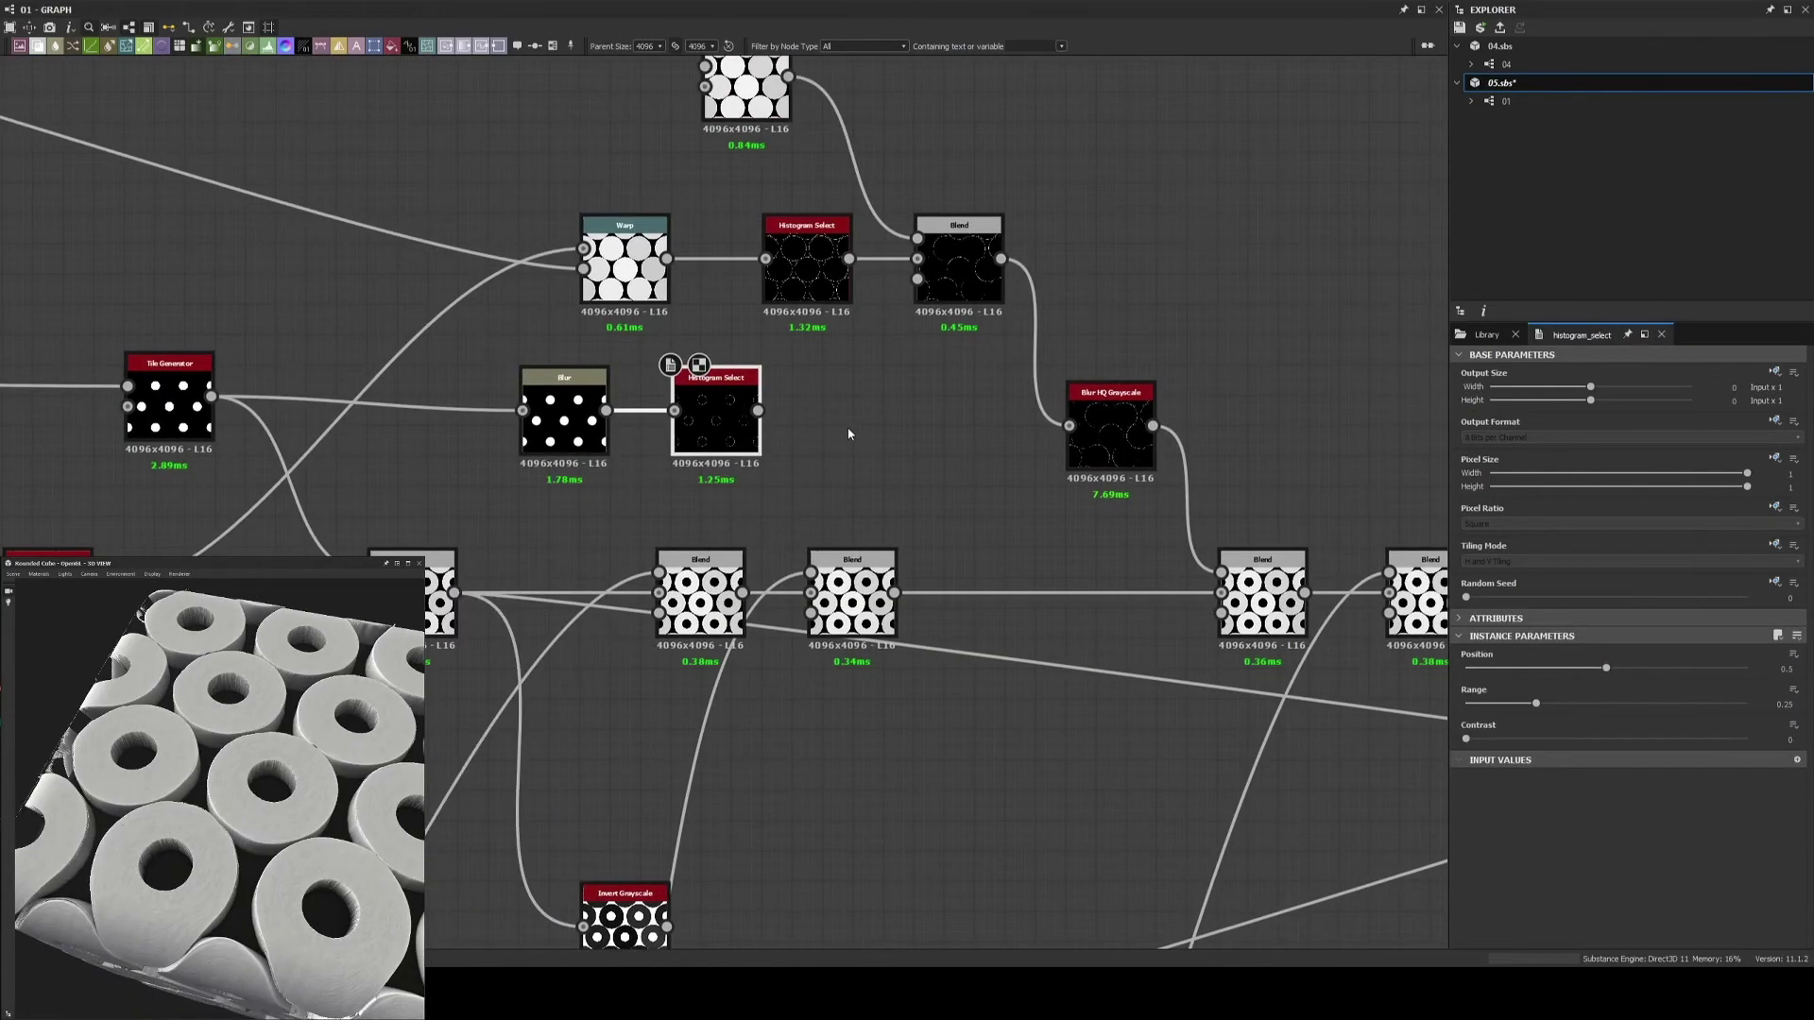
scroll(813, 444, "up", 1)
Connect the new Histogram Select into a new Blend set to Max (Lighten)
middle_click_drag(1303, 563, 1079, 513)
key("ctrl+v")
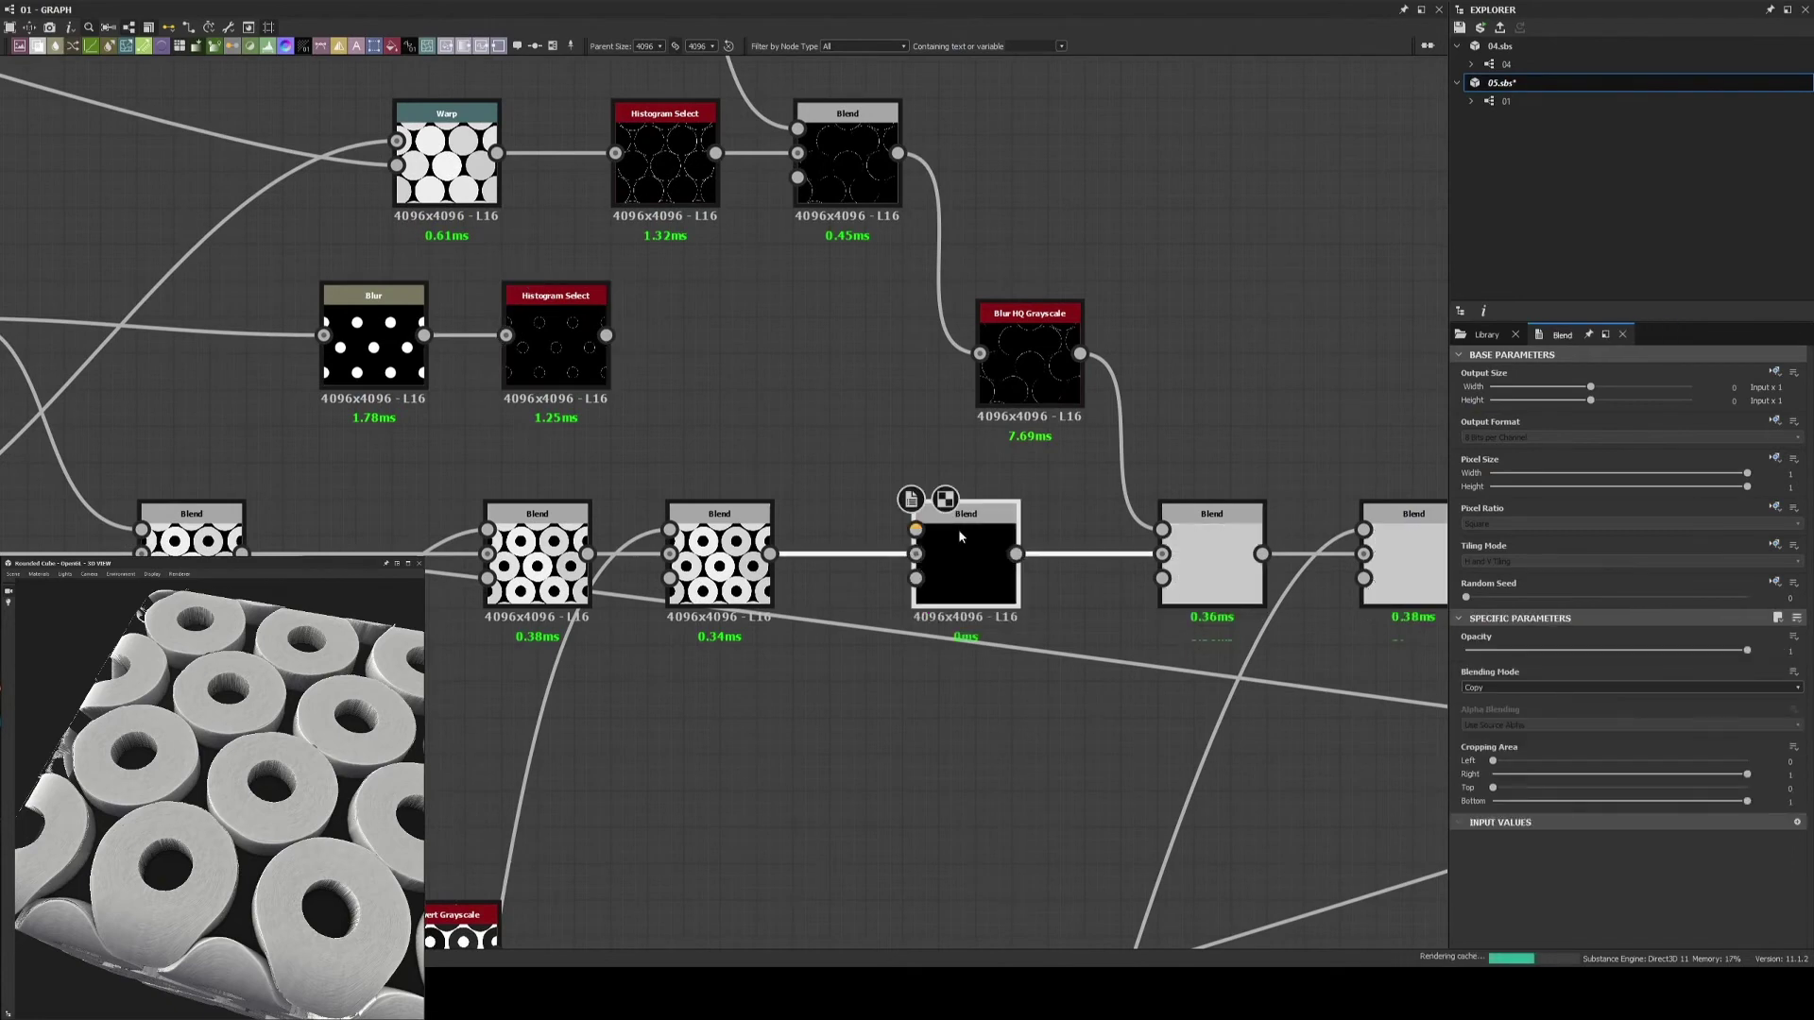
left_click_drag(606, 336, 916, 529)
left_click(1629, 688)
left_click(1607, 737)
Set the new Histogram Select Range to about 0.19 and Position to about 0.57
left_click(580, 370)
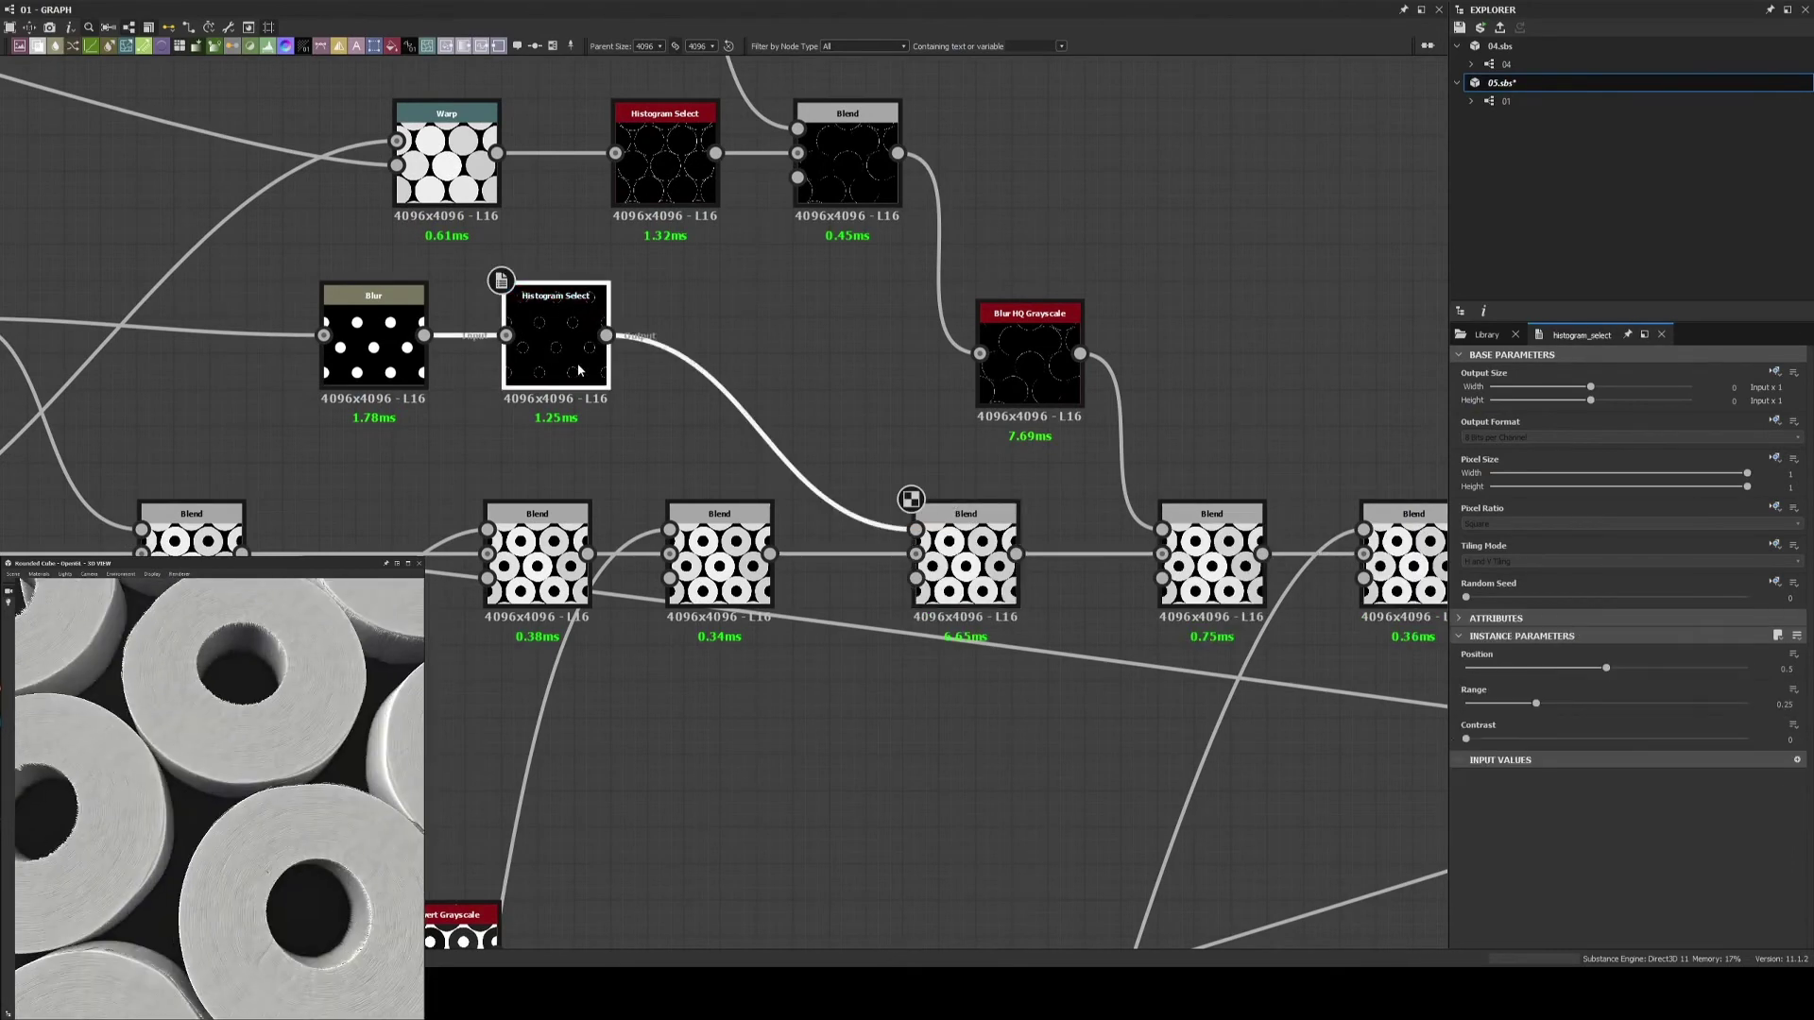
middle_click_drag(290, 501, 511, 567)
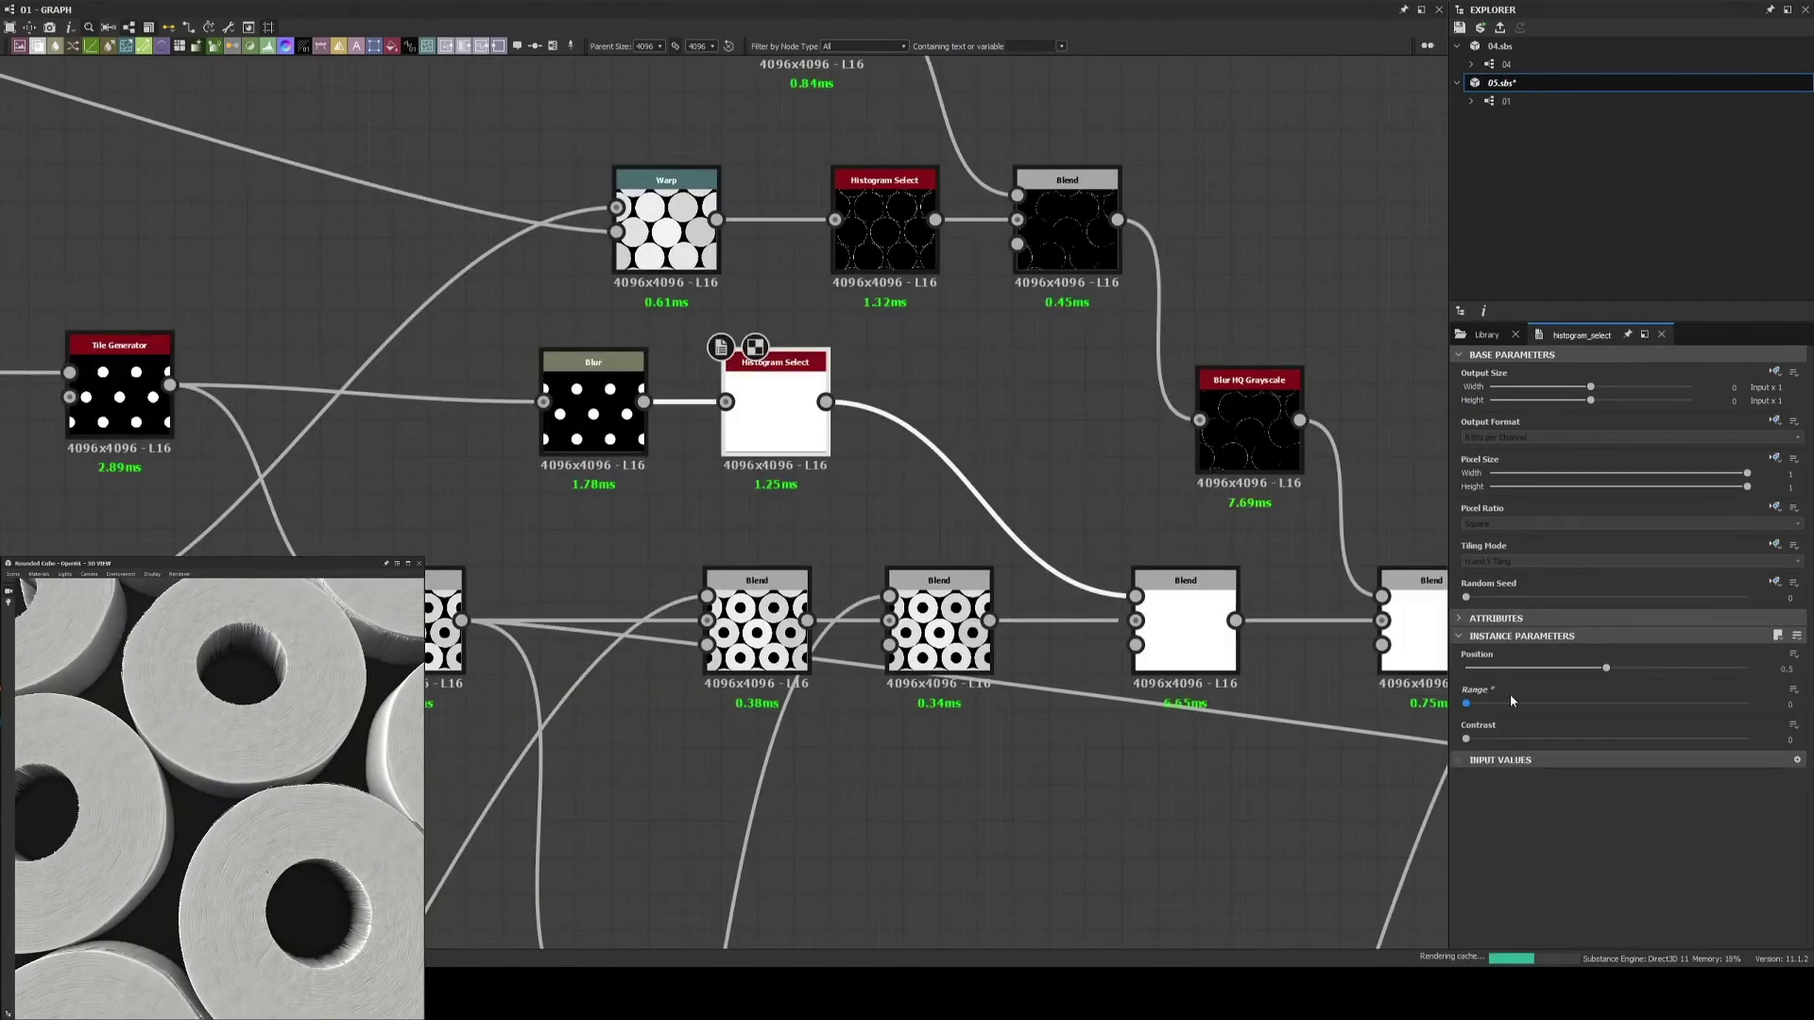
left_click_drag(1466, 704, 1679, 668)
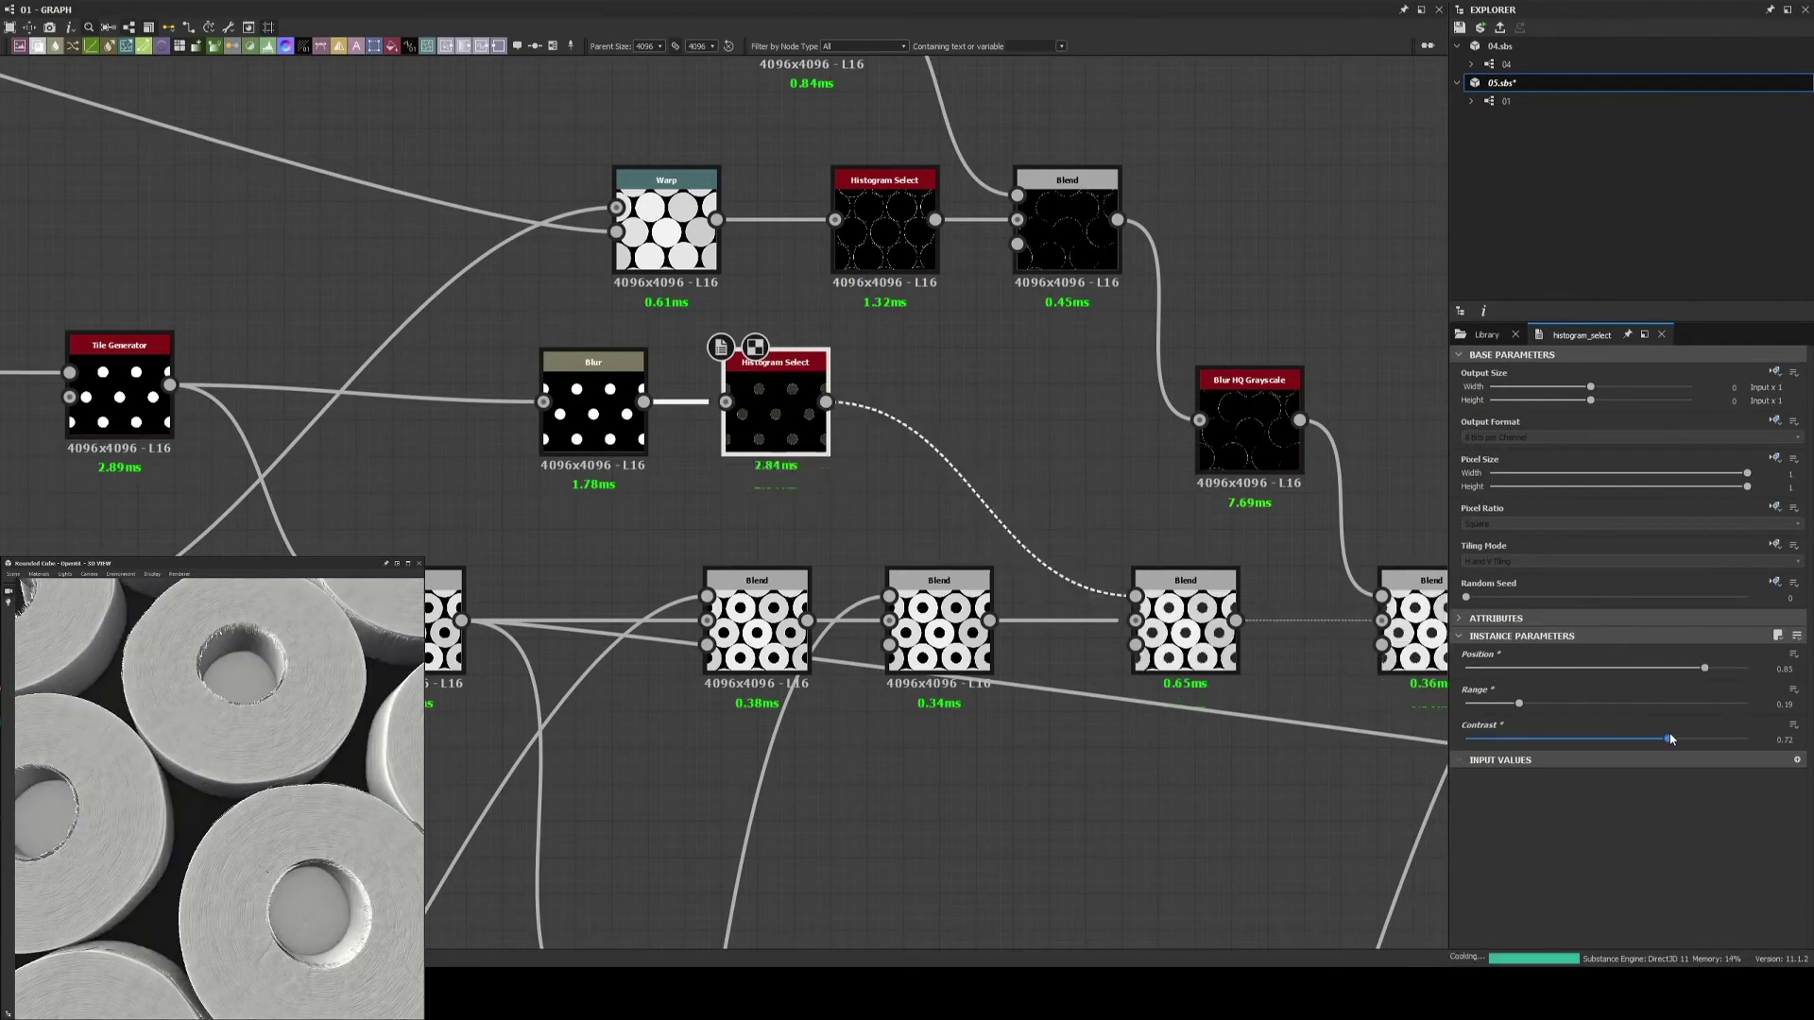
scroll(223, 842, "up", 5)
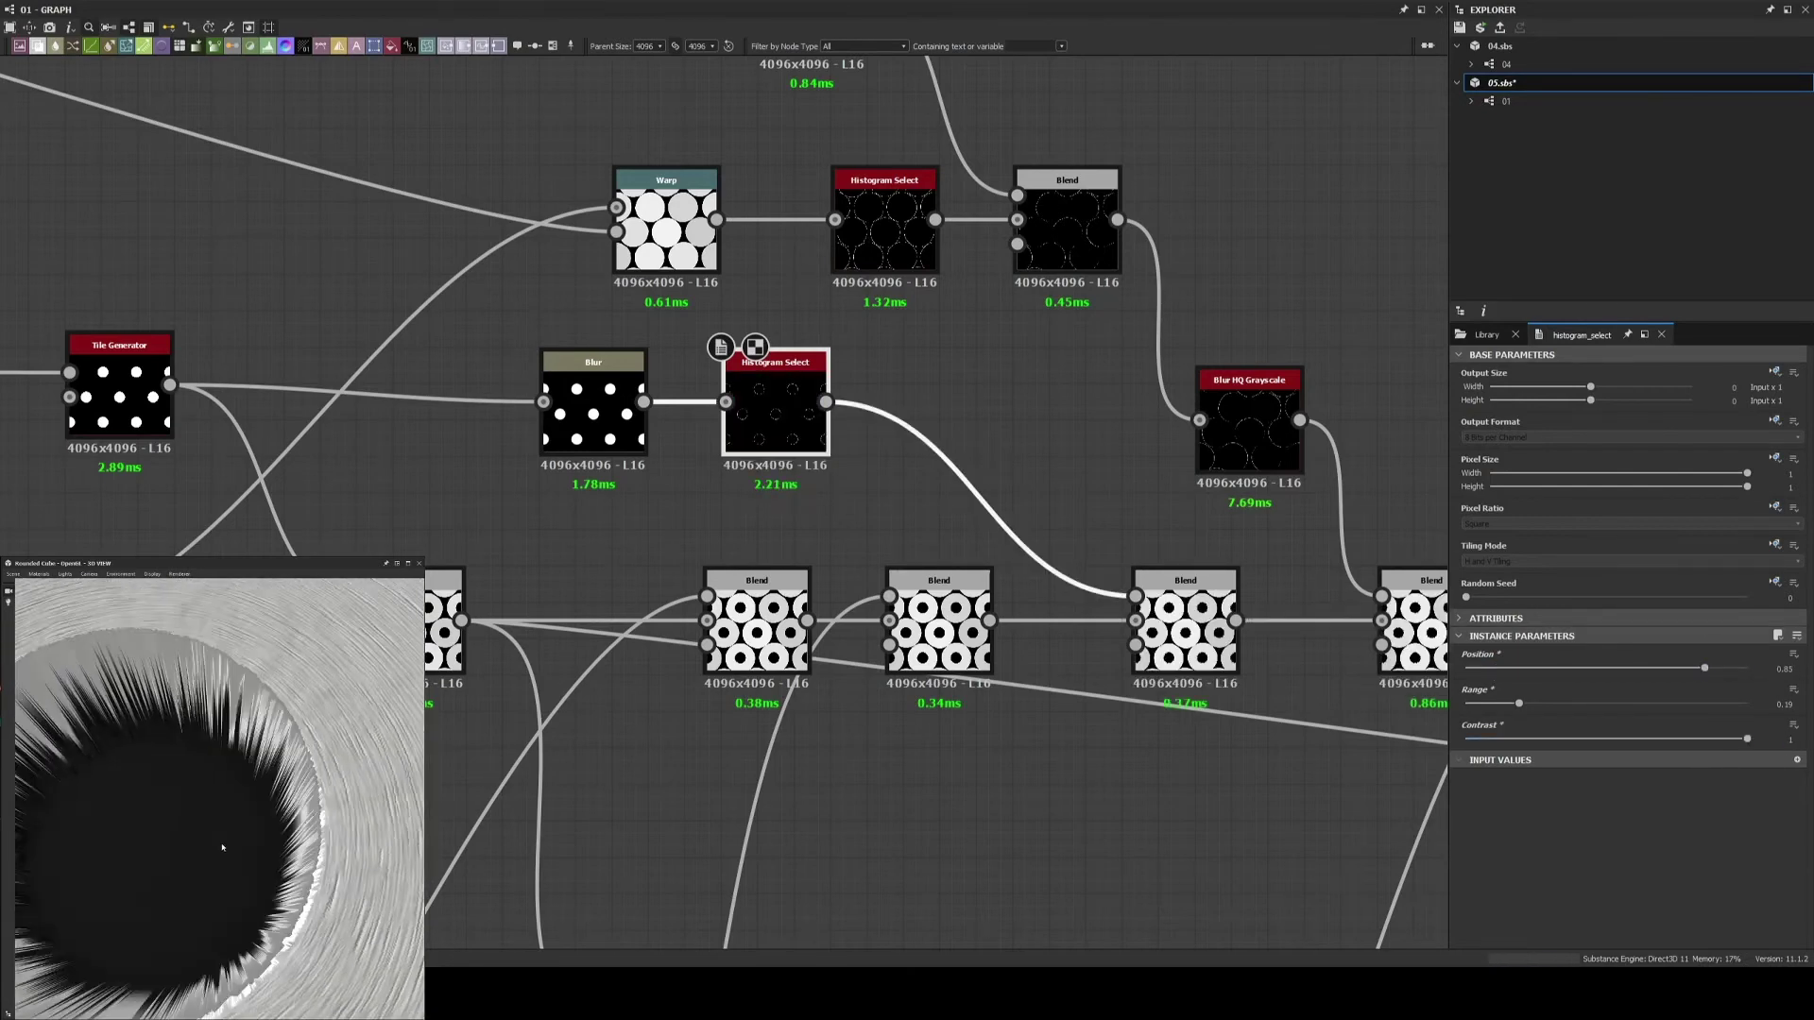
left_click_drag(223, 842, 184, 872)
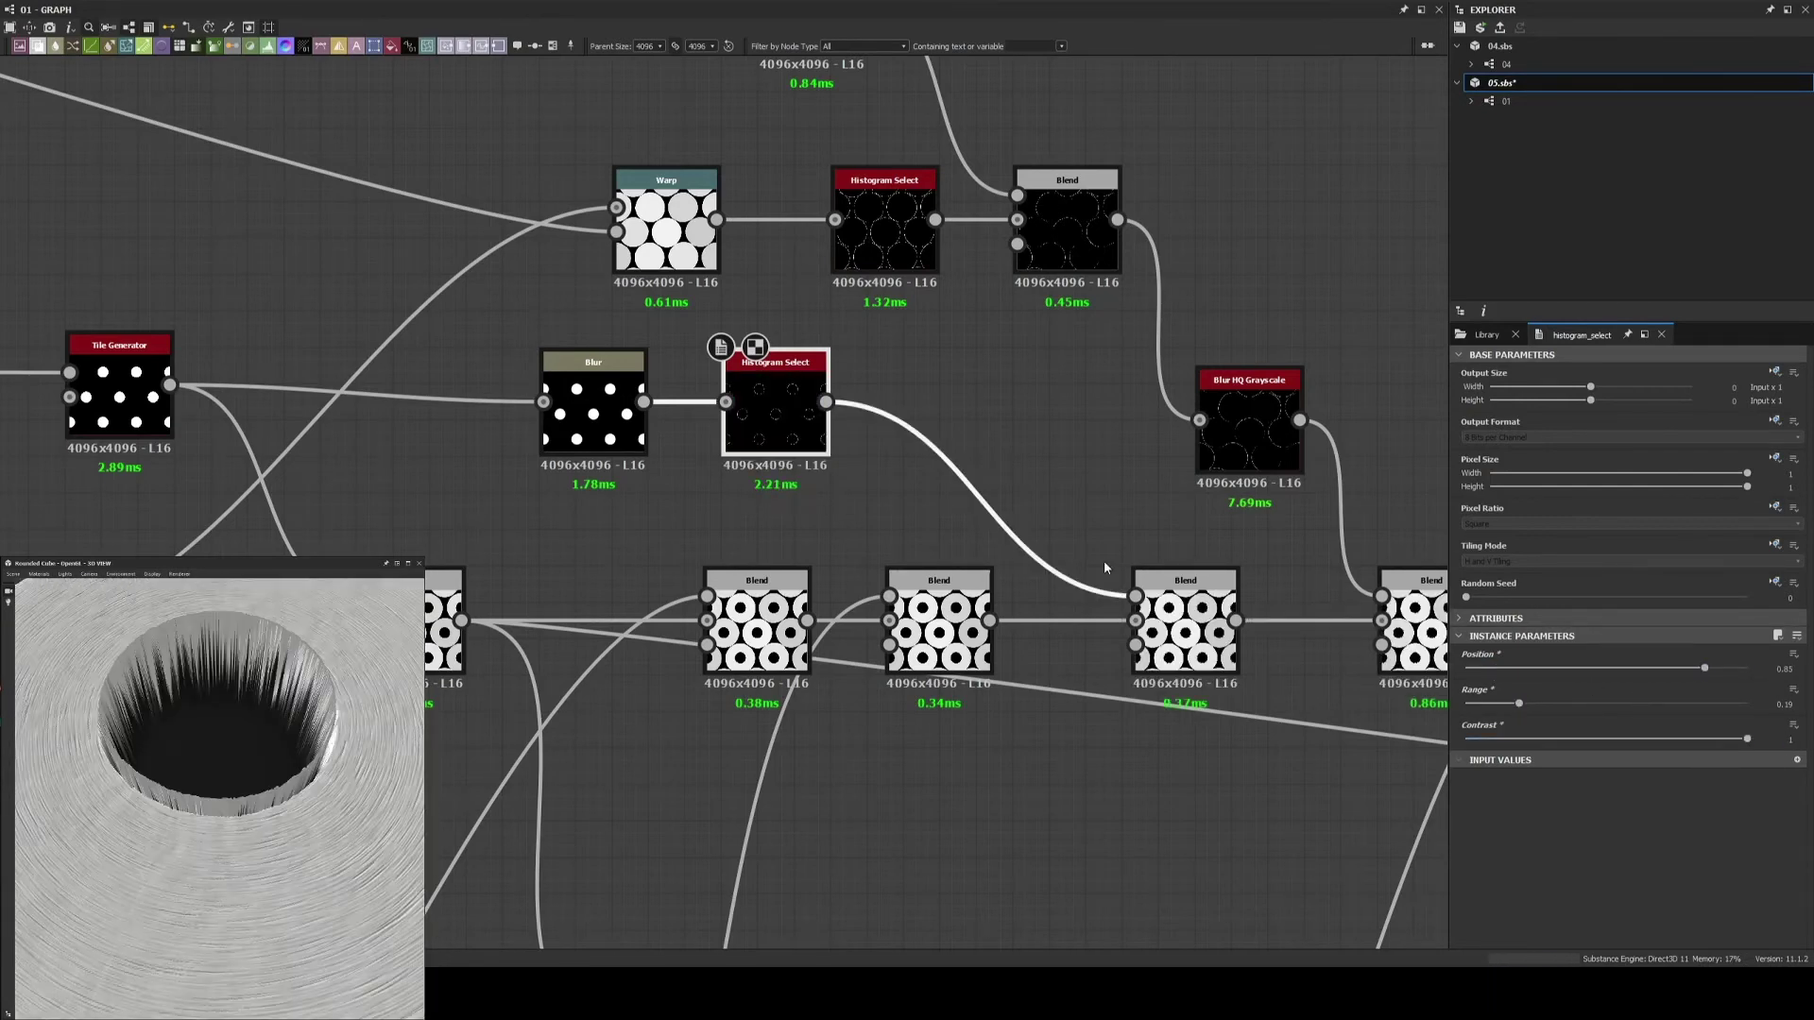
scroll(1105, 568, "down", 2)
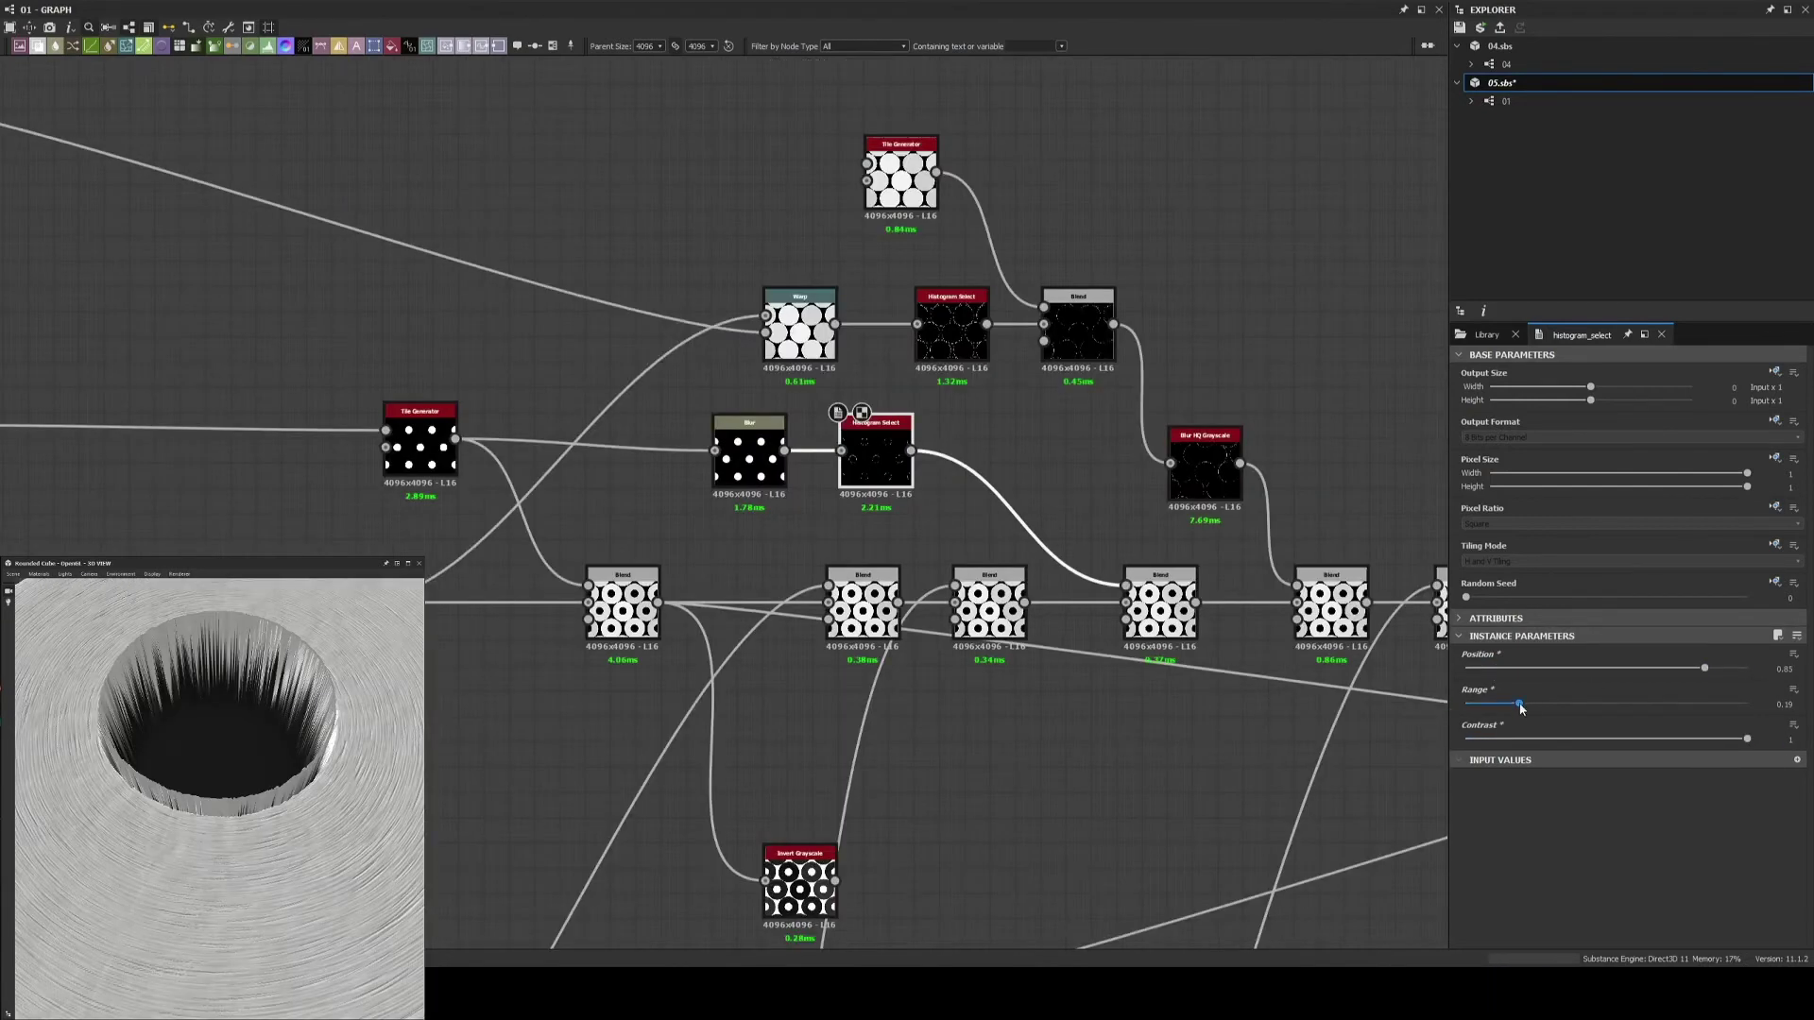
left_click_drag(1697, 667, 1627, 668)
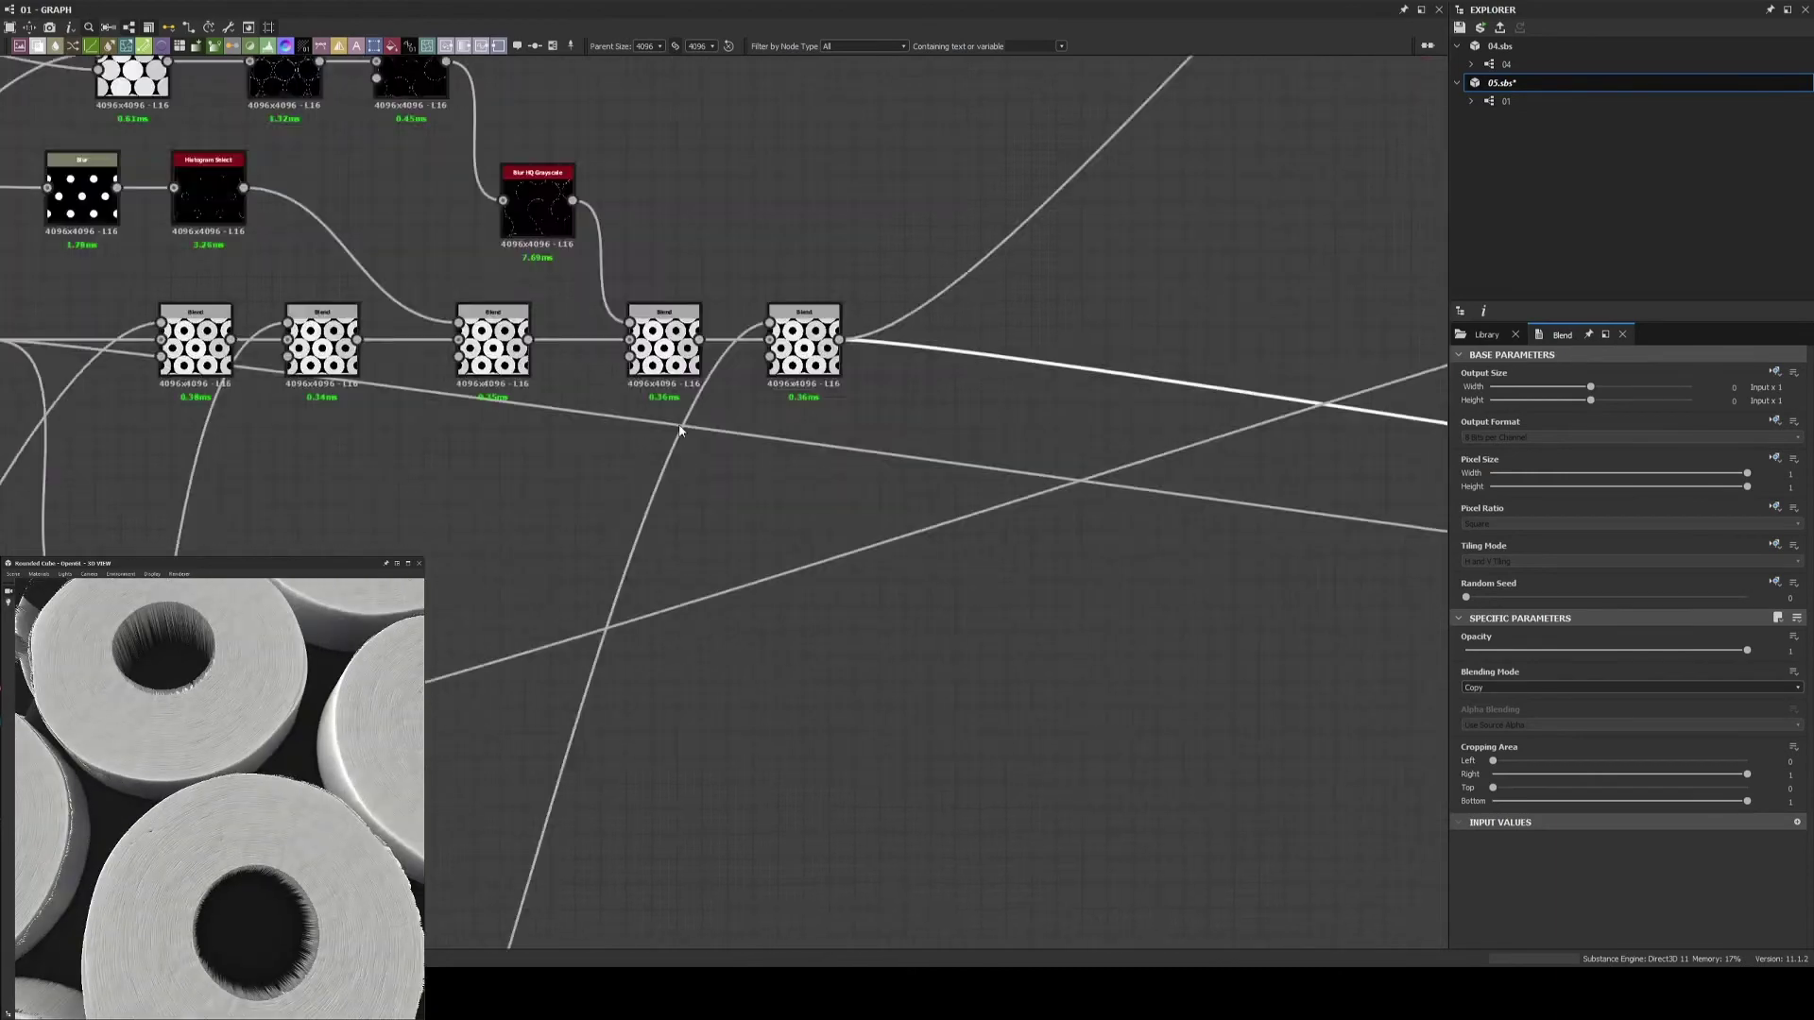
Insert a Blur HQ Grayscale after it, feeding a Multiply Blend's foreground
key("space")
type("blur hq")
key("Return")
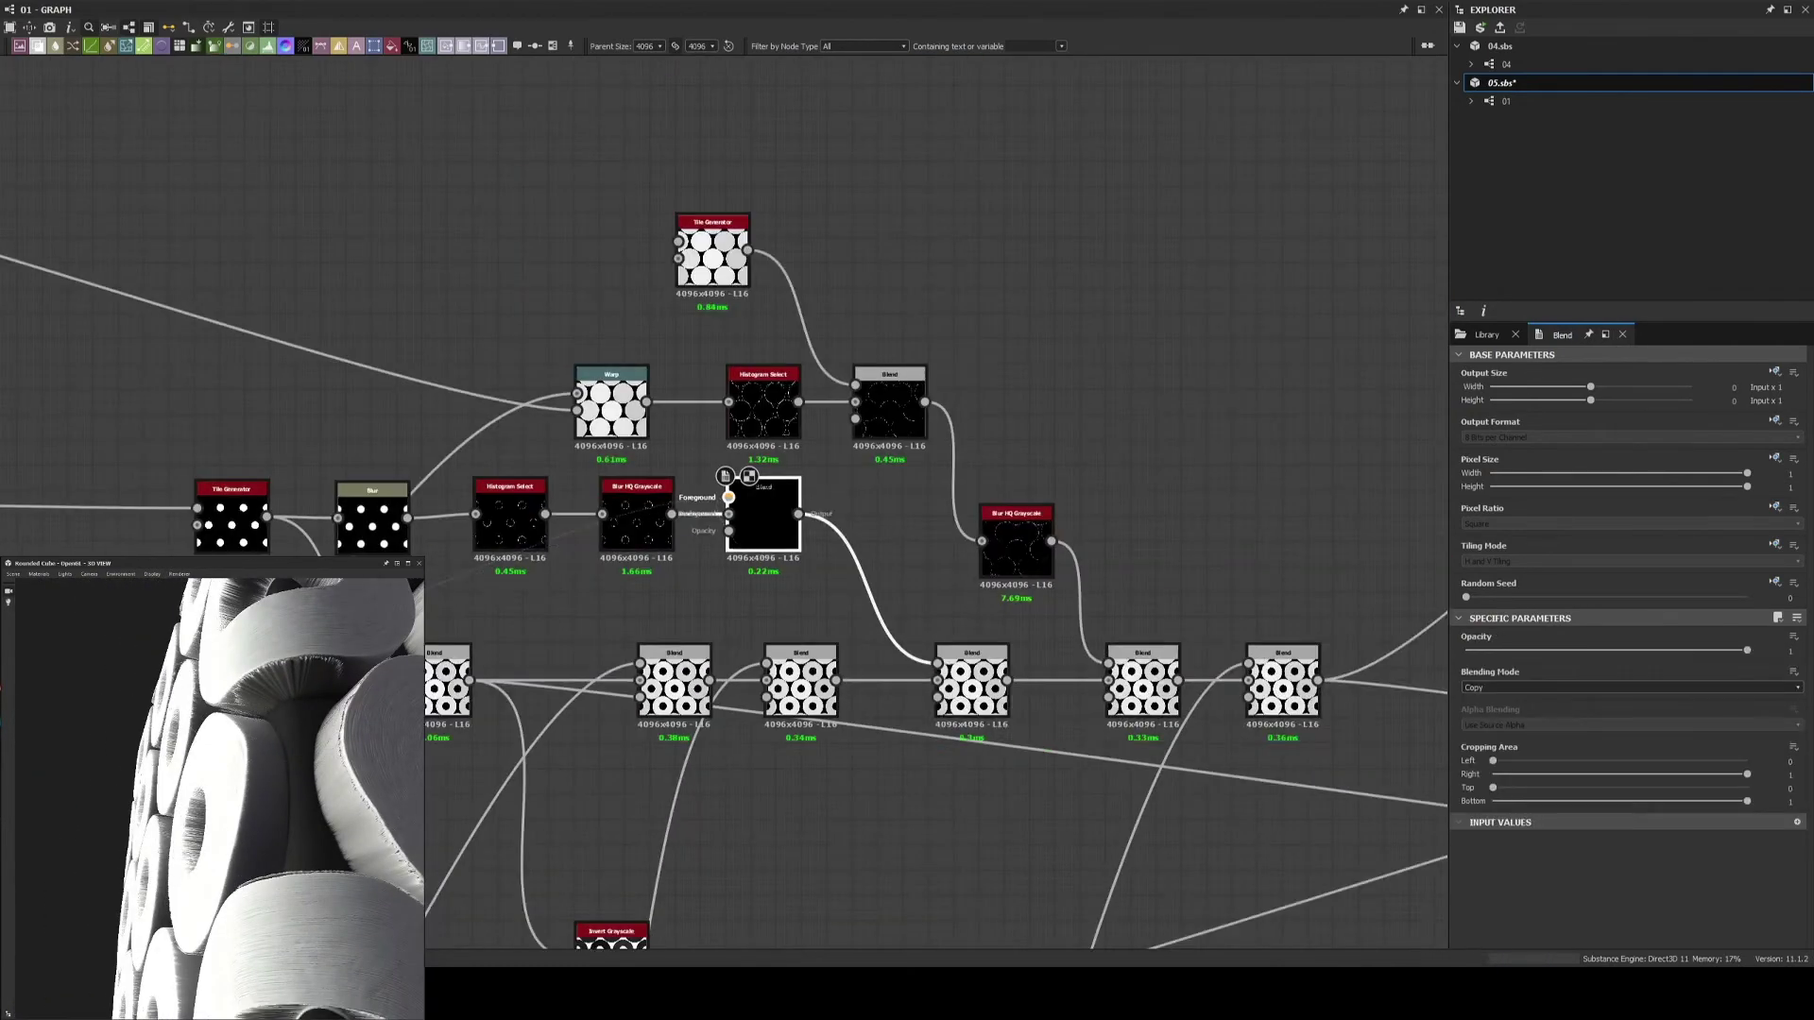
left_click_drag(728, 497, 728, 497)
left_click(1630, 687)
left_click(1512, 730)
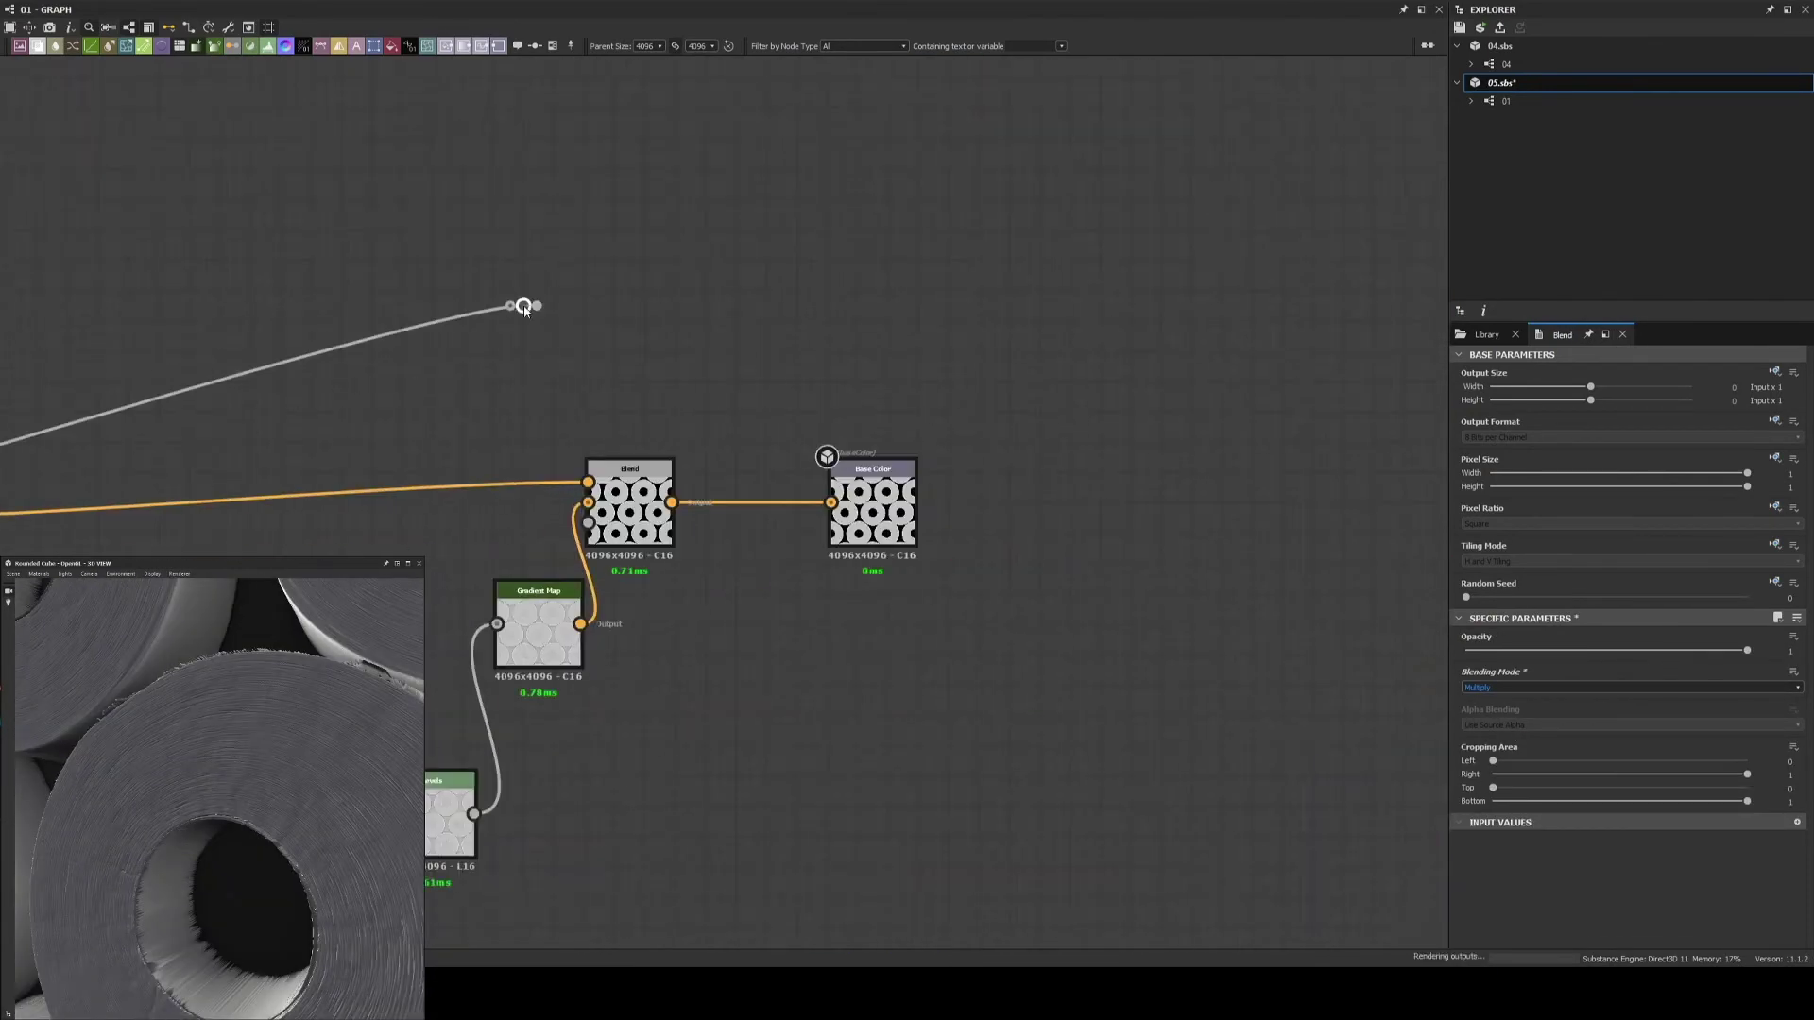
Add a Uniform Color through a Threshold mask into the colour Blend and brighten its value
left_click(393, 46)
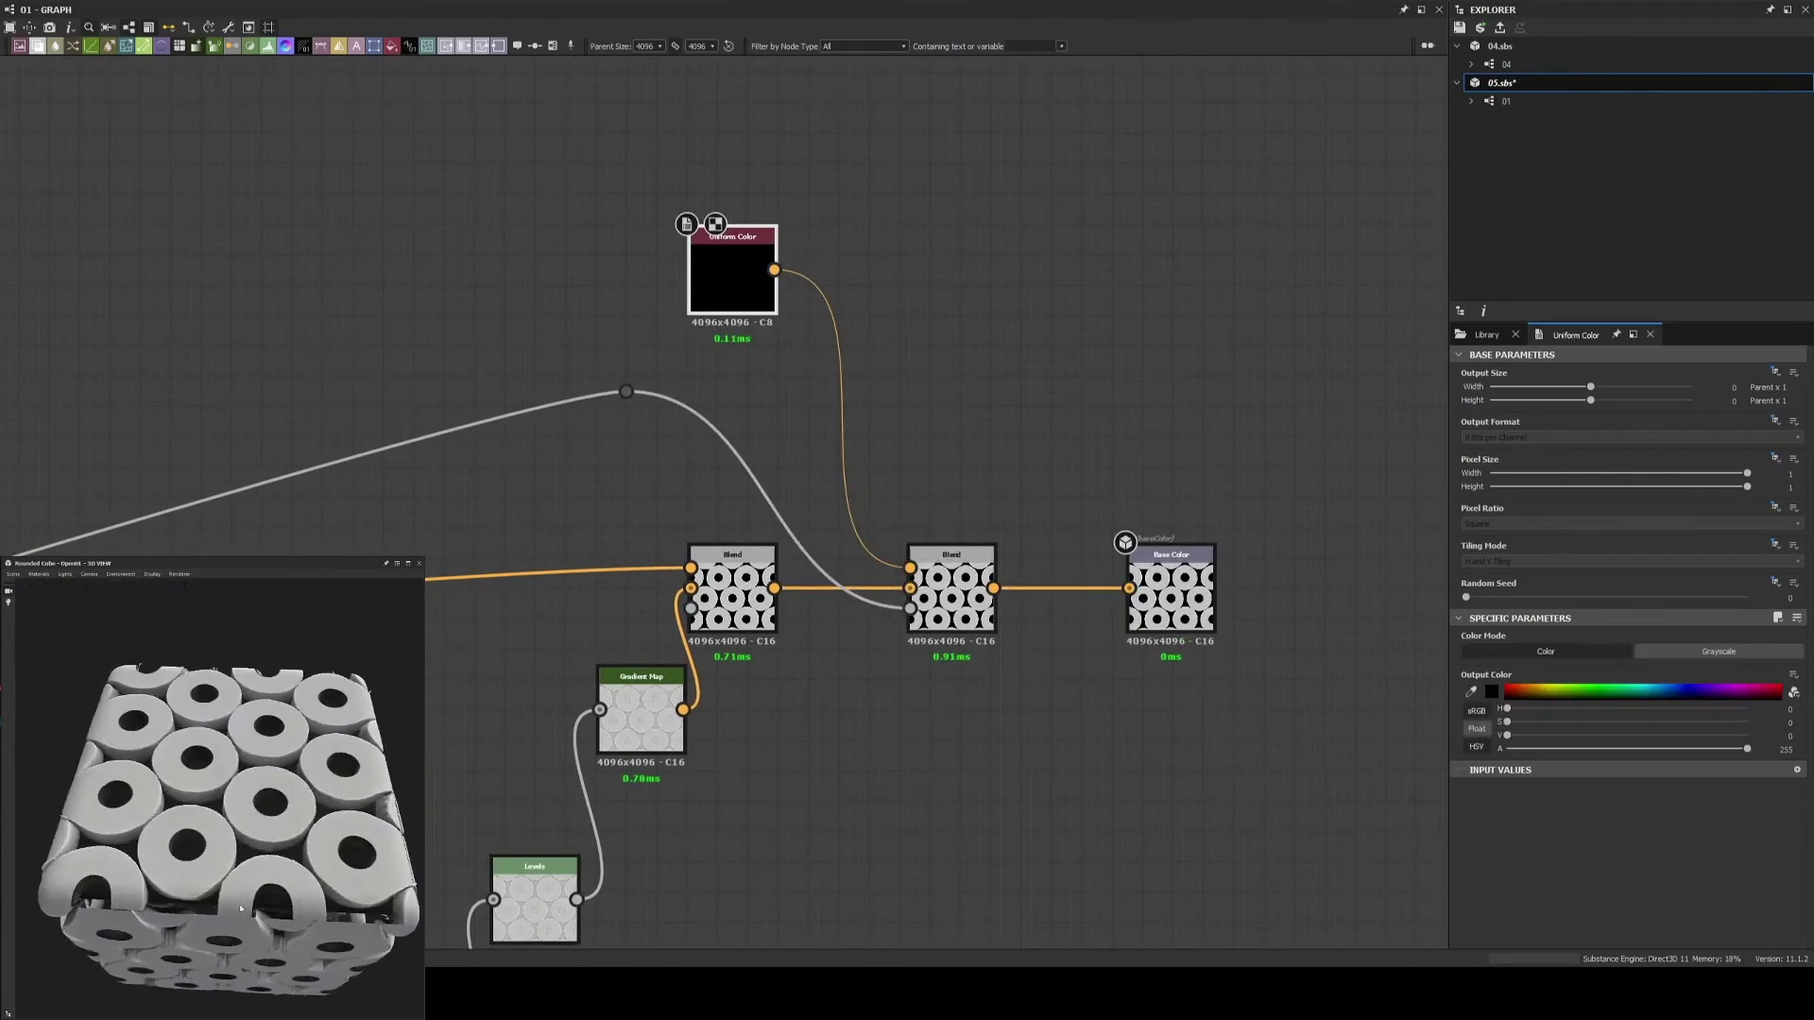
left_click(623, 404)
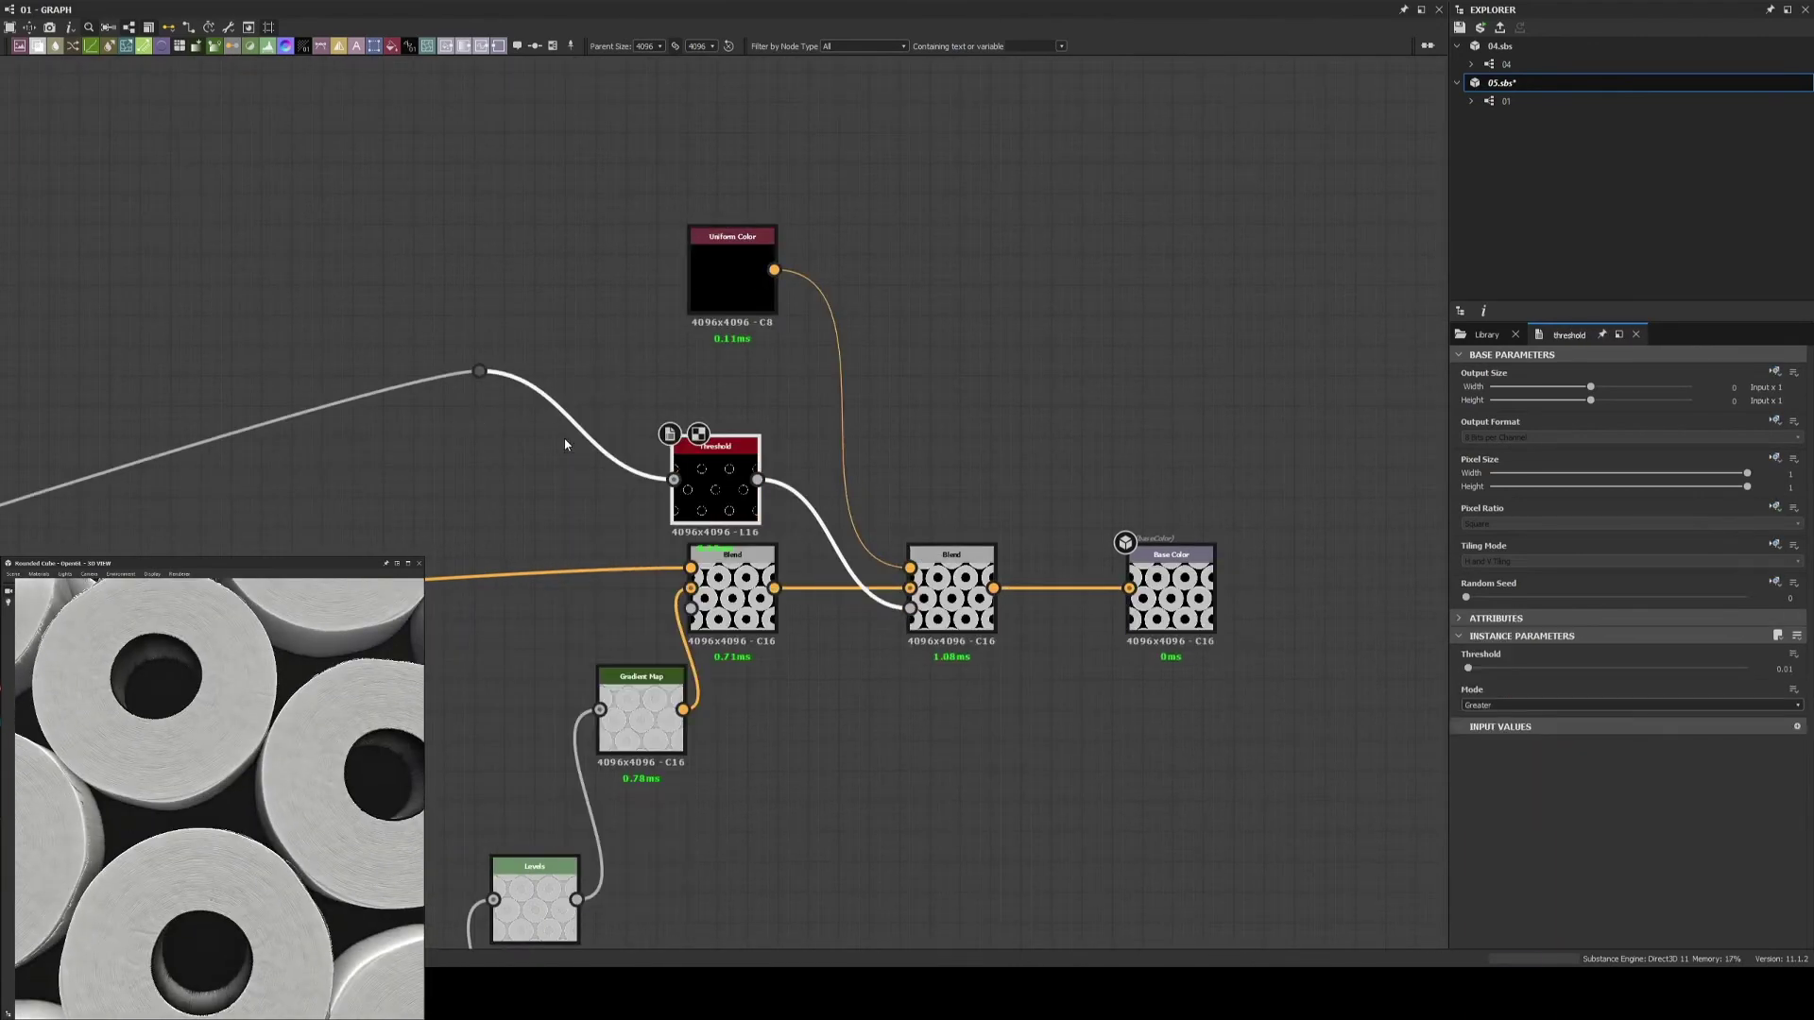
left_click(756, 275)
left_click_drag(1509, 735, 1722, 737)
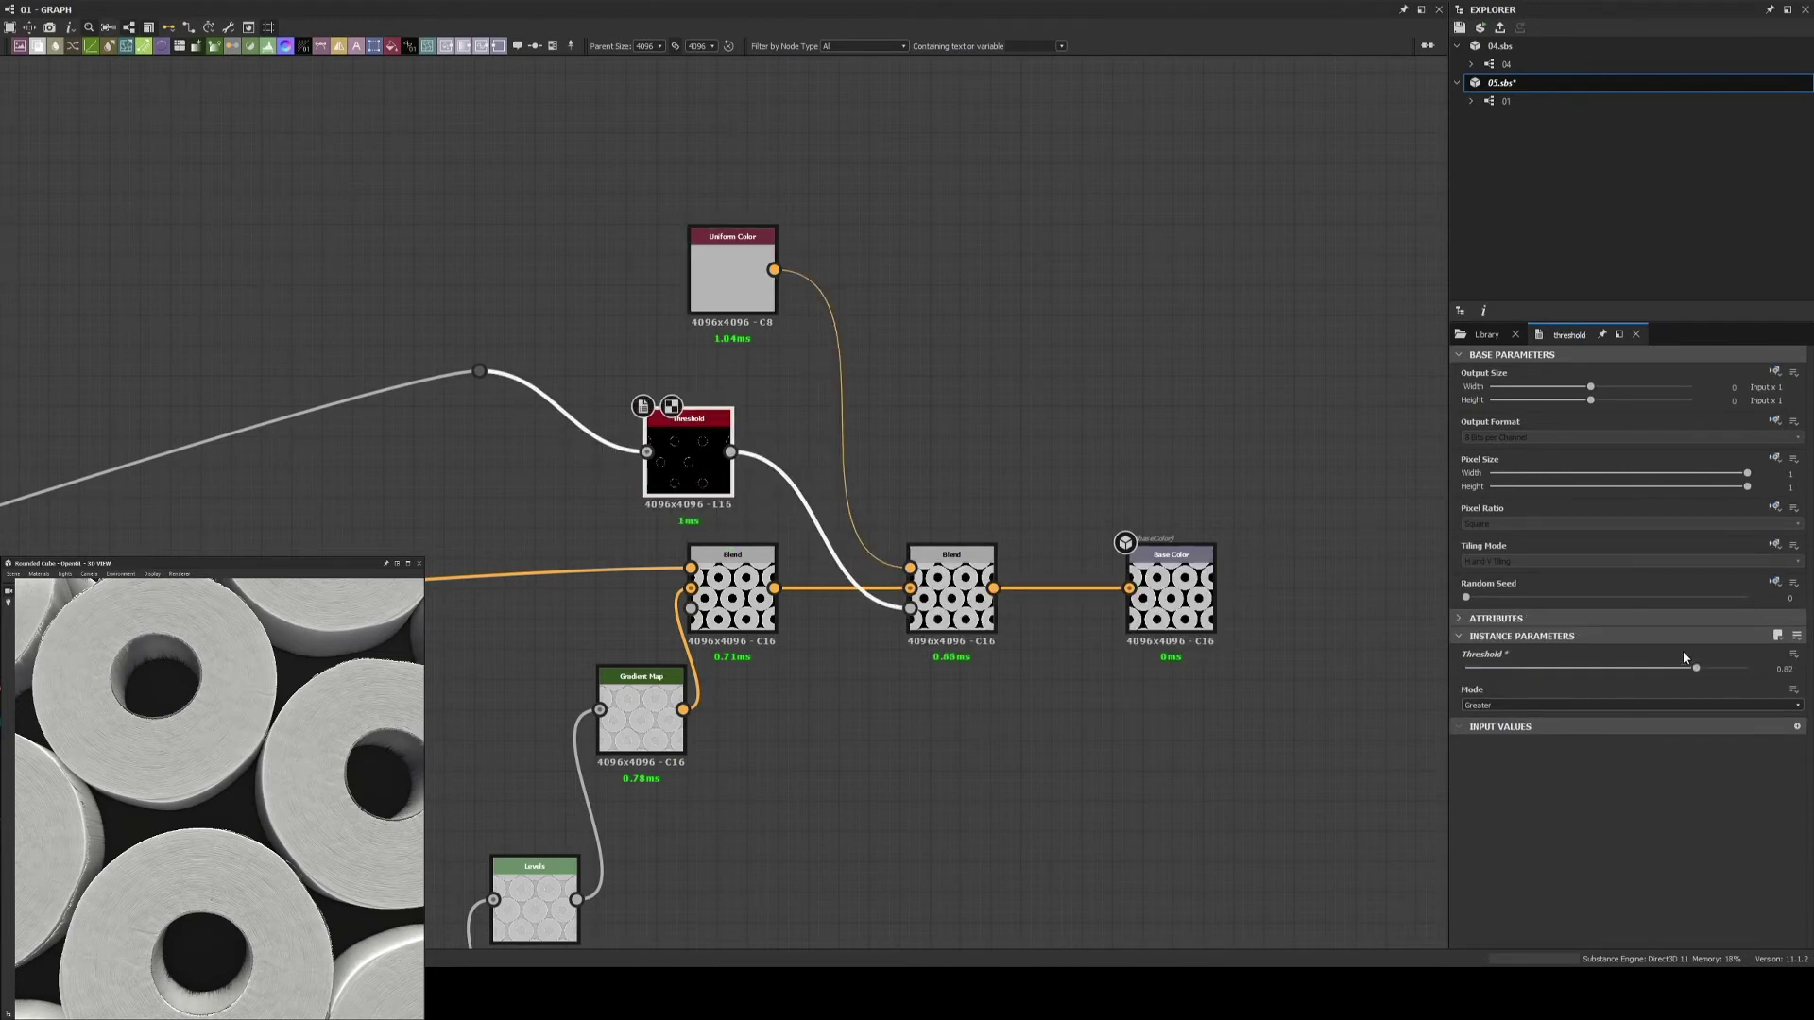
scroll(199, 836, "down", 5)
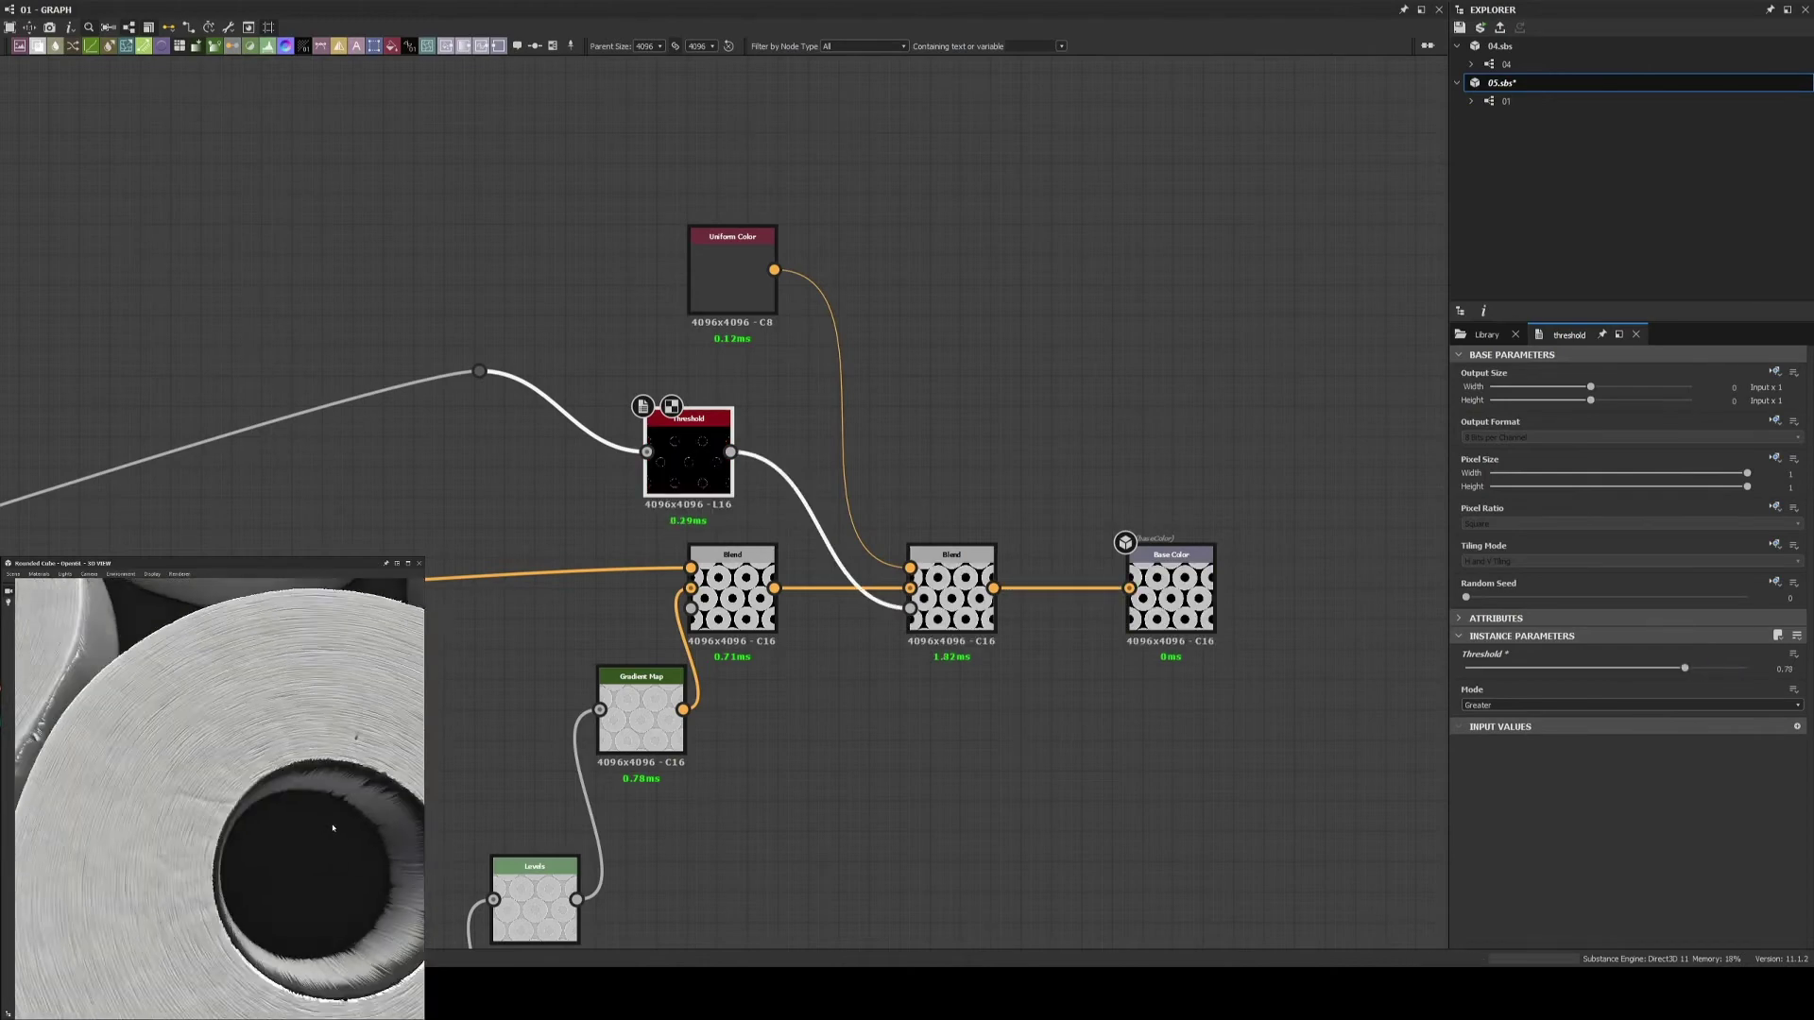
Check the Blend and Base Color output results, then preview on a Rounded Cylinder mesh
left_click(695, 605)
middle_click_drag(1408, 576, 967, 607)
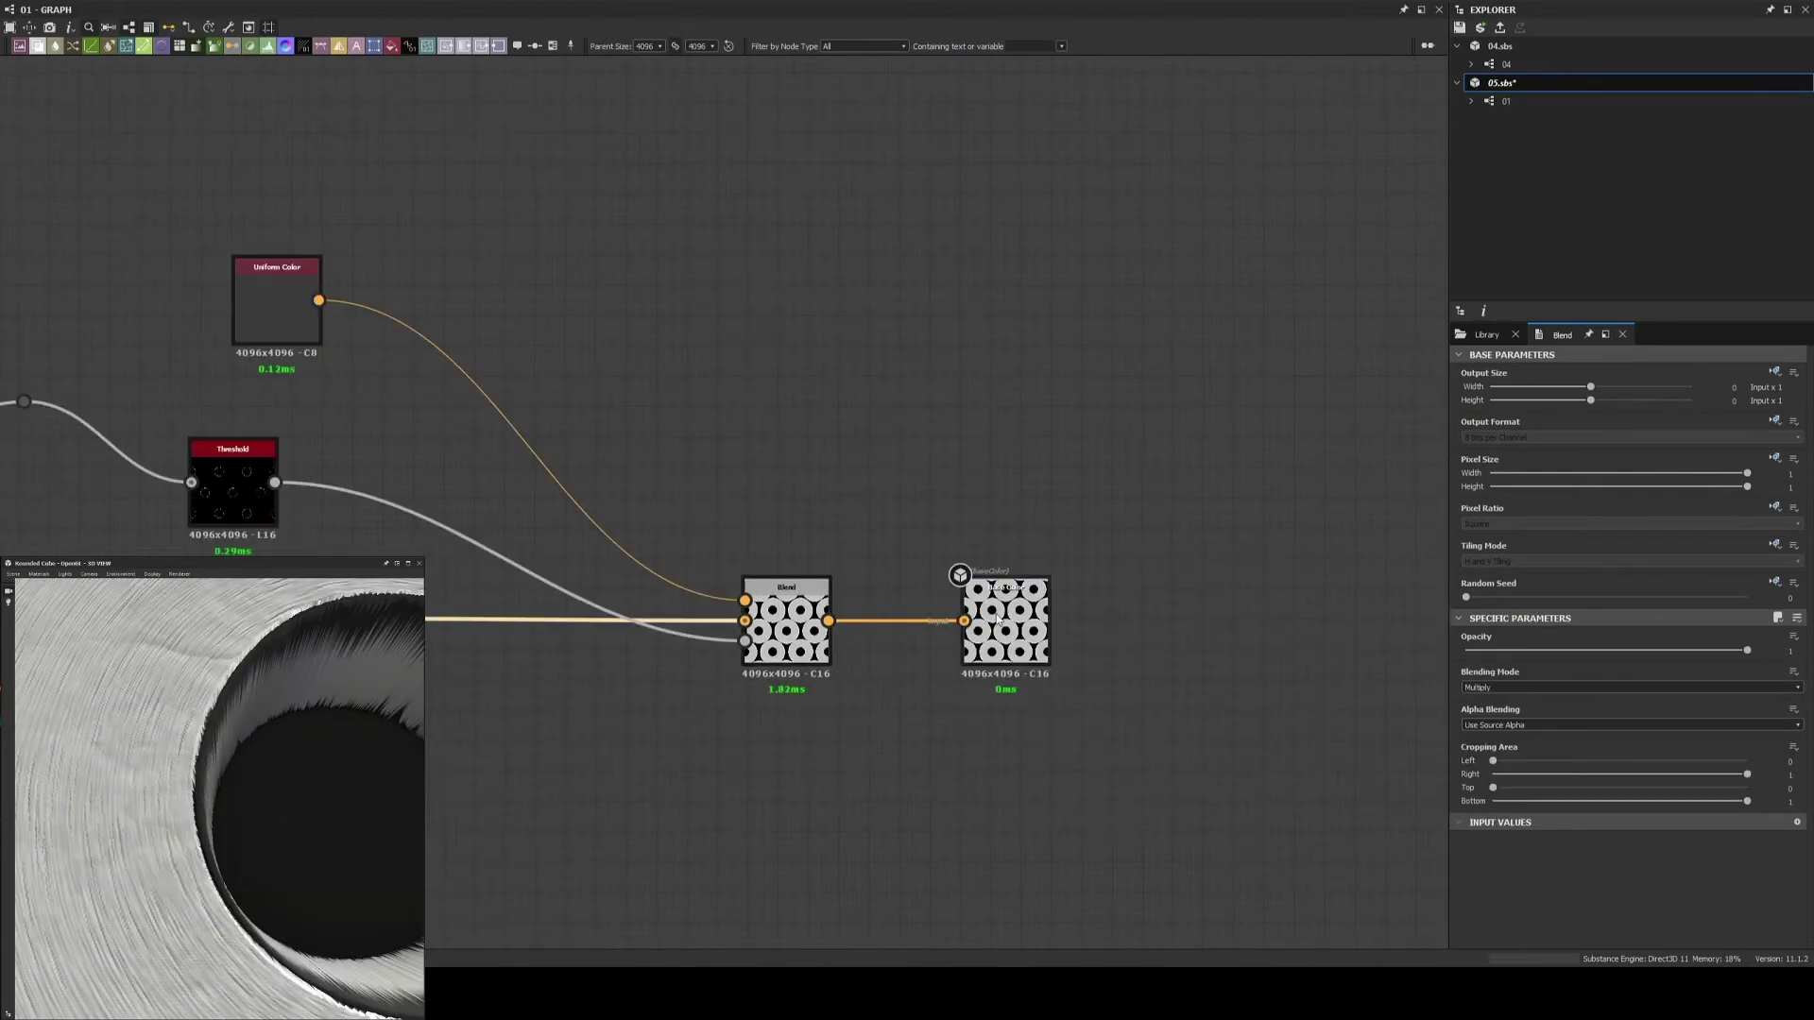
left_click(1005, 615)
scroll(15, 504, "down", 5)
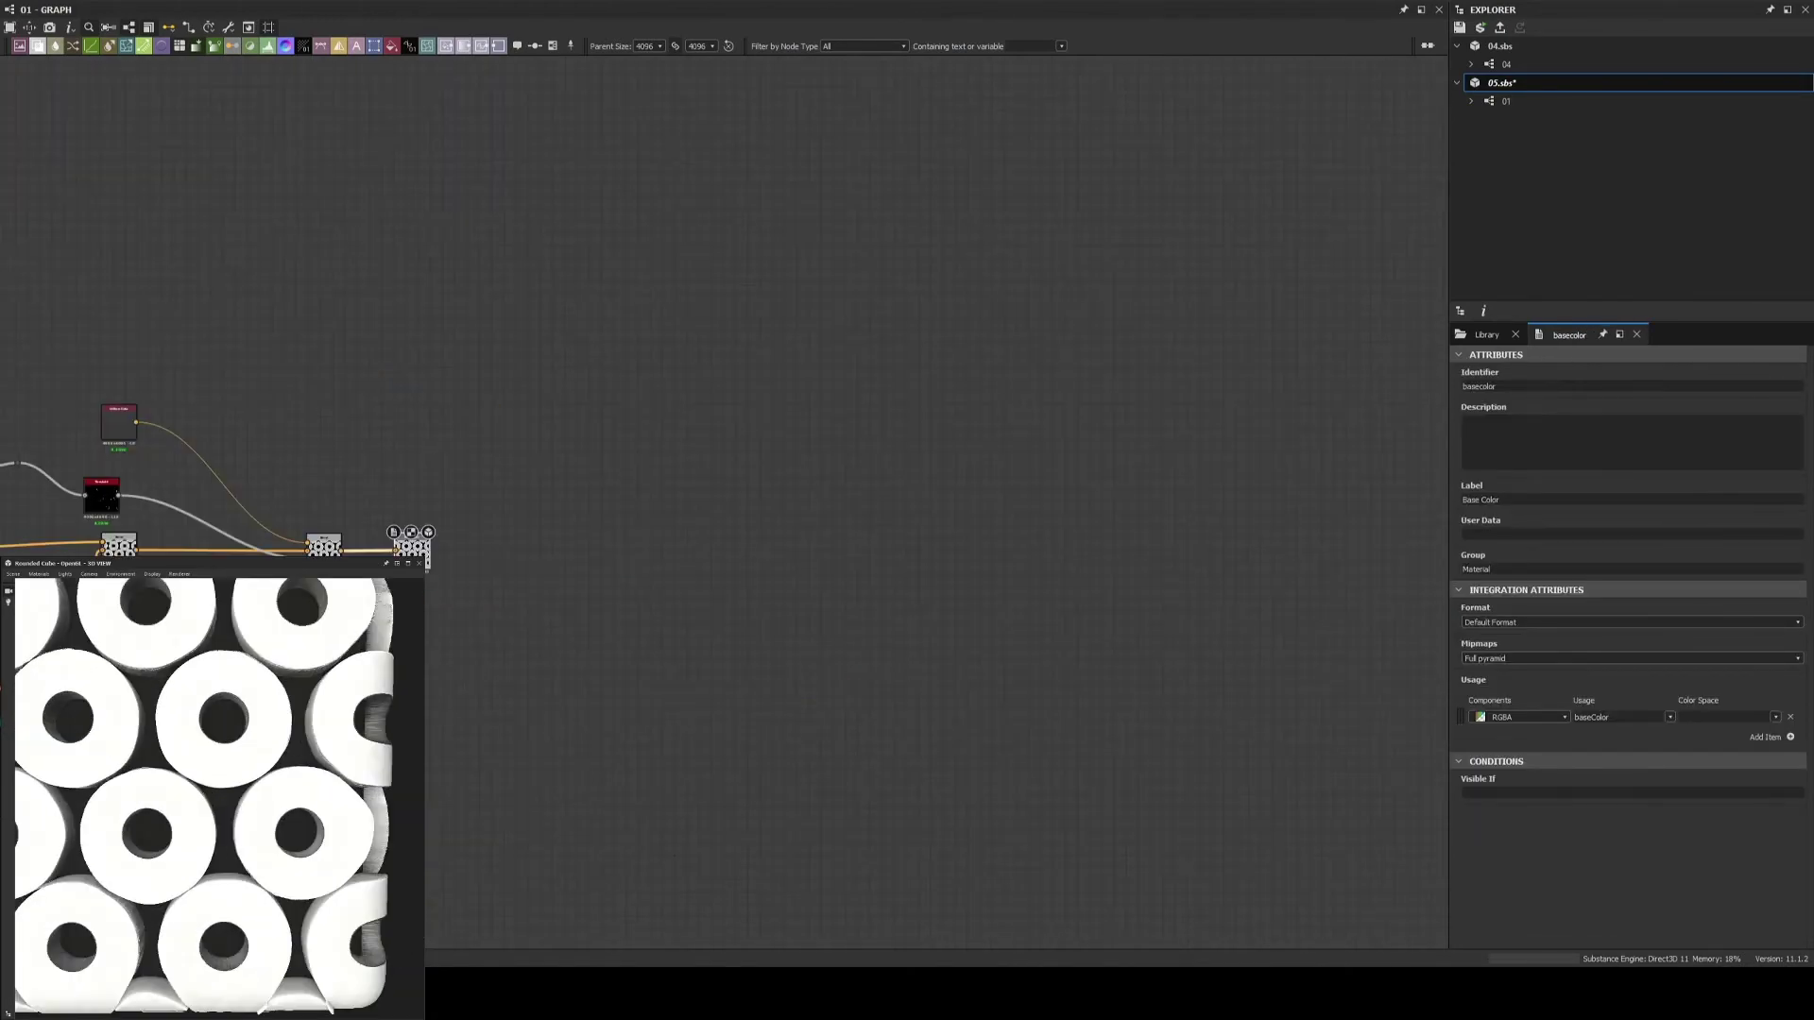
scroll(636, 397, "up", 3)
left_click(579, 524)
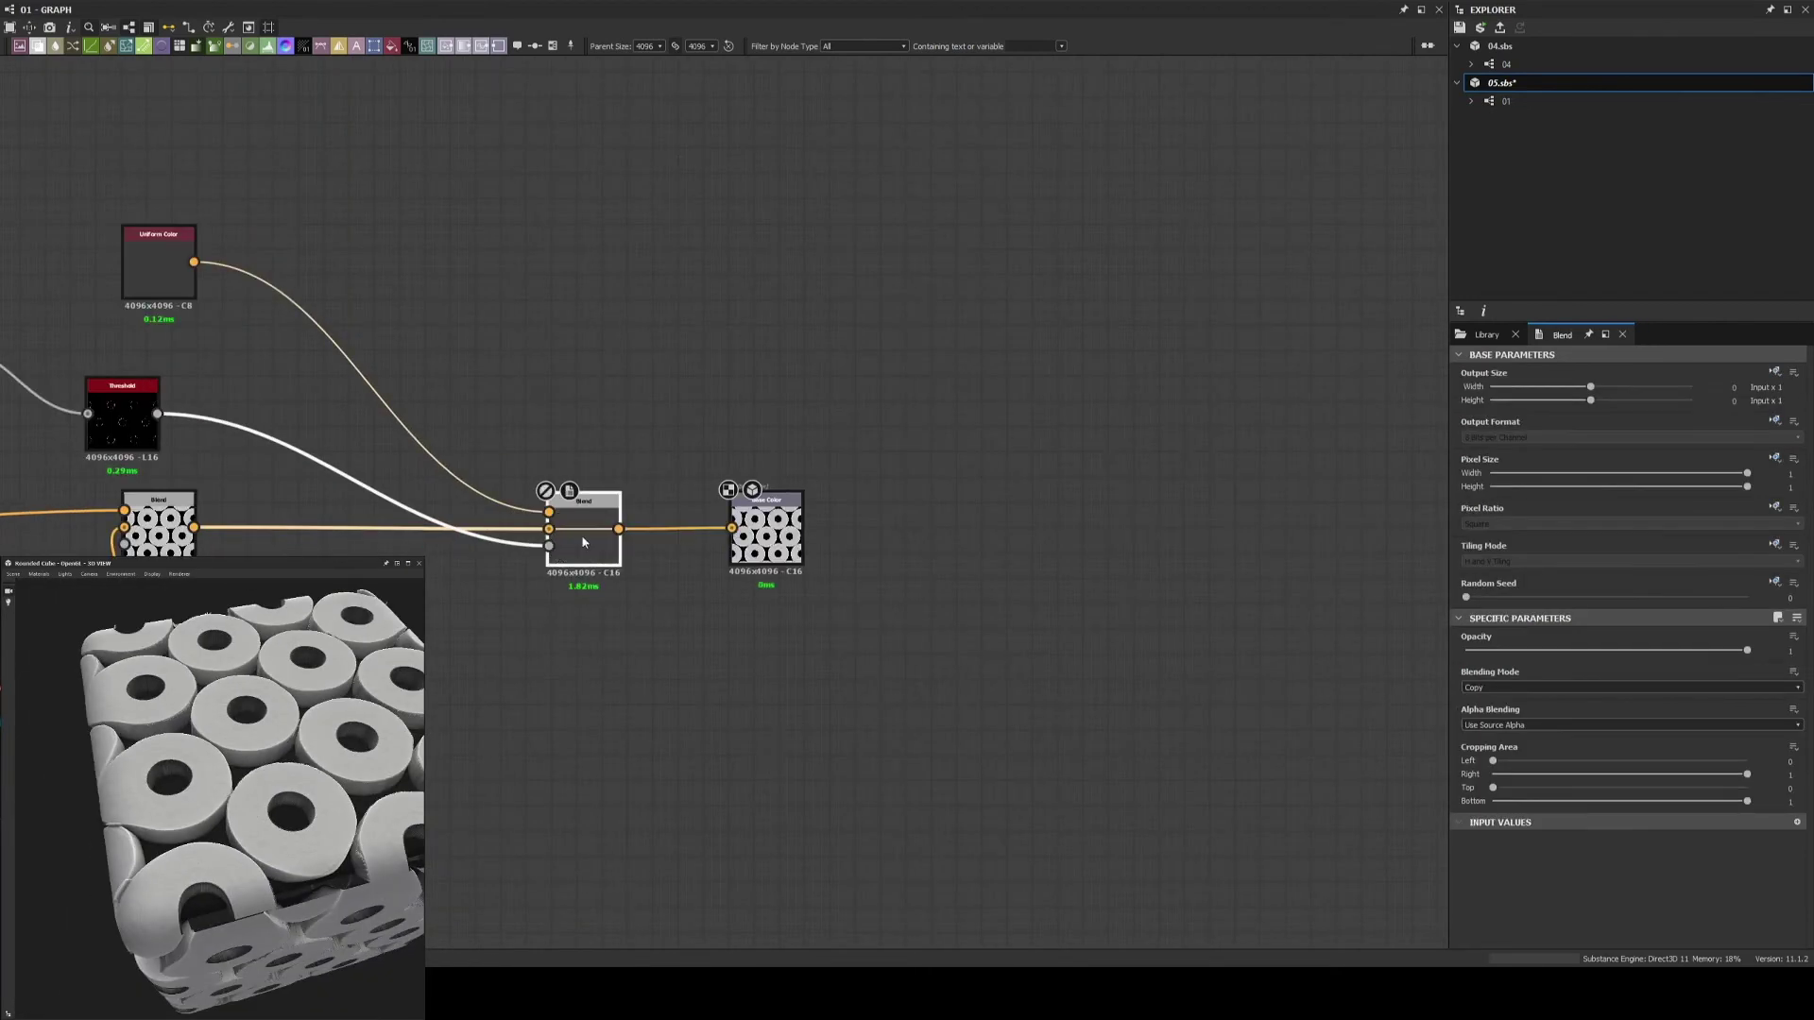
scroll(265, 823, "up", 3)
scroll(605, 441, "up", 3)
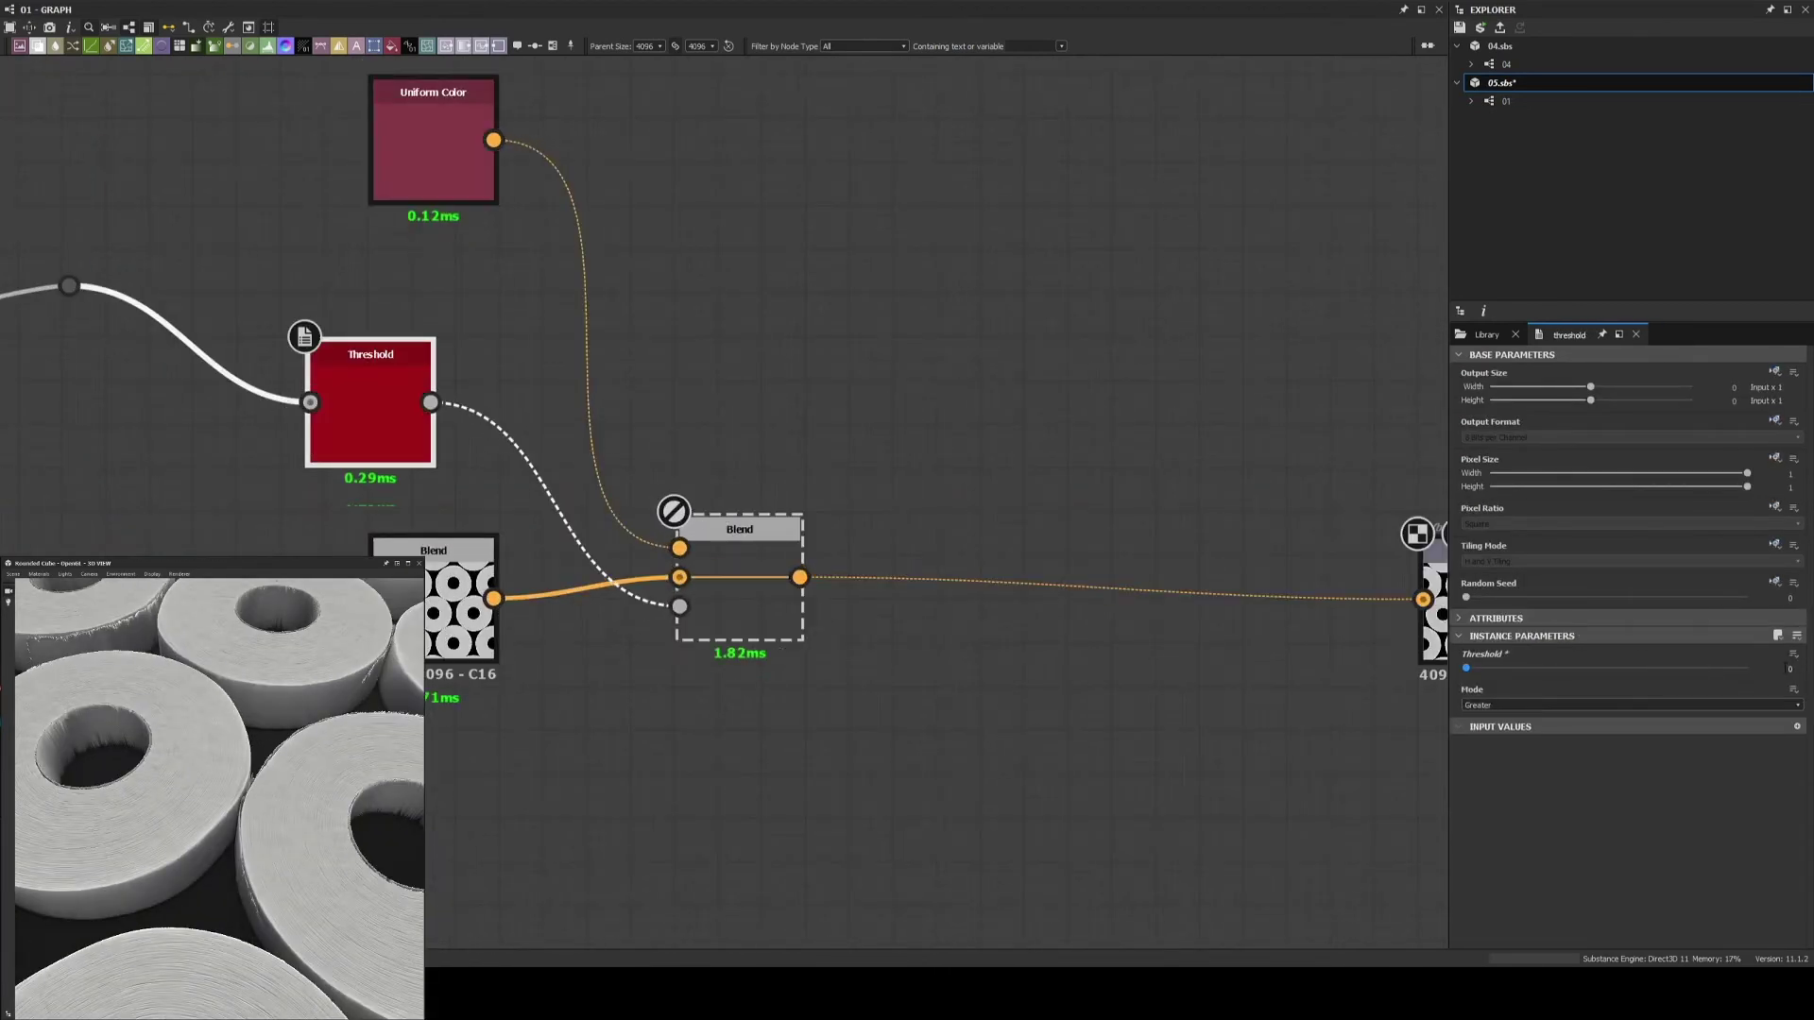
left_click(740, 586)
scroll(337, 701, "down", 5)
scroll(337, 701, "up", 5)
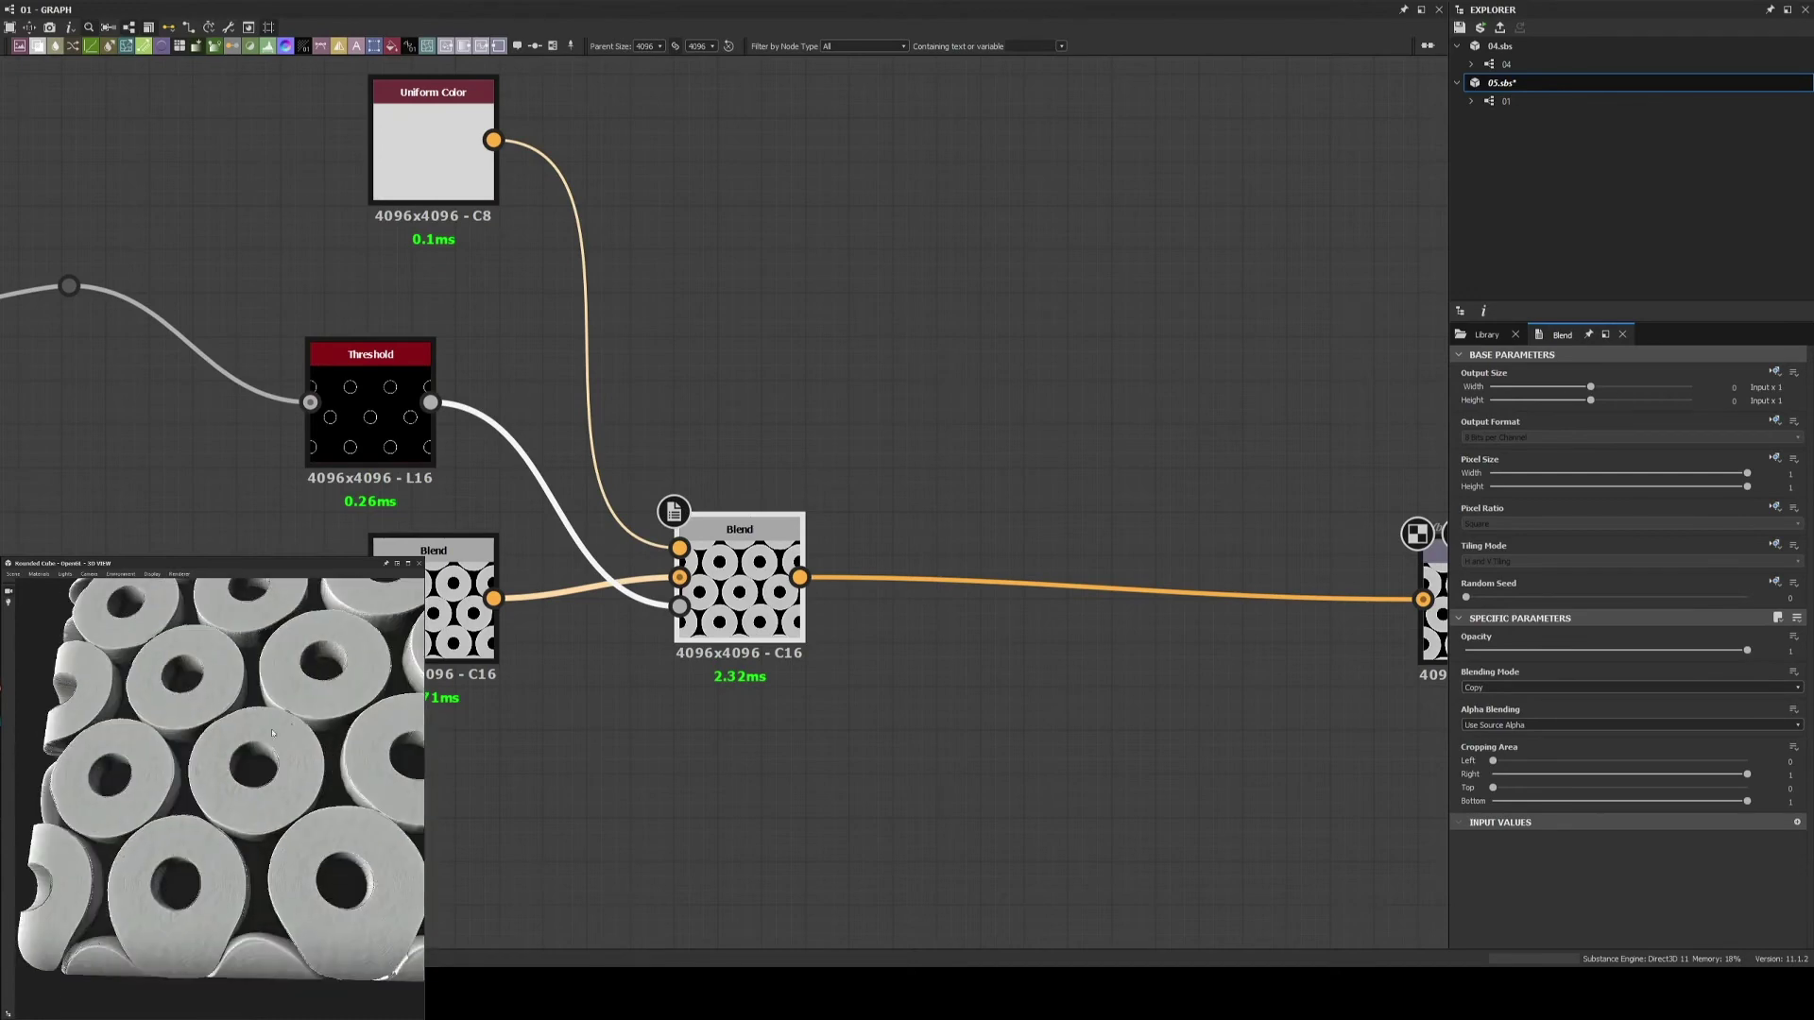
left_click(80, 692)
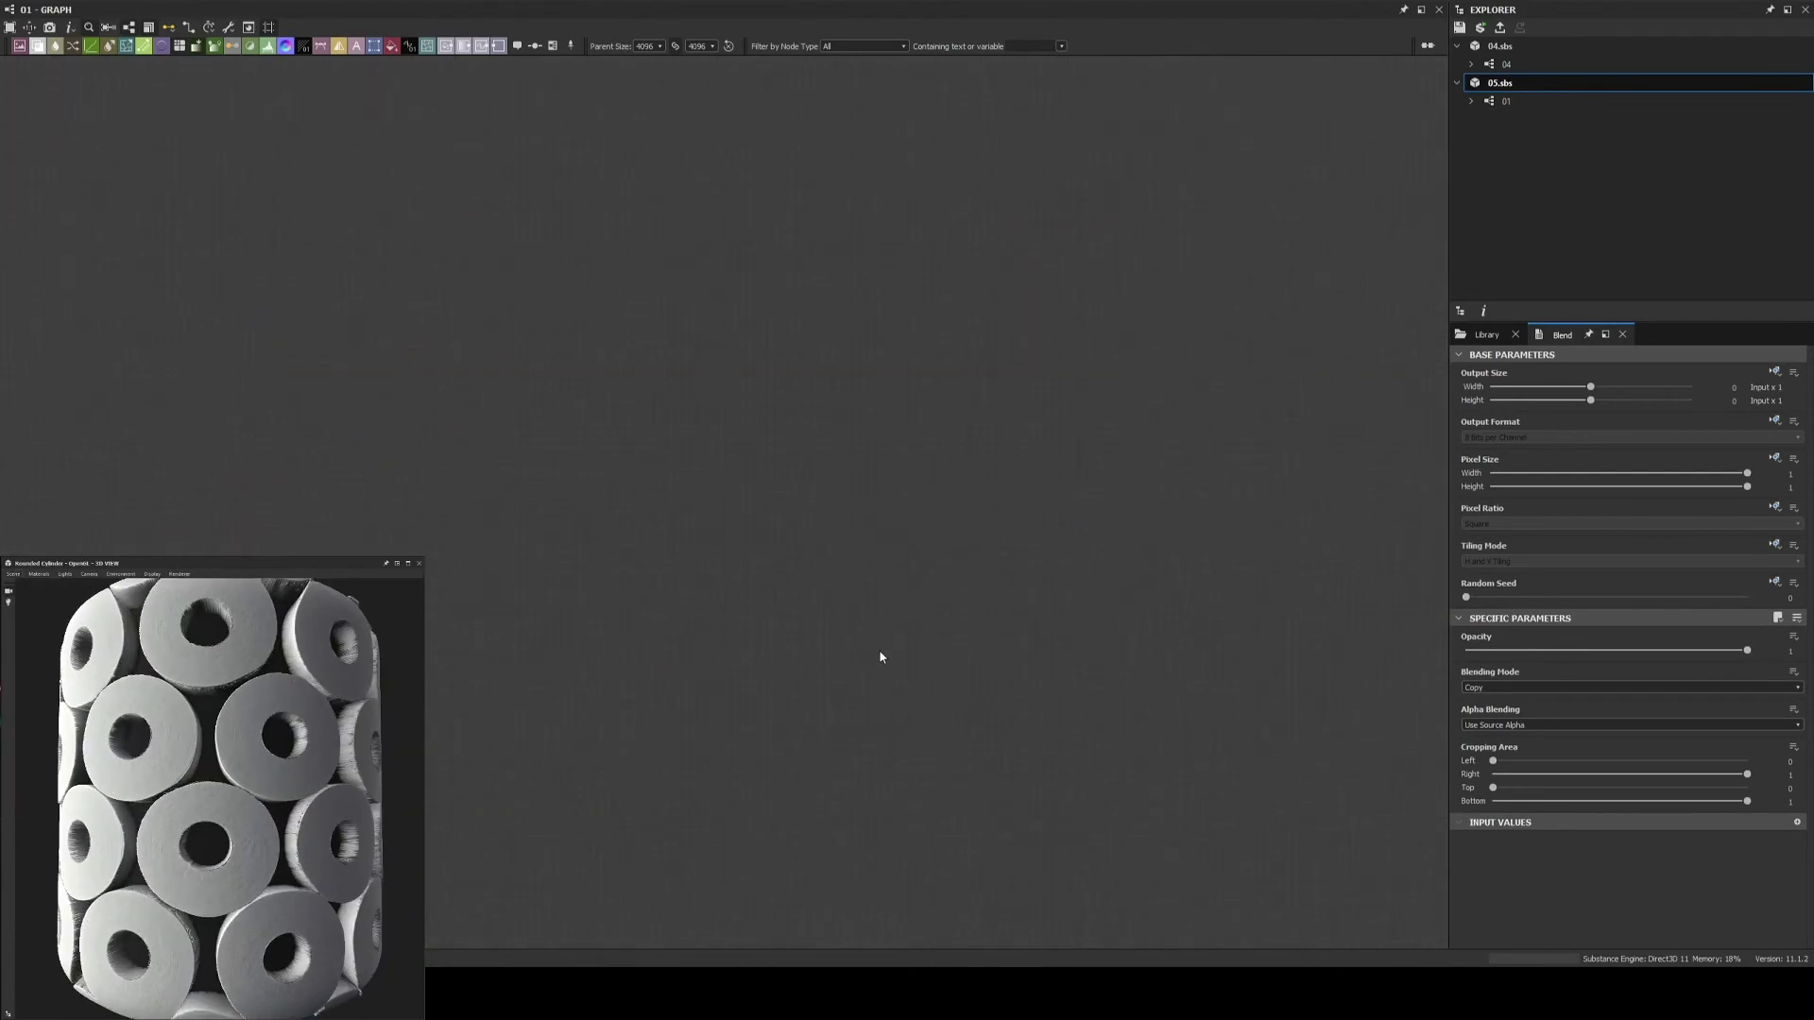
Check another Blend's blending modes and remove the black Blend between the two blends
middle_click_drag(879, 649, 839, 556)
scroll(1079, 513, "down", 3)
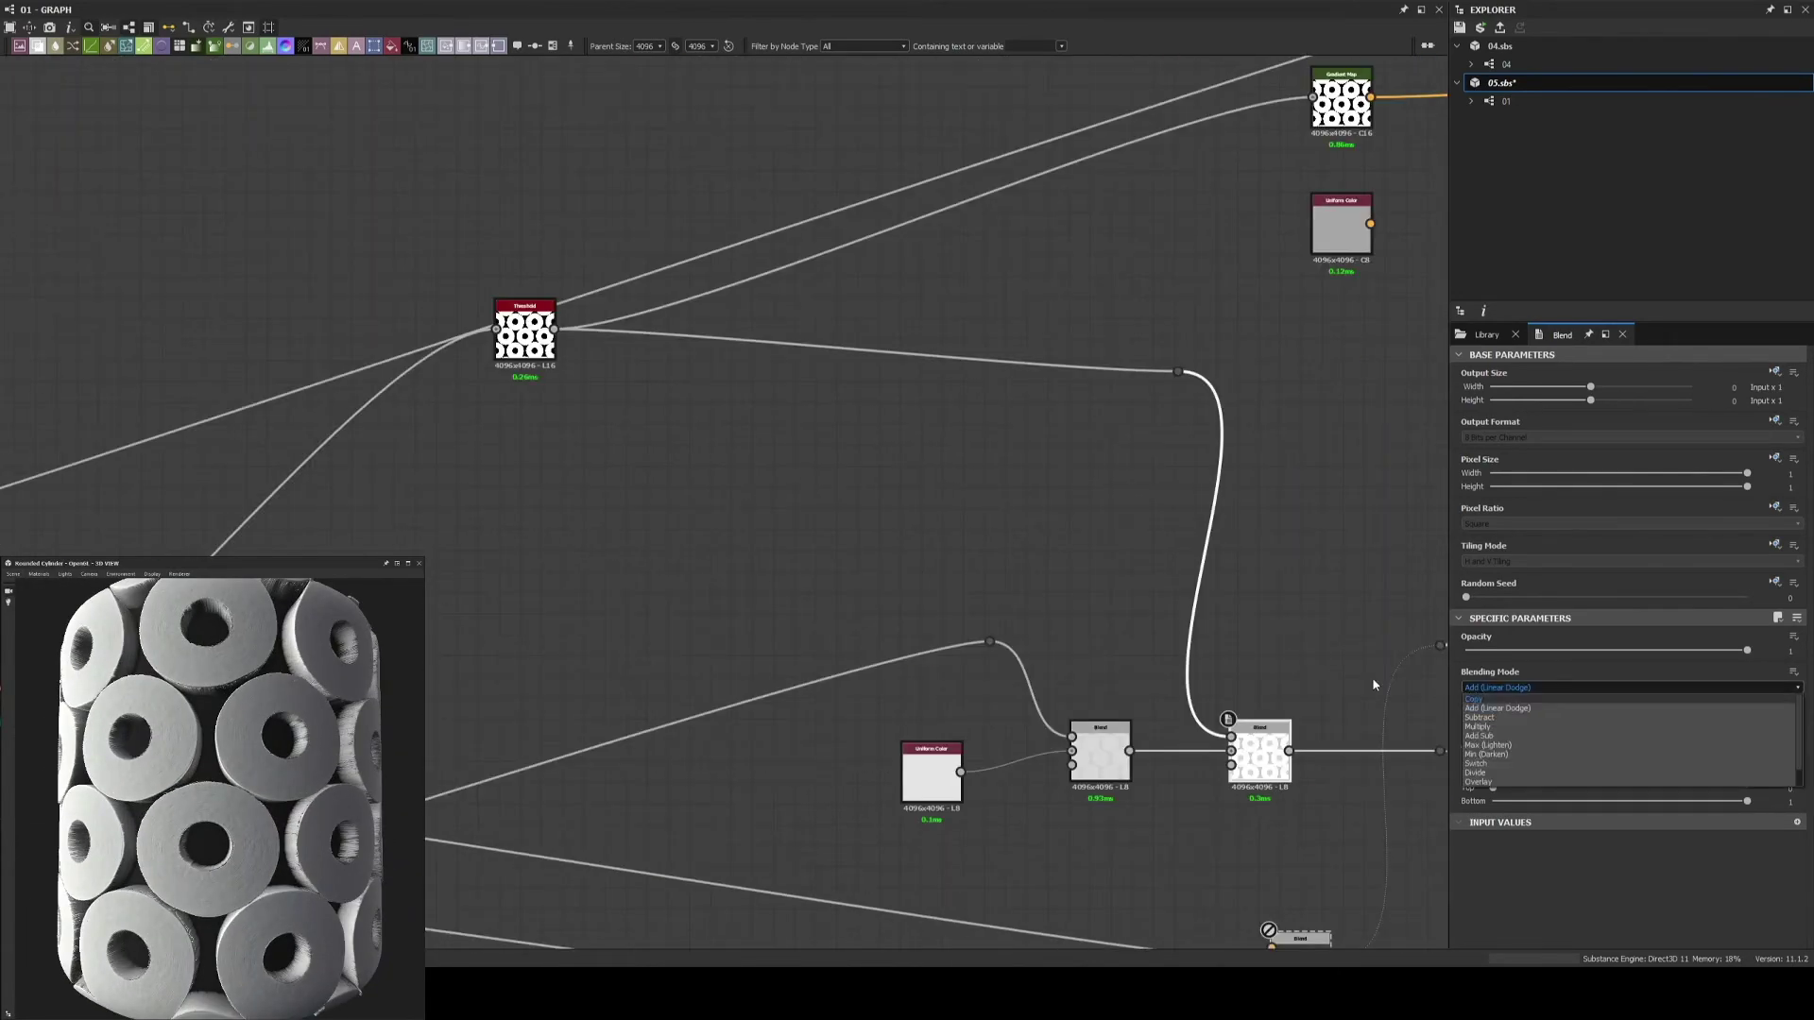
scroll(1066, 770, "down", 3)
scroll(758, 455, "up", 4)
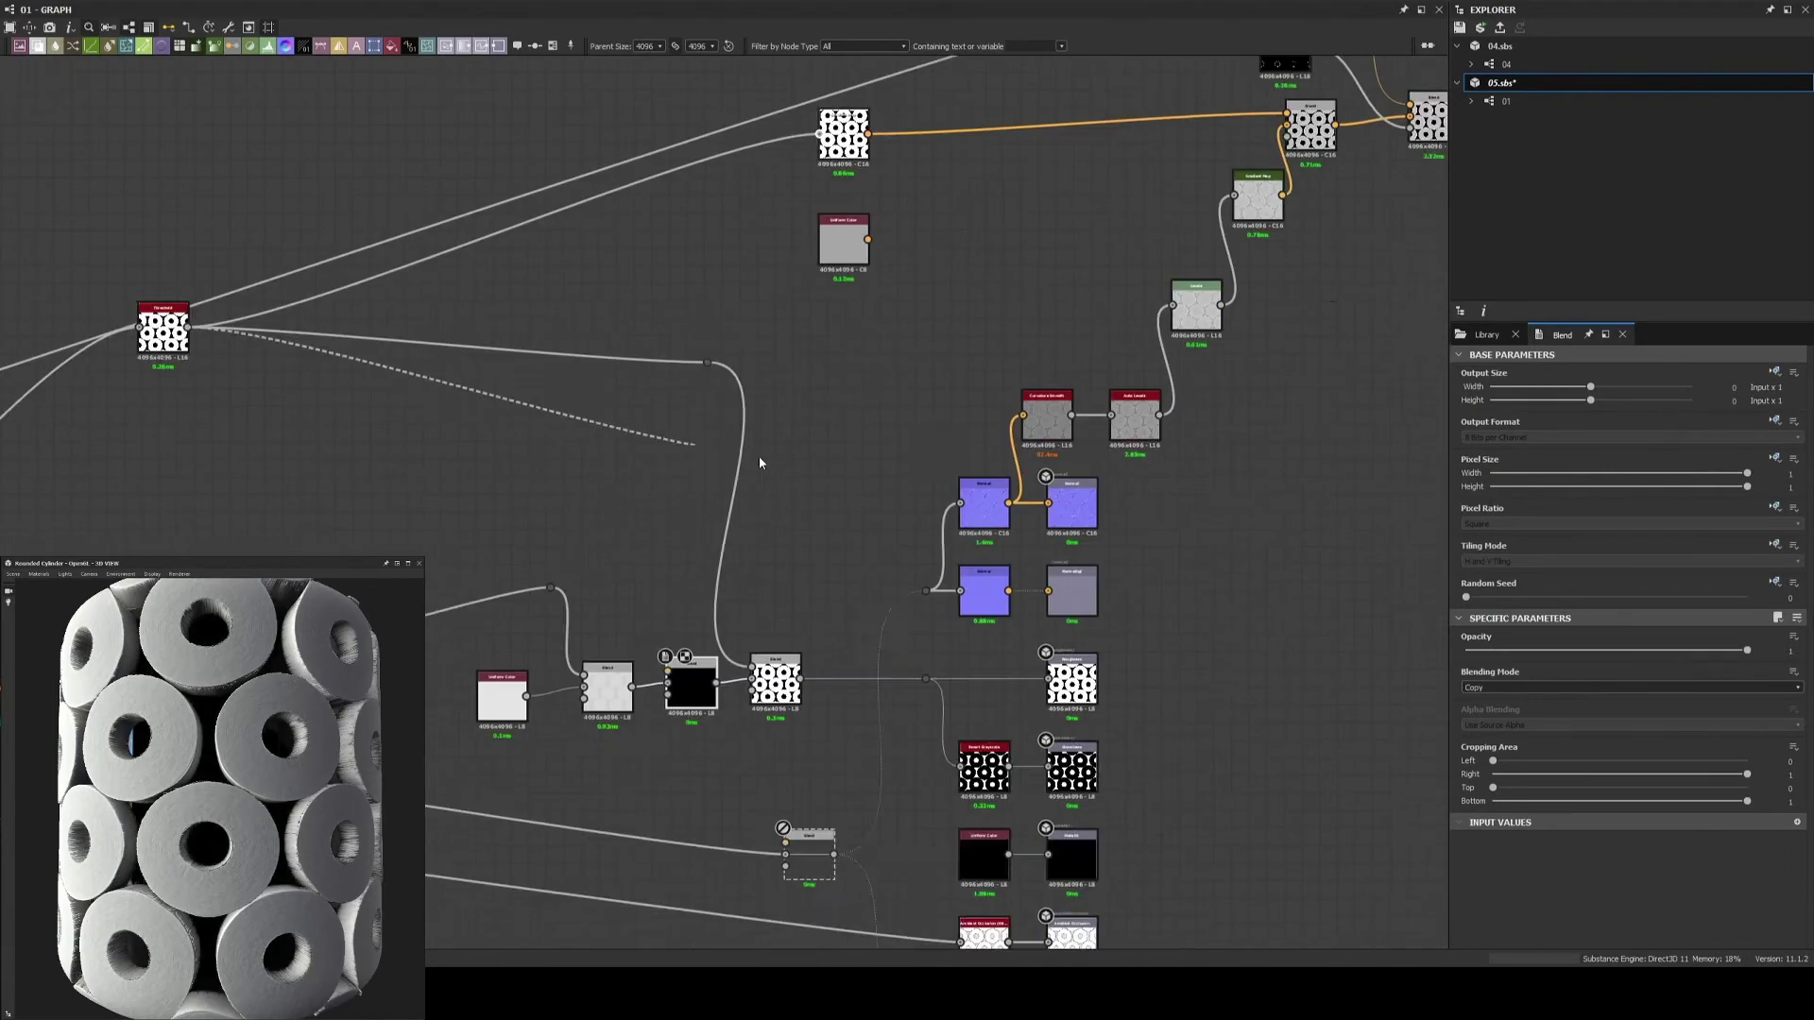
left_click(664, 822)
left_click(1630, 687)
scroll(955, 689, "down", 3)
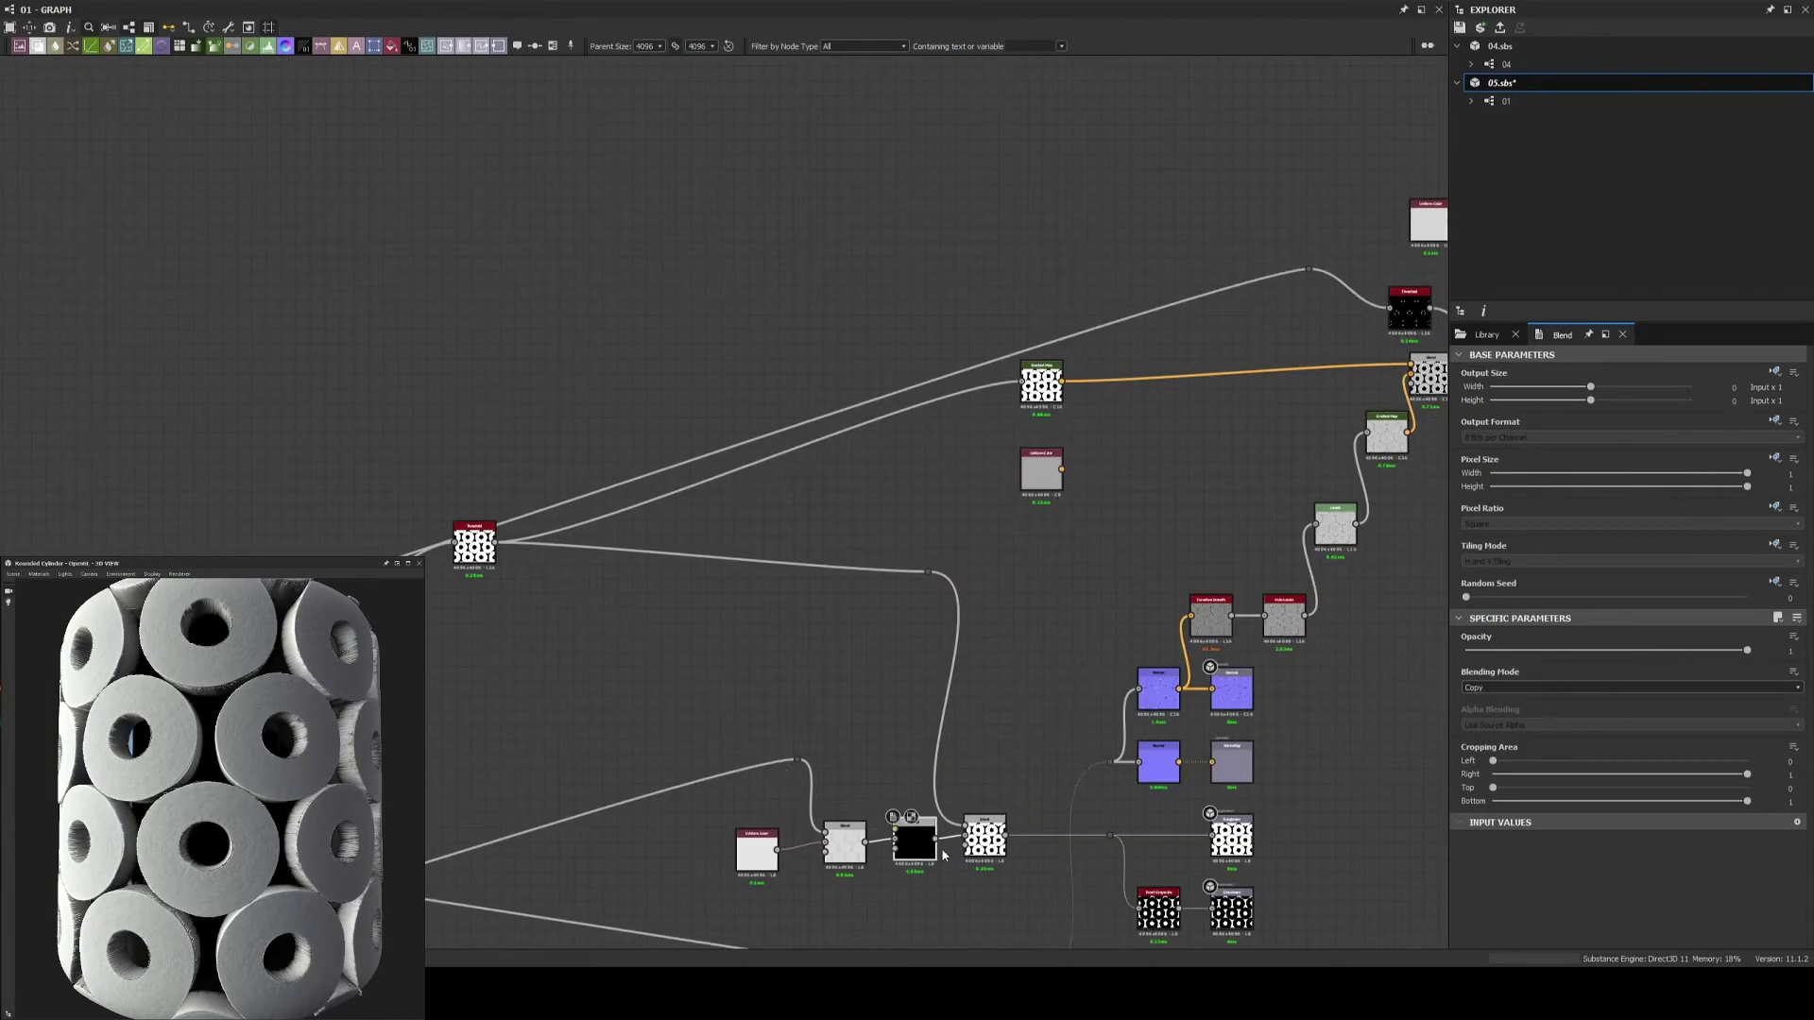
key("ctrl+z")
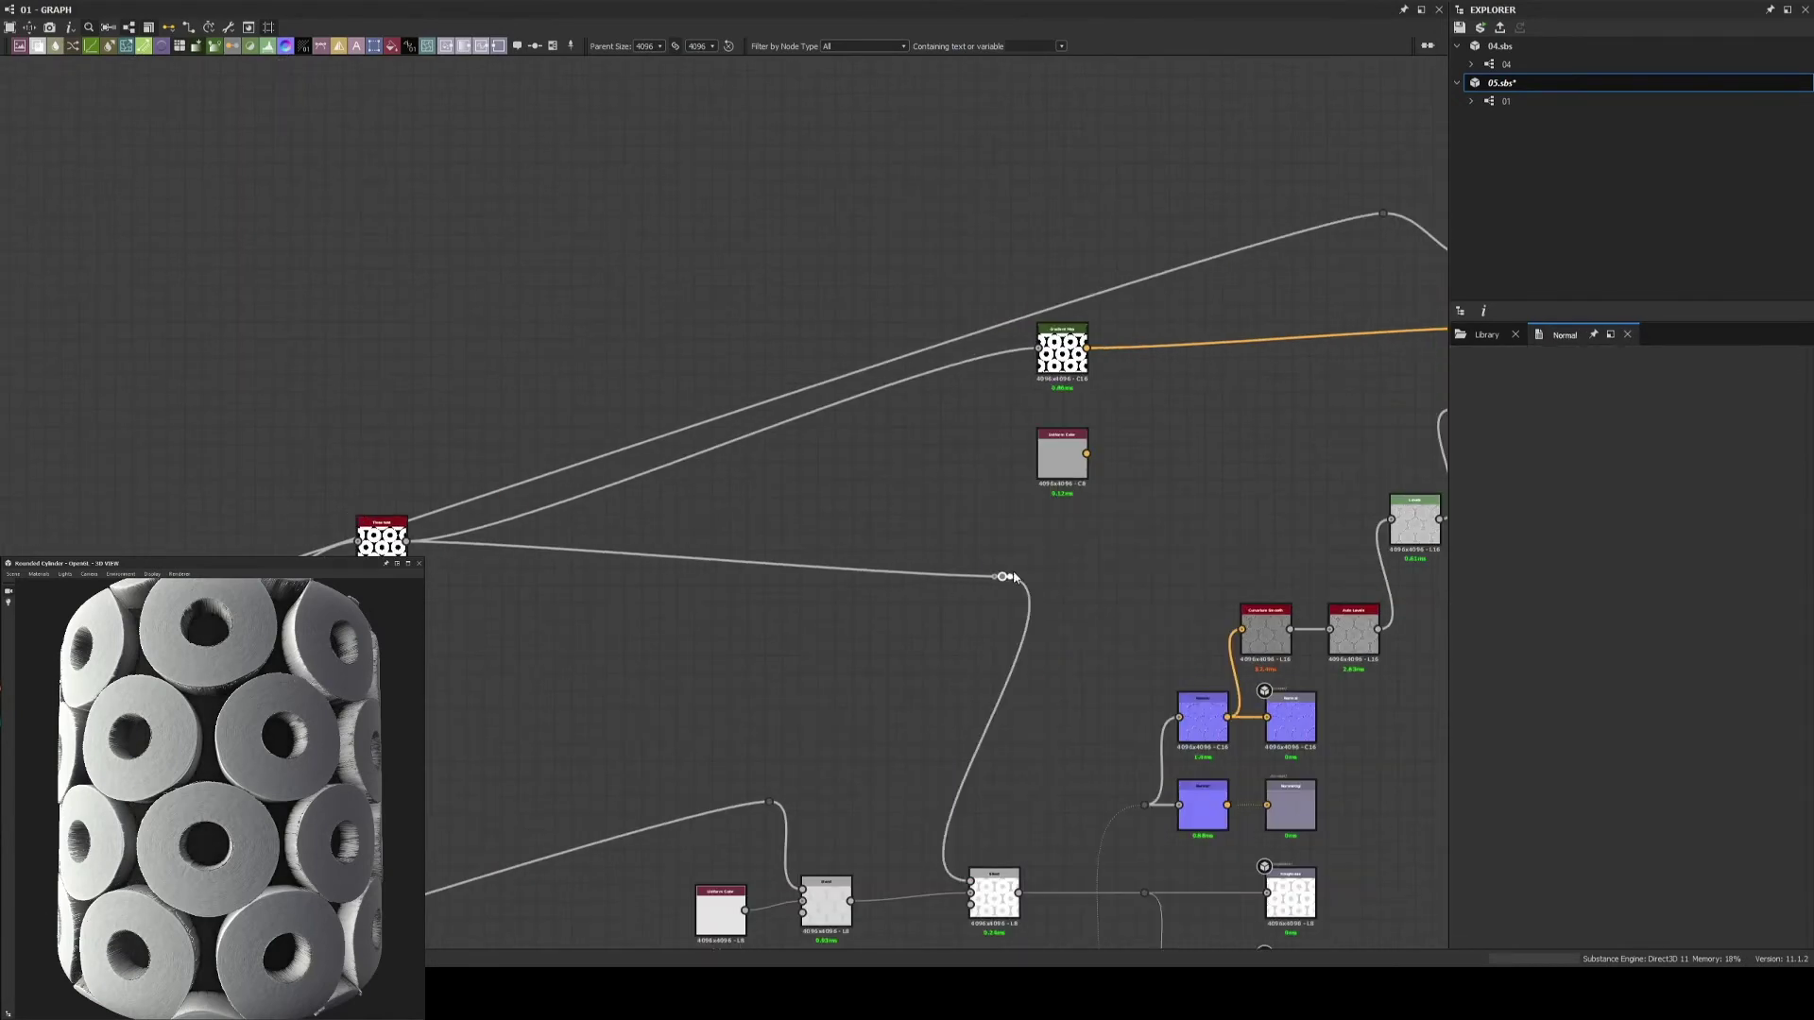
Add an Invert Grayscale after the Threshold, set the Blend to Add (Linear Dodge), and delete the unneeded Blend
left_click_drag(929, 572, 973, 515)
scroll(1007, 788, "up", 2)
left_click(1512, 687)
left_click(1484, 709)
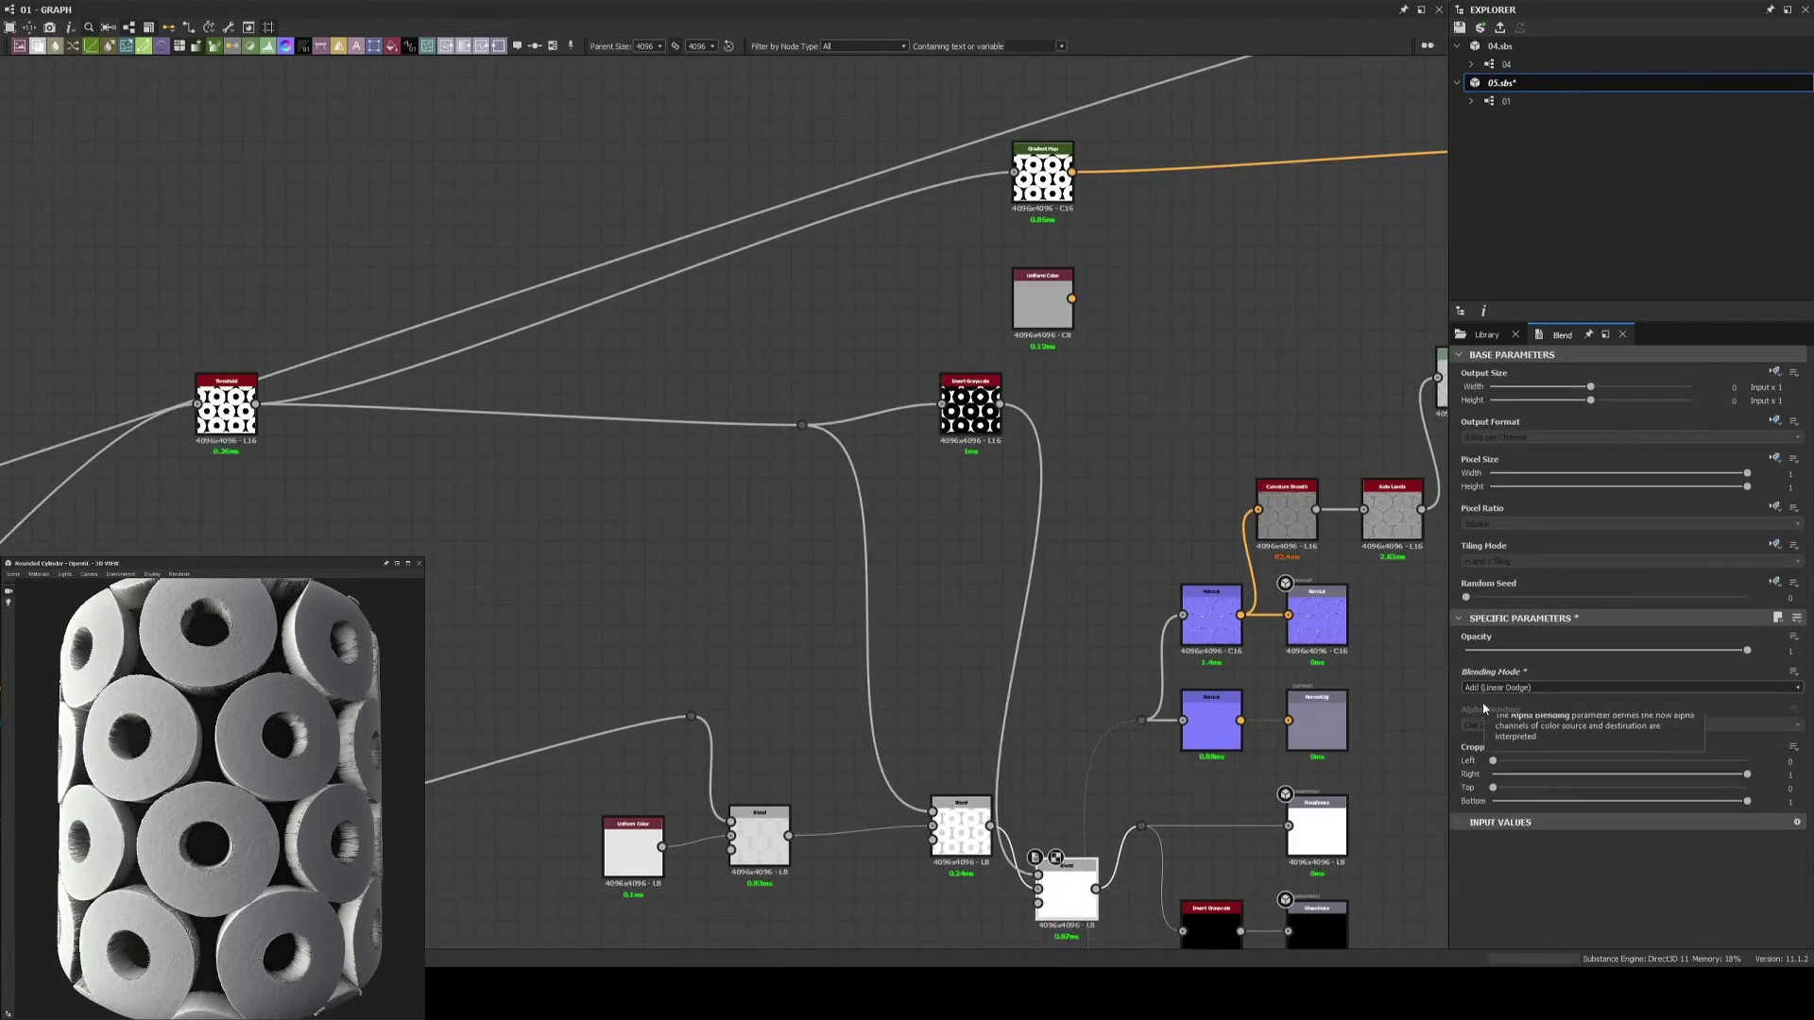
scroll(931, 850, "up", 4)
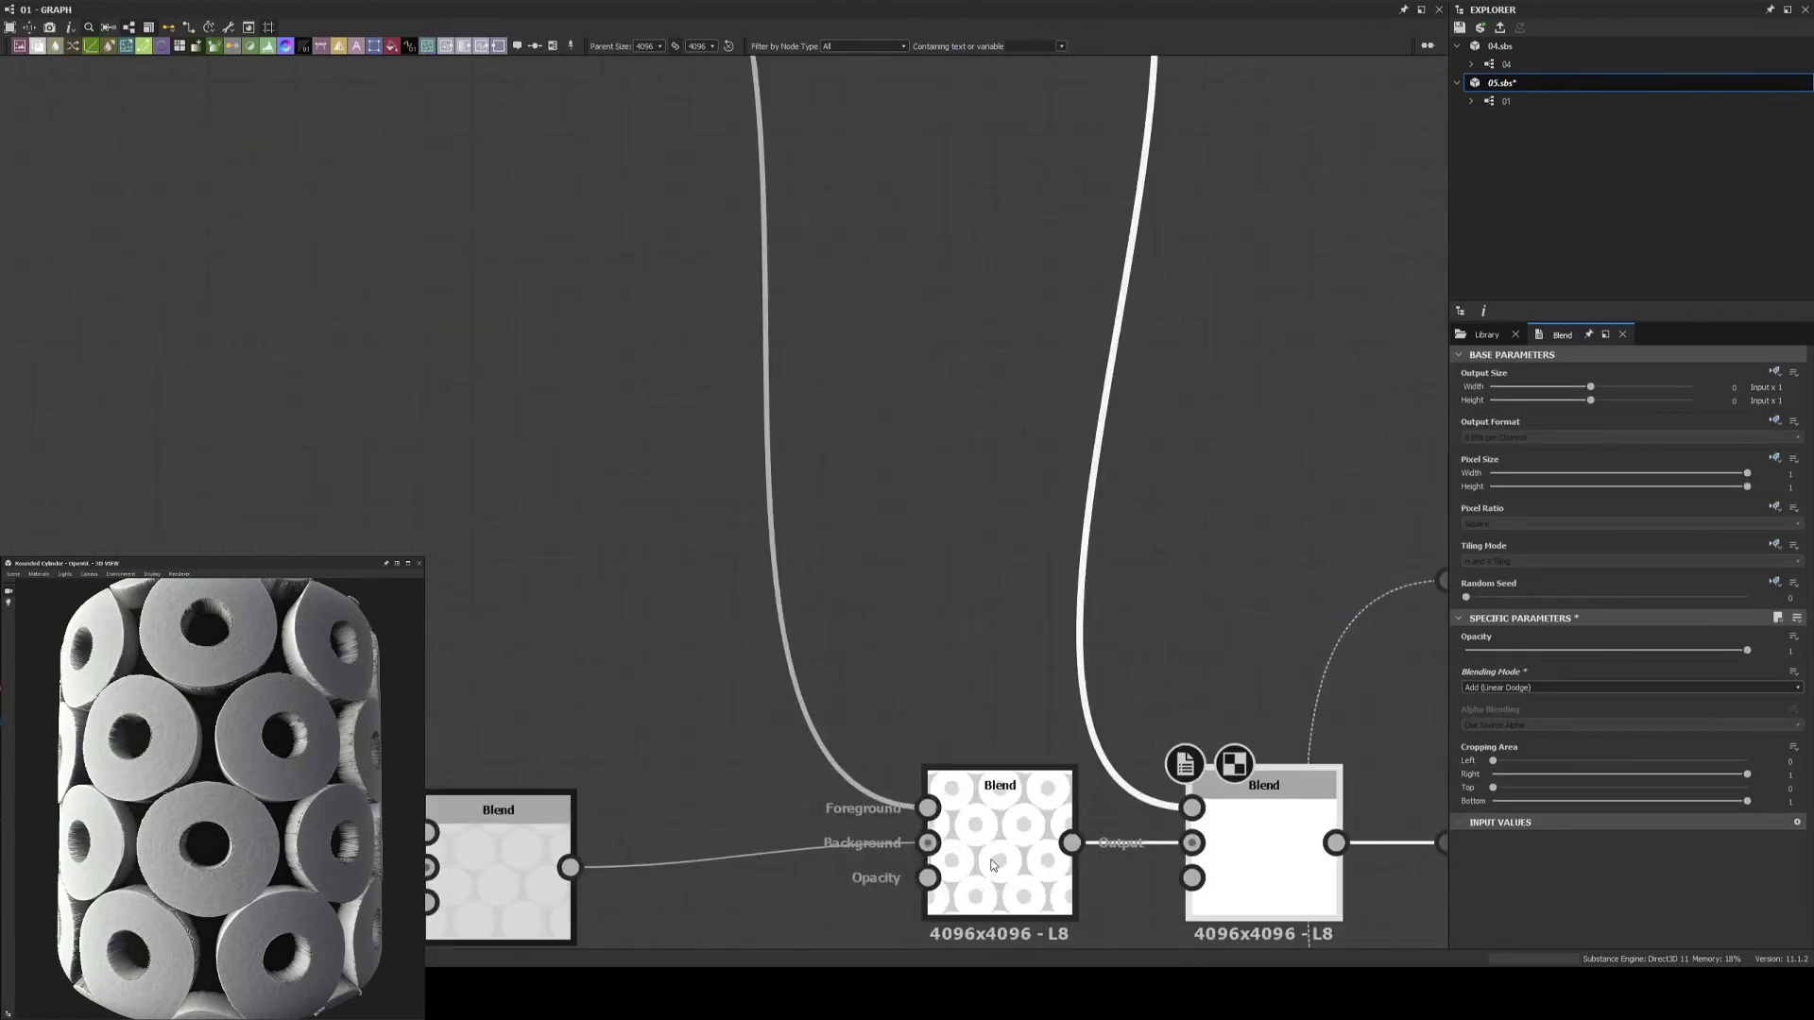
scroll(911, 581, "down", 3)
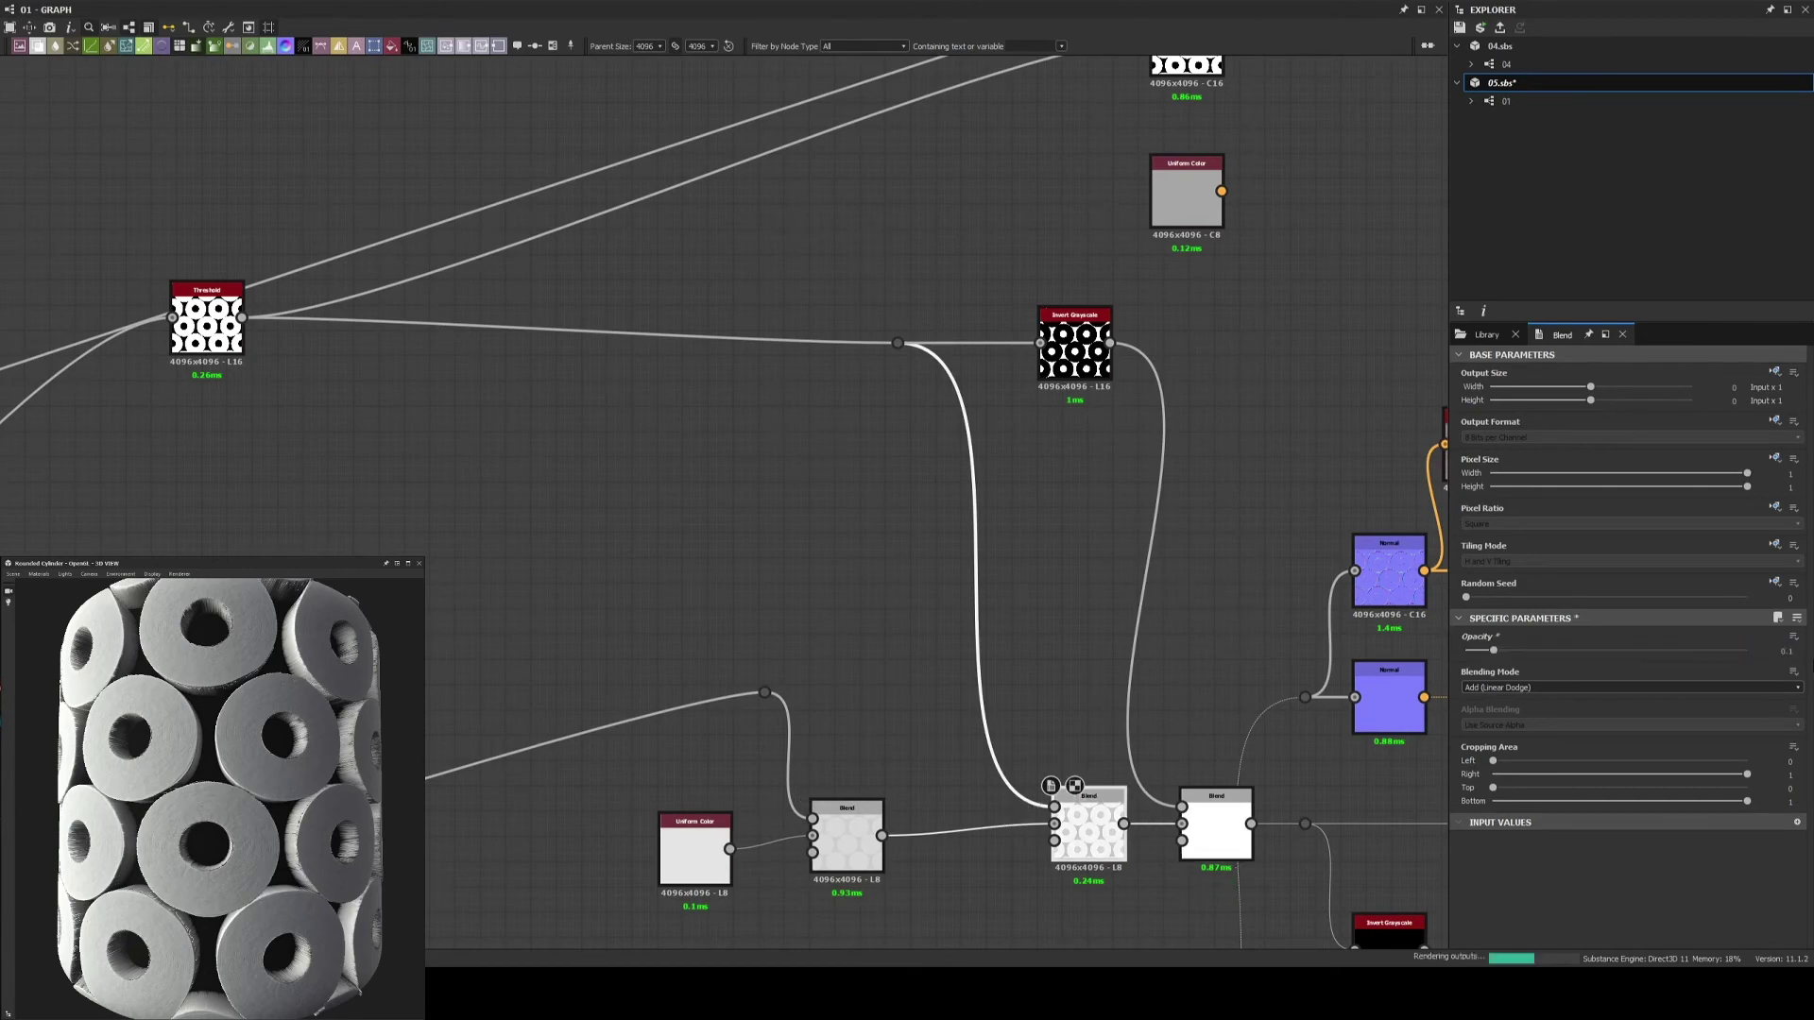
key("Delete")
Rotate the 3D preview and show the Default material's height and tessellation settings
mouse_move(217, 756)
left_mouse_down()
mouse_move(211, 798)
mouse_move(246, 784)
left_mouse_up()
scroll(211, 798, "up", 3)
left_click(39, 574)
left_click(132, 627)
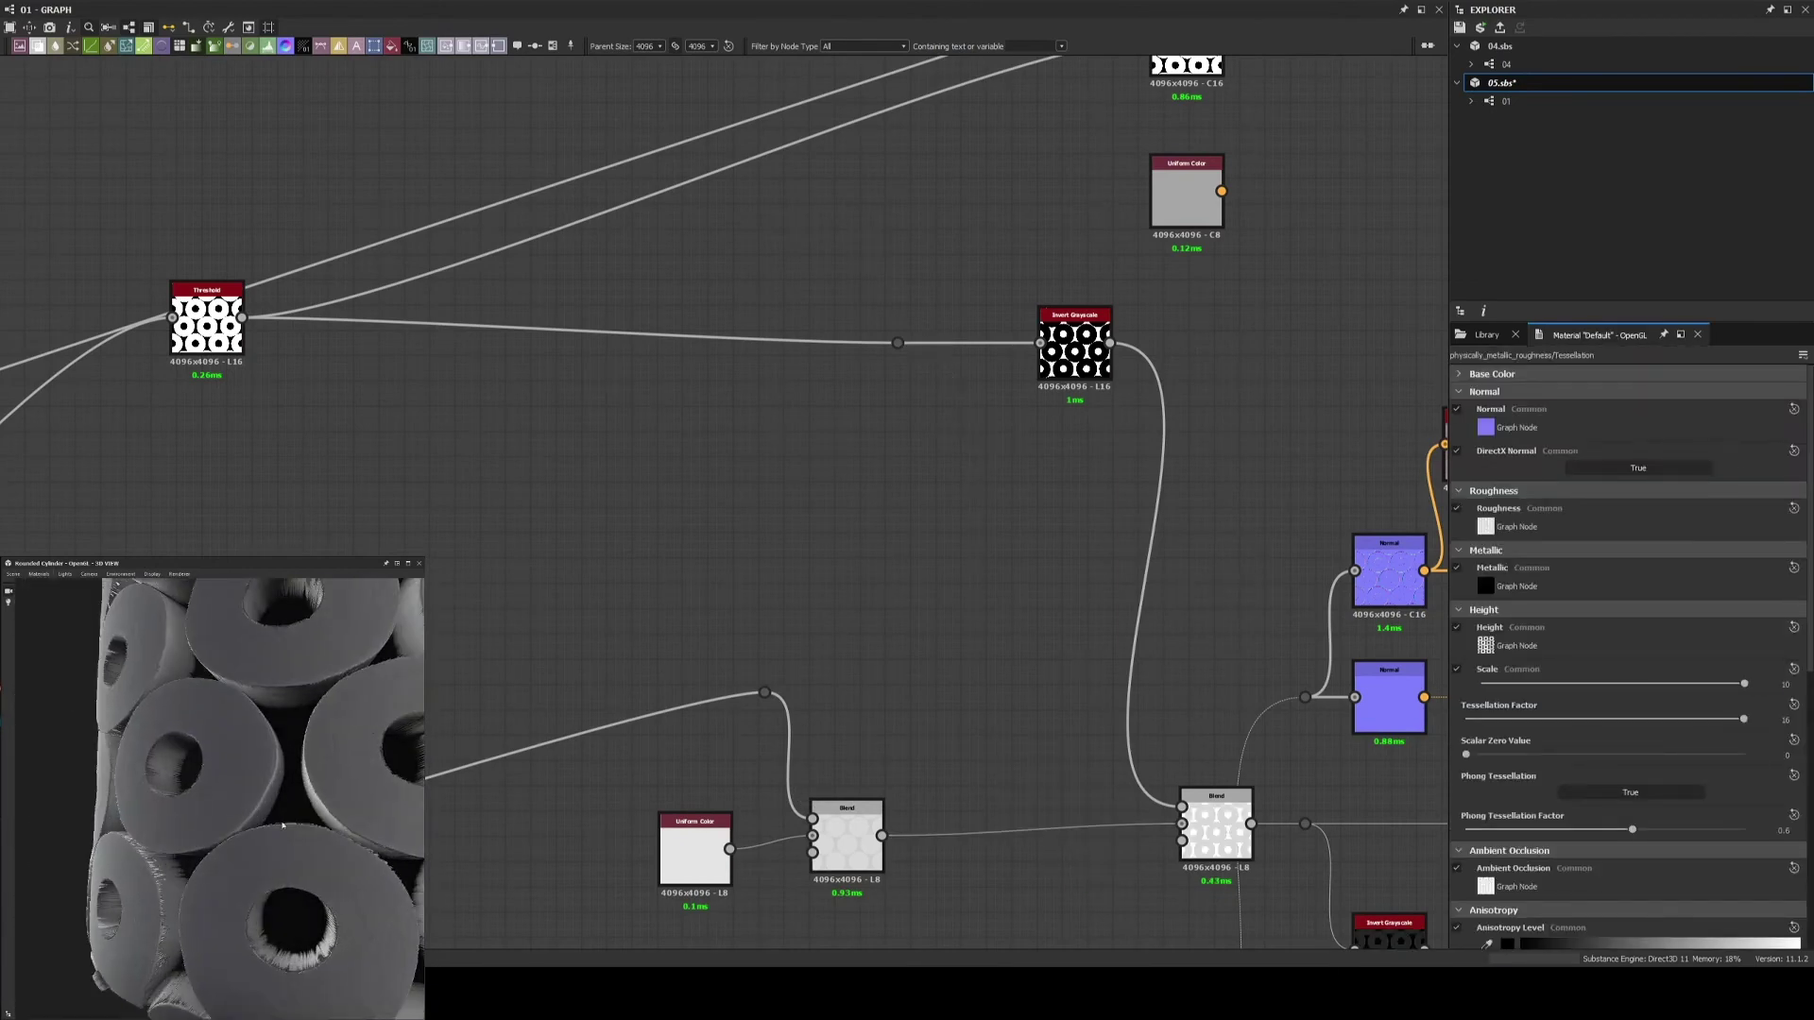
scroll(282, 825, "down", 3)
scroll(859, 619, "down", 3)
Add a Slope Blur Grayscale node from the Blend output
scroll(943, 652, "up", 5)
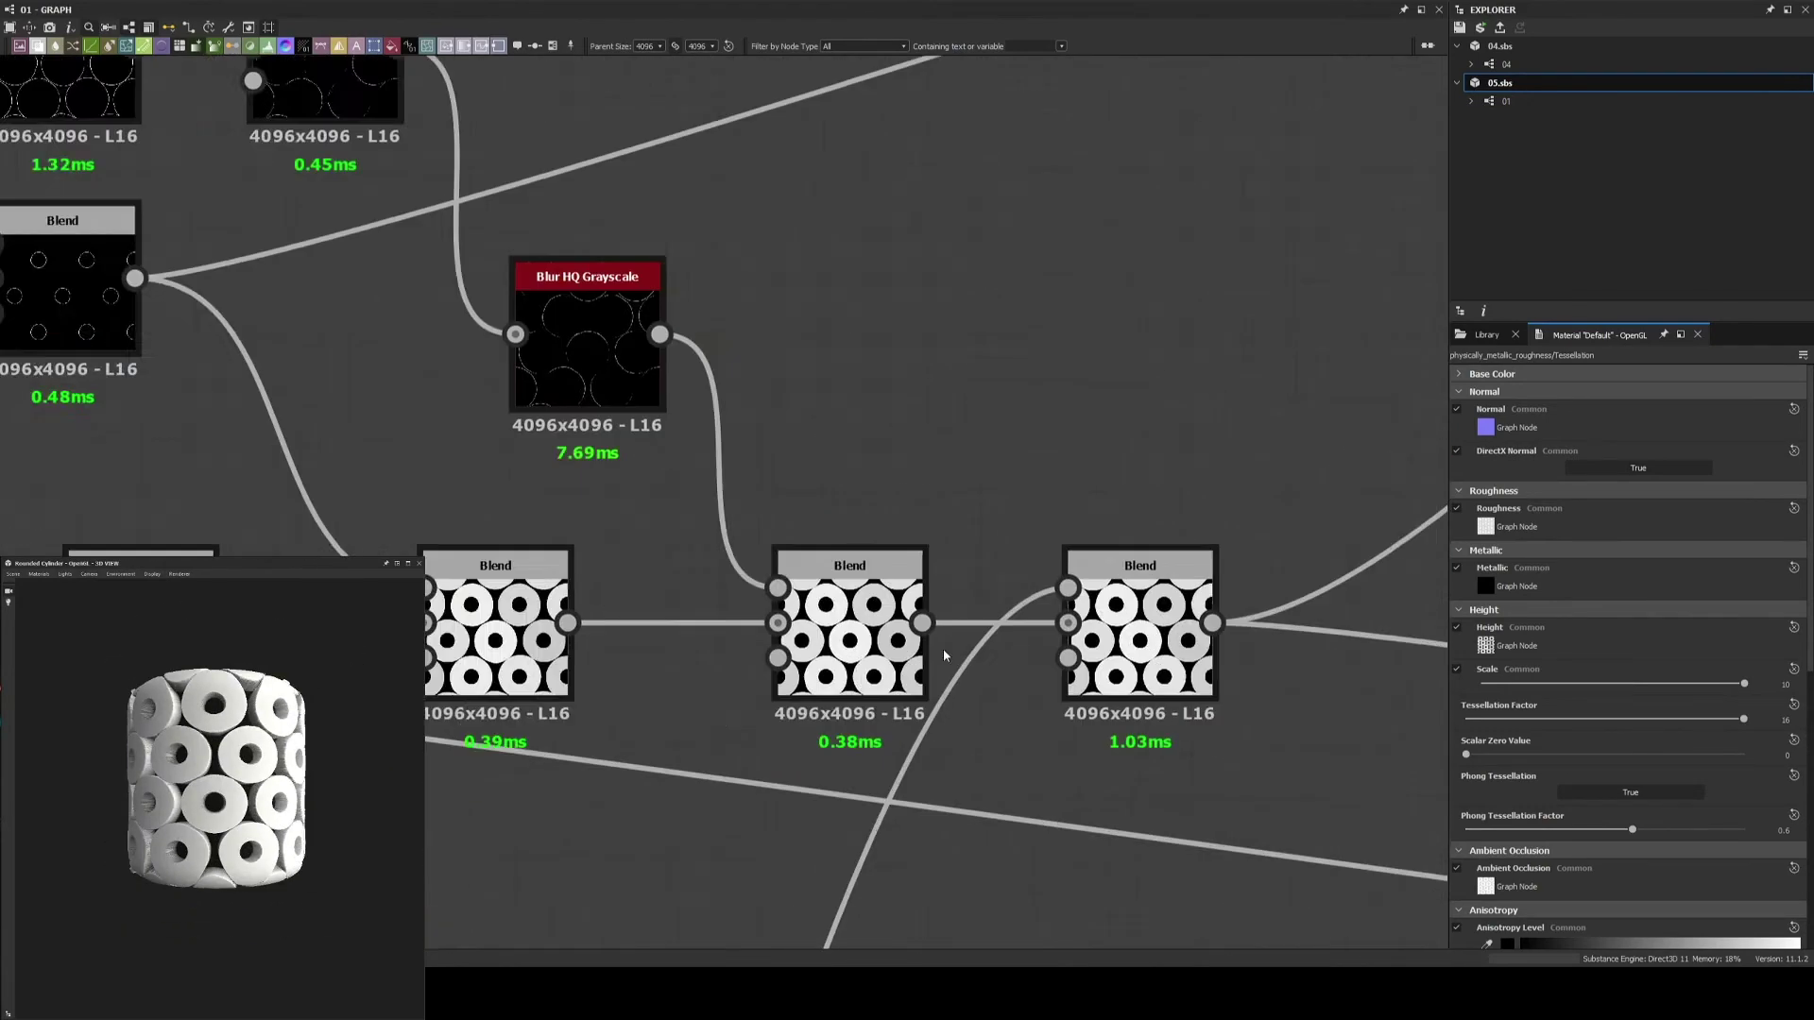
scroll(944, 652, "down", 4)
left_click_drag(769, 615, 858, 409)
left_click(932, 446)
scroll(933, 446, "up", 3)
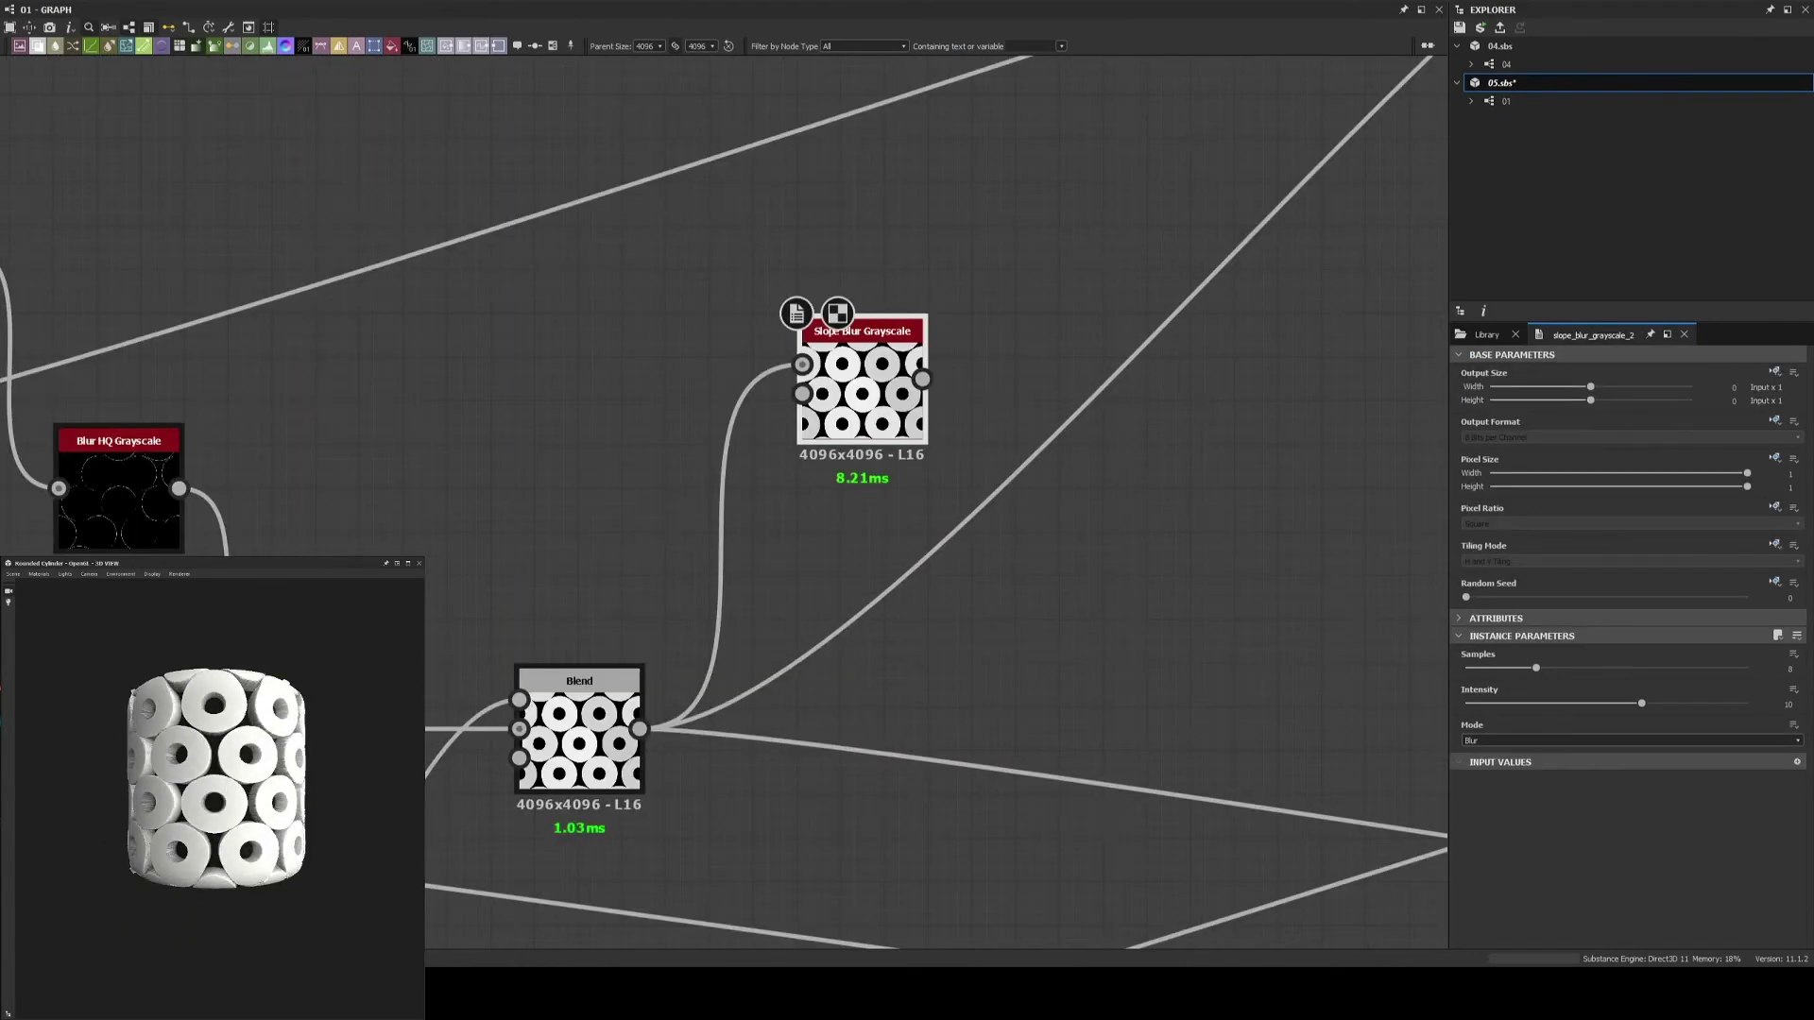
Orbit the plane preview and raise the Slope Blur samples to 32
left_click_drag(38, 651, 311, 758)
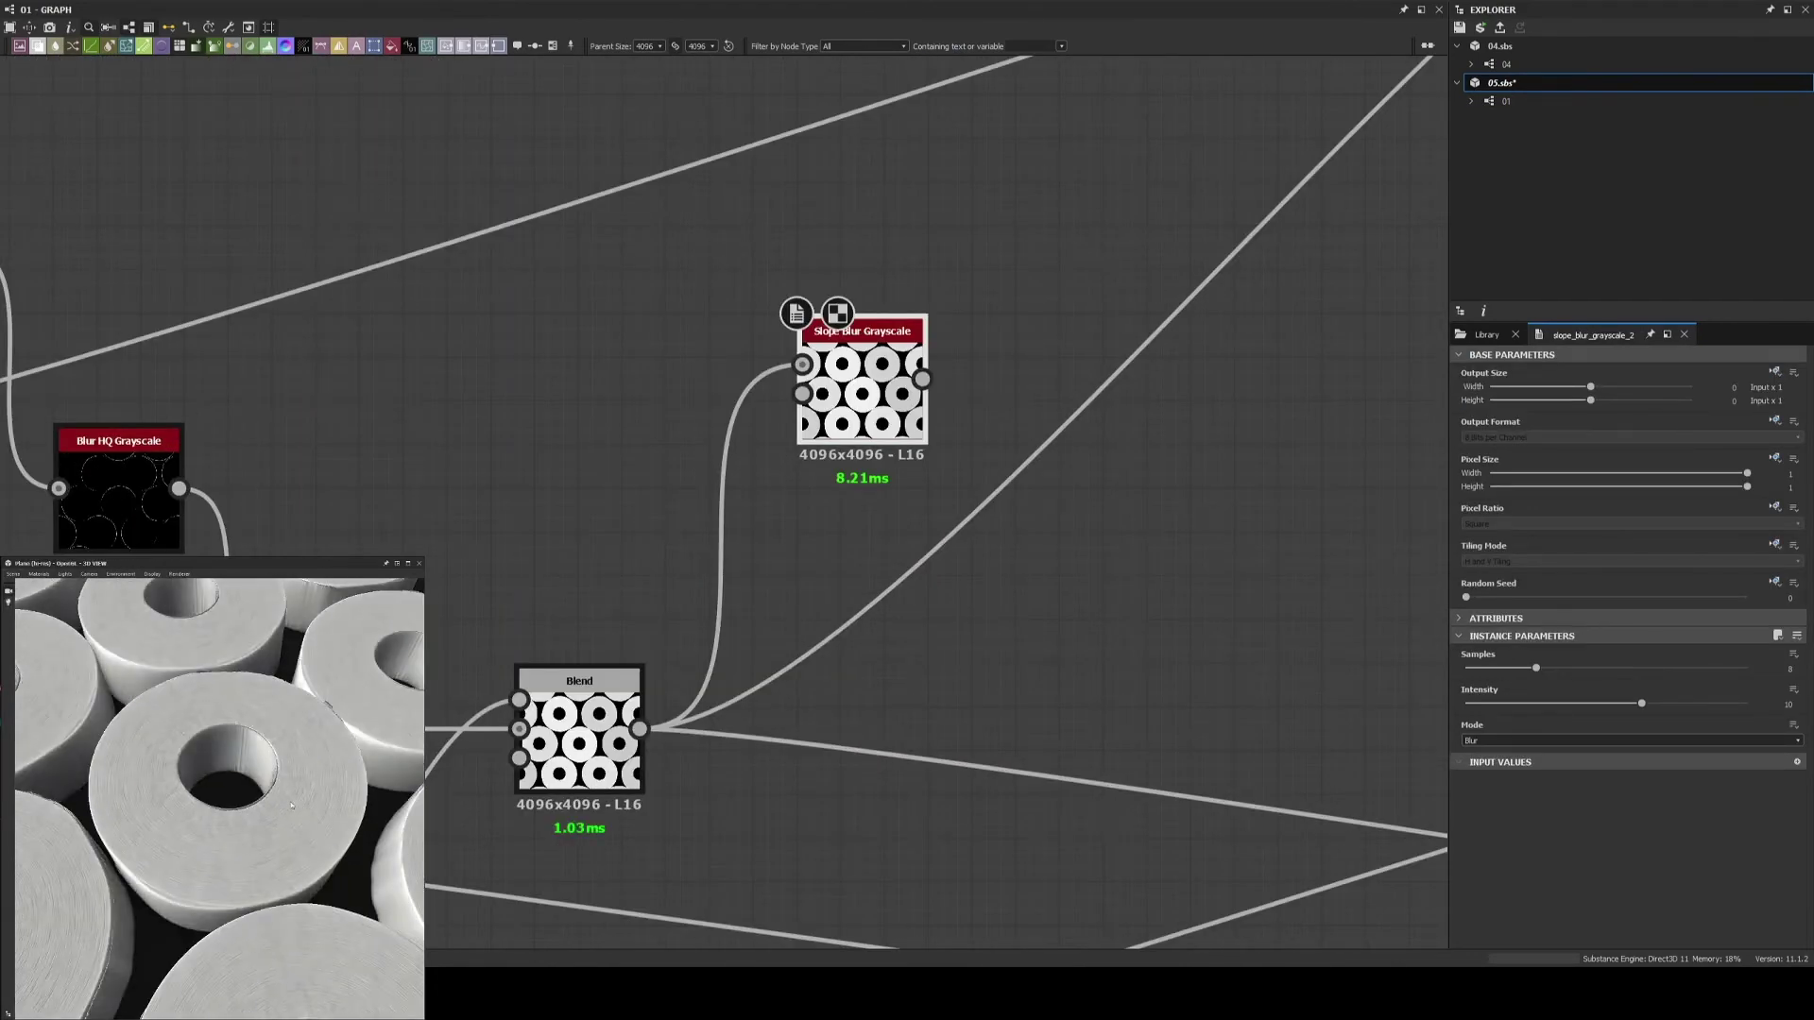
scroll(312, 759, "up", 2)
scroll(312, 759, "up", 2)
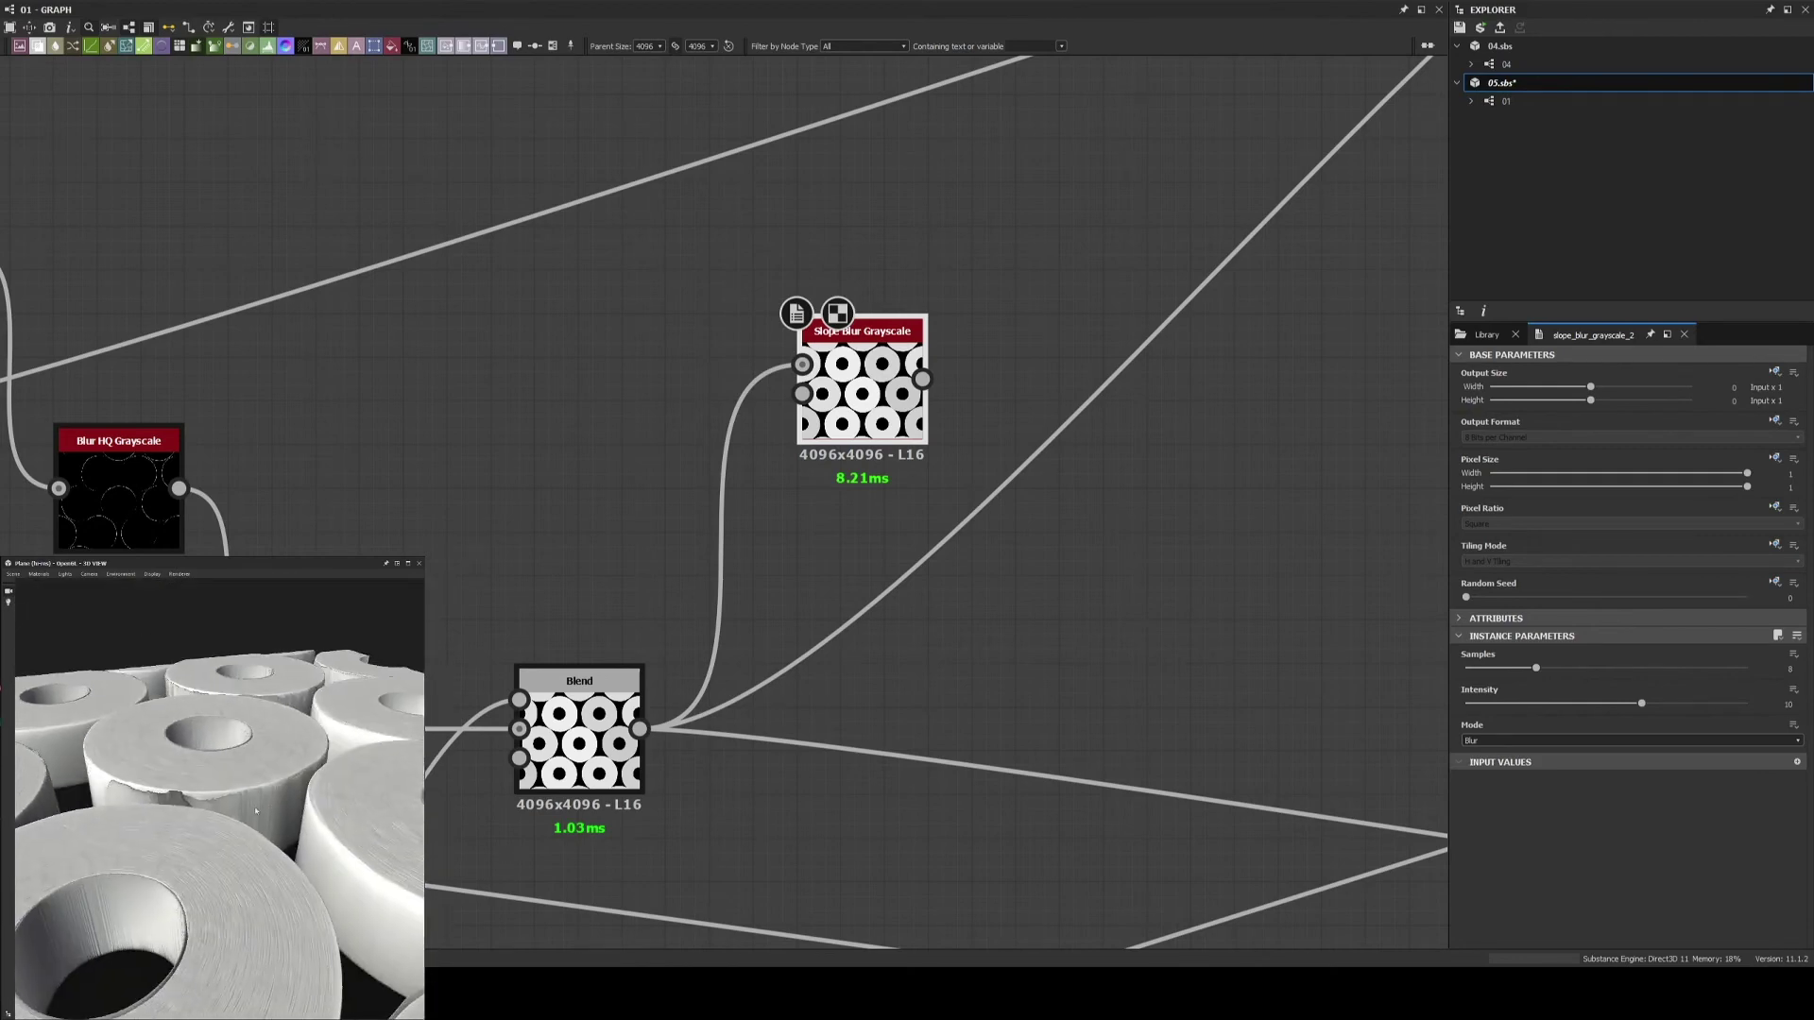
scroll(564, 483, "down", 4)
scroll(982, 466, "up", 3)
middle_click_drag(981, 467, 933, 583)
left_click(1115, 567)
left_click_drag(237, 803, 171, 863)
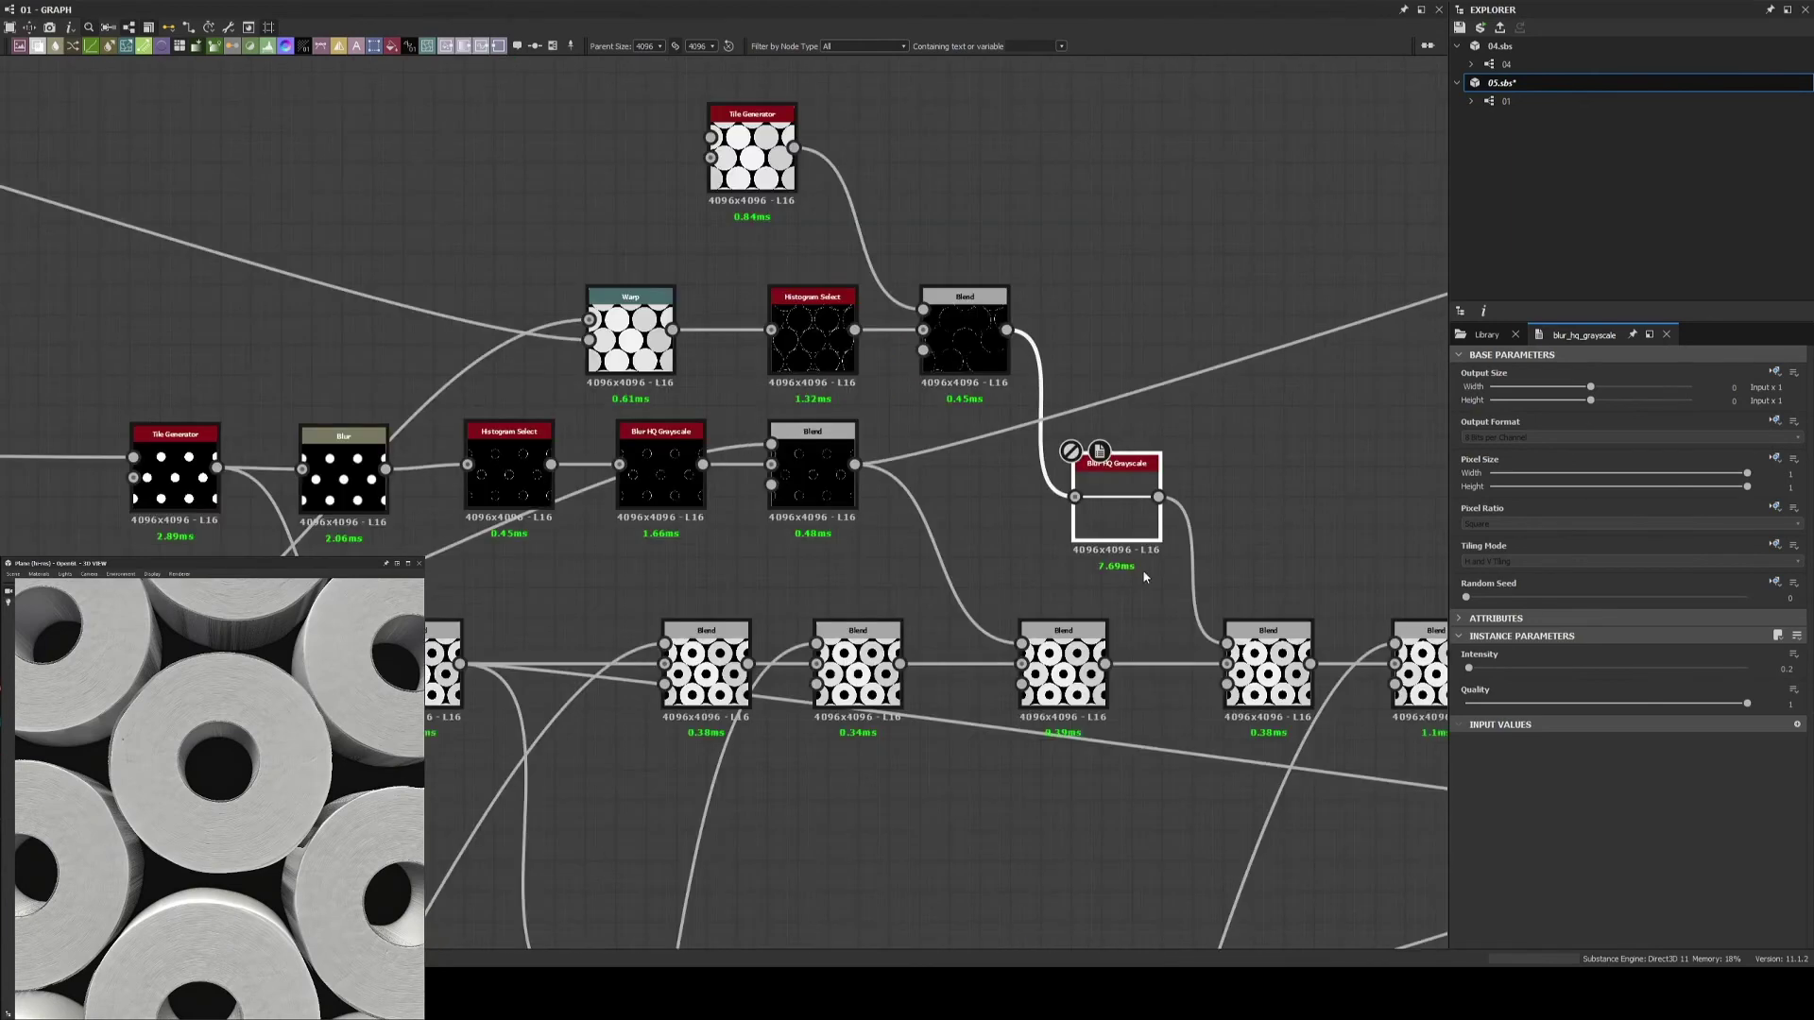
left_click_drag(1536, 668, 1747, 668)
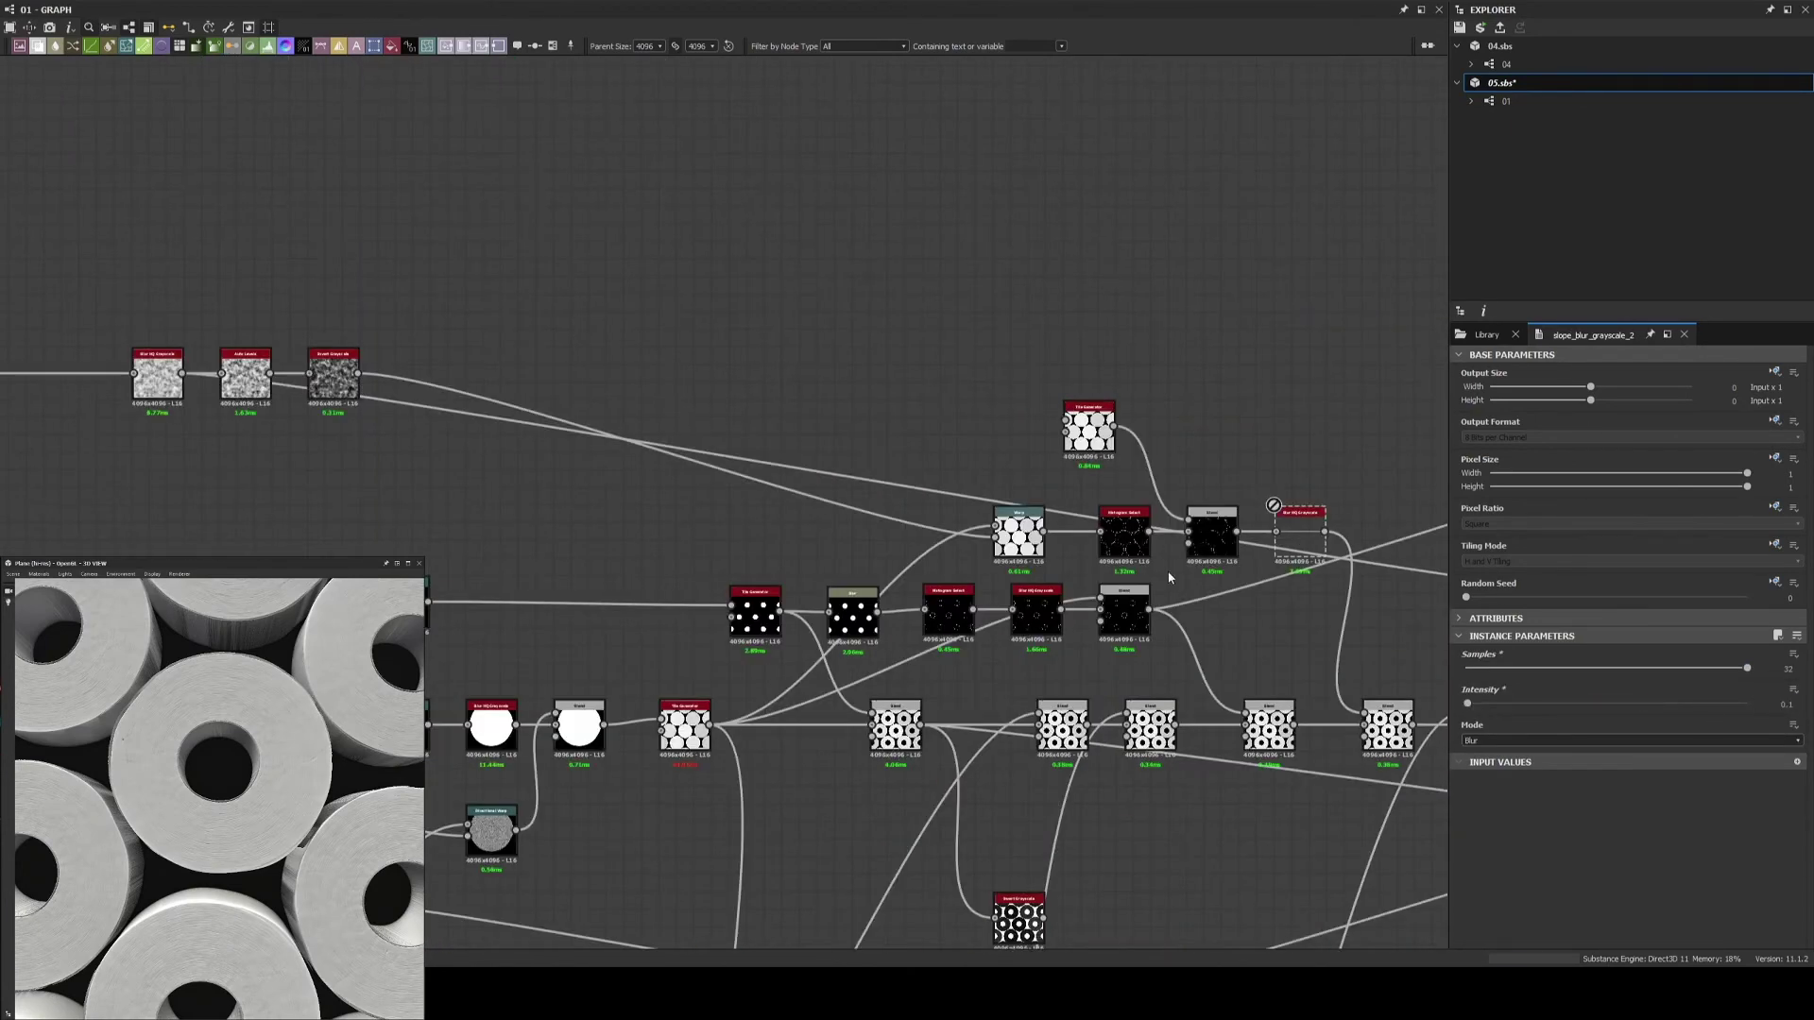
Place the Slope Blur between the ring Tile Generator and its Blend
middle_click_drag(1168, 571, 1191, 383)
scroll(181, 548, "up", 3)
left_click(786, 765)
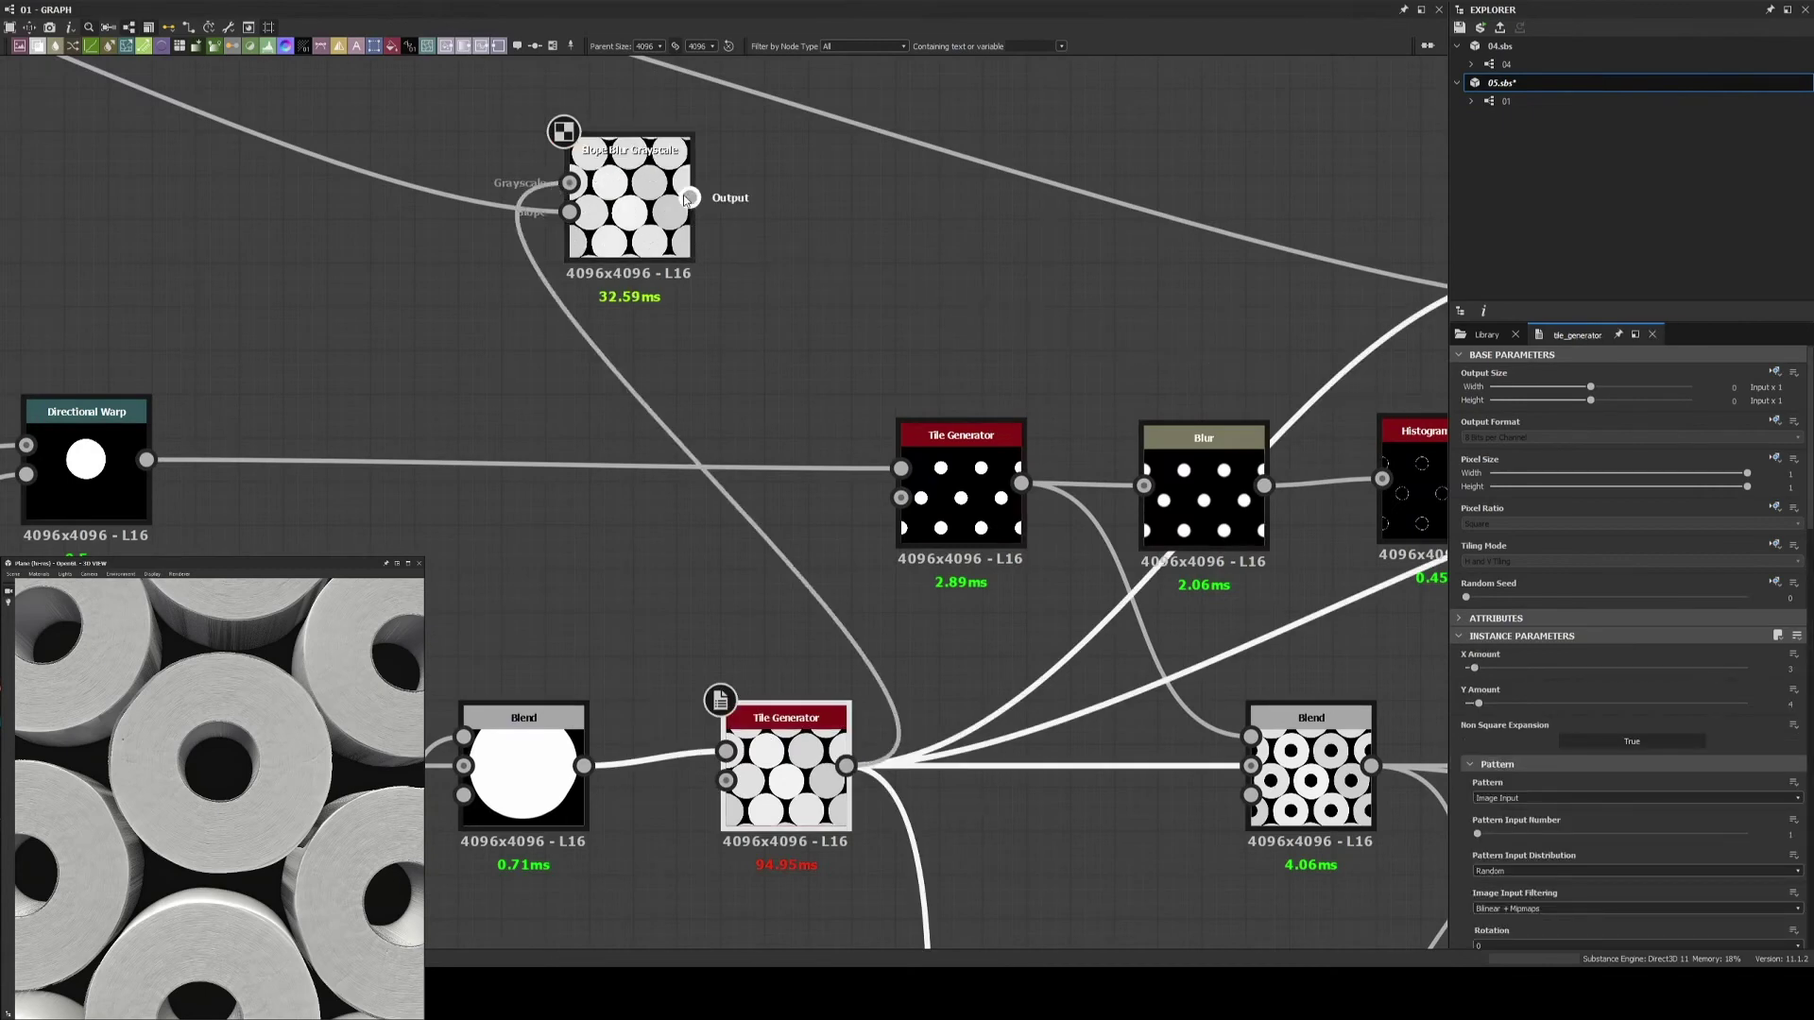
left_click_drag(687, 199, 1251, 766)
left_click_drag(628, 149, 1074, 718)
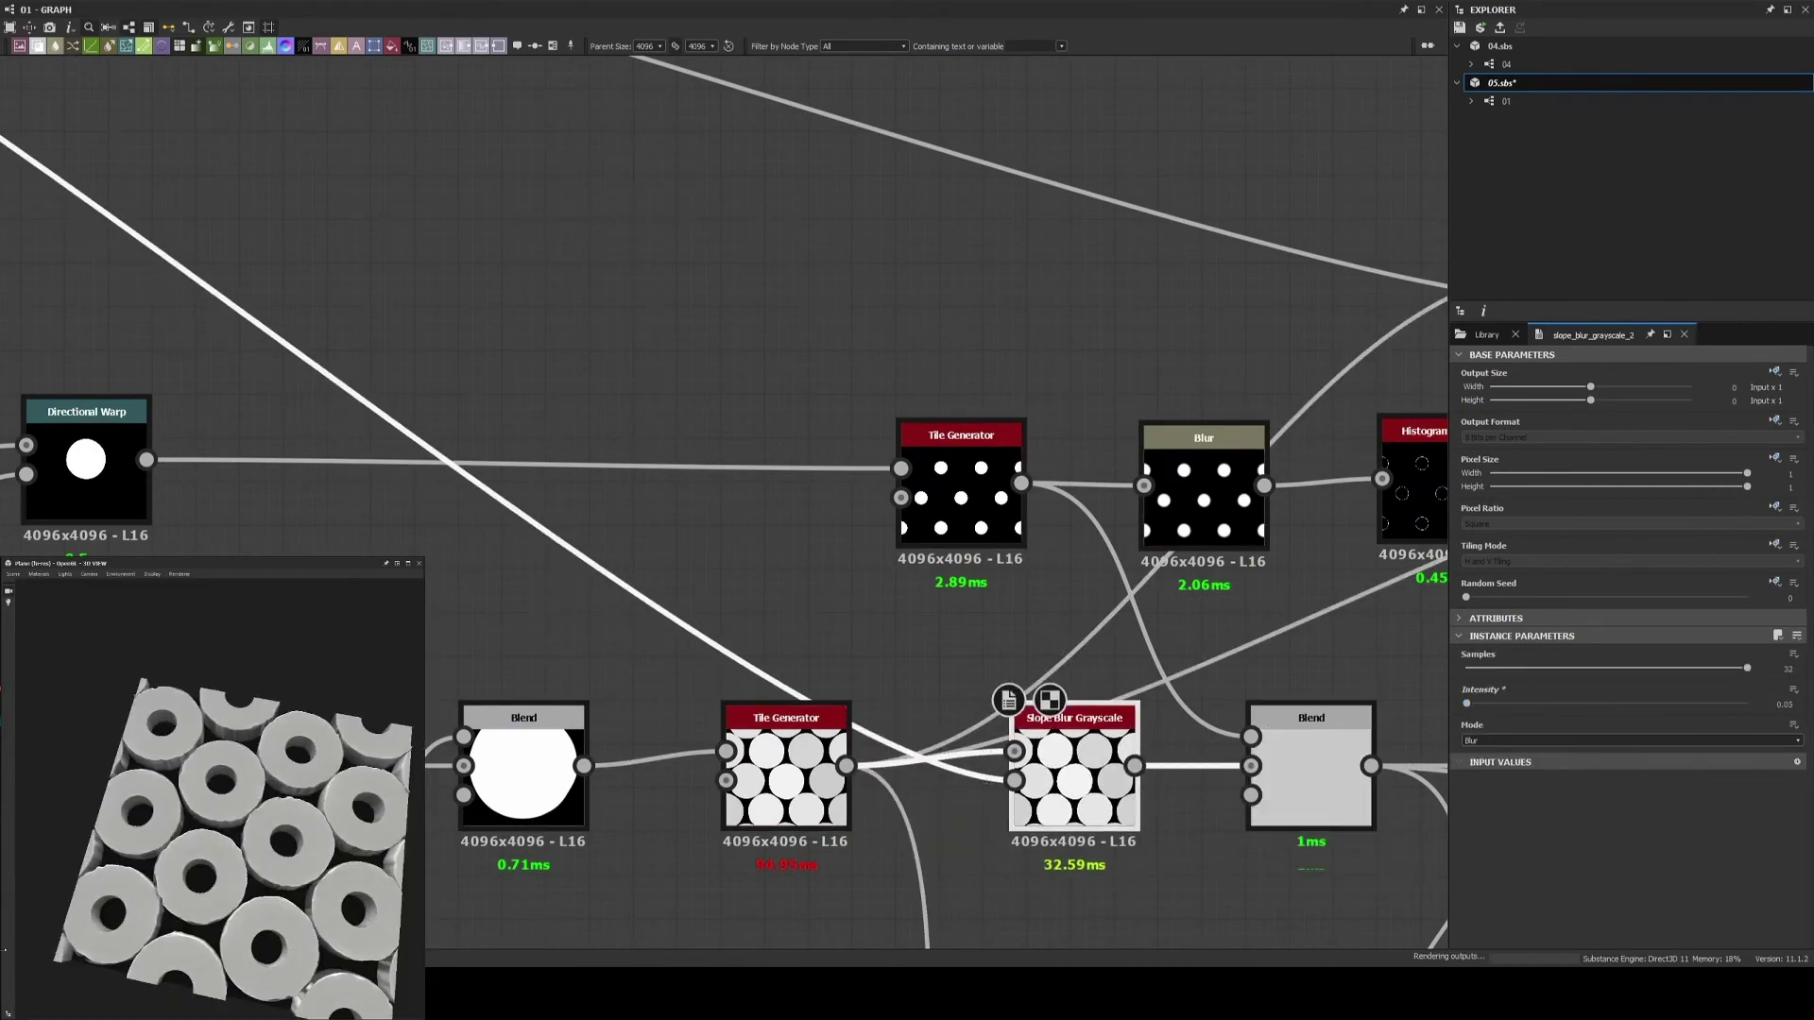
scroll(168, 951, "up", 5)
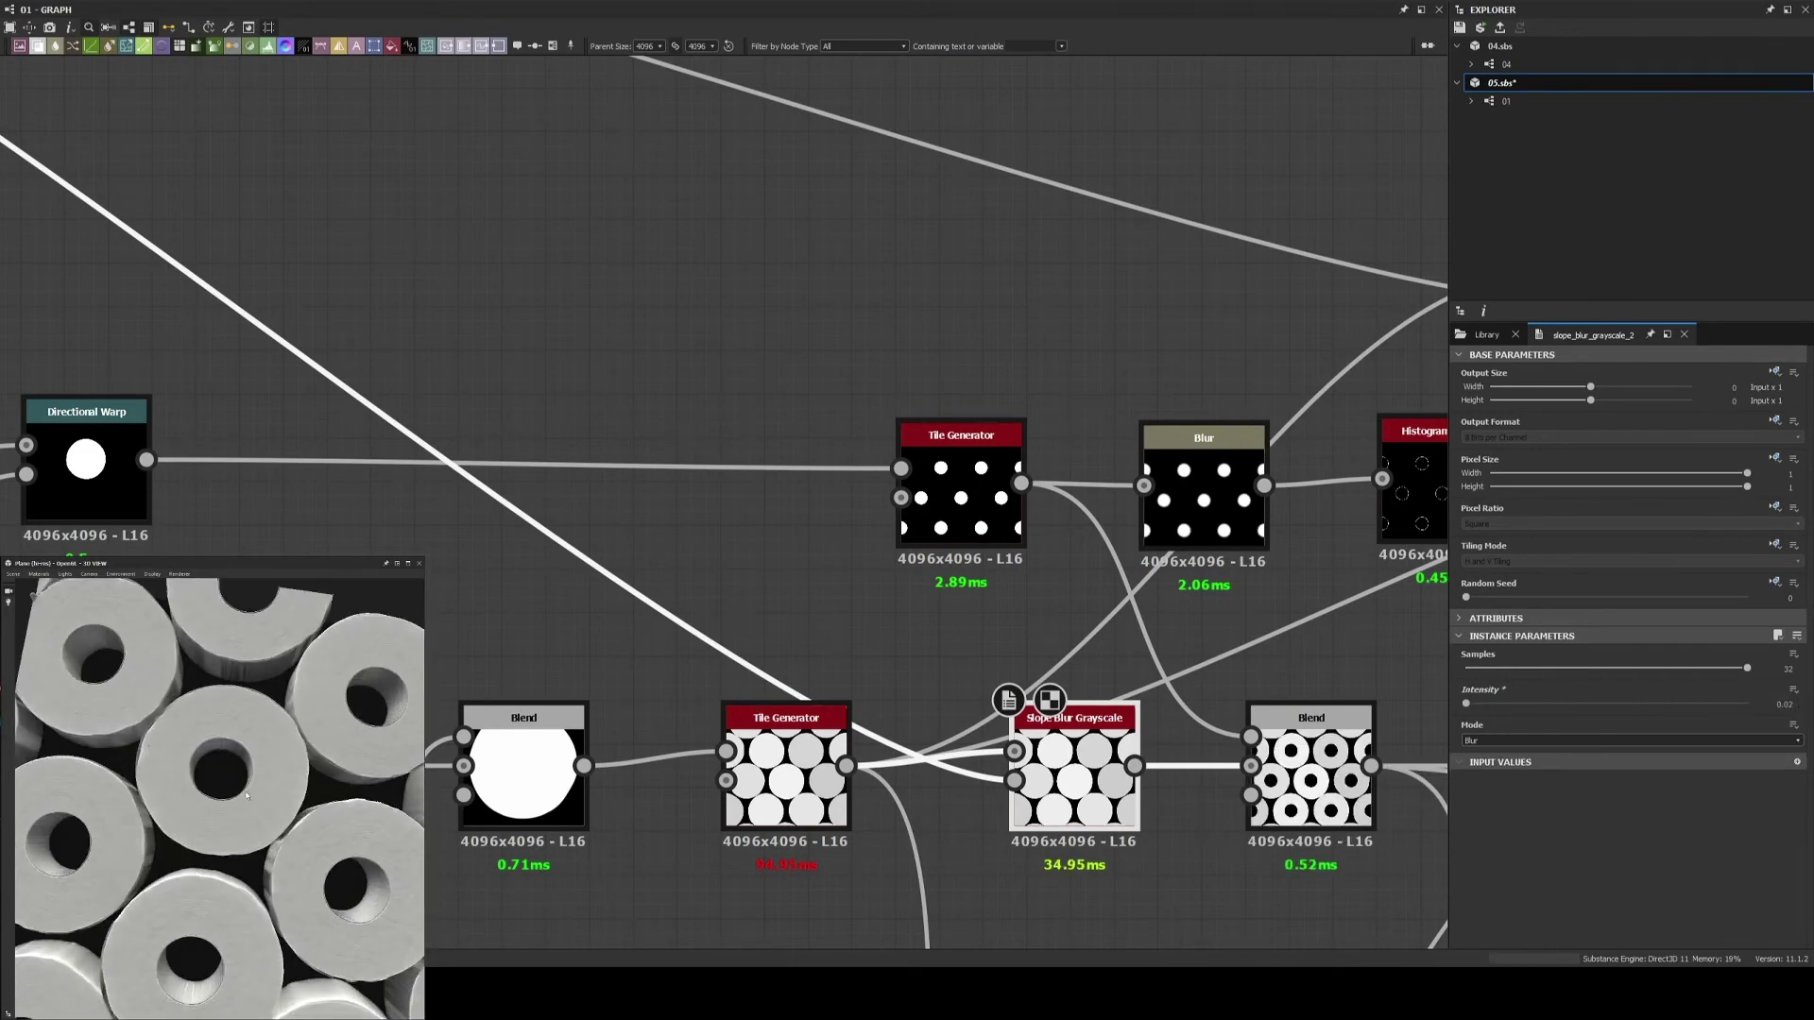
scroll(247, 796, "down", 3)
left_click_drag(247, 796, 218, 803)
scroll(1101, 575, "down", 1)
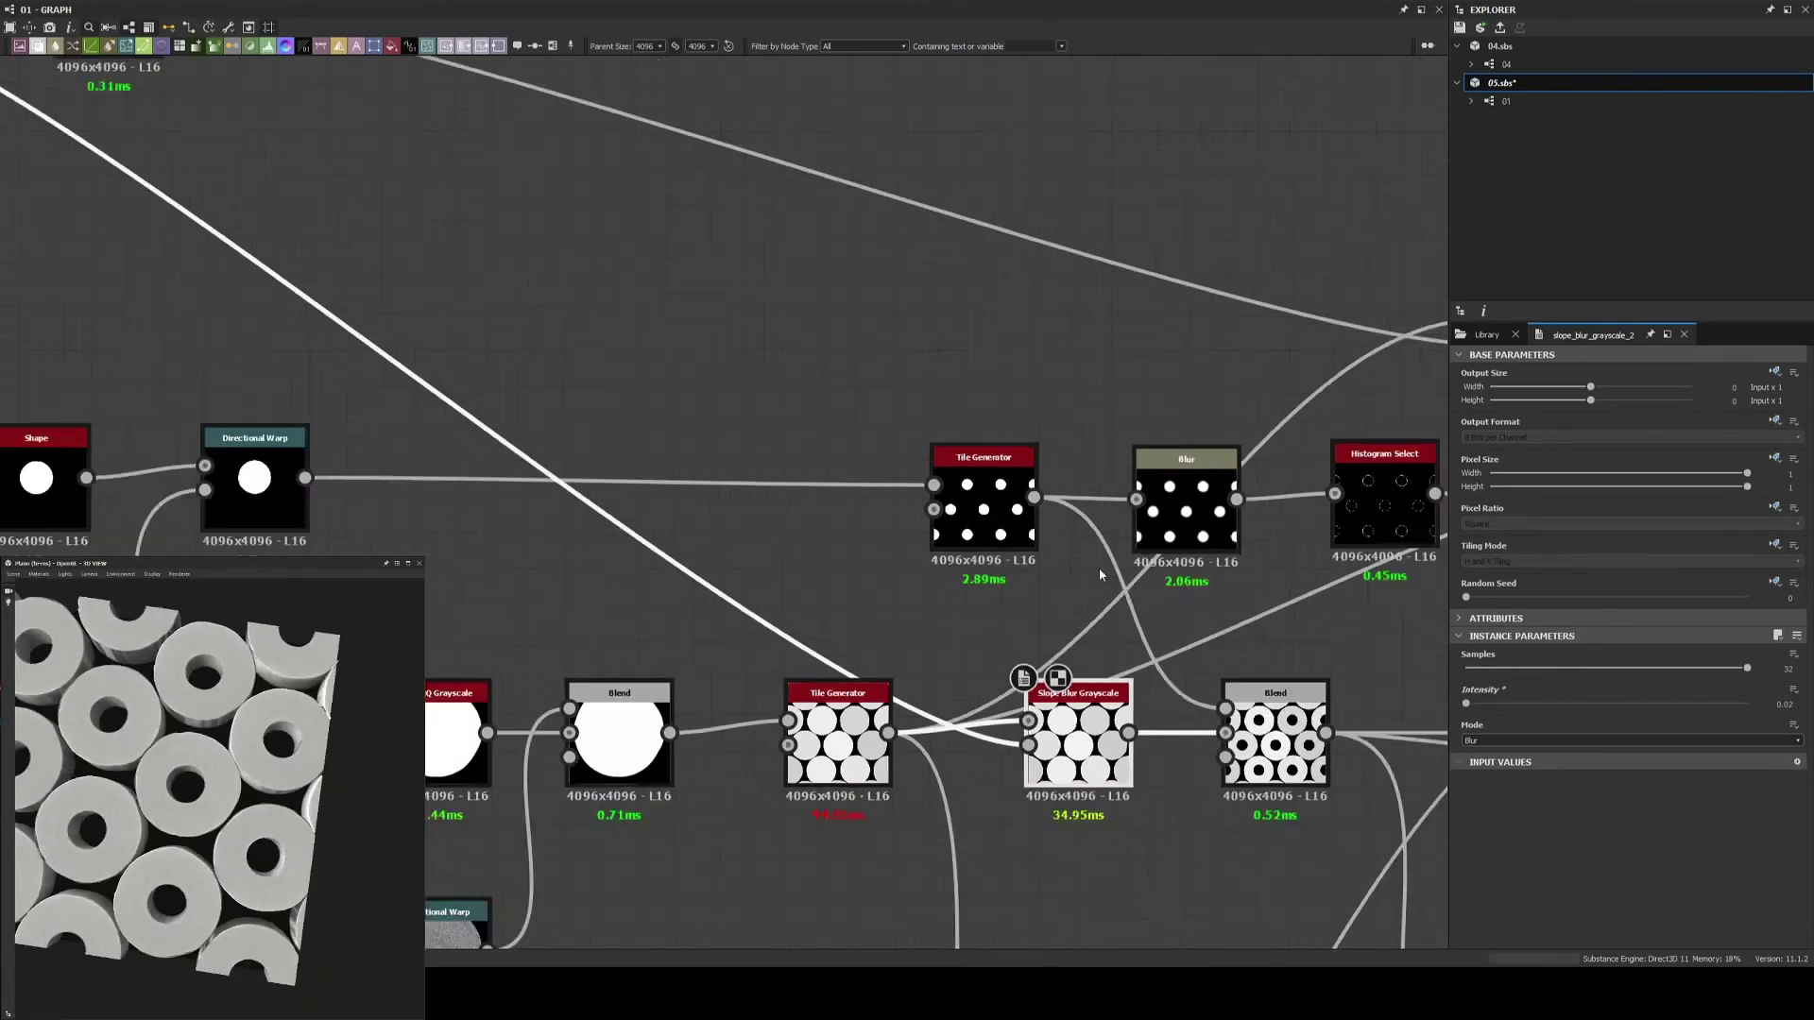
scroll(1101, 574, "down", 2)
Survey the wider graph and set the Slope Blur Grayscale mode to Max
middle_click_drag(1100, 575, 738, 447)
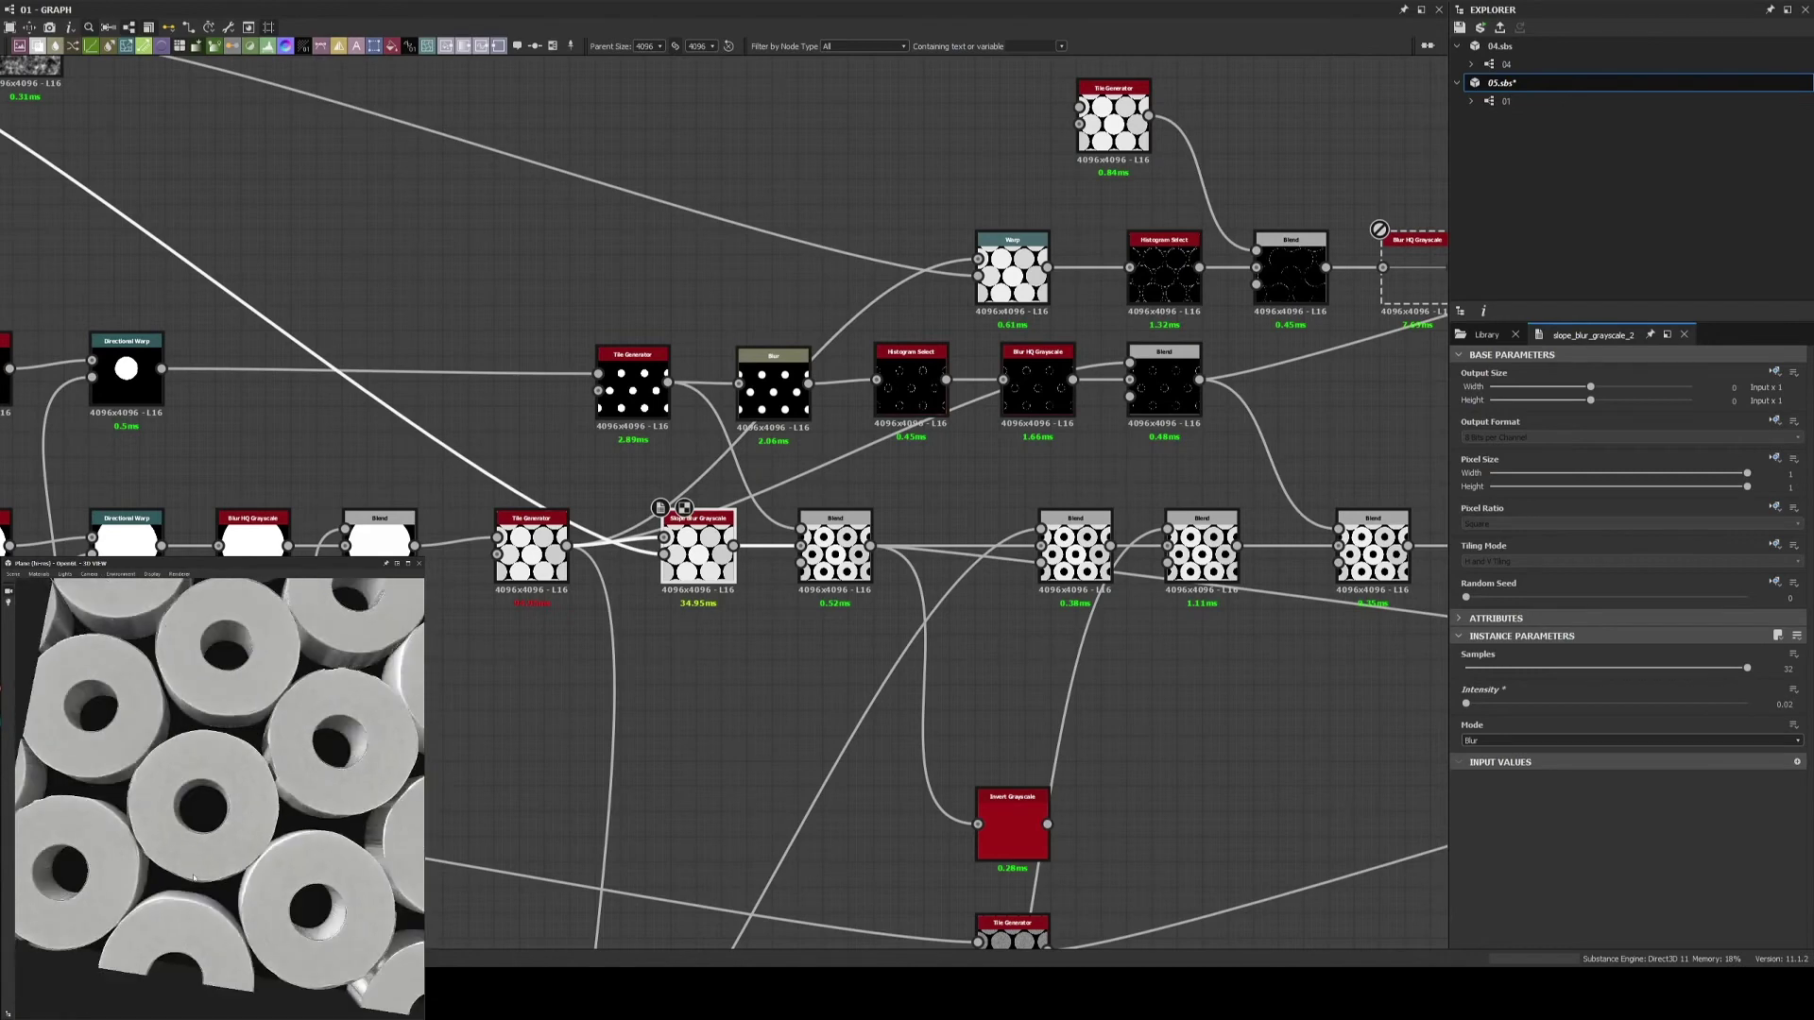
scroll(688, 524, "down", 2)
middle_click_drag(456, 358, 613, 450)
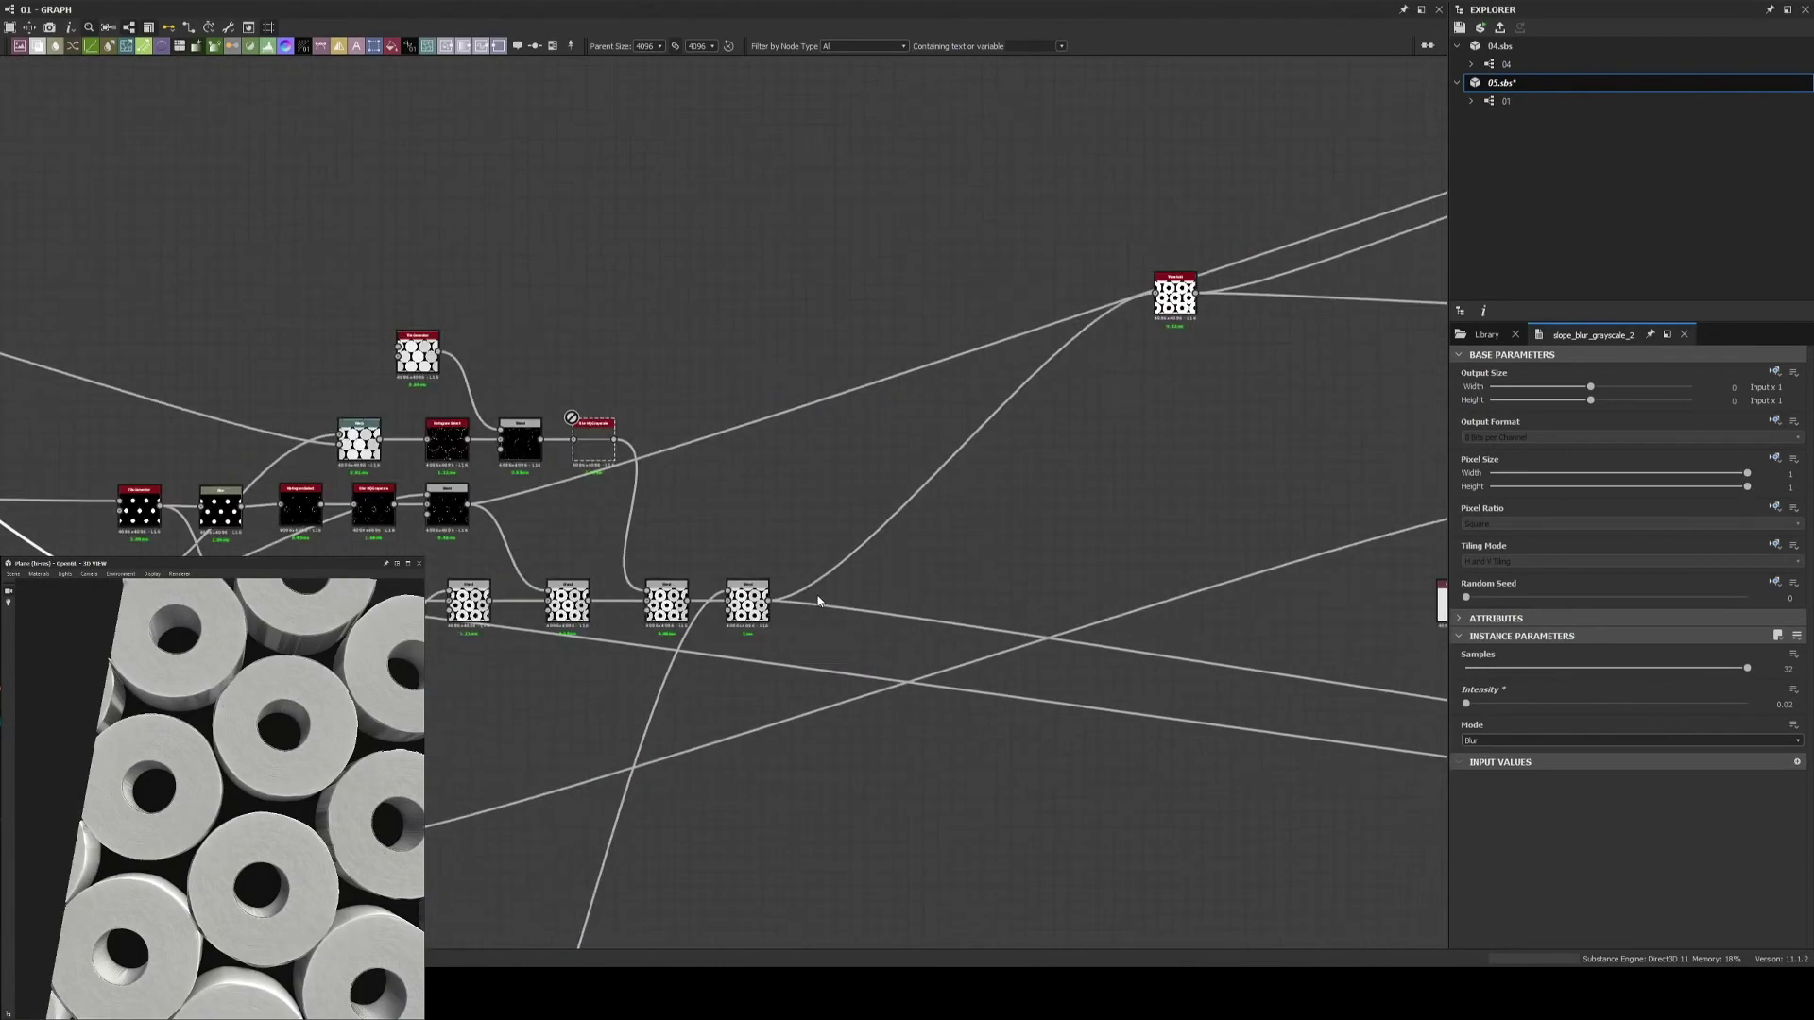
left_click_drag(832, 607, 881, 423)
scroll(677, 490, "down", 2)
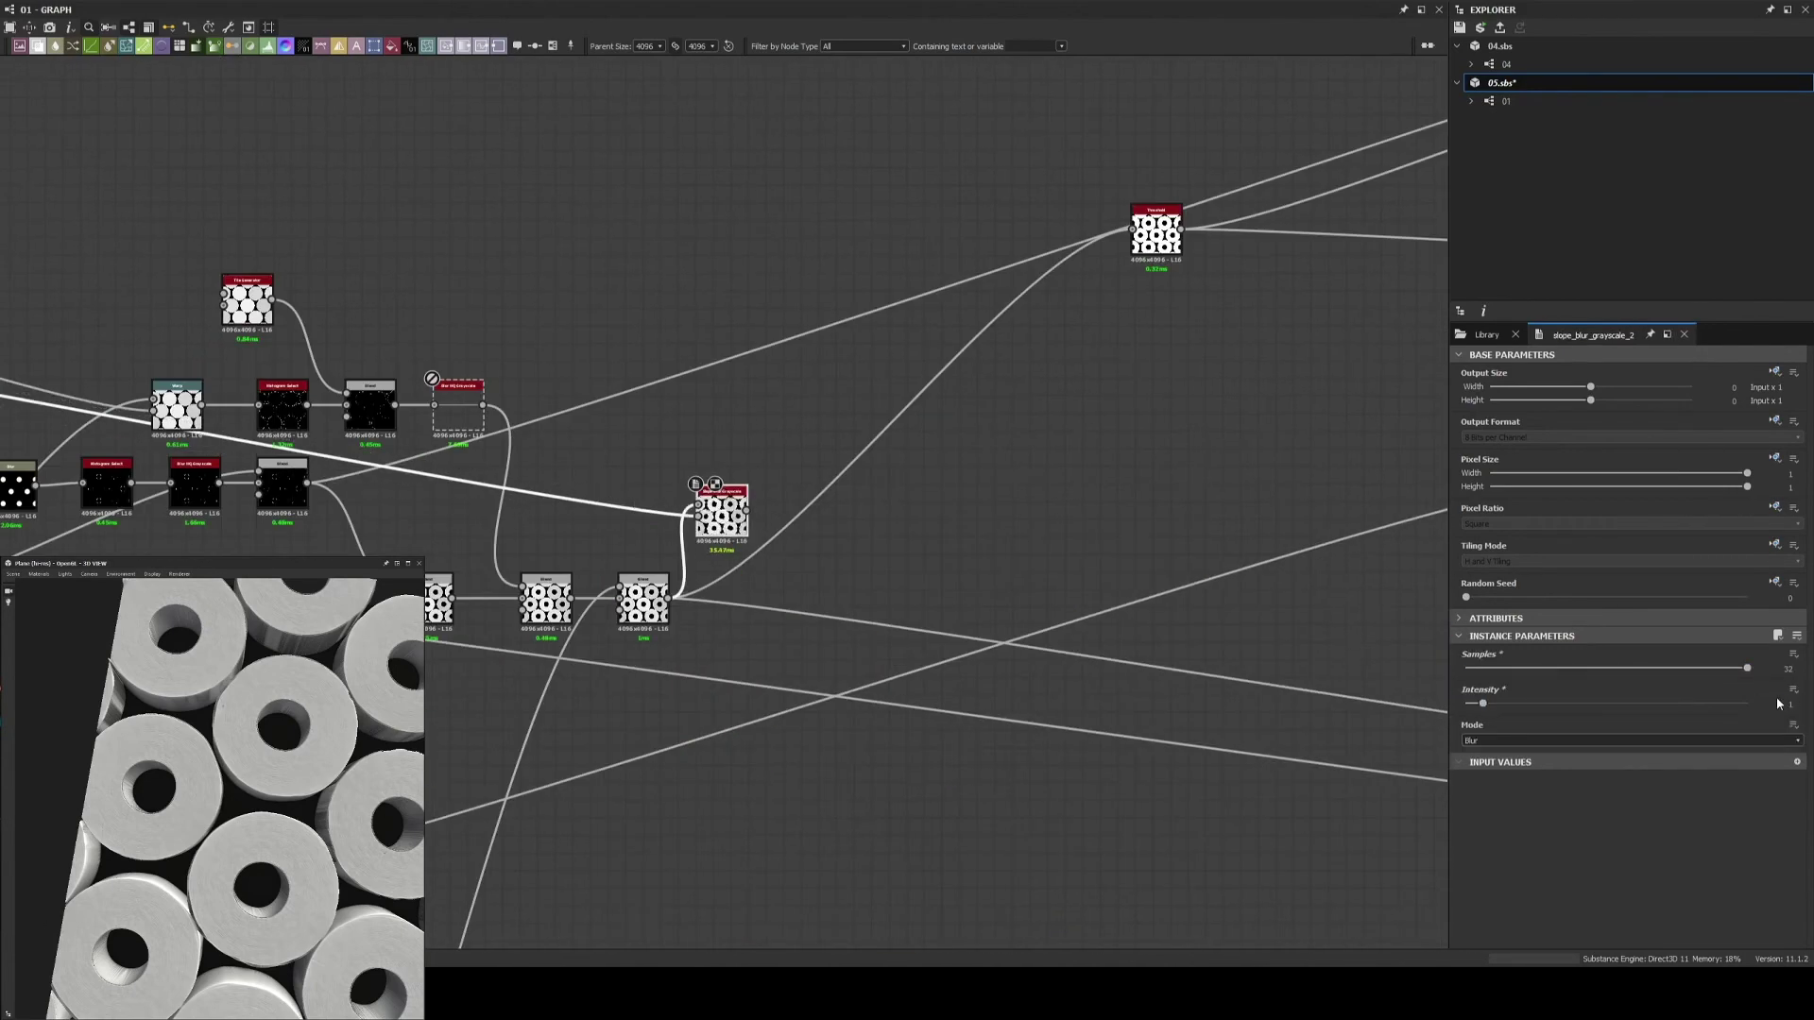
scroll(832, 437, "up", 3)
left_click(1536, 741)
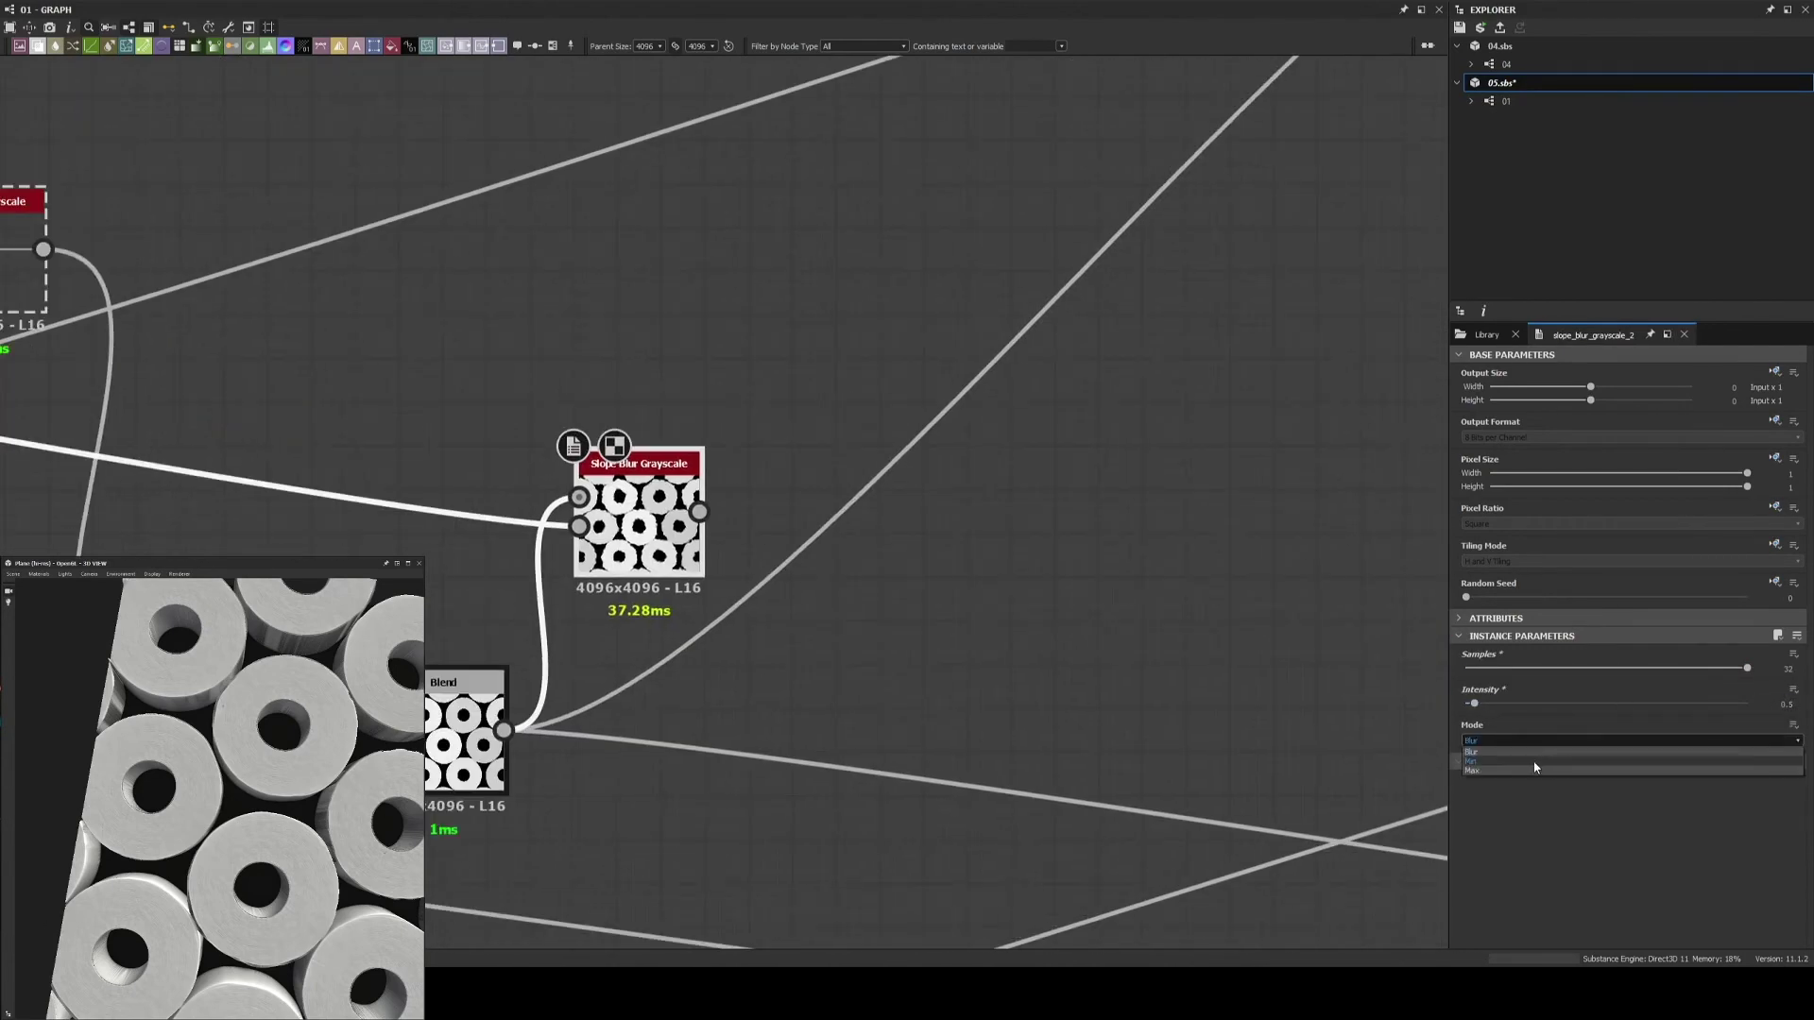
scroll(838, 639, "down", 3)
scroll(1087, 574, "up", 4)
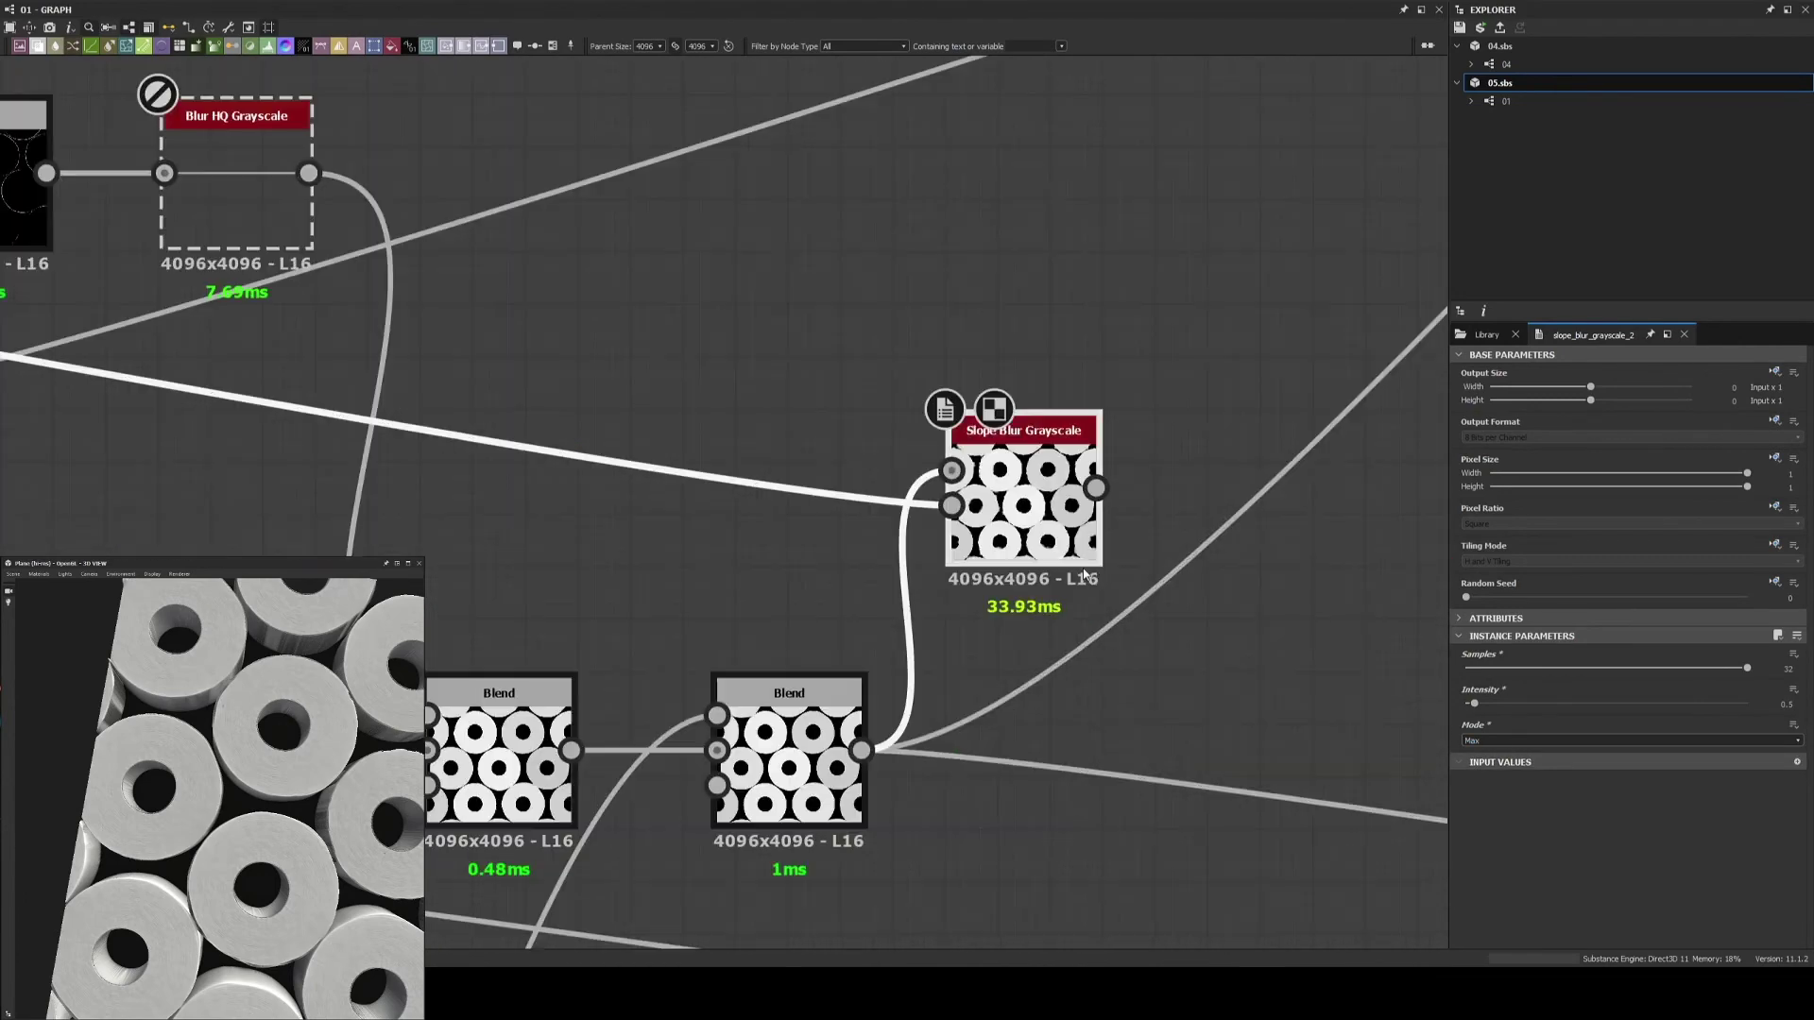
Combine Slope Blur and previous Blend in a new zero-opacity Blend; delete the test Slope Blur
middle_click_drag(1093, 498, 874, 427)
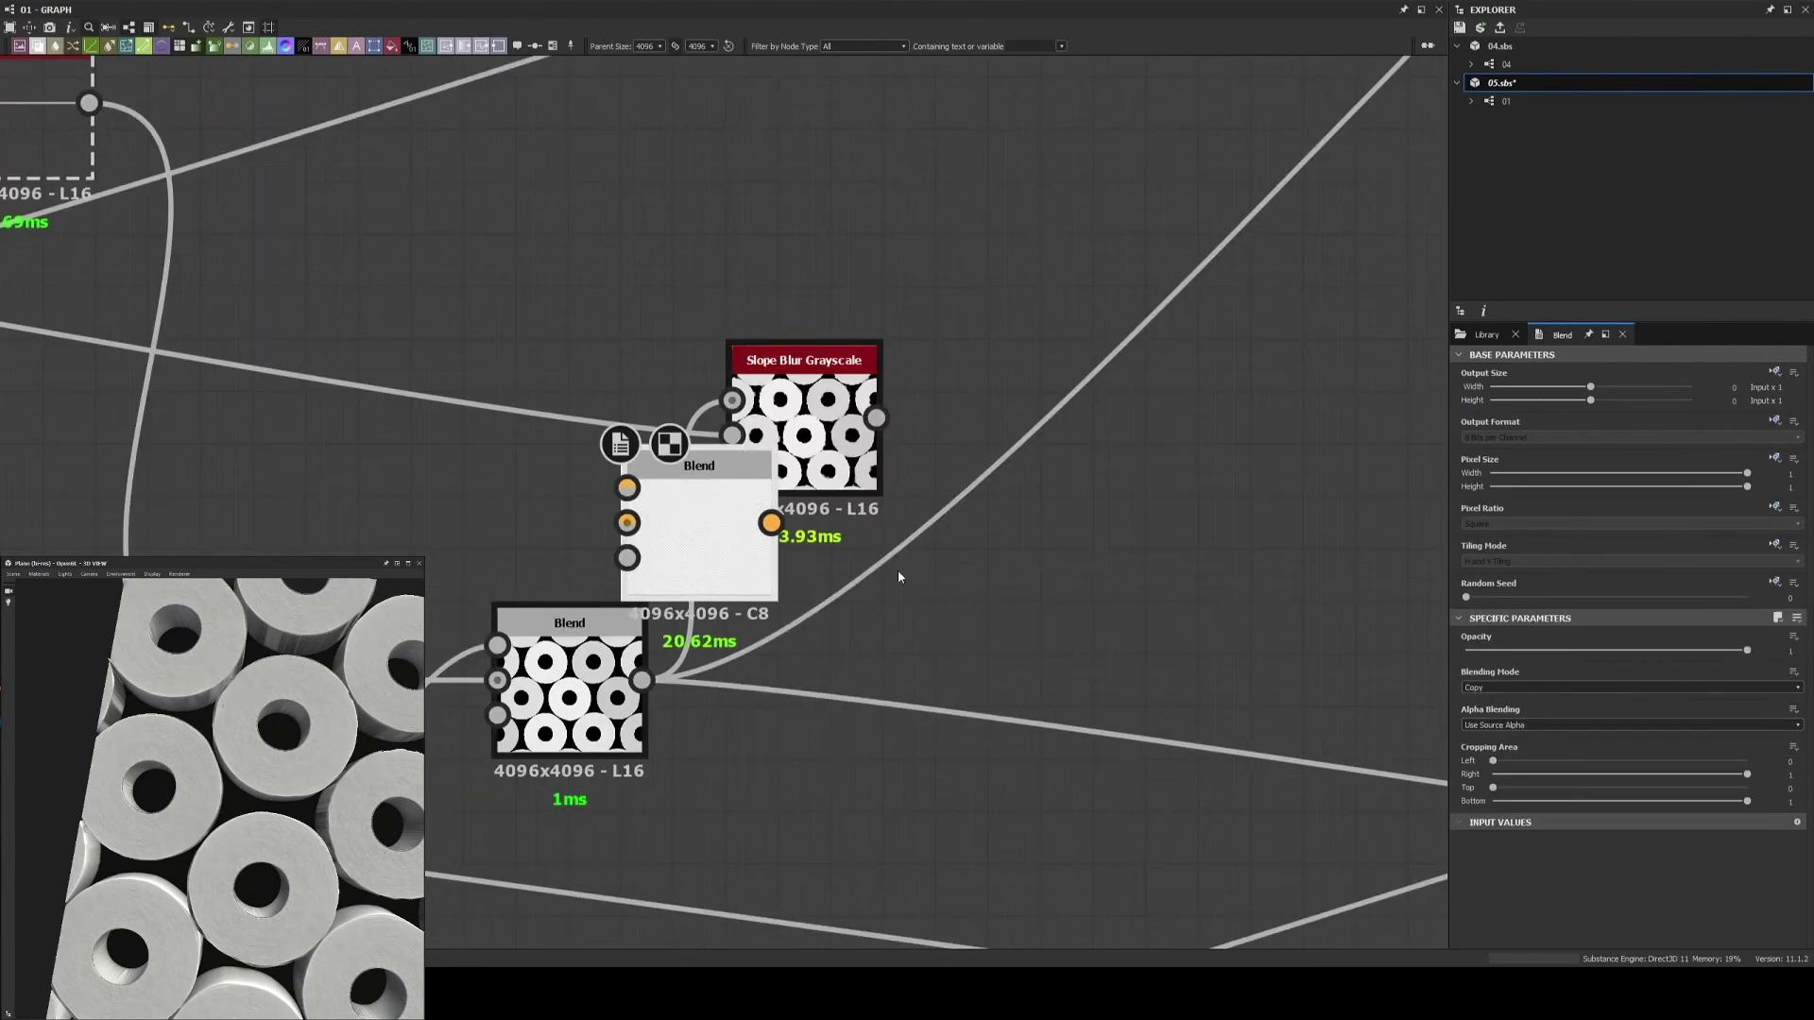
left_click_drag(699, 458, 1120, 518)
left_click_drag(642, 681, 1047, 540)
left_click(1600, 652)
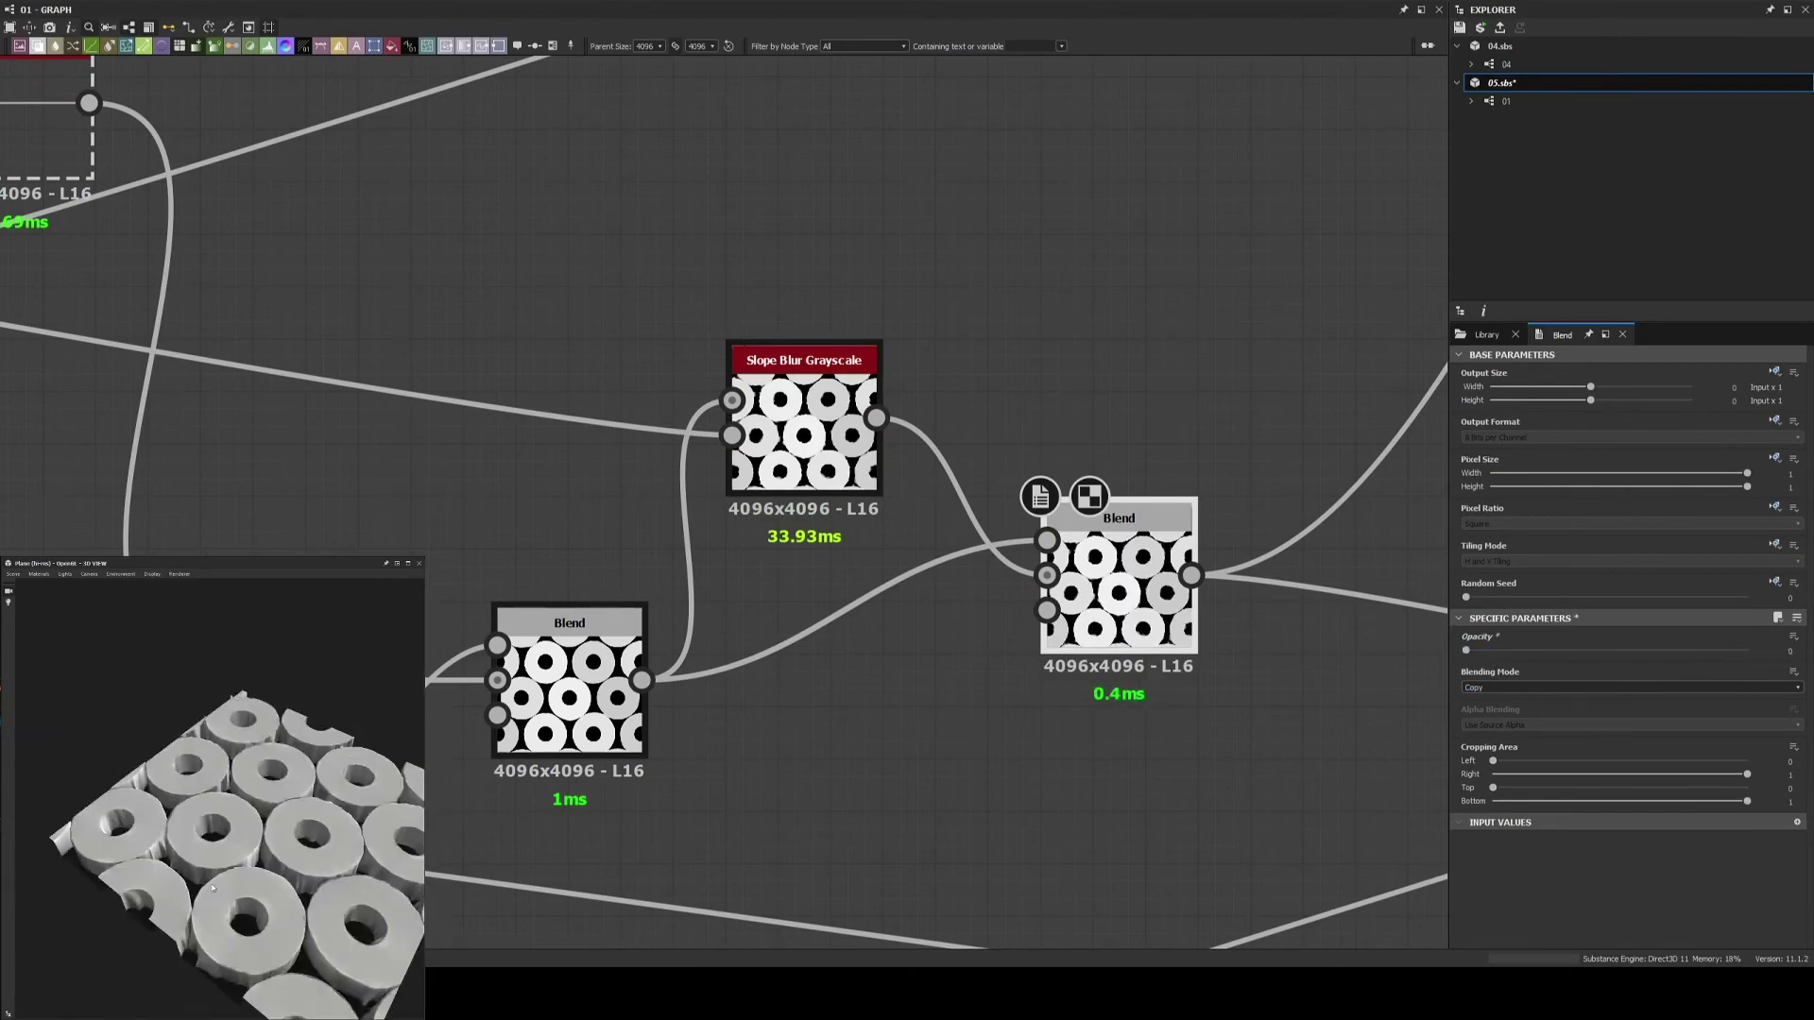
left_click(803, 426)
key("Delete")
Make the Gaussian Noise finer, select the Directional Warp, and orbit the plane preview to inspect the rings
scroll(1105, 558, "down", 5)
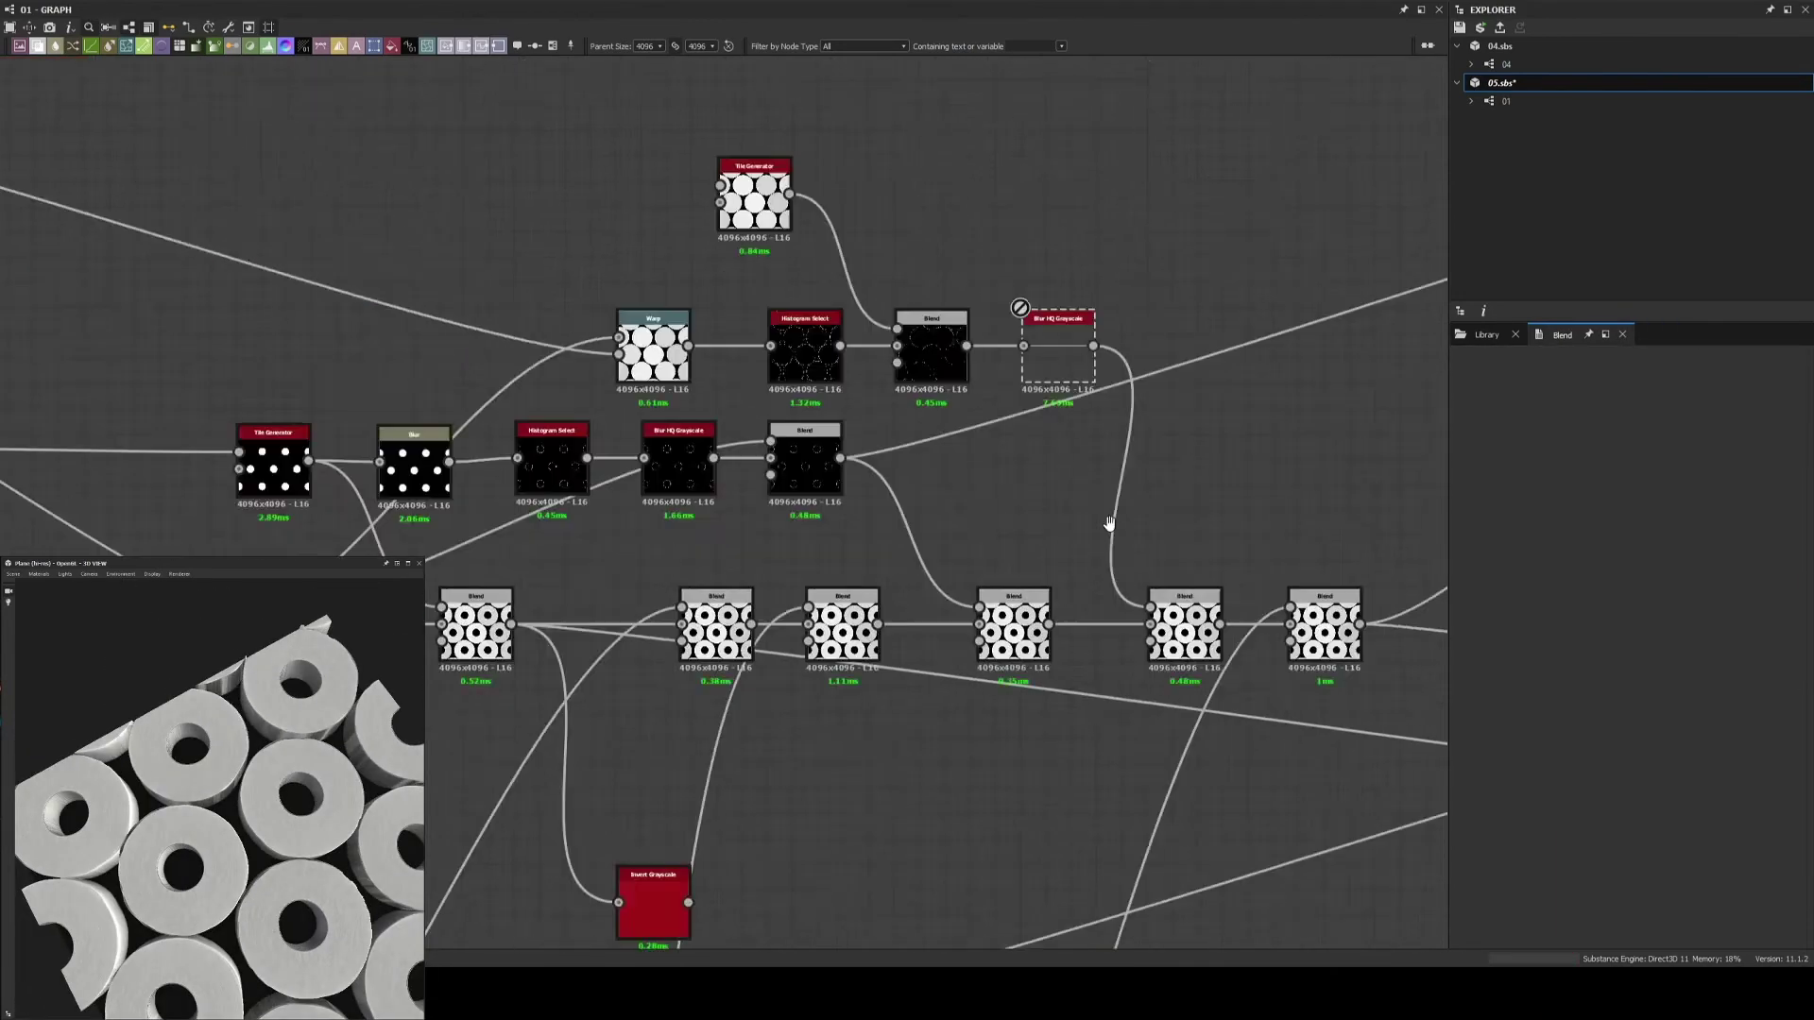
scroll(945, 349, "up", 4)
left_click(1066, 359)
left_click(492, 614)
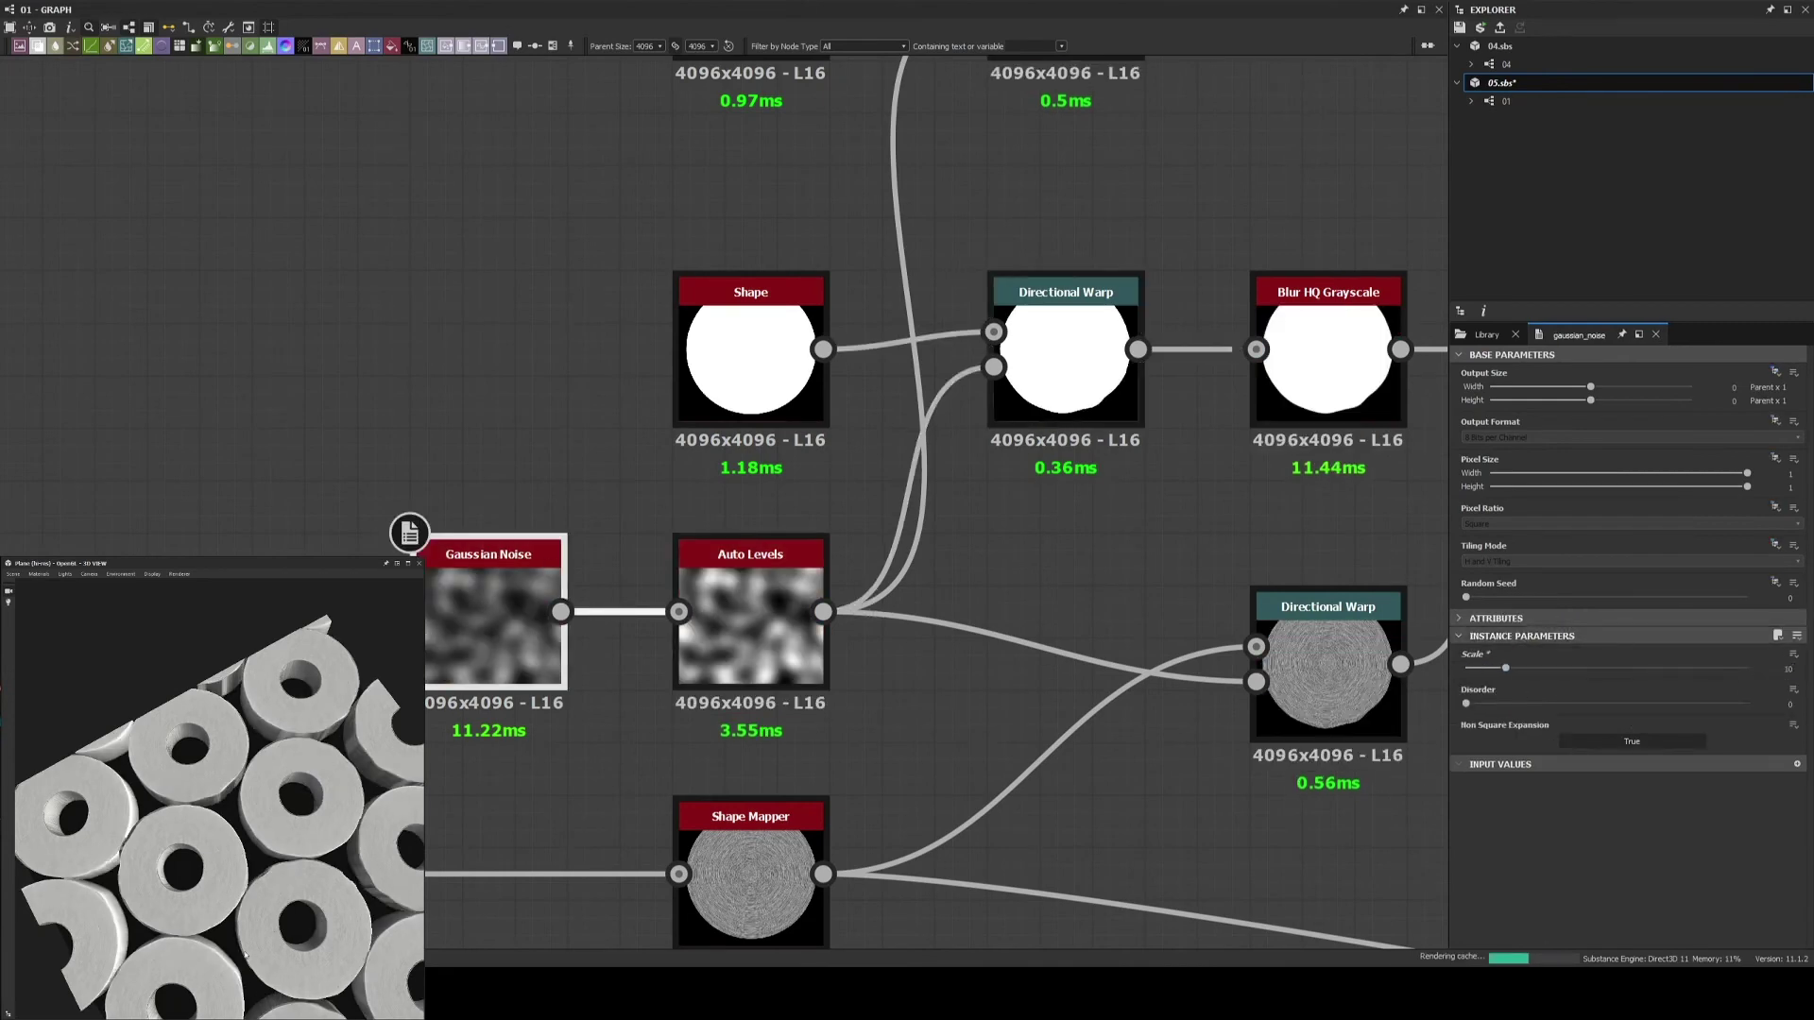
middle_click_drag(1143, 565, 763, 594)
left_click(685, 378)
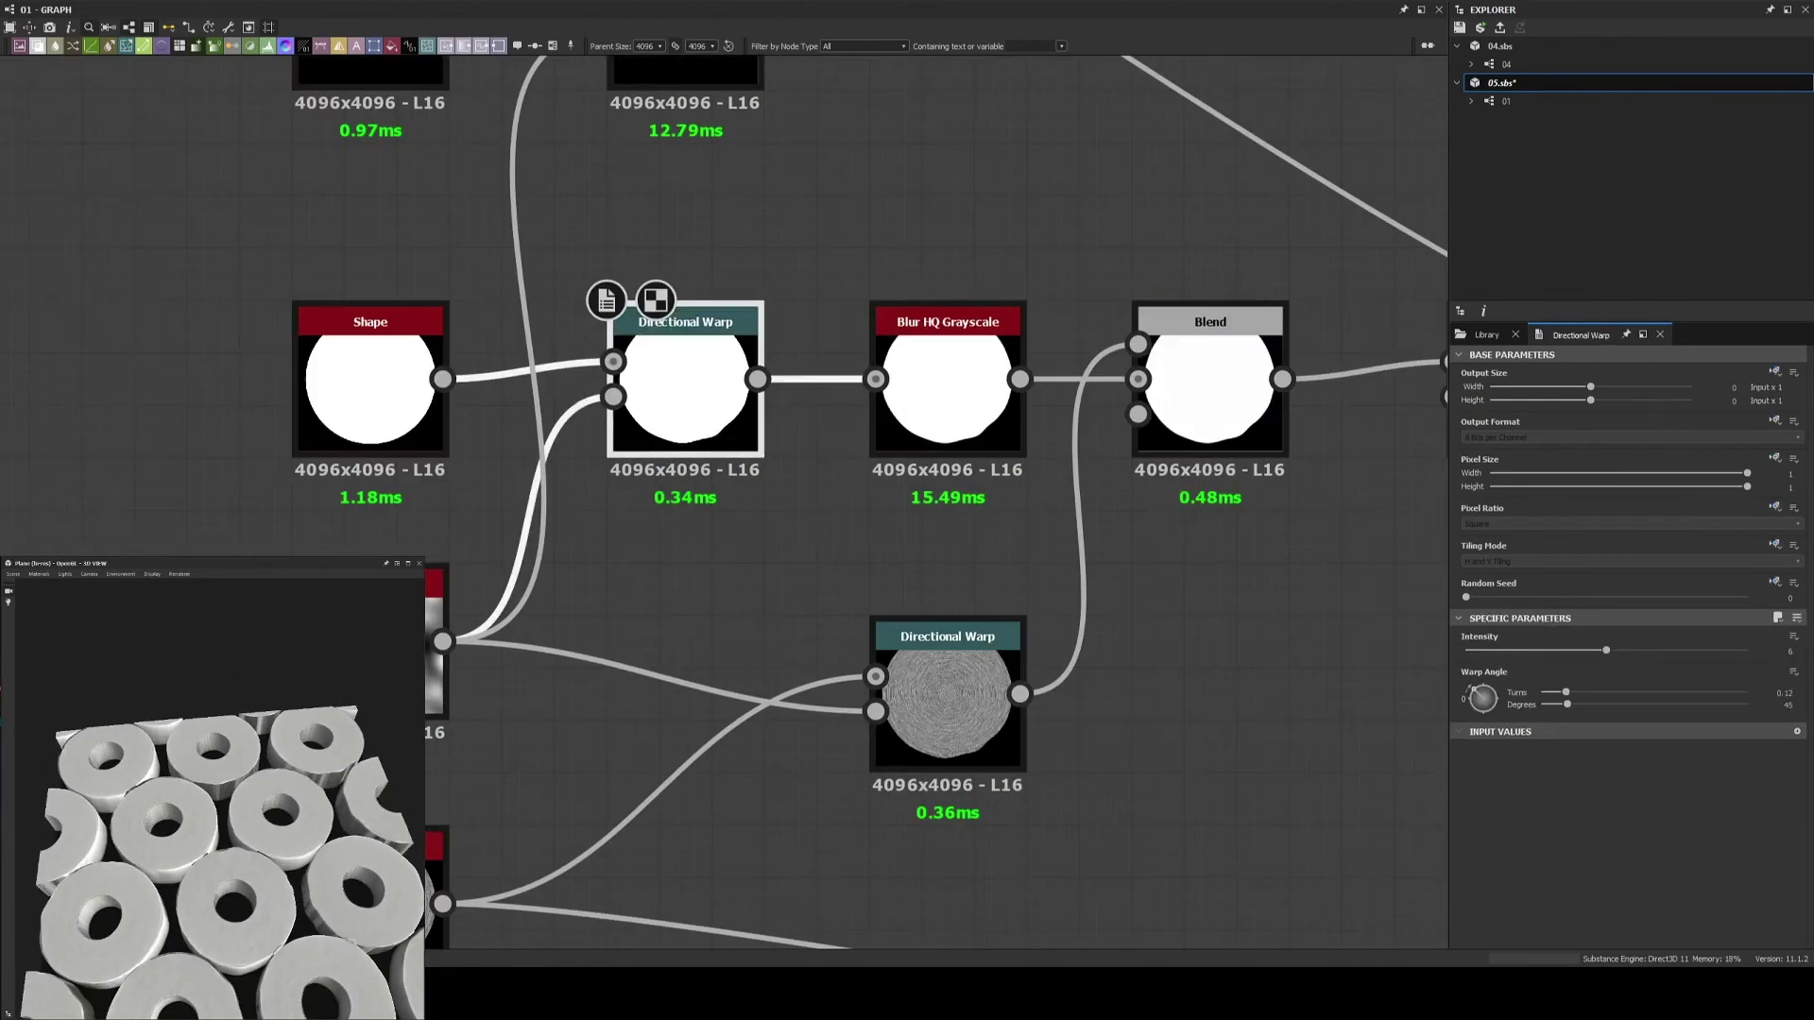
mouse_move(218, 775)
left_mouse_down()
mouse_move(239, 809)
mouse_move(223, 826)
mouse_move(143, 801)
left_mouse_up()
scroll(239, 808, "up", 3)
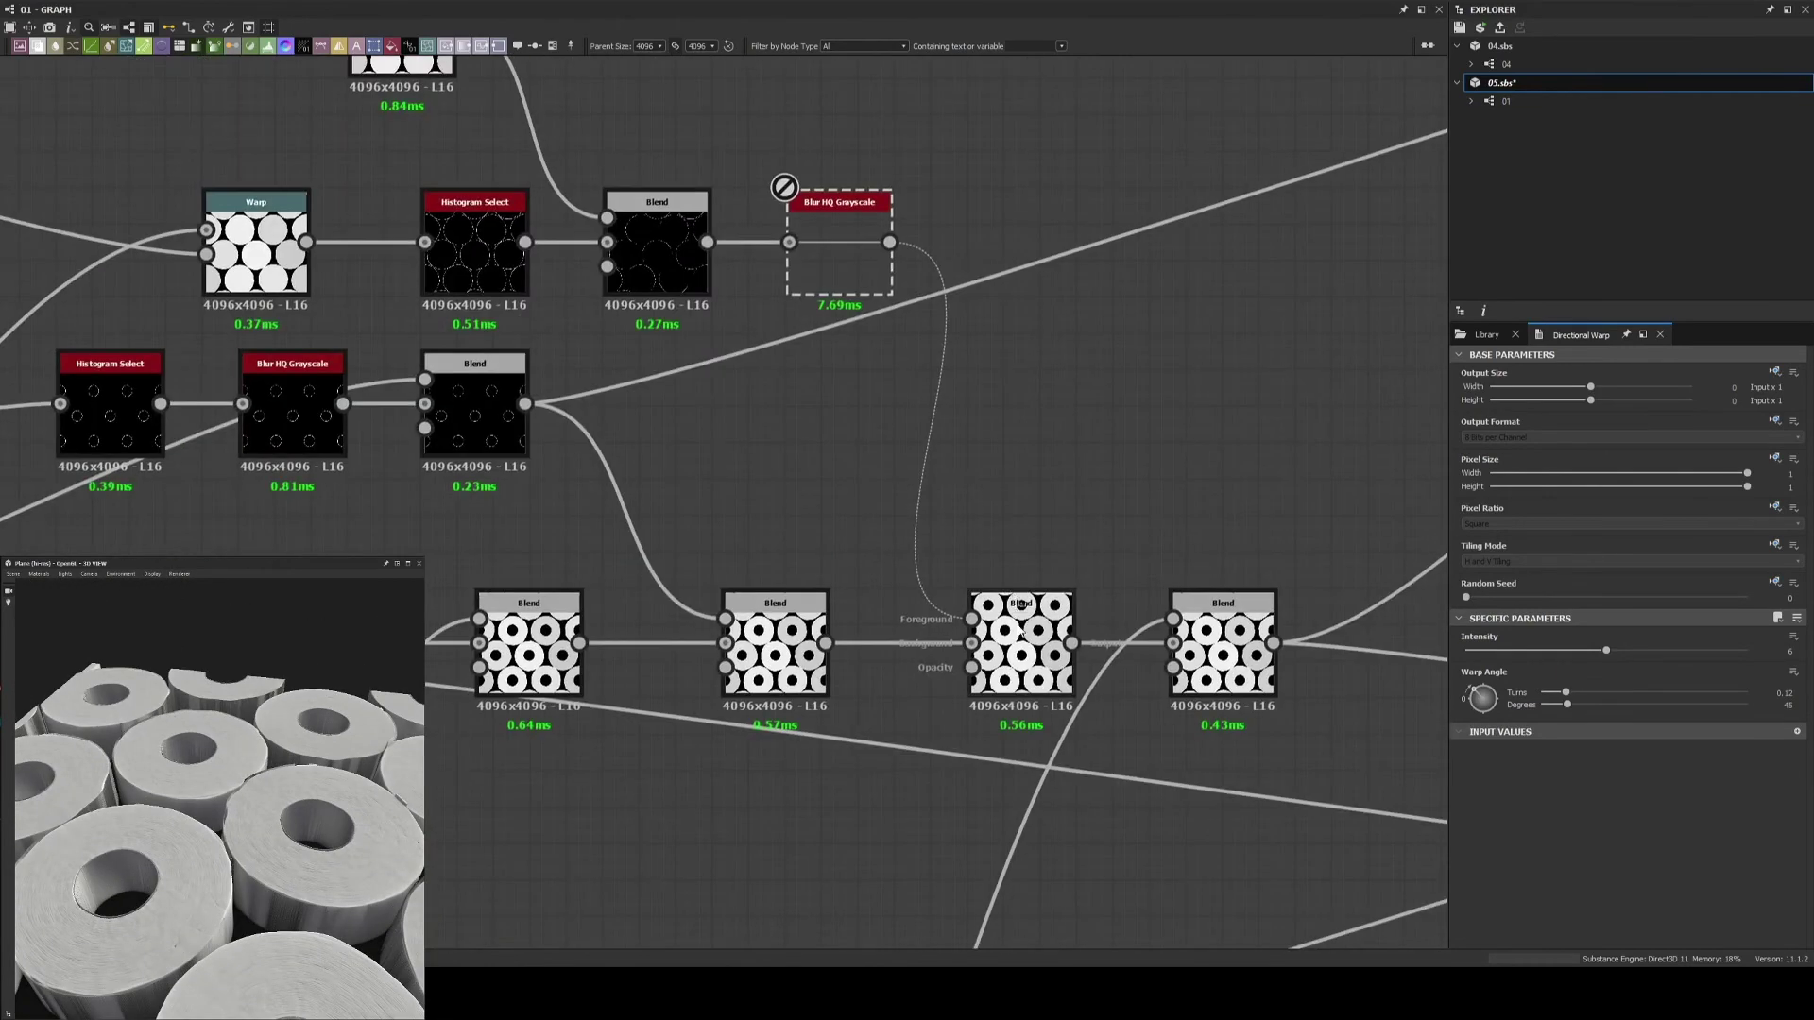
left_click_drag(237, 900, 267, 883)
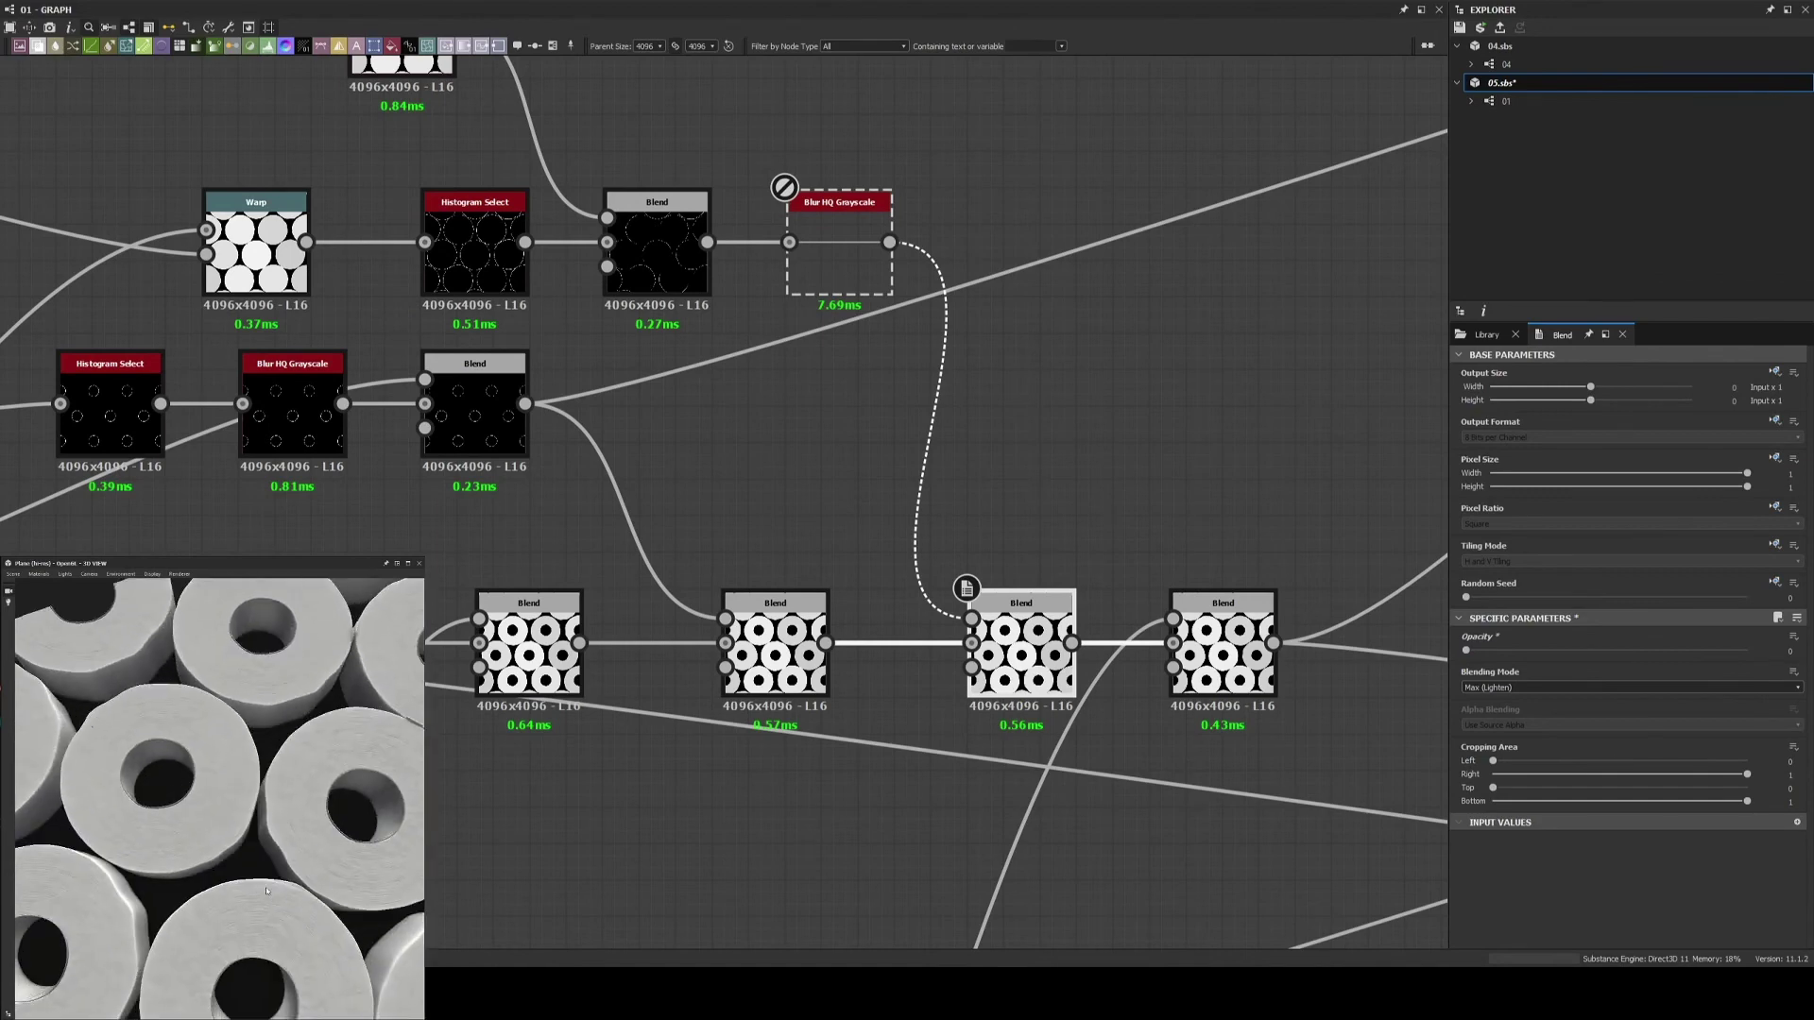
middle_click_drag(1121, 440, 985, 507)
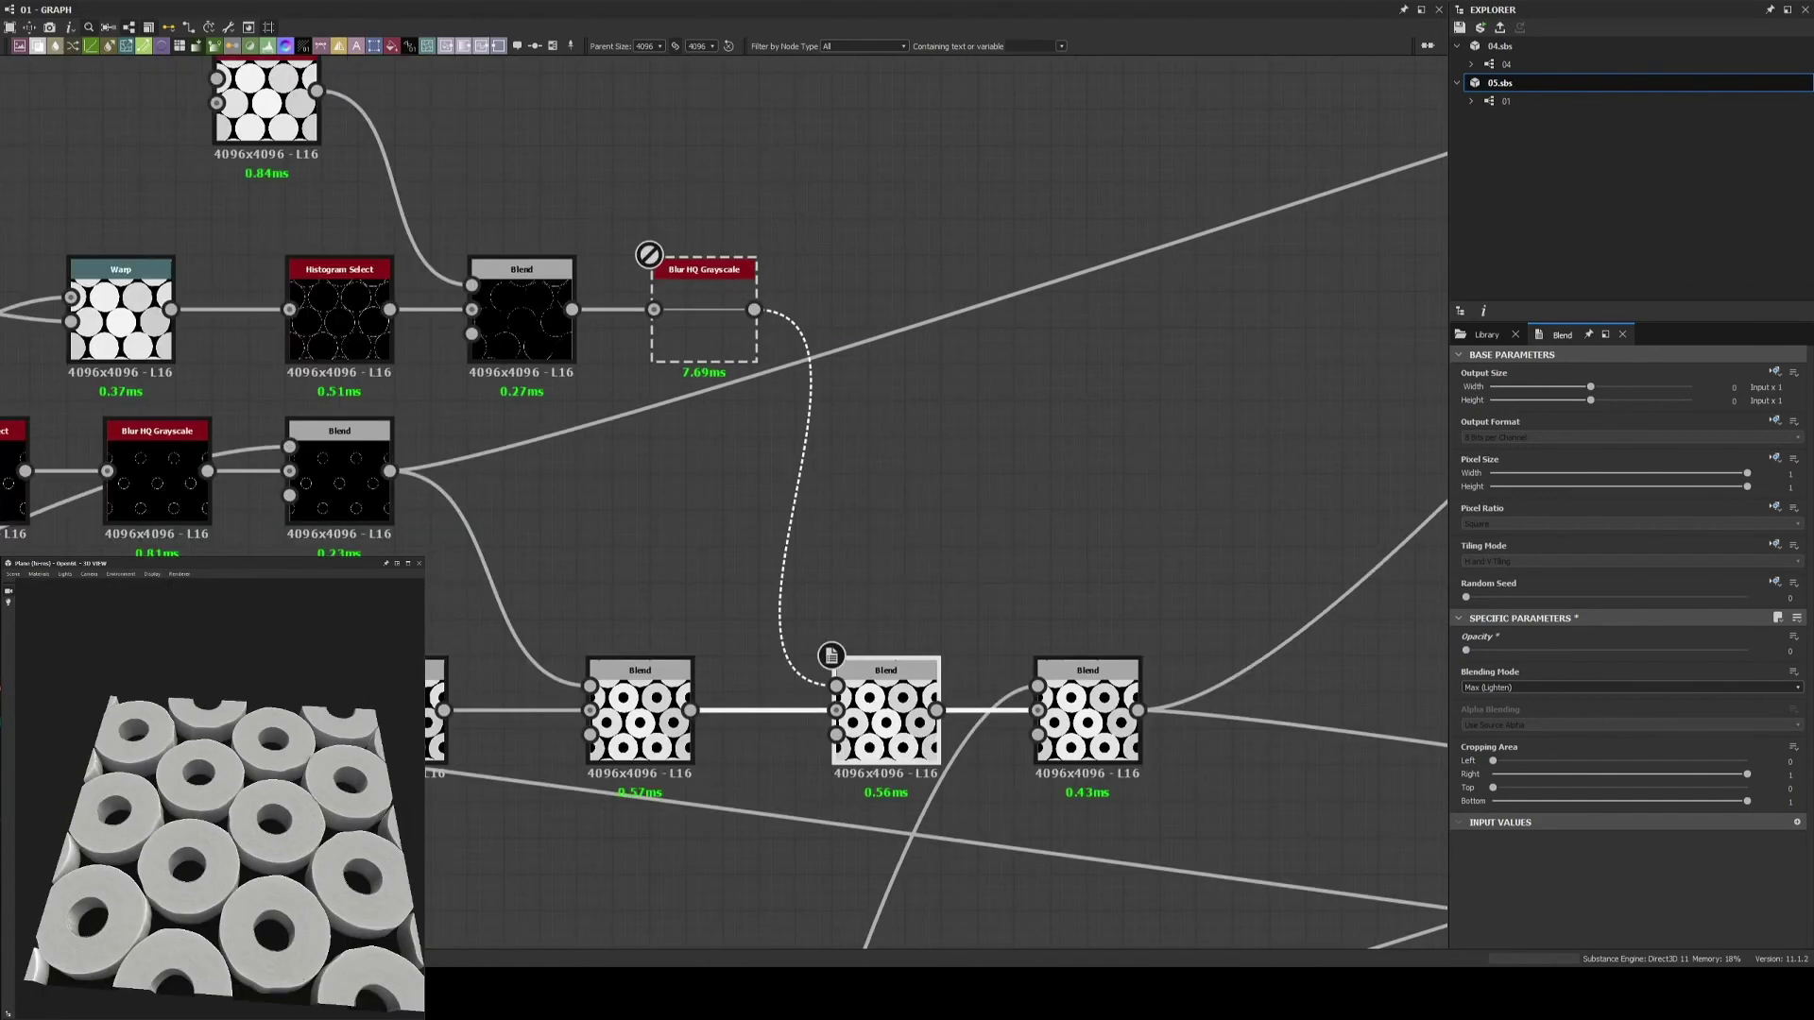
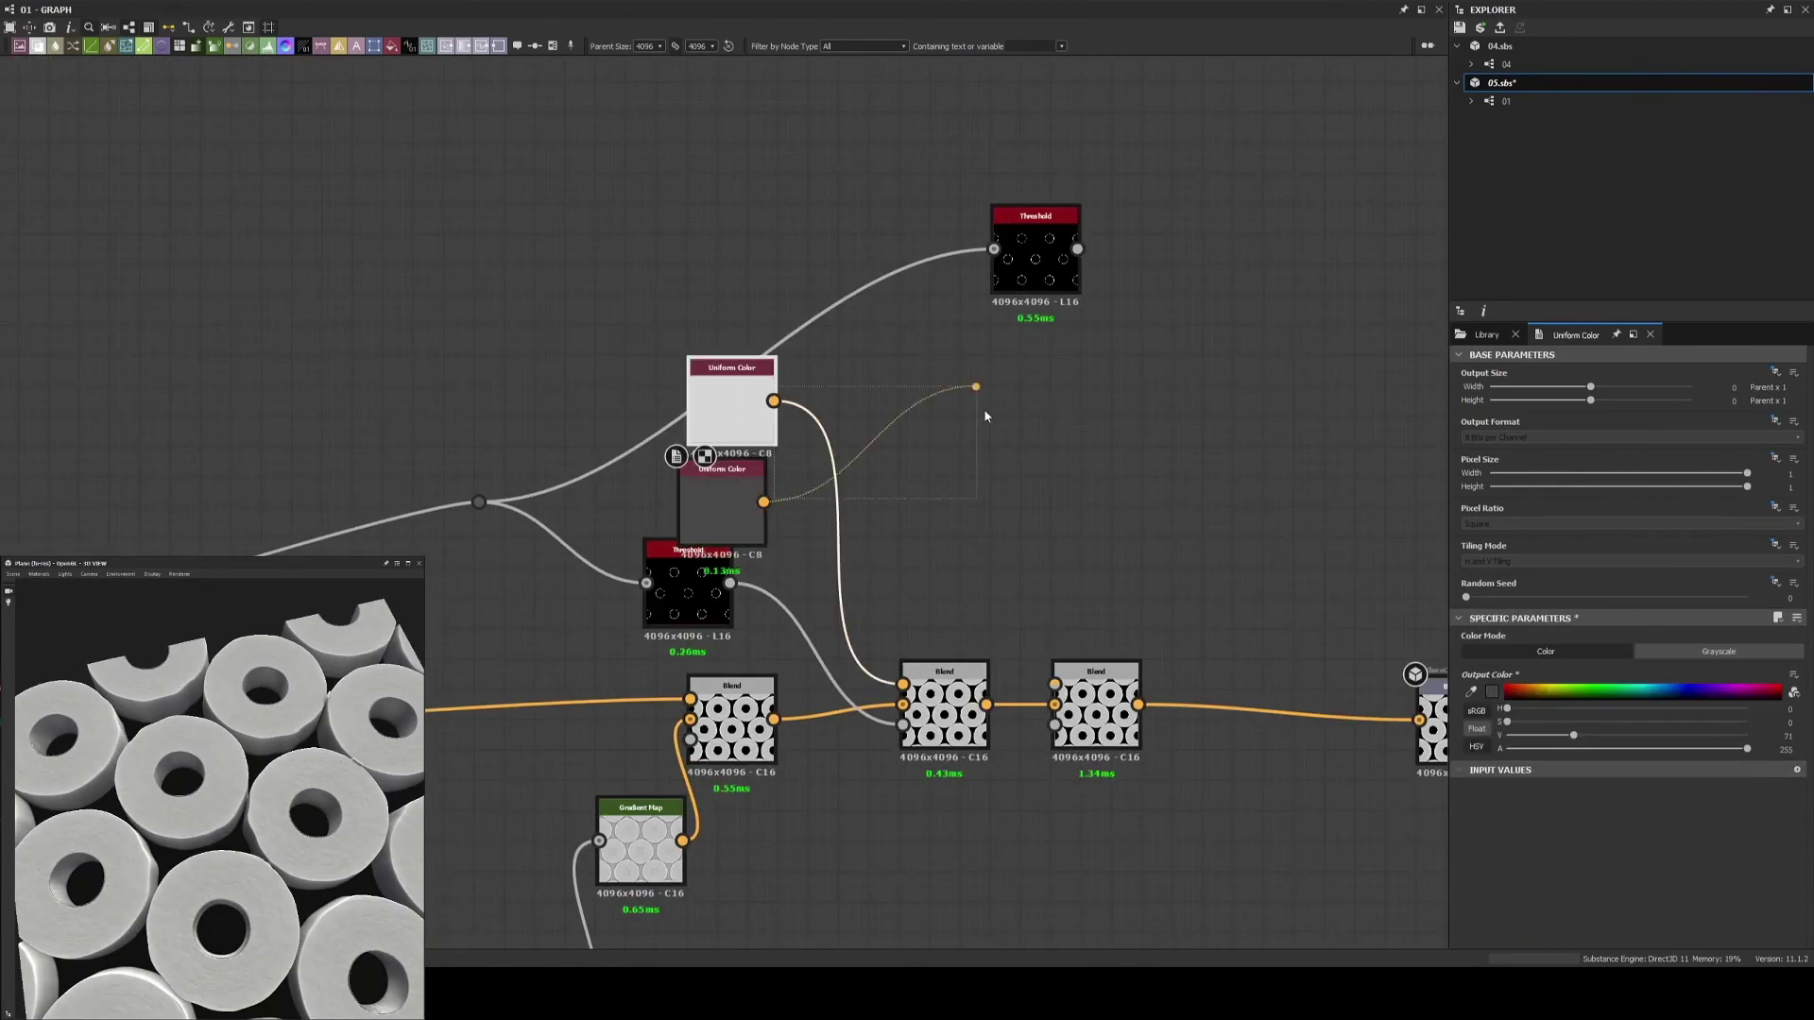
Connect the lower Uniform Color and the Threshold mask into the last Blend's inputs
left_click_drag(985, 416, 1055, 684)
left_click_drag(1077, 248, 1055, 724)
left_click(991, 291)
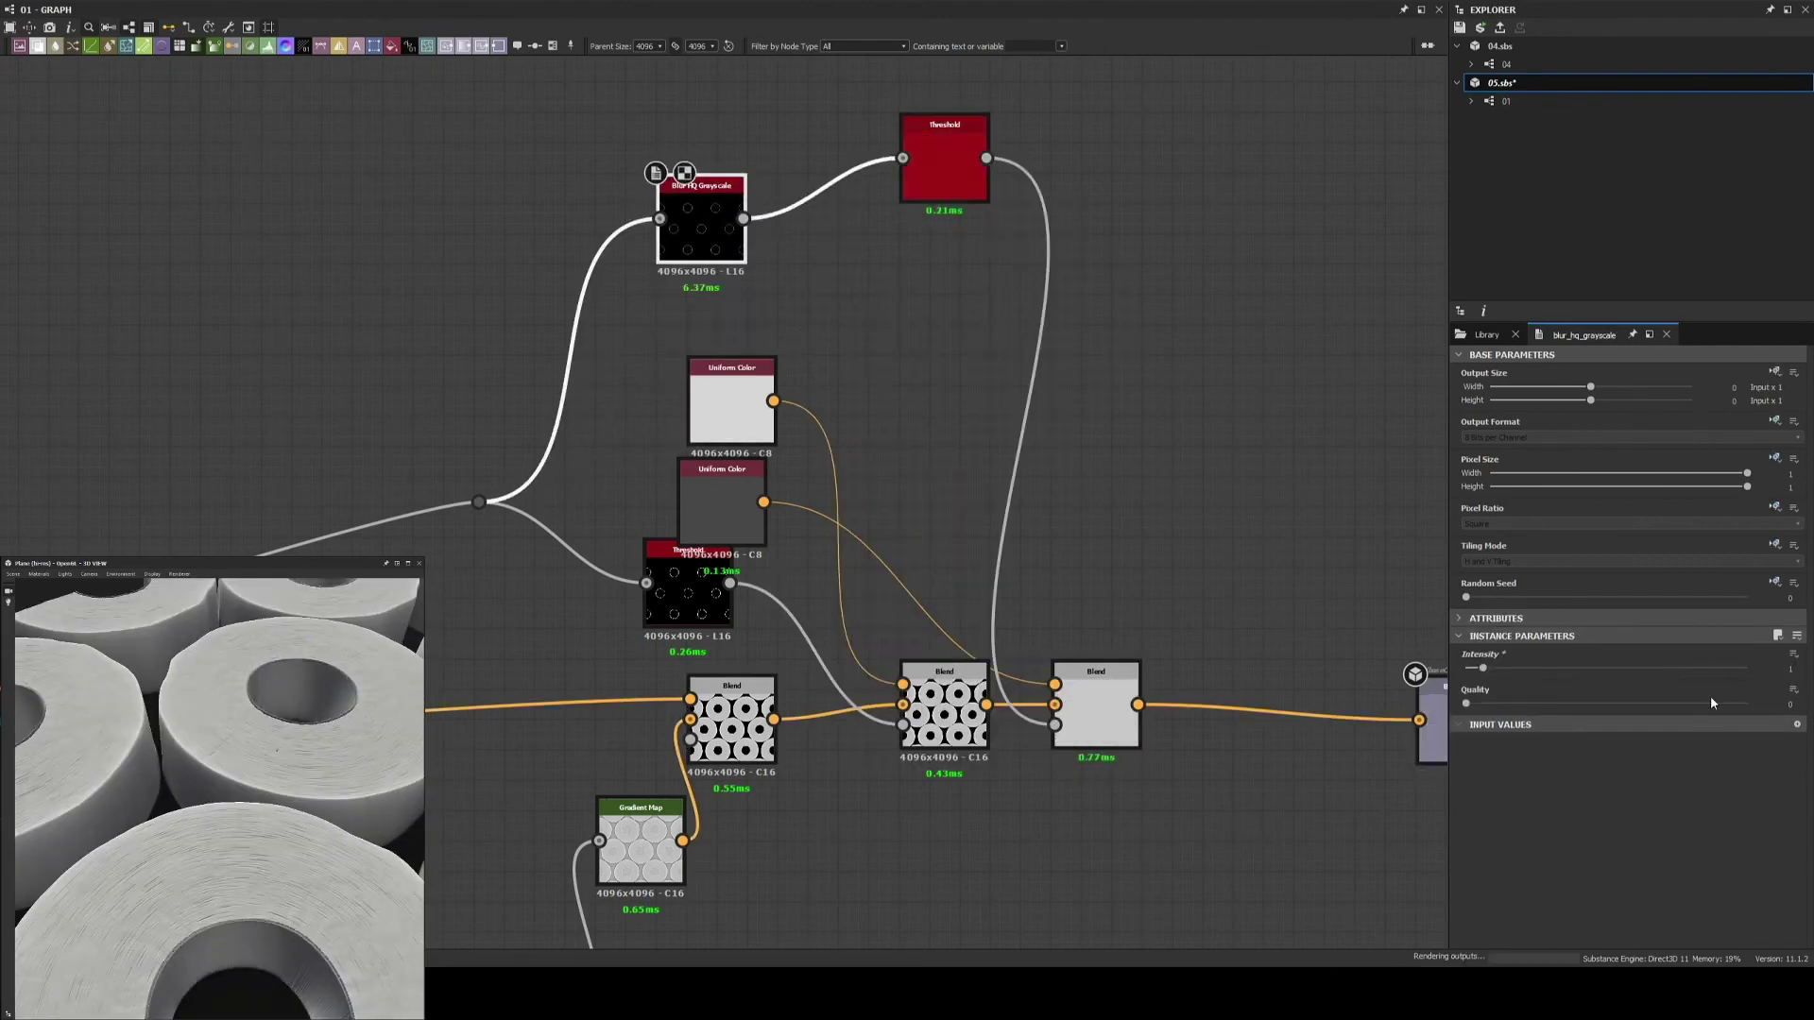
Raise the Threshold node's value to about 0.93
left_click(940, 142)
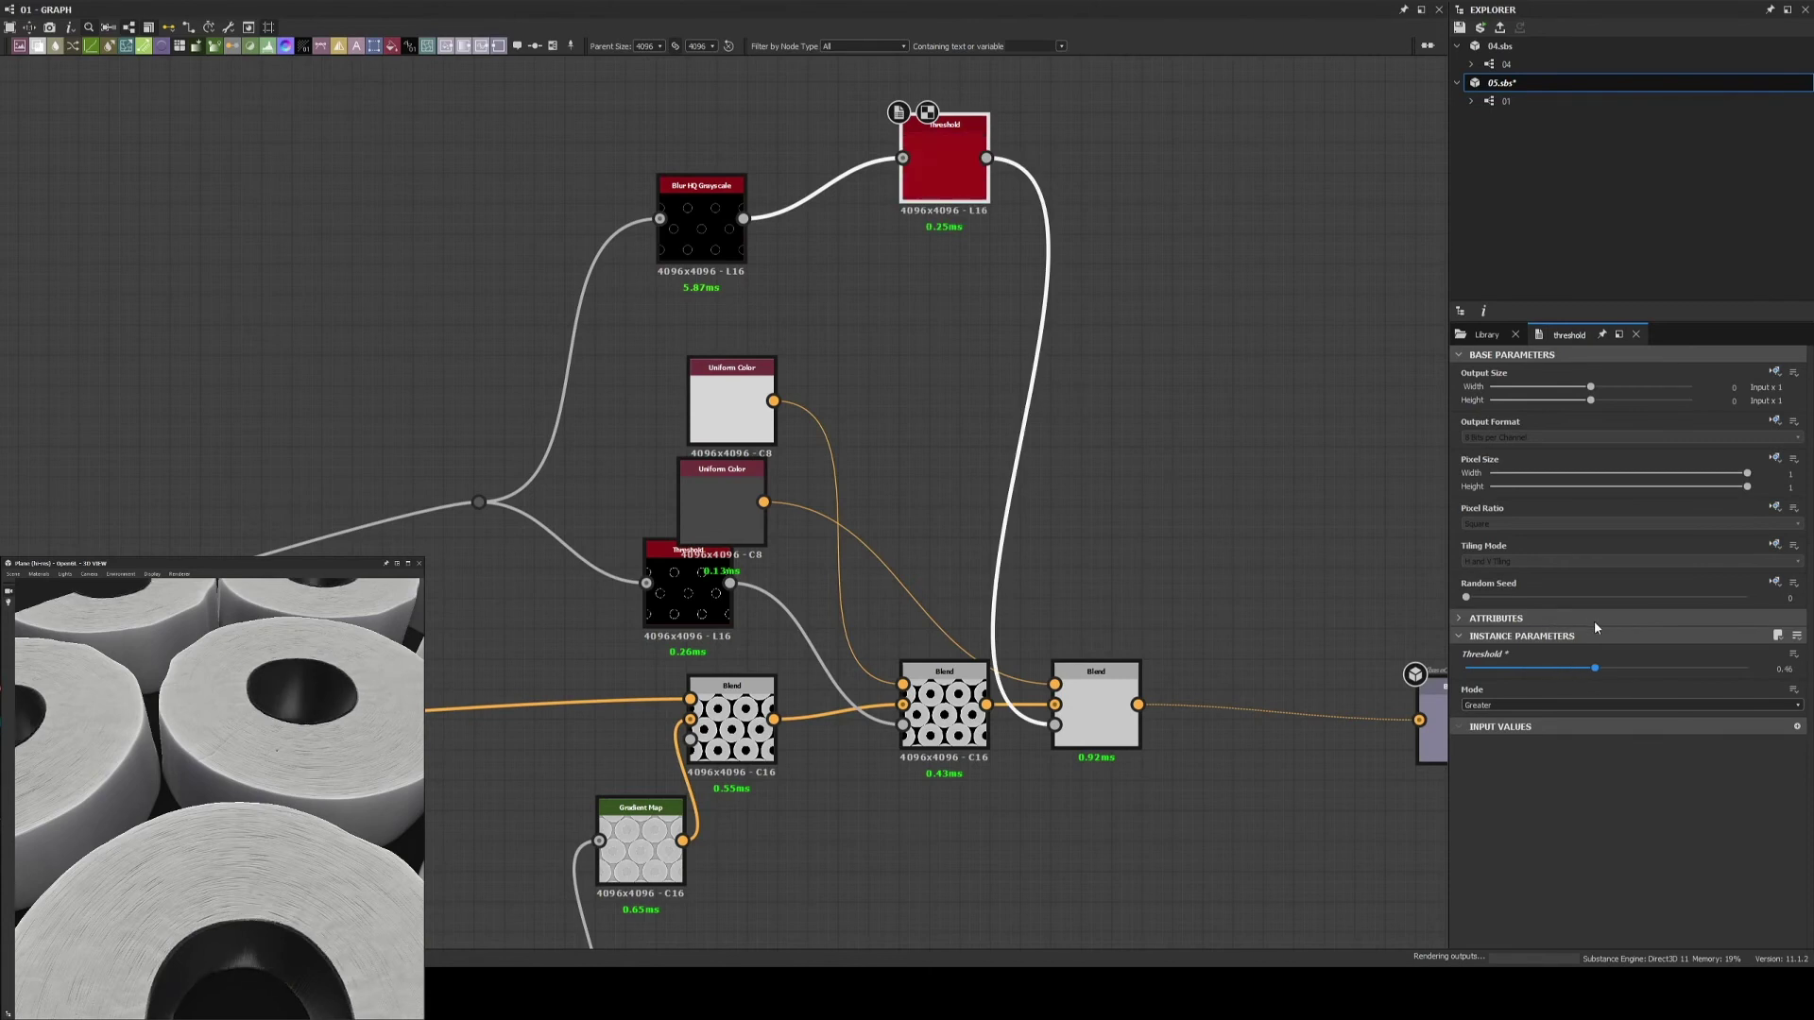
left_click_drag(1595, 669, 1733, 669)
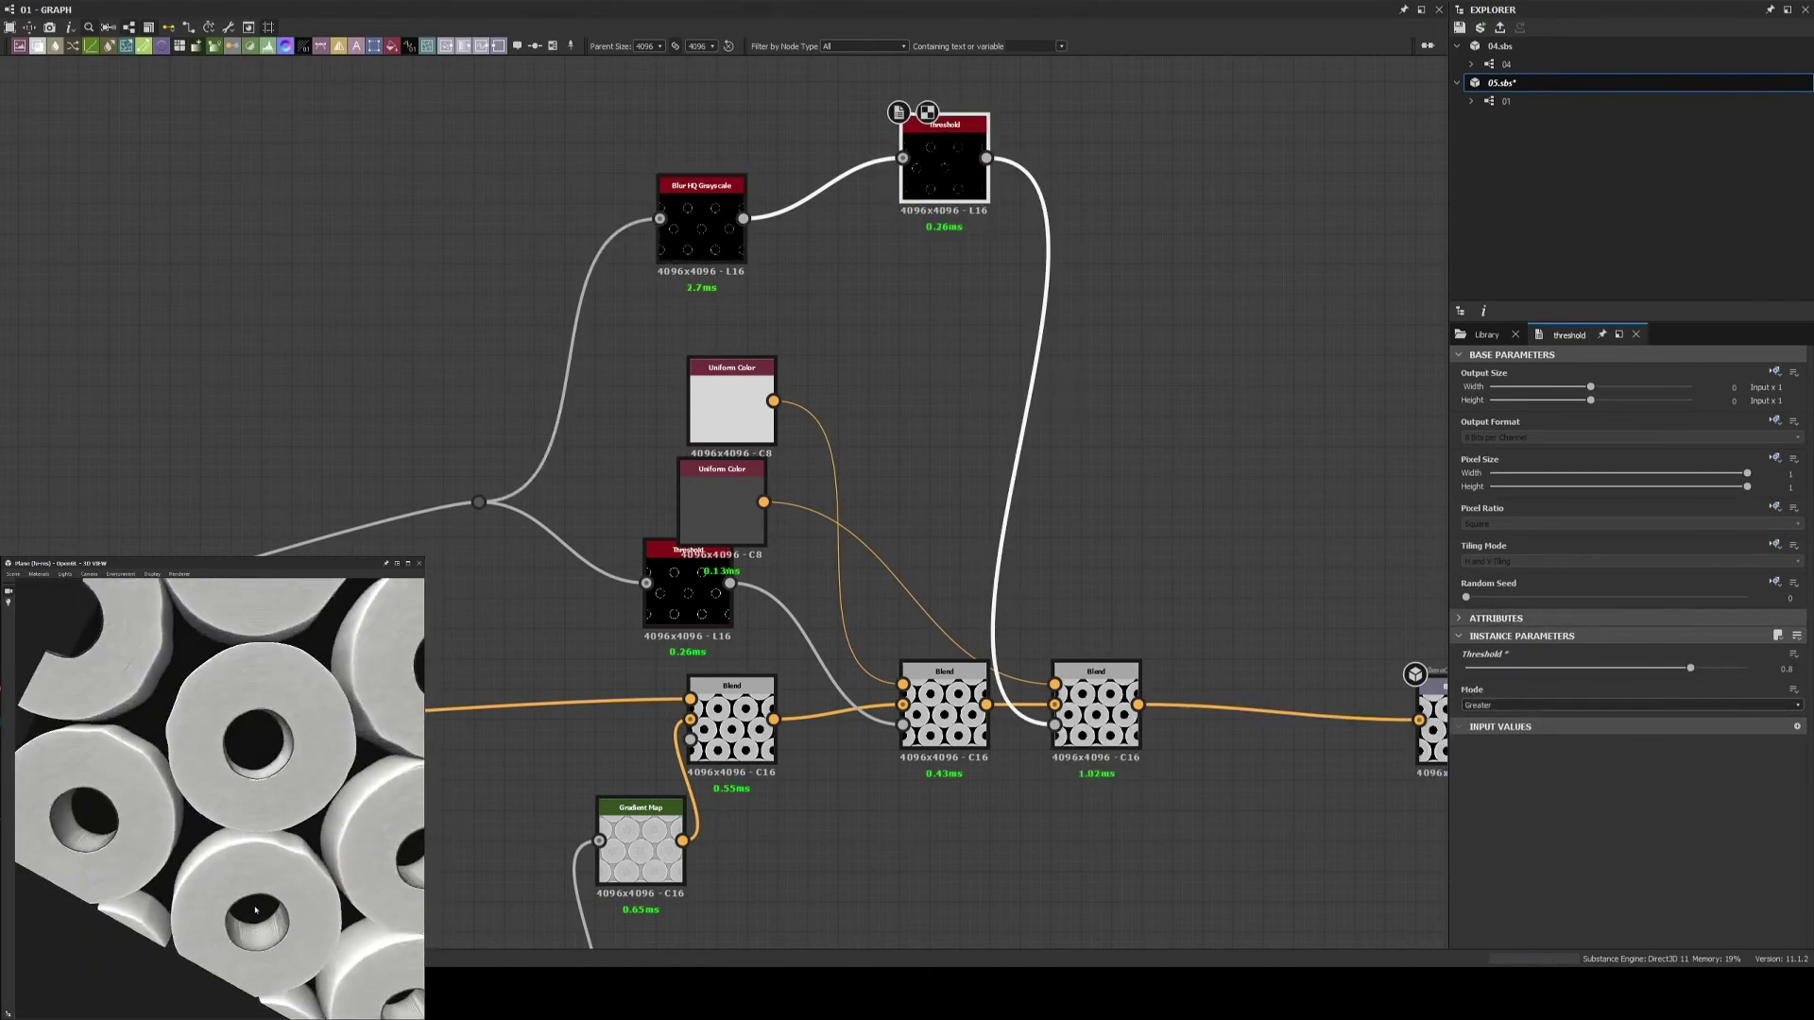
middle_click_drag(737, 154, 756, 376)
scroll(982, 373, "up", 3)
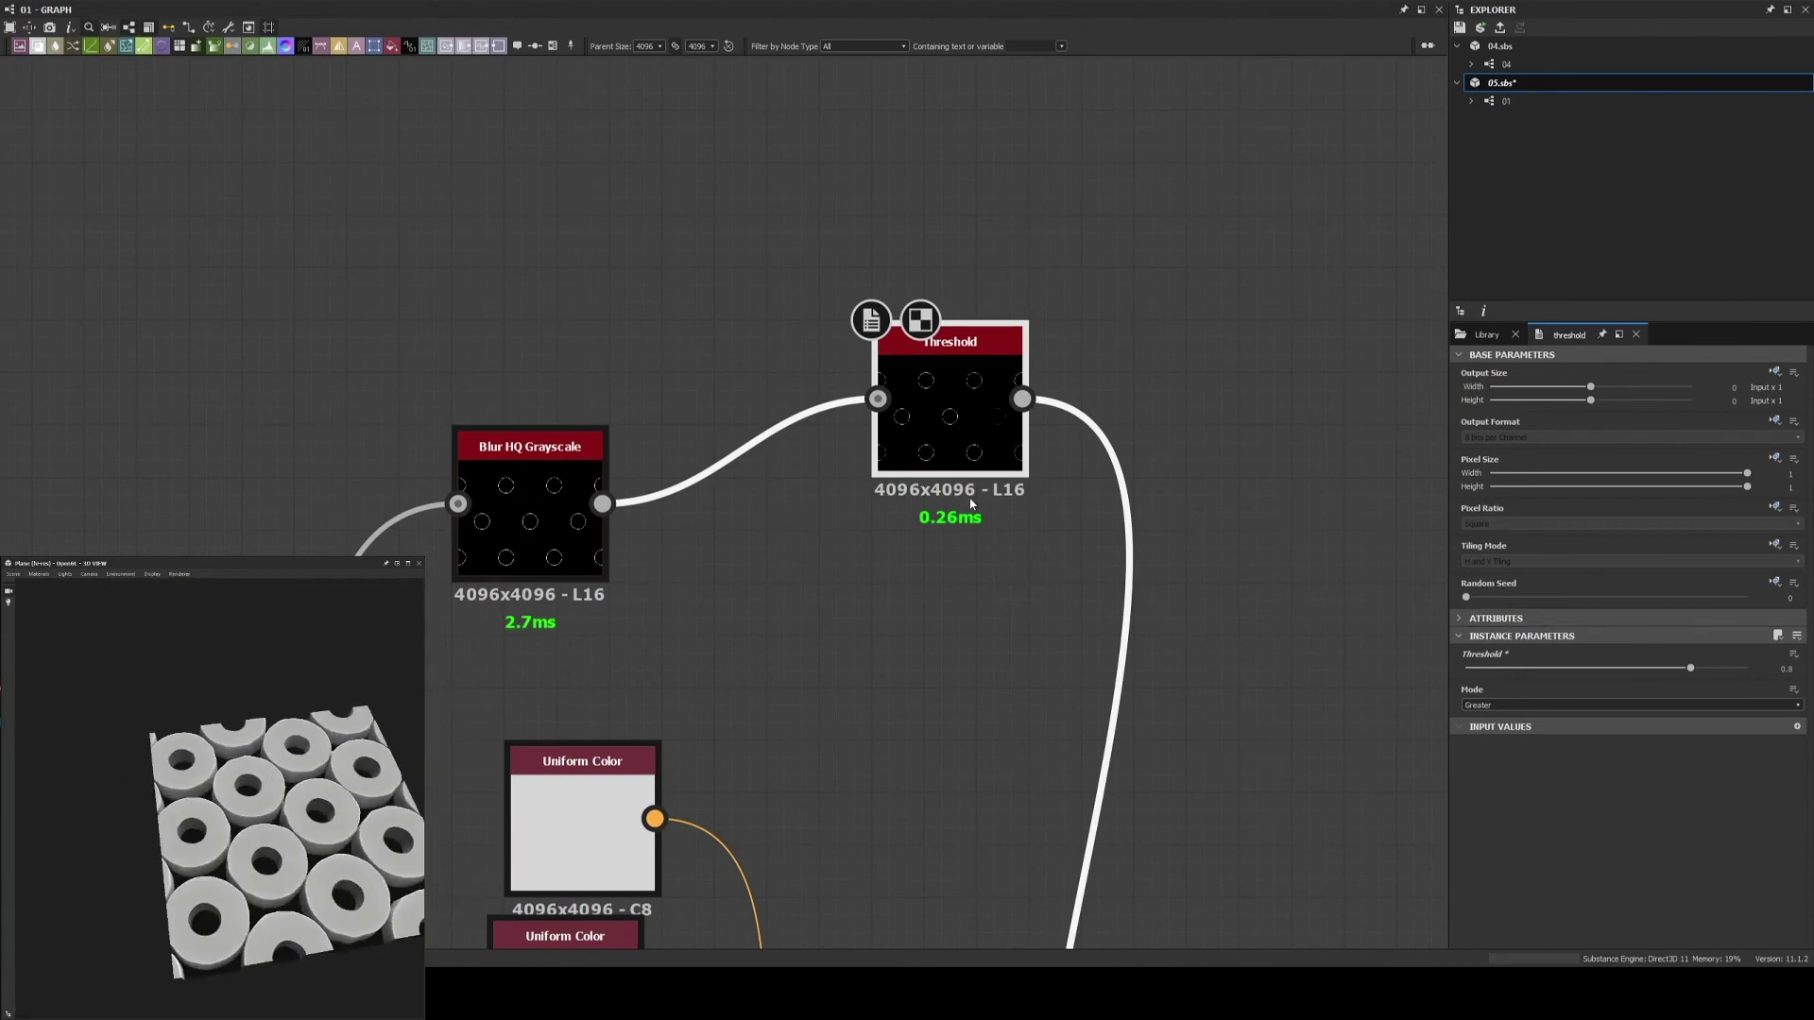
left_click_drag(282, 885, 212, 817)
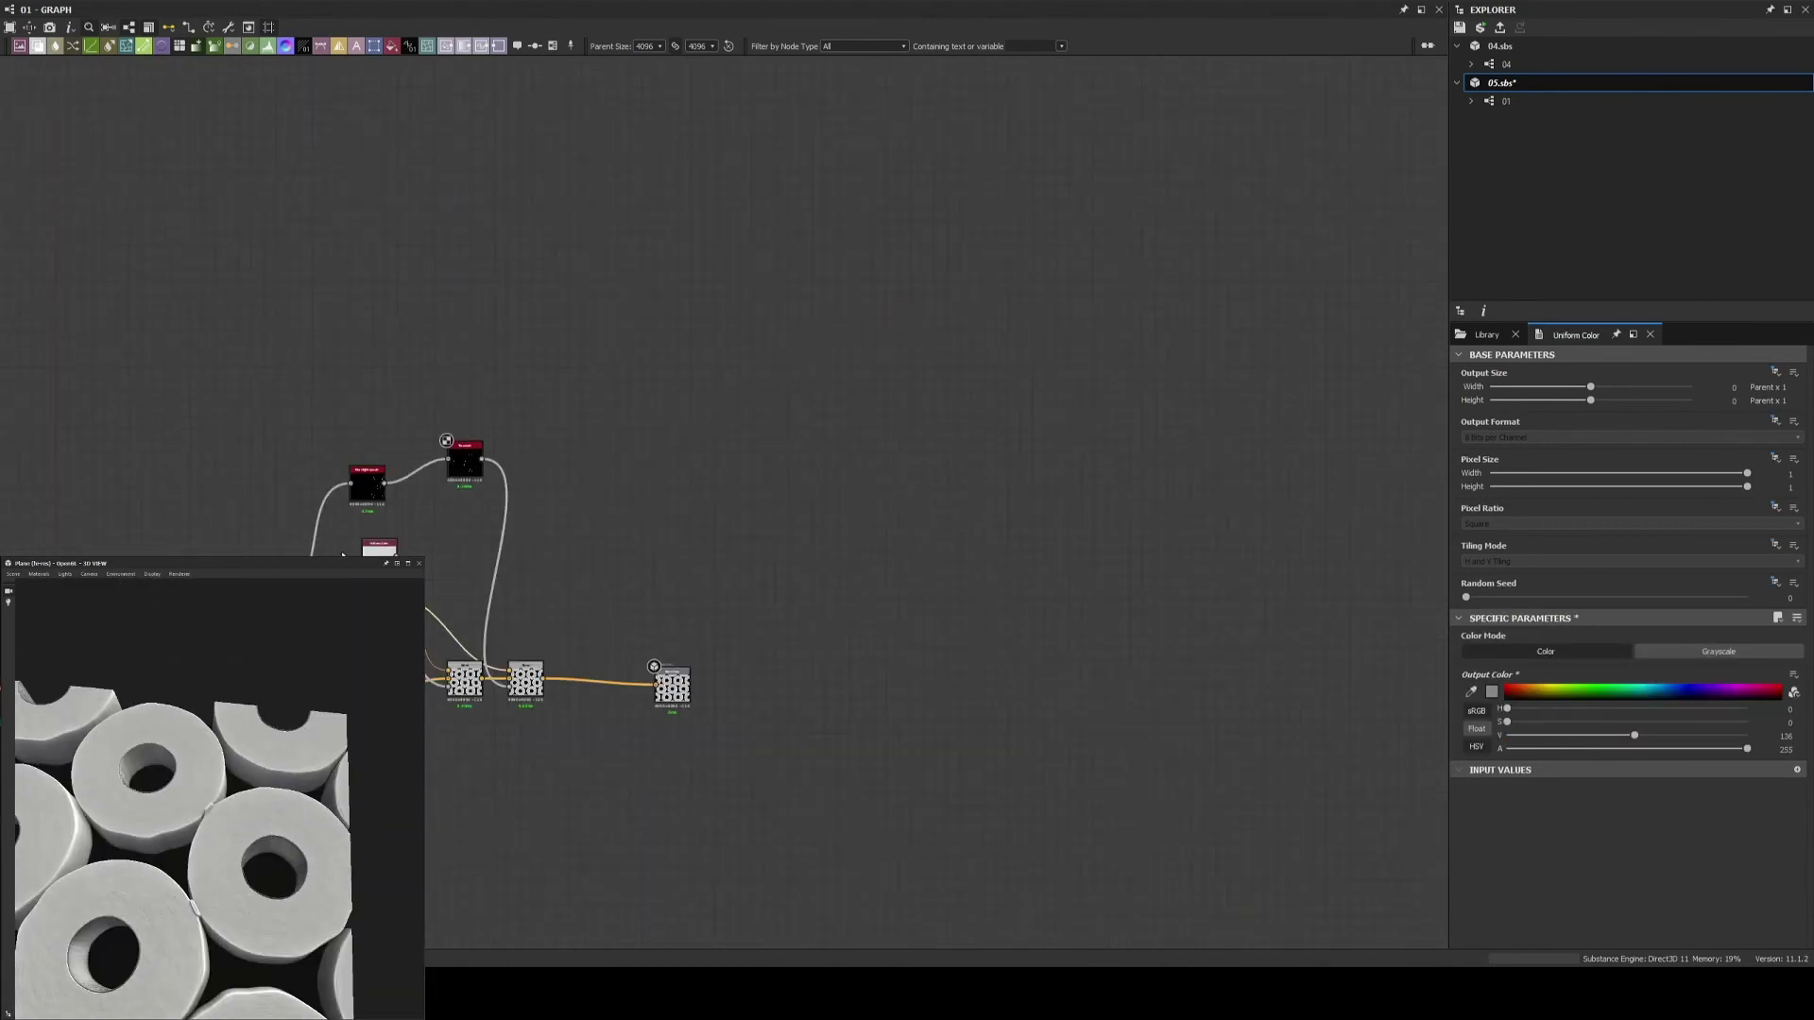
scroll(1597, 831, "down", 3)
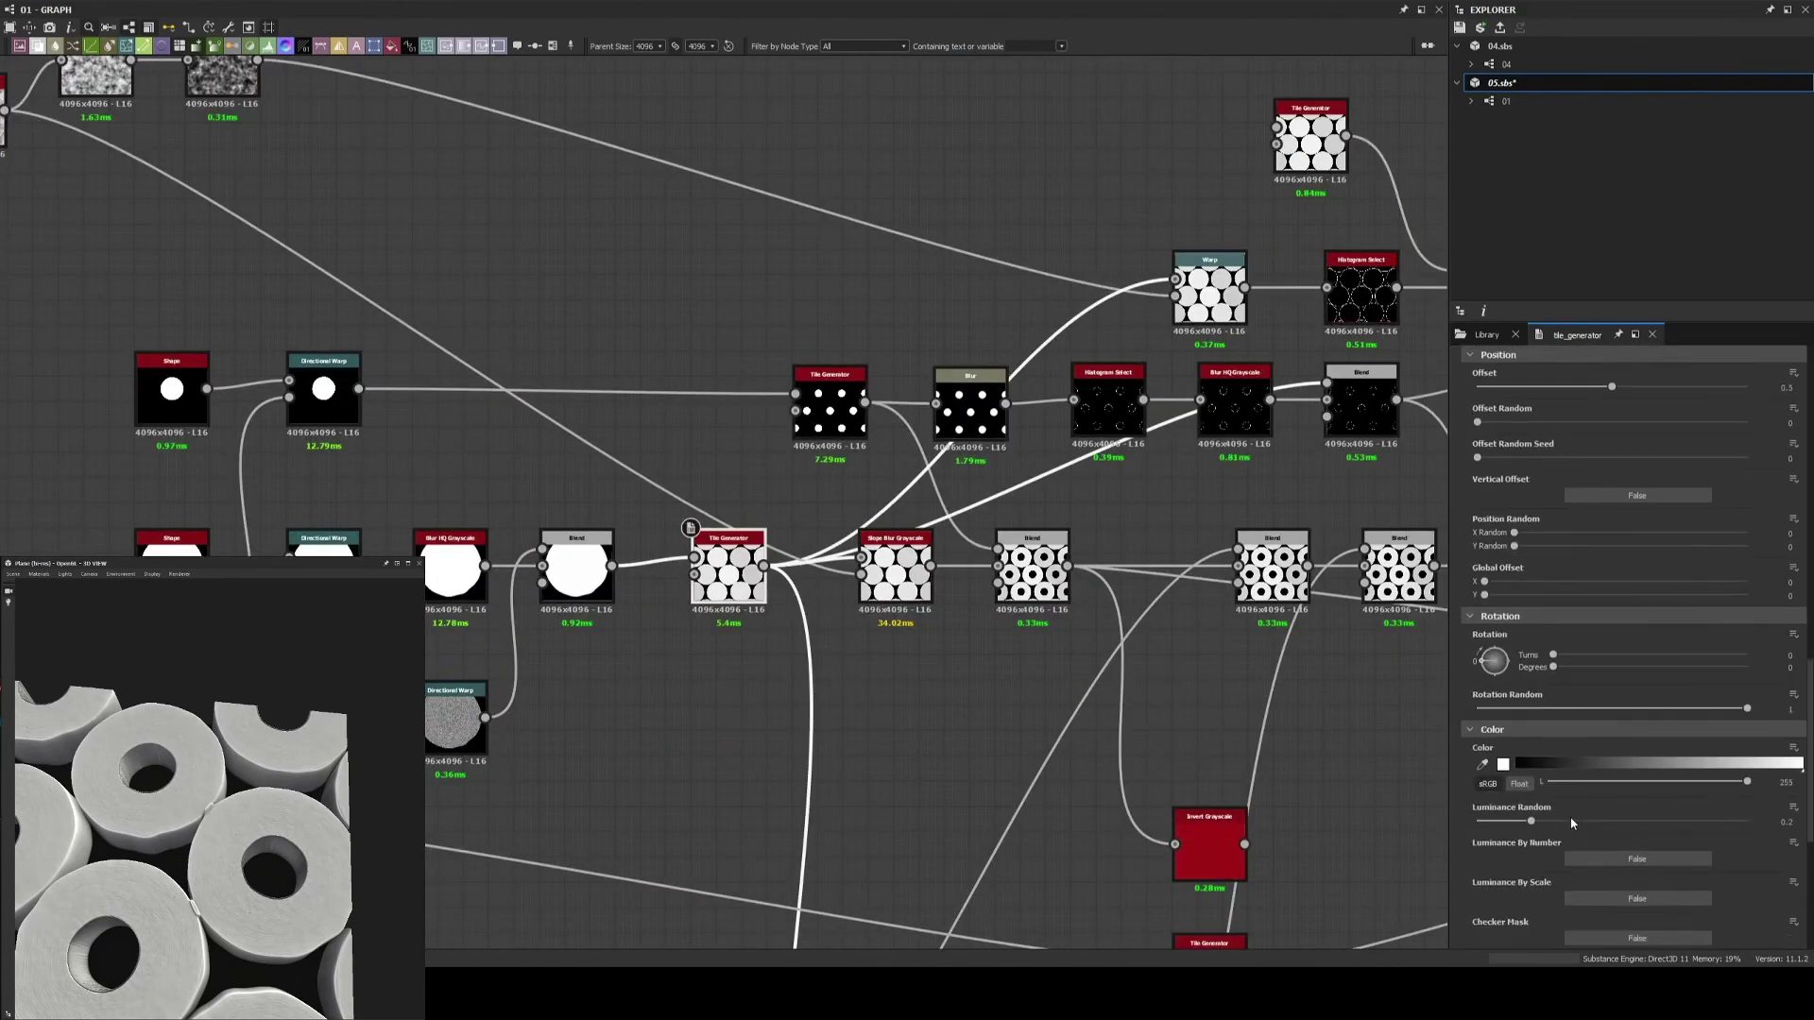
scroll(1599, 784, "down", 3)
scroll(1601, 747, "down", 3)
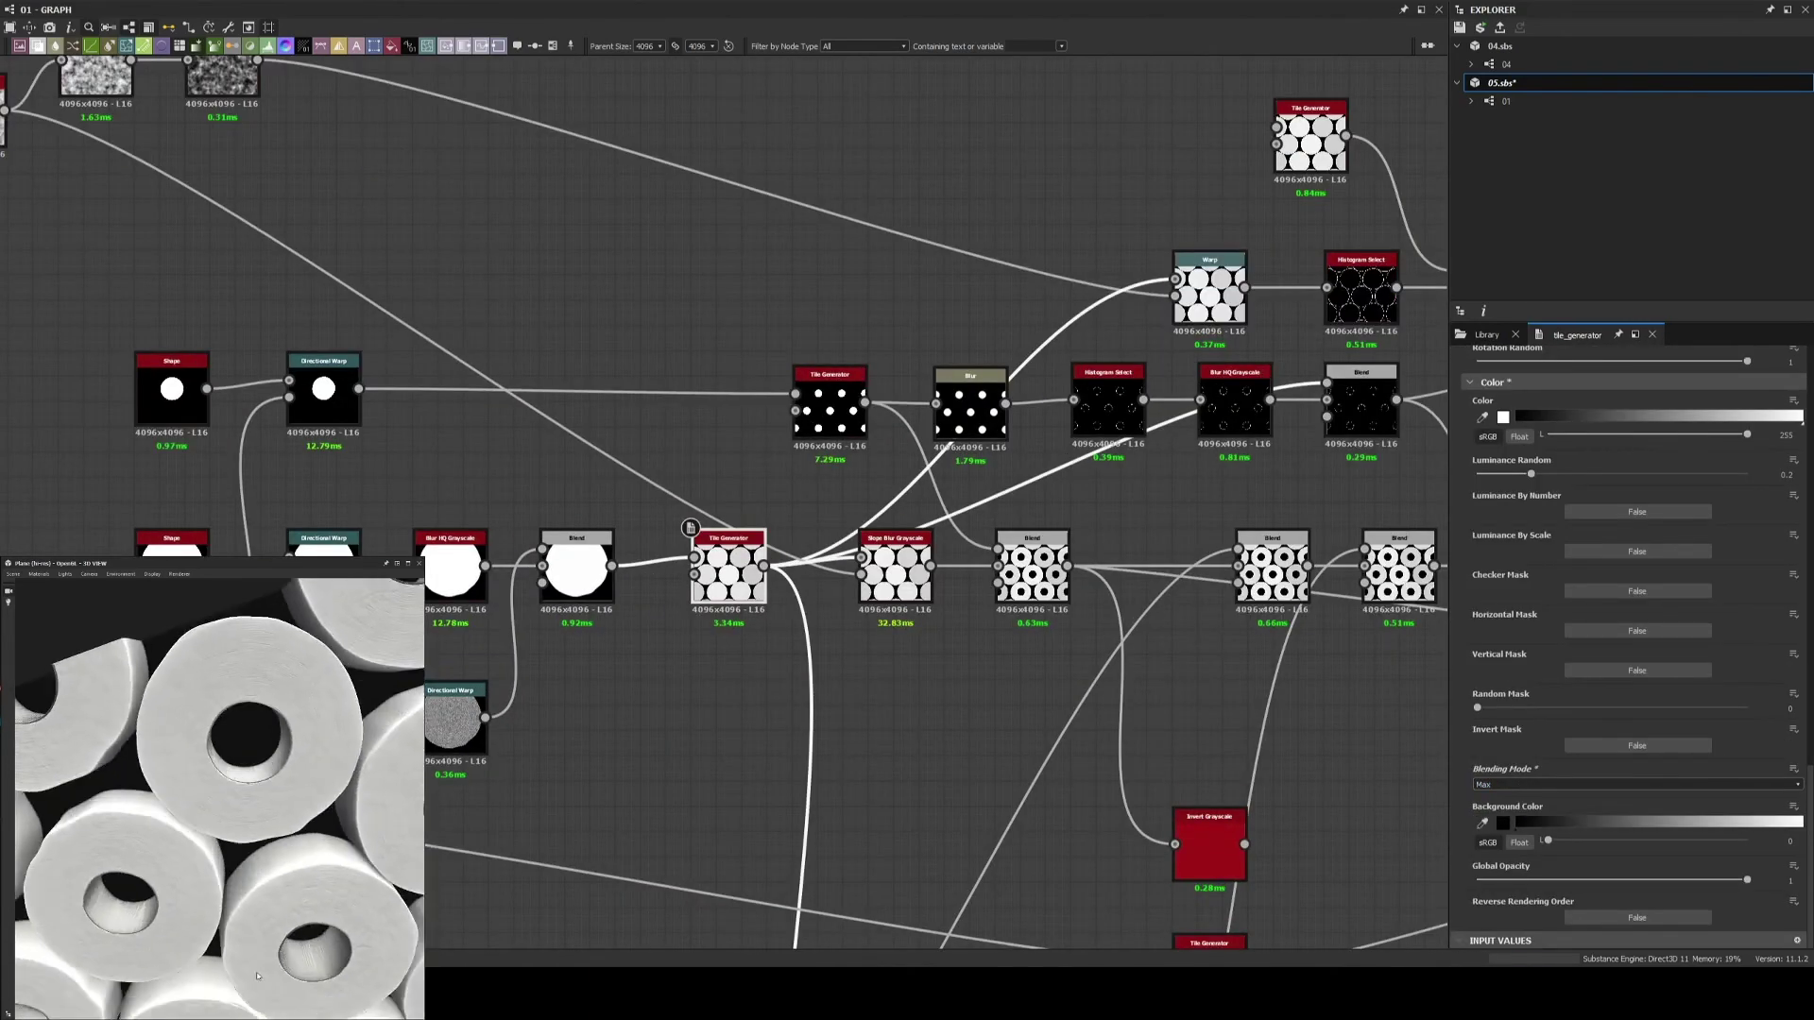
mouse_move(164, 988)
left_mouse_down()
mouse_move(261, 923)
mouse_move(196, 908)
left_mouse_up()
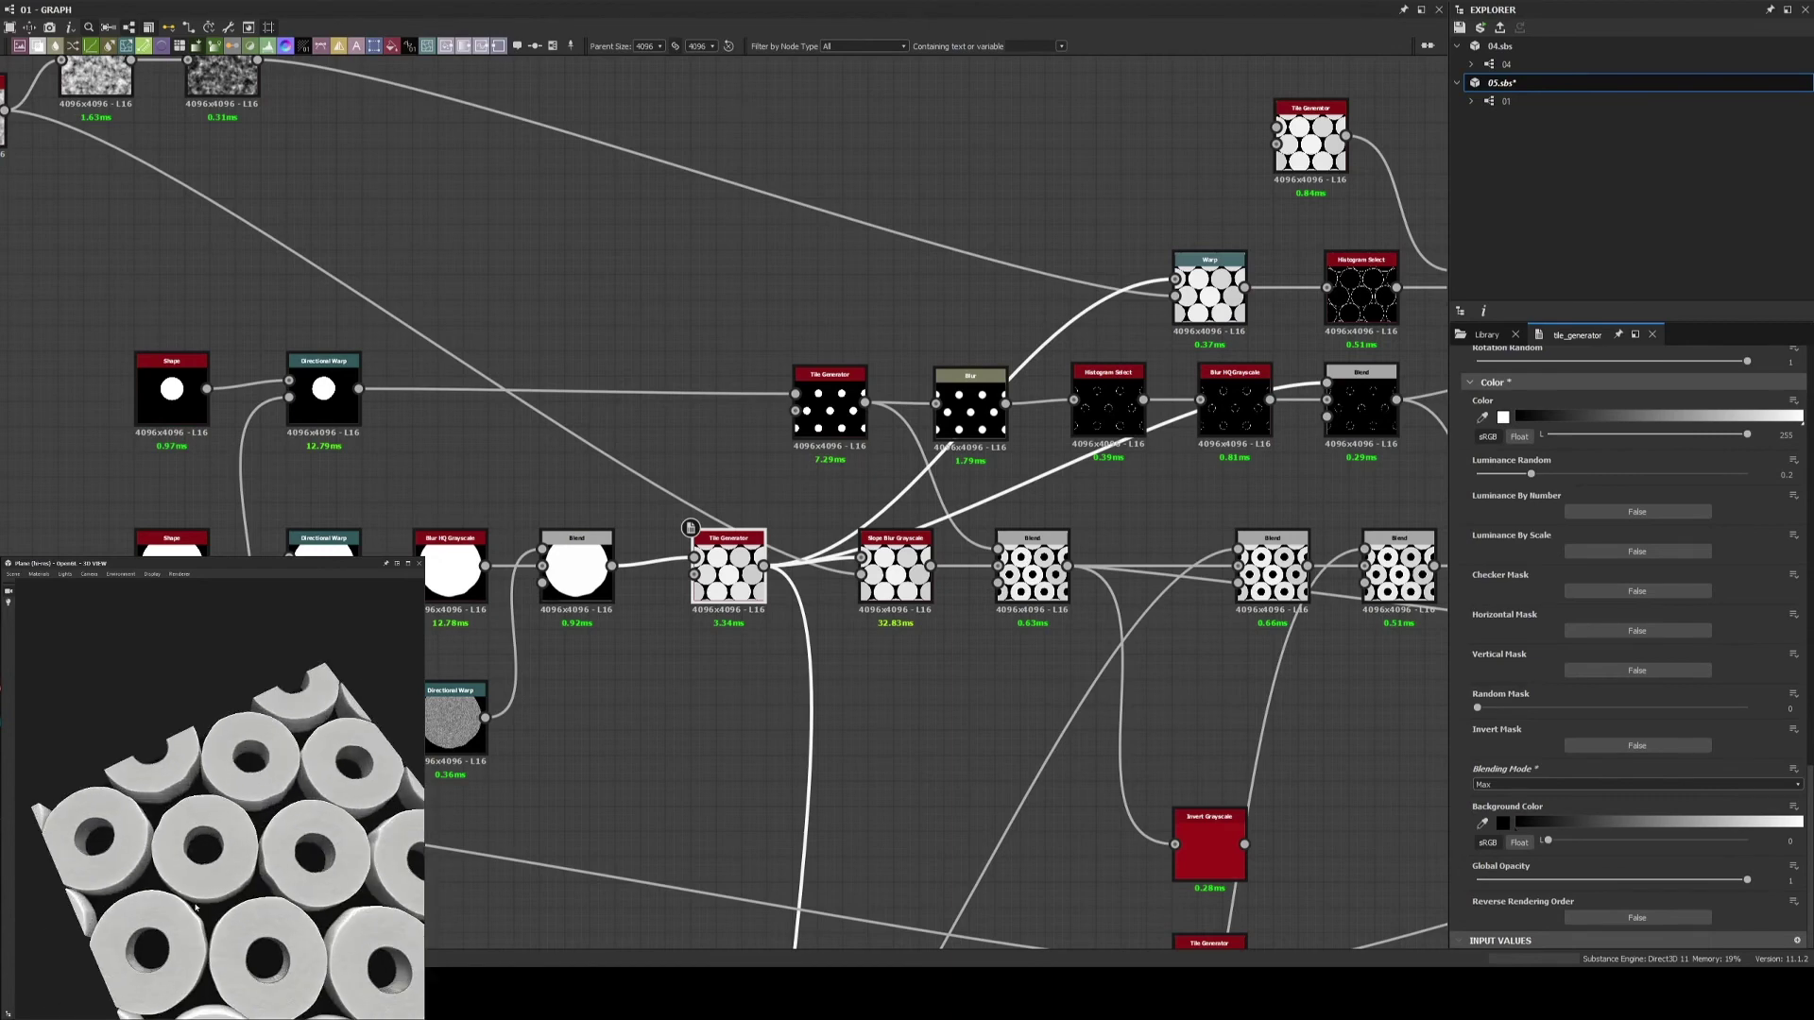
left_click_drag(199, 879, 198, 831)
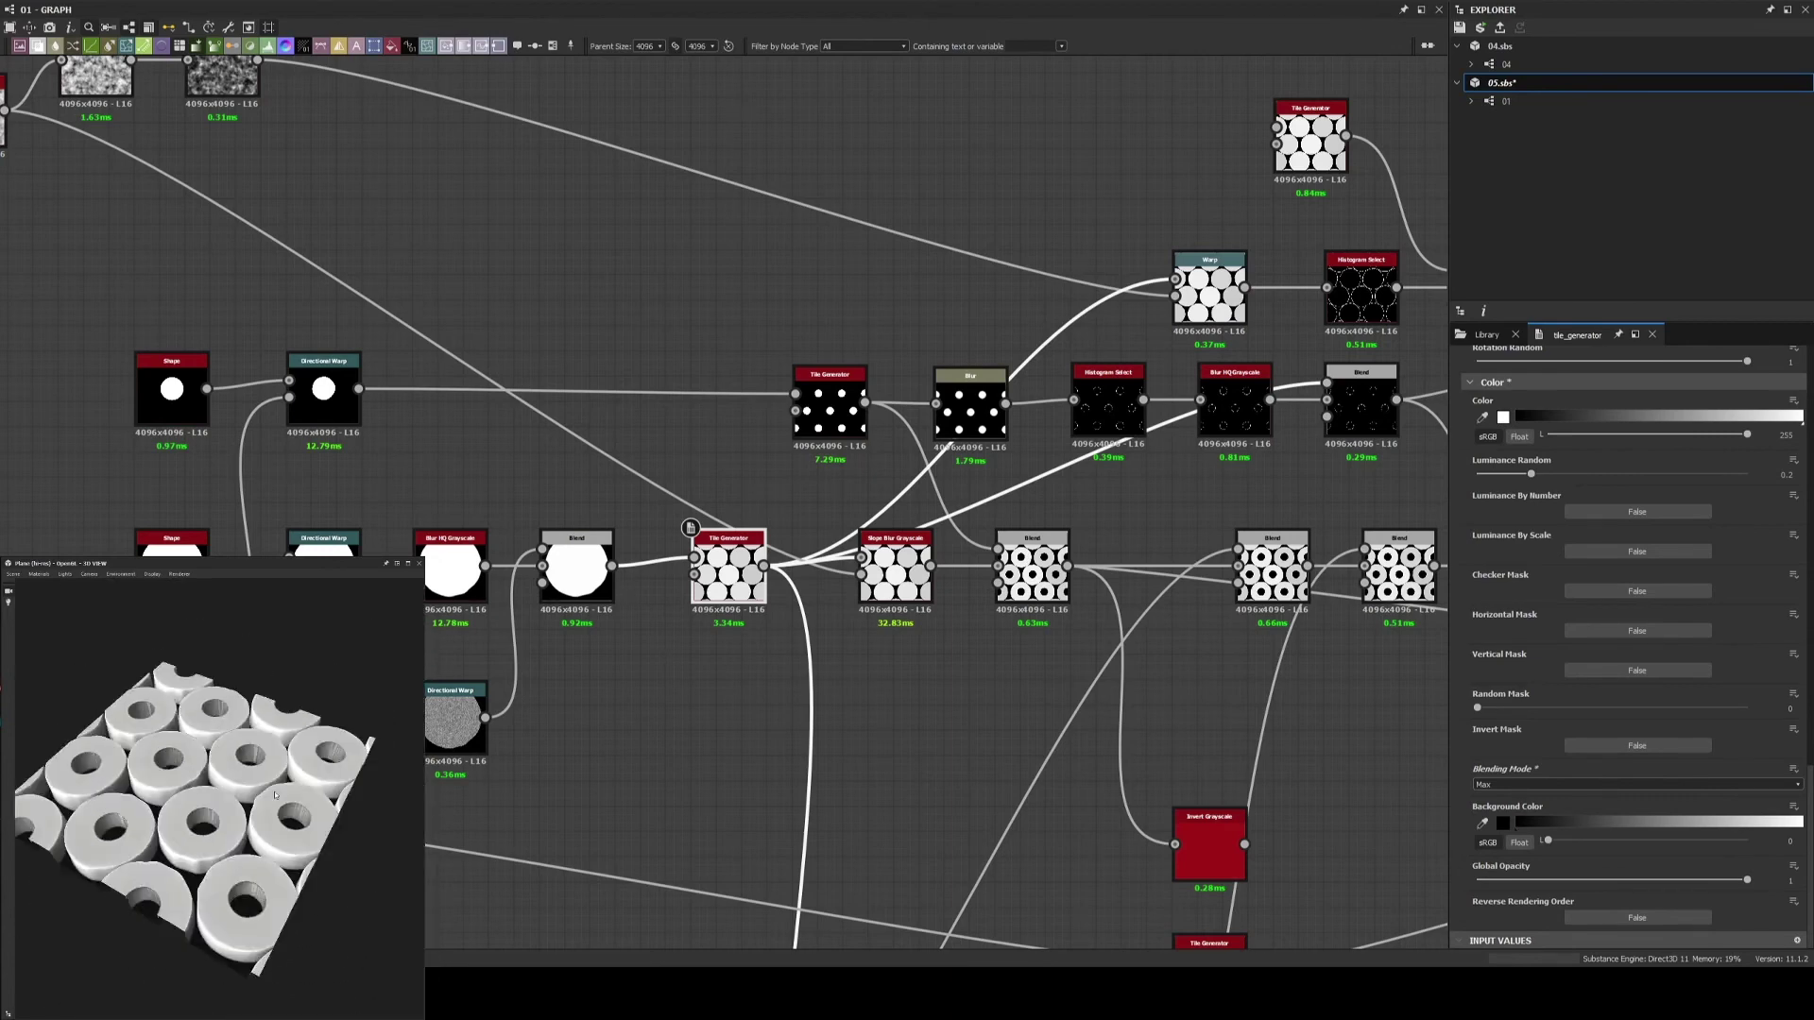
scroll(850, 567, "down", 3)
scroll(851, 567, "up", 3)
Set the Blend feeding Roughness to Add (Linear Dodge) at about 0.41 opacity
scroll(1142, 680, "down", 4)
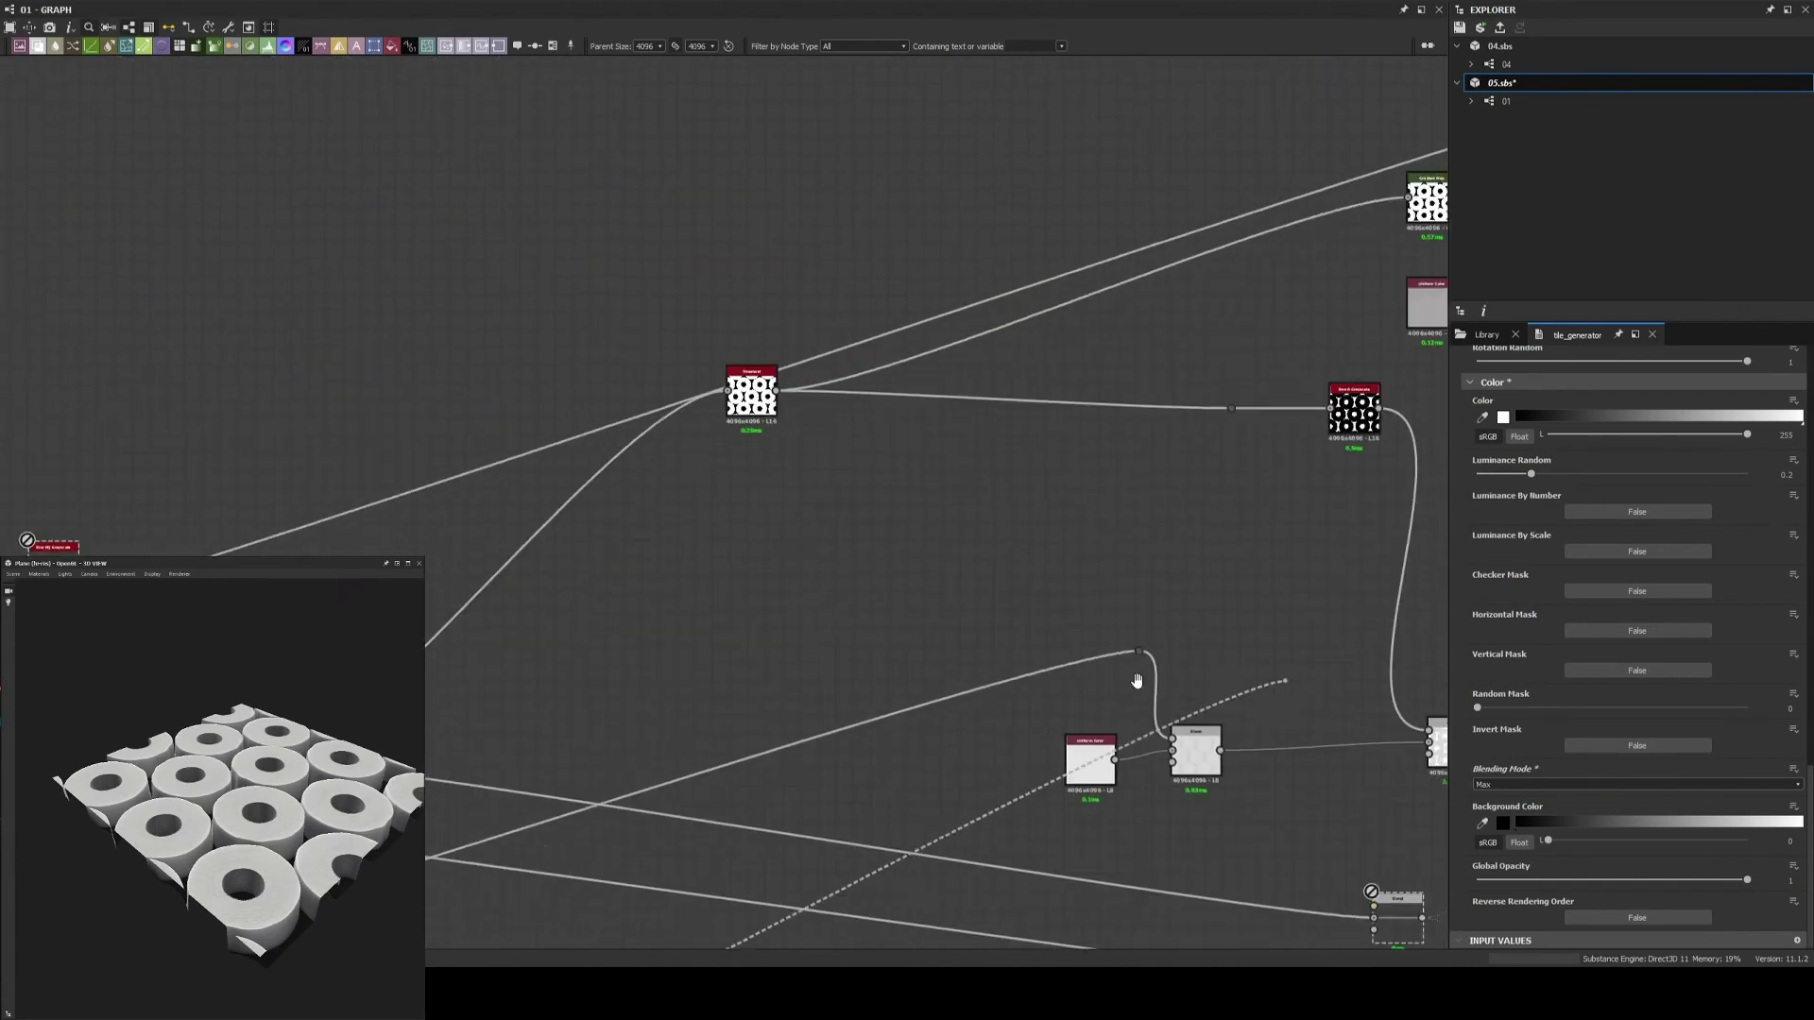
middle_click_drag(1142, 680, 827, 702)
scroll(827, 701, "up", 5)
left_click(860, 557)
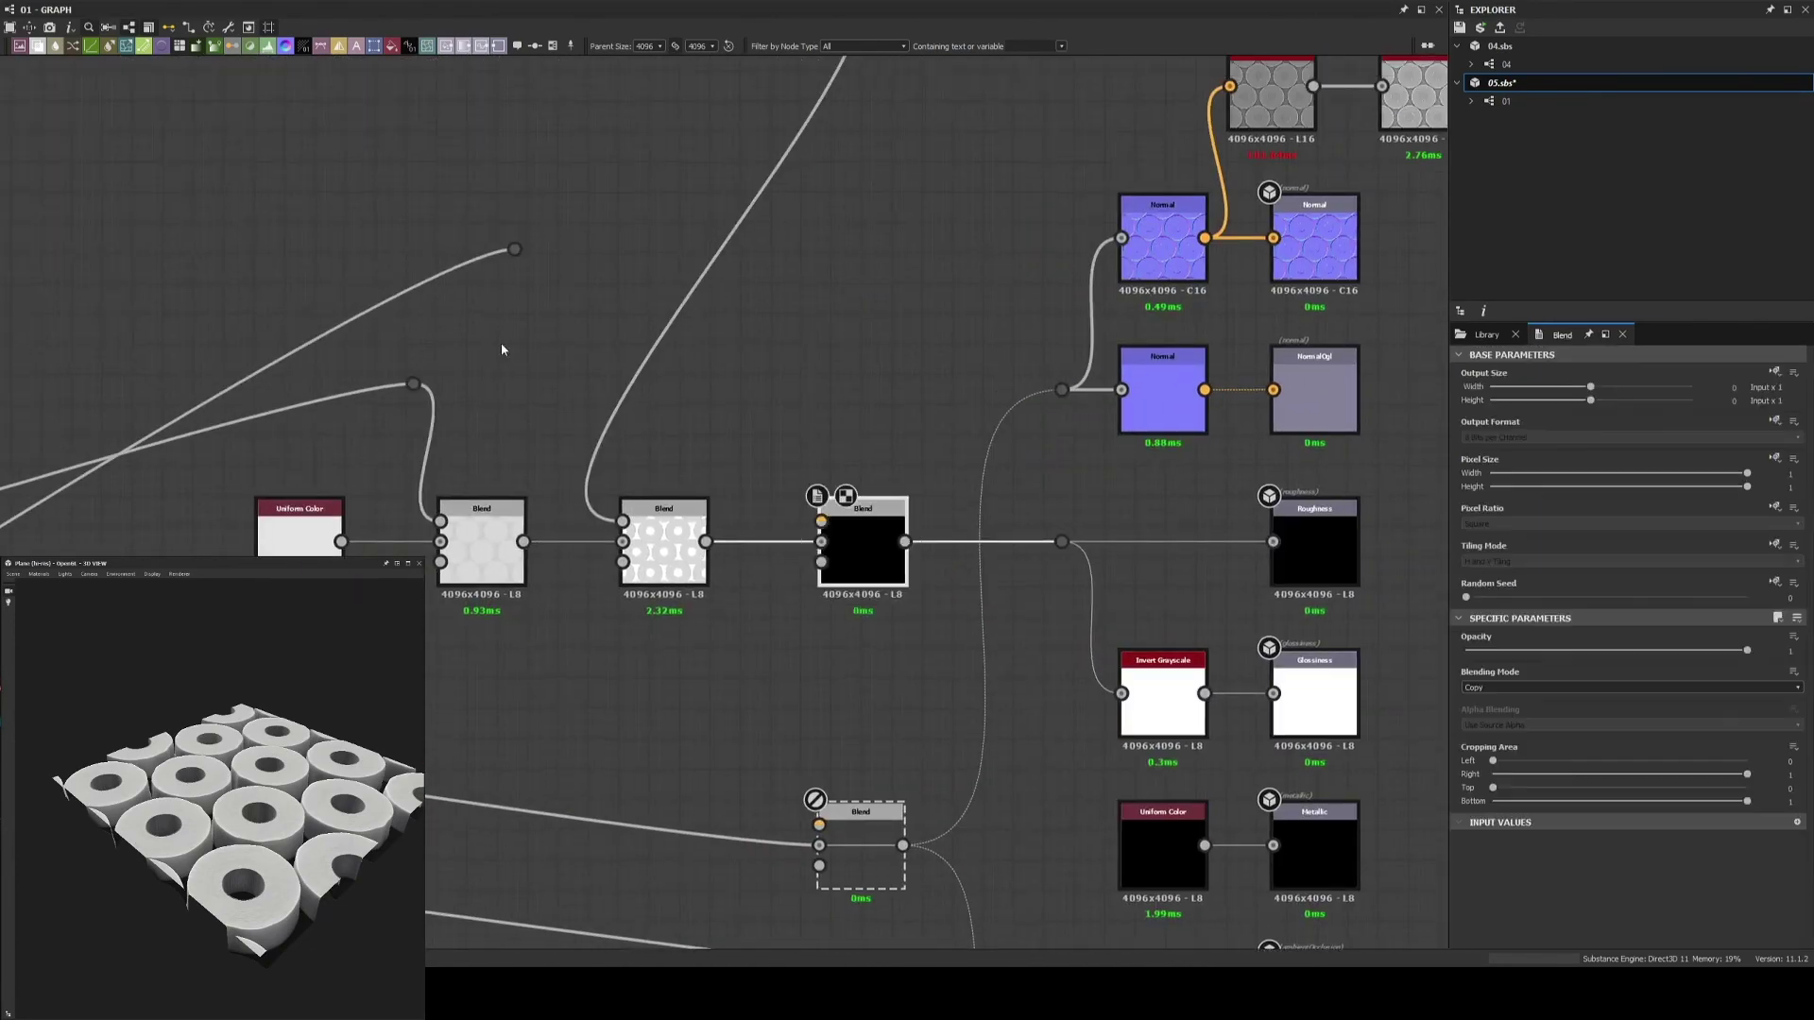
left_click(1503, 687)
left_click(1480, 717)
mouse_move(1747, 650)
left_mouse_down()
mouse_move(1467, 650)
mouse_move(1572, 650)
left_mouse_up()
left_click(1502, 687)
left_click(1479, 717)
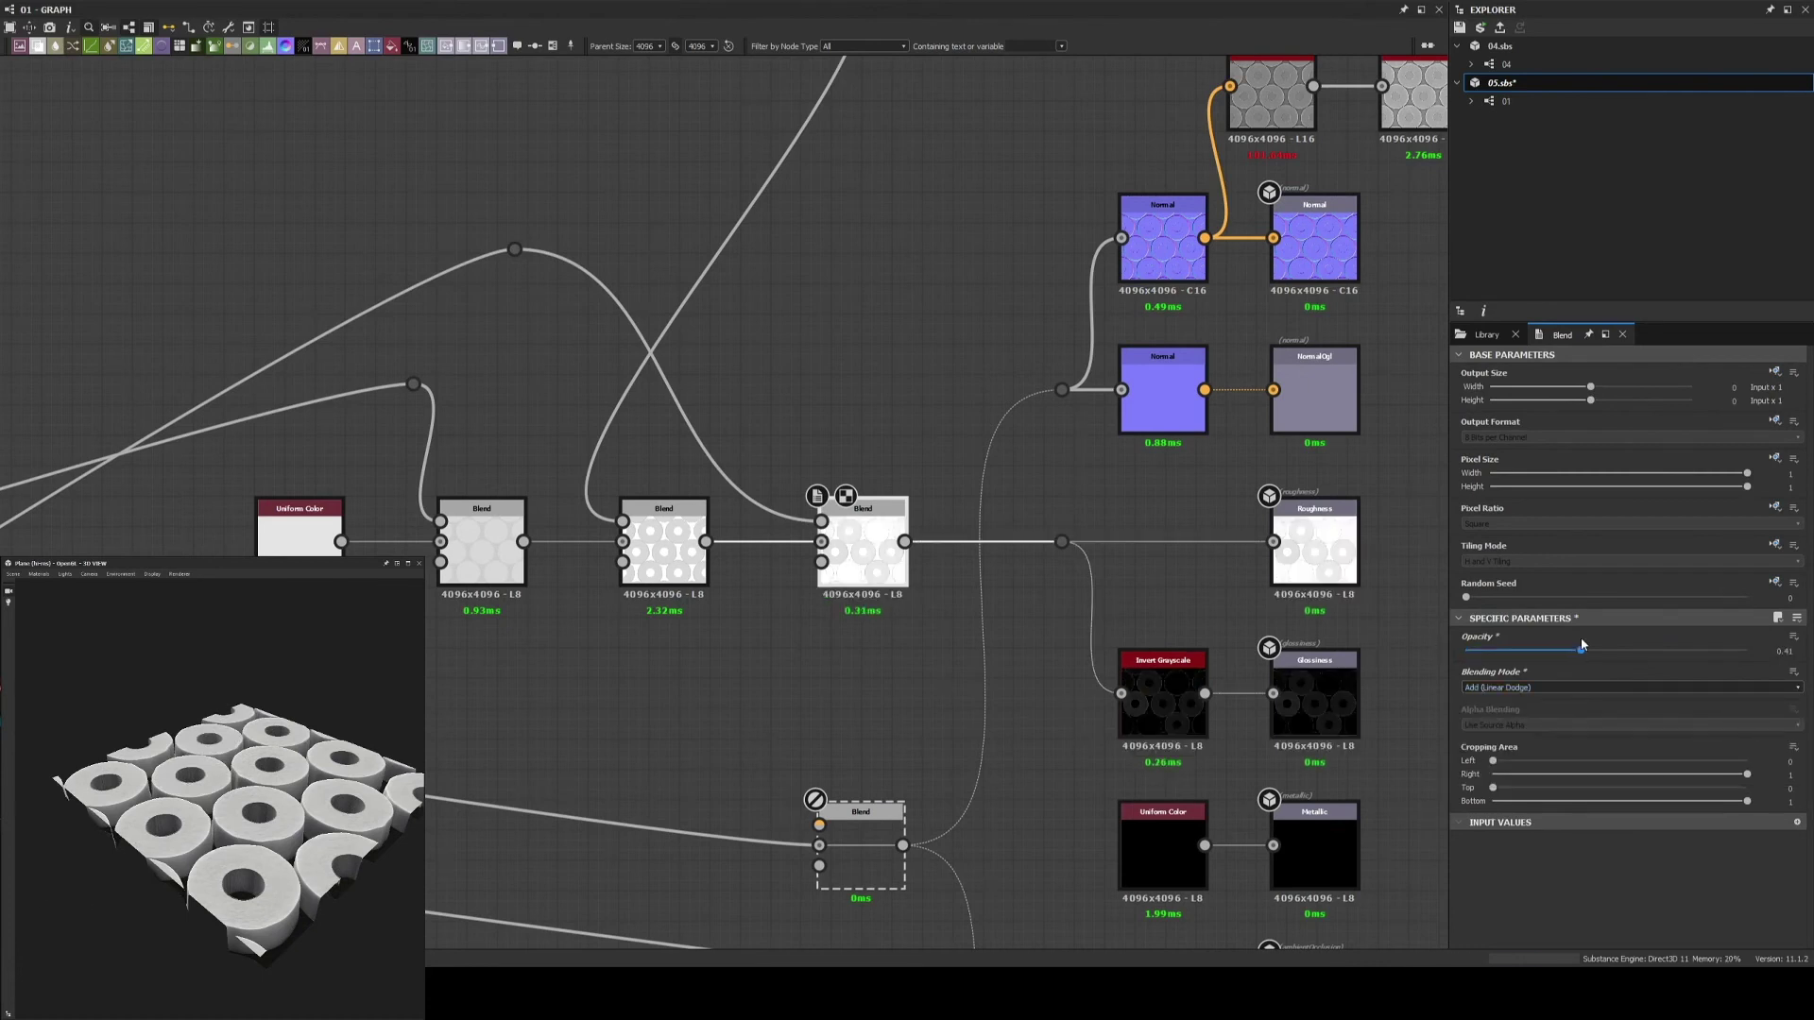
Inspect the first Blend node's Multiply settings
double_click(482, 553)
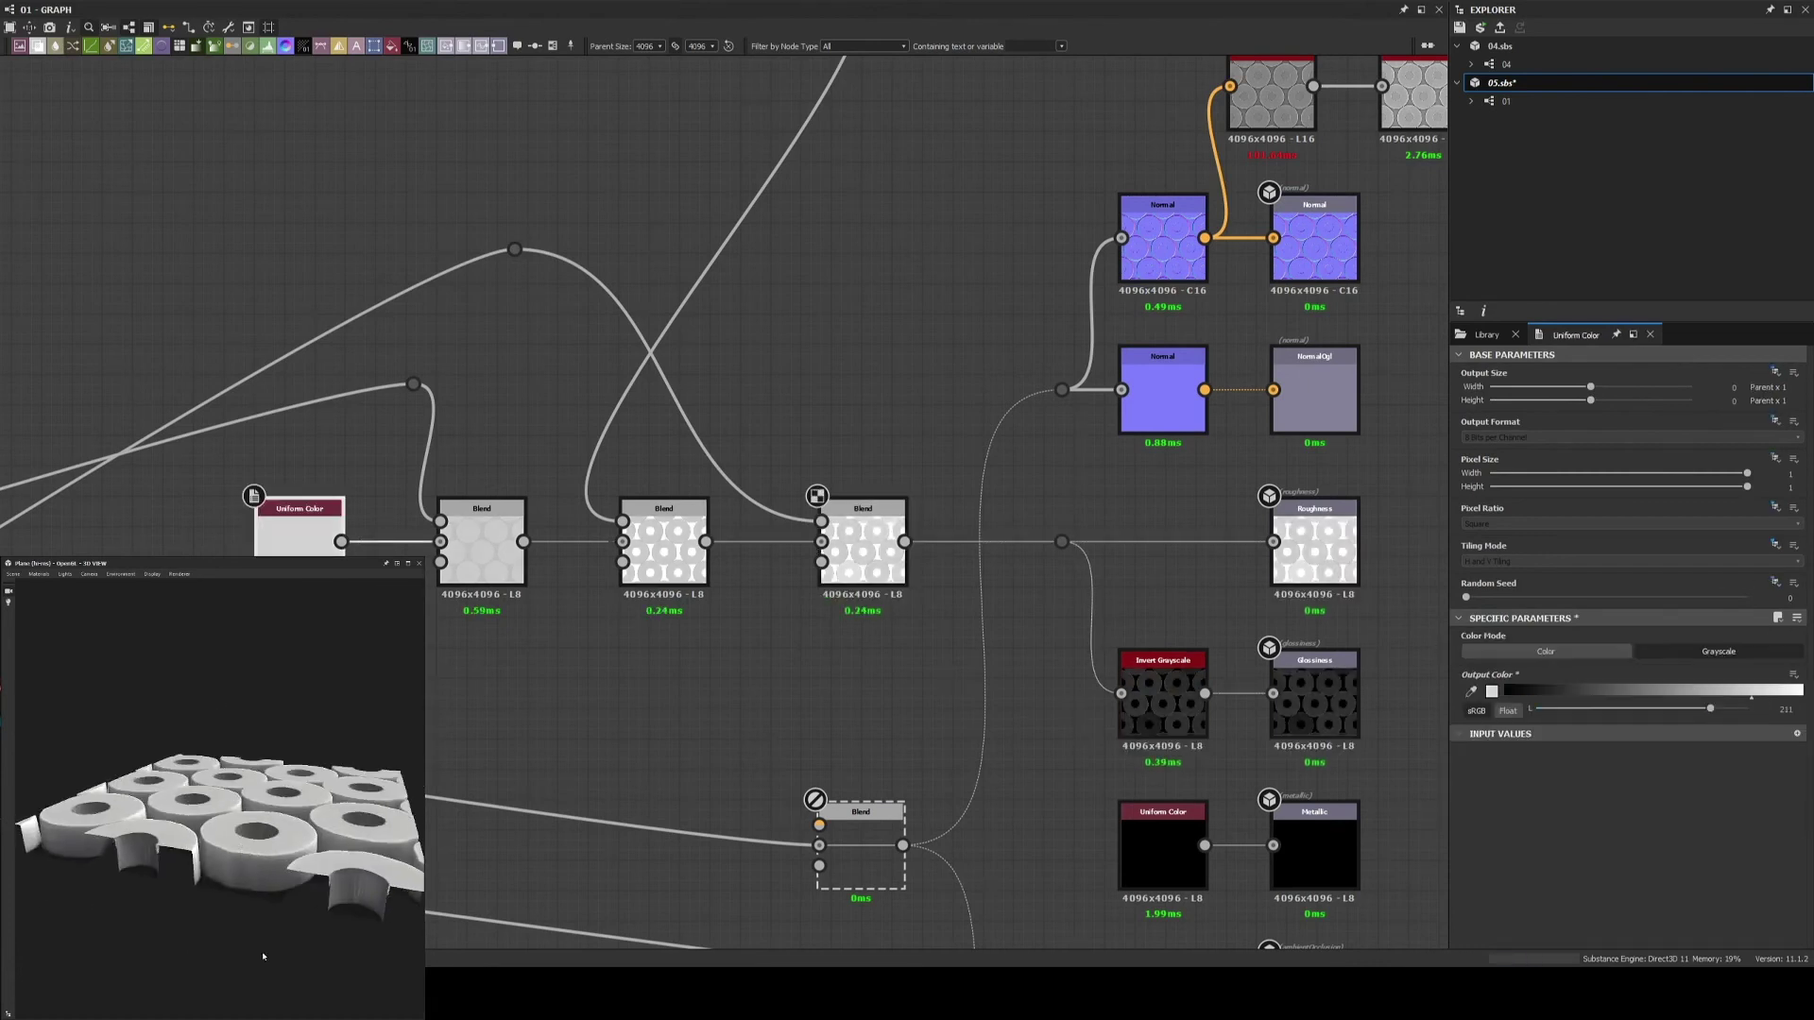
scroll(212, 831, "up", 3)
scroll(473, 567, "up", 3)
scroll(491, 536, "down", 5)
scroll(526, 531, "up", 1)
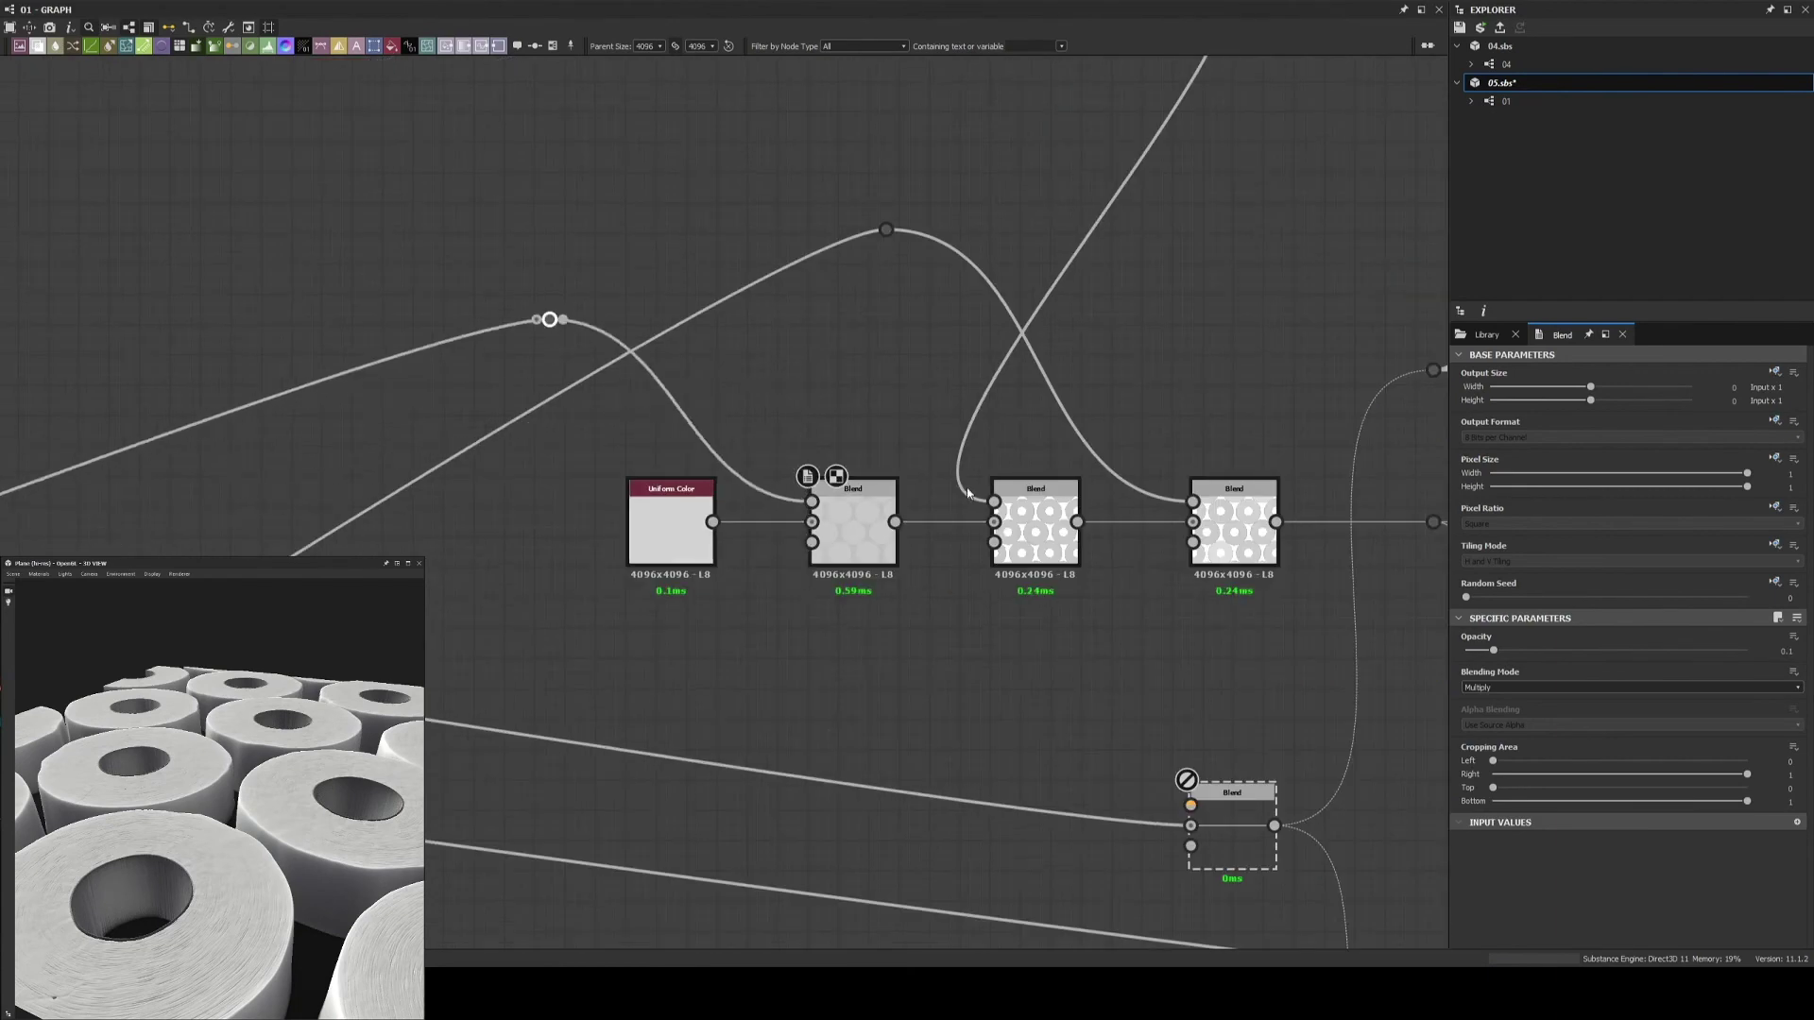
scroll(567, 548, "up", 3)
scroll(907, 584, "down", 2)
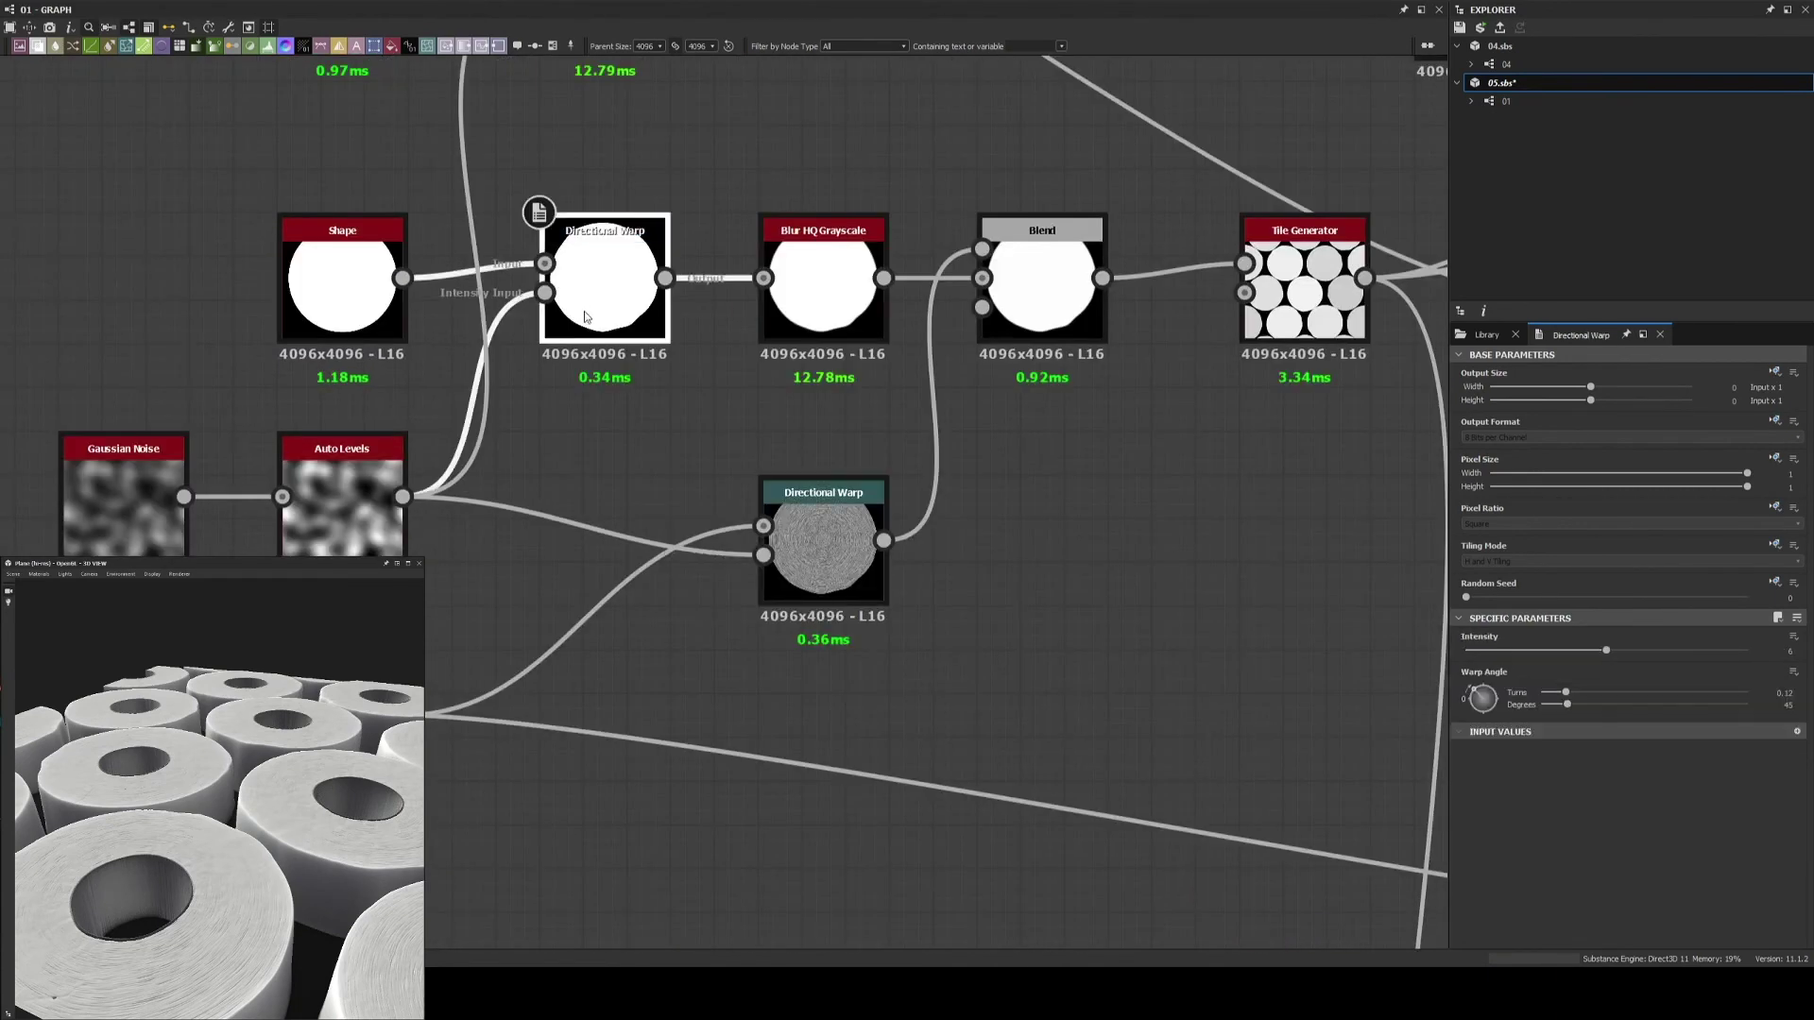
Select the lower Directional Warp node and view the 3D preview from the top
left_click(848, 546)
scroll(849, 547, "down", 2)
scroll(931, 673, "up", 2)
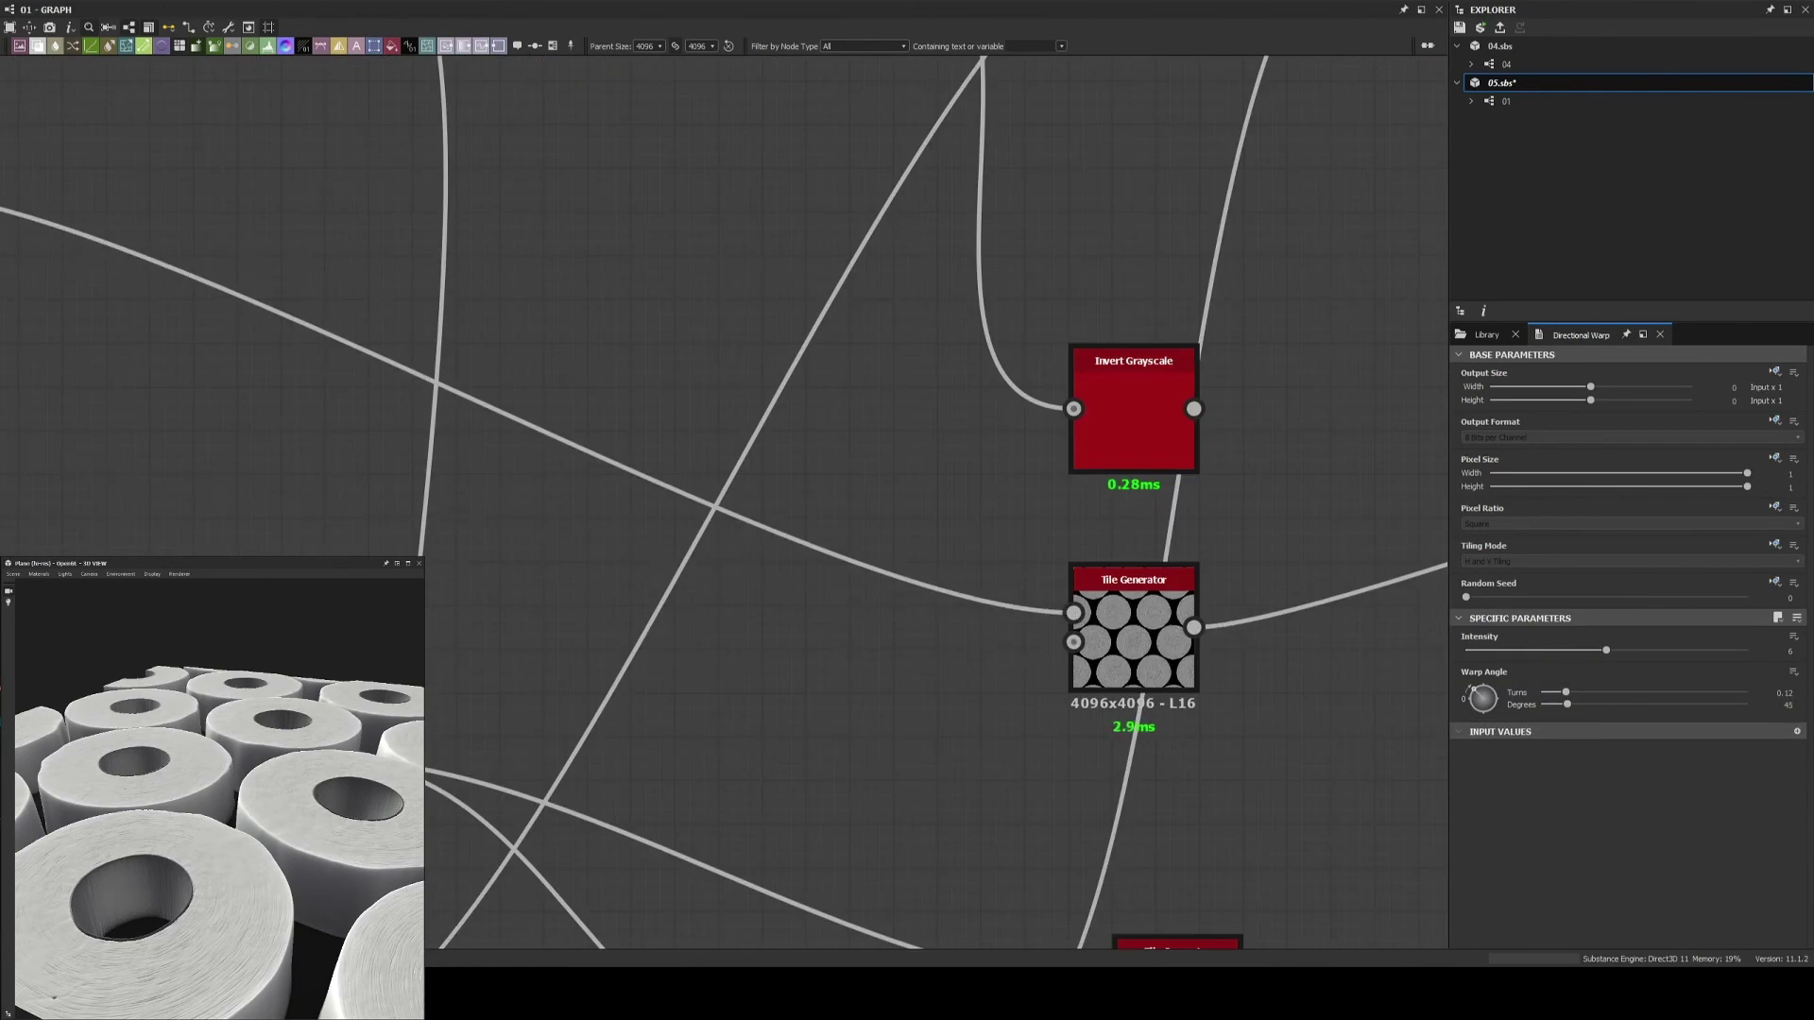
mouse_move(237, 756)
left_mouse_down()
mouse_move(269, 825)
mouse_move(284, 775)
left_mouse_up()
scroll(291, 526, "down", 5)
scroll(542, 517, "up", 5)
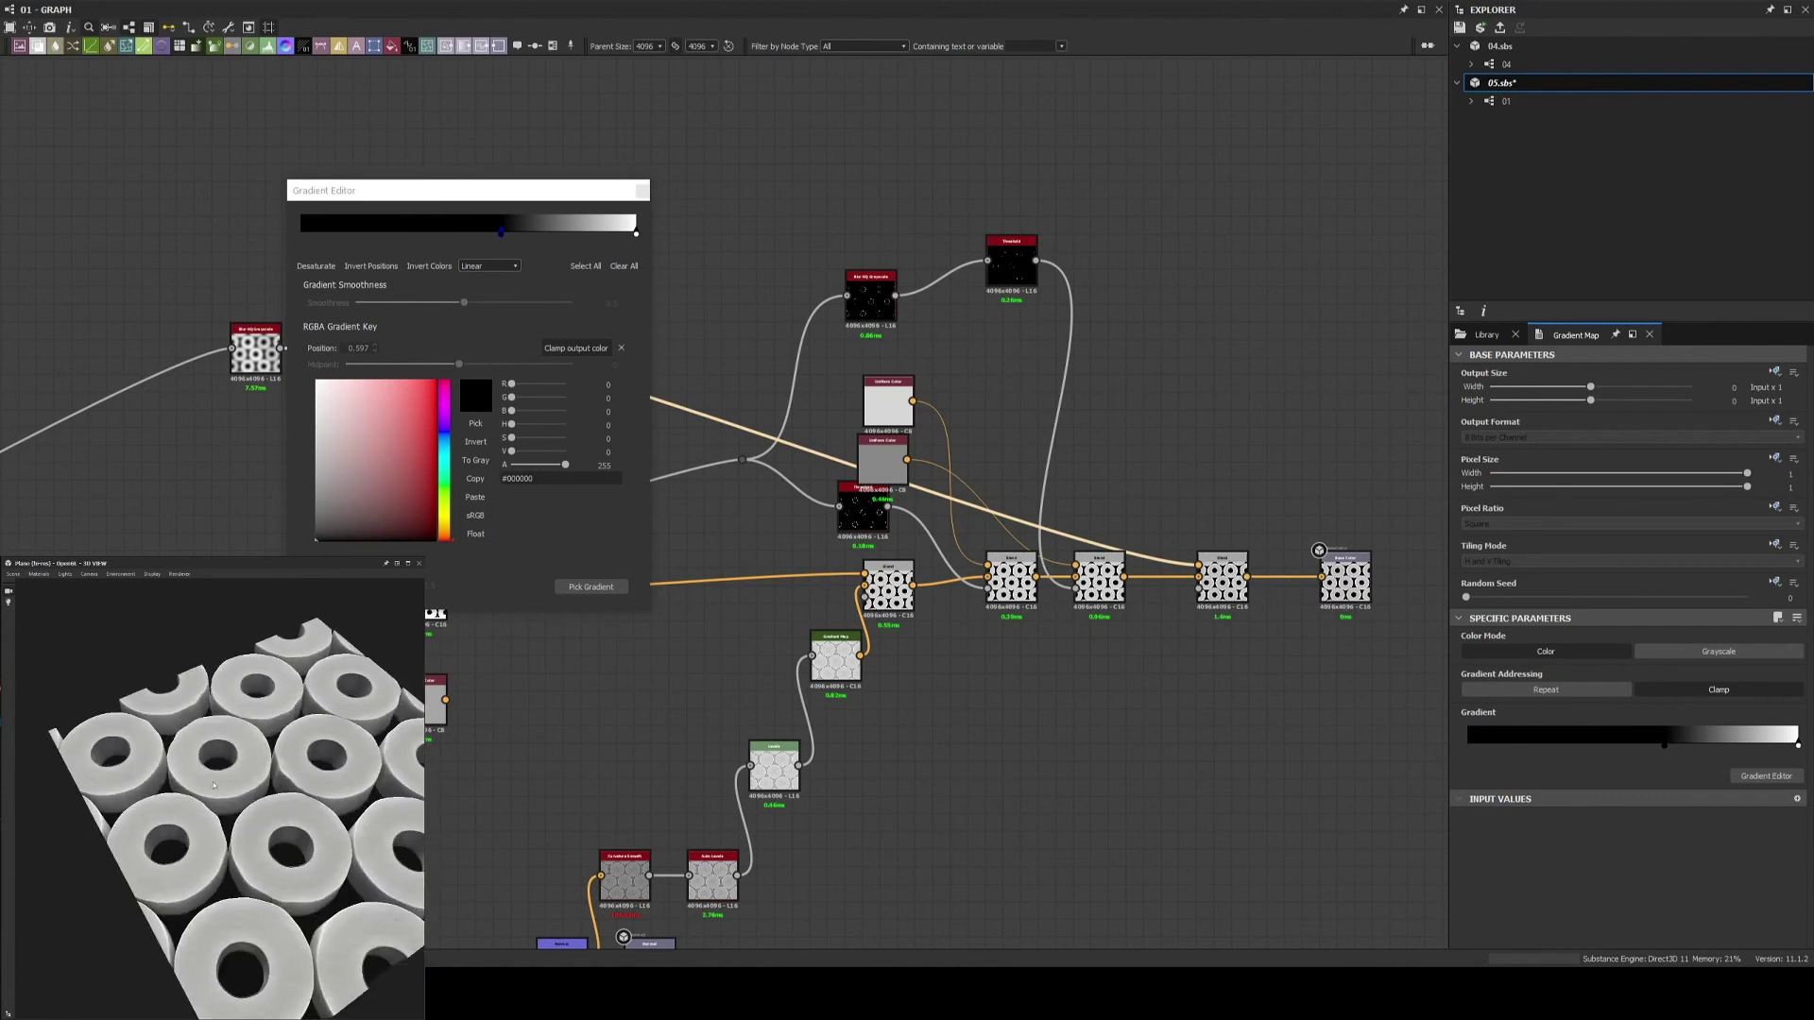
Close the gradient editor and check the blur node's intensity
left_click(641, 190)
middle_click_drag(921, 400, 958, 356)
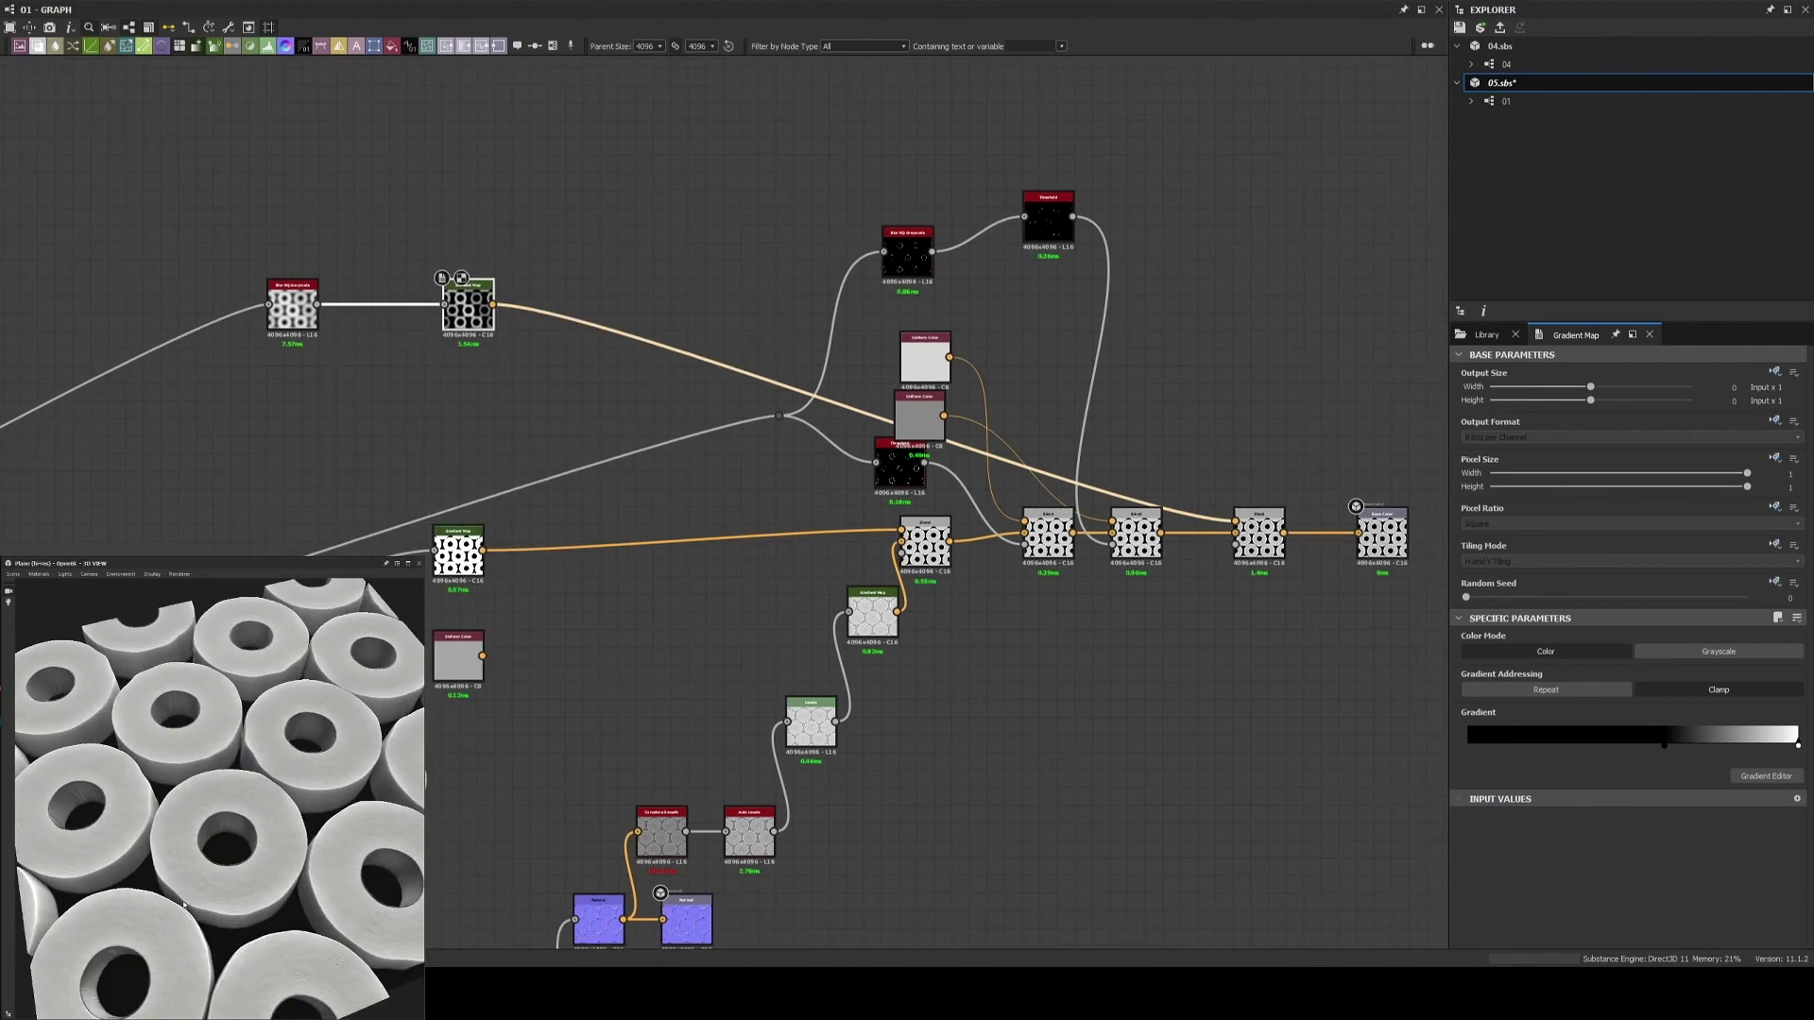
left_click_drag(284, 850, 326, 891)
left_click(292, 304)
left_click(1782, 668)
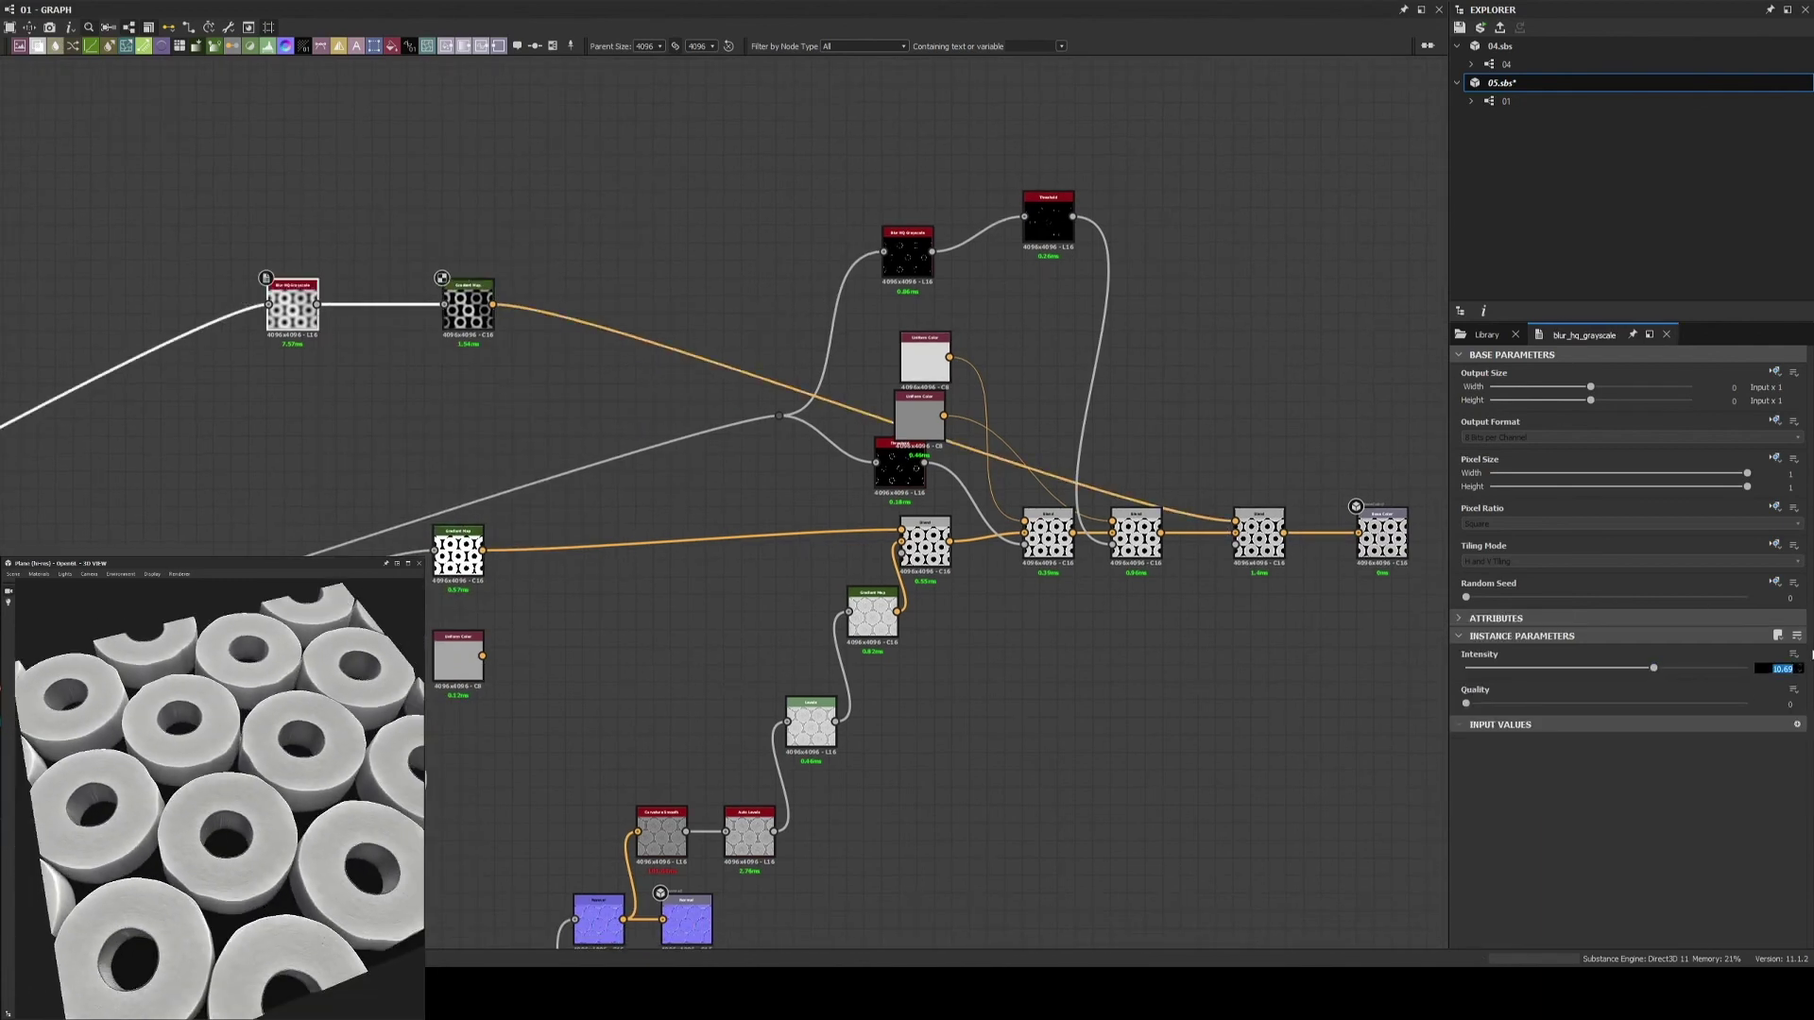
Shift the Gradient Map's dark gradient key slightly to the left
double_click(467, 304)
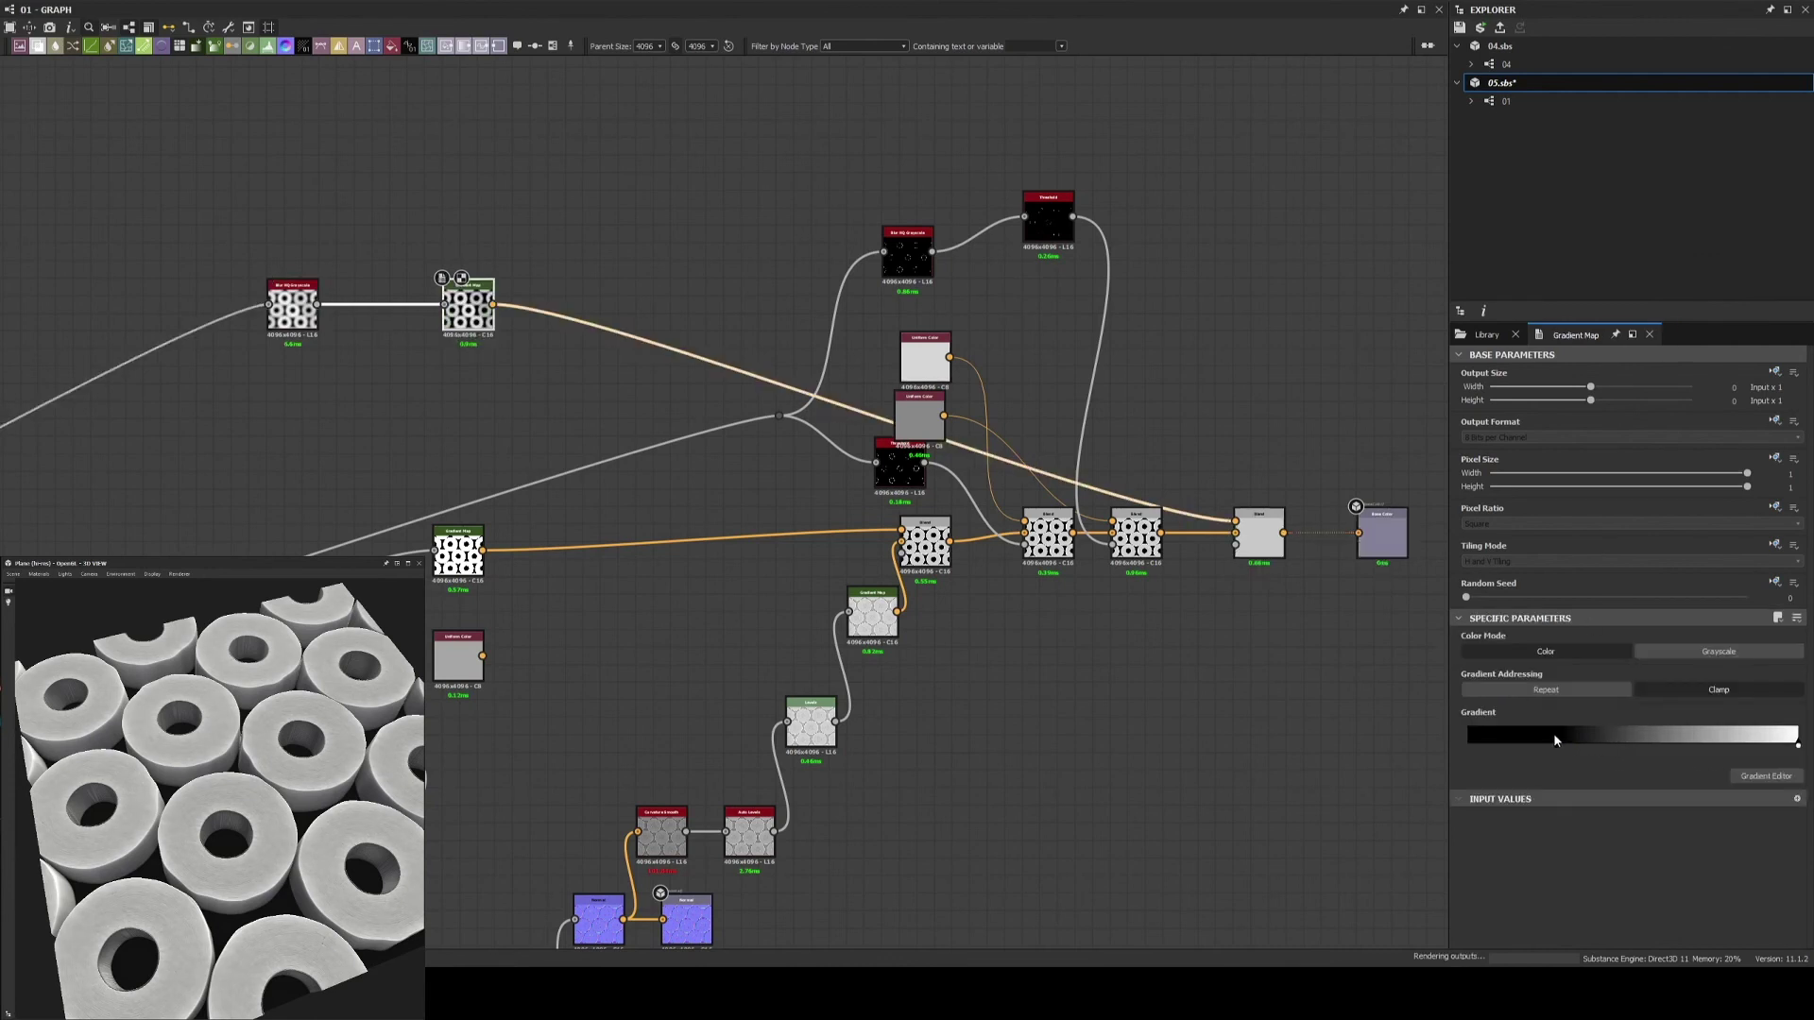
left_click_drag(1678, 744, 1657, 745)
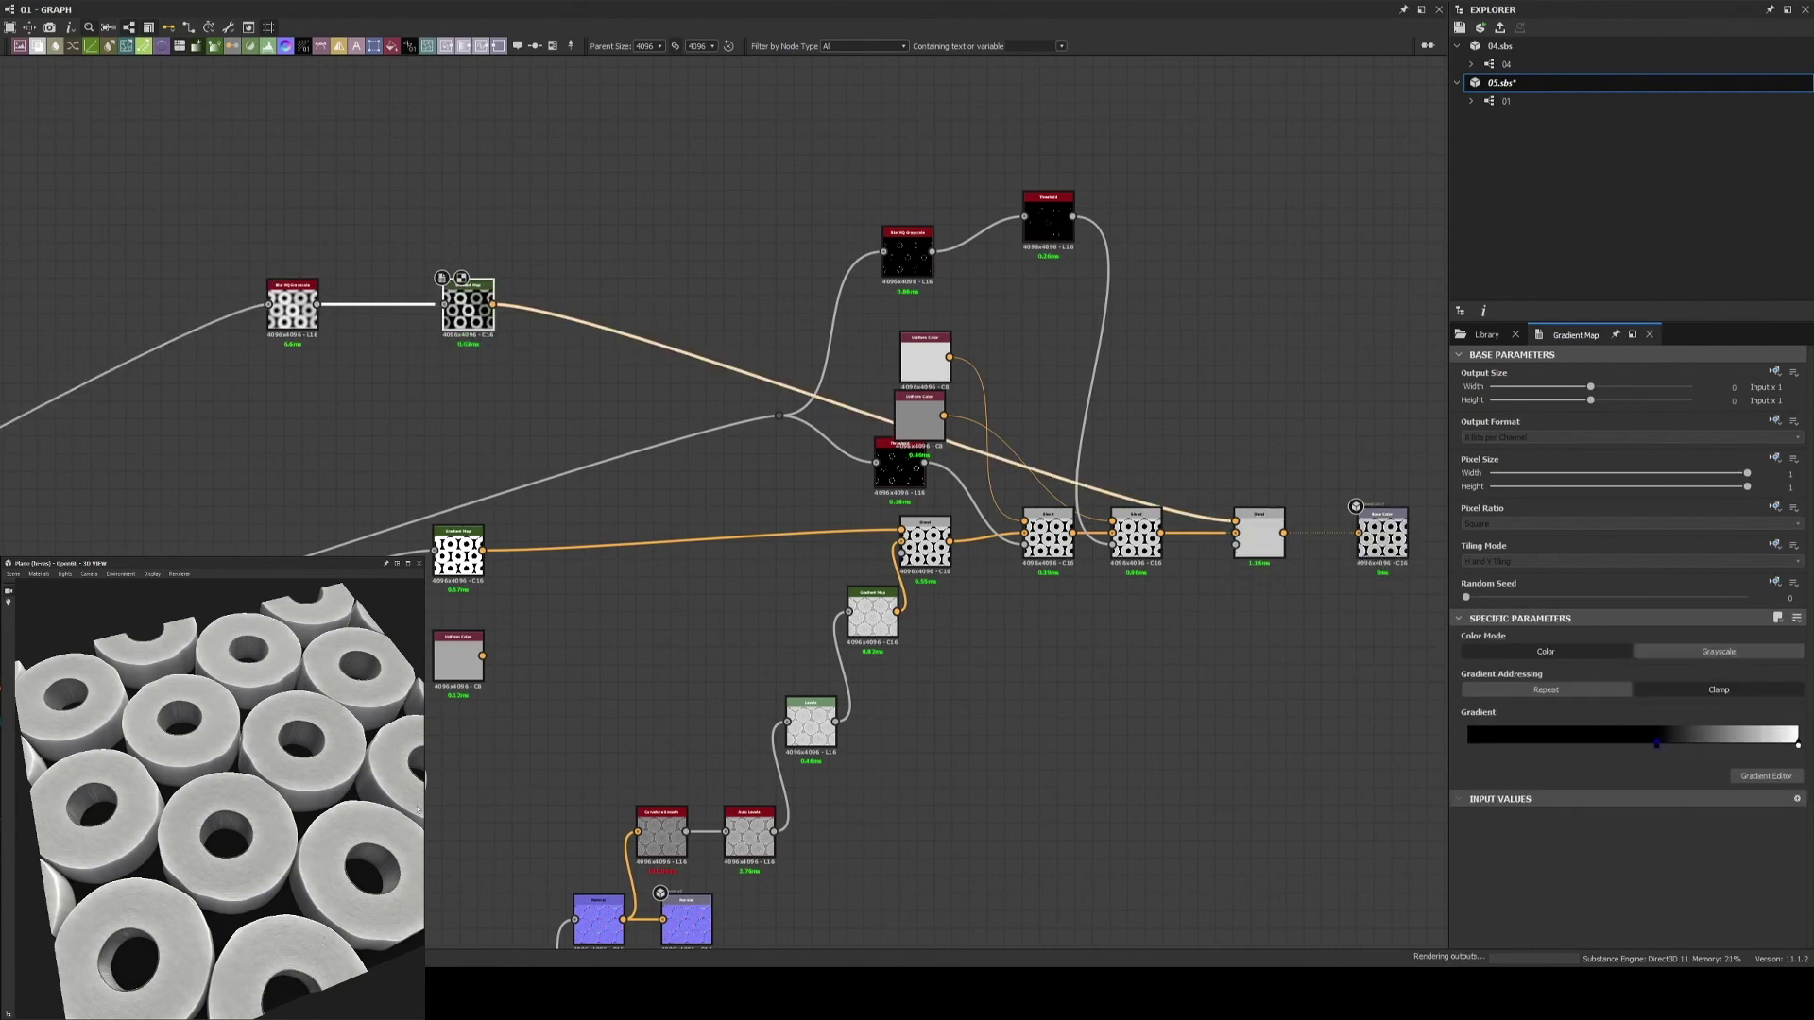
scroll(835, 608, "up", 2)
Select the Base Color output and rotate the 3D preview's lighting environment
left_click(1116, 614)
scroll(985, 614, "up", 5)
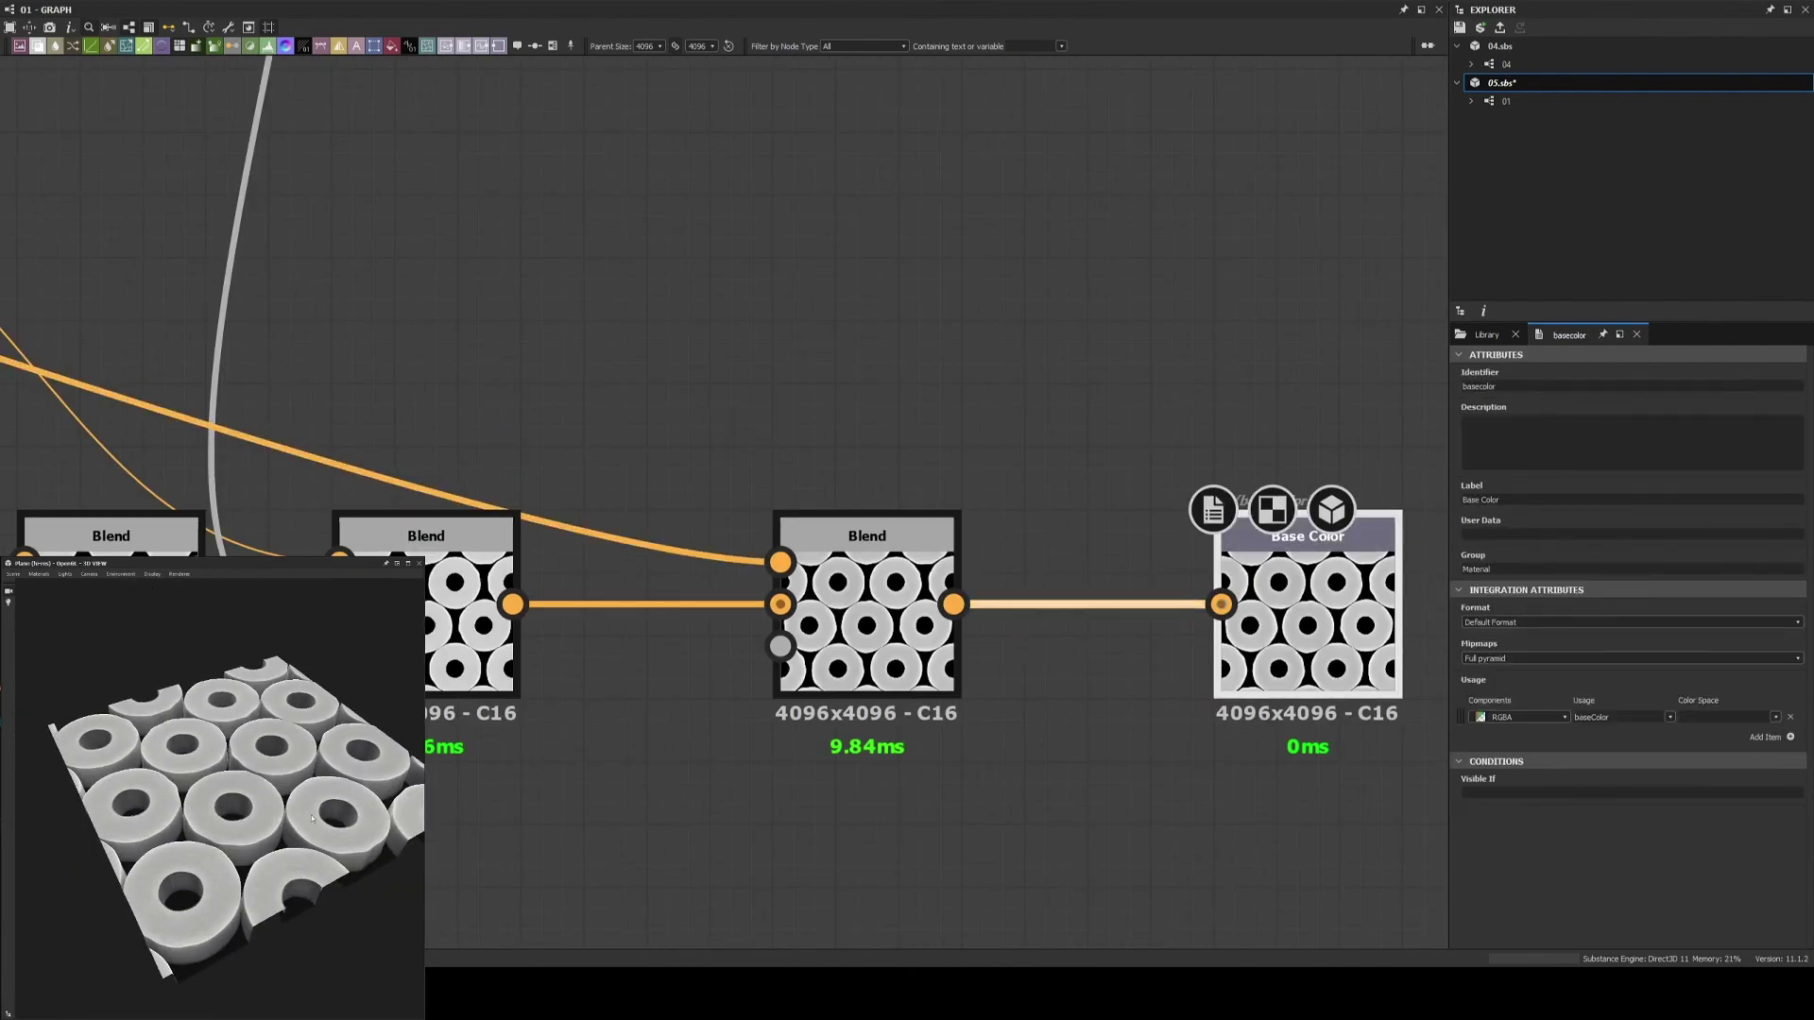
scroll(312, 818, "up", 5)
mouse_move(252, 845)
right_mouse_down("shift")
mouse_move(302, 804)
mouse_move(304, 830)
right_mouse_up("shift")
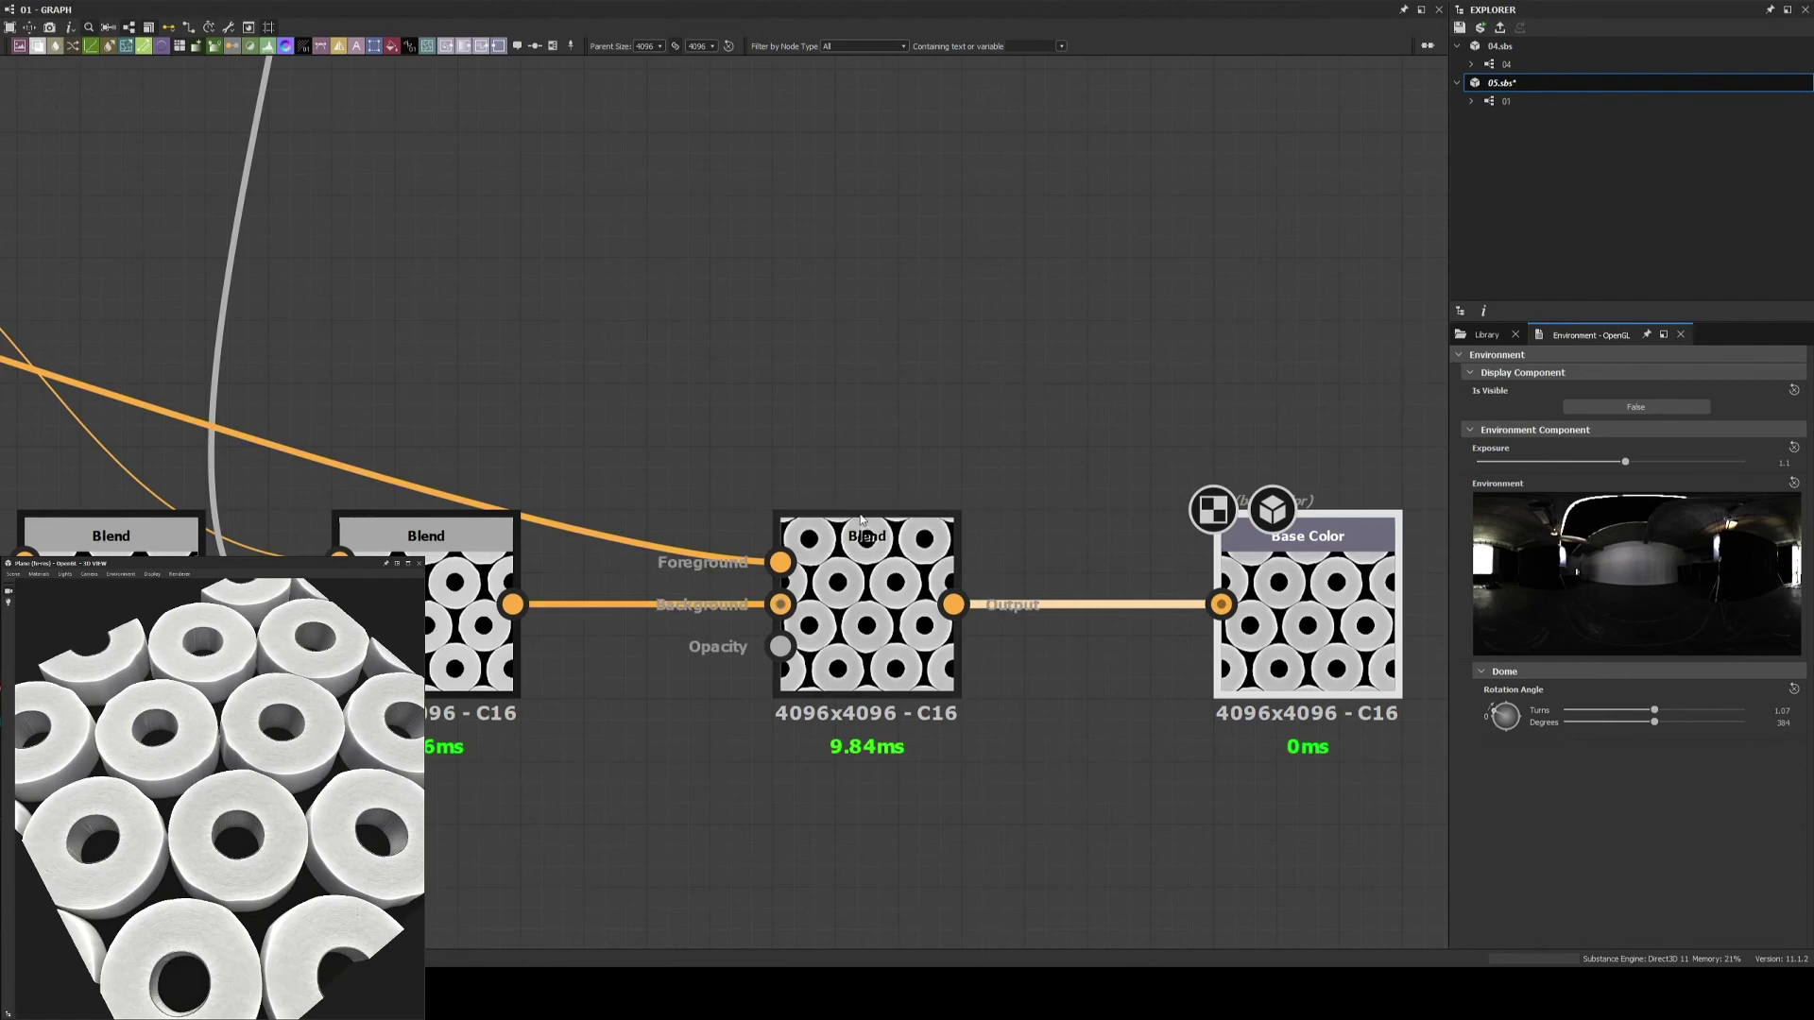
Feed the grayscale map into the new Blend's Foreground and set it to Overlay
scroll(861, 519, "down", 3)
scroll(862, 519, "up", 2)
left_click_drag(800, 565, 1099, 303)
left_click(1517, 687)
left_click(1517, 747)
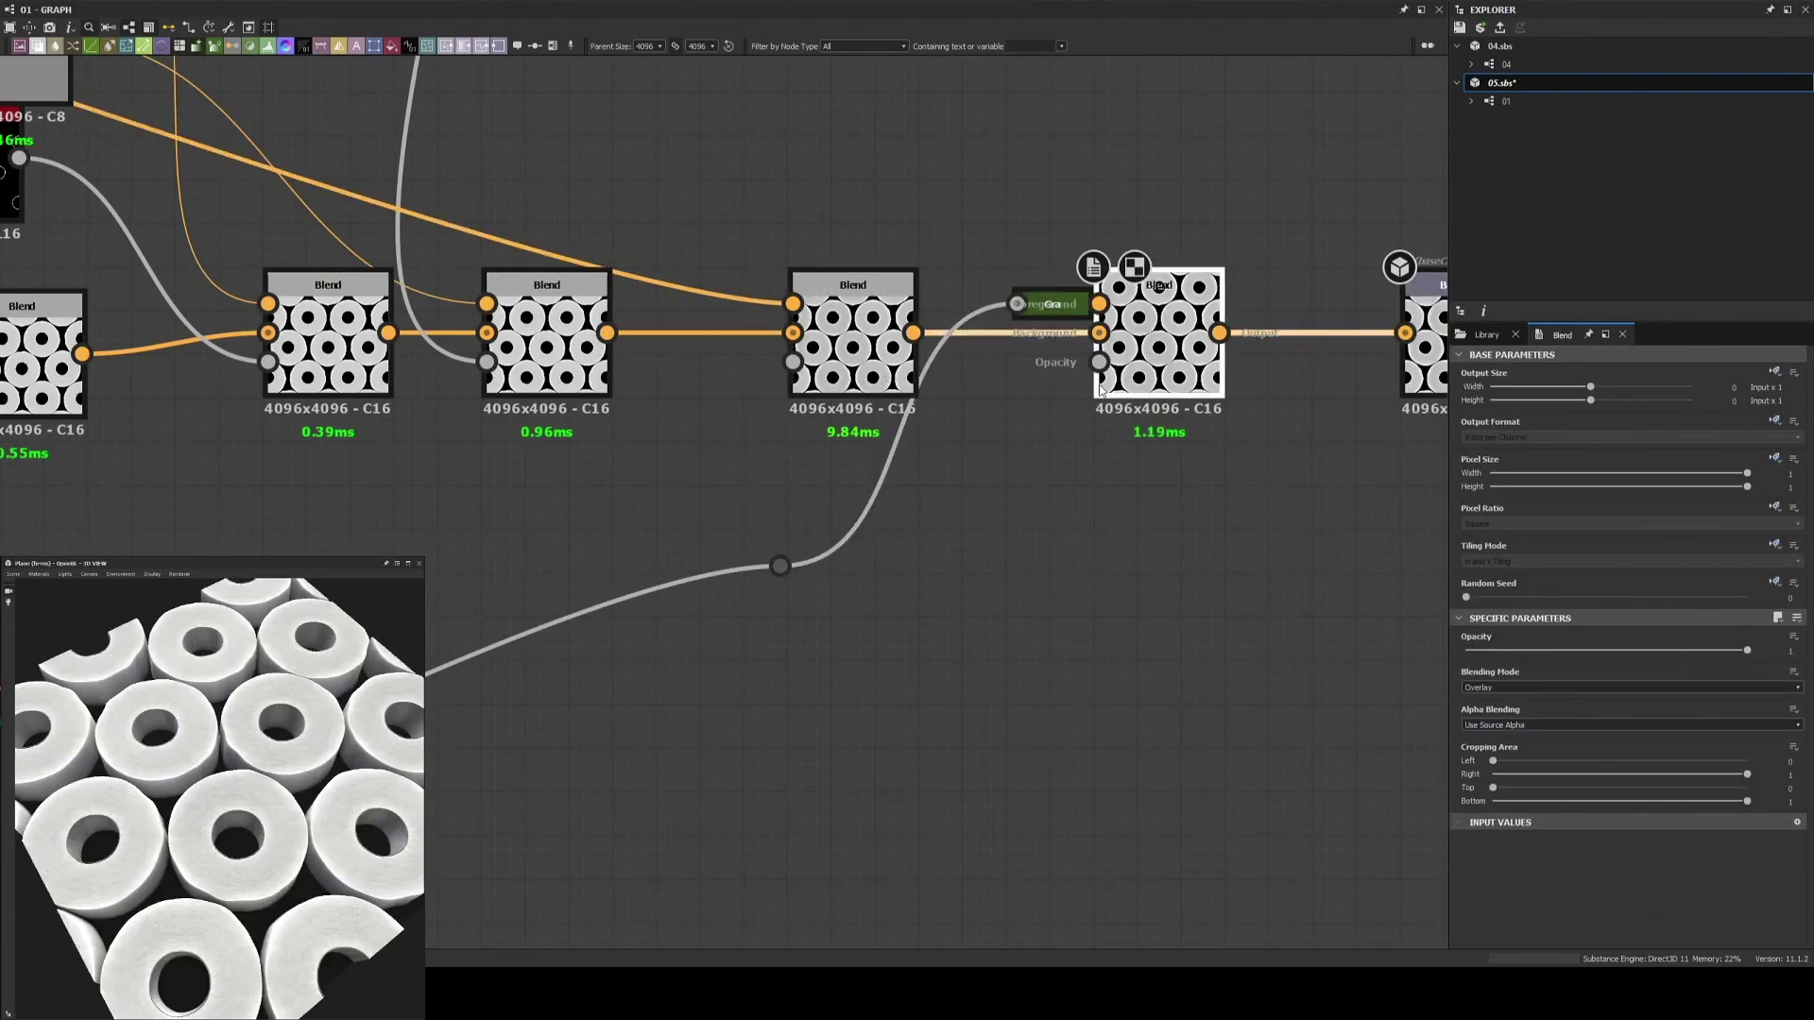
left_click_drag(283, 775, 326, 770)
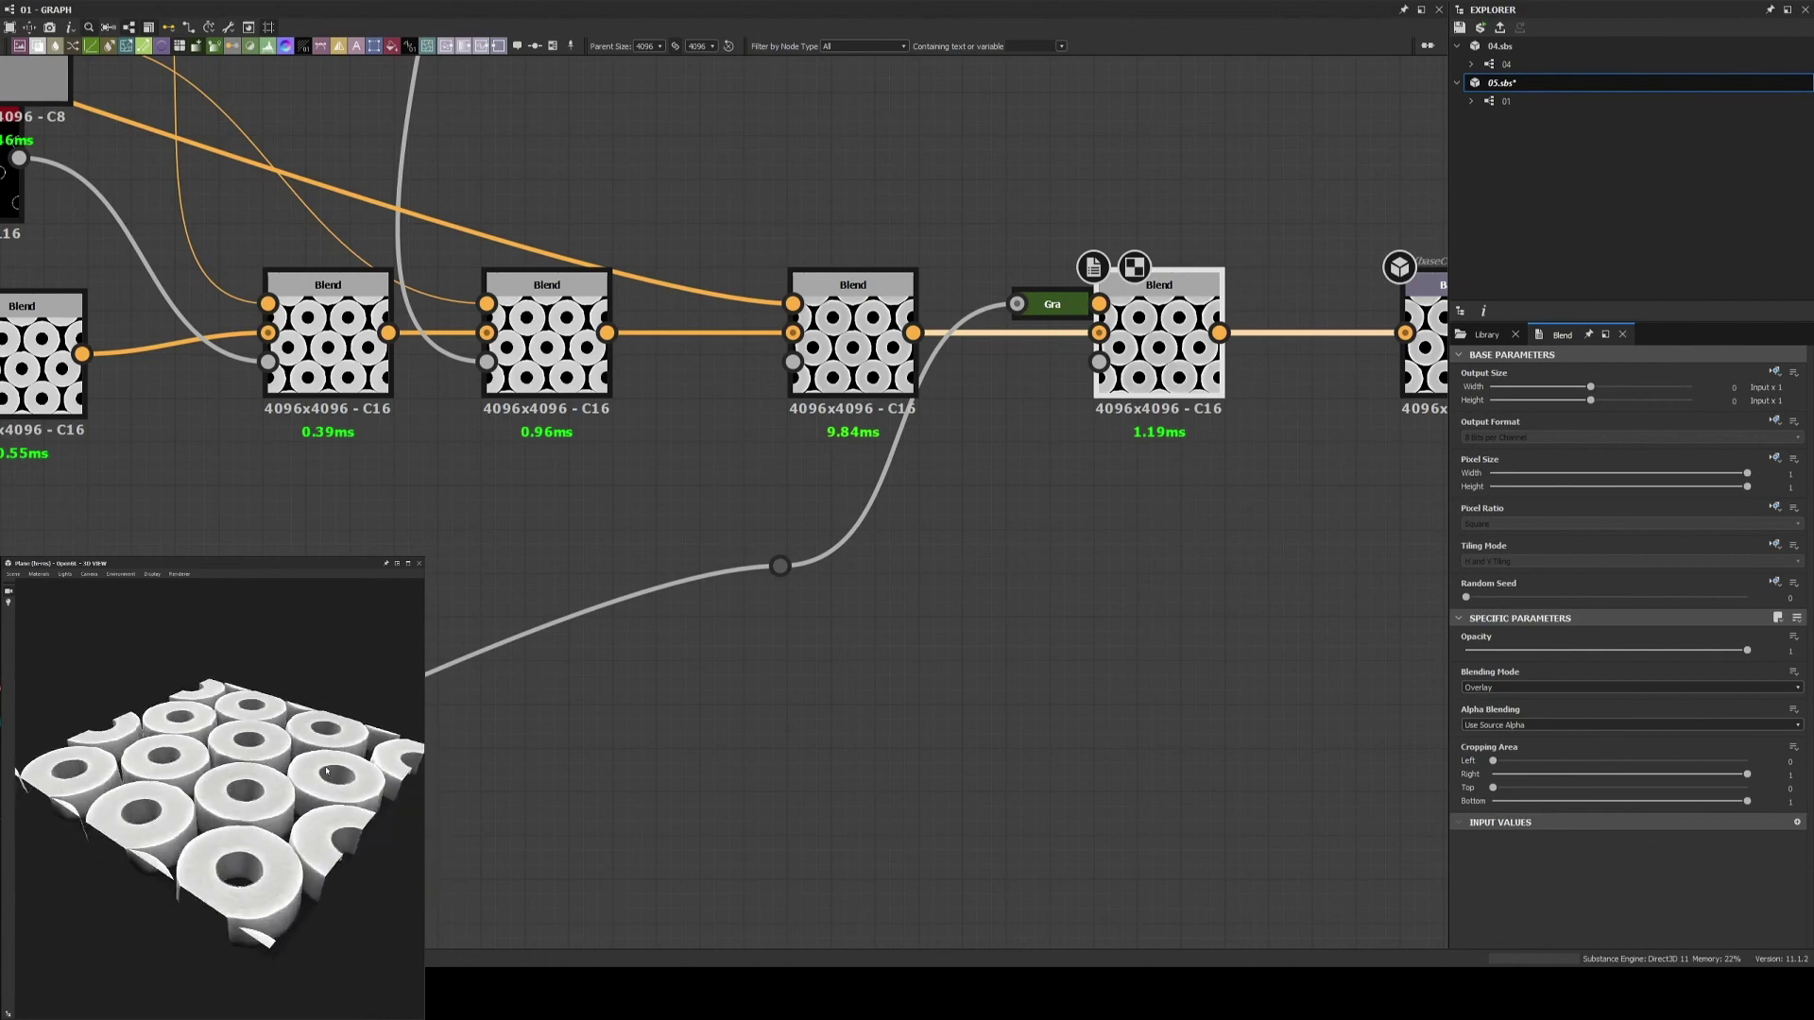
scroll(326, 770, "up", 3)
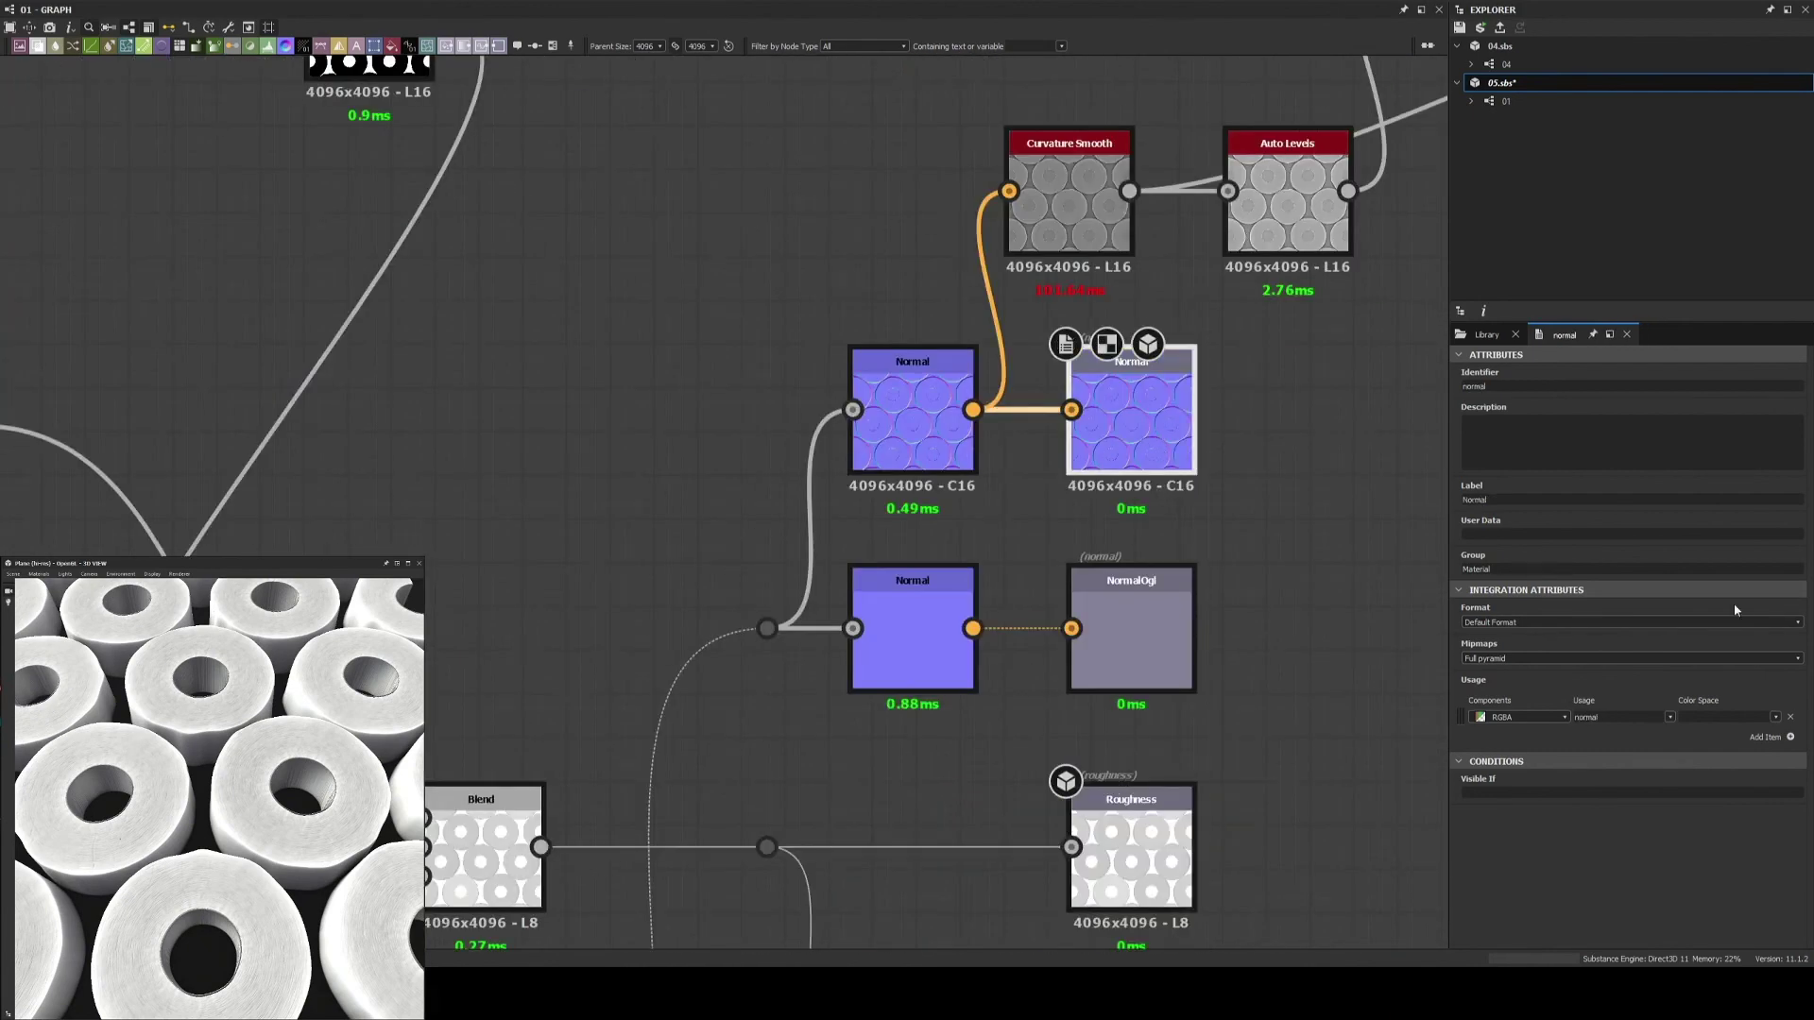
Bring up the Library's HDRI environments for the 3D preview and save the material
left_click_drag(189, 850, 267, 888)
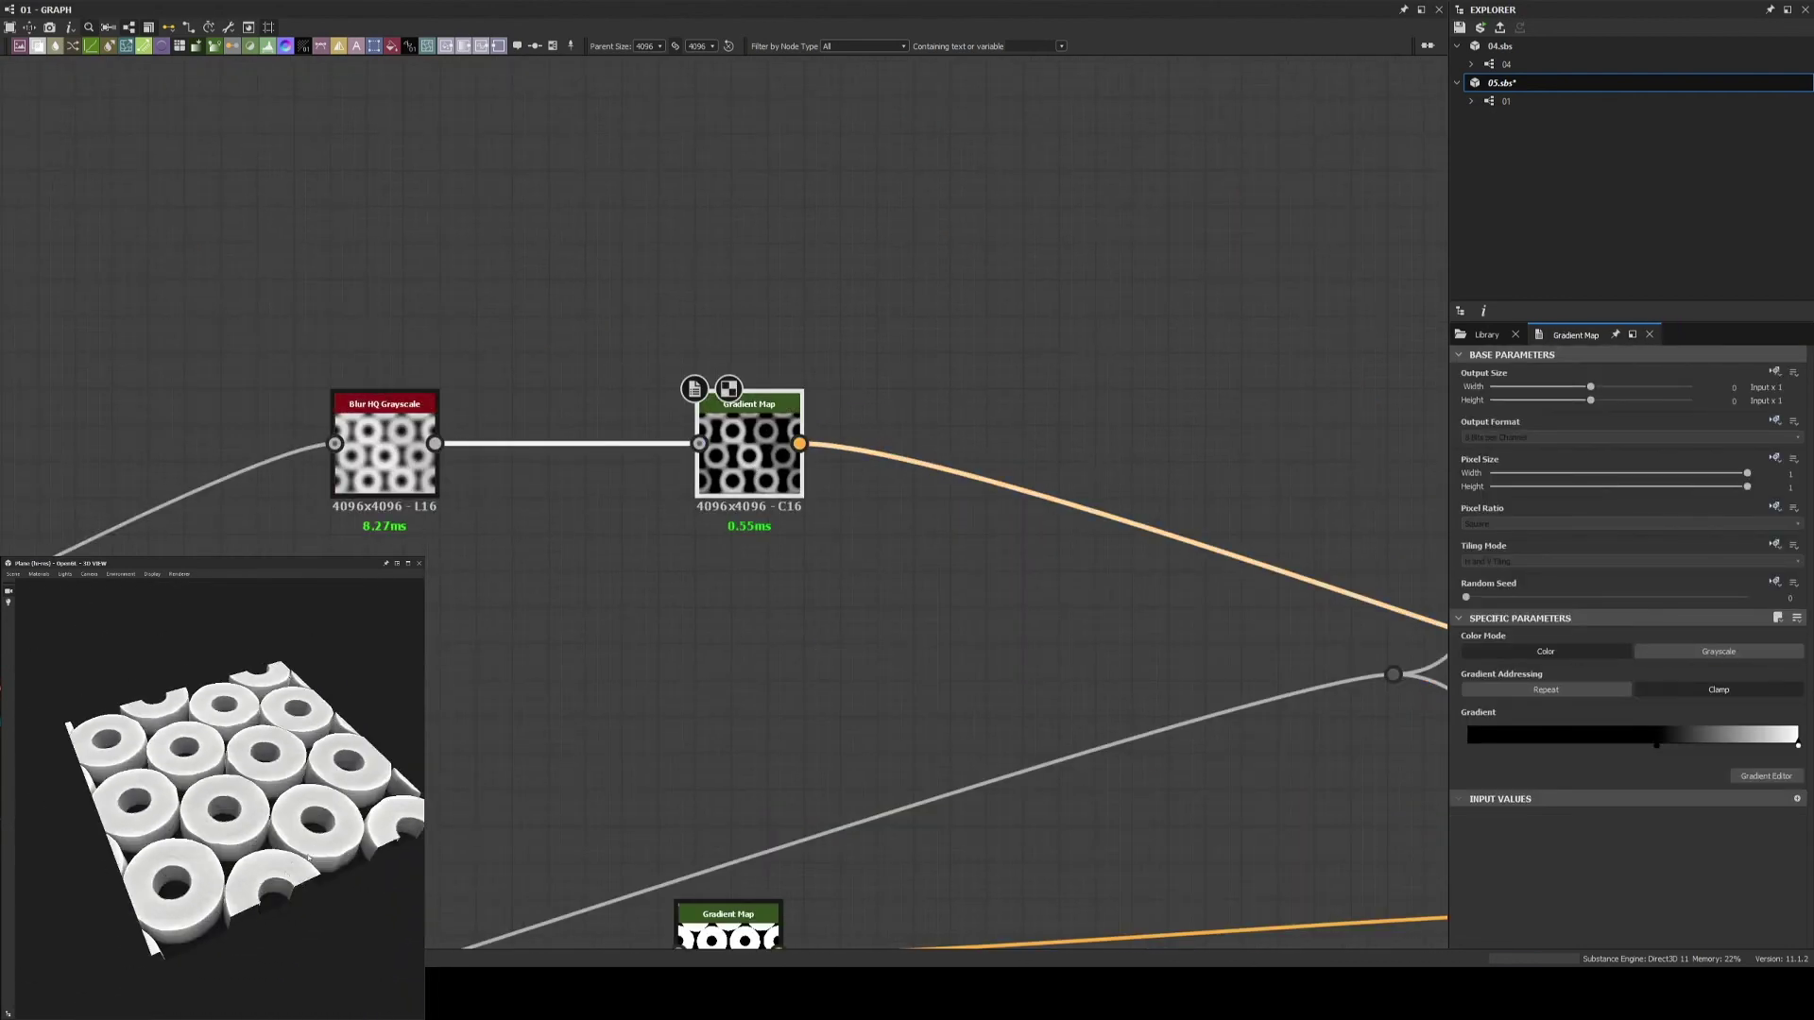
left_click_drag(308, 857, 227, 775)
scroll(227, 774, "up", 5)
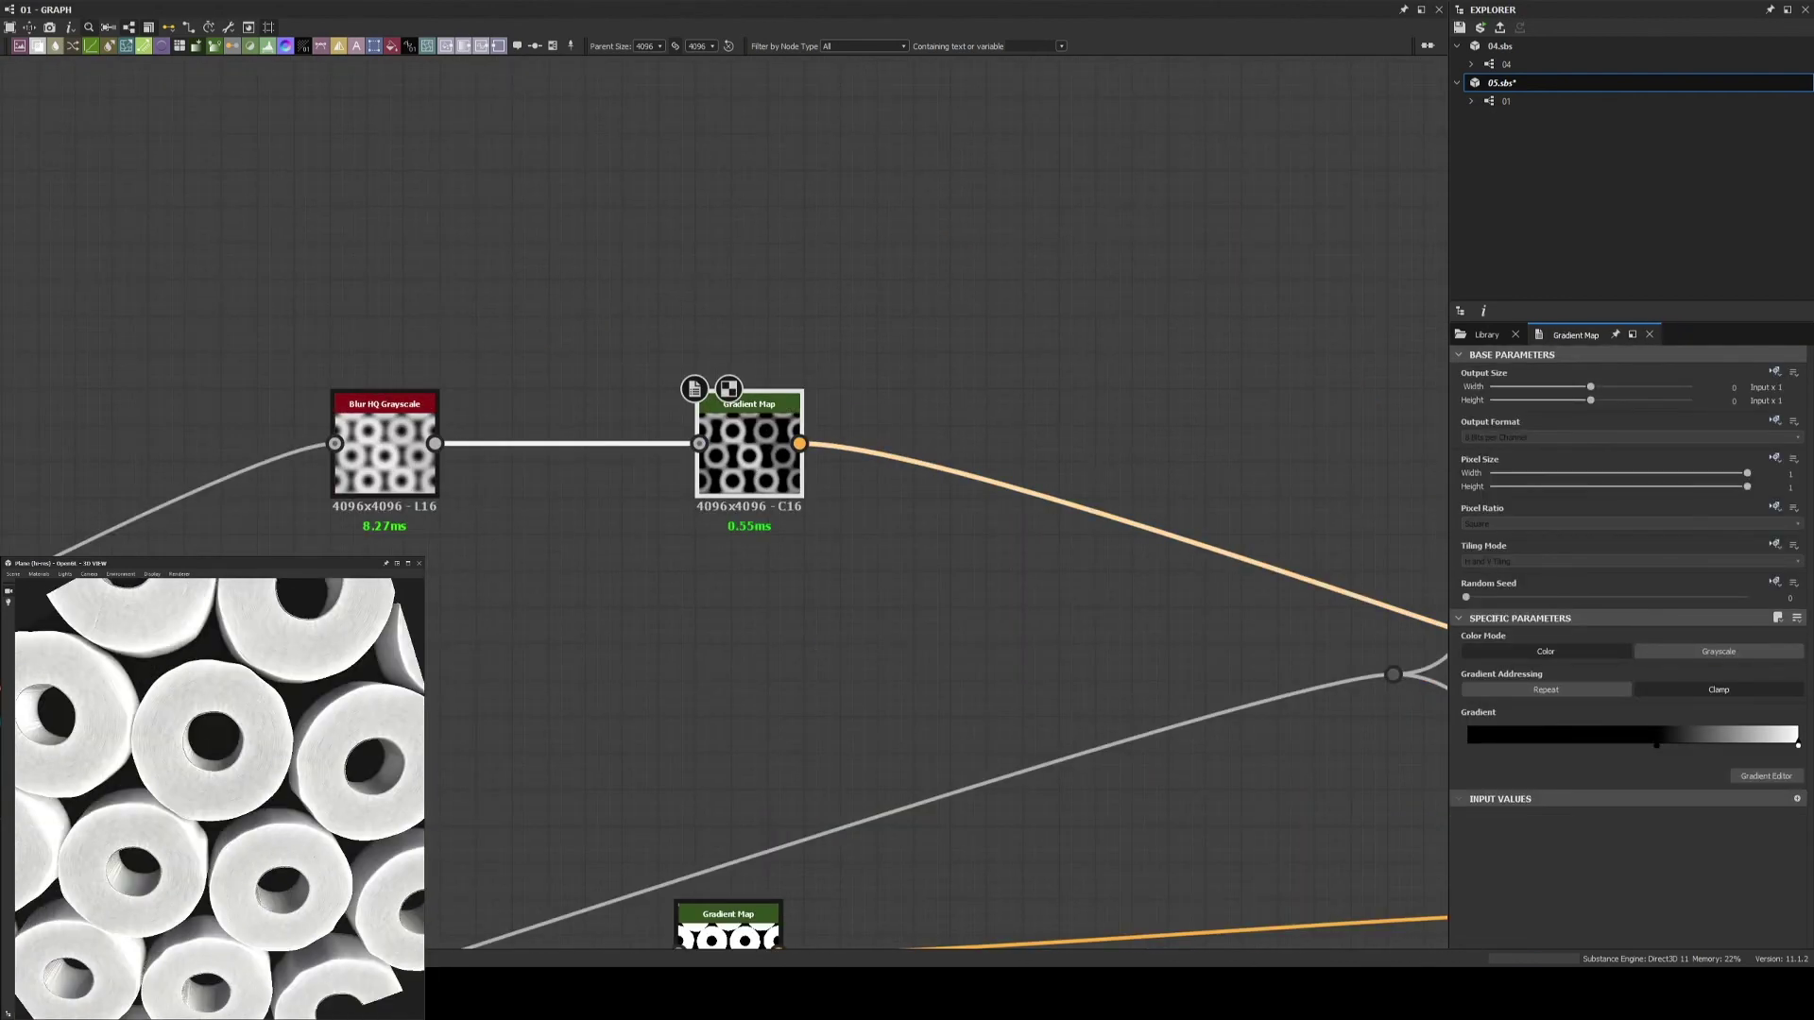
left_click(1487, 334)
left_click_drag(283, 851, 308, 891)
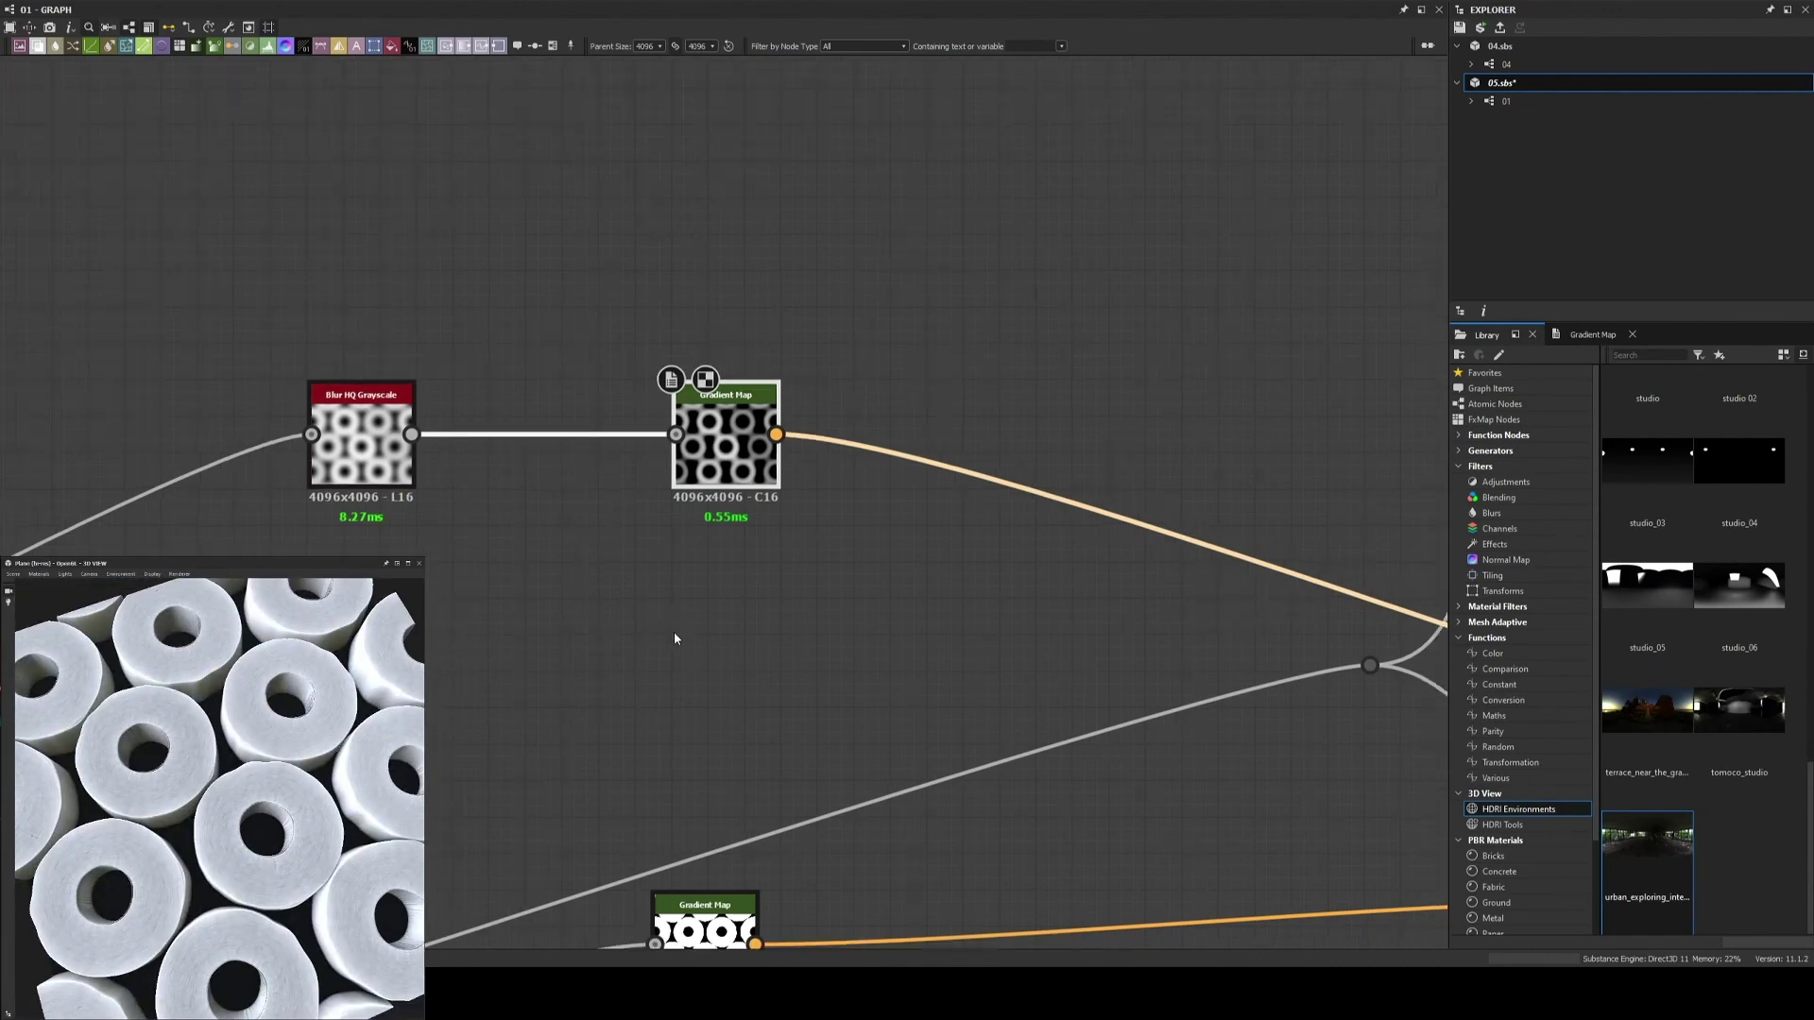
key("ctrl+s")
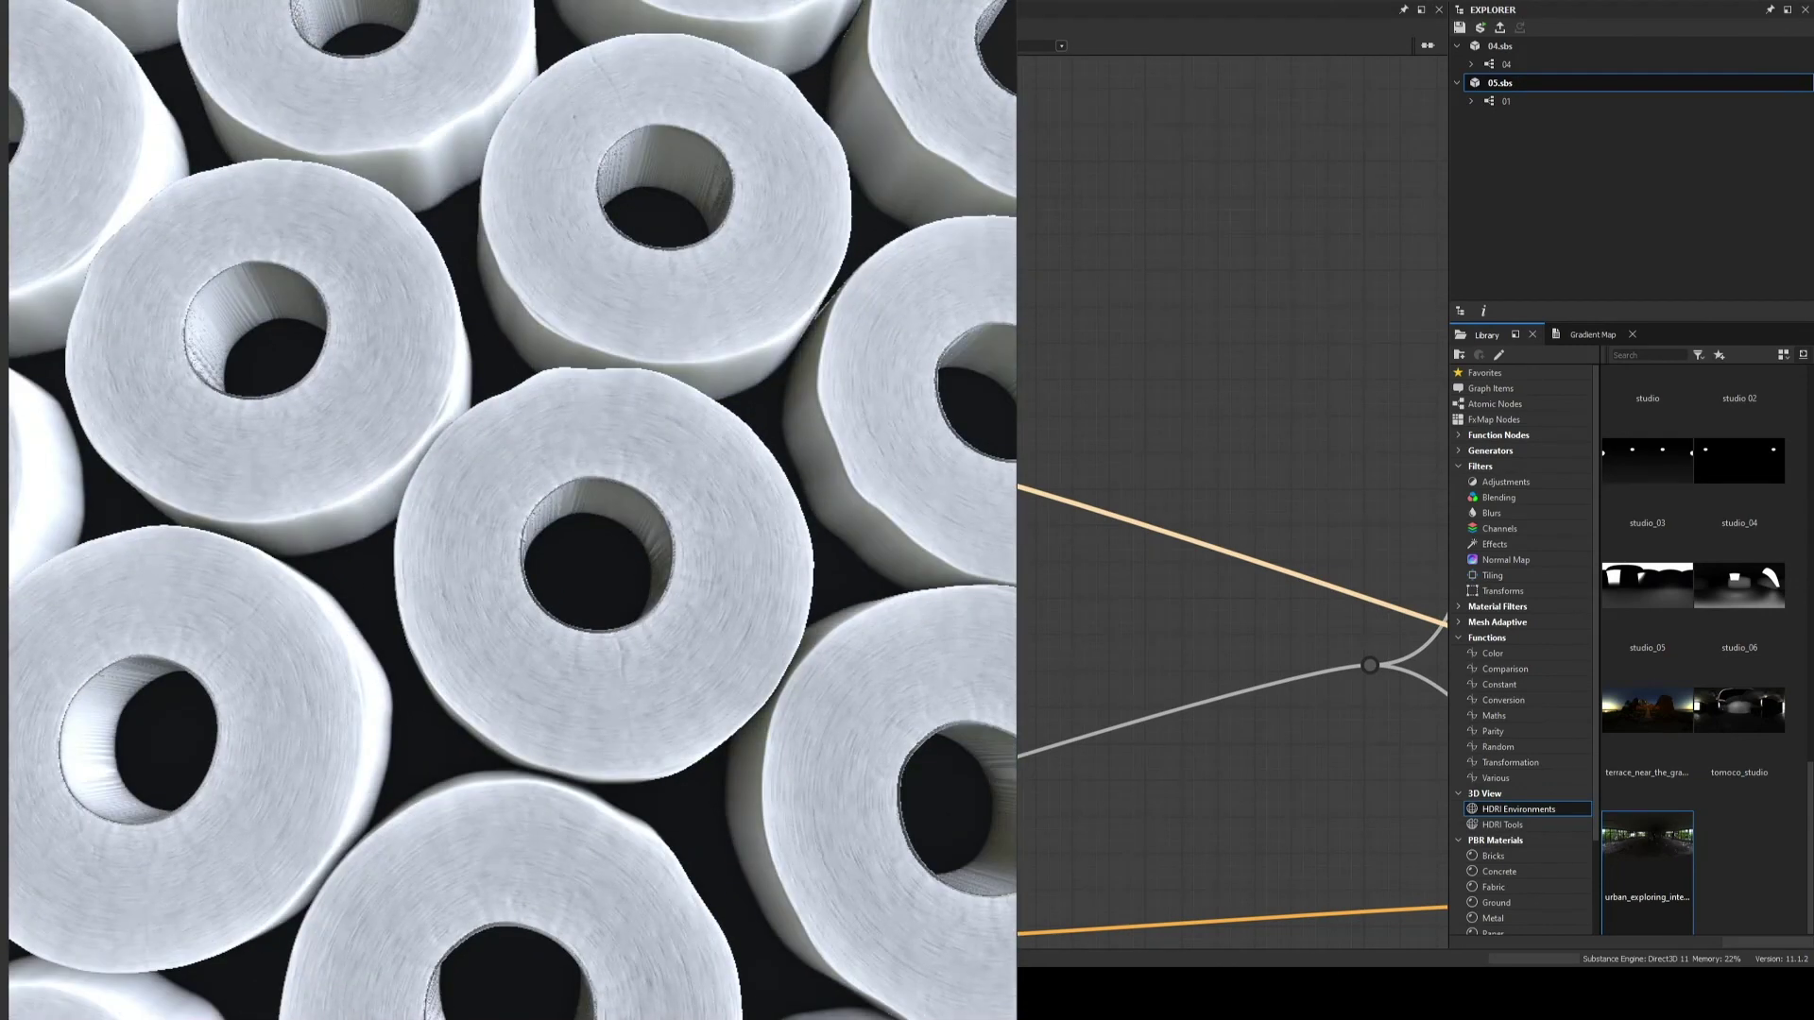